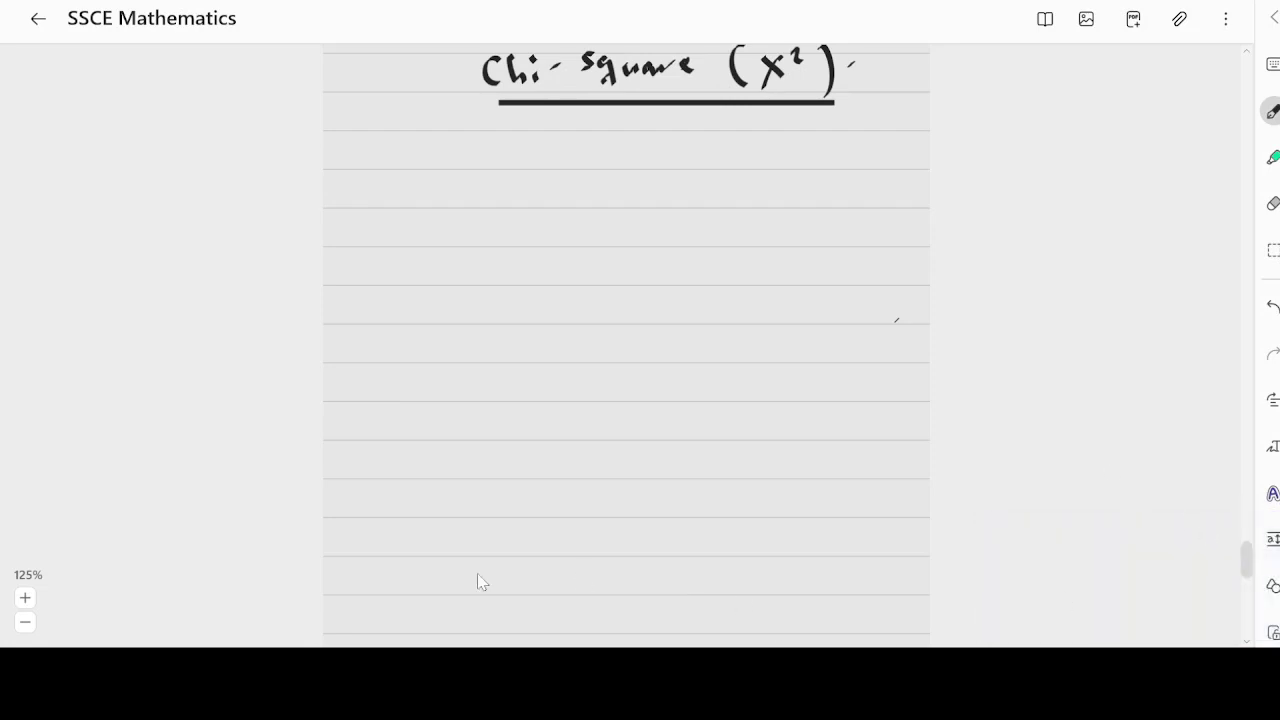
# - Handwrite 'Proportion test' and 't-test' under the Chi-square heading
pyautogui.moveTo(407, 128); pyautogui.dragTo(409, 166)
pyautogui.moveTo(408, 130)
pyautogui.mouseDown()
pyautogui.moveTo(414, 150)
pyautogui.moveTo(494, 138)
pyautogui.moveTo(584, 152)
pyautogui.mouseUp()
pyautogui.moveTo(598, 142)
pyautogui.mouseDown()
pyautogui.moveTo(622, 138)
pyautogui.moveTo(612, 146)
pyautogui.mouseUp()
pyautogui.moveTo(633, 122); pyautogui.dragTo(634, 150)
pyautogui.moveTo(624, 124); pyautogui.dragTo(642, 120)
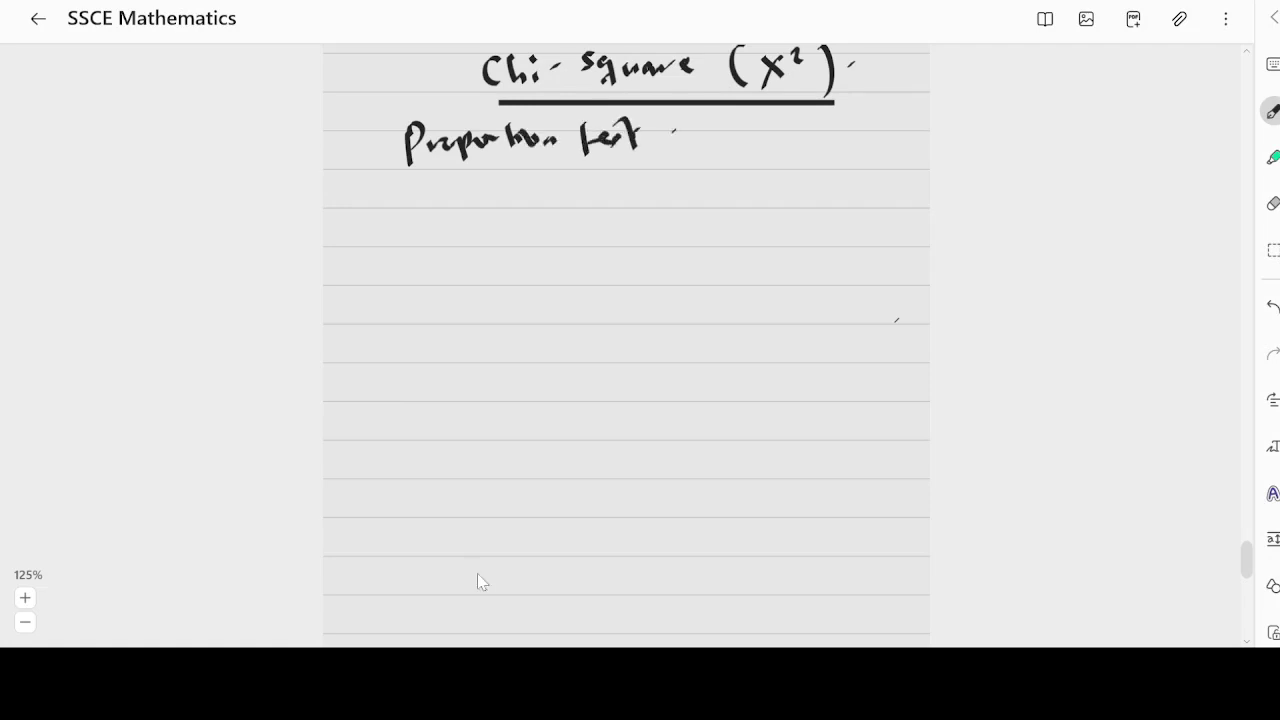
pyautogui.moveTo(428, 170)
pyautogui.mouseDown()
pyautogui.moveTo(430, 202)
pyautogui.moveTo(442, 182)
pyautogui.mouseUp()
pyautogui.moveTo(478, 174); pyautogui.dragTo(488, 202)
pyautogui.moveTo(502, 180); pyautogui.dragTo(536, 192)
pyautogui.moveTo(542, 180); pyautogui.dragTo(554, 174)
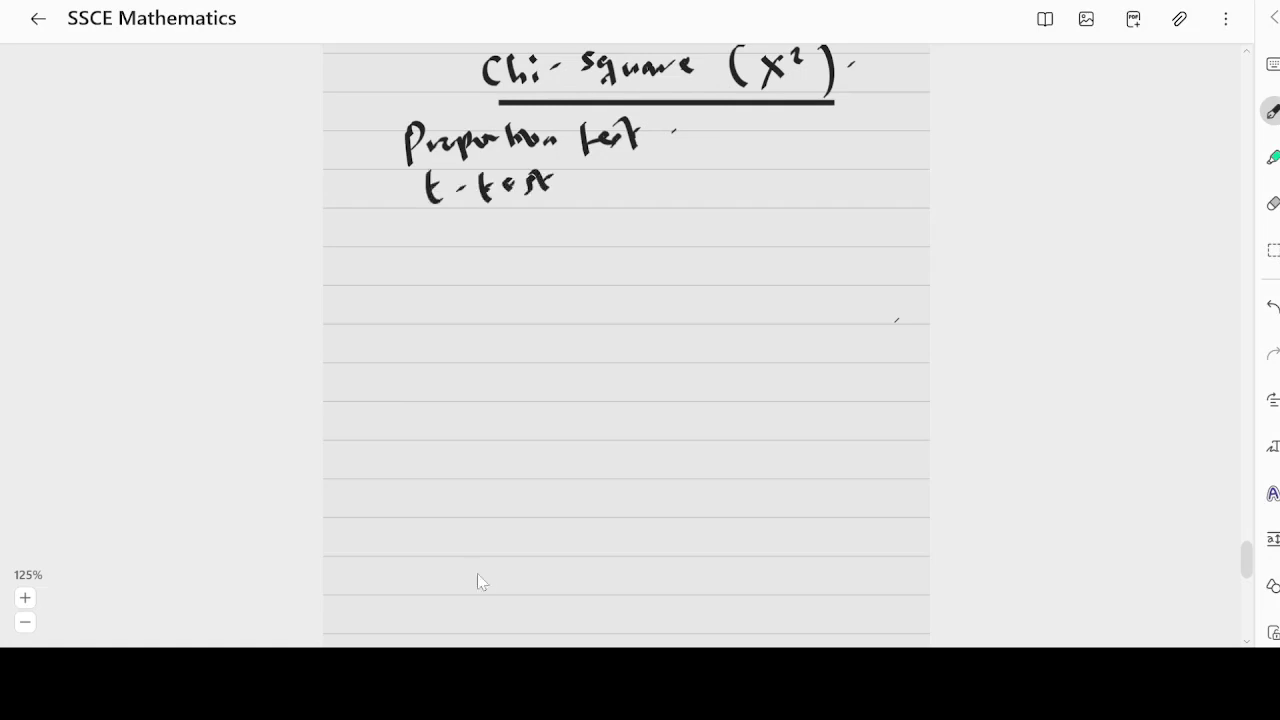
# - Add 'X²-square', 'ANOVA' and 'Correlation' below t-test in the list
pyautogui.moveTo(430, 210)
pyautogui.mouseDown()
pyautogui.moveTo(452, 240)
pyautogui.moveTo(438, 242)
pyautogui.moveTo(476, 220)
pyautogui.mouseUp()
pyautogui.moveTo(486, 230); pyautogui.dragTo(512, 226)
pyautogui.moveTo(536, 212); pyautogui.dragTo(538, 240)
pyautogui.moveTo(540, 218)
pyautogui.mouseDown()
pyautogui.moveTo(566, 228)
pyautogui.moveTo(614, 206)
pyautogui.mouseUp()
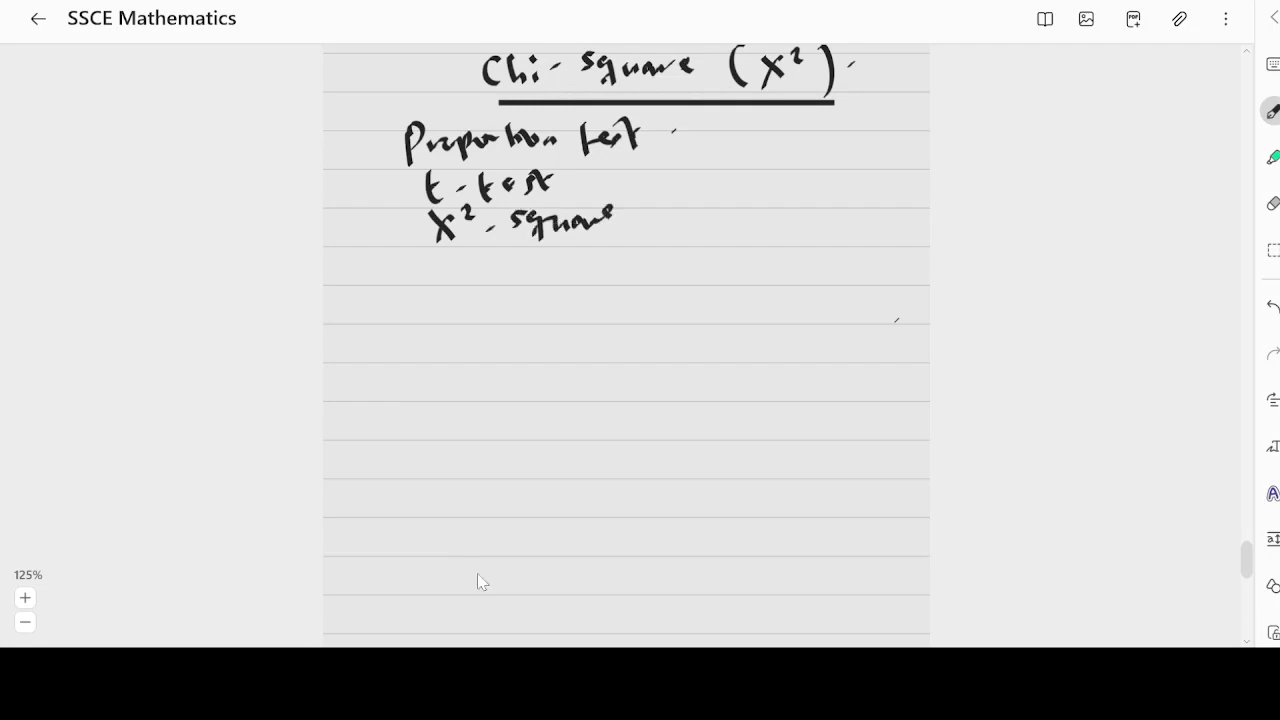
pyautogui.moveTo(444, 260); pyautogui.dragTo(436, 280)
pyautogui.moveTo(448, 272); pyautogui.dragTo(486, 258)
pyautogui.moveTo(490, 256)
pyautogui.mouseDown()
pyautogui.moveTo(506, 272)
pyautogui.moveTo(544, 256)
pyautogui.moveTo(558, 278)
pyautogui.mouseUp()
pyautogui.moveTo(450, 296)
pyautogui.mouseDown()
pyautogui.moveTo(430, 304)
pyautogui.moveTo(452, 312)
pyautogui.mouseUp()
pyautogui.moveTo(450, 312)
pyautogui.mouseDown()
pyautogui.moveTo(506, 298)
pyautogui.moveTo(518, 314)
pyautogui.mouseUp()
pyautogui.moveTo(518, 304); pyautogui.dragTo(556, 302)
pyautogui.moveTo(568, 298); pyautogui.dragTo(604, 298)
# - Bracket the test list and write 'Categorical variable' beneath it
pyautogui.moveTo(670, 122)
pyautogui.mouseDown()
pyautogui.moveTo(710, 176)
pyautogui.moveTo(690, 284)
pyautogui.mouseUp()
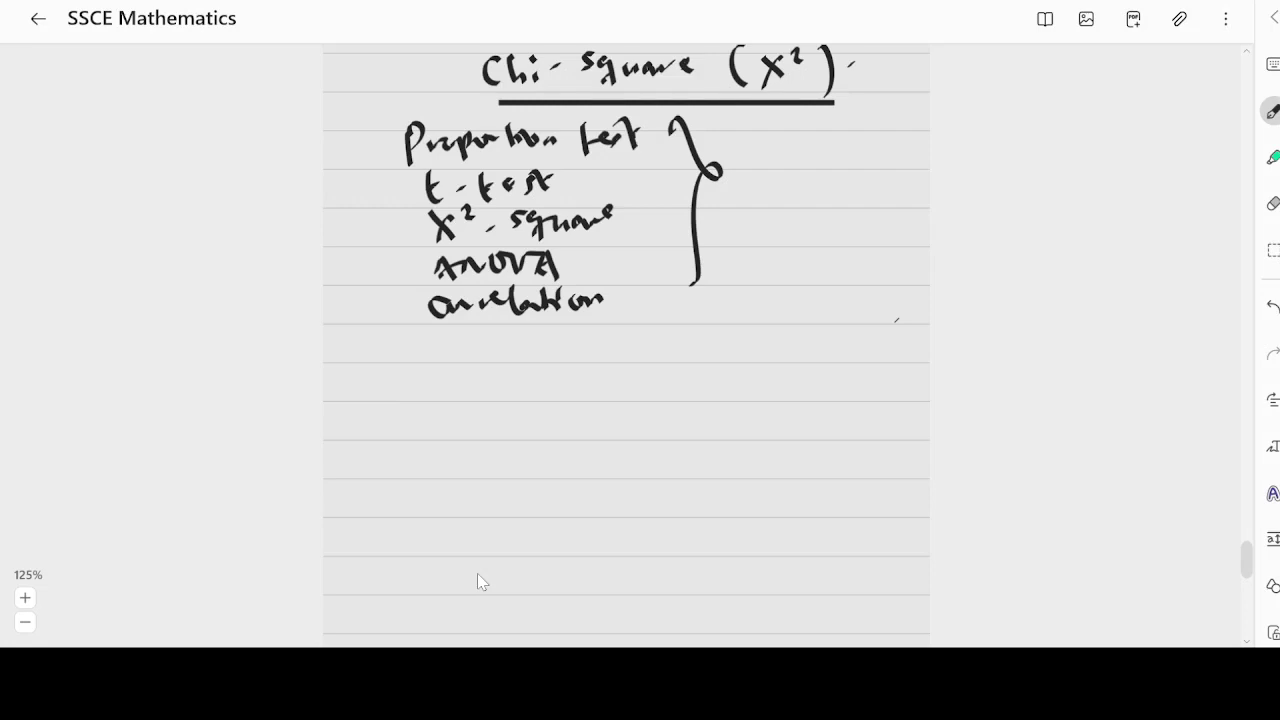
pyautogui.moveTo(412, 368)
pyautogui.mouseDown()
pyautogui.moveTo(418, 386)
pyautogui.moveTo(432, 382)
pyautogui.mouseUp()
pyautogui.moveTo(436, 356)
pyautogui.mouseDown()
pyautogui.moveTo(432, 382)
pyautogui.moveTo(444, 366)
pyautogui.mouseUp()
pyautogui.moveTo(468, 362)
pyautogui.mouseDown()
pyautogui.moveTo(474, 388)
pyautogui.moveTo(520, 356)
pyautogui.moveTo(592, 348)
pyautogui.mouseUp()
pyautogui.moveTo(444, 398); pyautogui.dragTo(462, 402)
pyautogui.moveTo(468, 400)
pyautogui.mouseDown()
pyautogui.moveTo(482, 388)
pyautogui.moveTo(550, 396)
pyautogui.mouseUp()
pyautogui.moveTo(558, 372)
pyautogui.mouseDown()
pyautogui.moveTo(564, 396)
pyautogui.moveTo(586, 396)
pyautogui.mouseUp()
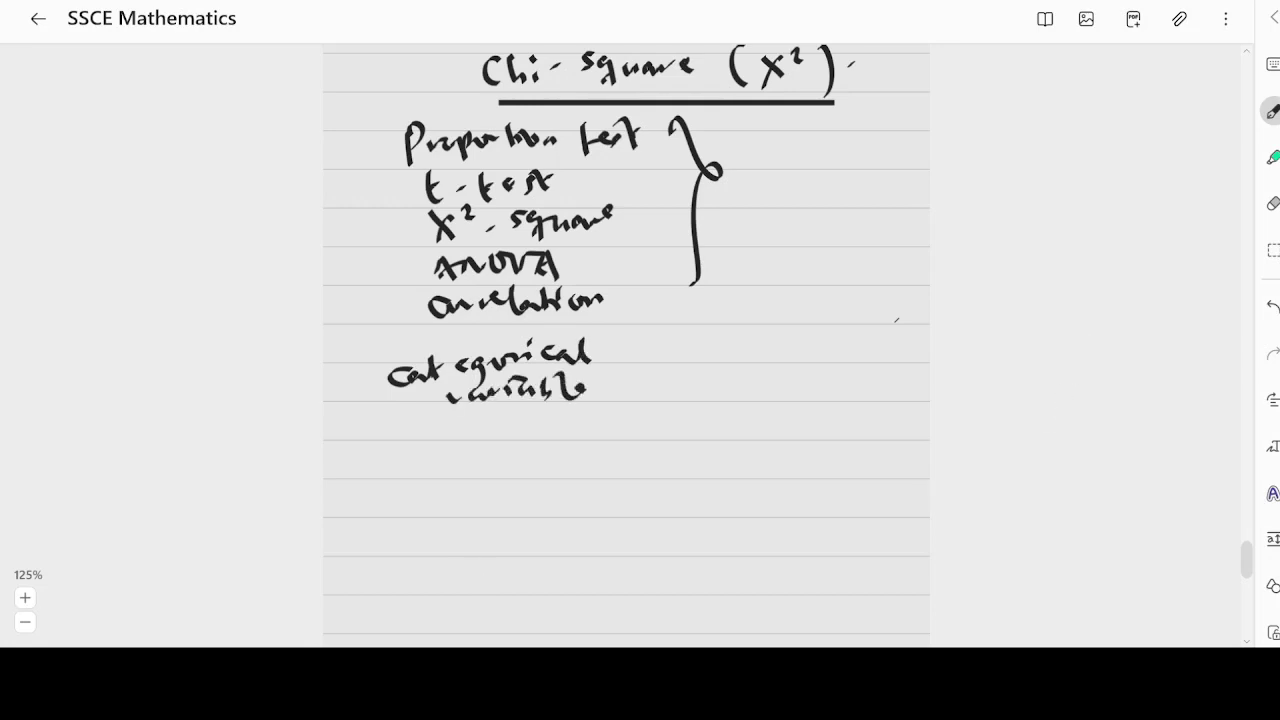
# - Switch to blue ink and write 'numerical variable' beside Categorical variable
pyautogui.click(1273, 18)
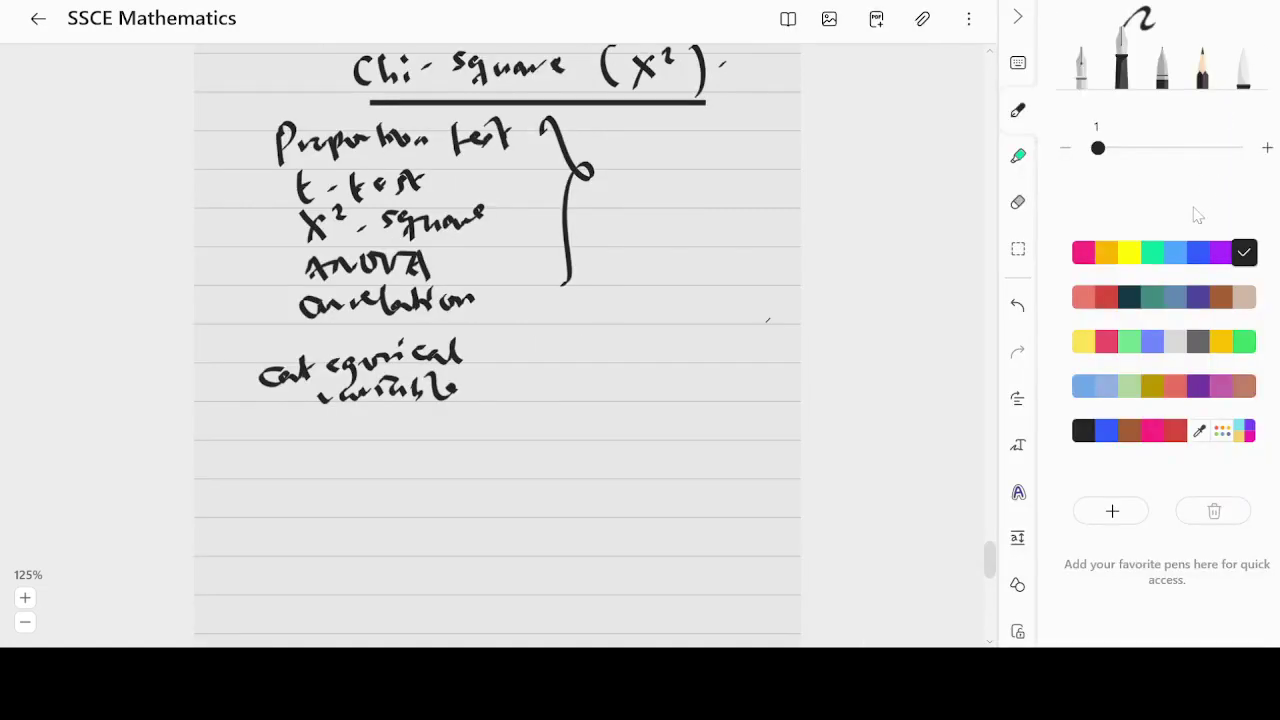
pyautogui.click(1197, 252)
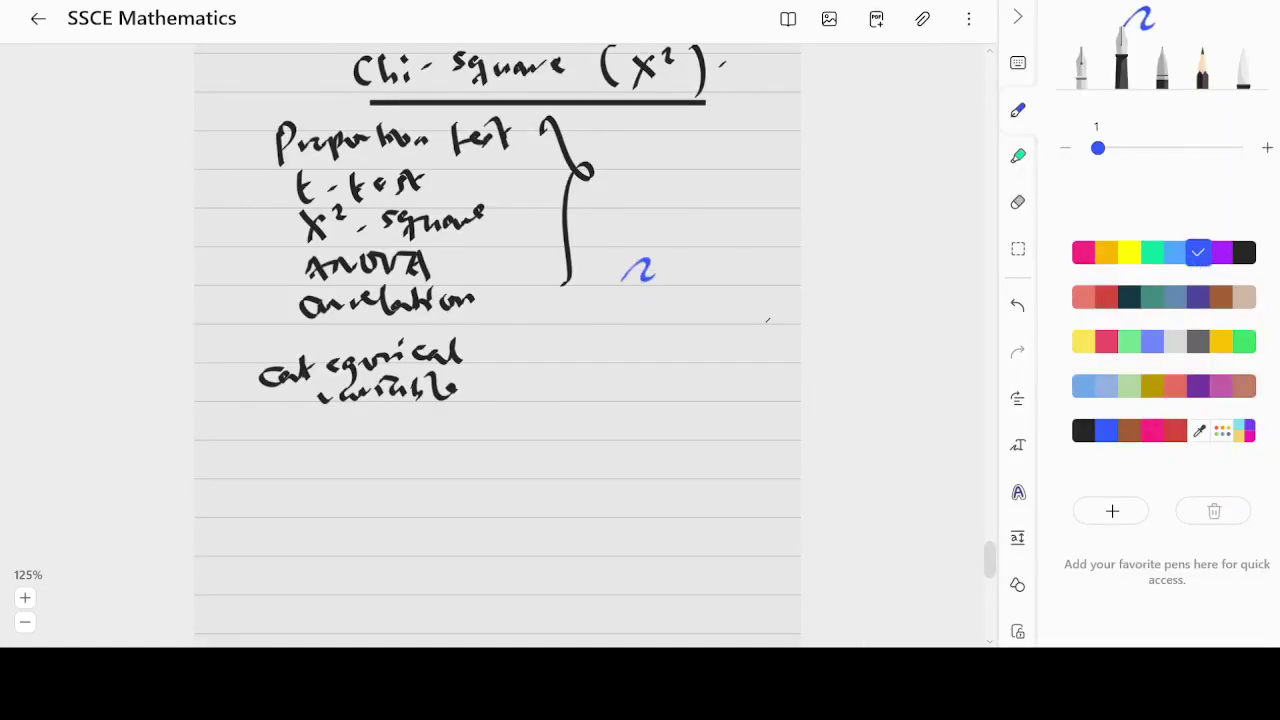
pyautogui.moveTo(552, 352); pyautogui.dragTo(716, 344)
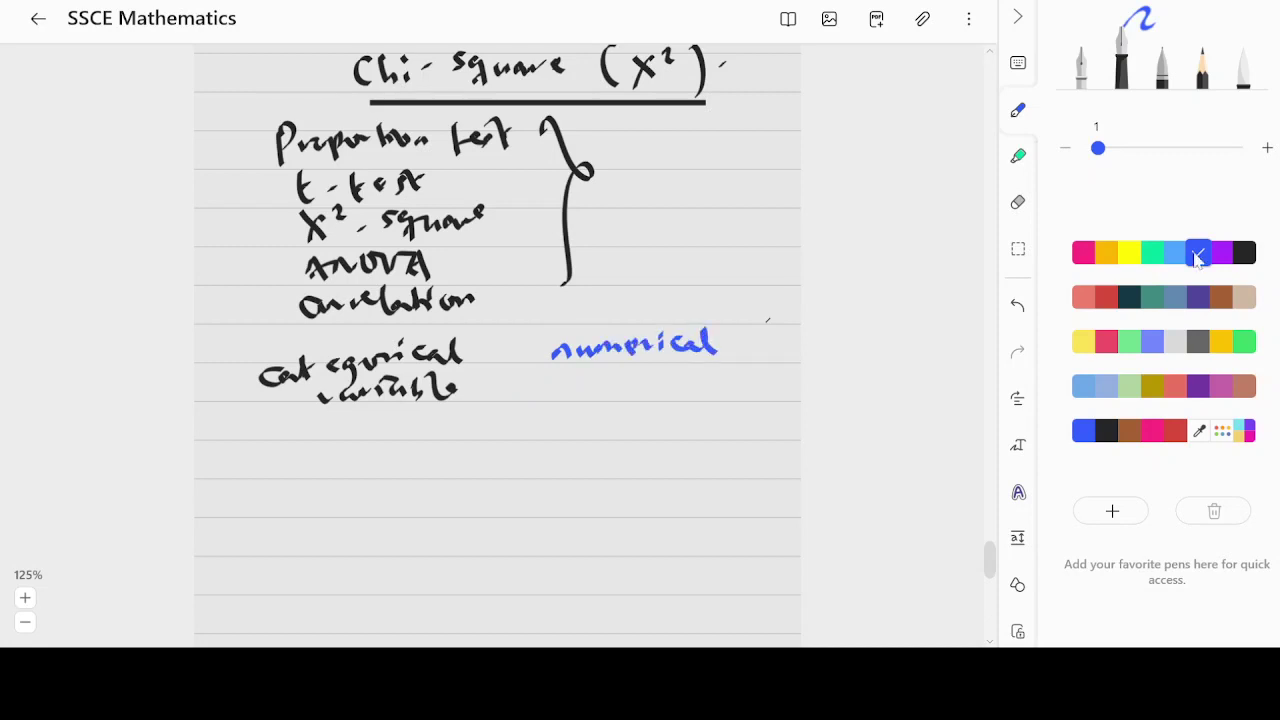
pyautogui.moveTo(641, 372)
pyautogui.mouseDown()
pyautogui.moveTo(664, 384)
pyautogui.moveTo(782, 380)
pyautogui.mouseUp()
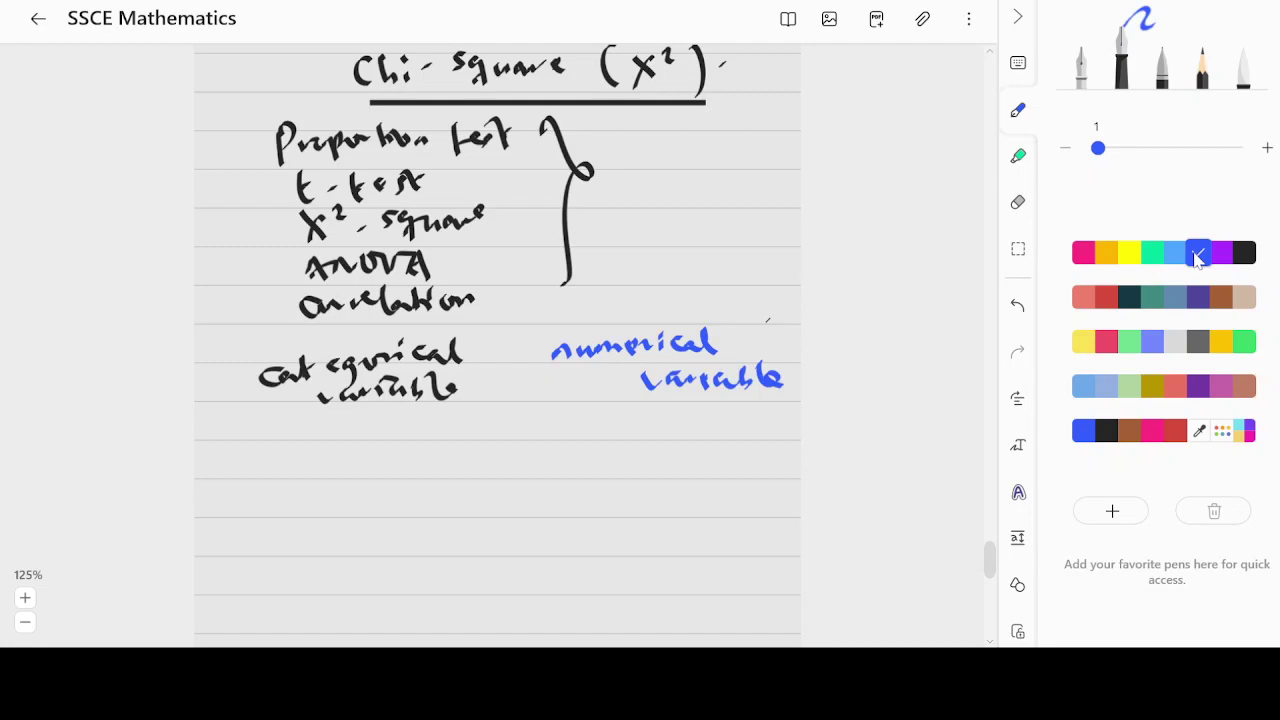
# - Bracket Categorical variable with 'Gender' branching into Male and Female
pyautogui.moveTo(256, 343)
pyautogui.mouseDown()
pyautogui.moveTo(240, 395)
pyautogui.moveTo(258, 416)
pyautogui.moveTo(298, 450)
pyautogui.moveTo(342, 424)
pyautogui.mouseUp()
pyautogui.moveTo(348, 430)
pyautogui.mouseDown()
pyautogui.moveTo(406, 418)
pyautogui.moveTo(238, 520)
pyautogui.moveTo(398, 484)
pyautogui.moveTo(380, 514)
pyautogui.moveTo(386, 480)
pyautogui.moveTo(408, 500)
pyautogui.moveTo(470, 502)
pyautogui.mouseUp()
pyautogui.moveTo(474, 474); pyautogui.dragTo(502, 490)
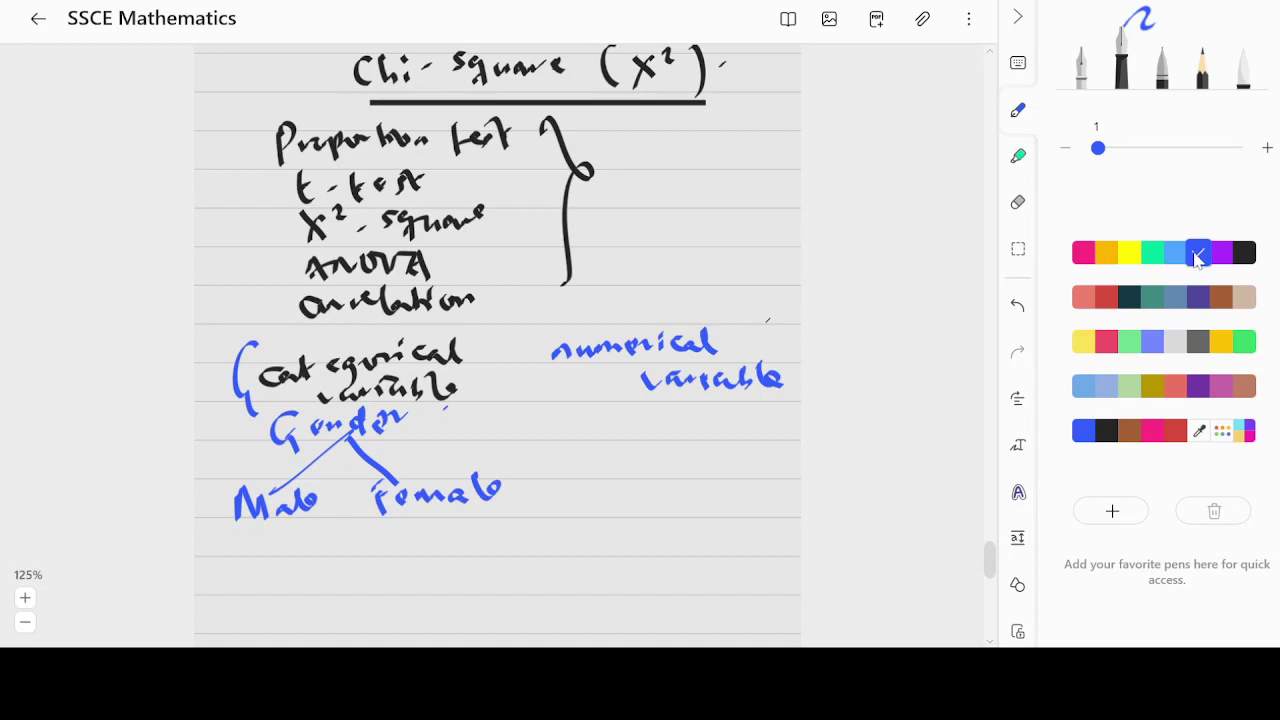
# - List examples 1, 2, 3, 4 under numerical variable and circle the test list
pyautogui.moveTo(677, 387); pyautogui.dragTo(642, 420)
pyautogui.moveTo(634, 424); pyautogui.dragTo(641, 448)
pyautogui.moveTo(665, 424)
pyautogui.mouseDown()
pyautogui.moveTo(688, 442)
pyautogui.moveTo(716, 433)
pyautogui.mouseUp()
pyautogui.moveTo(729, 429)
pyautogui.mouseDown()
pyautogui.moveTo(726, 439)
pyautogui.moveTo(762, 430)
pyautogui.moveTo(749, 442)
pyautogui.moveTo(797, 416)
pyautogui.mouseUp()
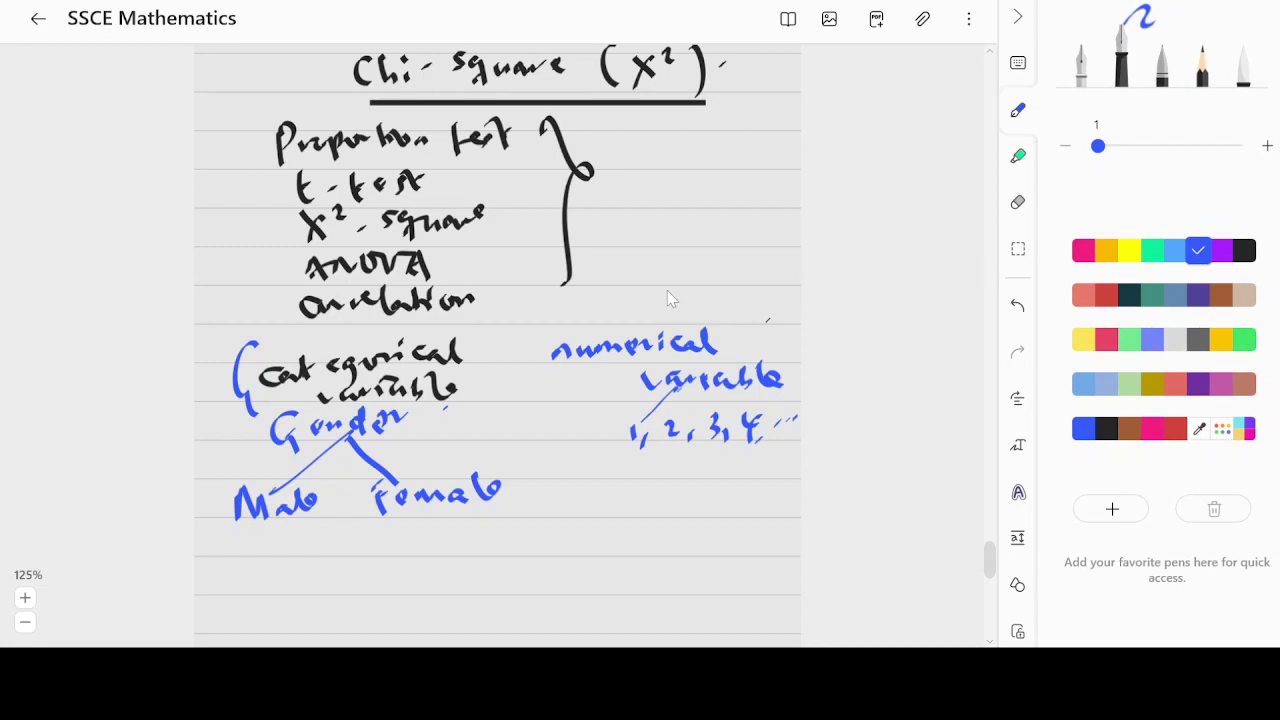
pyautogui.moveTo(505, 97)
pyautogui.mouseDown()
pyautogui.moveTo(556, 268)
pyautogui.moveTo(487, 100)
pyautogui.mouseUp()
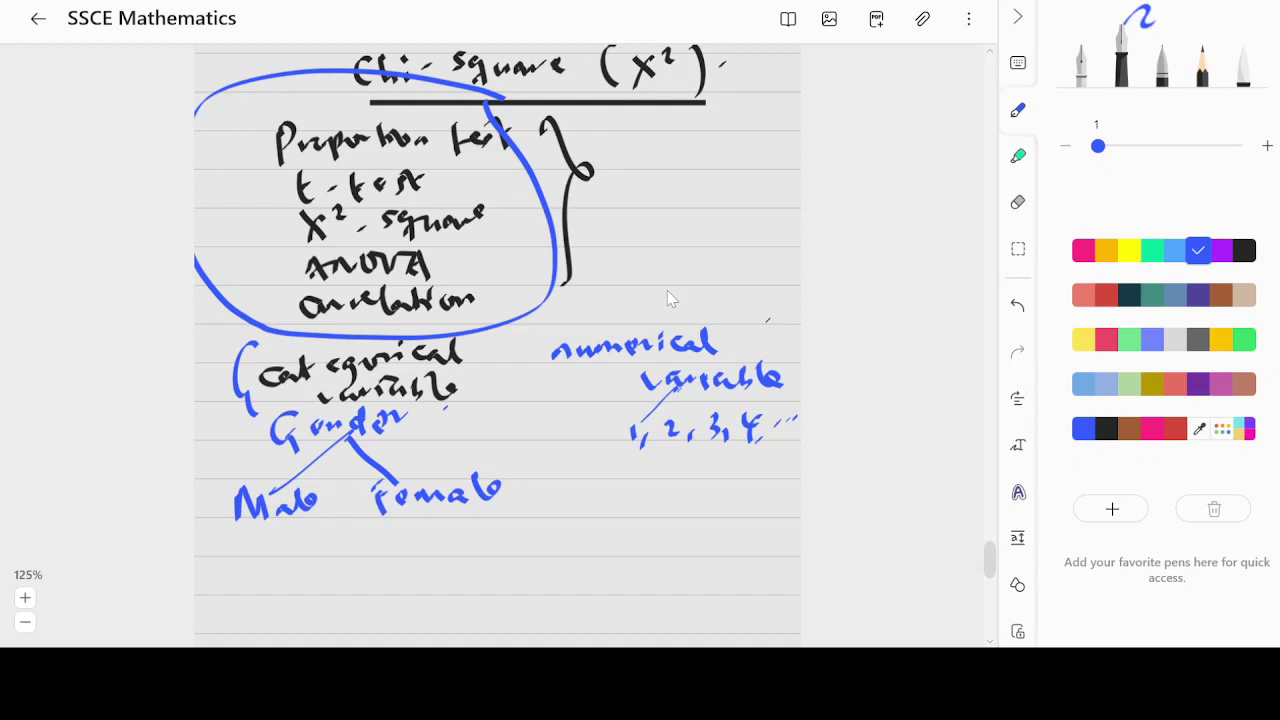
# - Below Male/Female, pair 'One categorical' with 'proportion test'
pyautogui.scroll(-3, 667, 290)
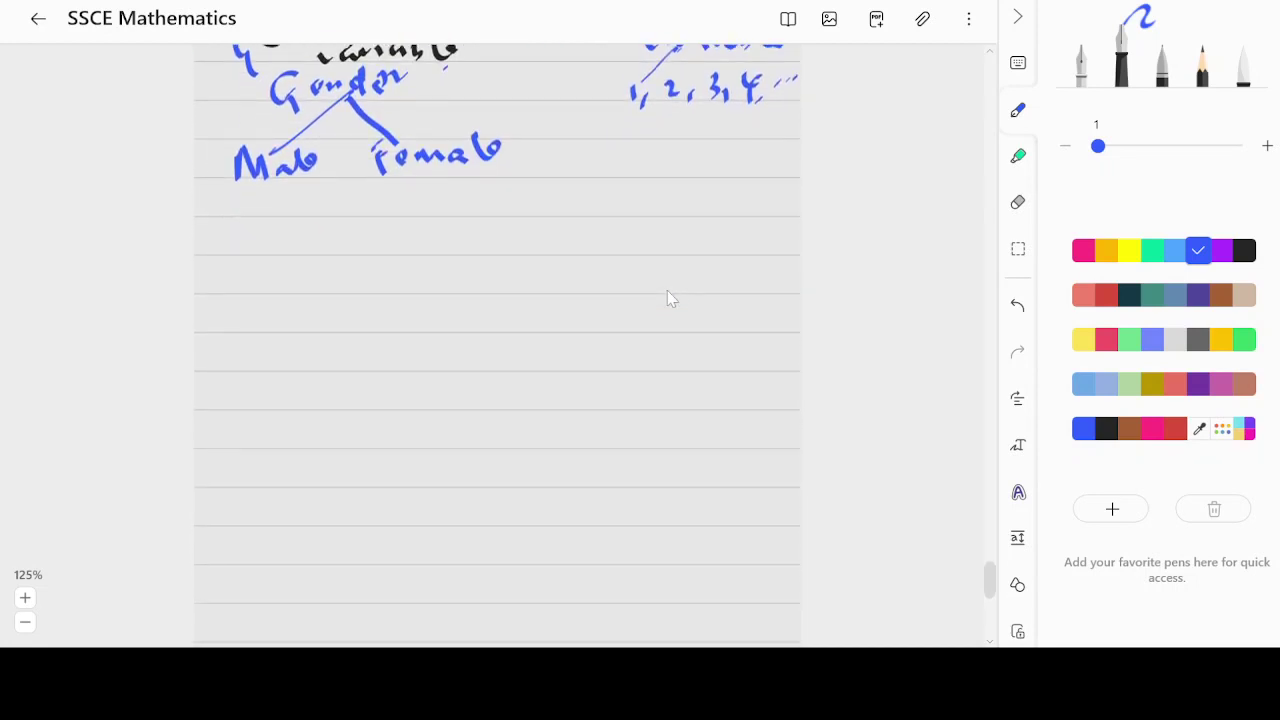
pyautogui.scroll(-1, 667, 290)
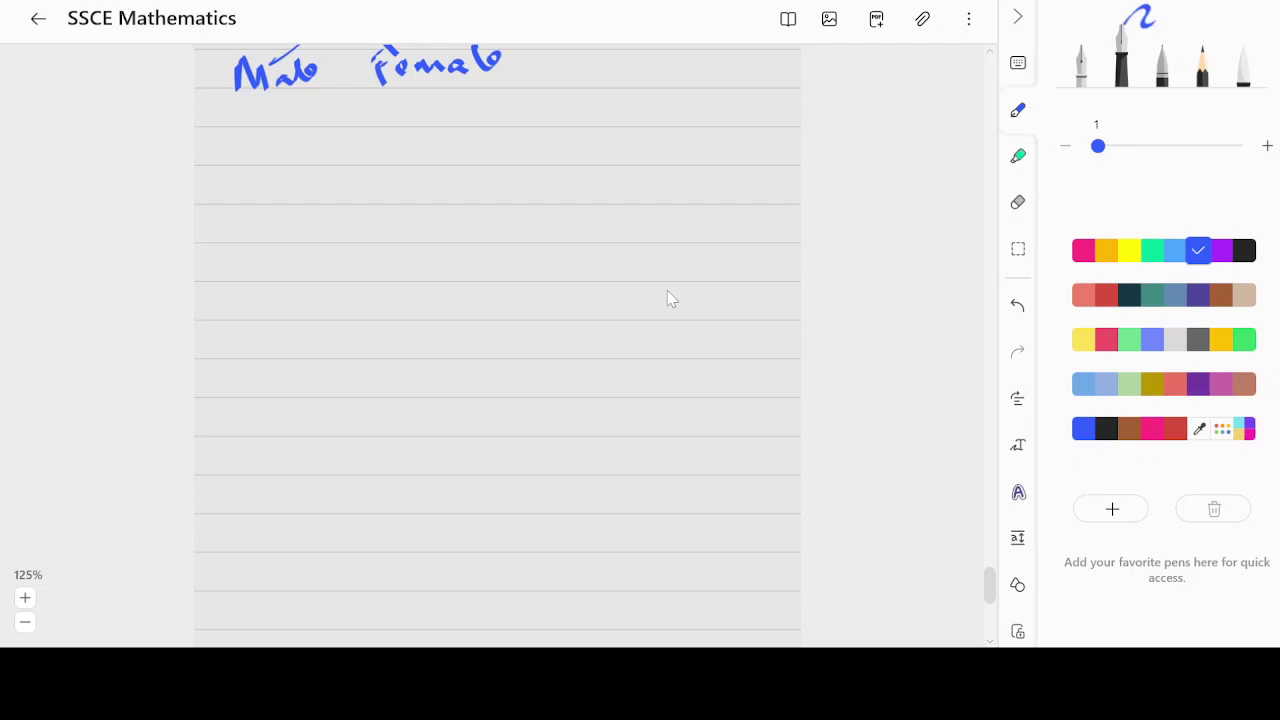
pyautogui.moveTo(284, 142); pyautogui.dragTo(307, 152)
pyautogui.moveTo(313, 147); pyautogui.dragTo(495, 138)
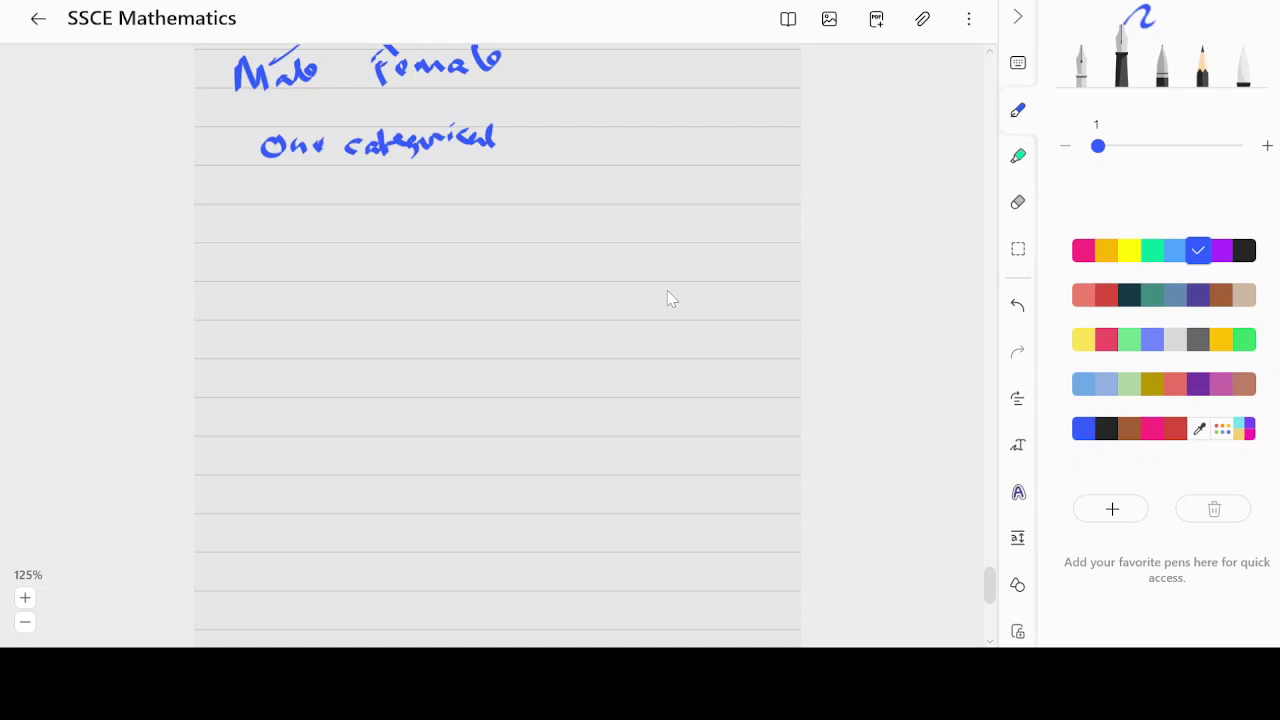
pyautogui.moveTo(618, 116)
pyautogui.mouseDown()
pyautogui.moveTo(620, 140)
pyautogui.moveTo(656, 118)
pyautogui.moveTo(678, 134)
pyautogui.moveTo(706, 110)
pyautogui.moveTo(772, 98)
pyautogui.mouseUp()
pyautogui.moveTo(698, 136)
pyautogui.mouseDown()
pyautogui.moveTo(686, 158)
pyautogui.moveTo(738, 132)
pyautogui.moveTo(746, 146)
pyautogui.mouseUp()
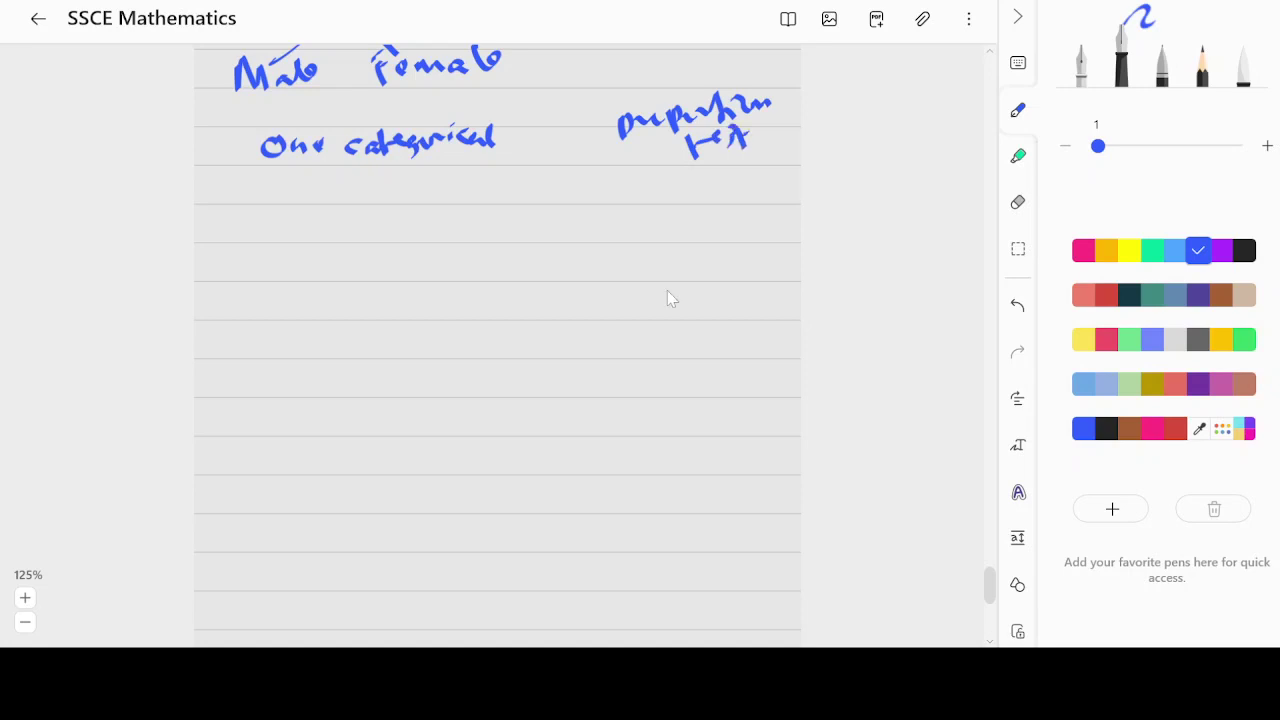
# - Pair 'Two categorical' with X² on the next line
pyautogui.moveTo(250, 206)
pyautogui.mouseDown()
pyautogui.moveTo(276, 198)
pyautogui.moveTo(258, 234)
pyautogui.mouseUp()
pyautogui.moveTo(272, 214)
pyautogui.mouseDown()
pyautogui.moveTo(380, 208)
pyautogui.moveTo(400, 220)
pyautogui.moveTo(418, 204)
pyautogui.moveTo(424, 234)
pyautogui.moveTo(472, 204)
pyautogui.moveTo(514, 204)
pyautogui.mouseUp()
pyautogui.moveTo(516, 184); pyautogui.dragTo(520, 212)
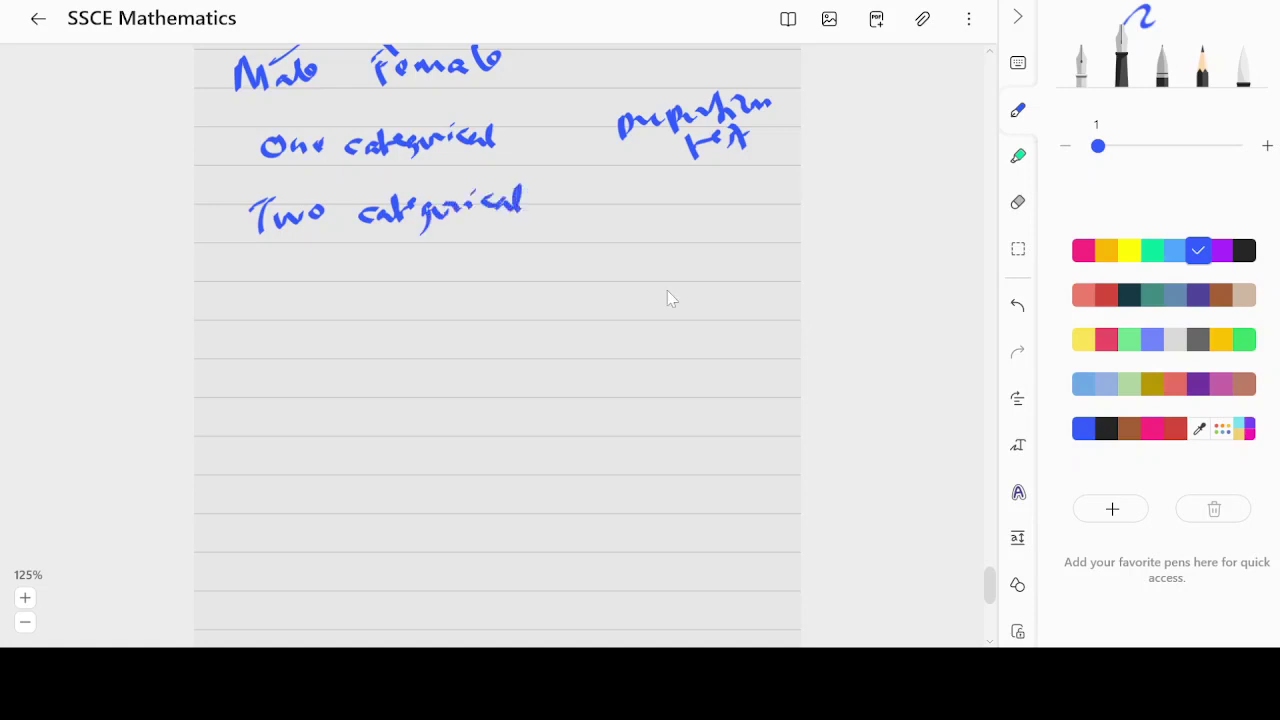
pyautogui.moveTo(671, 184); pyautogui.dragTo(712, 222)
pyautogui.moveTo(706, 178)
pyautogui.mouseDown()
pyautogui.moveTo(674, 238)
pyautogui.moveTo(740, 188)
pyautogui.mouseUp()
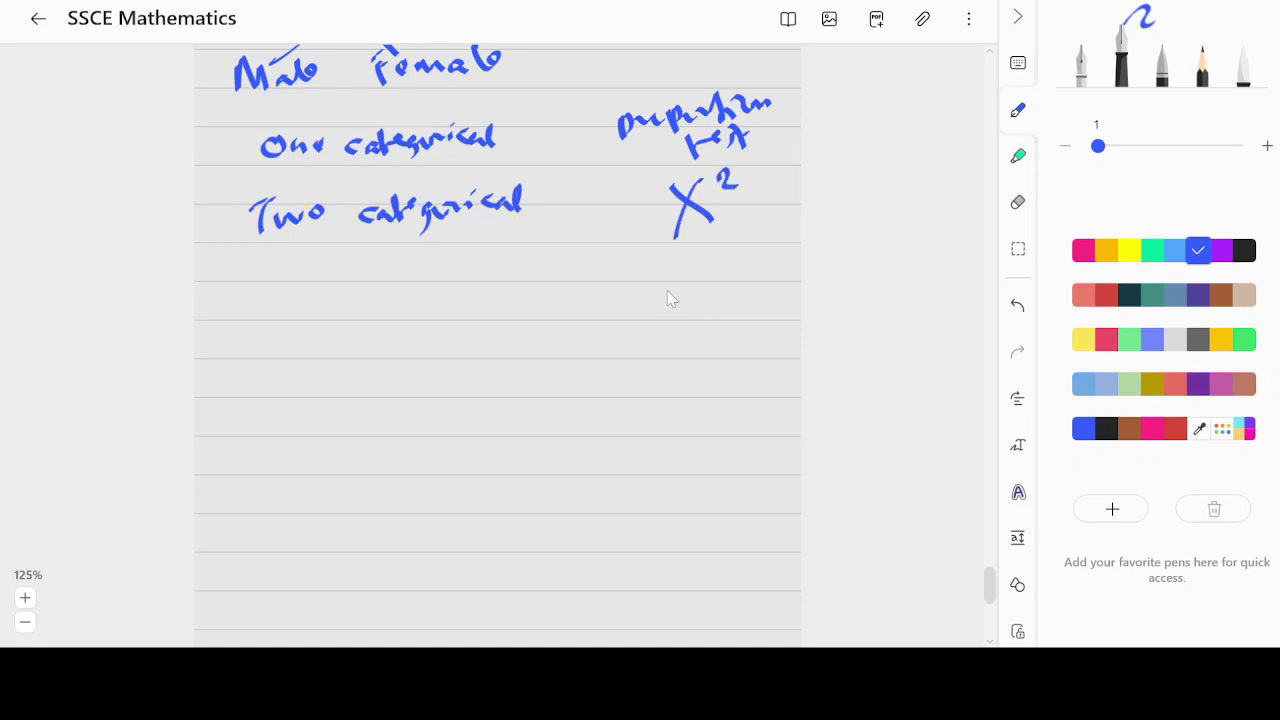
# - Pair 'one numerical' with 't-test' and begin another one numerical line
pyautogui.moveTo(270, 264)
pyautogui.mouseDown()
pyautogui.moveTo(458, 256)
pyautogui.moveTo(517, 268)
pyautogui.mouseUp()
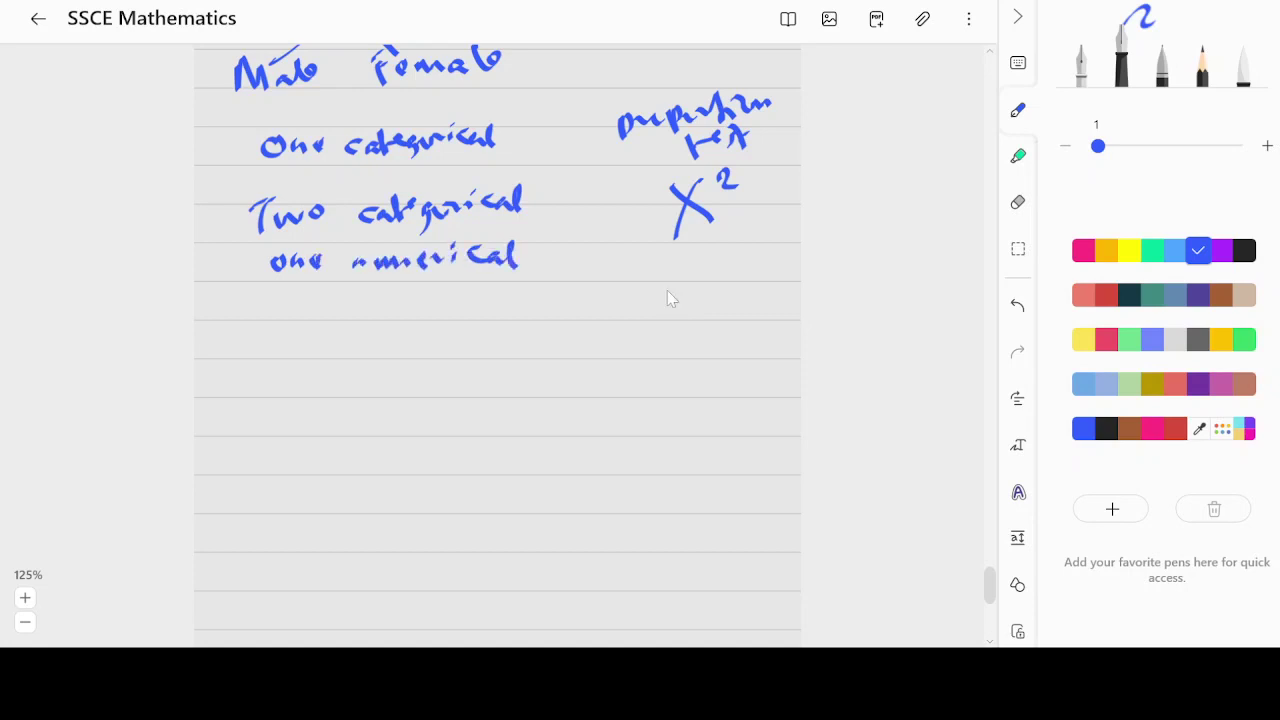
pyautogui.moveTo(646, 252); pyautogui.dragTo(648, 282)
pyautogui.moveTo(674, 266)
pyautogui.mouseDown()
pyautogui.moveTo(704, 276)
pyautogui.moveTo(744, 256)
pyautogui.mouseUp()
pyautogui.moveTo(758, 230)
pyautogui.mouseDown()
pyautogui.moveTo(762, 262)
pyautogui.moveTo(764, 238)
pyautogui.mouseUp()
pyautogui.moveTo(790, 234); pyautogui.dragTo(794, 231)
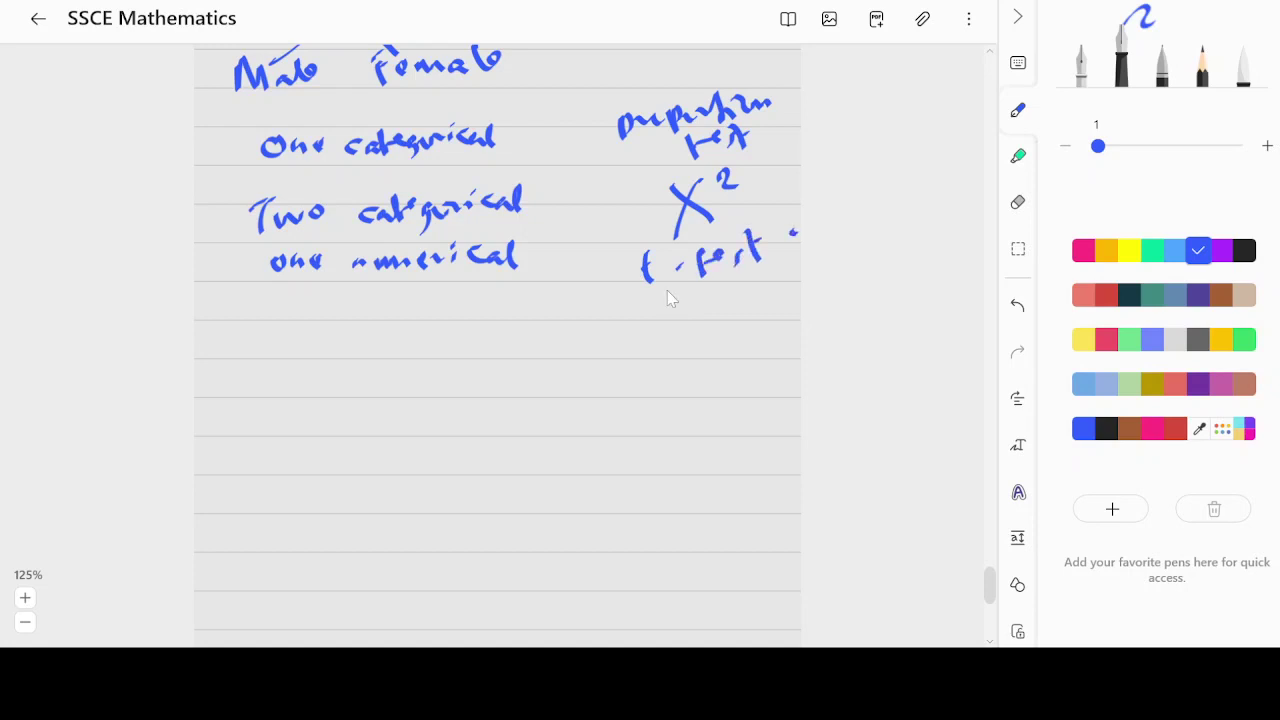
pyautogui.moveTo(246, 298)
pyautogui.mouseDown()
pyautogui.moveTo(464, 298)
pyautogui.moveTo(474, 282)
pyautogui.mouseUp()
# - Pair 'one numerical & categorical' with 't-test / ANOVA'
pyautogui.moveTo(324, 320); pyautogui.dragTo(306, 358)
pyautogui.moveTo(276, 368)
pyautogui.mouseDown()
pyautogui.moveTo(268, 382)
pyautogui.moveTo(296, 378)
pyautogui.mouseUp()
pyautogui.moveTo(326, 354)
pyautogui.mouseDown()
pyautogui.moveTo(330, 386)
pyautogui.moveTo(370, 360)
pyautogui.moveTo(466, 336)
pyautogui.mouseUp()
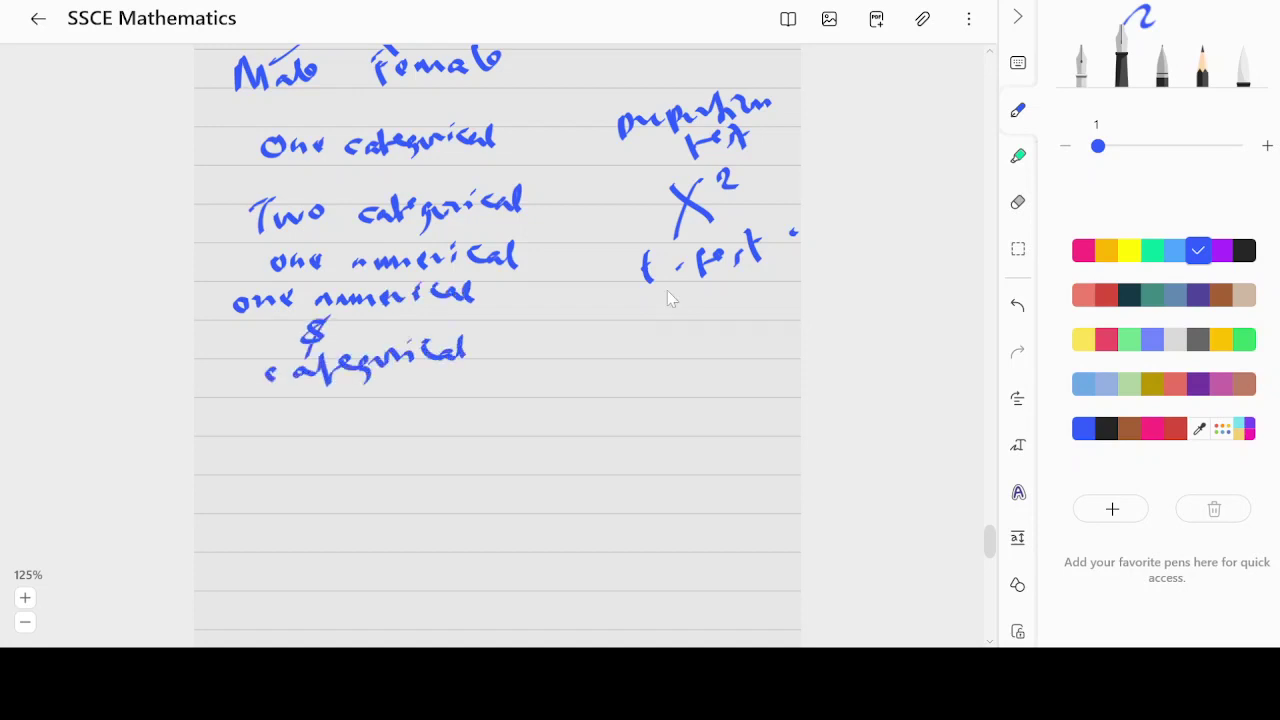
pyautogui.moveTo(630, 312)
pyautogui.mouseDown()
pyautogui.moveTo(622, 338)
pyautogui.moveTo(658, 320)
pyautogui.mouseUp()
pyautogui.moveTo(696, 304)
pyautogui.mouseDown()
pyautogui.moveTo(676, 334)
pyautogui.moveTo(704, 306)
pyautogui.mouseUp()
pyautogui.moveTo(712, 318)
pyautogui.mouseDown()
pyautogui.moveTo(722, 304)
pyautogui.moveTo(736, 316)
pyautogui.moveTo(730, 354)
pyautogui.mouseUp()
pyautogui.moveTo(648, 376)
pyautogui.mouseDown()
pyautogui.moveTo(686, 350)
pyautogui.moveTo(772, 336)
pyautogui.moveTo(786, 358)
pyautogui.mouseUp()
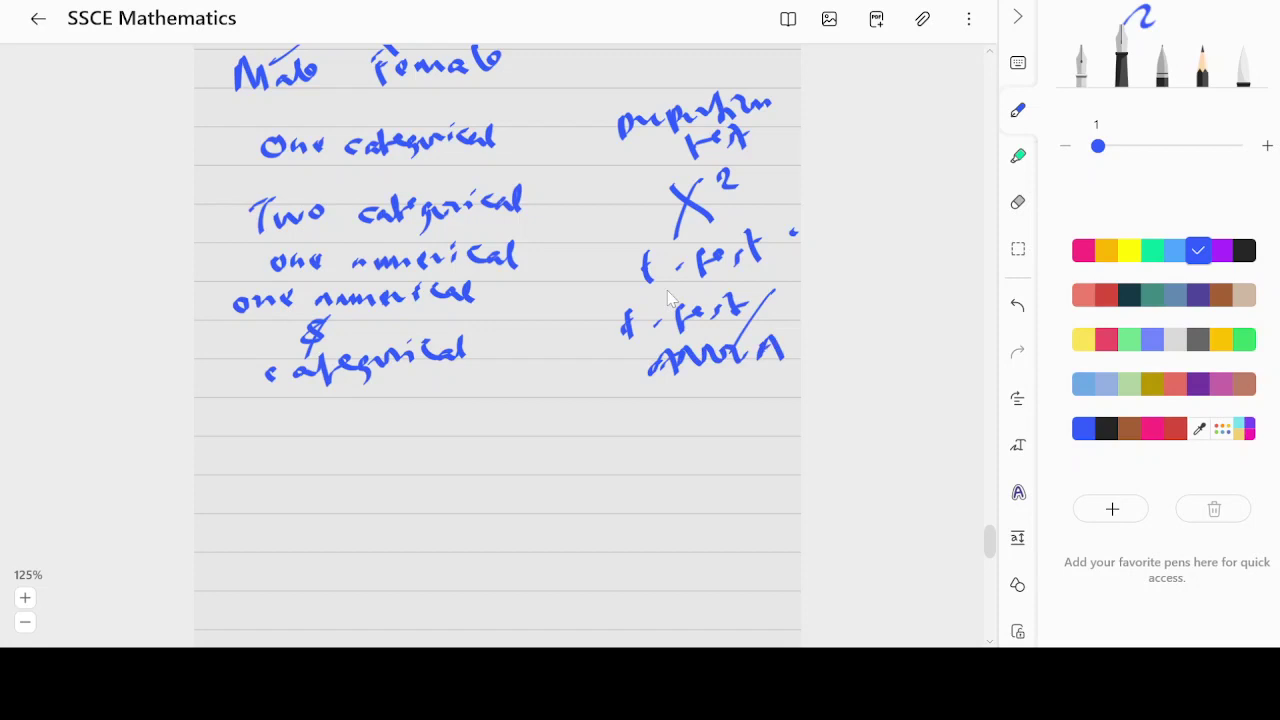
# - Add a final 'Two categorical' line paired with 'Correlation'
pyautogui.moveTo(254, 408)
pyautogui.mouseDown()
pyautogui.moveTo(264, 438)
pyautogui.moveTo(328, 412)
pyautogui.moveTo(320, 446)
pyautogui.moveTo(358, 440)
pyautogui.moveTo(374, 462)
pyautogui.moveTo(414, 432)
pyautogui.moveTo(458, 430)
pyautogui.mouseUp()
pyautogui.moveTo(460, 430); pyautogui.dragTo(466, 406)
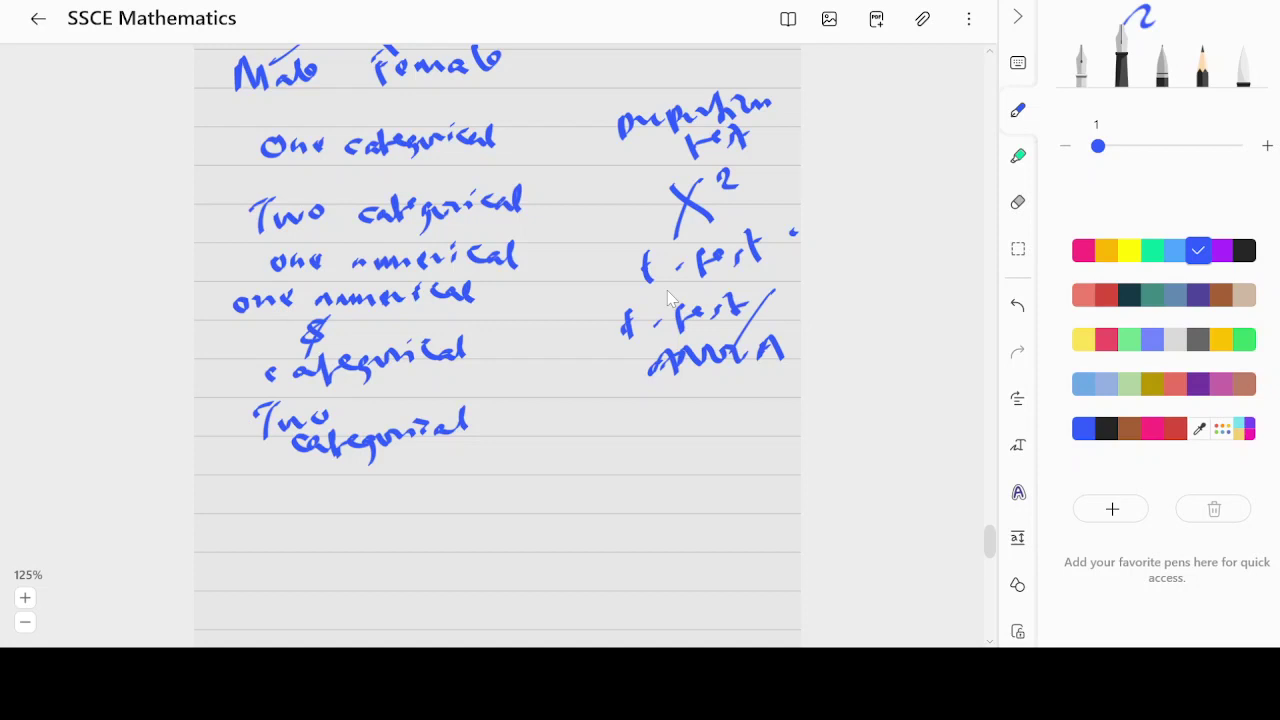
pyautogui.moveTo(618, 412); pyautogui.dragTo(768, 412)
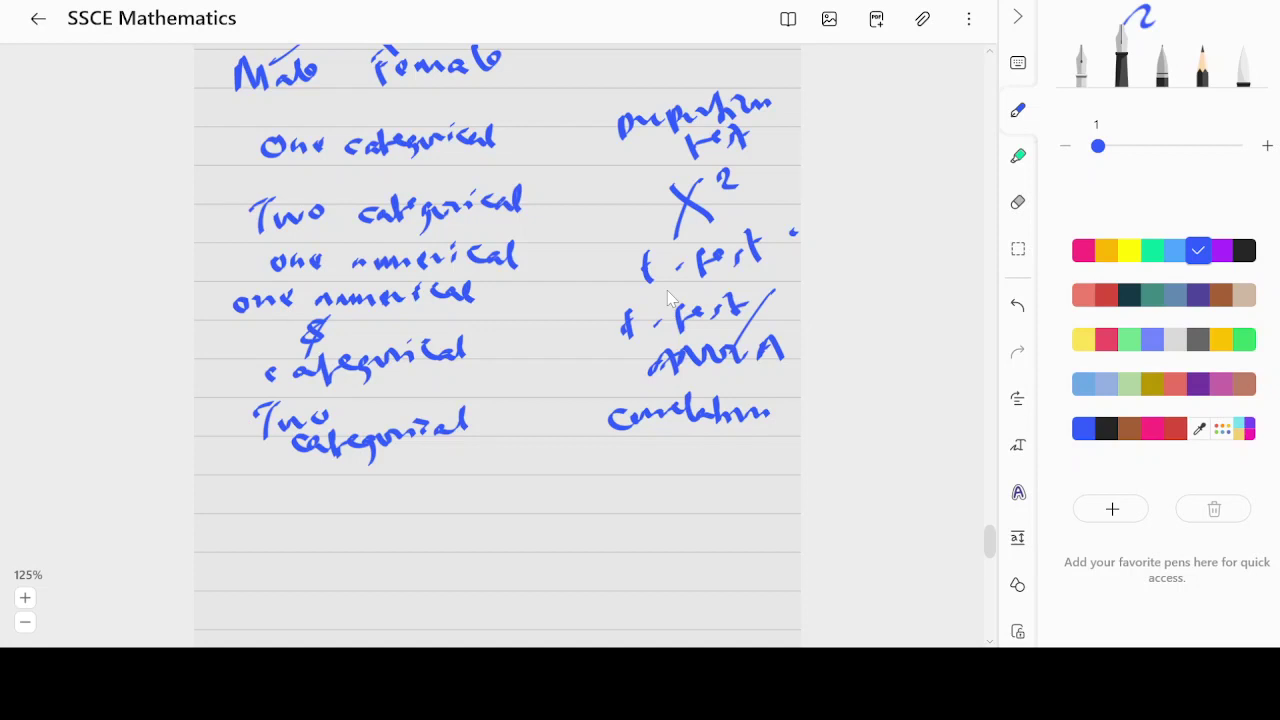
pyautogui.scroll(-3, 670, 298)
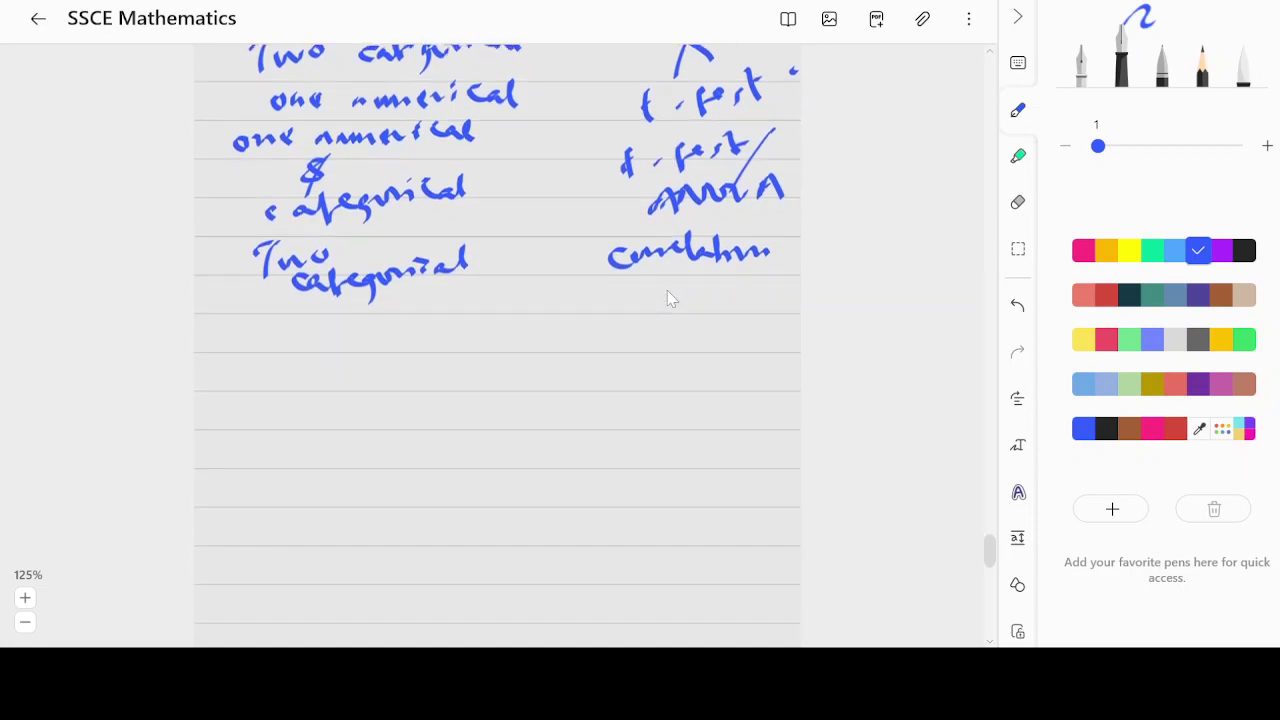
pyautogui.scroll(-1, 670, 298)
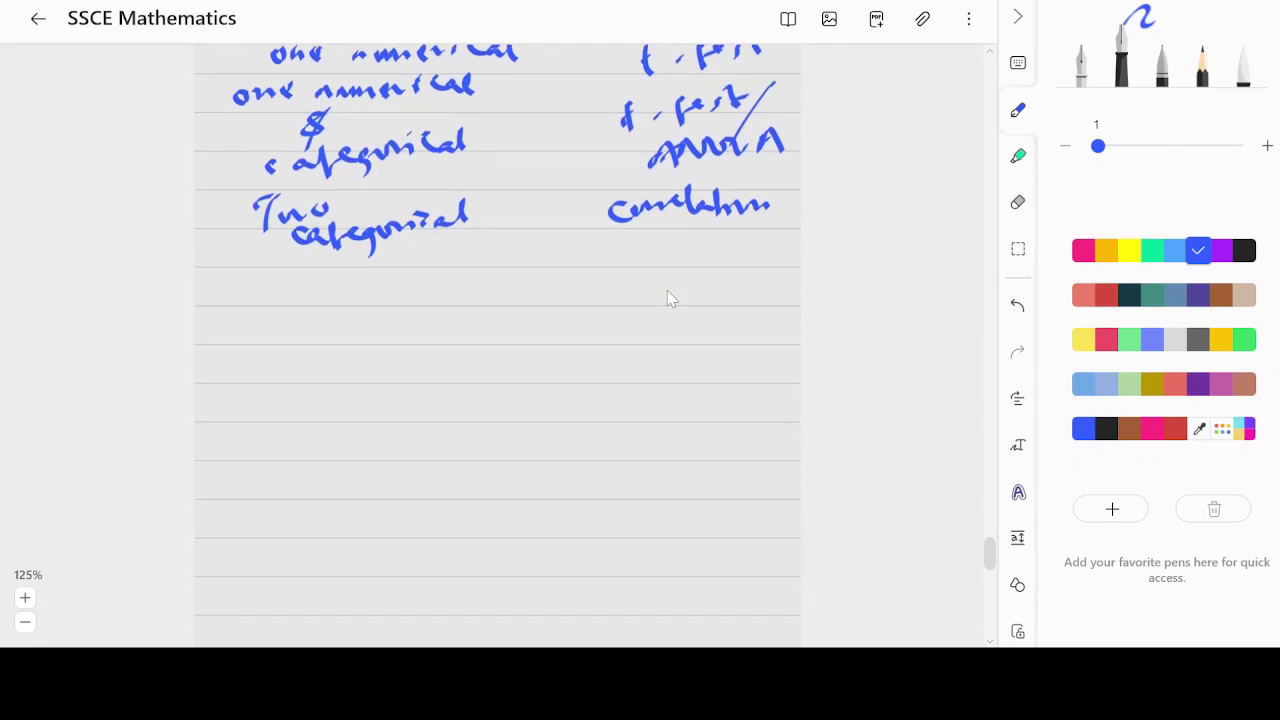
# - Switch to pink ink and draw a large X²
pyautogui.click(1084, 254)
pyautogui.moveTo(372, 296); pyautogui.dragTo(458, 356)
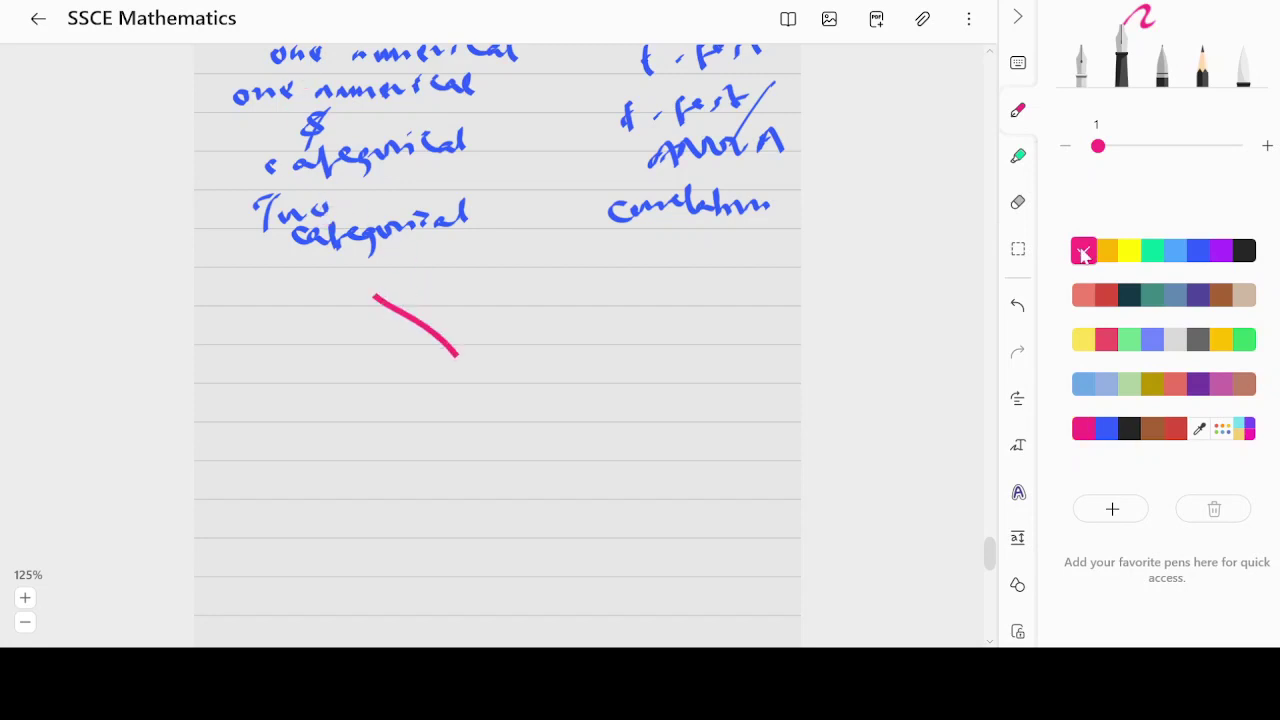
pyautogui.moveTo(438, 288)
pyautogui.mouseDown()
pyautogui.moveTo(390, 366)
pyautogui.moveTo(494, 285)
pyautogui.mouseUp()
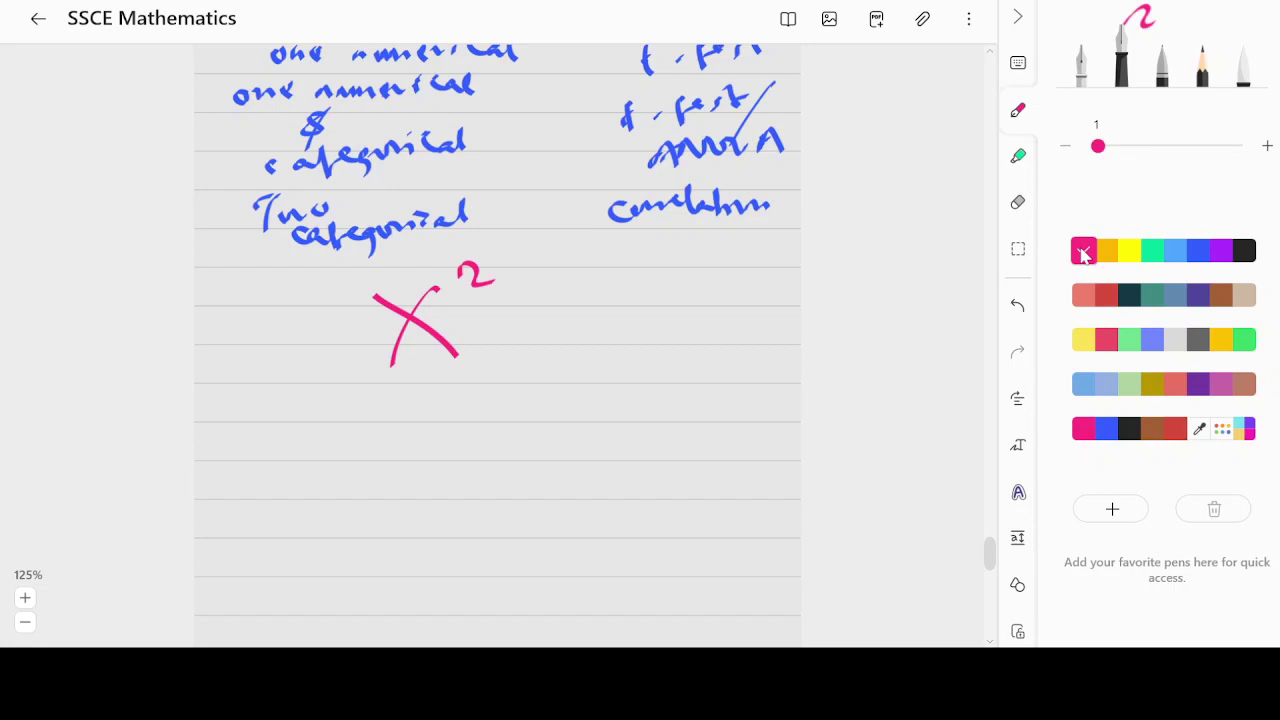
# - Write 'Effect of teaching on the' below the X²
pyautogui.moveTo(250, 372)
pyautogui.mouseDown()
pyautogui.moveTo(250, 410)
pyautogui.moveTo(268, 366)
pyautogui.moveTo(280, 414)
pyautogui.mouseUp()
pyautogui.moveTo(295, 380)
pyautogui.mouseDown()
pyautogui.moveTo(290, 418)
pyautogui.moveTo(302, 398)
pyautogui.mouseUp()
pyautogui.moveTo(324, 390)
pyautogui.mouseDown()
pyautogui.moveTo(318, 402)
pyautogui.moveTo(352, 401)
pyautogui.mouseUp()
pyautogui.moveTo(348, 387); pyautogui.dragTo(400, 388)
pyautogui.moveTo(410, 386)
pyautogui.mouseDown()
pyautogui.moveTo(422, 370)
pyautogui.moveTo(418, 407)
pyautogui.mouseUp()
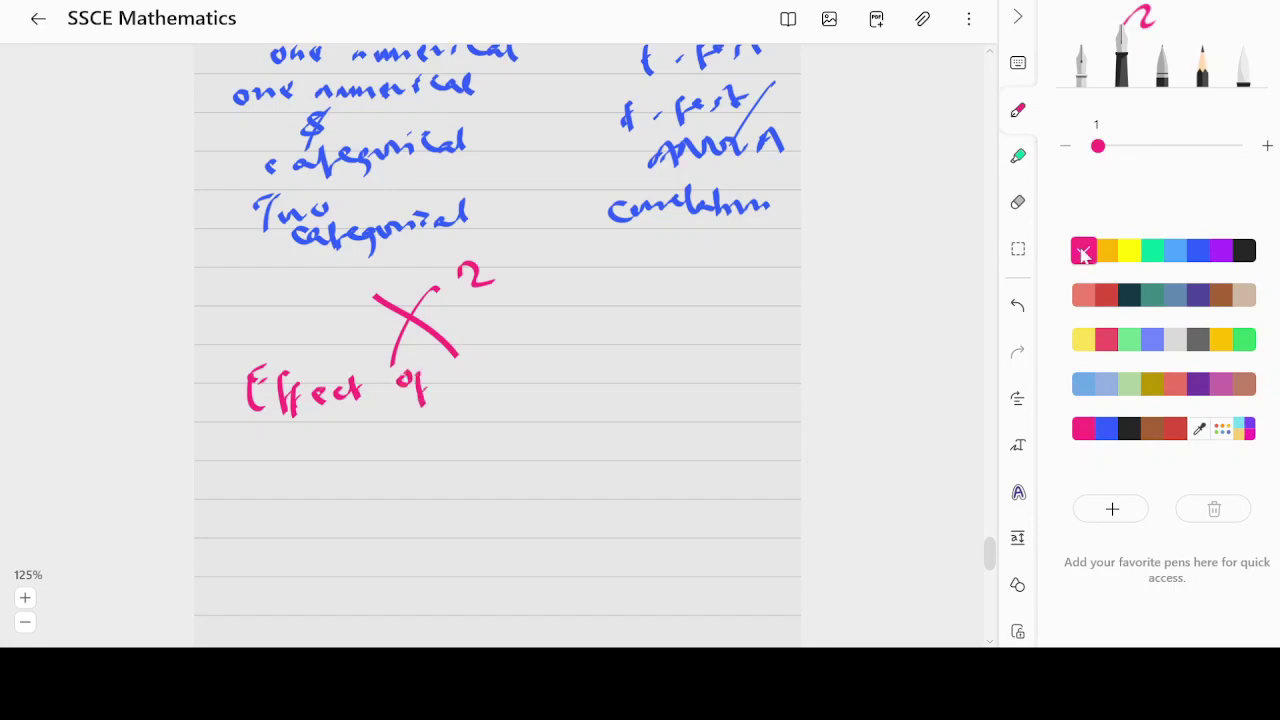
pyautogui.moveTo(466, 364); pyautogui.dragTo(468, 392)
pyautogui.moveTo(462, 370)
pyautogui.mouseDown()
pyautogui.moveTo(494, 366)
pyautogui.moveTo(522, 384)
pyautogui.mouseUp()
pyautogui.moveTo(540, 350)
pyautogui.mouseDown()
pyautogui.moveTo(554, 382)
pyautogui.moveTo(606, 378)
pyautogui.moveTo(606, 402)
pyautogui.mouseUp()
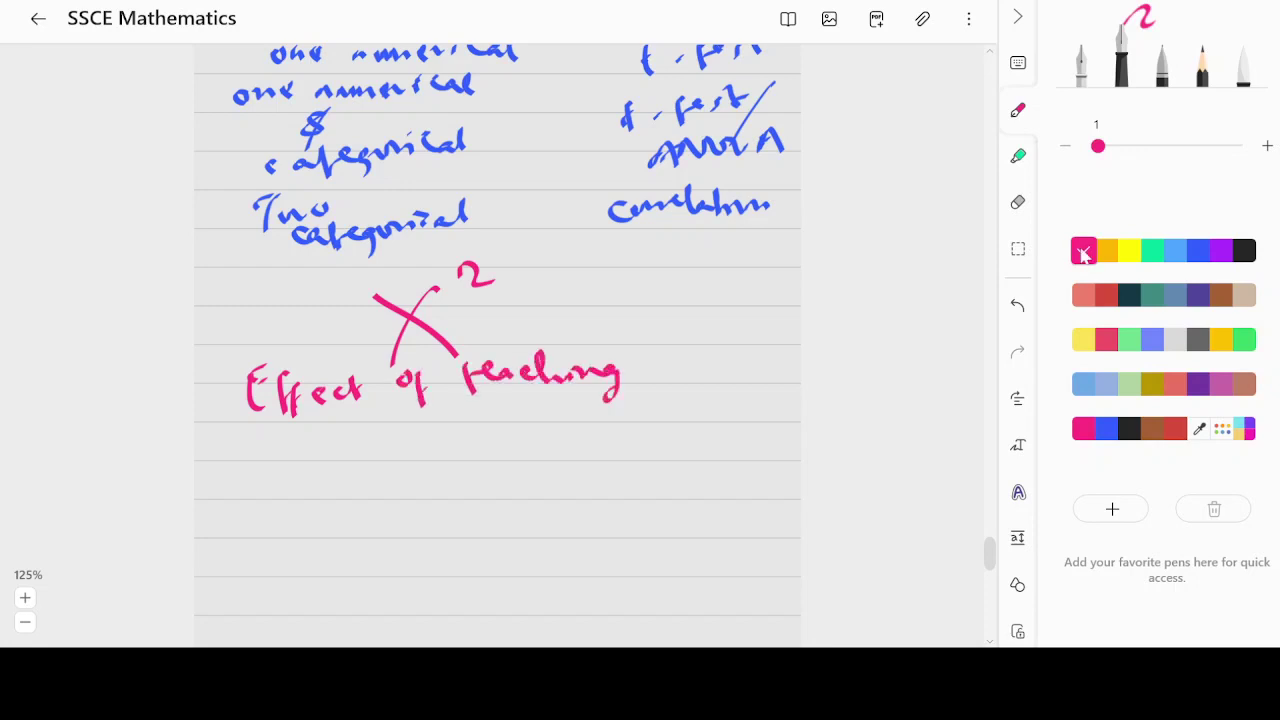
pyautogui.moveTo(686, 358); pyautogui.dragTo(790, 372)
# - Finish with 'academic performance of students' and underline 'teaching'
pyautogui.moveTo(262, 432); pyautogui.dragTo(292, 440)
pyautogui.moveTo(328, 432)
pyautogui.mouseDown()
pyautogui.moveTo(316, 440)
pyautogui.moveTo(400, 426)
pyautogui.moveTo(412, 438)
pyautogui.mouseUp()
pyautogui.moveTo(418, 428); pyautogui.dragTo(432, 436)
pyautogui.click(426, 420)
pyautogui.moveTo(500, 414); pyautogui.dragTo(502, 446)
pyautogui.moveTo(502, 420); pyautogui.dragTo(542, 420)
pyautogui.moveTo(560, 410)
pyautogui.mouseDown()
pyautogui.moveTo(556, 446)
pyautogui.moveTo(584, 412)
pyautogui.moveTo(658, 410)
pyautogui.mouseUp()
pyautogui.moveTo(668, 406); pyautogui.dragTo(742, 402)
pyautogui.moveTo(740, 400); pyautogui.dragTo(744, 446)
pyautogui.moveTo(364, 466)
pyautogui.mouseDown()
pyautogui.moveTo(354, 482)
pyautogui.moveTo(378, 486)
pyautogui.mouseUp()
pyautogui.moveTo(380, 476); pyautogui.dragTo(488, 482)
pyautogui.moveTo(496, 464); pyautogui.dragTo(497, 478)
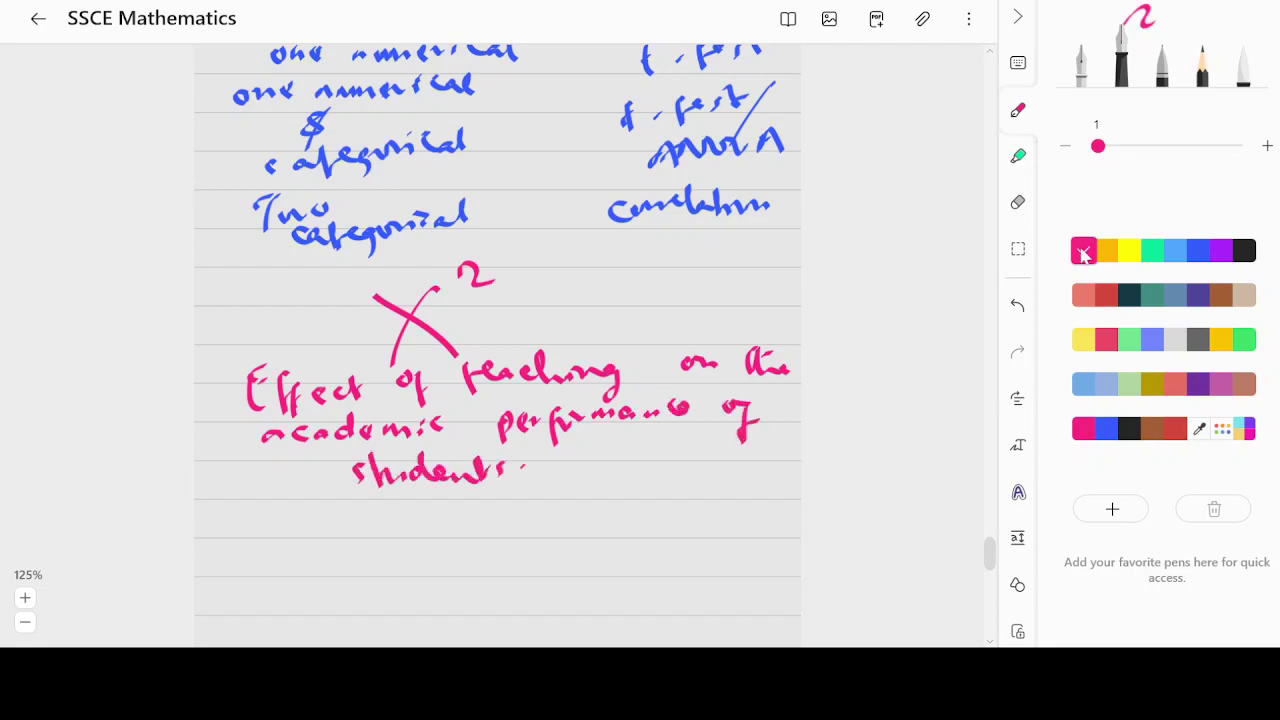
pyautogui.moveTo(454, 391); pyautogui.dragTo(624, 397)
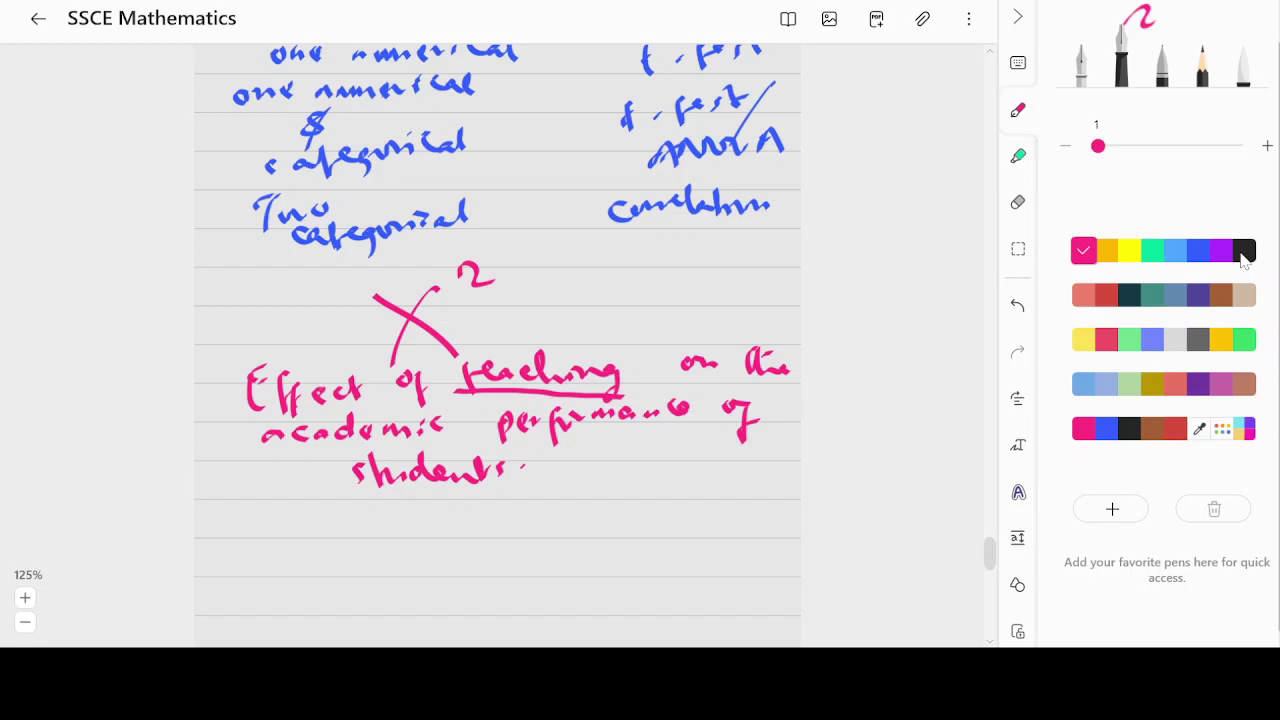
# - In black ink, branch 'teaching' into 'taught' and 'not taught' with arrows
pyautogui.click(1243, 255)
pyautogui.moveTo(522, 346)
pyautogui.mouseDown()
pyautogui.moveTo(578, 294)
pyautogui.moveTo(587, 311)
pyautogui.mouseUp()
pyautogui.moveTo(617, 250)
pyautogui.mouseDown()
pyautogui.moveTo(620, 266)
pyautogui.moveTo(650, 272)
pyautogui.moveTo(706, 262)
pyautogui.moveTo(728, 242)
pyautogui.moveTo(754, 262)
pyautogui.mouseUp()
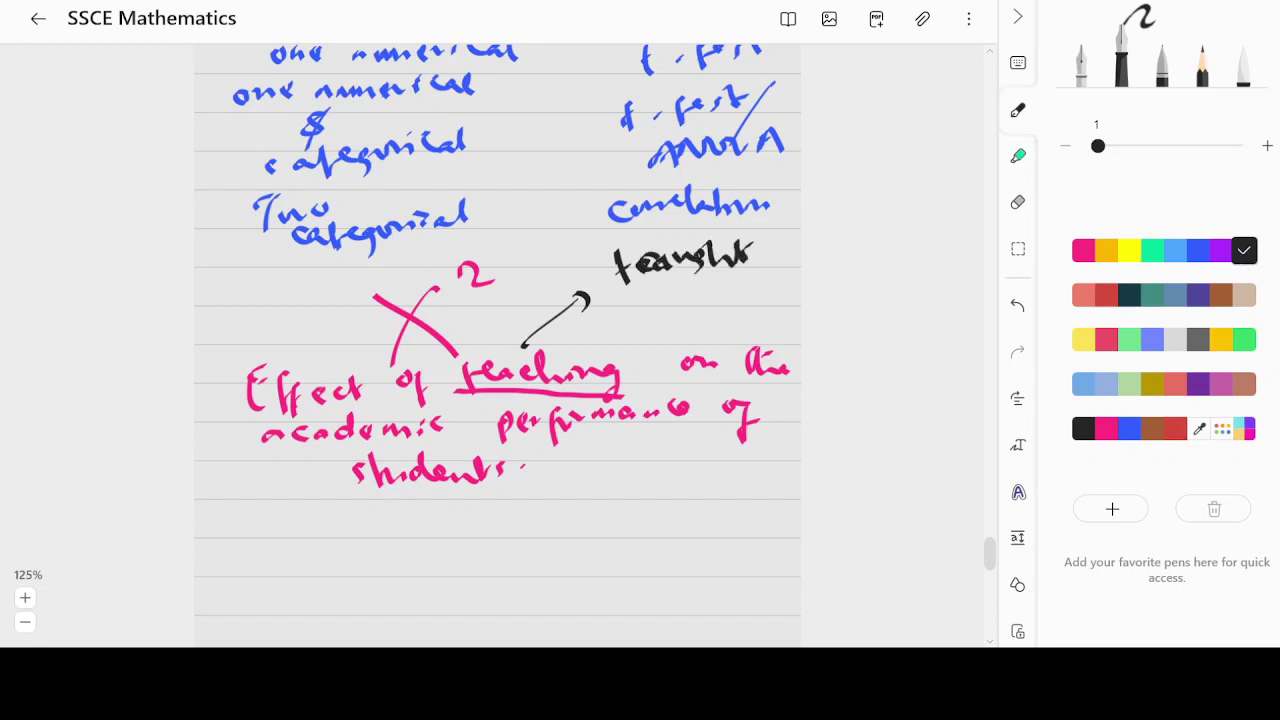
pyautogui.moveTo(598, 298)
pyautogui.mouseDown()
pyautogui.moveTo(680, 306)
pyautogui.moveTo(724, 282)
pyautogui.mouseUp()
pyautogui.moveTo(744, 272)
pyautogui.mouseDown()
pyautogui.moveTo(750, 302)
pyautogui.moveTo(770, 284)
pyautogui.moveTo(800, 288)
pyautogui.mouseUp()
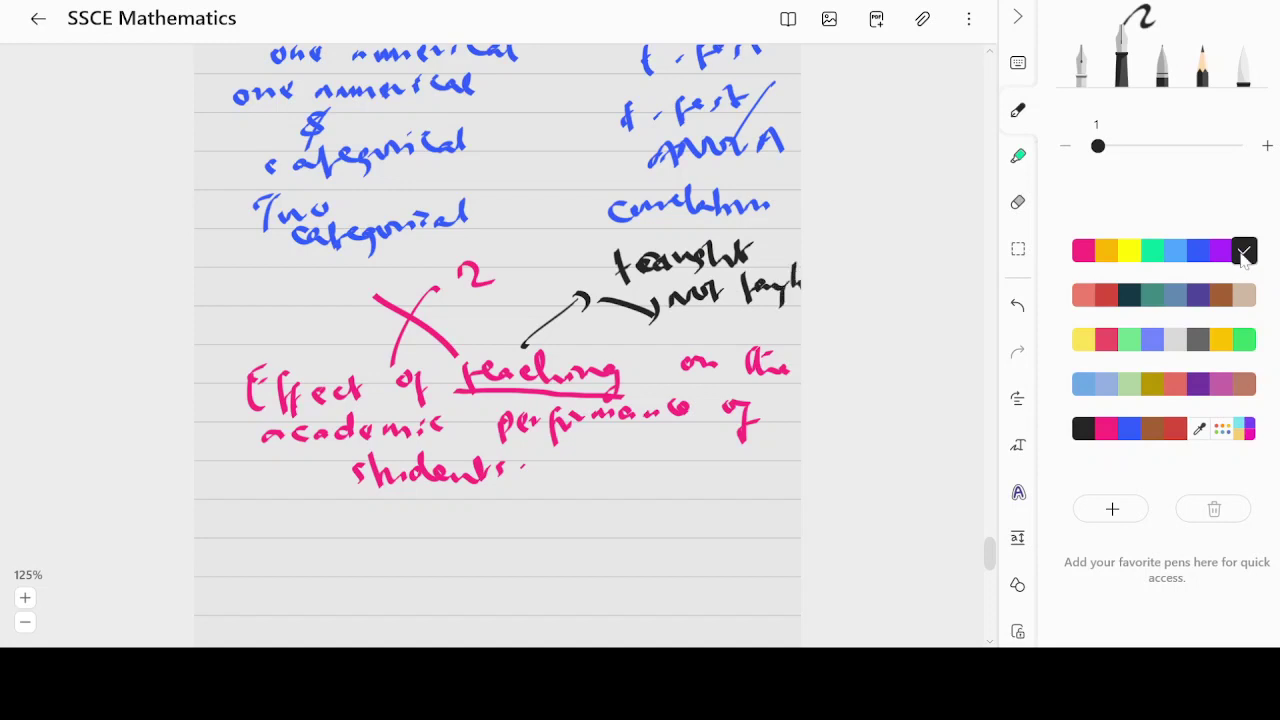
# - Underline 'academic performance' and branch it into 'Pass' and 'Fail'
pyautogui.moveTo(298, 448)
pyautogui.mouseDown()
pyautogui.moveTo(626, 424)
pyautogui.moveTo(580, 462)
pyautogui.moveTo(598, 454)
pyautogui.moveTo(594, 511)
pyautogui.moveTo(600, 492)
pyautogui.mouseUp()
pyautogui.moveTo(628, 480); pyautogui.dragTo(634, 496)
pyautogui.moveTo(664, 476); pyautogui.dragTo(652, 496)
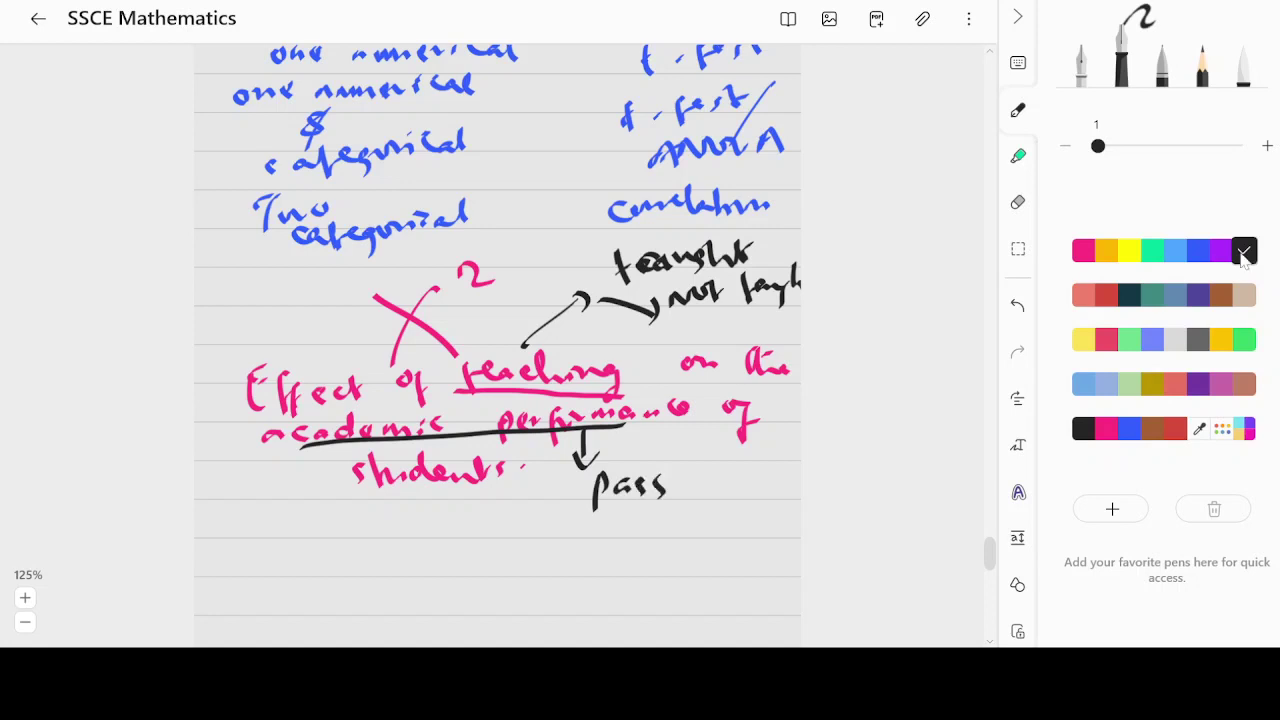
pyautogui.moveTo(582, 468)
pyautogui.mouseDown()
pyautogui.moveTo(542, 520)
pyautogui.moveTo(553, 550)
pyautogui.moveTo(568, 516)
pyautogui.mouseUp()
pyautogui.moveTo(556, 532); pyautogui.dragTo(590, 532)
pyautogui.moveTo(608, 526); pyautogui.dragTo(616, 530)
pyautogui.moveTo(634, 506); pyautogui.dragTo(638, 534)
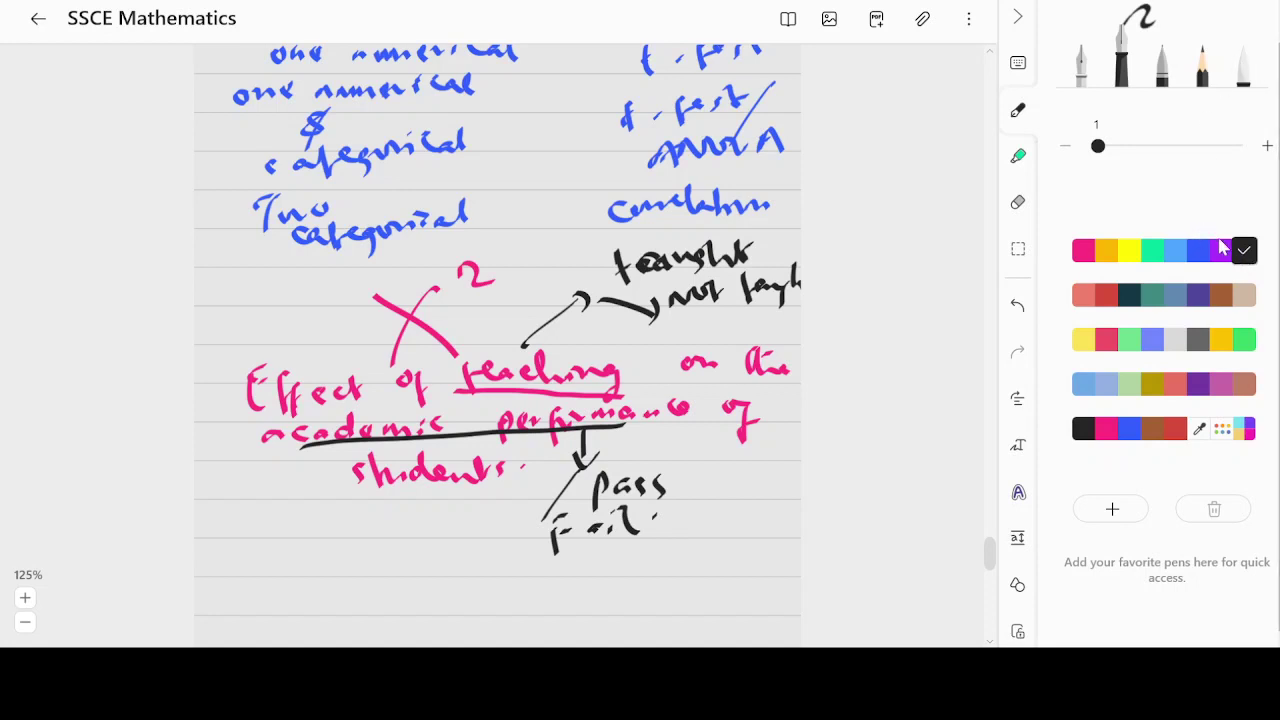
# - Circle the taught/not taught and Pass/Fail pairs in purple
pyautogui.click(1221, 250)
pyautogui.moveTo(660, 266)
pyautogui.mouseDown()
pyautogui.moveTo(690, 258)
pyautogui.moveTo(795, 313)
pyautogui.mouseUp()
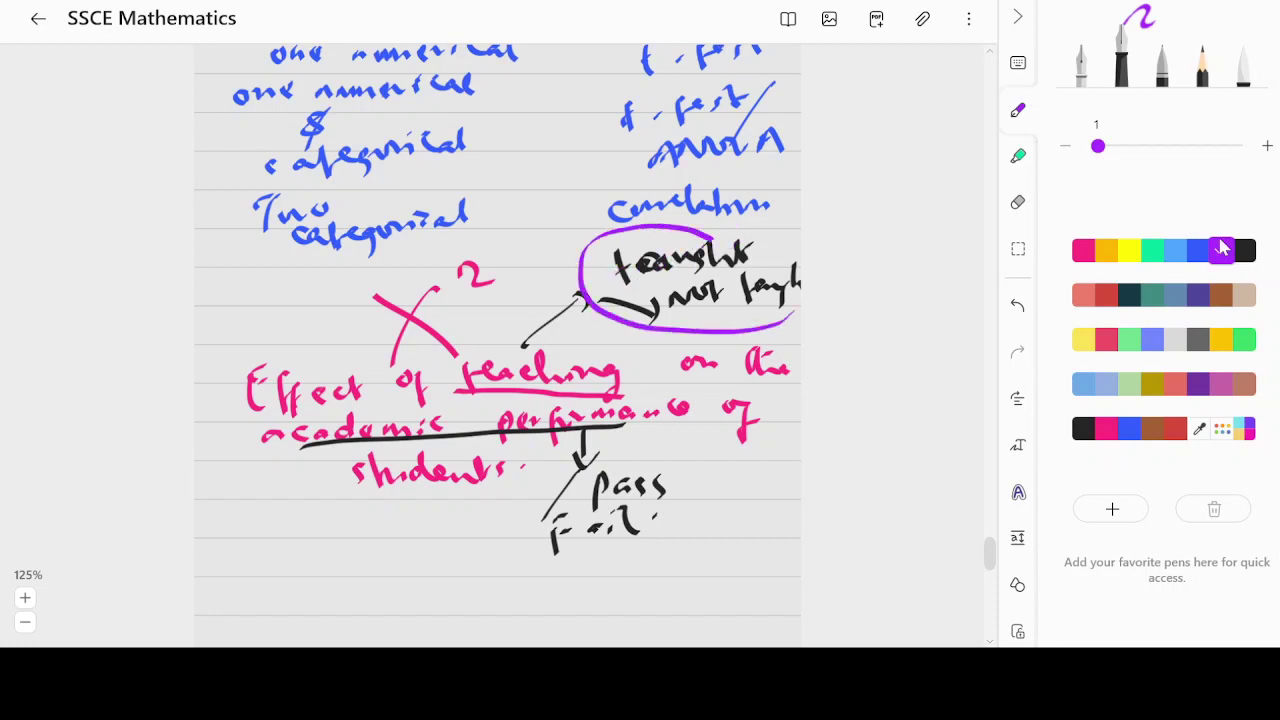
pyautogui.moveTo(644, 438)
pyautogui.mouseDown()
pyautogui.moveTo(508, 470)
pyautogui.moveTo(714, 486)
pyautogui.moveTo(688, 406)
pyautogui.mouseUp()
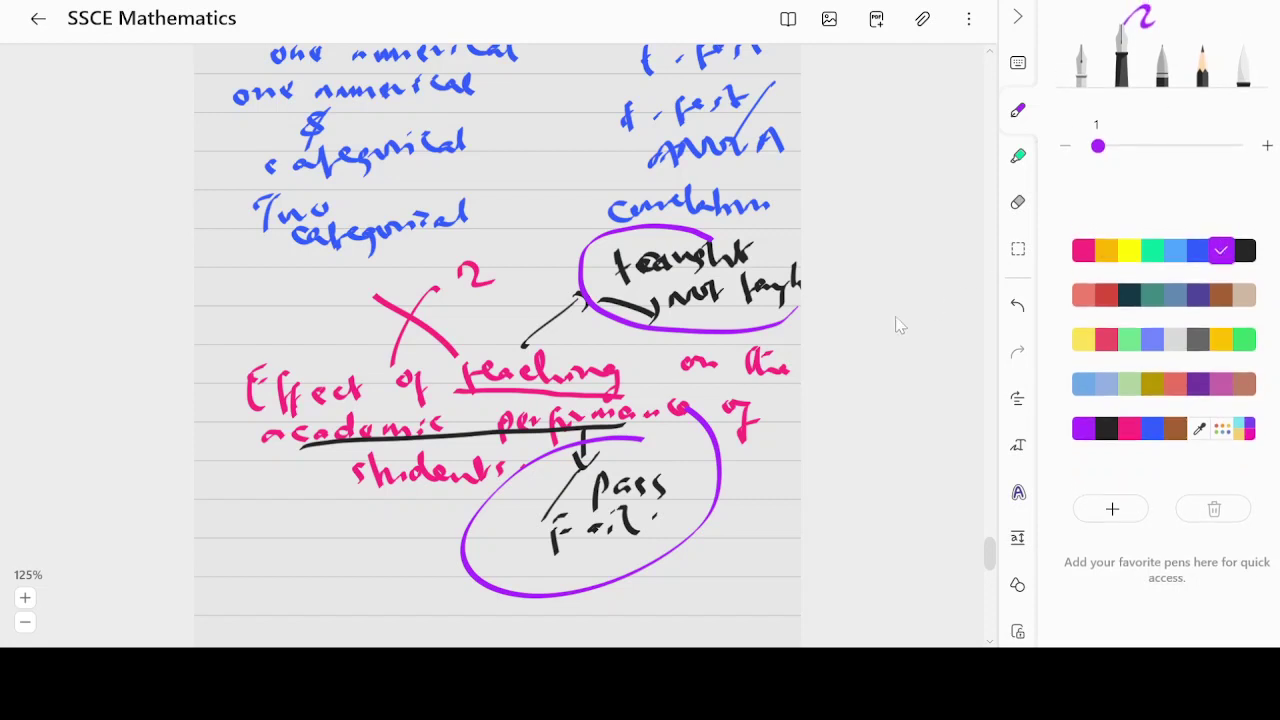
# - Write the table header 'student' with row labels T and NT
pyautogui.scroll(-5, 631, 385)
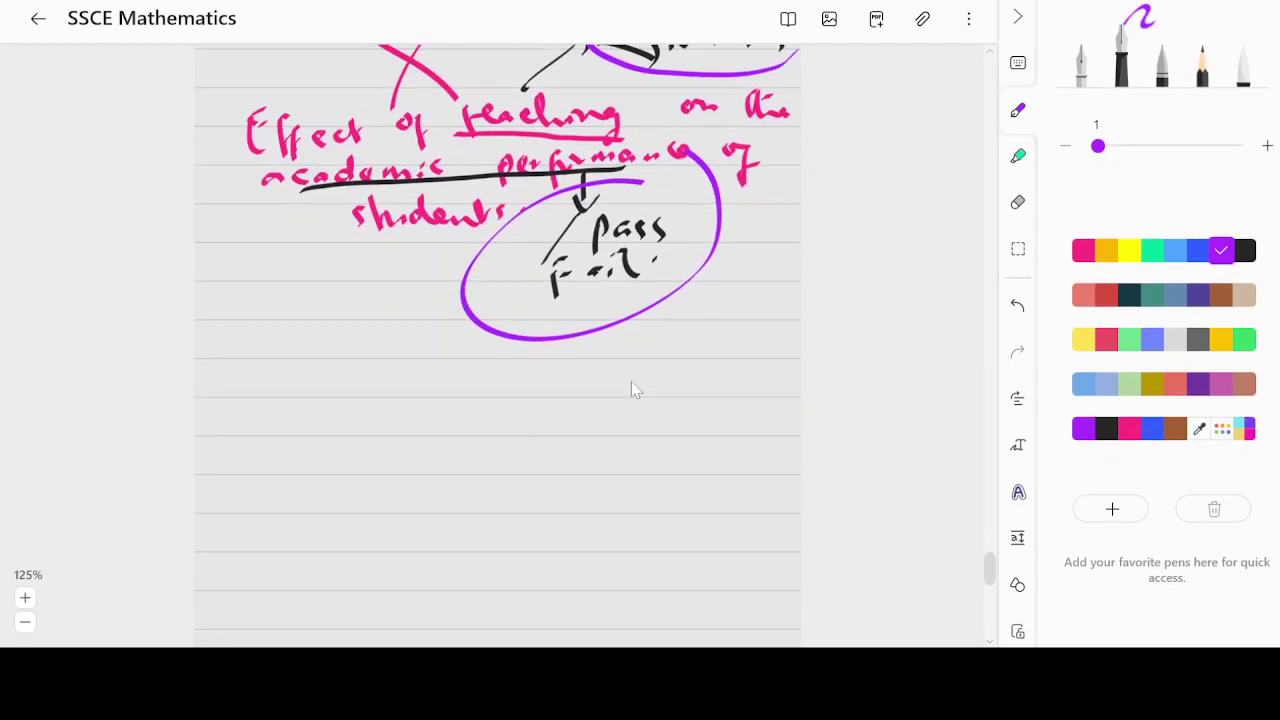
pyautogui.scroll(-1, 631, 382)
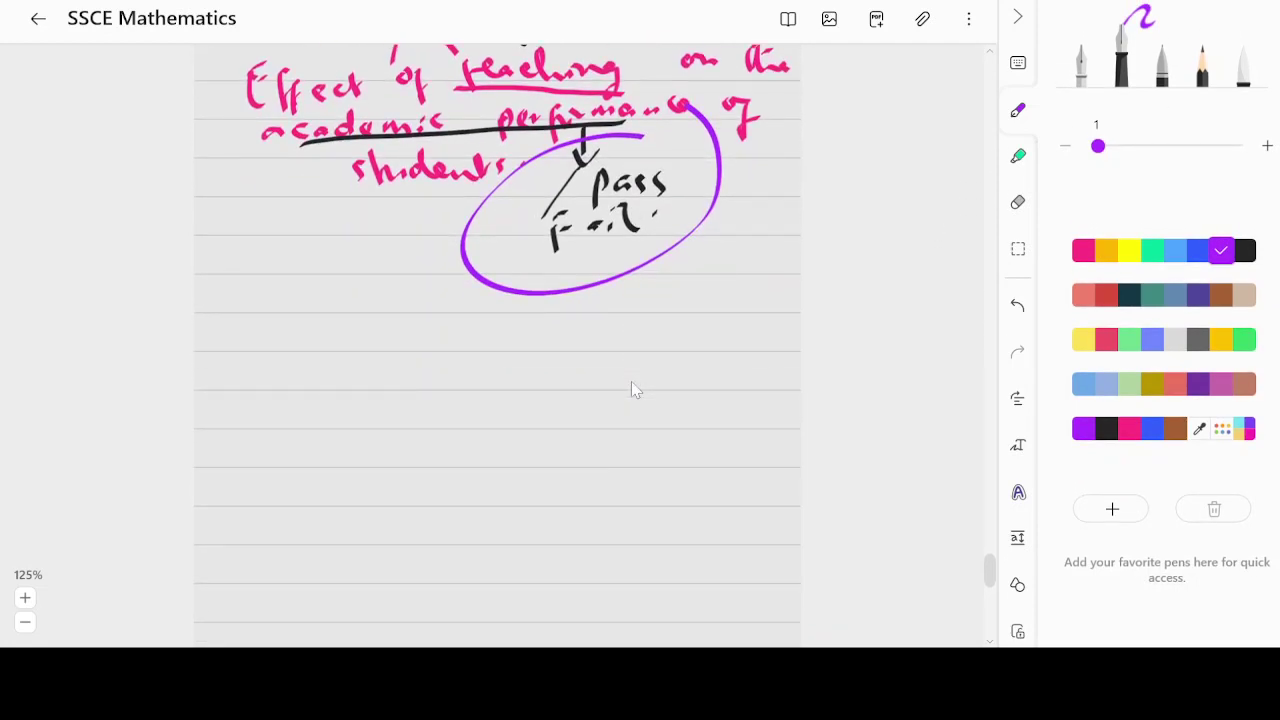
pyautogui.scroll(-2, 631, 390)
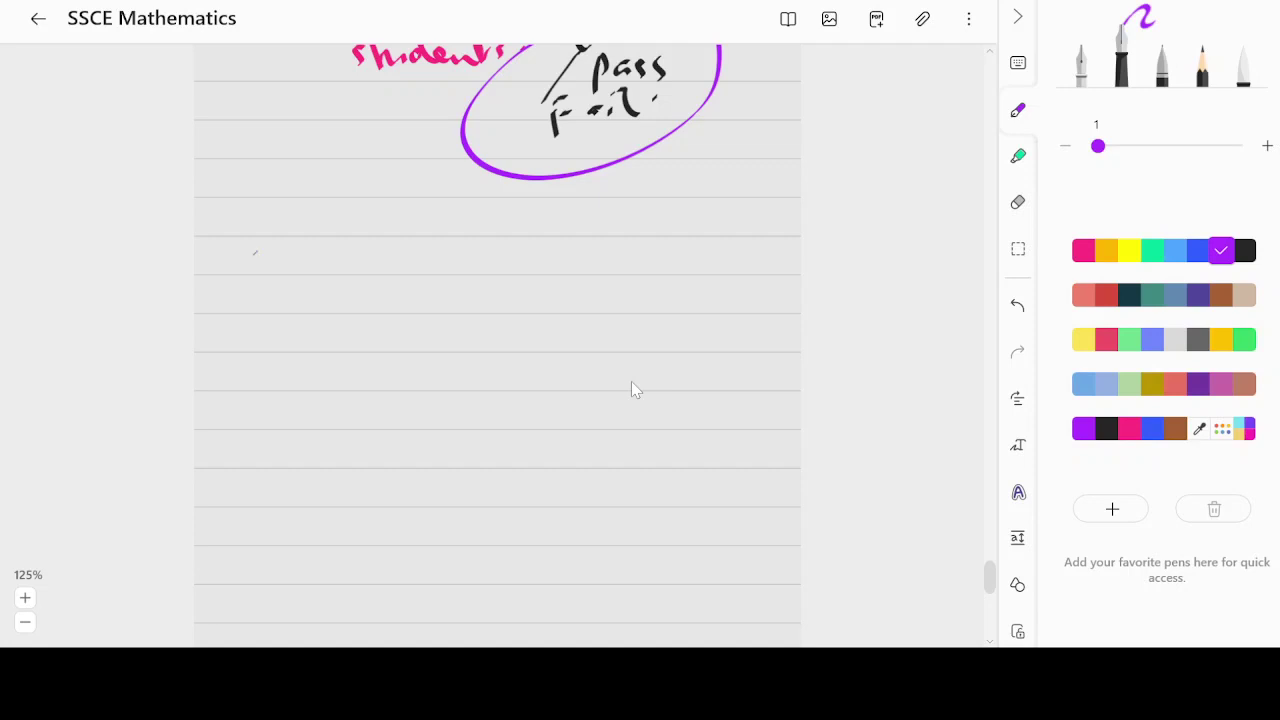
pyautogui.moveTo(246, 203)
pyautogui.mouseDown()
pyautogui.moveTo(236, 224)
pyautogui.moveTo(250, 220)
pyautogui.mouseUp()
pyautogui.moveTo(254, 212)
pyautogui.mouseDown()
pyautogui.moveTo(272, 228)
pyautogui.moveTo(290, 222)
pyautogui.mouseUp()
pyautogui.moveTo(304, 214)
pyautogui.mouseDown()
pyautogui.moveTo(340, 222)
pyautogui.moveTo(353, 198)
pyautogui.mouseUp()
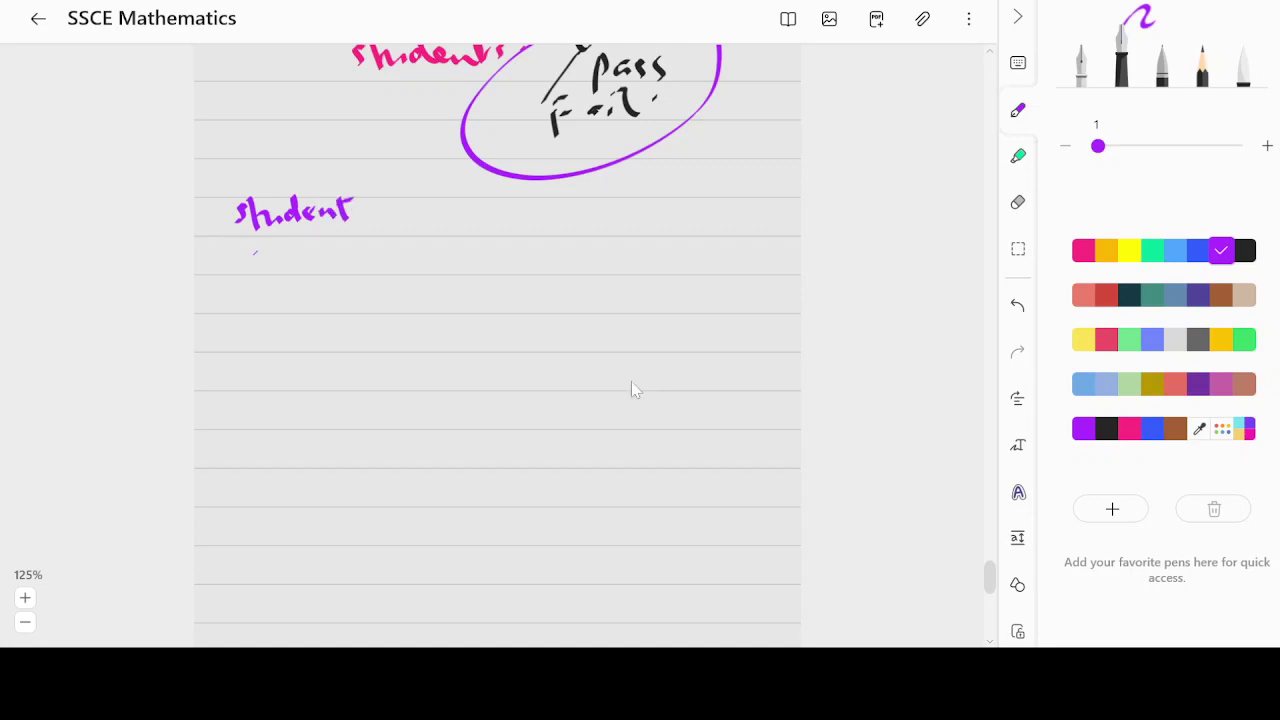
pyautogui.moveTo(272, 276)
pyautogui.mouseDown()
pyautogui.moveTo(313, 274)
pyautogui.moveTo(294, 301)
pyautogui.mouseUp()
pyautogui.moveTo(264, 386)
pyautogui.mouseDown()
pyautogui.moveTo(288, 366)
pyautogui.moveTo(312, 394)
pyautogui.moveTo(332, 354)
pyautogui.mouseUp()
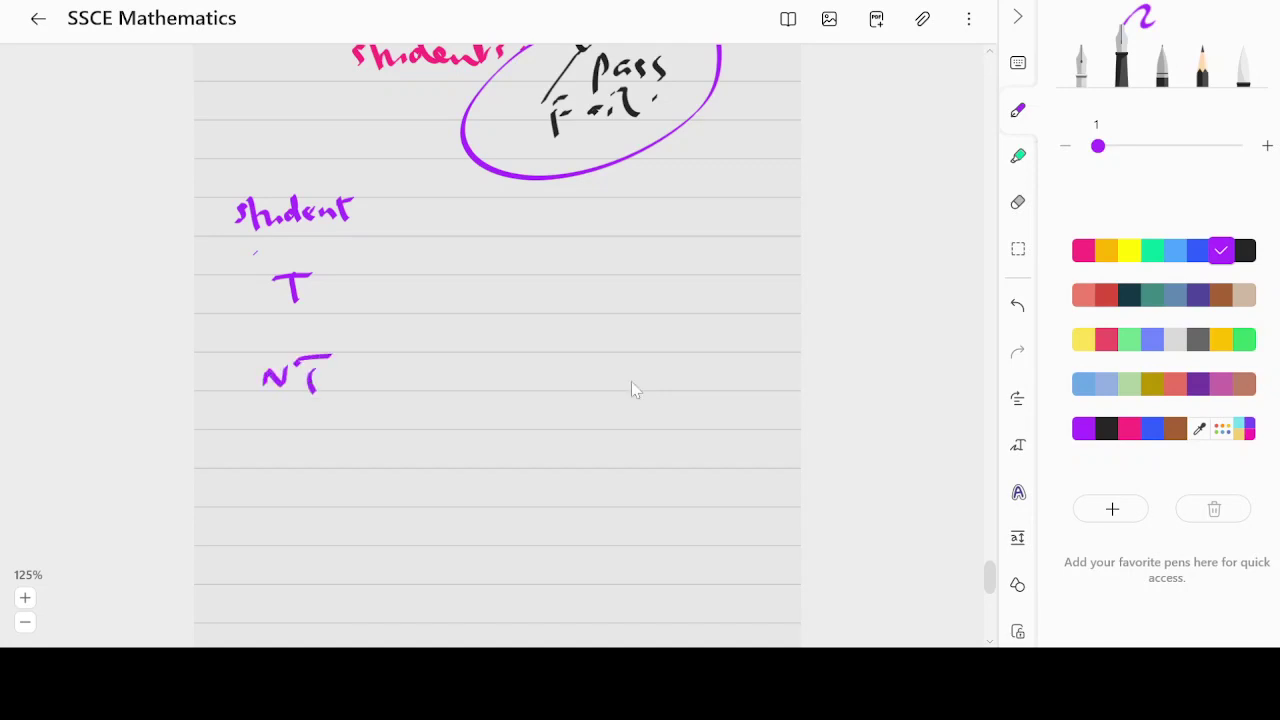
pyautogui.moveTo(409, 244); pyautogui.dragTo(411, 392)
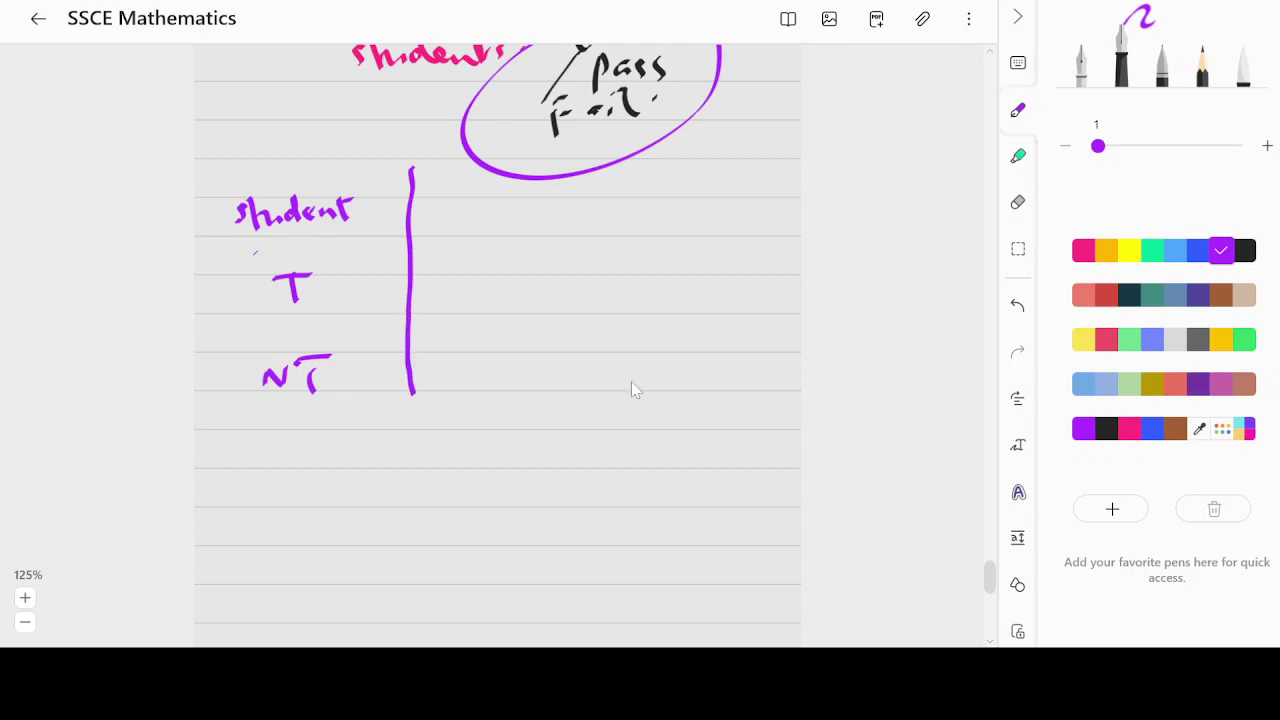
pyautogui.hotkey('ctrl', 'z')
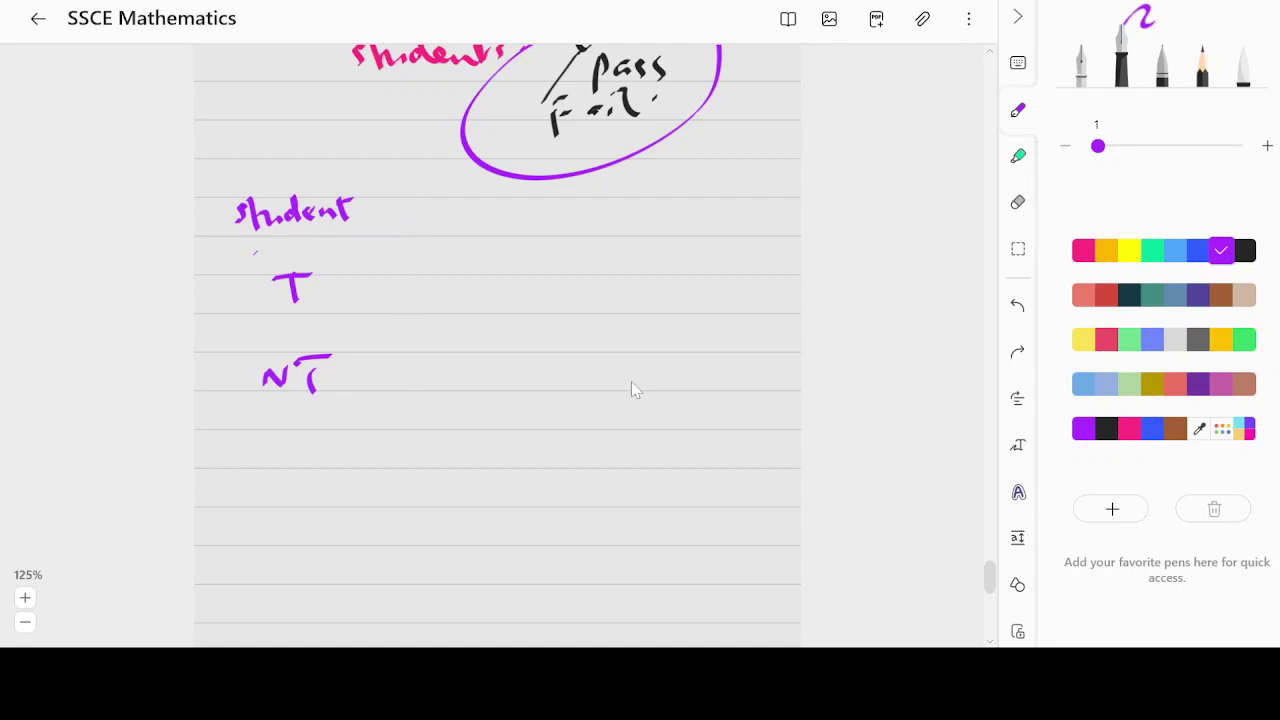
# - Add the column headings 'Pass' and 'Fail'
pyautogui.moveTo(469, 186)
pyautogui.mouseDown()
pyautogui.moveTo(469, 222)
pyautogui.moveTo(486, 204)
pyautogui.mouseUp()
pyautogui.moveTo(500, 200); pyautogui.dragTo(520, 210)
pyautogui.moveTo(540, 192); pyautogui.dragTo(538, 210)
pyautogui.moveTo(672, 184)
pyautogui.mouseDown()
pyautogui.moveTo(670, 224)
pyautogui.moveTo(688, 164)
pyautogui.mouseUp()
pyautogui.moveTo(678, 192); pyautogui.dragTo(700, 196)
pyautogui.moveTo(730, 190); pyautogui.dragTo(732, 196)
pyautogui.moveTo(736, 152); pyautogui.dragTo(752, 196)
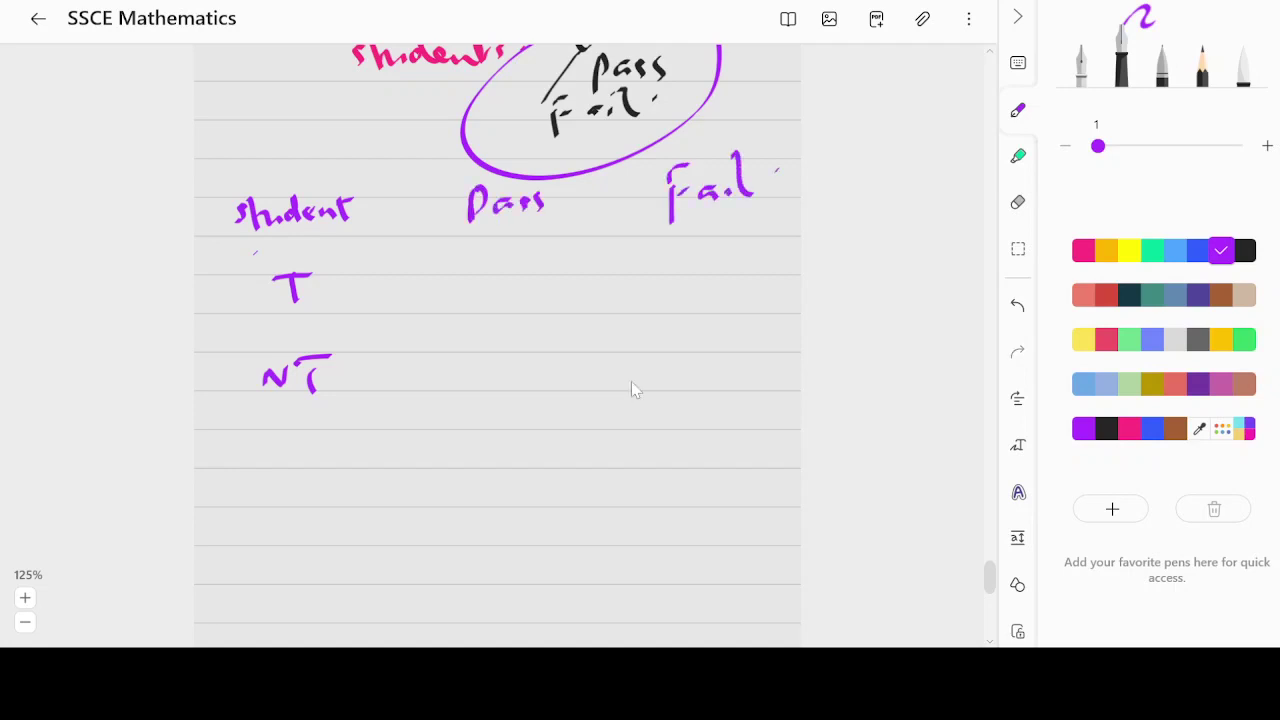
pyautogui.moveTo(224, 240); pyautogui.dragTo(358, 231)
pyautogui.hotkey('ctrl', 'z')
# - Rule the header line and two column dividers, straightened into clean shapes
pyautogui.click(1017, 584)
pyautogui.moveTo(222, 244); pyautogui.dragTo(800, 237)
pyautogui.moveTo(428, 172); pyautogui.dragTo(420, 392)
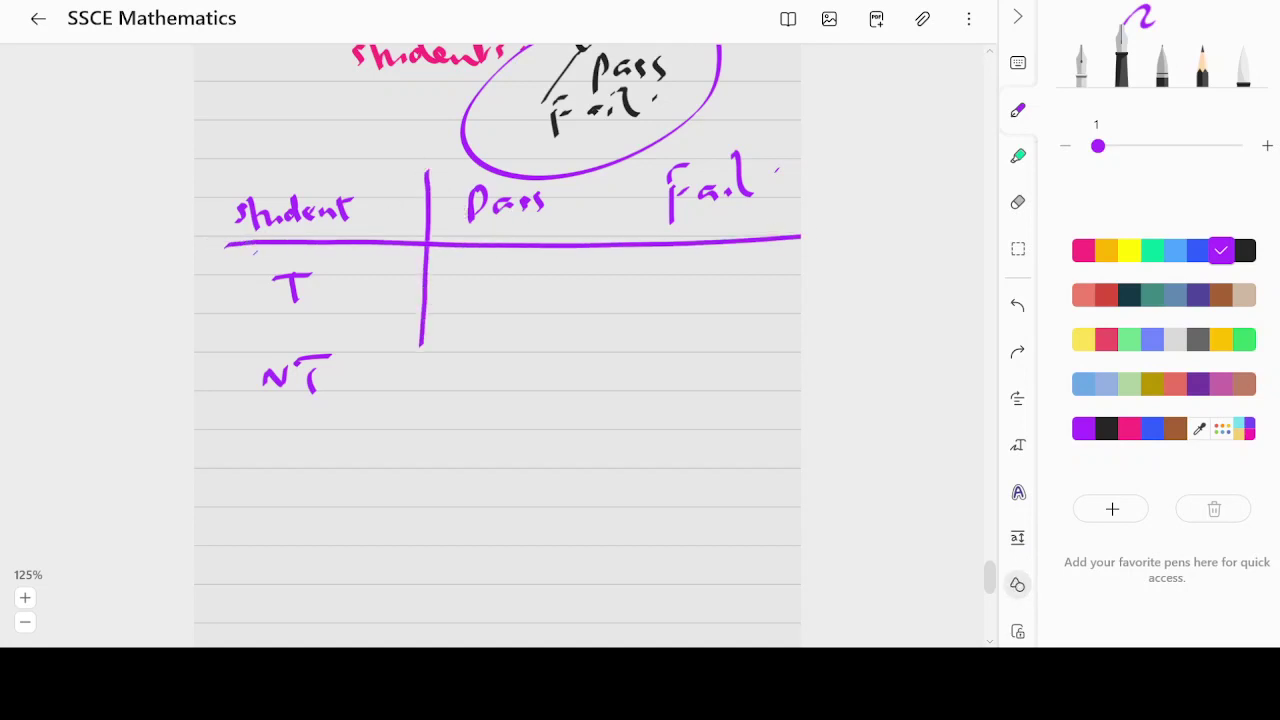
pyautogui.moveTo(631, 172); pyautogui.dragTo(615, 396)
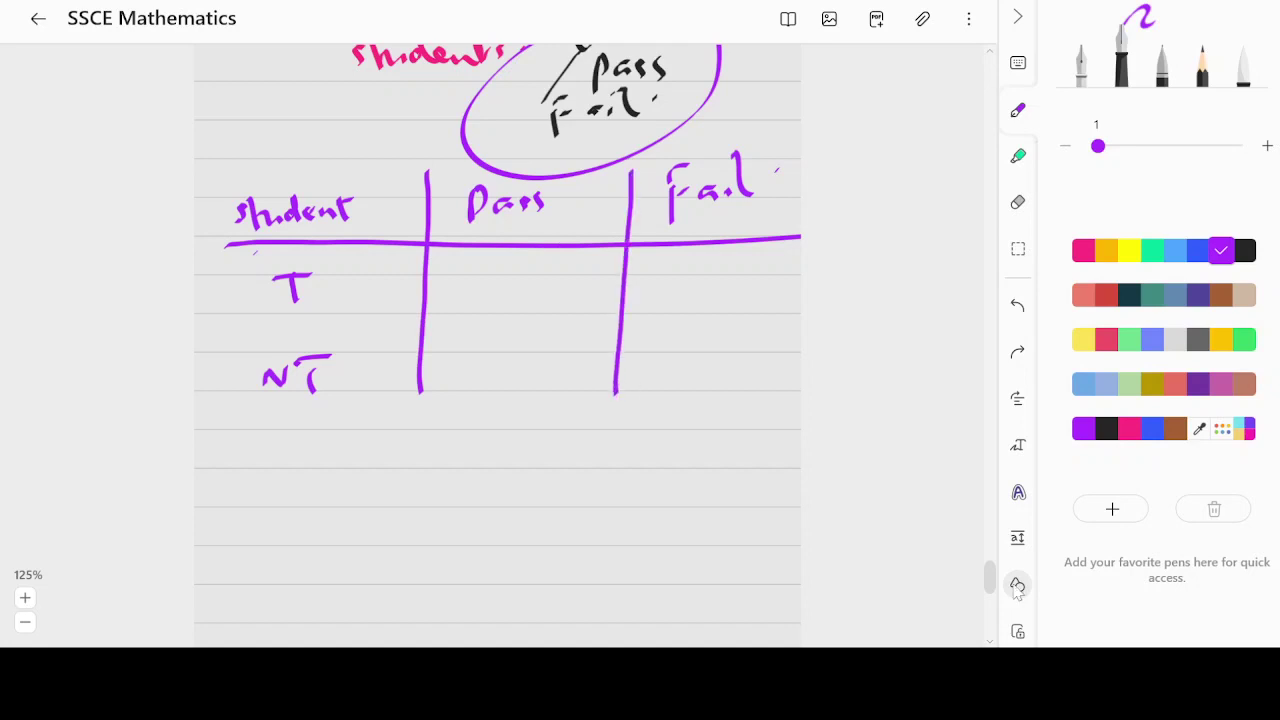
pyautogui.click(1017, 587)
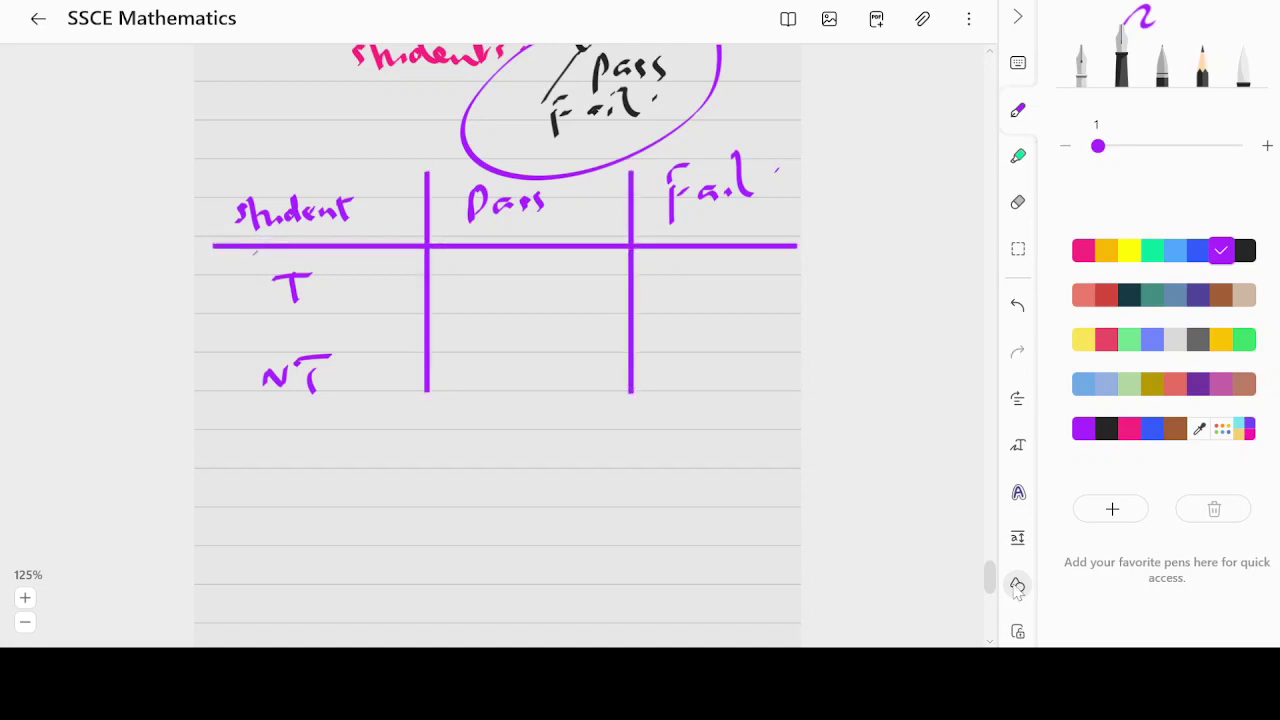
# - Turn off shape conversion and handwrite 60 under Pass and 40 under Fail in the T row
pyautogui.click(1017, 585)
pyautogui.click(1018, 588)
pyautogui.moveTo(478, 252); pyautogui.dragTo(470, 280)
pyautogui.moveTo(493, 266); pyautogui.dragTo(492, 267)
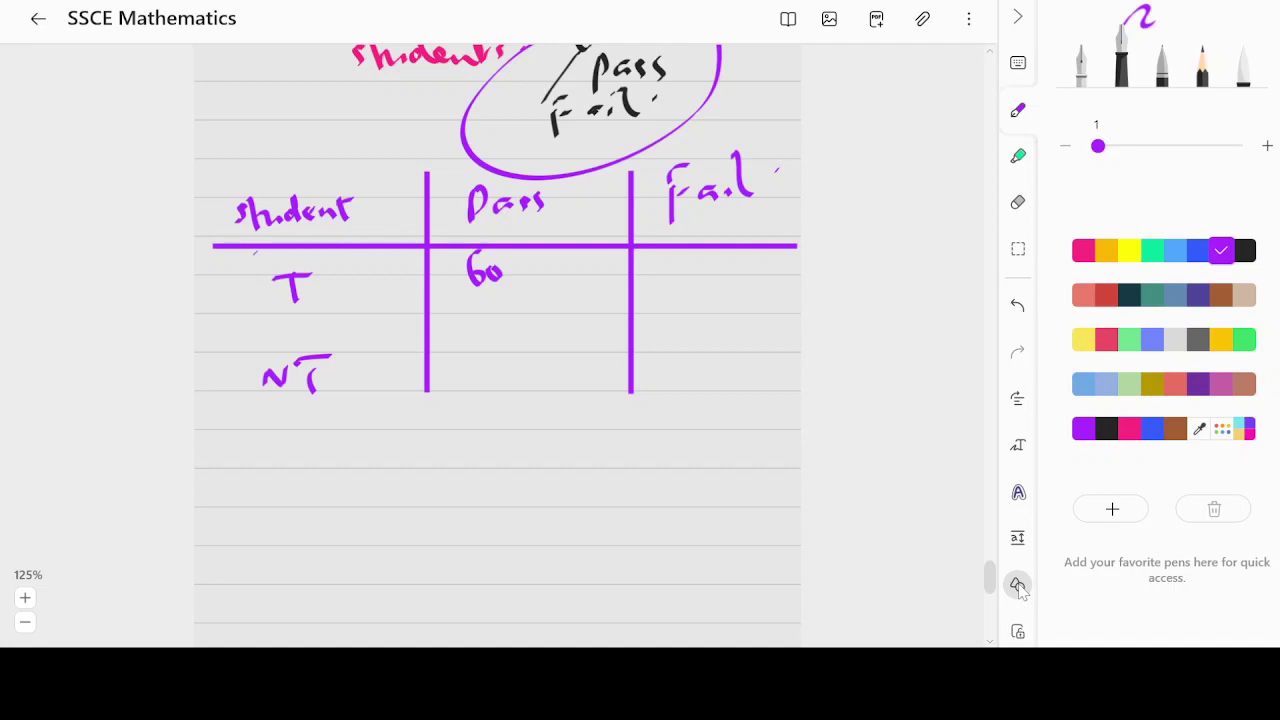
pyautogui.moveTo(666, 258)
pyautogui.mouseDown()
pyautogui.moveTo(686, 268)
pyautogui.moveTo(674, 290)
pyautogui.mouseUp()
pyautogui.moveTo(696, 261); pyautogui.dragTo(697, 262)
# - Note a circled 100 beside students, then write 30 and 70 in the NT row
pyautogui.moveTo(287, 93)
pyautogui.mouseDown()
pyautogui.moveTo(290, 118)
pyautogui.moveTo(302, 102)
pyautogui.mouseUp()
pyautogui.moveTo(330, 96); pyautogui.dragTo(340, 72)
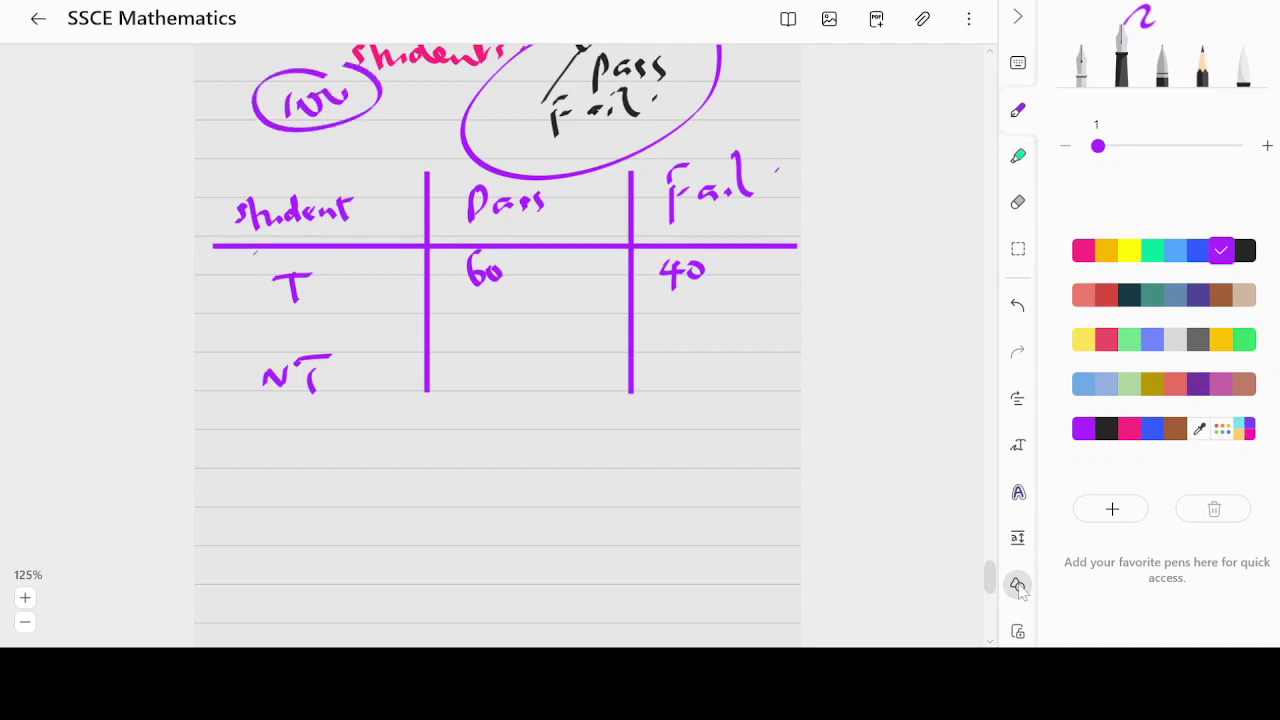
pyautogui.moveTo(474, 350)
pyautogui.mouseDown()
pyautogui.moveTo(486, 360)
pyautogui.moveTo(472, 375)
pyautogui.mouseUp()
pyautogui.moveTo(505, 348); pyautogui.dragTo(504, 350)
pyautogui.moveTo(676, 342)
pyautogui.mouseDown()
pyautogui.moveTo(668, 378)
pyautogui.moveTo(698, 343)
pyautogui.mouseUp()
pyautogui.moveTo(704, 340); pyautogui.dragTo(703, 342)
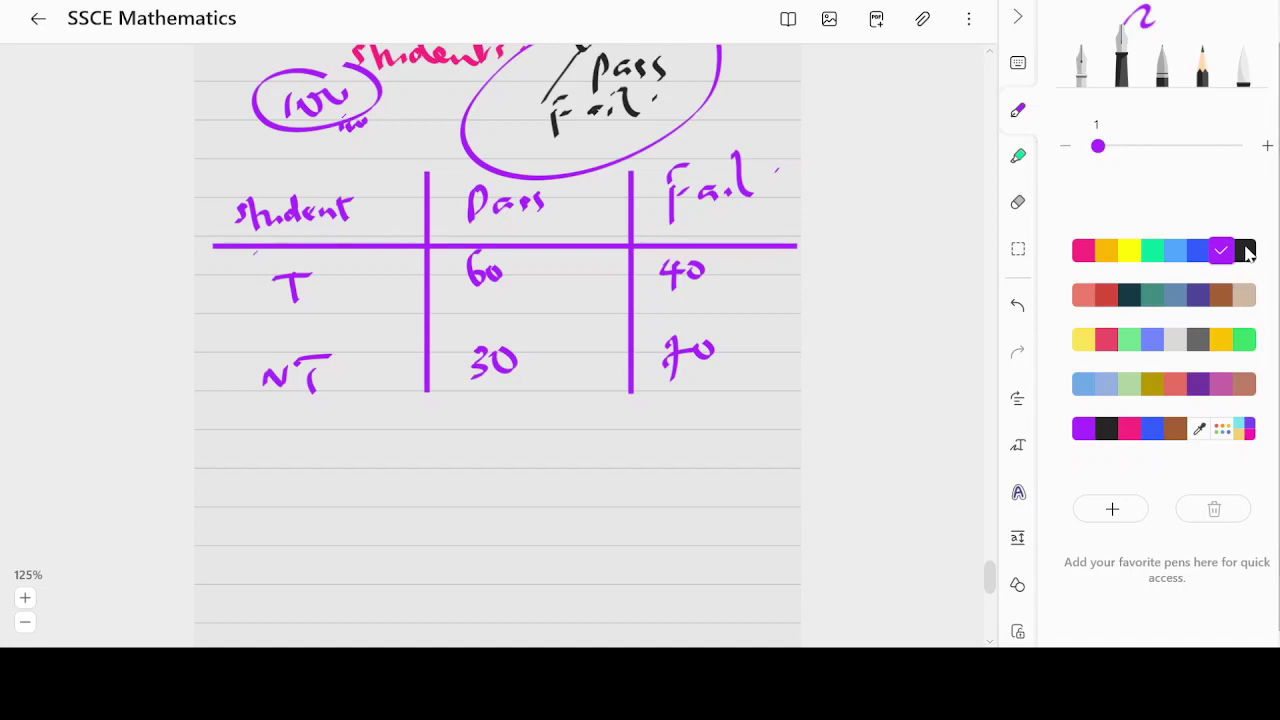
# - In black ink, handwrite χ² = Σ(o−e)²/e below the table
pyautogui.click(1245, 251)
pyautogui.scroll(-2, 438, 508)
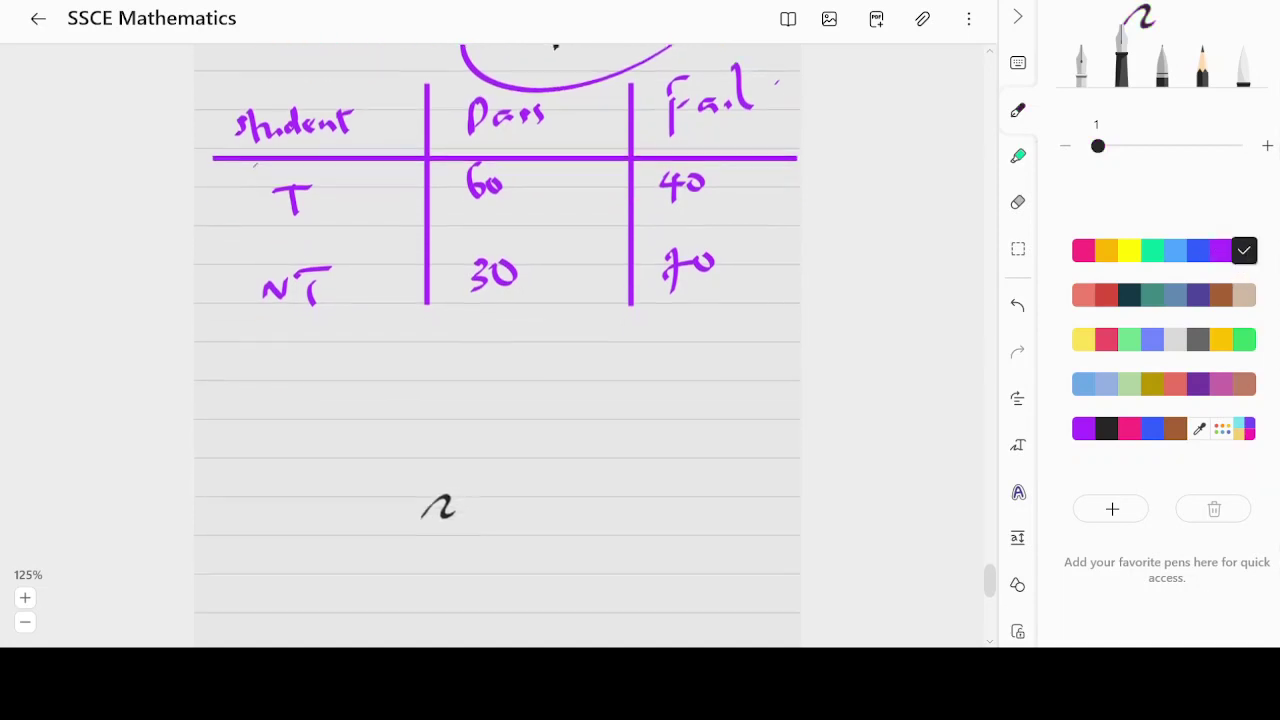
pyautogui.scroll(-1, 438, 508)
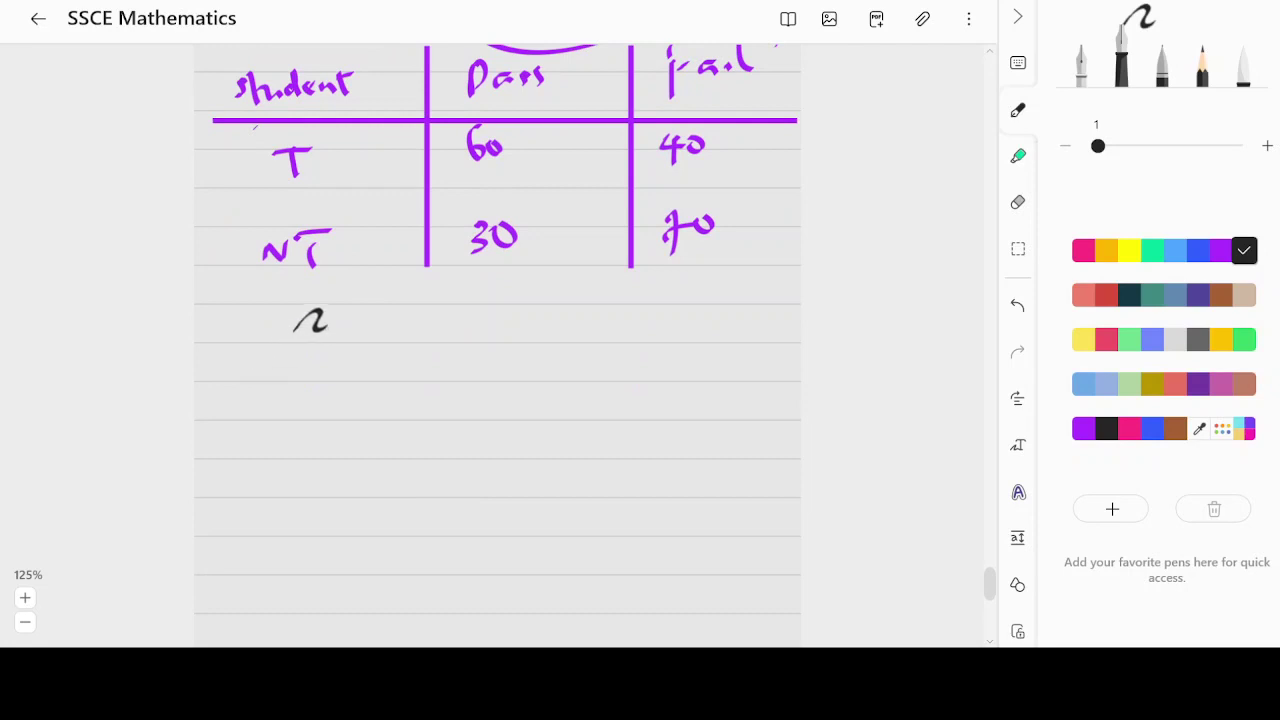
pyautogui.moveTo(285, 327); pyautogui.dragTo(352, 367)
pyautogui.moveTo(344, 315); pyautogui.dragTo(295, 398)
pyautogui.moveTo(351, 297); pyautogui.dragTo(414, 331)
pyautogui.moveTo(545, 300)
pyautogui.mouseDown()
pyautogui.moveTo(510, 318)
pyautogui.moveTo(506, 342)
pyautogui.moveTo(552, 340)
pyautogui.mouseUp()
pyautogui.moveTo(600, 286)
pyautogui.mouseDown()
pyautogui.moveTo(586, 336)
pyautogui.moveTo(642, 312)
pyautogui.mouseUp()
pyautogui.moveTo(650, 316)
pyautogui.mouseDown()
pyautogui.moveTo(664, 306)
pyautogui.moveTo(678, 340)
pyautogui.mouseUp()
pyautogui.moveTo(690, 285); pyautogui.dragTo(706, 295)
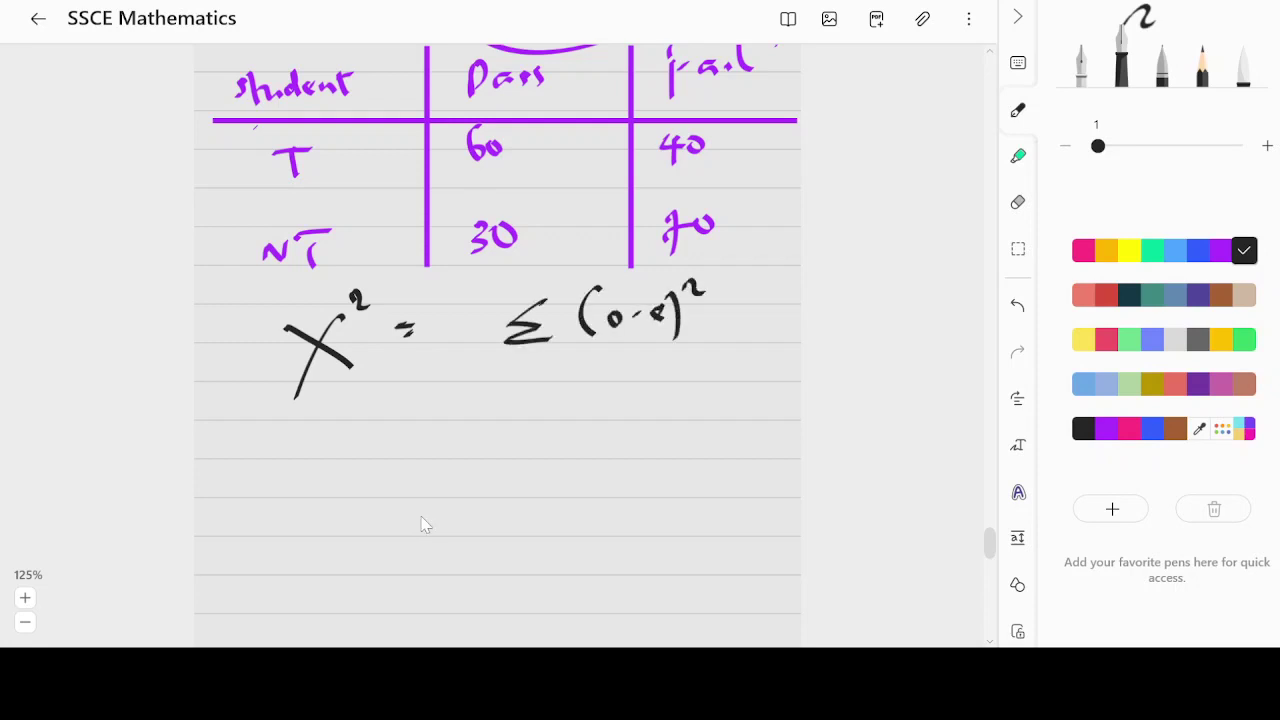
pyautogui.moveTo(550, 348); pyautogui.dragTo(680, 346)
pyautogui.moveTo(592, 370); pyautogui.dragTo(612, 378)
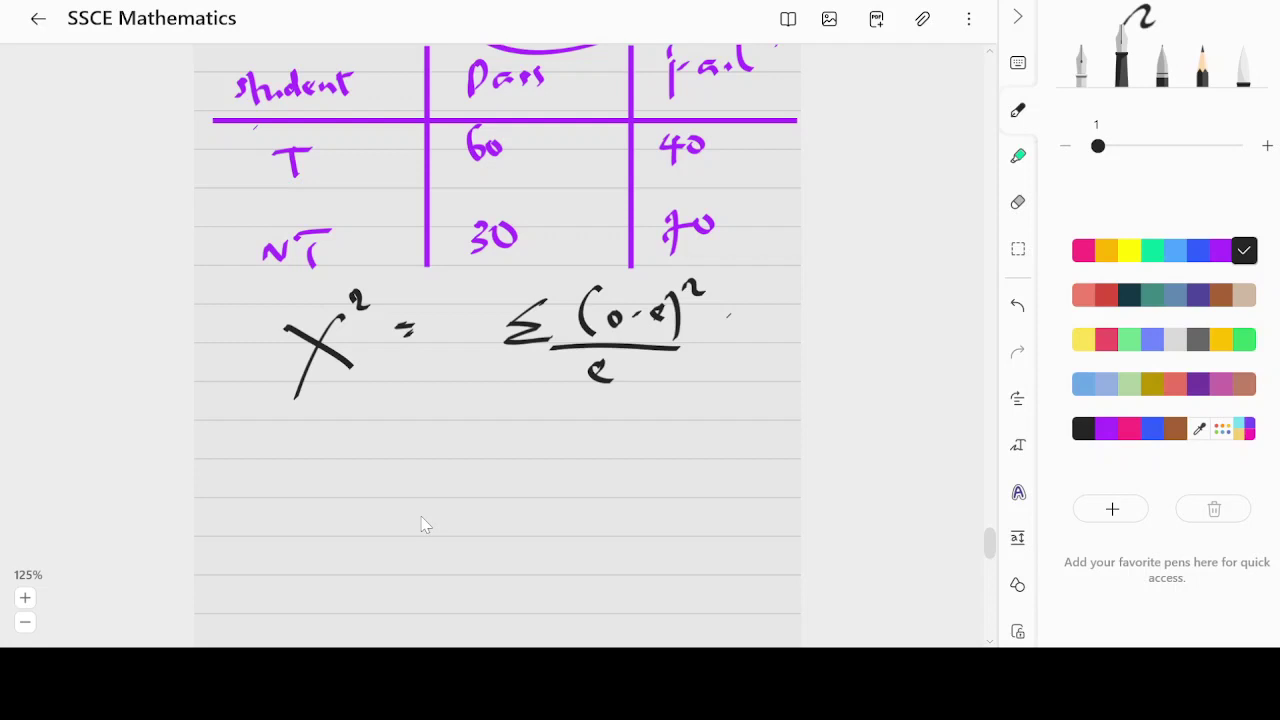
# - Write 'o = observed frequency' beneath the formula
pyautogui.moveTo(364, 392); pyautogui.dragTo(396, 396)
pyautogui.moveTo(390, 404); pyautogui.dragTo(528, 406)
pyautogui.moveTo(530, 400); pyautogui.dragTo(552, 402)
pyautogui.moveTo(566, 398)
pyautogui.mouseDown()
pyautogui.moveTo(556, 402)
pyautogui.moveTo(604, 420)
pyautogui.moveTo(626, 398)
pyautogui.mouseUp()
pyautogui.moveTo(632, 404)
pyautogui.mouseDown()
pyautogui.moveTo(642, 392)
pyautogui.moveTo(660, 420)
pyautogui.moveTo(756, 398)
pyautogui.mouseUp()
pyautogui.moveTo(768, 388)
pyautogui.mouseDown()
pyautogui.moveTo(770, 436)
pyautogui.moveTo(756, 426)
pyautogui.mouseUp()
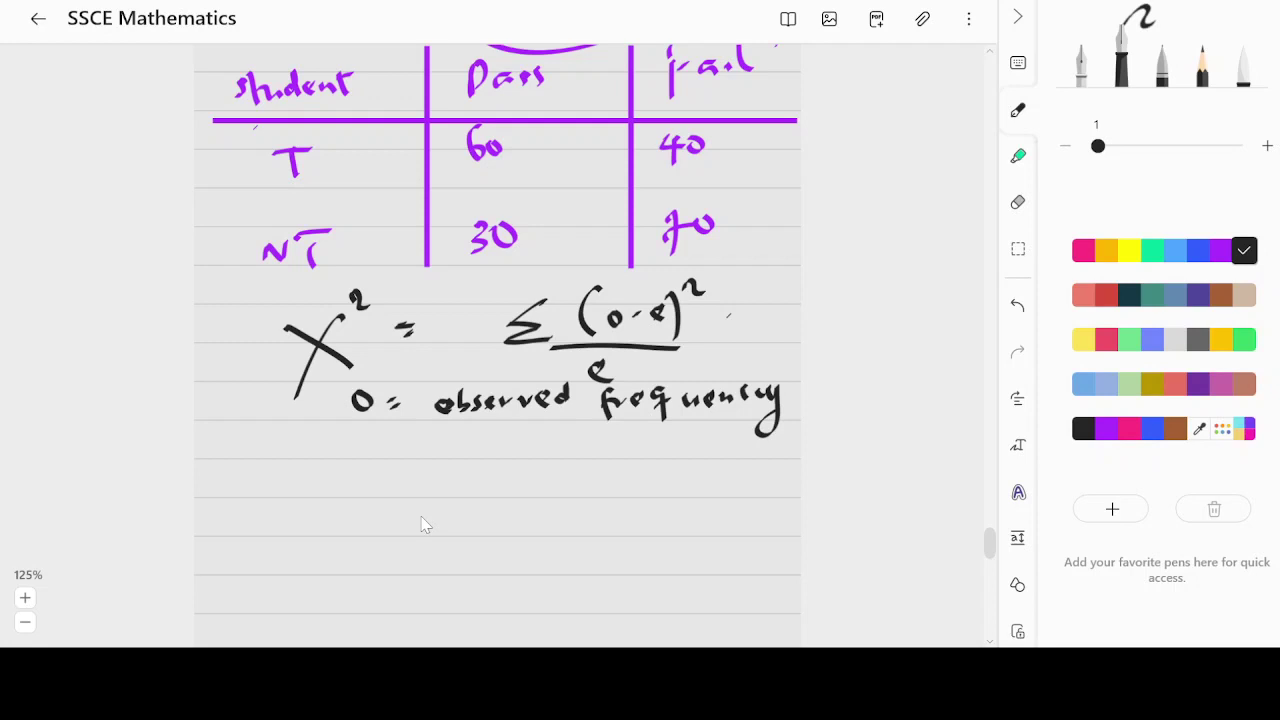
# - Tick the observed counts 60, 40, 30 and 70 in the table
pyautogui.moveTo(438, 137); pyautogui.dragTo(455, 131)
pyautogui.moveTo(647, 127); pyautogui.dragTo(667, 125)
pyautogui.moveTo(434, 225); pyautogui.dragTo(450, 222)
pyautogui.moveTo(651, 216); pyautogui.dragTo(667, 213)
# - Write 'e = expected frequency' on the next line
pyautogui.moveTo(340, 442)
pyautogui.mouseDown()
pyautogui.moveTo(358, 450)
pyautogui.moveTo(354, 430)
pyautogui.mouseUp()
pyautogui.moveTo(374, 432); pyautogui.dragTo(486, 450)
pyautogui.moveTo(488, 432)
pyautogui.mouseDown()
pyautogui.moveTo(556, 440)
pyautogui.moveTo(578, 422)
pyautogui.moveTo(620, 456)
pyautogui.moveTo(638, 432)
pyautogui.mouseUp()
pyautogui.moveTo(634, 438)
pyautogui.mouseDown()
pyautogui.moveTo(676, 428)
pyautogui.moveTo(680, 456)
pyautogui.mouseUp()
pyautogui.moveTo(682, 434)
pyautogui.mouseDown()
pyautogui.moveTo(710, 460)
pyautogui.moveTo(736, 442)
pyautogui.mouseUp()
pyautogui.moveTo(734, 446)
pyautogui.mouseDown()
pyautogui.moveTo(750, 434)
pyautogui.moveTo(762, 450)
pyautogui.mouseUp()
pyautogui.moveTo(762, 438)
pyautogui.mouseDown()
pyautogui.moveTo(766, 472)
pyautogui.moveTo(796, 450)
pyautogui.mouseUp()
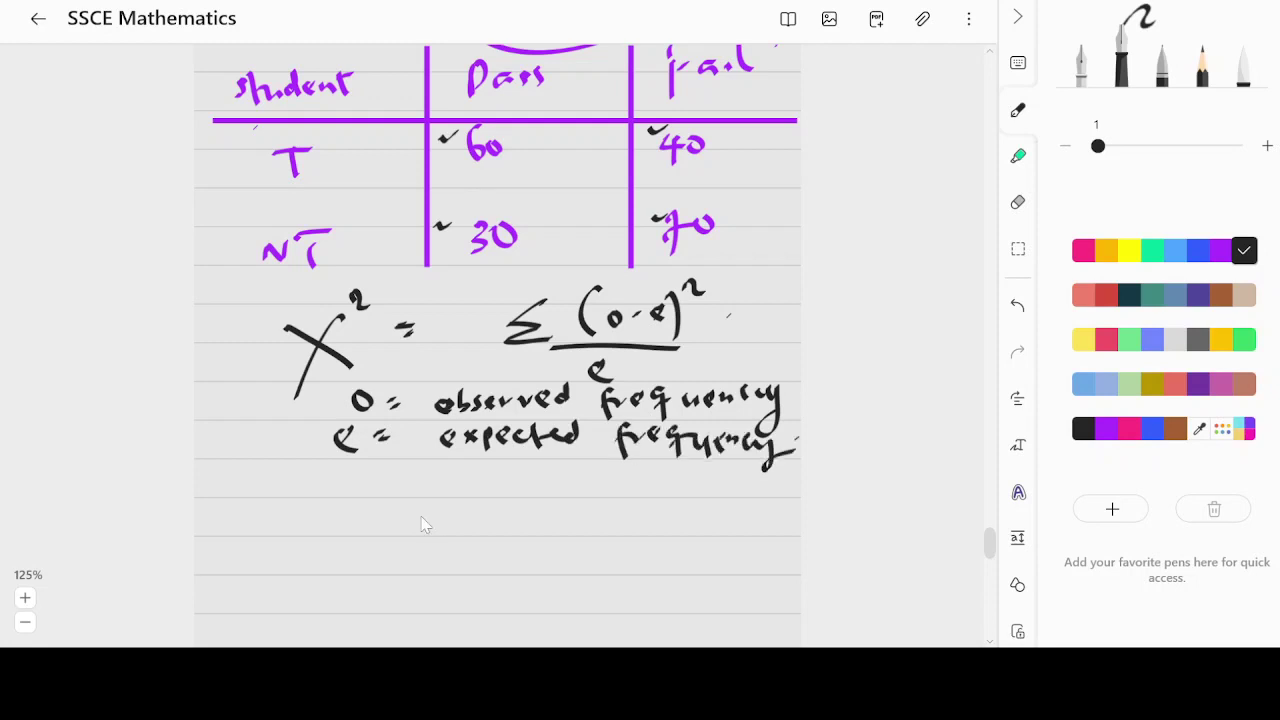
# - Write the fraction formula e = Rᵢ × Cᵢ / GT below it
pyautogui.moveTo(334, 490)
pyautogui.mouseDown()
pyautogui.moveTo(340, 512)
pyautogui.moveTo(368, 490)
pyautogui.moveTo(450, 488)
pyautogui.moveTo(464, 504)
pyautogui.mouseUp()
pyautogui.moveTo(458, 478)
pyautogui.mouseDown()
pyautogui.moveTo(578, 500)
pyautogui.moveTo(592, 478)
pyautogui.mouseUp()
pyautogui.moveTo(455, 512)
pyautogui.mouseDown()
pyautogui.moveTo(590, 511)
pyautogui.moveTo(472, 540)
pyautogui.moveTo(510, 556)
pyautogui.mouseUp()
pyautogui.moveTo(508, 540); pyautogui.dragTo(524, 532)
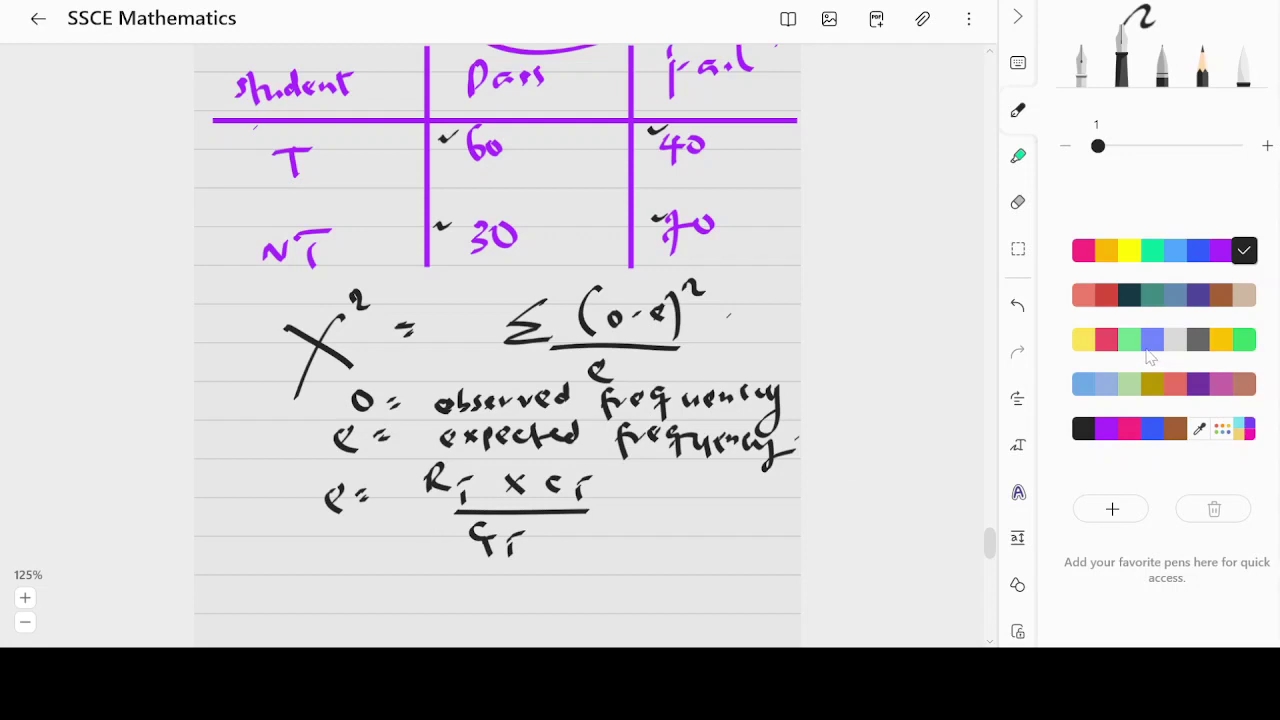
# - Box the e = Rᵢ × Cᵢ / GT formula in a clean pink rectangle, then disable shape conversion
pyautogui.click(1084, 258)
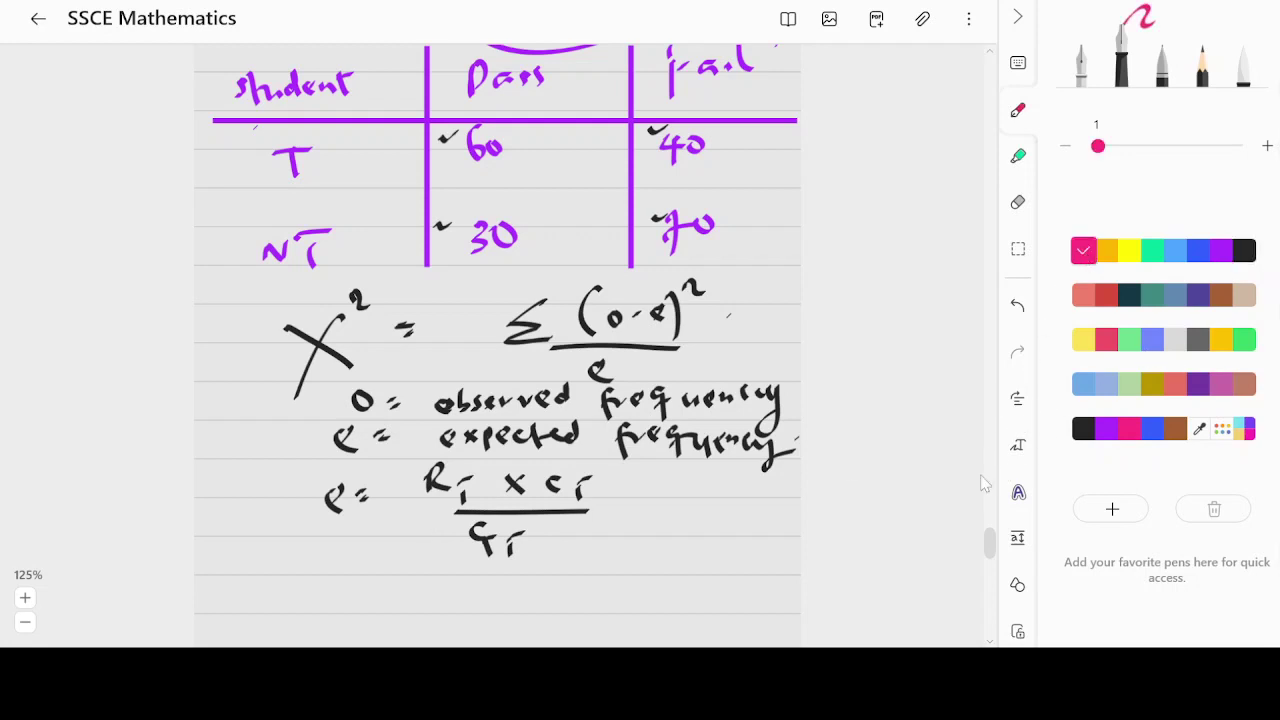
pyautogui.click(1017, 584)
pyautogui.moveTo(310, 468)
pyautogui.mouseDown()
pyautogui.moveTo(398, 568)
pyautogui.moveTo(630, 558)
pyautogui.mouseUp()
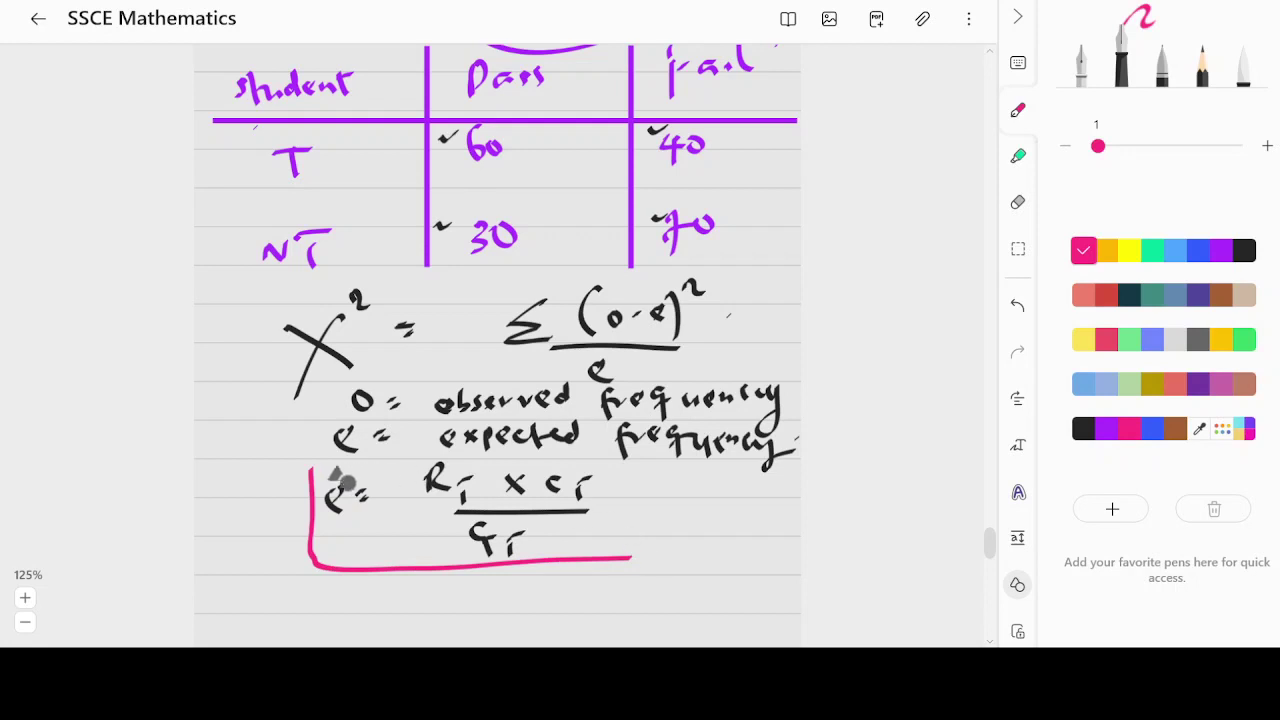
pyautogui.moveTo(312, 470)
pyautogui.mouseDown()
pyautogui.moveTo(444, 460)
pyautogui.moveTo(630, 558)
pyautogui.mouseUp()
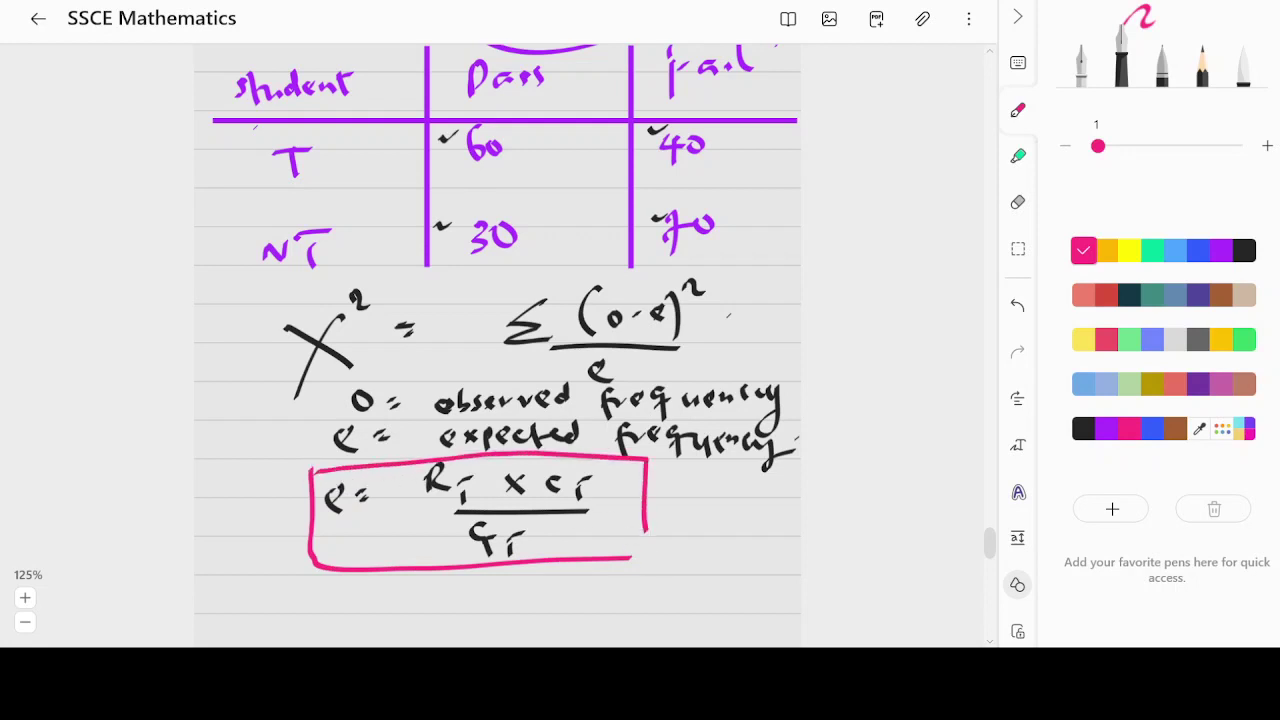
pyautogui.click(1017, 587)
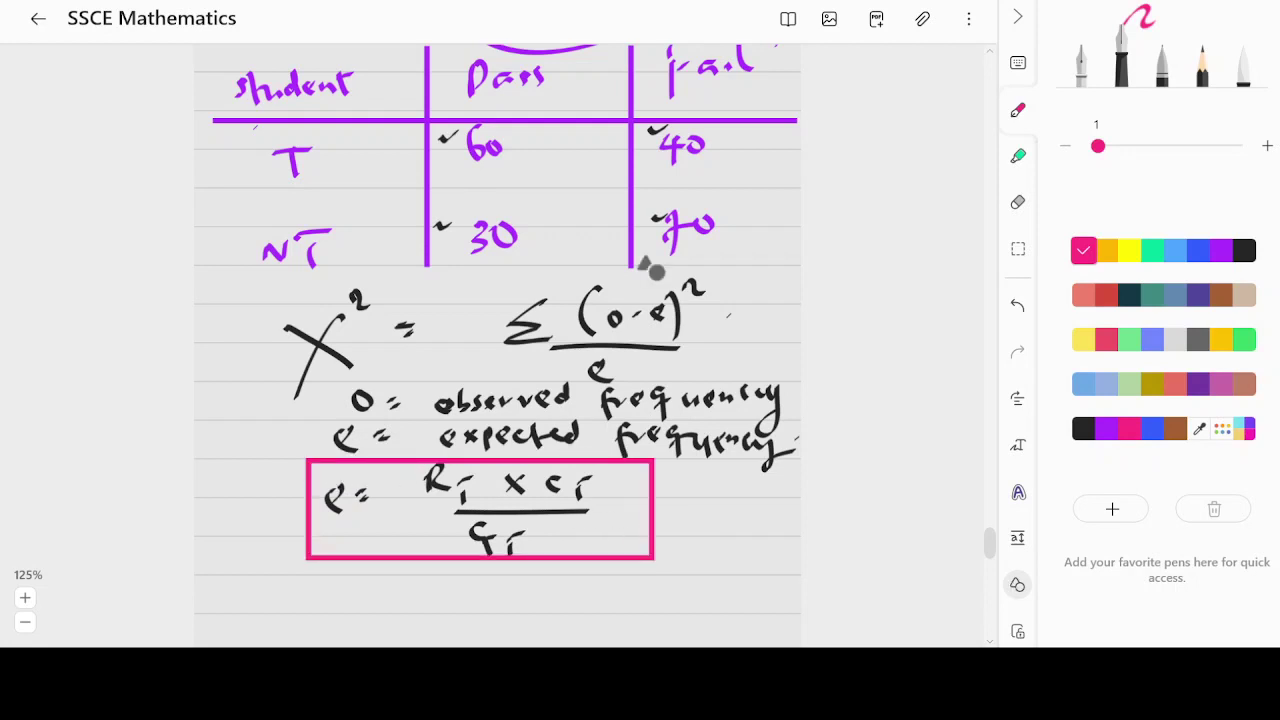
pyautogui.click(1017, 587)
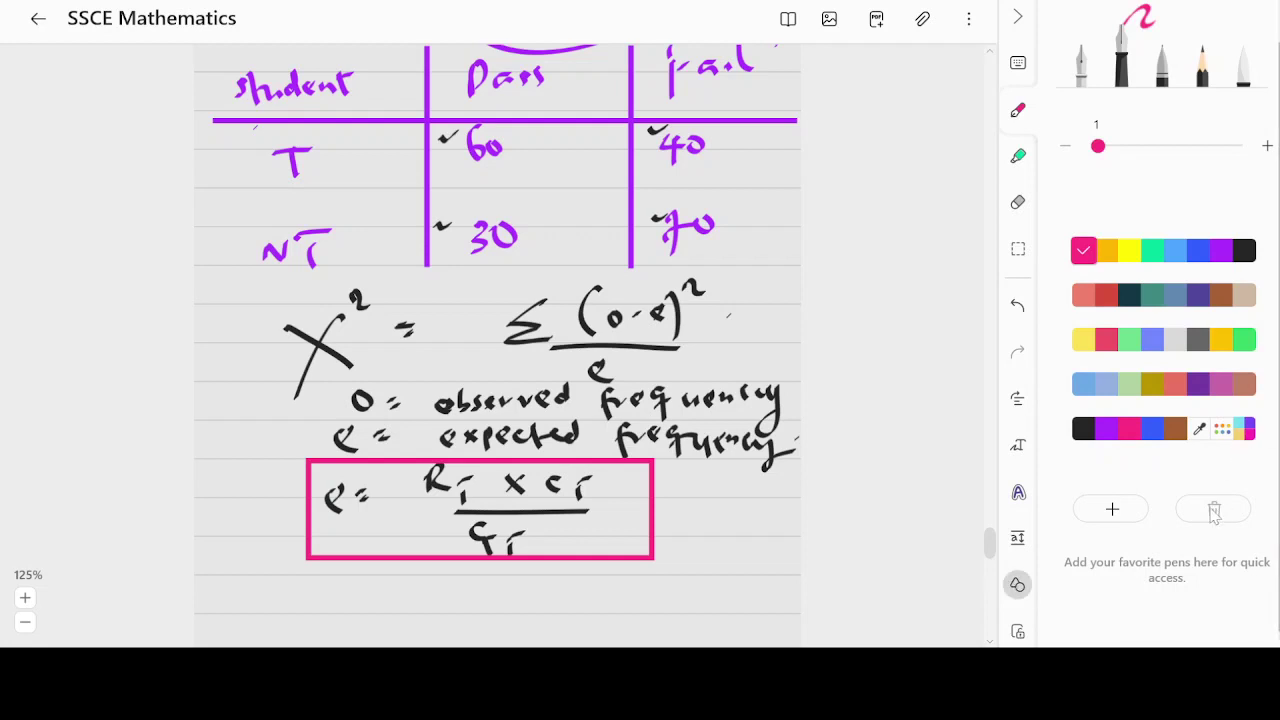
# - In black, write the underlined heading 'Three (step)' below the pink box
pyautogui.click(1244, 251)
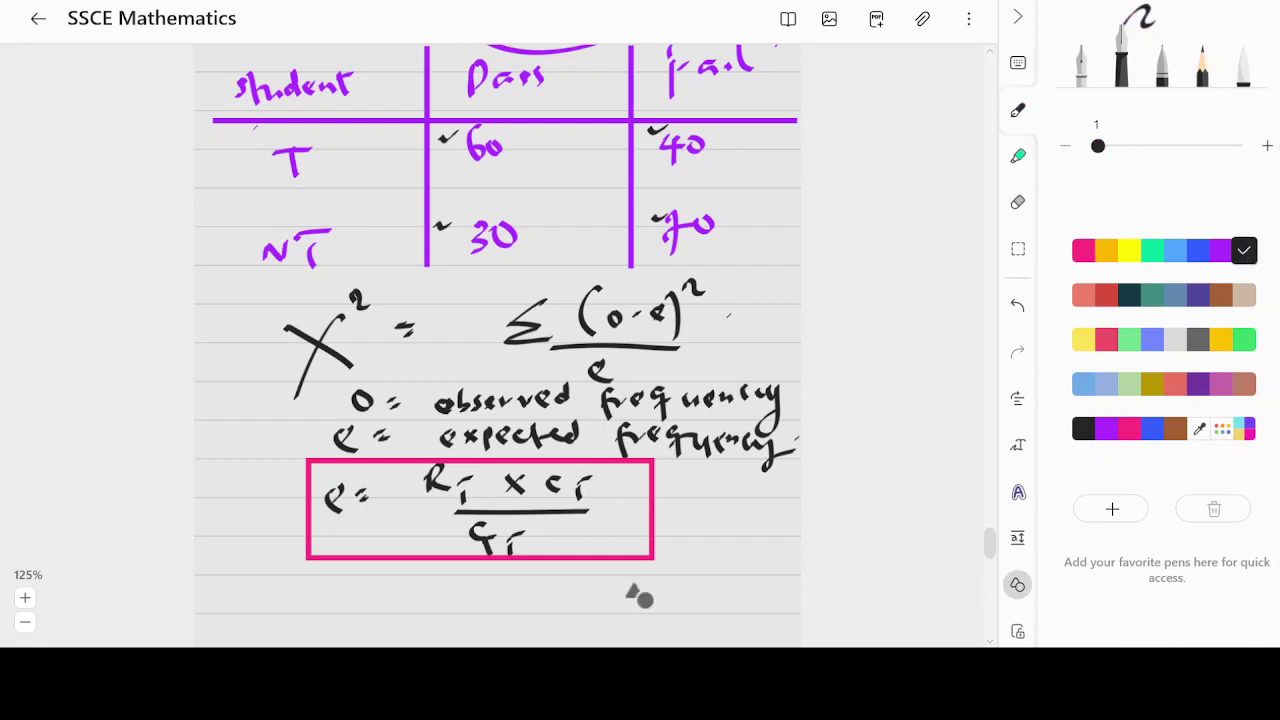
pyautogui.scroll(-5, 640, 597)
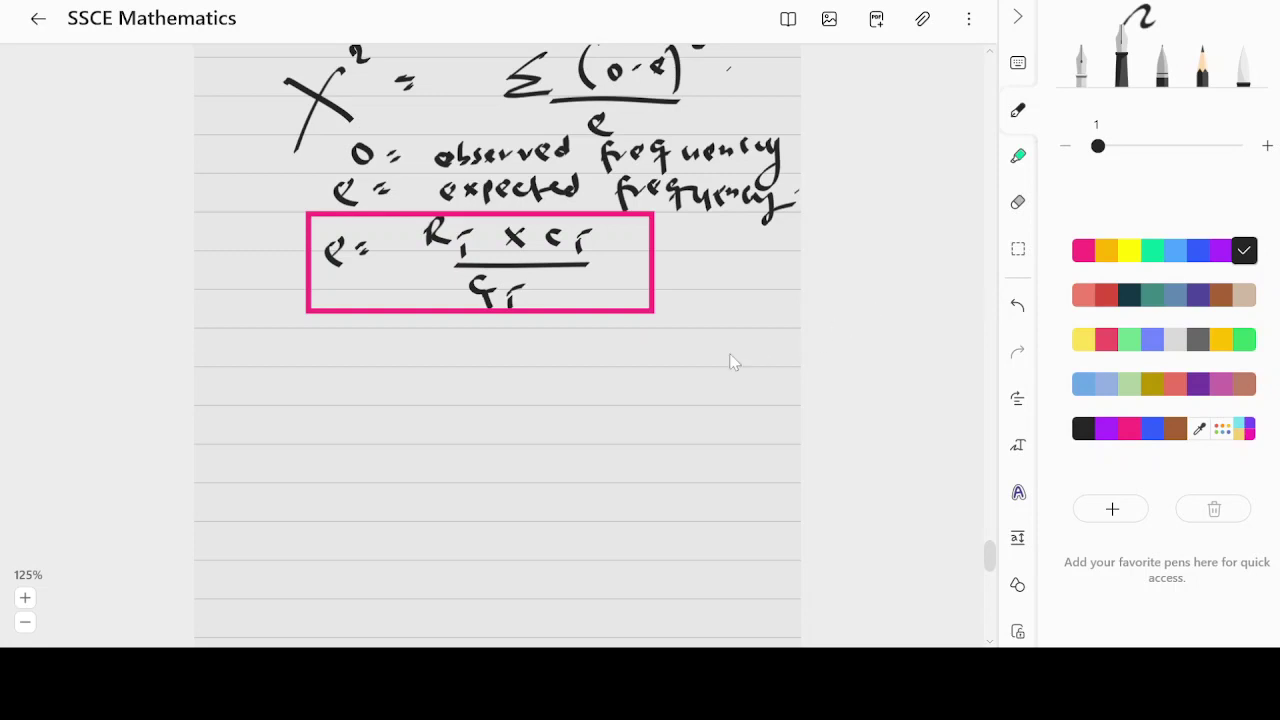
pyautogui.moveTo(247, 324); pyautogui.dragTo(268, 327)
pyautogui.moveTo(267, 325)
pyautogui.mouseDown()
pyautogui.moveTo(260, 362)
pyautogui.moveTo(312, 348)
pyautogui.mouseUp()
pyautogui.moveTo(328, 338)
pyautogui.mouseDown()
pyautogui.moveTo(318, 350)
pyautogui.moveTo(330, 338)
pyautogui.mouseUp()
pyautogui.moveTo(338, 326); pyautogui.dragTo(341, 348)
pyautogui.moveTo(332, 338); pyautogui.dragTo(404, 352)
pyautogui.moveTo(446, 334)
pyautogui.mouseDown()
pyautogui.moveTo(432, 350)
pyautogui.moveTo(488, 336)
pyautogui.mouseUp()
pyautogui.moveTo(486, 330)
pyautogui.mouseDown()
pyautogui.moveTo(490, 354)
pyautogui.moveTo(512, 346)
pyautogui.mouseUp()
pyautogui.moveTo(237, 372); pyautogui.dragTo(572, 372)
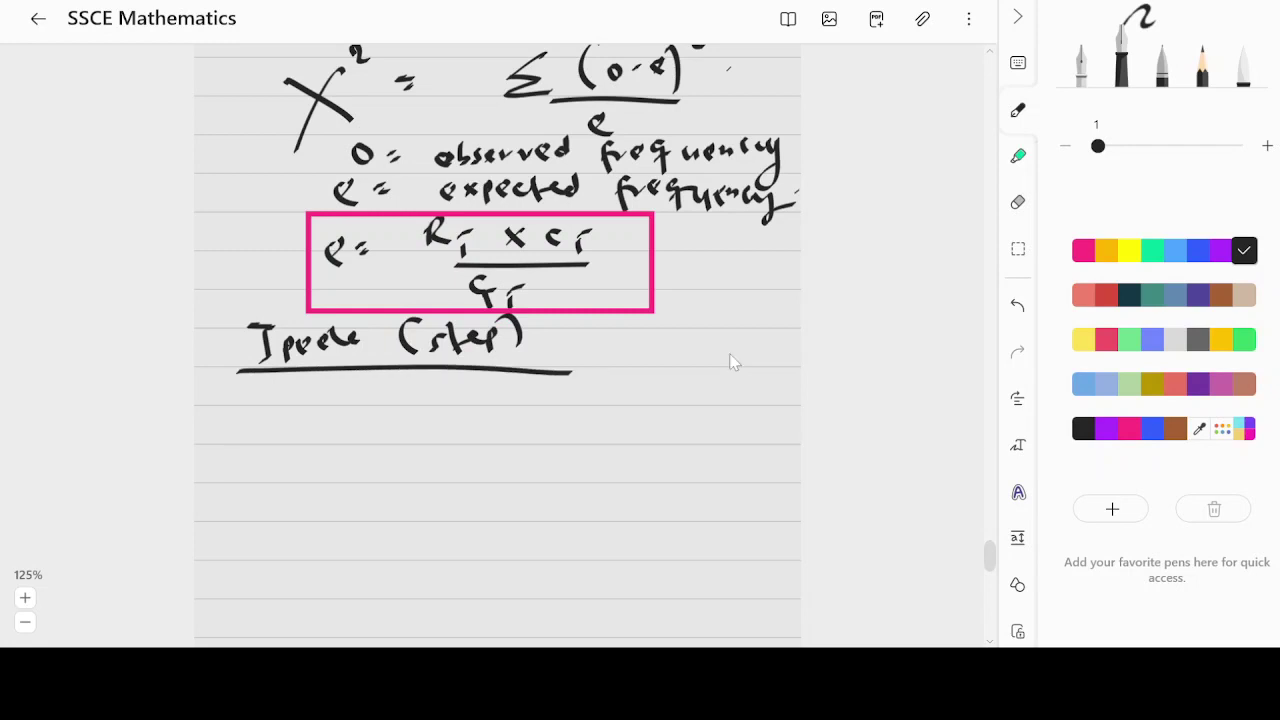
# - Write '(i) Hypothesis' beneath the heading
pyautogui.moveTo(226, 408); pyautogui.dragTo(224, 440)
pyautogui.moveTo(238, 420); pyautogui.dragTo(238, 436)
pyautogui.moveTo(250, 408); pyautogui.dragTo(252, 440)
pyautogui.moveTo(290, 394)
pyautogui.mouseDown()
pyautogui.moveTo(288, 434)
pyautogui.moveTo(304, 424)
pyautogui.mouseUp()
pyautogui.moveTo(296, 414)
pyautogui.mouseDown()
pyautogui.moveTo(326, 412)
pyautogui.moveTo(332, 434)
pyautogui.mouseUp()
pyautogui.moveTo(336, 408)
pyautogui.mouseDown()
pyautogui.moveTo(346, 436)
pyautogui.moveTo(352, 418)
pyautogui.mouseUp()
pyautogui.moveTo(356, 408)
pyautogui.mouseDown()
pyautogui.moveTo(392, 426)
pyautogui.moveTo(442, 402)
pyautogui.mouseUp()
pyautogui.moveTo(448, 398); pyautogui.dragTo(466, 418)
pyautogui.moveTo(472, 396); pyautogui.dragTo(486, 412)
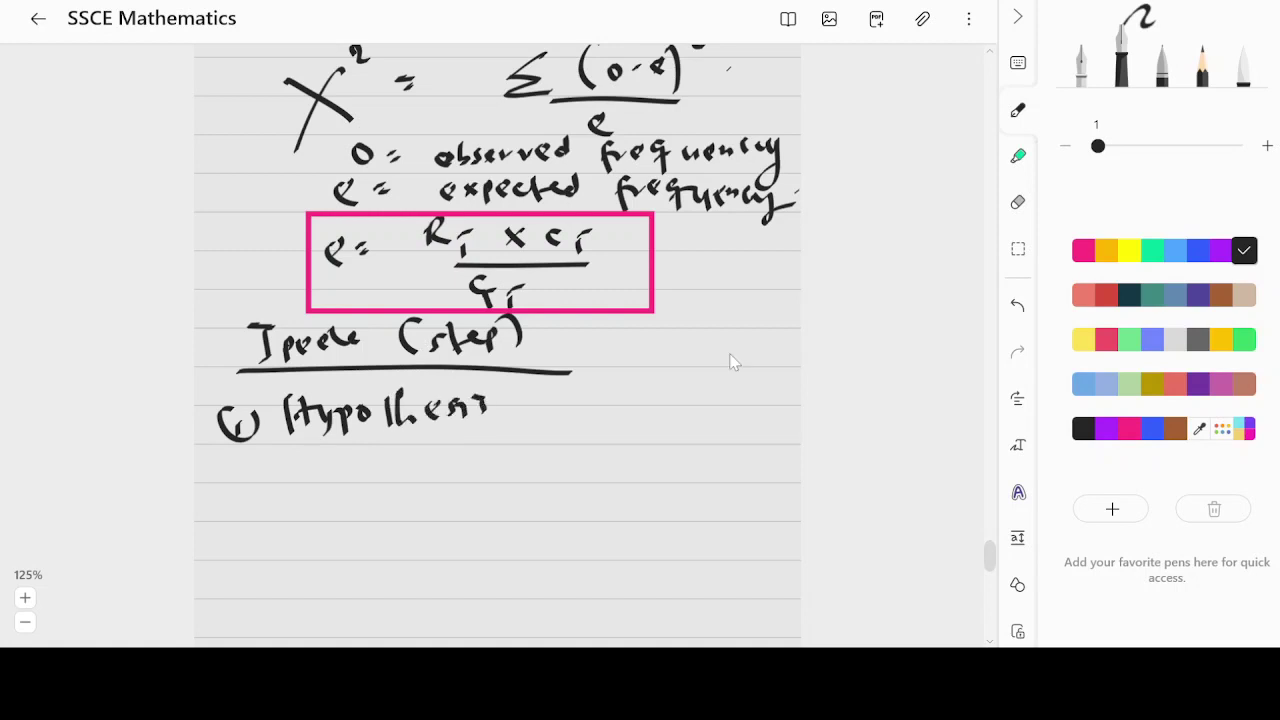
pyautogui.moveTo(388, 398); pyautogui.dragTo(459, 380)
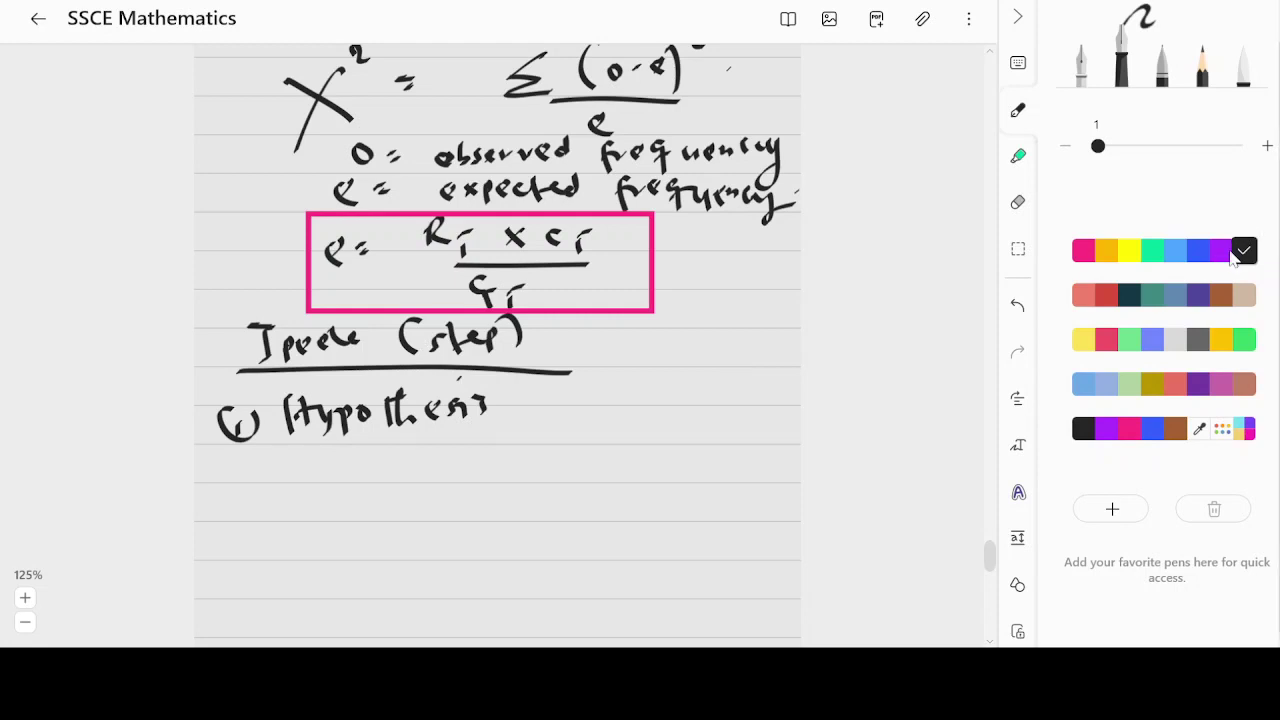
# - In purple, write 'Ho :-' with an underlined 'null' label beside it
pyautogui.click(1219, 252)
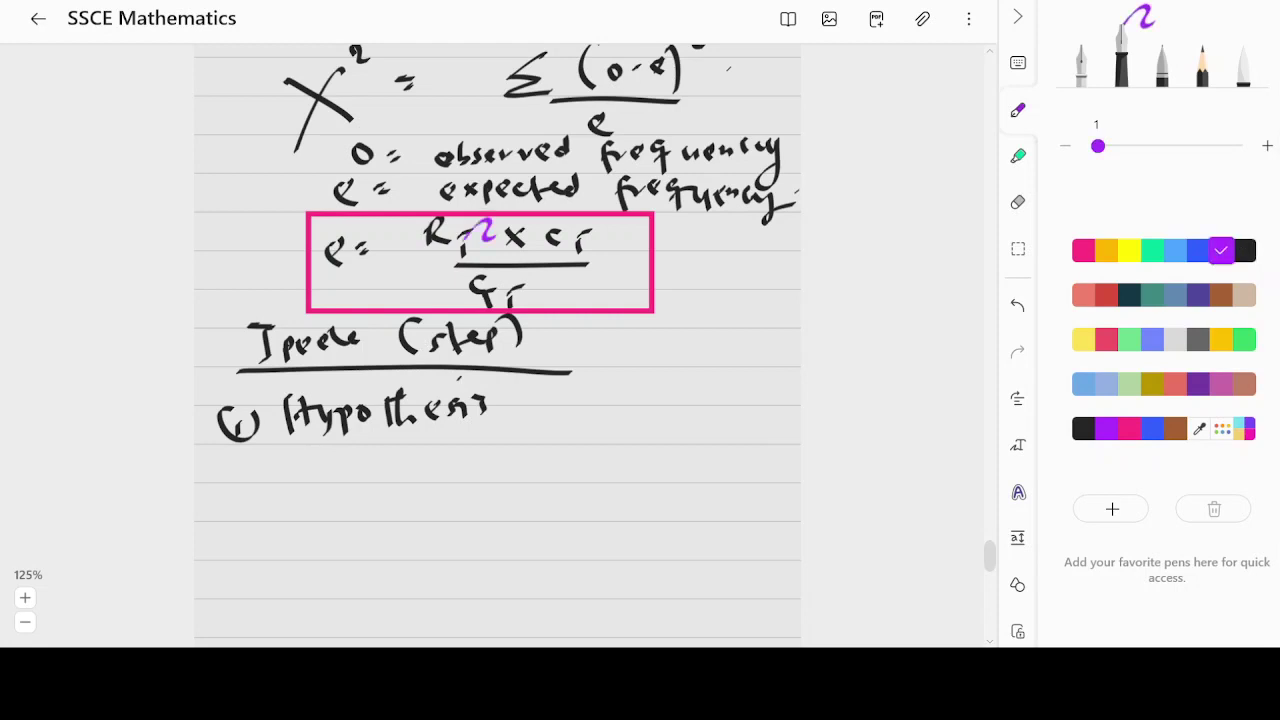
pyautogui.moveTo(267, 460)
pyautogui.mouseDown()
pyautogui.moveTo(266, 500)
pyautogui.moveTo(287, 496)
pyautogui.moveTo(285, 480)
pyautogui.mouseUp()
pyautogui.moveTo(310, 480); pyautogui.dragTo(306, 482)
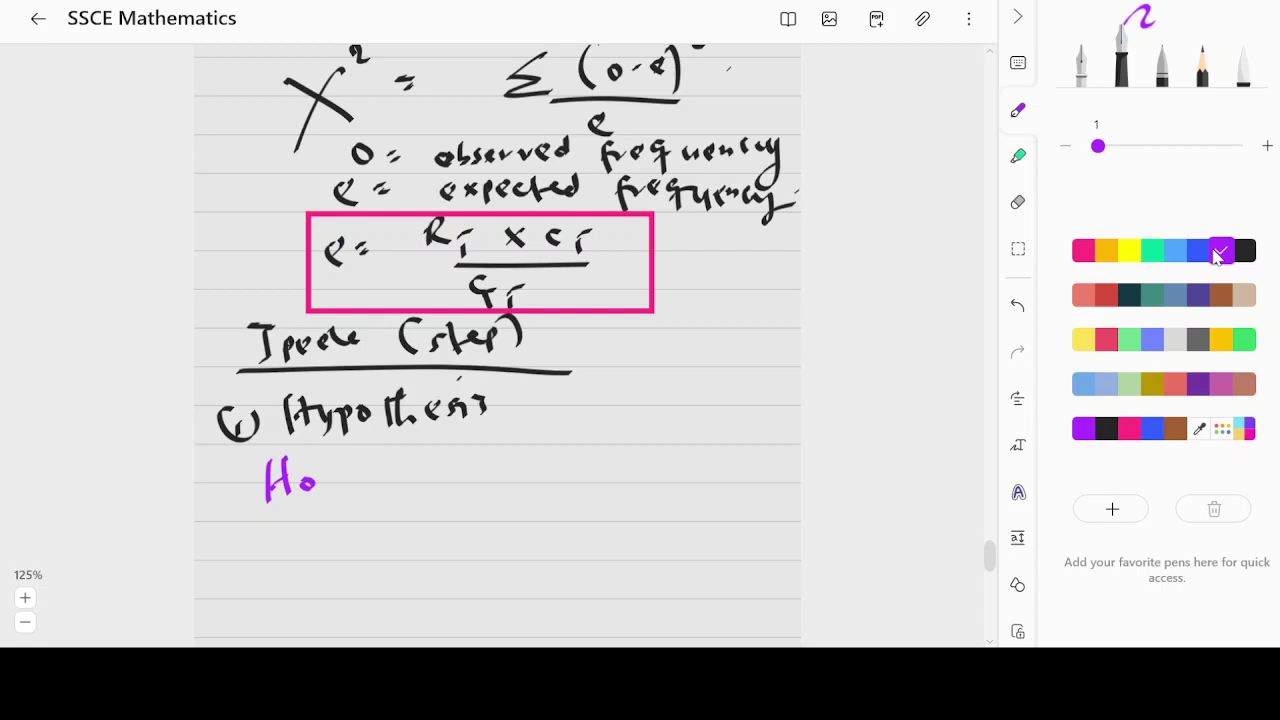
pyautogui.moveTo(330, 466); pyautogui.dragTo(349, 480)
pyautogui.moveTo(212, 458); pyautogui.dragTo(264, 436)
pyautogui.moveTo(266, 448); pyautogui.dragTo(274, 430)
pyautogui.moveTo(214, 462); pyautogui.dragTo(280, 453)
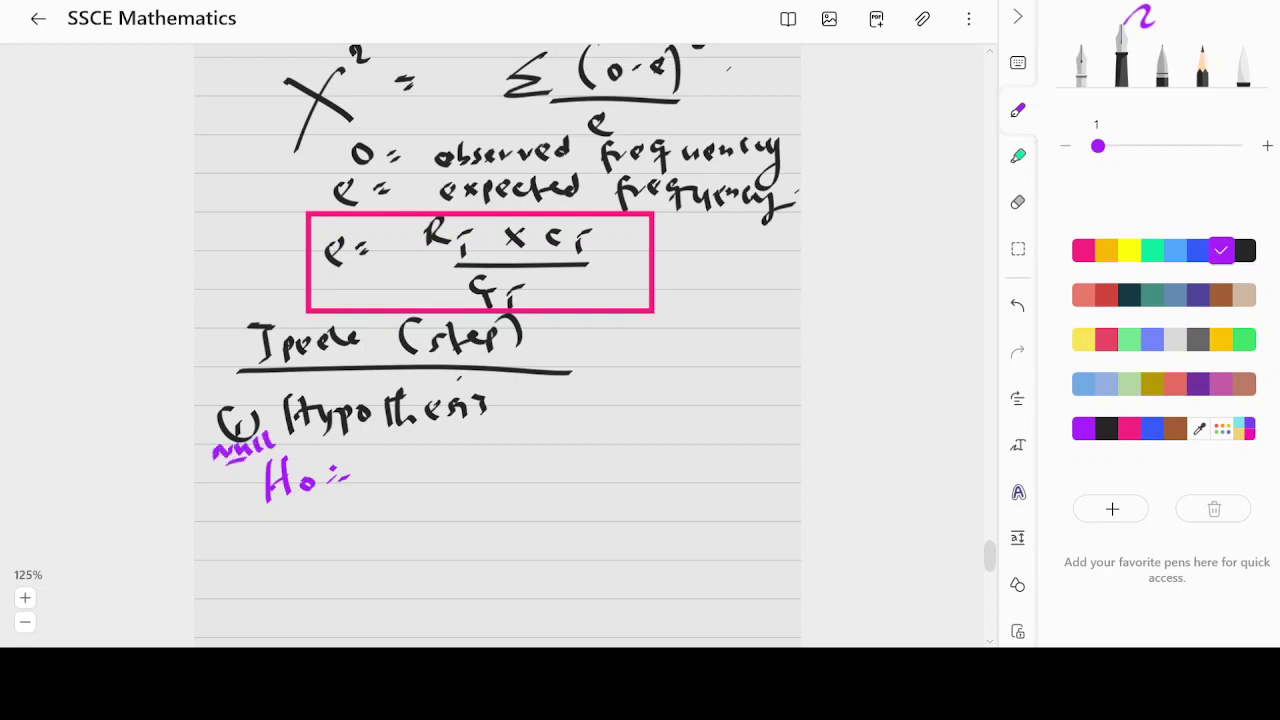
# - Continue with 'There is no effect of teaching on the performance', underlining 'no'
pyautogui.moveTo(379, 452)
pyautogui.mouseDown()
pyautogui.moveTo(400, 447)
pyautogui.moveTo(396, 482)
pyautogui.moveTo(440, 464)
pyautogui.mouseUp()
pyautogui.moveTo(446, 468); pyautogui.dragTo(552, 463)
pyautogui.moveTo(558, 455)
pyautogui.mouseDown()
pyautogui.moveTo(585, 474)
pyautogui.moveTo(652, 455)
pyautogui.moveTo(661, 474)
pyautogui.moveTo(735, 464)
pyautogui.mouseUp()
pyautogui.moveTo(730, 455); pyautogui.dragTo(750, 454)
pyautogui.moveTo(221, 500)
pyautogui.mouseDown()
pyautogui.moveTo(214, 510)
pyautogui.moveTo(231, 524)
pyautogui.moveTo(283, 503)
pyautogui.moveTo(385, 508)
pyautogui.moveTo(368, 528)
pyautogui.mouseUp()
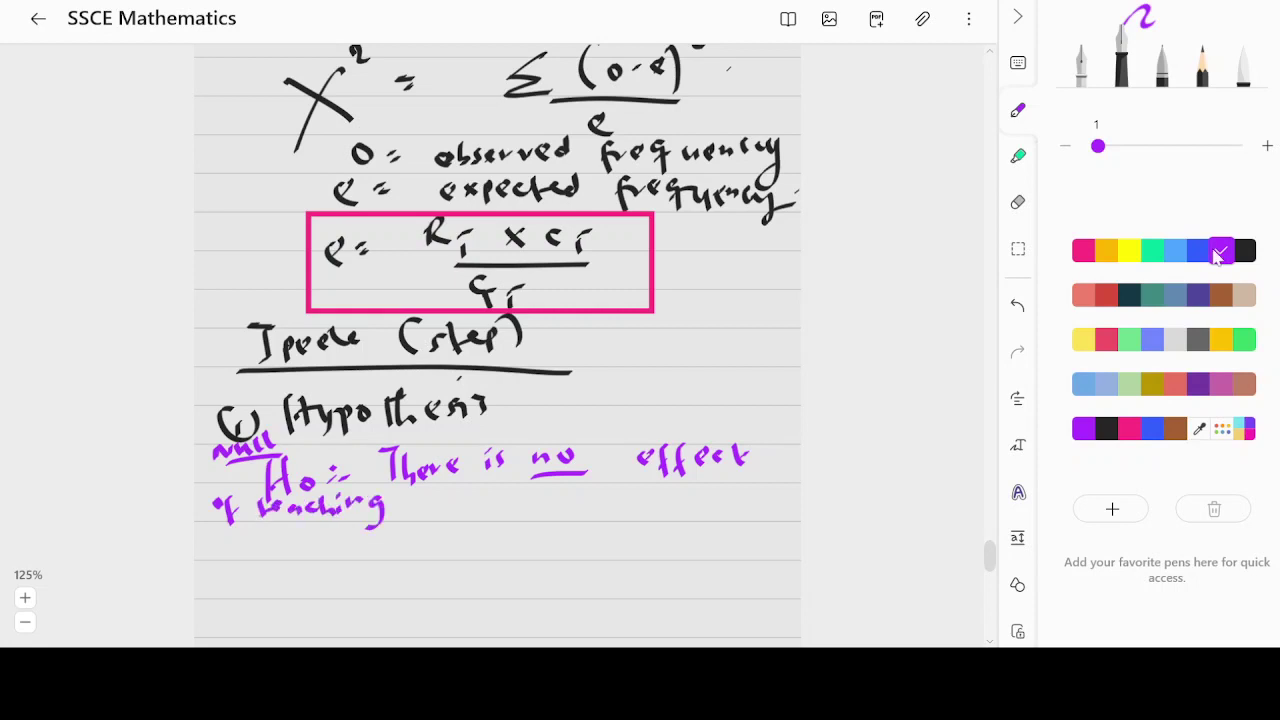
pyautogui.moveTo(428, 500)
pyautogui.mouseDown()
pyautogui.moveTo(418, 508)
pyautogui.moveTo(476, 516)
pyautogui.mouseUp()
pyautogui.moveTo(486, 490)
pyautogui.mouseDown()
pyautogui.moveTo(490, 520)
pyautogui.moveTo(552, 514)
pyautogui.moveTo(562, 494)
pyautogui.mouseUp()
pyautogui.moveTo(560, 504)
pyautogui.mouseDown()
pyautogui.moveTo(586, 494)
pyautogui.moveTo(598, 520)
pyautogui.moveTo(616, 508)
pyautogui.mouseUp()
pyautogui.moveTo(624, 494); pyautogui.dragTo(660, 494)
pyautogui.moveTo(656, 502); pyautogui.dragTo(712, 500)
pyautogui.moveTo(716, 494); pyautogui.dragTo(752, 490)
# - Finish the null hypothesis with 'of student' on the third line
pyautogui.click(259, 539)
pyautogui.moveTo(286, 526)
pyautogui.mouseDown()
pyautogui.moveTo(288, 564)
pyautogui.moveTo(320, 552)
pyautogui.mouseUp()
pyautogui.moveTo(334, 522)
pyautogui.mouseDown()
pyautogui.moveTo(350, 556)
pyautogui.moveTo(380, 526)
pyautogui.mouseUp()
pyautogui.moveTo(382, 544); pyautogui.dragTo(418, 542)
pyautogui.moveTo(420, 524)
pyautogui.mouseDown()
pyautogui.moveTo(432, 552)
pyautogui.moveTo(446, 532)
pyautogui.mouseUp()
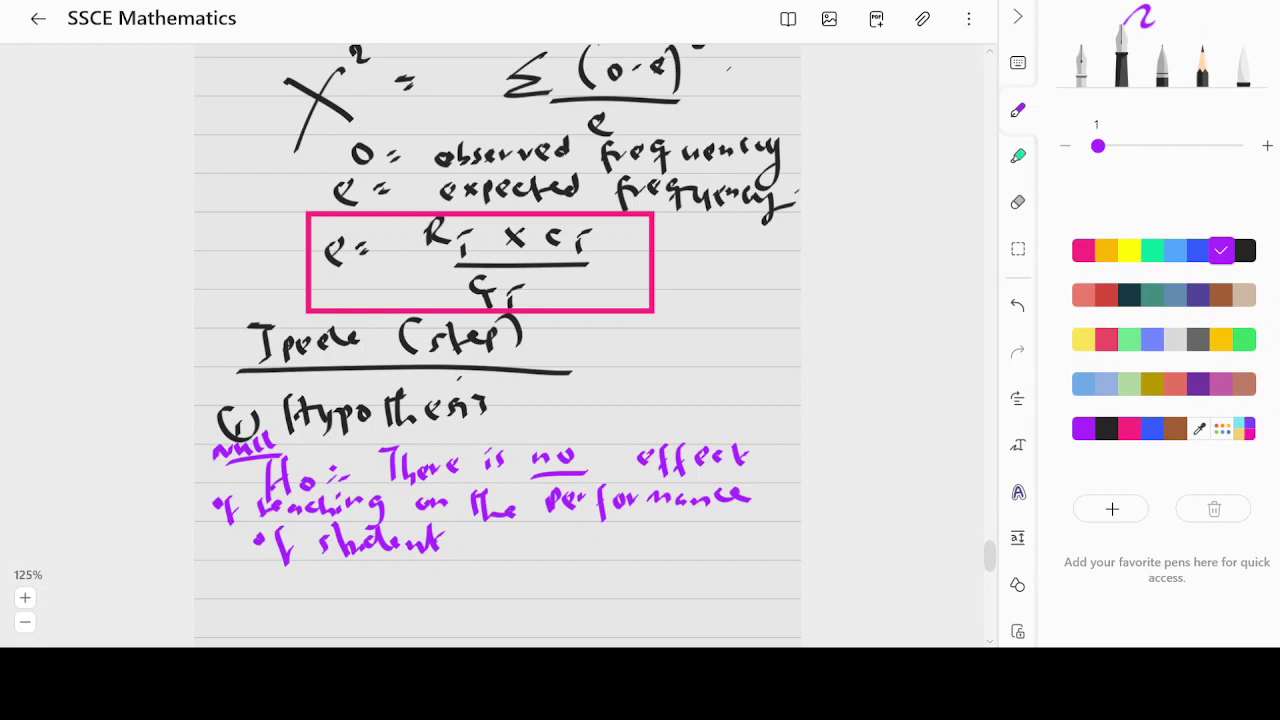
pyautogui.click(989, 641)
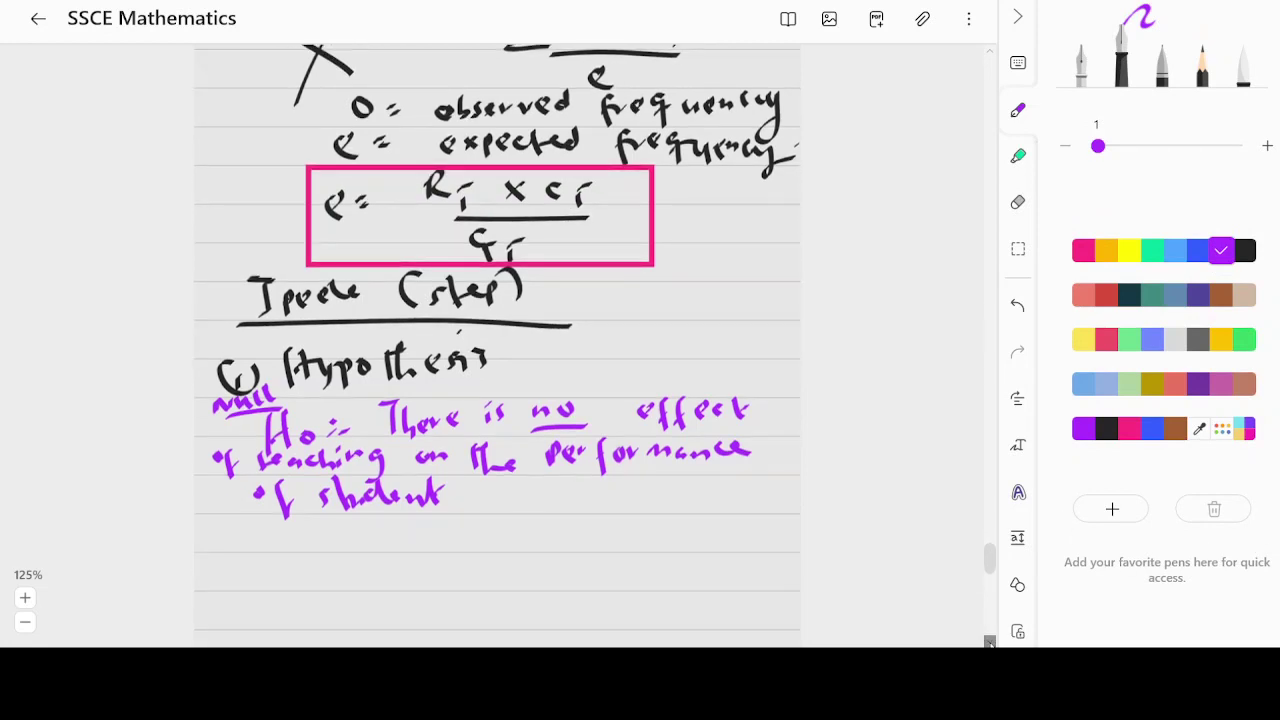
# - Below the null hypothesis, write and underline the label 'Alternative' in purple
pyautogui.click(989, 641)
pyautogui.click(989, 641)
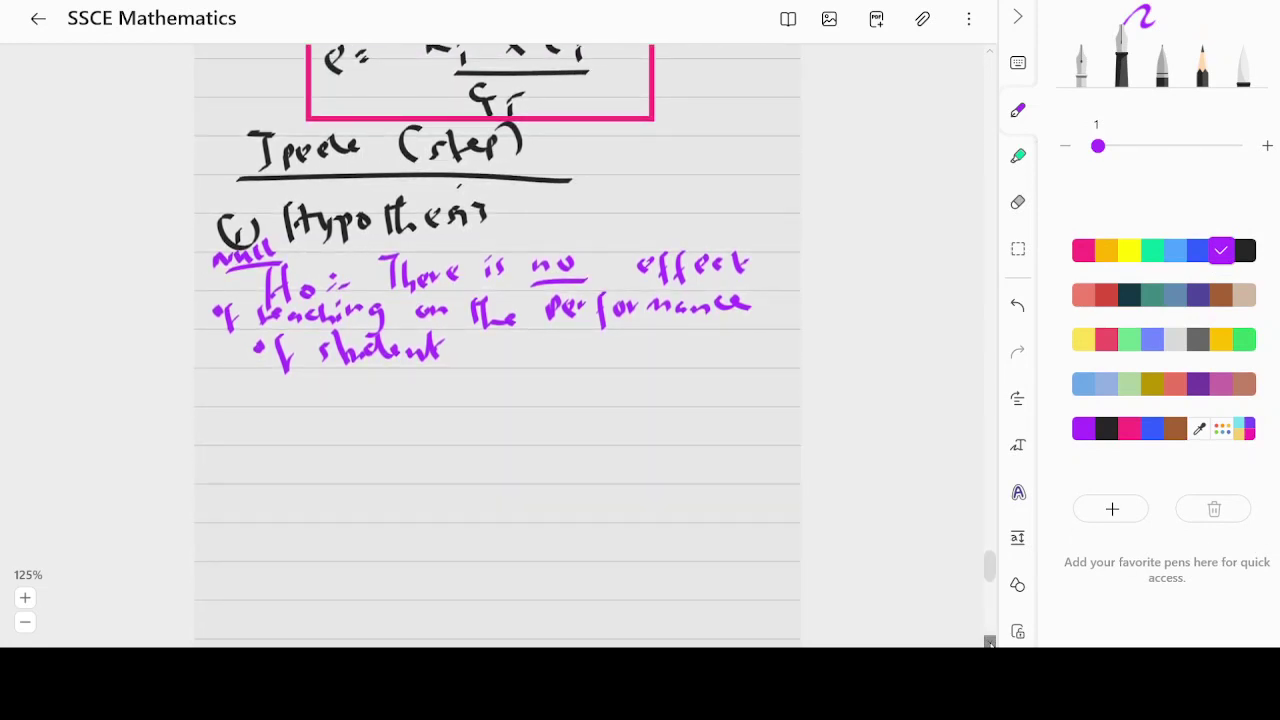
pyautogui.click(989, 641)
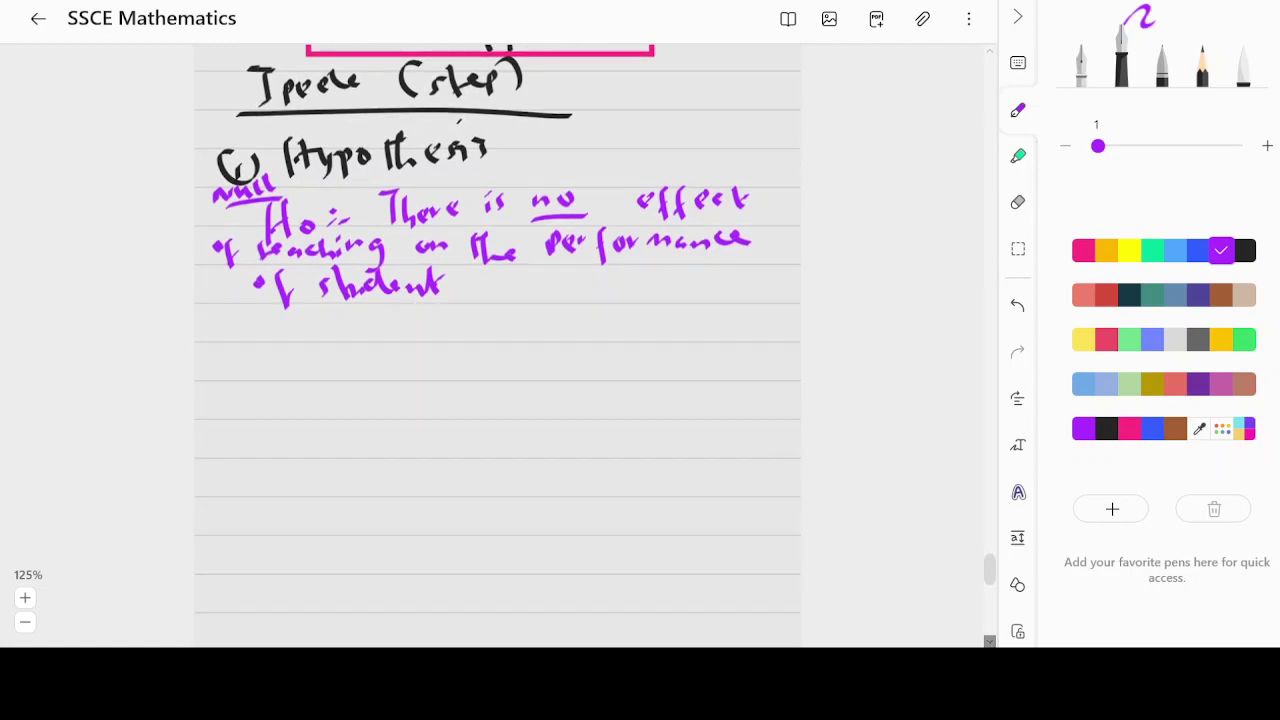
pyautogui.moveTo(215, 355); pyautogui.dragTo(224, 329)
pyautogui.moveTo(221, 340)
pyautogui.mouseDown()
pyautogui.moveTo(235, 348)
pyautogui.moveTo(264, 330)
pyautogui.moveTo(378, 312)
pyautogui.mouseUp()
pyautogui.click(394, 321)
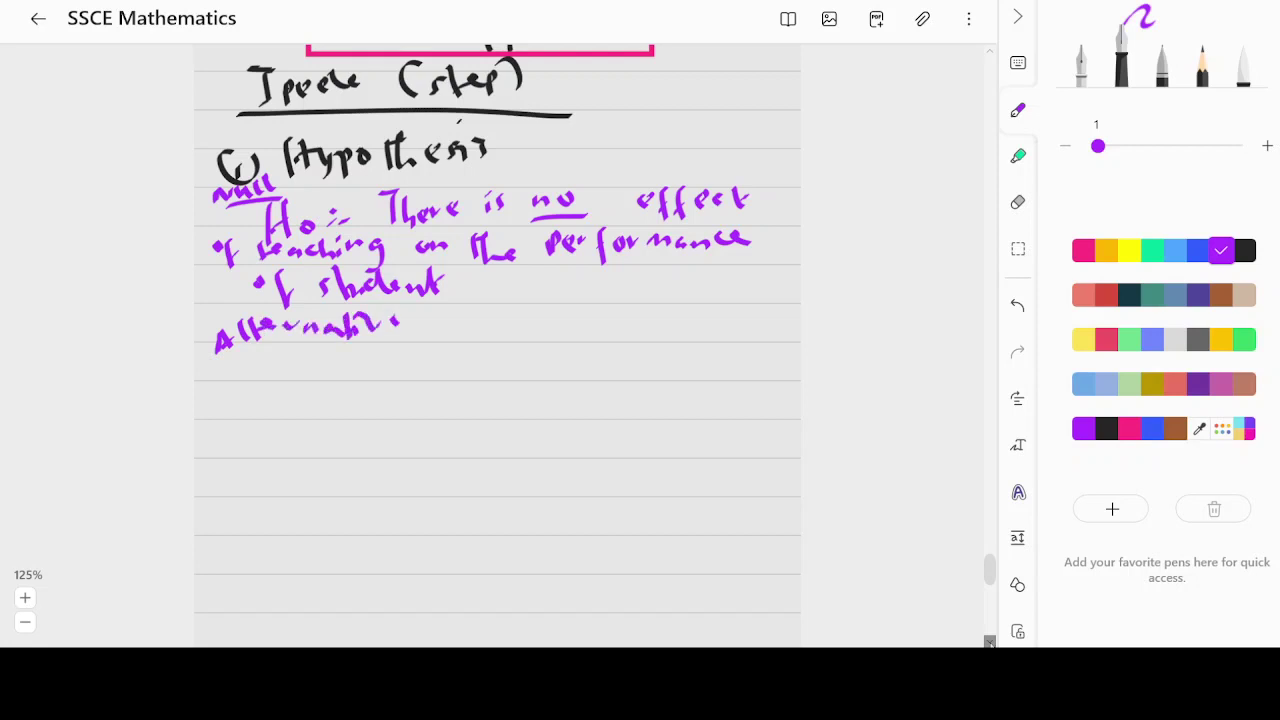
pyautogui.moveTo(216, 352); pyautogui.dragTo(395, 337)
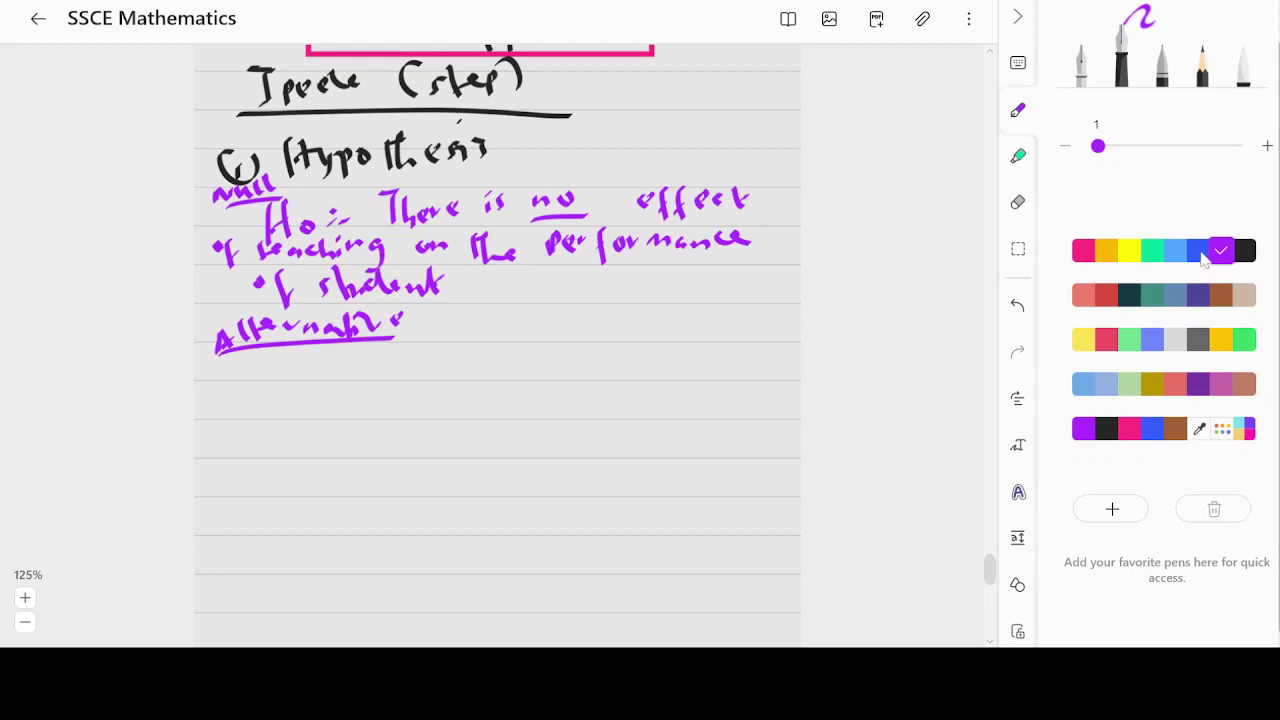
# - In blue, write 'H1: There is effect of' under Alternative
pyautogui.click(1199, 251)
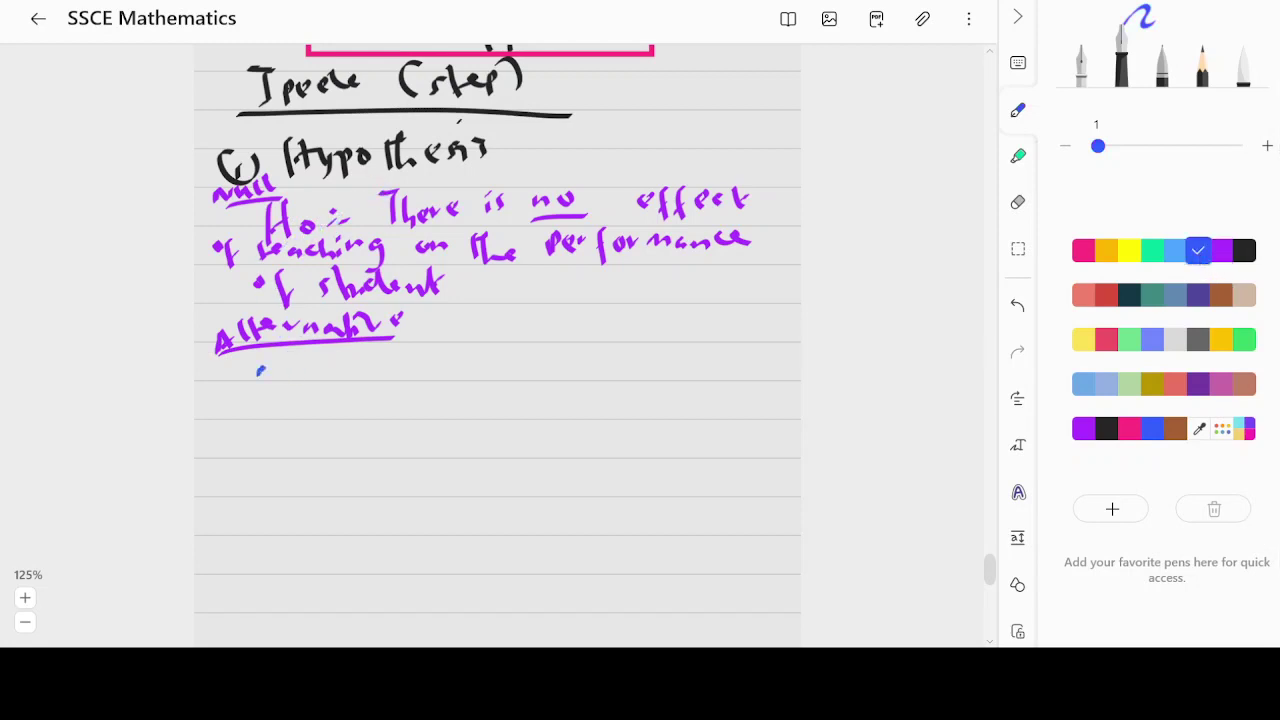
pyautogui.moveTo(266, 368); pyautogui.dragTo(262, 410)
pyautogui.moveTo(274, 398)
pyautogui.mouseDown()
pyautogui.moveTo(286, 364)
pyautogui.moveTo(280, 388)
pyautogui.mouseUp()
pyautogui.moveTo(303, 394)
pyautogui.mouseDown()
pyautogui.moveTo(305, 410)
pyautogui.moveTo(354, 366)
pyautogui.moveTo(412, 344)
pyautogui.mouseUp()
pyautogui.click(330, 374)
pyautogui.moveTo(405, 346)
pyautogui.mouseDown()
pyautogui.moveTo(404, 374)
pyautogui.moveTo(494, 350)
pyautogui.moveTo(559, 366)
pyautogui.mouseUp()
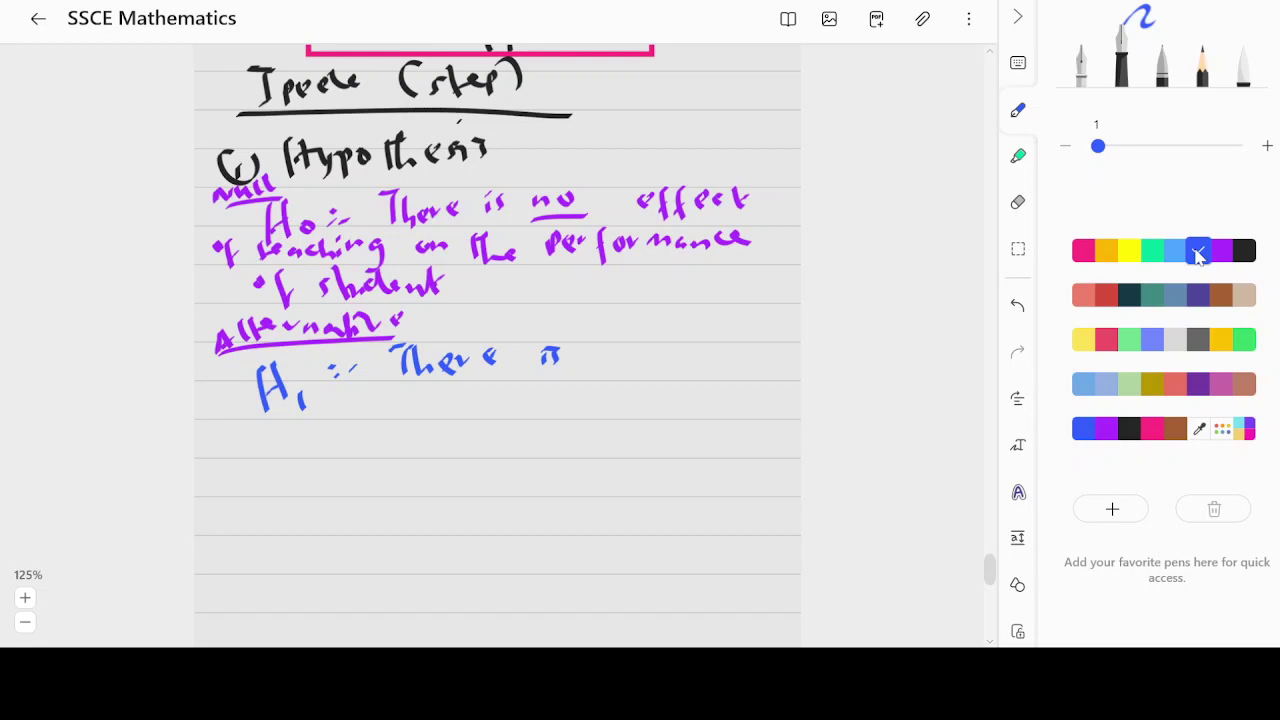
pyautogui.moveTo(607, 356)
pyautogui.mouseDown()
pyautogui.moveTo(643, 378)
pyautogui.moveTo(683, 345)
pyautogui.moveTo(684, 366)
pyautogui.moveTo(724, 364)
pyautogui.mouseUp()
pyautogui.moveTo(742, 350)
pyautogui.mouseDown()
pyautogui.moveTo(736, 384)
pyautogui.moveTo(752, 370)
pyautogui.mouseUp()
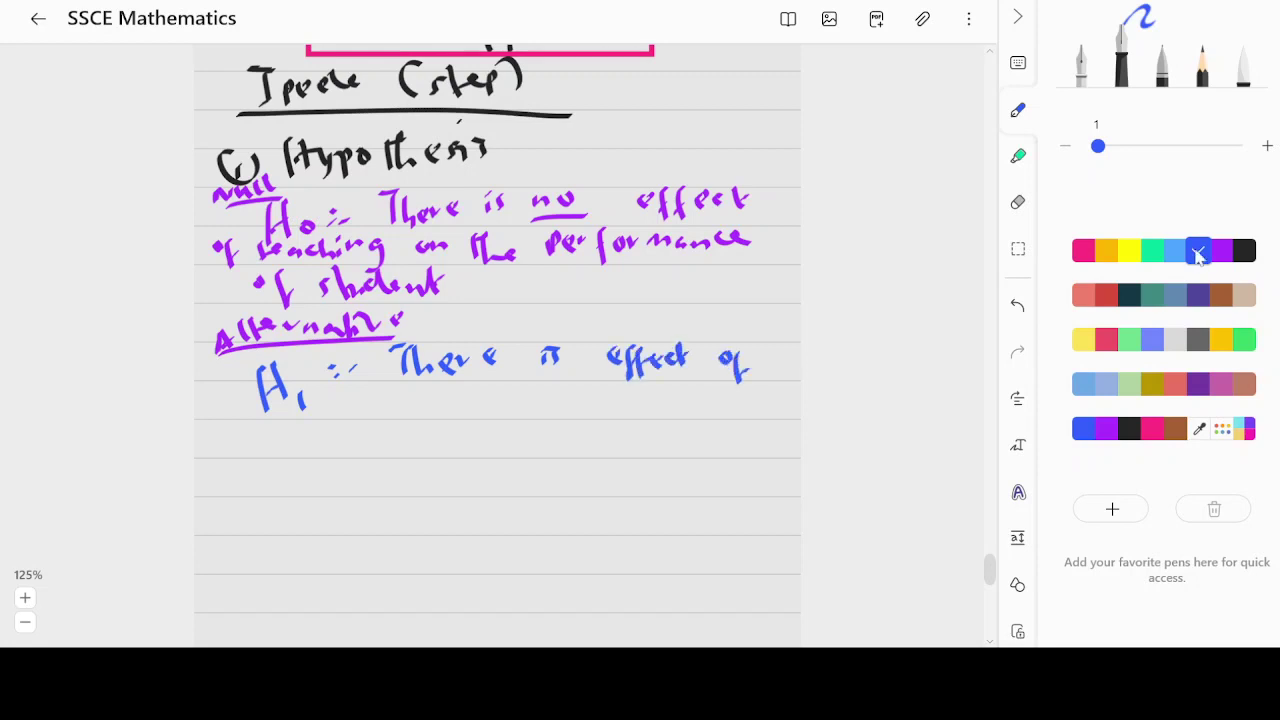
# - Continue the next line with 'teaching on the performance'
pyautogui.moveTo(220, 426); pyautogui.dragTo(224, 454)
pyautogui.moveTo(228, 430); pyautogui.dragTo(300, 440)
pyautogui.moveTo(300, 424)
pyautogui.mouseDown()
pyautogui.moveTo(318, 442)
pyautogui.moveTo(352, 440)
pyautogui.mouseUp()
pyautogui.moveTo(372, 434); pyautogui.dragTo(362, 456)
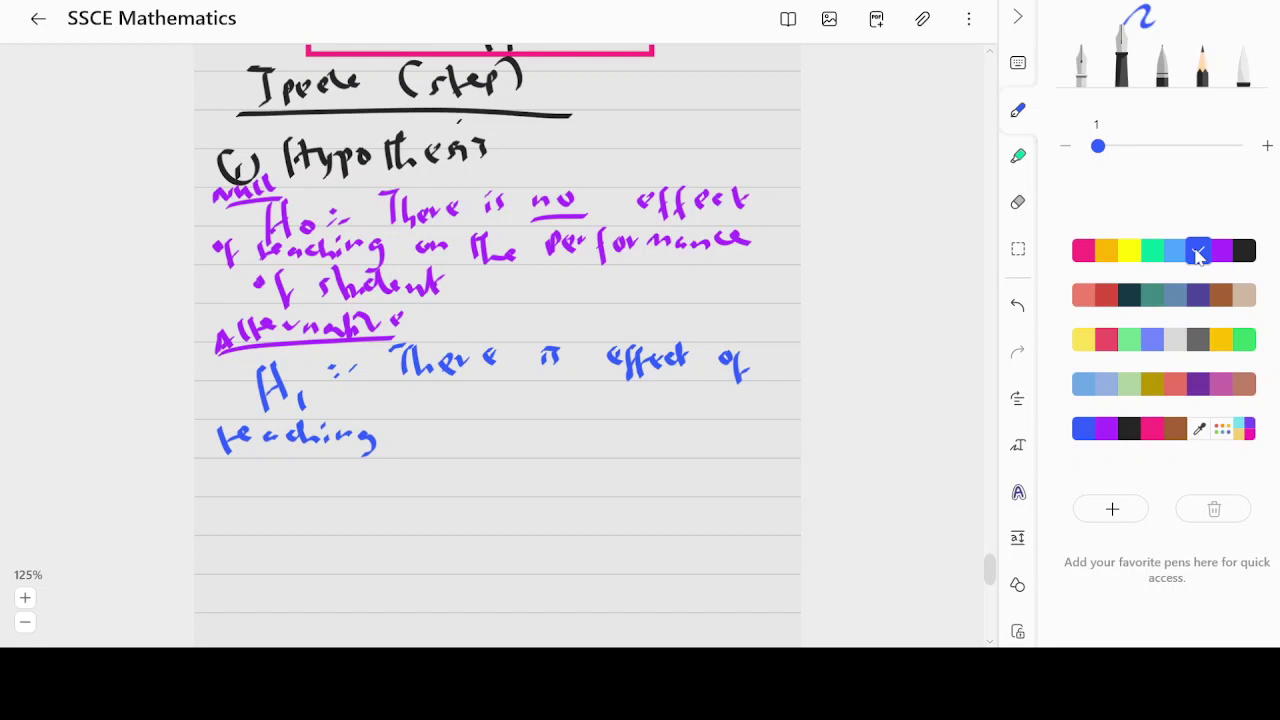
pyautogui.moveTo(424, 434); pyautogui.dragTo(466, 450)
pyautogui.moveTo(468, 430)
pyautogui.mouseDown()
pyautogui.moveTo(550, 458)
pyautogui.moveTo(564, 440)
pyautogui.mouseUp()
pyautogui.moveTo(566, 436)
pyautogui.mouseDown()
pyautogui.moveTo(580, 440)
pyautogui.moveTo(580, 426)
pyautogui.mouseUp()
pyautogui.moveTo(616, 416)
pyautogui.mouseDown()
pyautogui.moveTo(606, 458)
pyautogui.moveTo(648, 430)
pyautogui.moveTo(748, 436)
pyautogui.mouseUp()
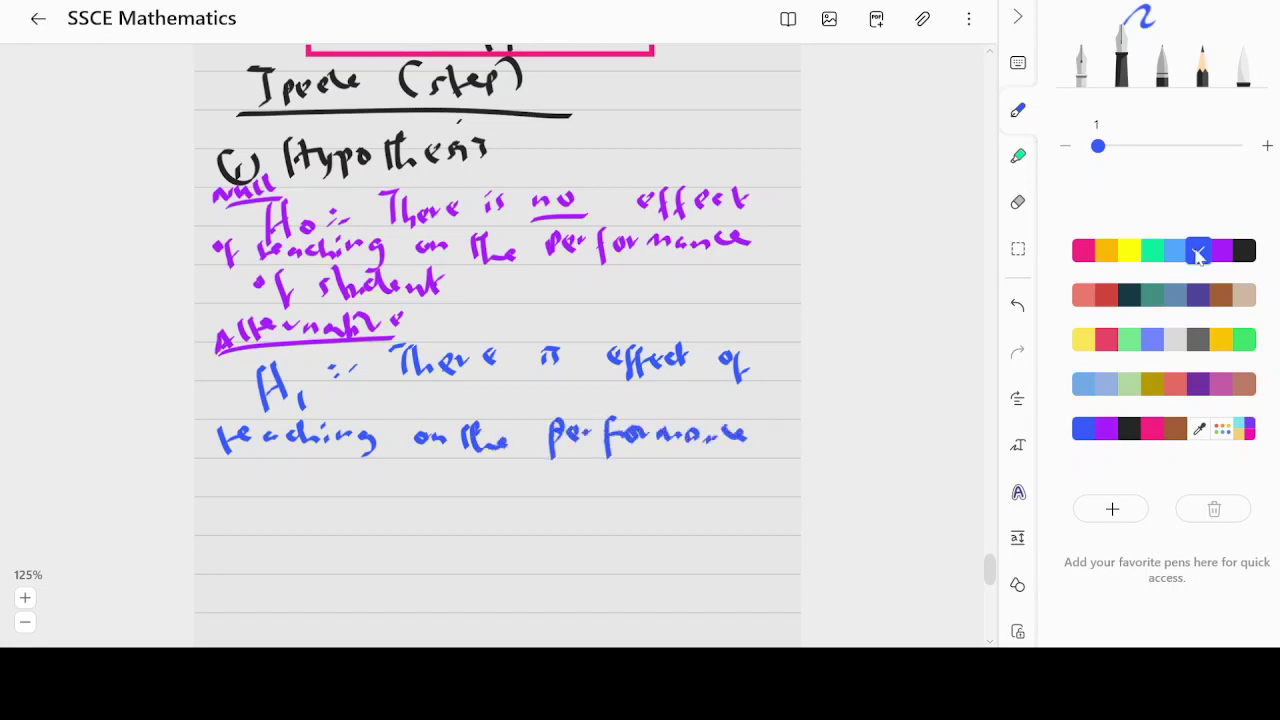
# - End the alternative hypothesis with 'of student' on the last line
pyautogui.moveTo(266, 474)
pyautogui.mouseDown()
pyautogui.moveTo(280, 470)
pyautogui.moveTo(288, 500)
pyautogui.mouseUp()
pyautogui.moveTo(352, 470); pyautogui.dragTo(338, 488)
pyautogui.moveTo(348, 462)
pyautogui.mouseDown()
pyautogui.moveTo(344, 492)
pyautogui.moveTo(390, 490)
pyautogui.moveTo(428, 458)
pyautogui.moveTo(444, 482)
pyautogui.mouseUp()
pyautogui.moveTo(440, 488)
pyautogui.mouseDown()
pyautogui.moveTo(462, 470)
pyautogui.moveTo(462, 484)
pyautogui.mouseUp()
pyautogui.moveTo(494, 466); pyautogui.dragTo(502, 458)
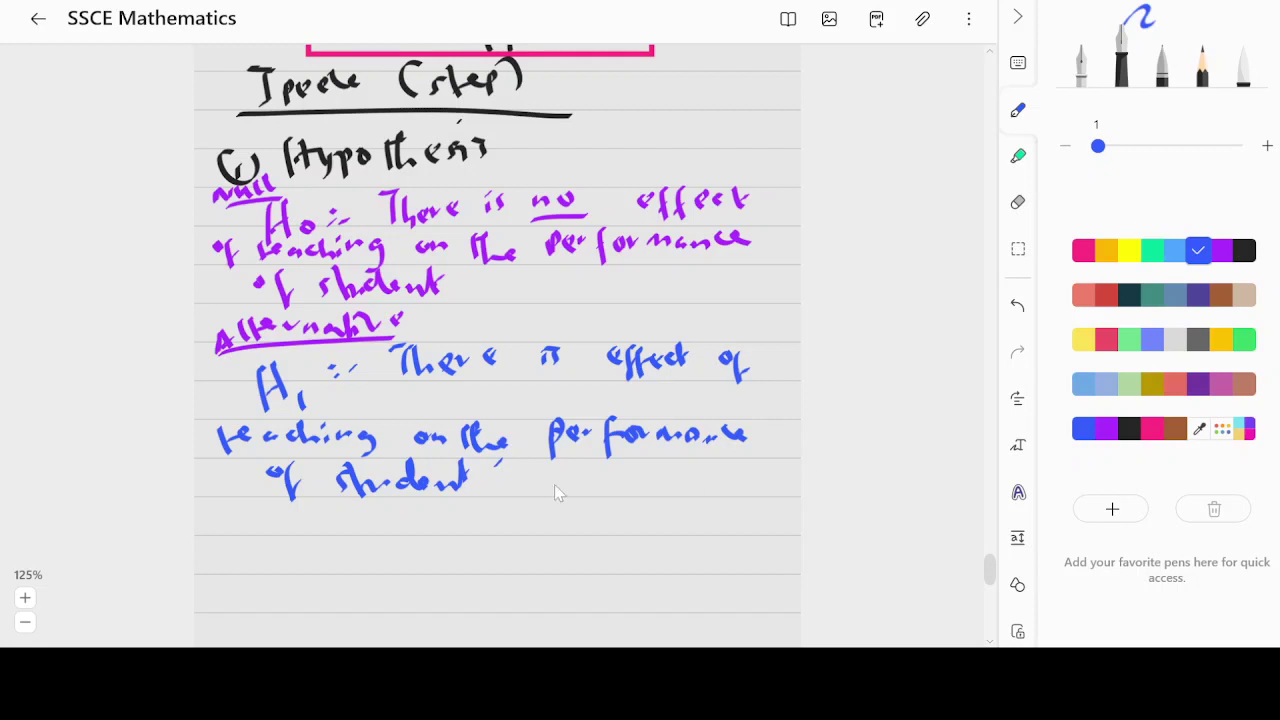
# - Handwrite step (2) ⇒ χ² = Σ(o−e)²/e below the hypotheses
pyautogui.scroll(-2, 477, 483)
pyautogui.scroll(-1, 475, 487)
pyautogui.scroll(-1, 475, 487)
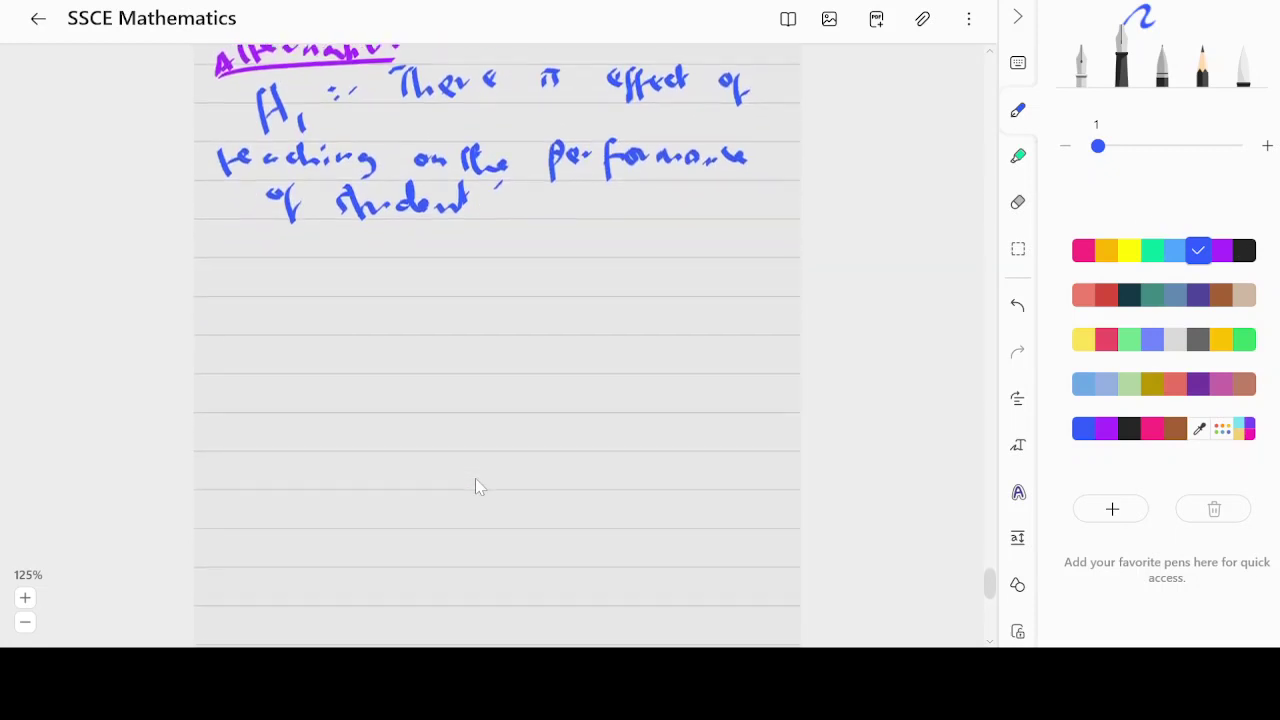
pyautogui.scroll(-1, 475, 487)
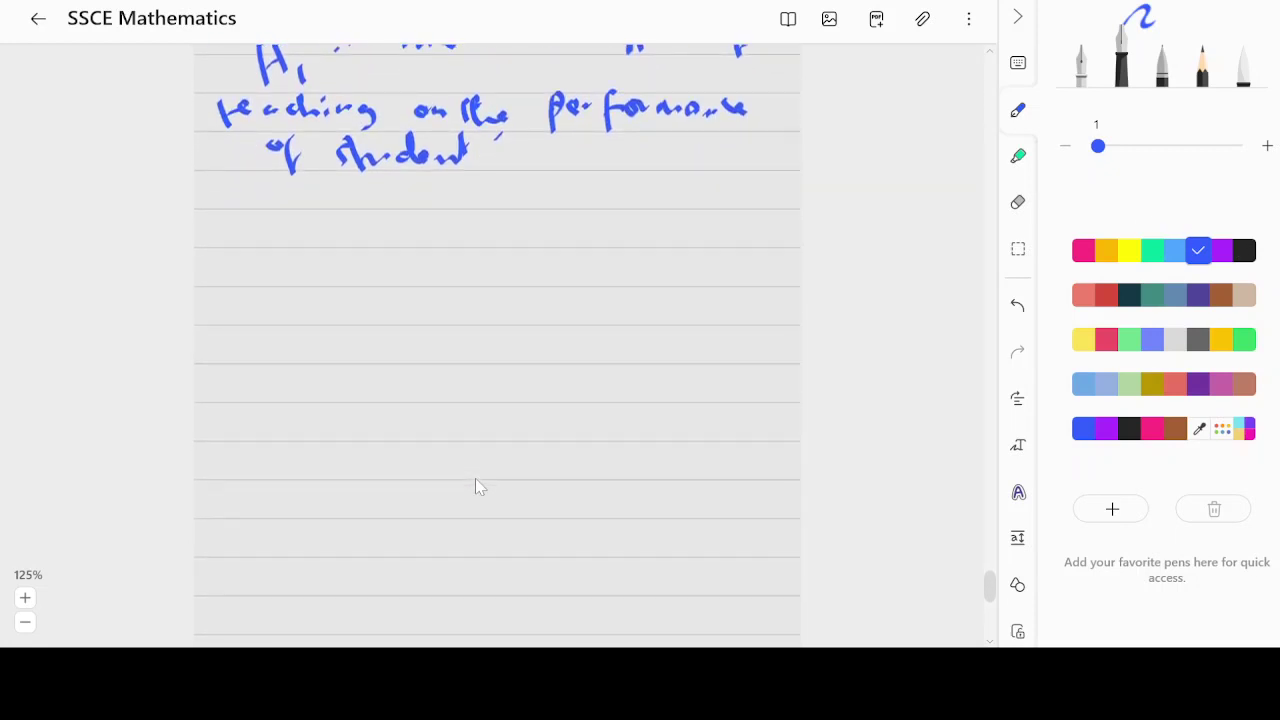
pyautogui.moveTo(252, 235); pyautogui.dragTo(268, 233)
pyautogui.moveTo(257, 243); pyautogui.dragTo(282, 244)
pyautogui.moveTo(202, 206); pyautogui.dragTo(252, 236)
pyautogui.moveTo(370, 212)
pyautogui.mouseDown()
pyautogui.moveTo(410, 252)
pyautogui.moveTo(388, 272)
pyautogui.mouseUp()
pyautogui.moveTo(430, 196); pyautogui.dragTo(491, 233)
pyautogui.moveTo(546, 206); pyautogui.dragTo(548, 243)
pyautogui.moveTo(600, 198); pyautogui.dragTo(592, 244)
pyautogui.moveTo(624, 226); pyautogui.dragTo(648, 223)
pyautogui.moveTo(680, 213); pyautogui.dragTo(674, 220)
pyautogui.moveTo(686, 192)
pyautogui.mouseDown()
pyautogui.moveTo(686, 236)
pyautogui.moveTo(716, 184)
pyautogui.mouseUp()
pyautogui.moveTo(584, 270); pyautogui.dragTo(688, 258)
pyautogui.moveTo(640, 282); pyautogui.dragTo(652, 302)
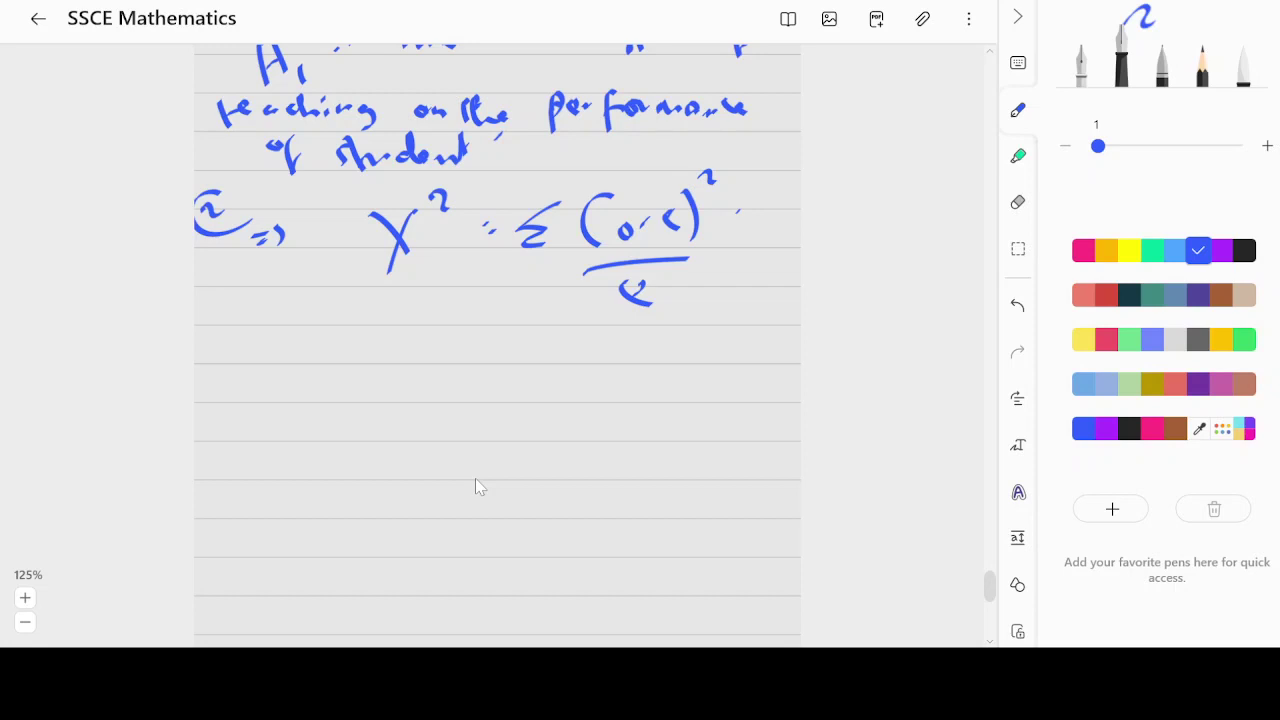
# - Write a circled (3) Decision: heading with χ² tab begun beneath it
pyautogui.moveTo(235, 337)
pyautogui.mouseDown()
pyautogui.moveTo(240, 358)
pyautogui.moveTo(262, 324)
pyautogui.mouseUp()
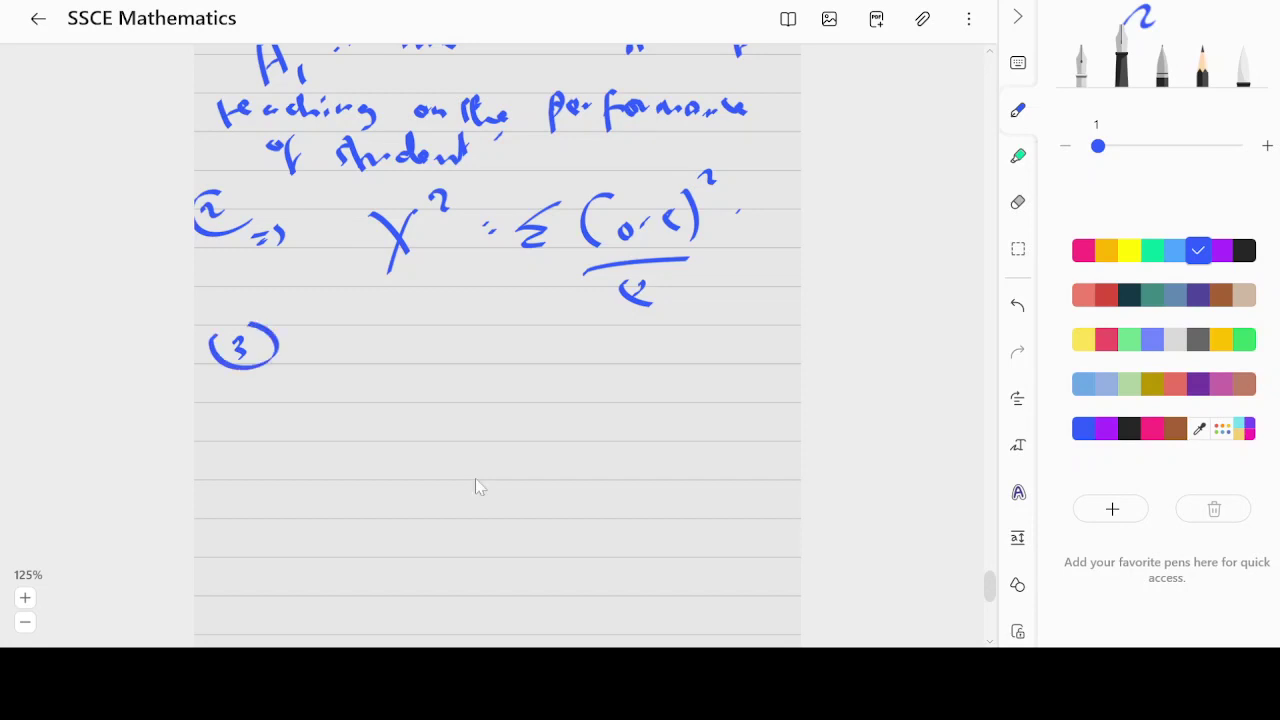
pyautogui.moveTo(329, 362)
pyautogui.mouseDown()
pyautogui.moveTo(342, 324)
pyautogui.moveTo(352, 366)
pyautogui.mouseUp()
pyautogui.moveTo(362, 350); pyautogui.dragTo(410, 354)
pyautogui.moveTo(432, 350); pyautogui.dragTo(496, 338)
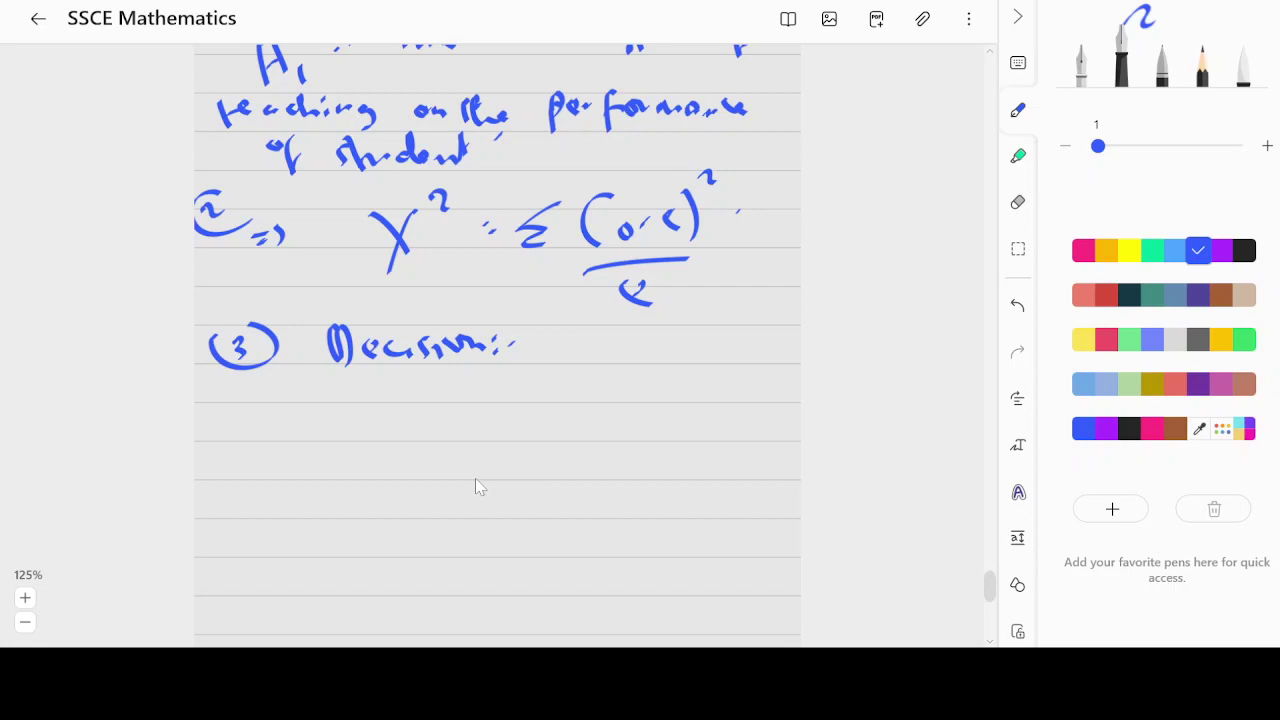
pyautogui.moveTo(305, 400)
pyautogui.mouseDown()
pyautogui.moveTo(328, 418)
pyautogui.moveTo(422, 418)
pyautogui.moveTo(388, 432)
pyautogui.mouseUp()
pyautogui.moveTo(415, 380)
pyautogui.mouseDown()
pyautogui.moveTo(444, 428)
pyautogui.moveTo(486, 420)
pyautogui.mouseUp()
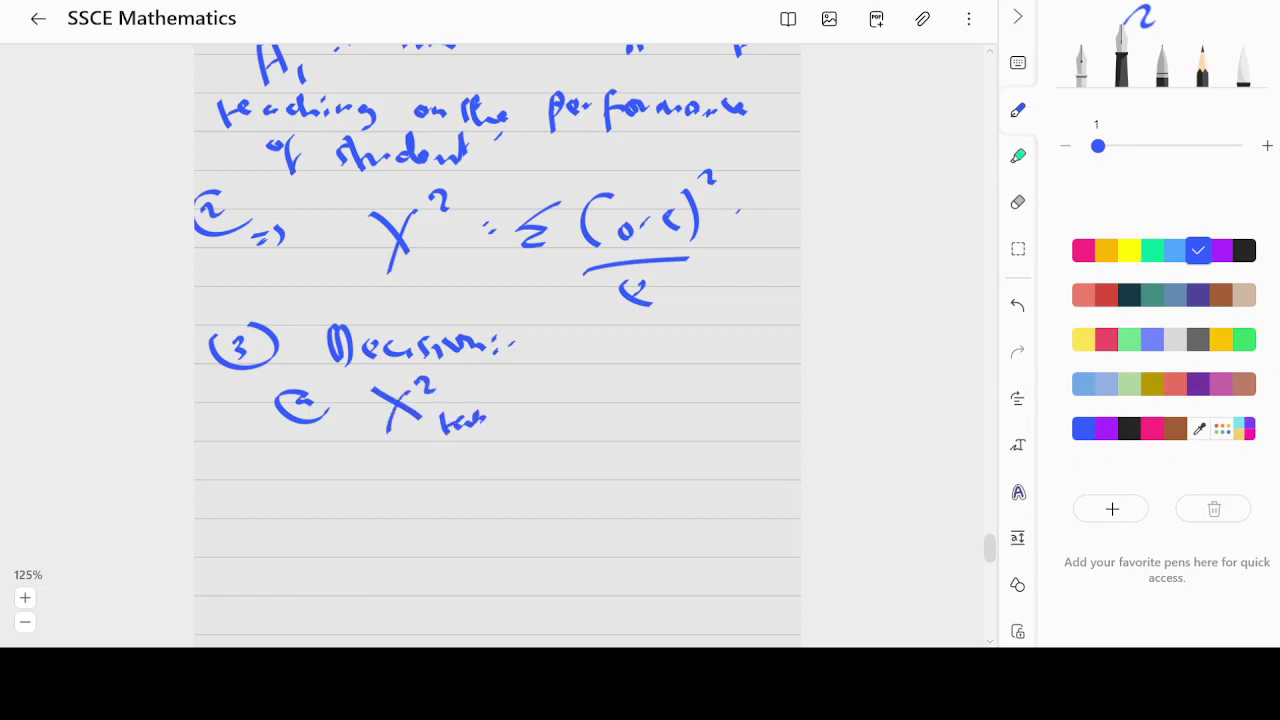
pyautogui.hotkey('alt', 'Tab')
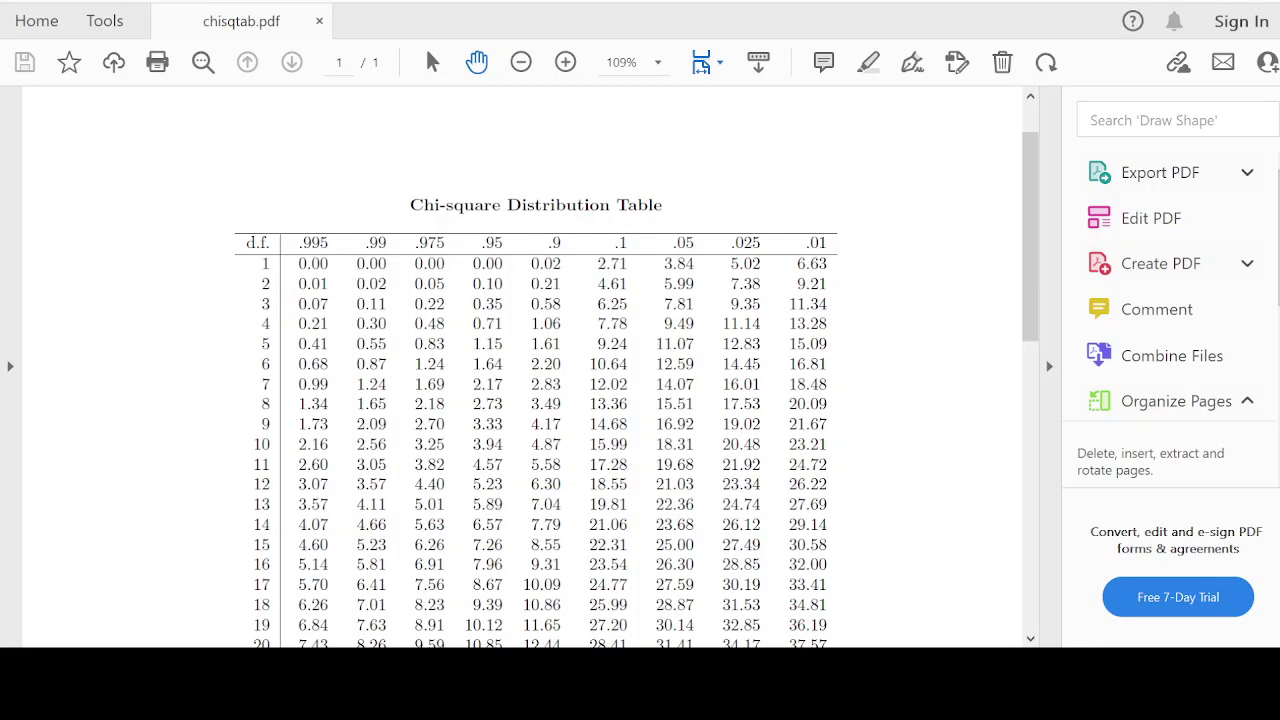
pyautogui.scroll(-1, 540, 421)
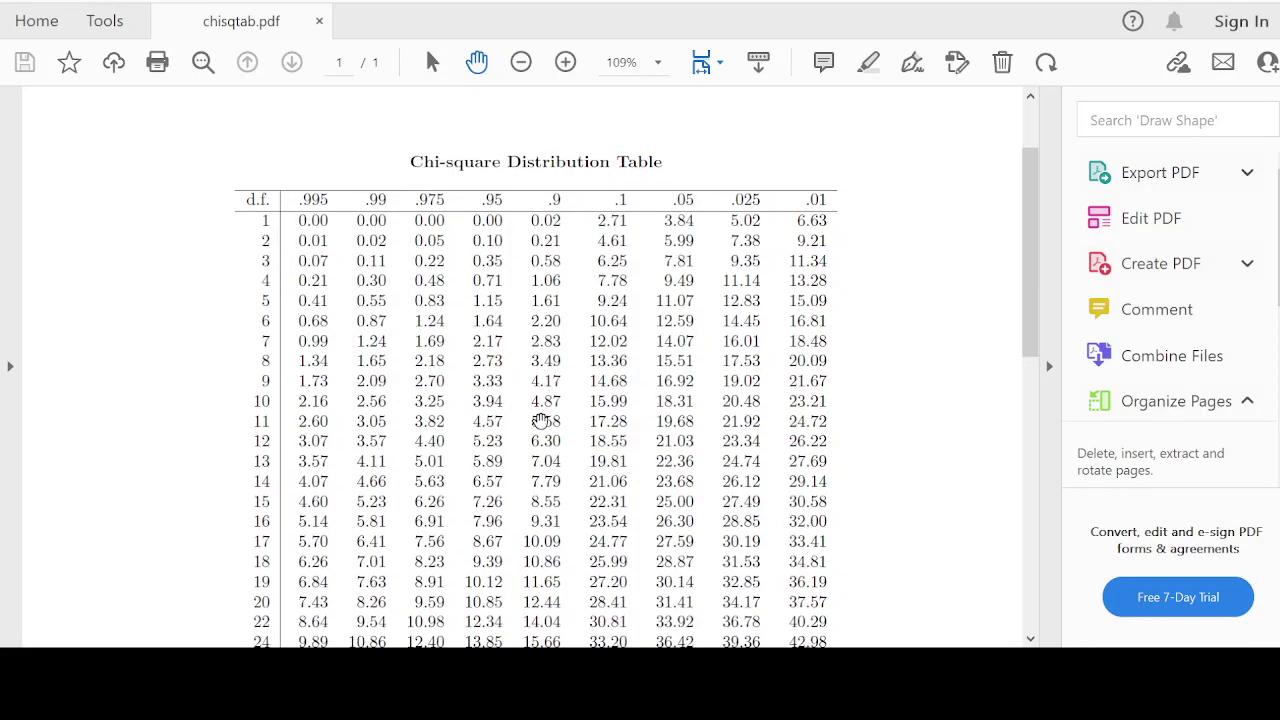
pyautogui.scroll(-1, 540, 421)
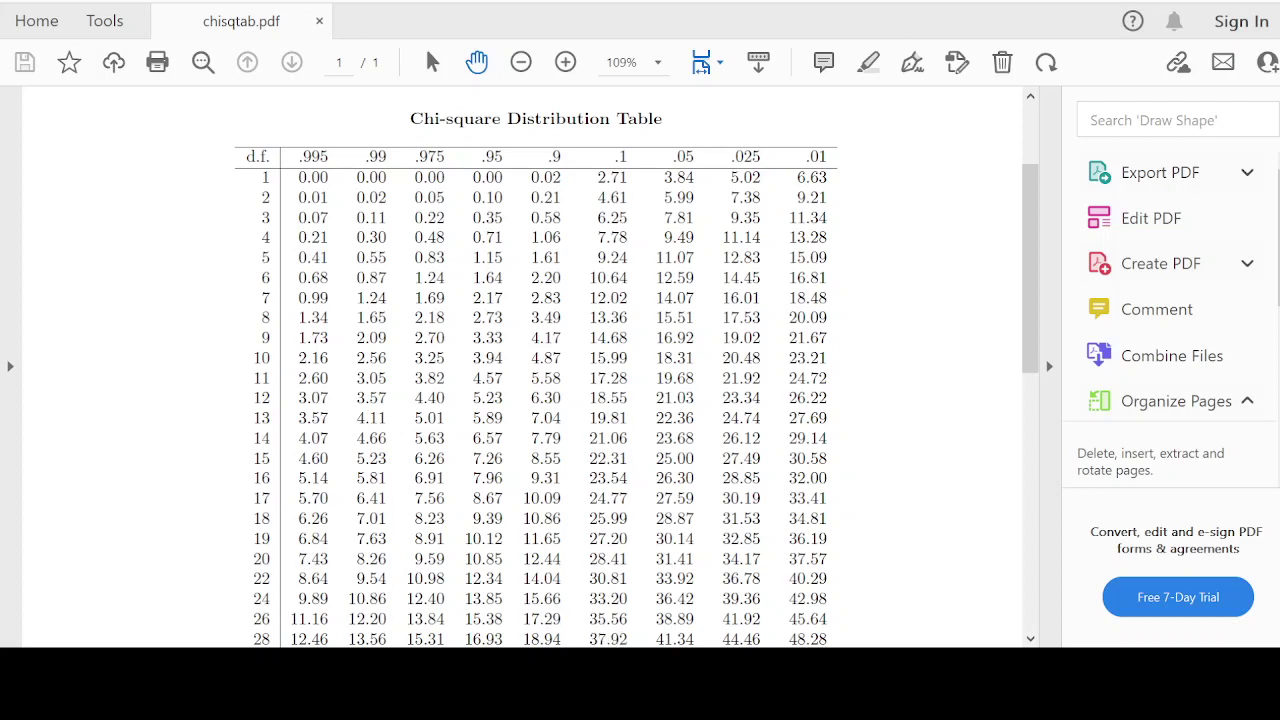
pyautogui.hotkey('alt', 'Tab')
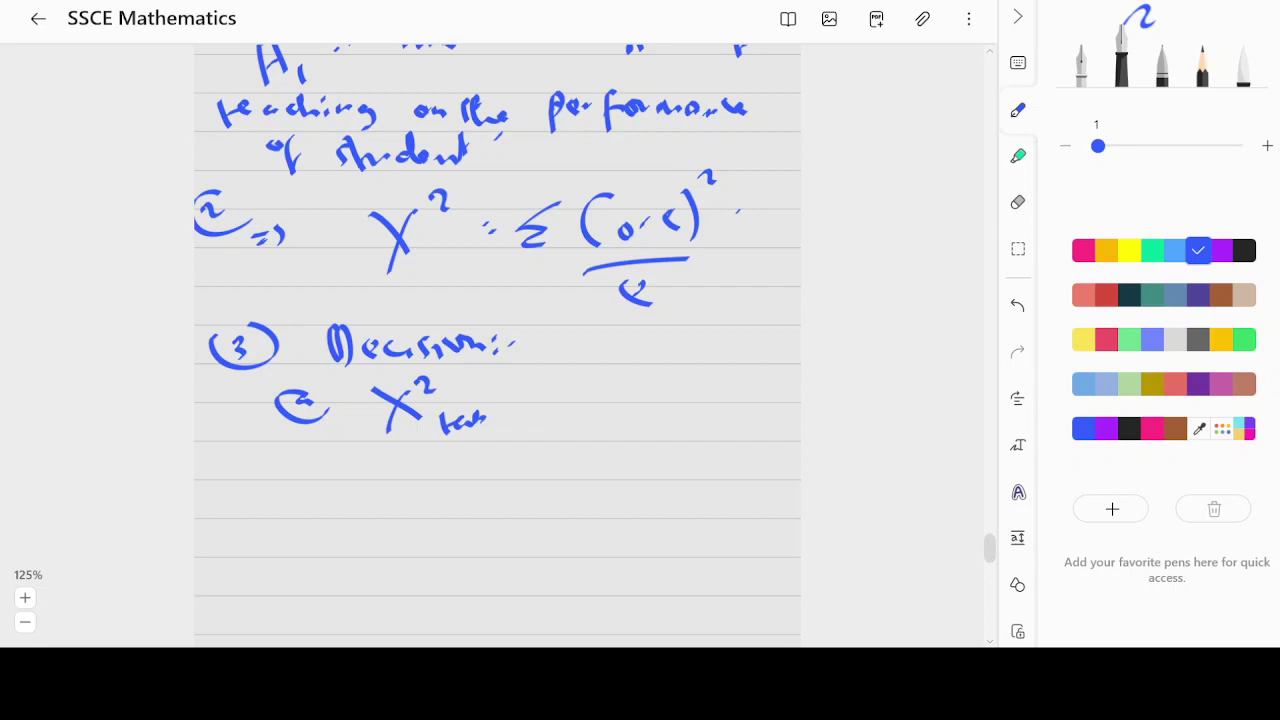
# - Write the degrees of freedom df = (r−1) × (c−1) under the χ² tab line
pyautogui.moveTo(290, 452)
pyautogui.mouseDown()
pyautogui.moveTo(314, 486)
pyautogui.moveTo(346, 462)
pyautogui.moveTo(446, 459)
pyautogui.mouseUp()
pyautogui.moveTo(458, 454); pyautogui.dragTo(462, 470)
pyautogui.moveTo(396, 446); pyautogui.dragTo(392, 476)
pyautogui.moveTo(480, 440)
pyautogui.mouseDown()
pyautogui.moveTo(490, 478)
pyautogui.moveTo(536, 472)
pyautogui.mouseUp()
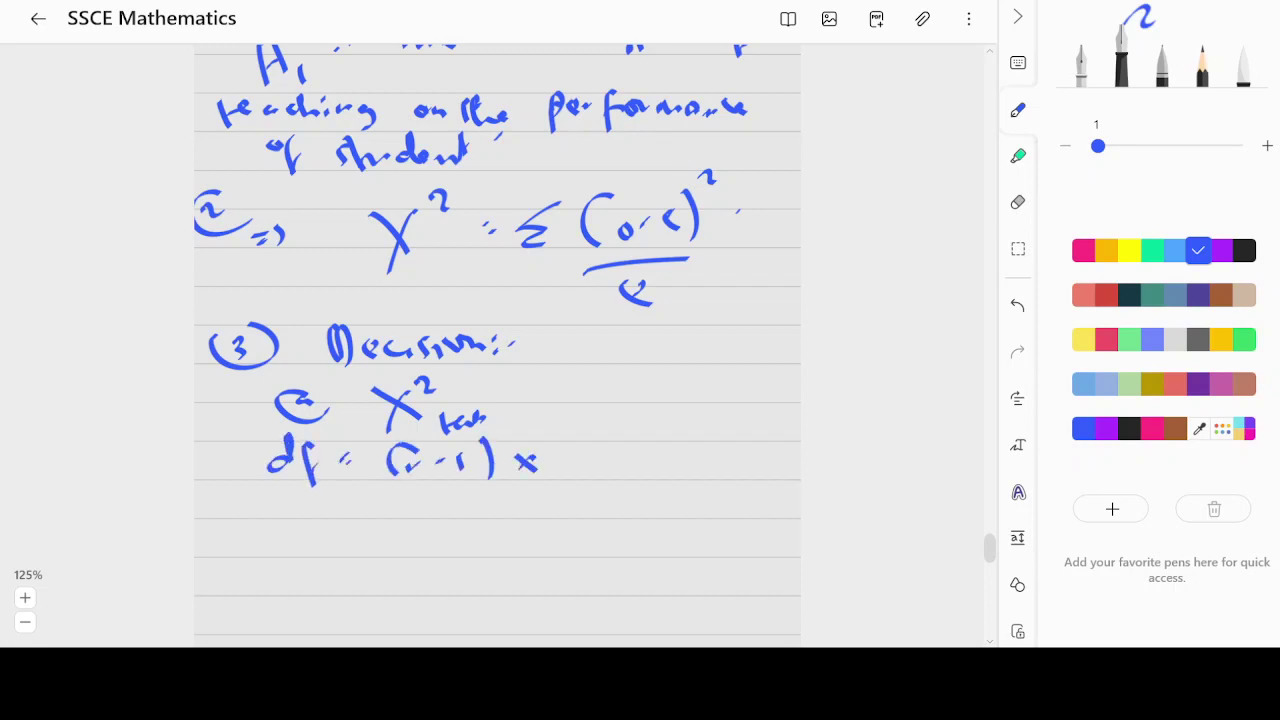
pyautogui.moveTo(604, 450)
pyautogui.mouseDown()
pyautogui.moveTo(602, 464)
pyautogui.moveTo(623, 456)
pyautogui.mouseUp()
pyautogui.moveTo(640, 444); pyautogui.dragTo(643, 468)
pyautogui.moveTo(580, 434); pyautogui.dragTo(575, 474)
pyautogui.moveTo(674, 430); pyautogui.dragTo(682, 476)
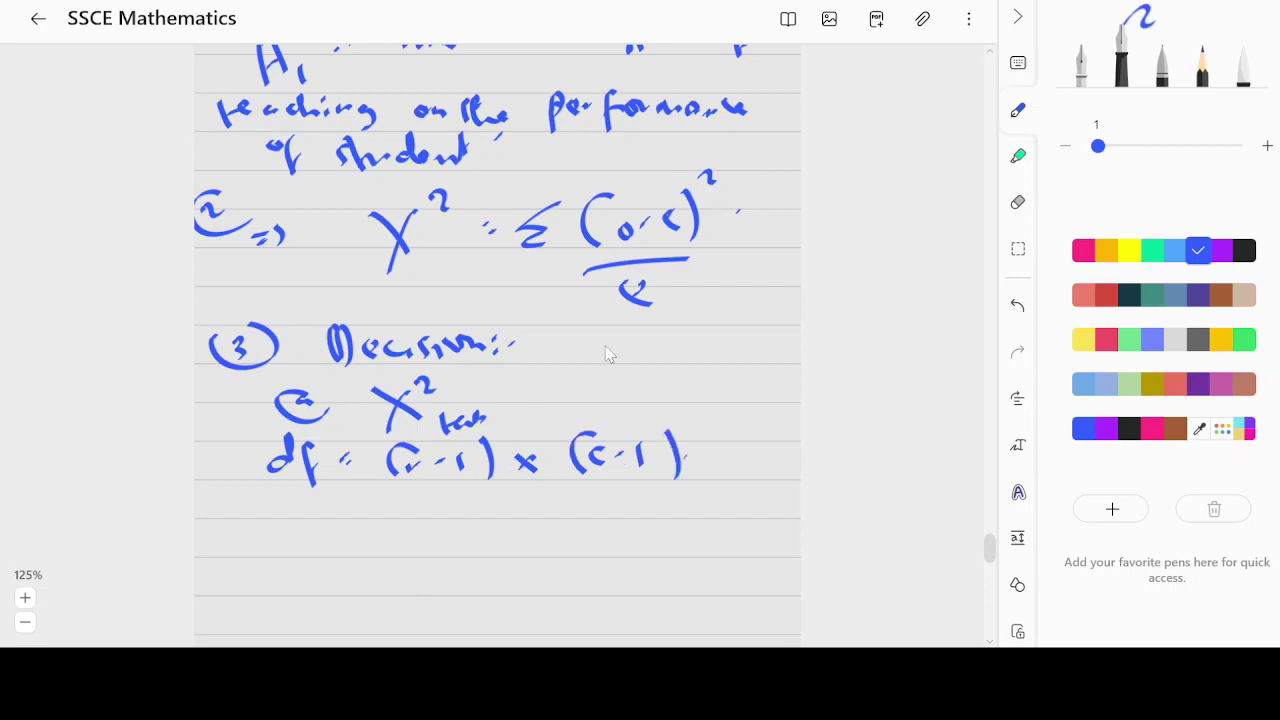
# - Write the comparison χ²cal > χ²tab. below the df line
pyautogui.scroll(-2, 605, 352)
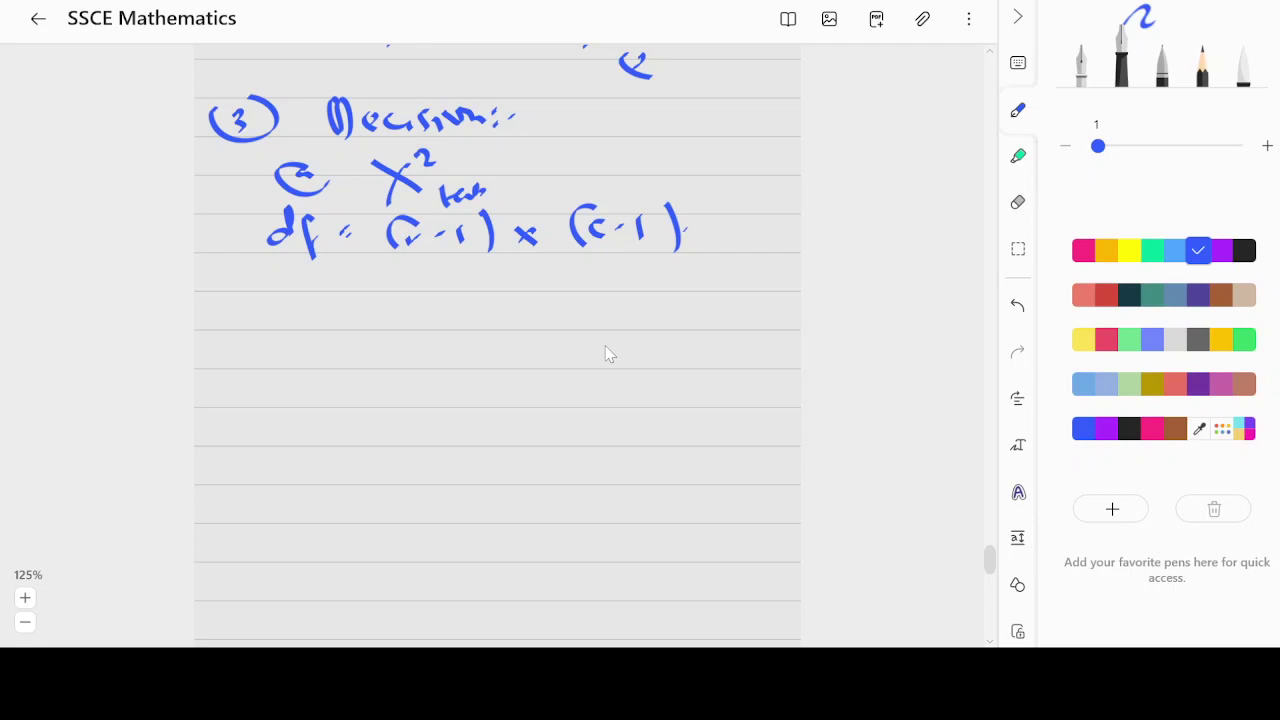
pyautogui.moveTo(318, 290)
pyautogui.mouseDown()
pyautogui.moveTo(352, 326)
pyautogui.moveTo(330, 344)
pyautogui.mouseUp()
pyautogui.moveTo(344, 278)
pyautogui.mouseDown()
pyautogui.moveTo(402, 338)
pyautogui.moveTo(422, 330)
pyautogui.mouseUp()
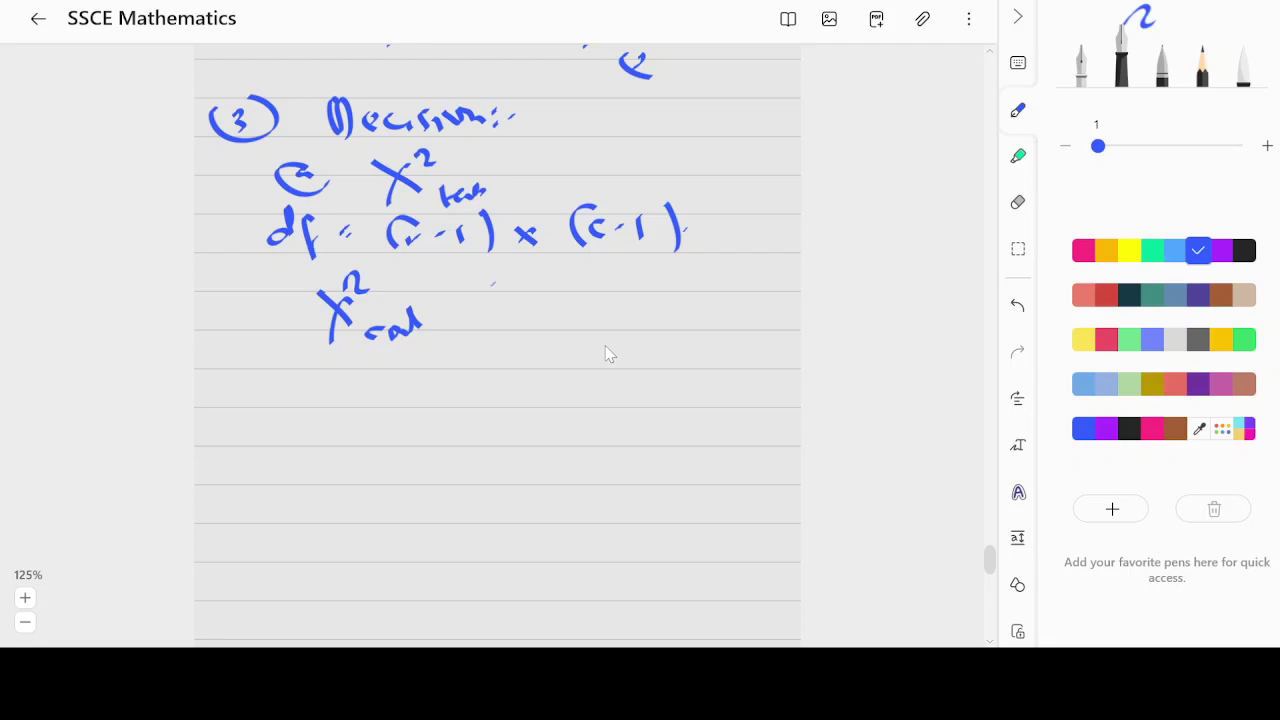
pyautogui.moveTo(480, 288); pyautogui.dragTo(468, 326)
pyautogui.moveTo(548, 286); pyautogui.dragTo(574, 304)
pyautogui.moveTo(590, 288)
pyautogui.mouseDown()
pyautogui.moveTo(566, 328)
pyautogui.moveTo(606, 288)
pyautogui.moveTo(618, 330)
pyautogui.moveTo(634, 316)
pyautogui.mouseUp()
pyautogui.moveTo(628, 322); pyautogui.dragTo(662, 326)
pyautogui.click(698, 298)
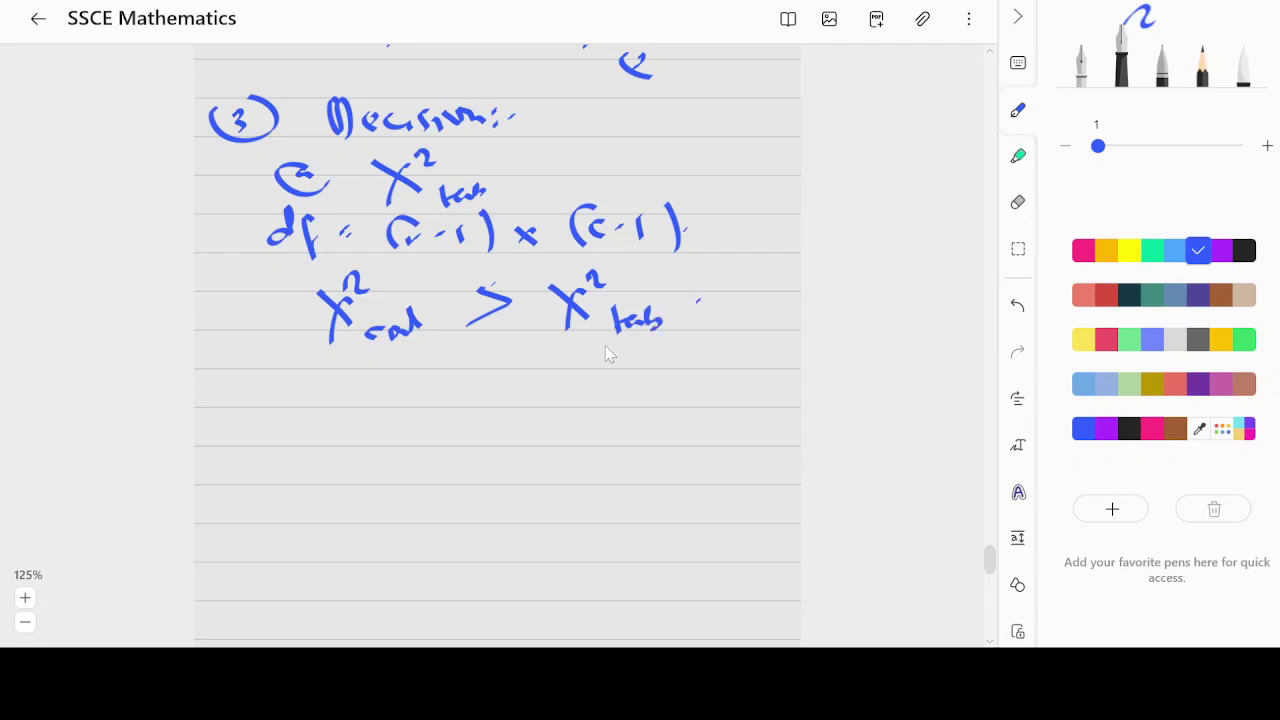
# - Write 'Reject H₀, Otherwise accept' beneath the comparison
pyautogui.moveTo(300, 366)
pyautogui.mouseDown()
pyautogui.moveTo(300, 396)
pyautogui.moveTo(316, 394)
pyautogui.mouseUp()
pyautogui.moveTo(318, 380)
pyautogui.mouseDown()
pyautogui.moveTo(352, 386)
pyautogui.moveTo(354, 404)
pyautogui.mouseUp()
pyautogui.moveTo(382, 368)
pyautogui.mouseDown()
pyautogui.moveTo(372, 384)
pyautogui.moveTo(422, 386)
pyautogui.mouseUp()
pyautogui.moveTo(476, 352)
pyautogui.mouseDown()
pyautogui.moveTo(474, 398)
pyautogui.moveTo(496, 396)
pyautogui.mouseUp()
pyautogui.moveTo(480, 386); pyautogui.dragTo(530, 392)
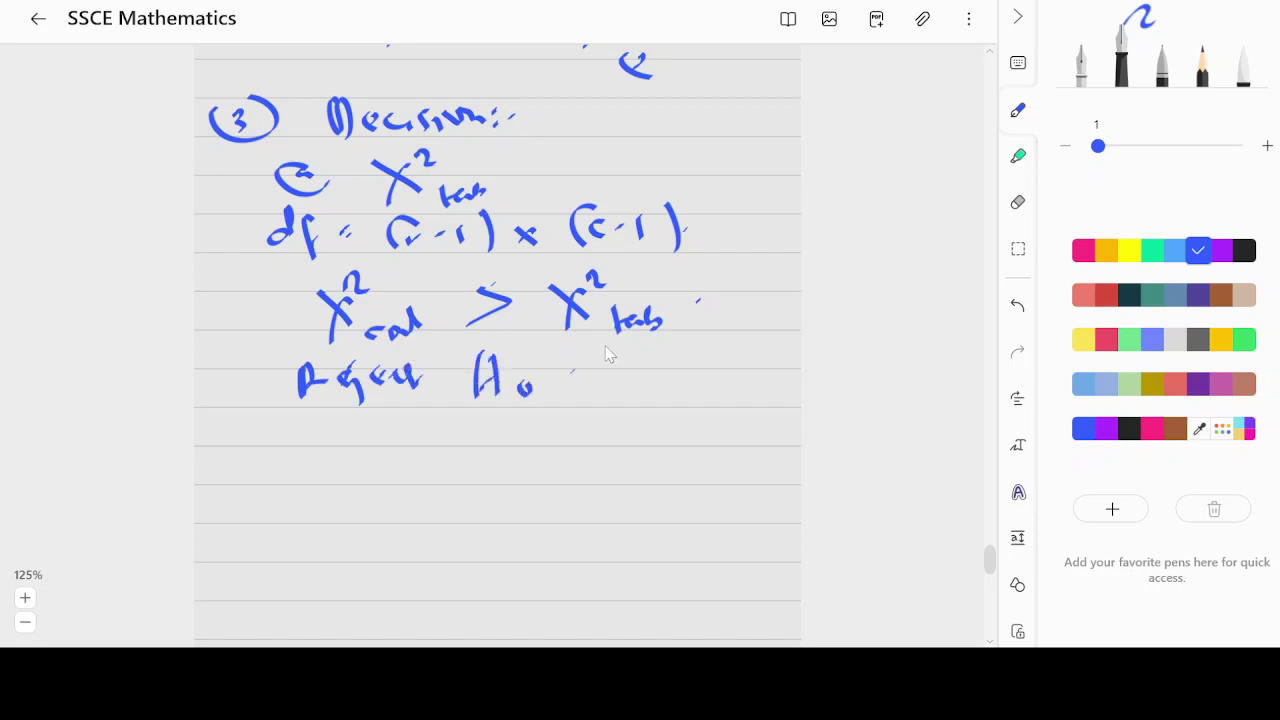
pyautogui.moveTo(605, 352)
pyautogui.mouseDown()
pyautogui.moveTo(664, 388)
pyautogui.moveTo(776, 364)
pyautogui.mouseUp()
pyautogui.moveTo(644, 354); pyautogui.dragTo(662, 350)
pyautogui.moveTo(368, 428)
pyautogui.mouseDown()
pyautogui.moveTo(350, 432)
pyautogui.moveTo(372, 438)
pyautogui.mouseUp()
pyautogui.moveTo(392, 424)
pyautogui.mouseDown()
pyautogui.moveTo(380, 436)
pyautogui.moveTo(398, 436)
pyautogui.mouseUp()
pyautogui.moveTo(422, 428); pyautogui.dragTo(470, 440)
pyautogui.moveTo(472, 420); pyautogui.dragTo(490, 416)
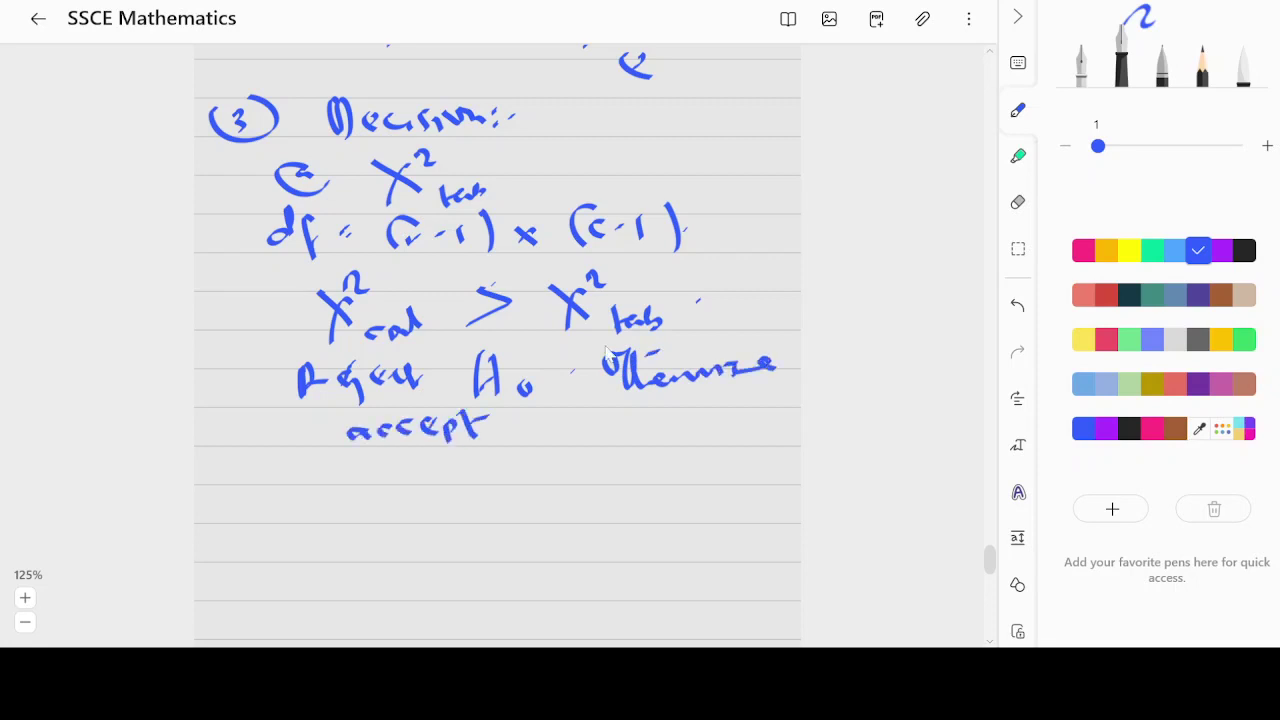
pyautogui.scroll(-1, 606, 352)
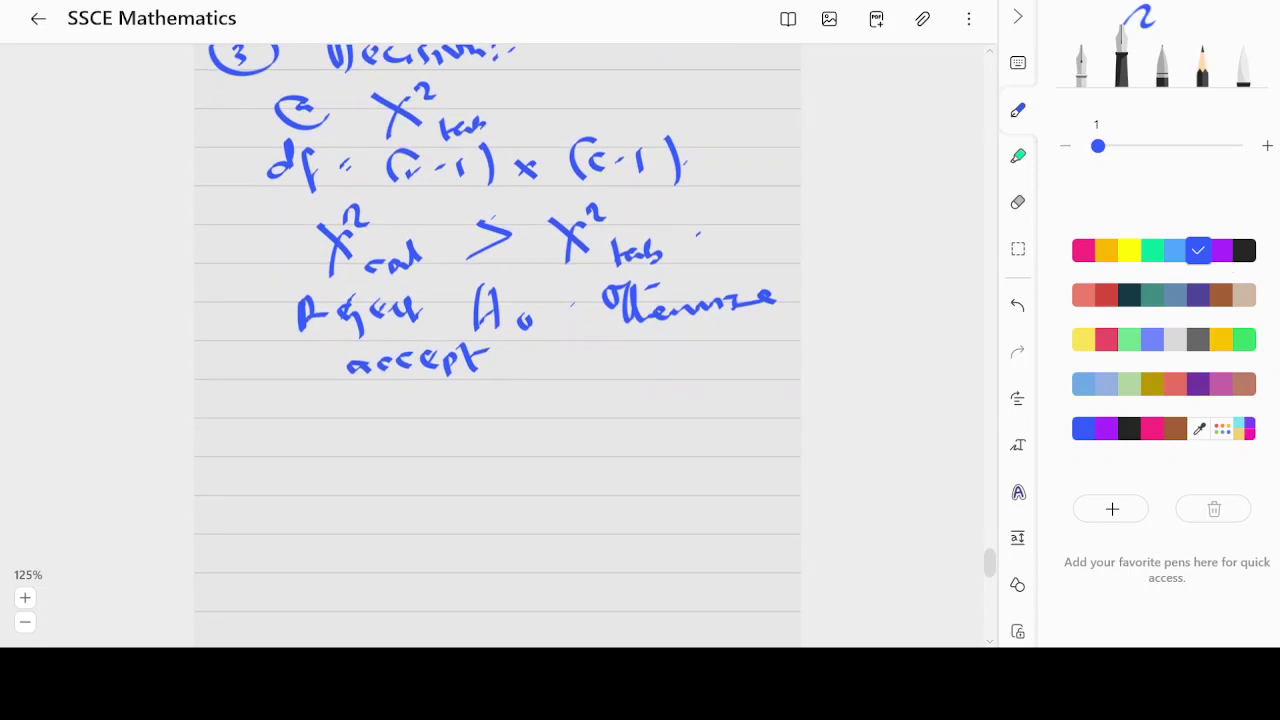
# - Switch to black ink and write the (b) p-values. label
pyautogui.click(1245, 252)
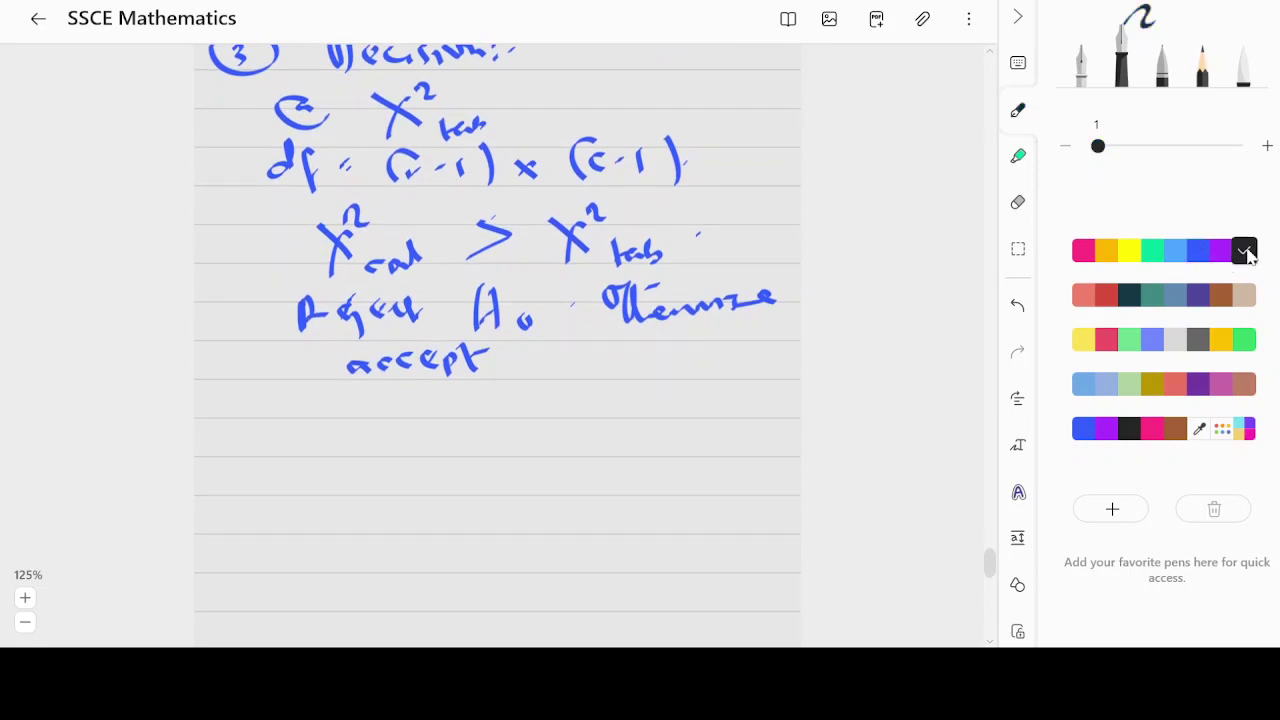
pyautogui.moveTo(246, 400); pyautogui.dragTo(244, 436)
pyautogui.moveTo(262, 400)
pyautogui.mouseDown()
pyautogui.moveTo(270, 434)
pyautogui.moveTo(288, 436)
pyautogui.mouseUp()
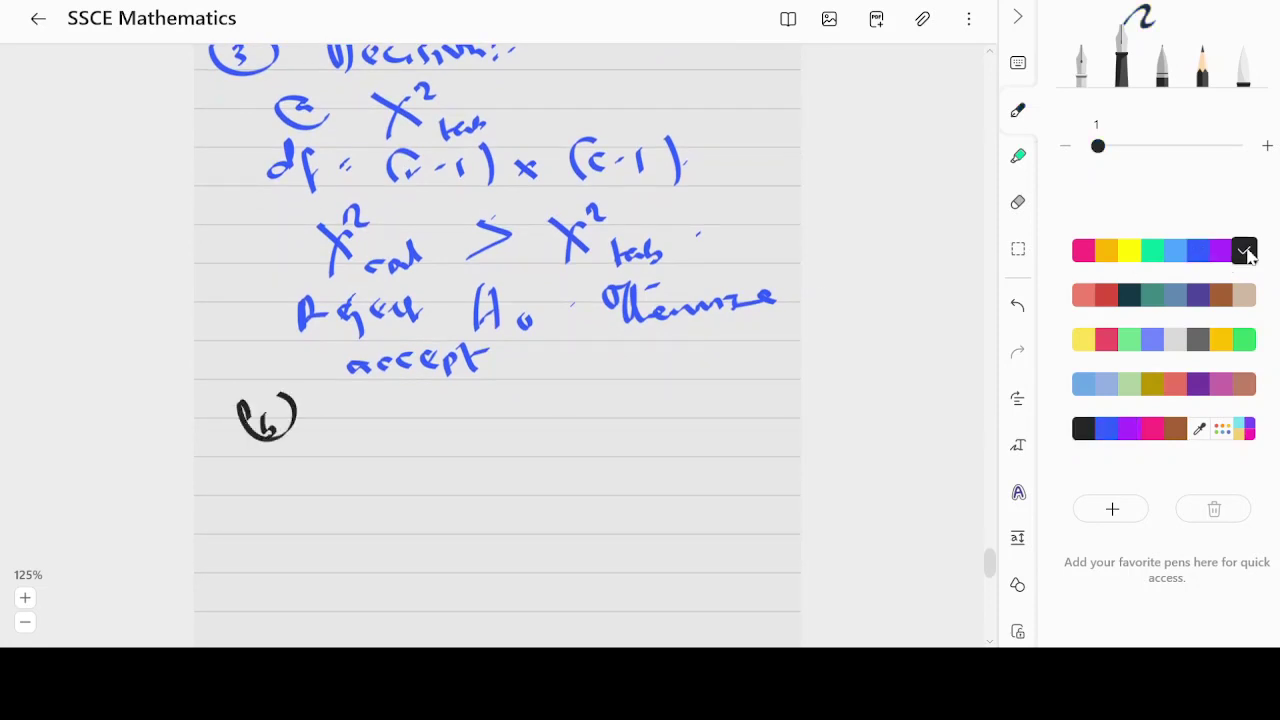
pyautogui.moveTo(370, 406)
pyautogui.mouseDown()
pyautogui.moveTo(372, 436)
pyautogui.moveTo(470, 390)
pyautogui.moveTo(520, 410)
pyautogui.mouseUp()
pyautogui.click(548, 396)
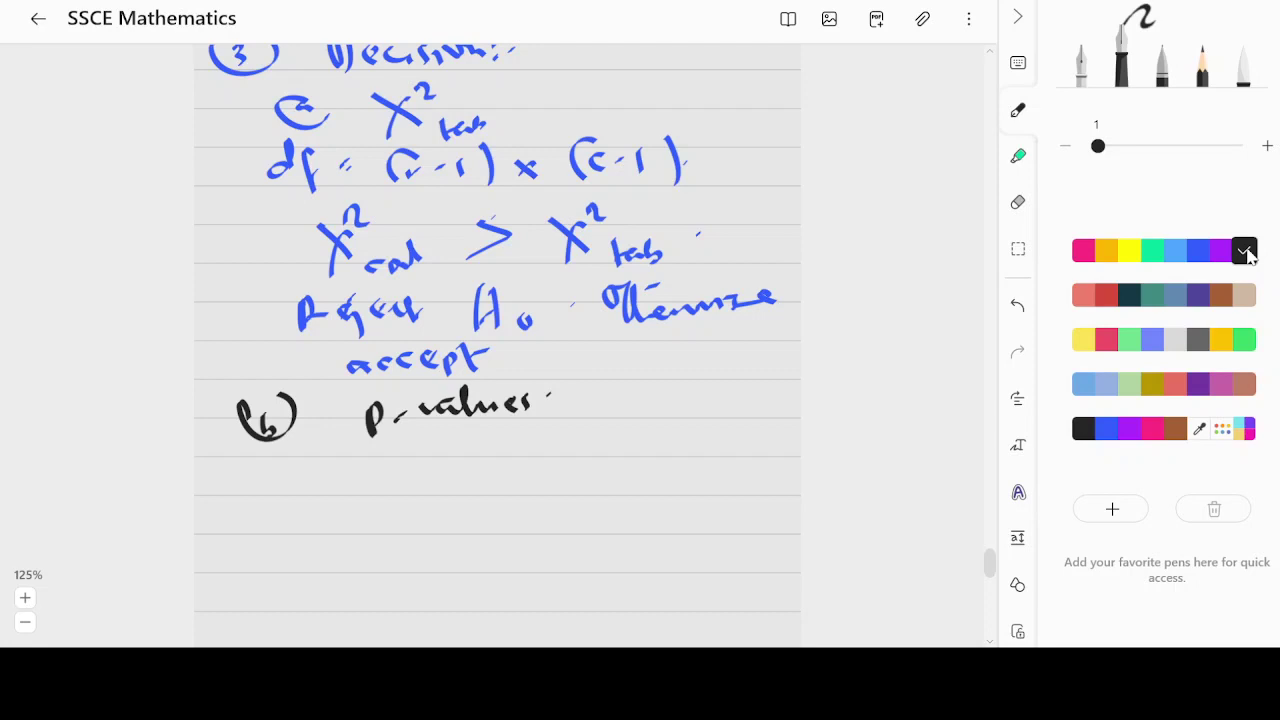
# - Write the rule P-value < α-level (0.05) on the next line
pyautogui.moveTo(371, 462)
pyautogui.mouseDown()
pyautogui.moveTo(372, 492)
pyautogui.moveTo(402, 481)
pyautogui.mouseUp()
pyautogui.moveTo(413, 473)
pyautogui.mouseDown()
pyautogui.moveTo(460, 458)
pyautogui.moveTo(500, 474)
pyautogui.moveTo(562, 452)
pyautogui.moveTo(573, 478)
pyautogui.mouseUp()
pyautogui.moveTo(644, 452); pyautogui.dragTo(646, 470)
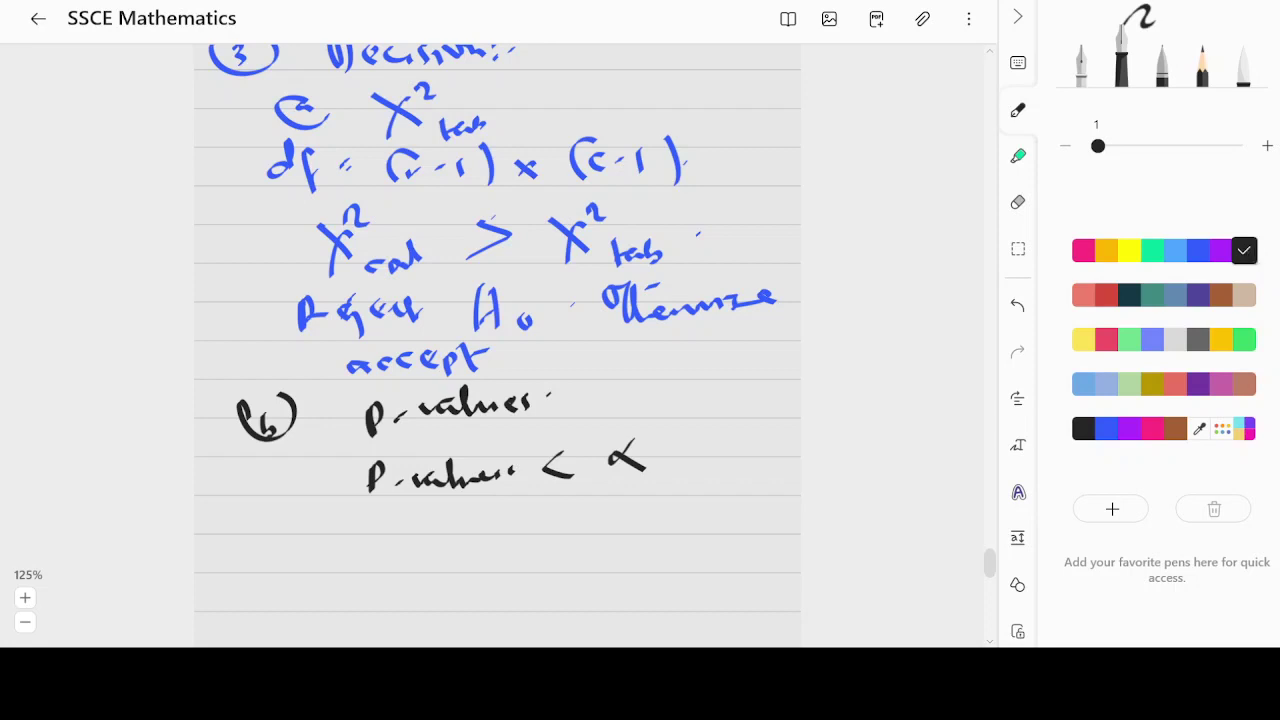
pyautogui.moveTo(662, 452); pyautogui.dragTo(678, 450)
pyautogui.moveTo(684, 458); pyautogui.dragTo(720, 450)
pyautogui.moveTo(726, 444)
pyautogui.mouseDown()
pyautogui.moveTo(736, 452)
pyautogui.moveTo(758, 424)
pyautogui.mouseUp()
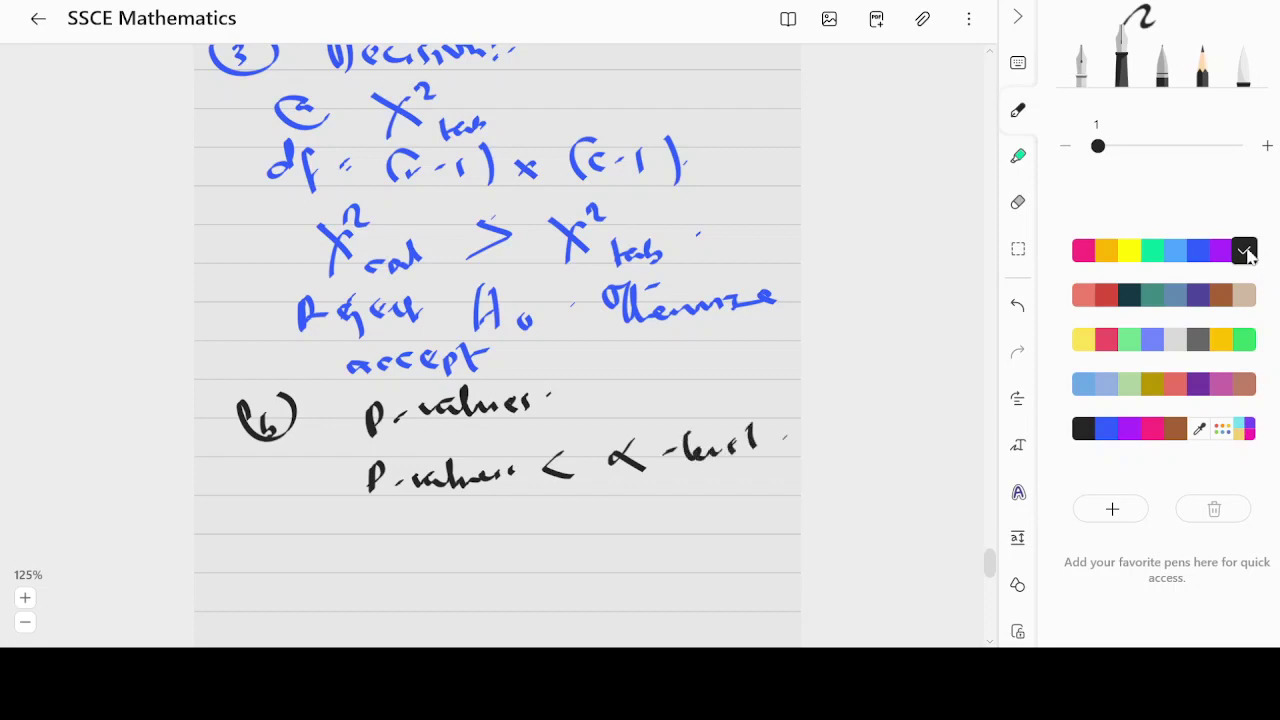
pyautogui.moveTo(650, 482)
pyautogui.mouseDown()
pyautogui.moveTo(638, 512)
pyautogui.moveTo(700, 482)
pyautogui.moveTo(720, 494)
pyautogui.mouseUp()
pyautogui.moveTo(742, 458); pyautogui.dragTo(750, 505)
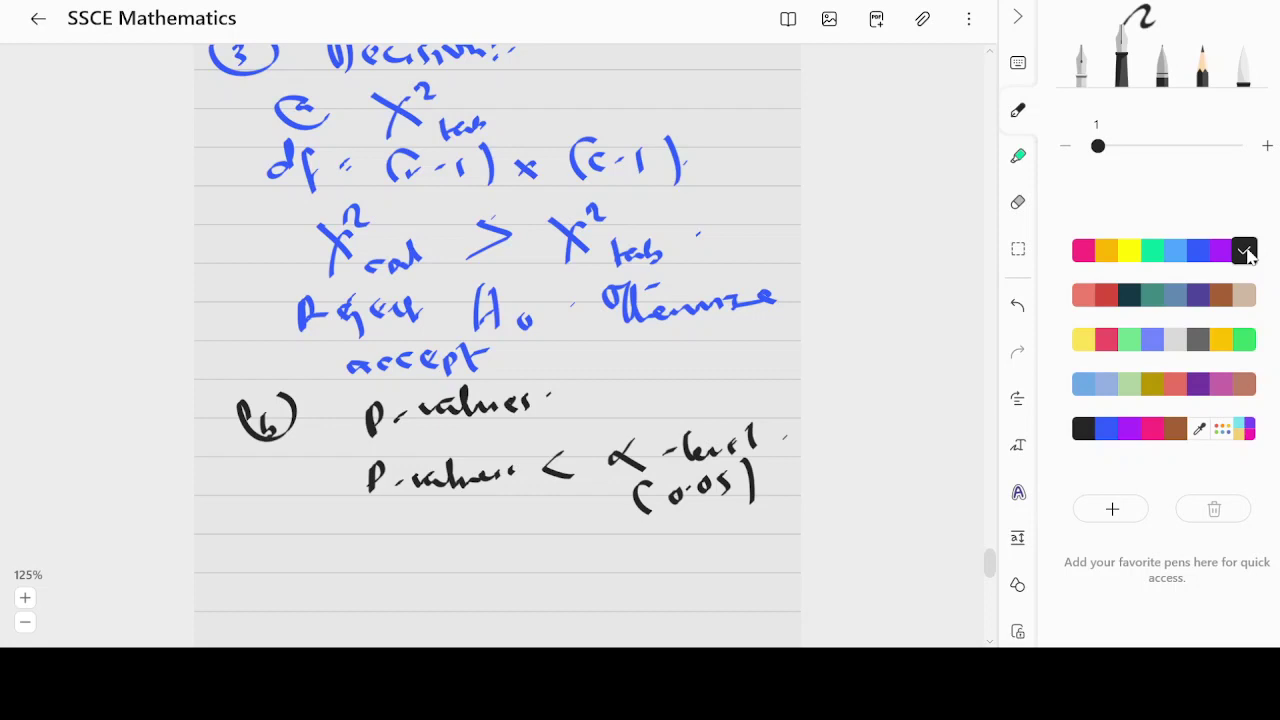
# - Write 'Reject H₀, Otherwise accept H₀' below the p-value rule
pyautogui.moveTo(304, 522)
pyautogui.mouseDown()
pyautogui.moveTo(304, 550)
pyautogui.moveTo(320, 550)
pyautogui.mouseUp()
pyautogui.moveTo(334, 528)
pyautogui.mouseDown()
pyautogui.moveTo(350, 558)
pyautogui.moveTo(350, 534)
pyautogui.mouseUp()
pyautogui.moveTo(362, 526); pyautogui.dragTo(410, 540)
pyautogui.moveTo(460, 508)
pyautogui.mouseDown()
pyautogui.moveTo(462, 544)
pyautogui.moveTo(476, 548)
pyautogui.mouseUp()
pyautogui.moveTo(480, 532); pyautogui.dragTo(504, 528)
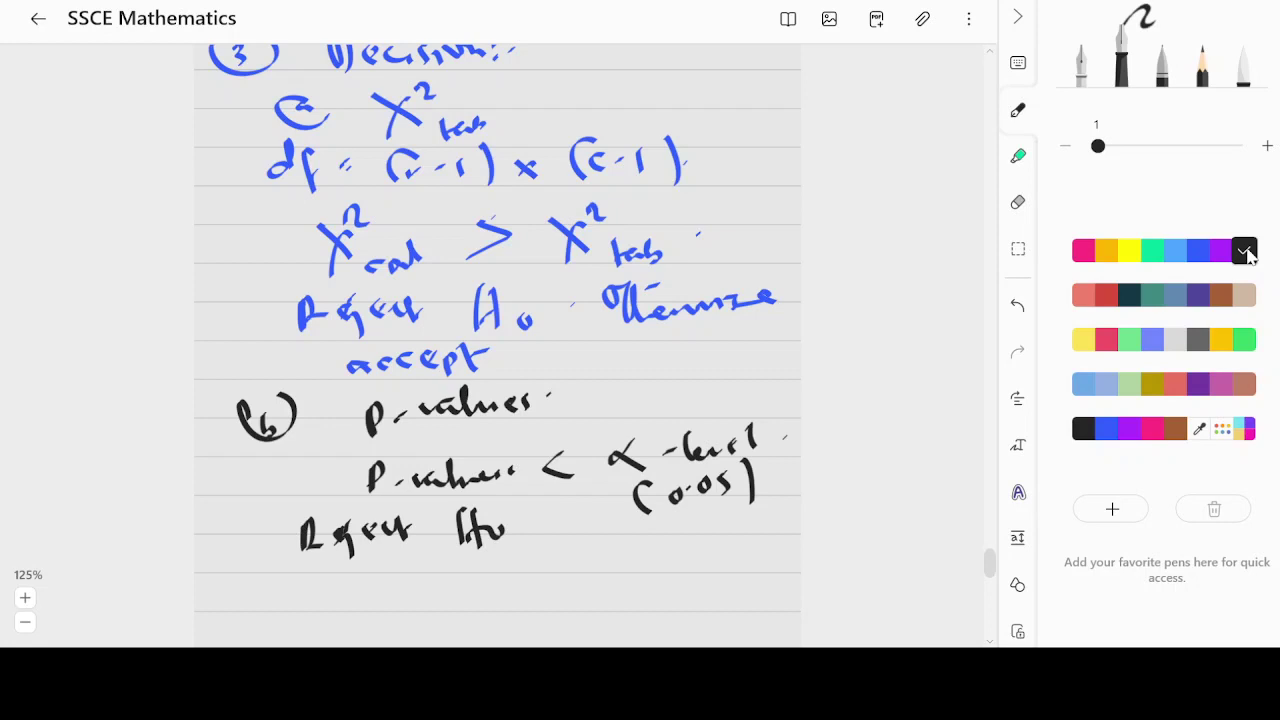
pyautogui.moveTo(564, 516); pyautogui.dragTo(580, 532)
pyautogui.moveTo(592, 506)
pyautogui.mouseDown()
pyautogui.moveTo(600, 534)
pyautogui.moveTo(654, 530)
pyautogui.mouseUp()
pyautogui.moveTo(650, 530); pyautogui.dragTo(712, 514)
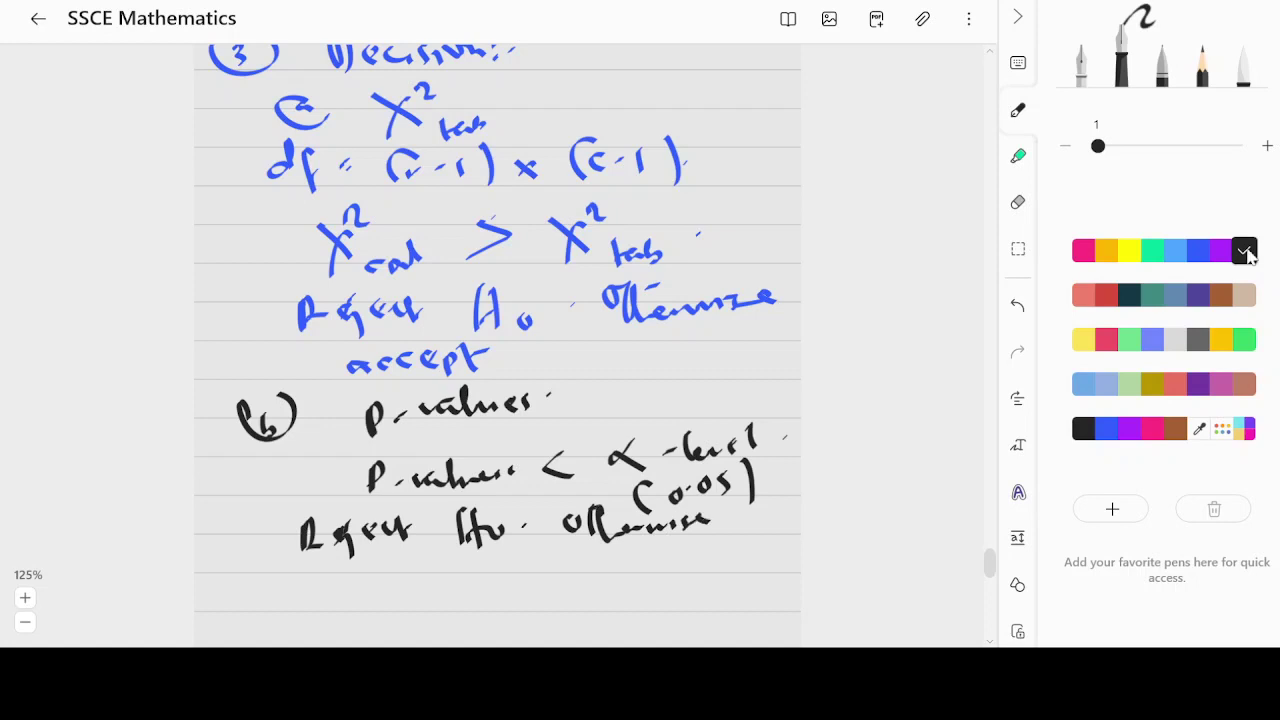
pyautogui.moveTo(422, 566); pyautogui.dragTo(446, 580)
pyautogui.moveTo(454, 566)
pyautogui.mouseDown()
pyautogui.moveTo(484, 588)
pyautogui.moveTo(496, 560)
pyautogui.mouseUp()
pyautogui.moveTo(482, 552)
pyautogui.mouseDown()
pyautogui.moveTo(500, 548)
pyautogui.moveTo(548, 588)
pyautogui.mouseUp()
pyautogui.moveTo(558, 546)
pyautogui.mouseDown()
pyautogui.moveTo(562, 588)
pyautogui.moveTo(592, 568)
pyautogui.mouseUp()
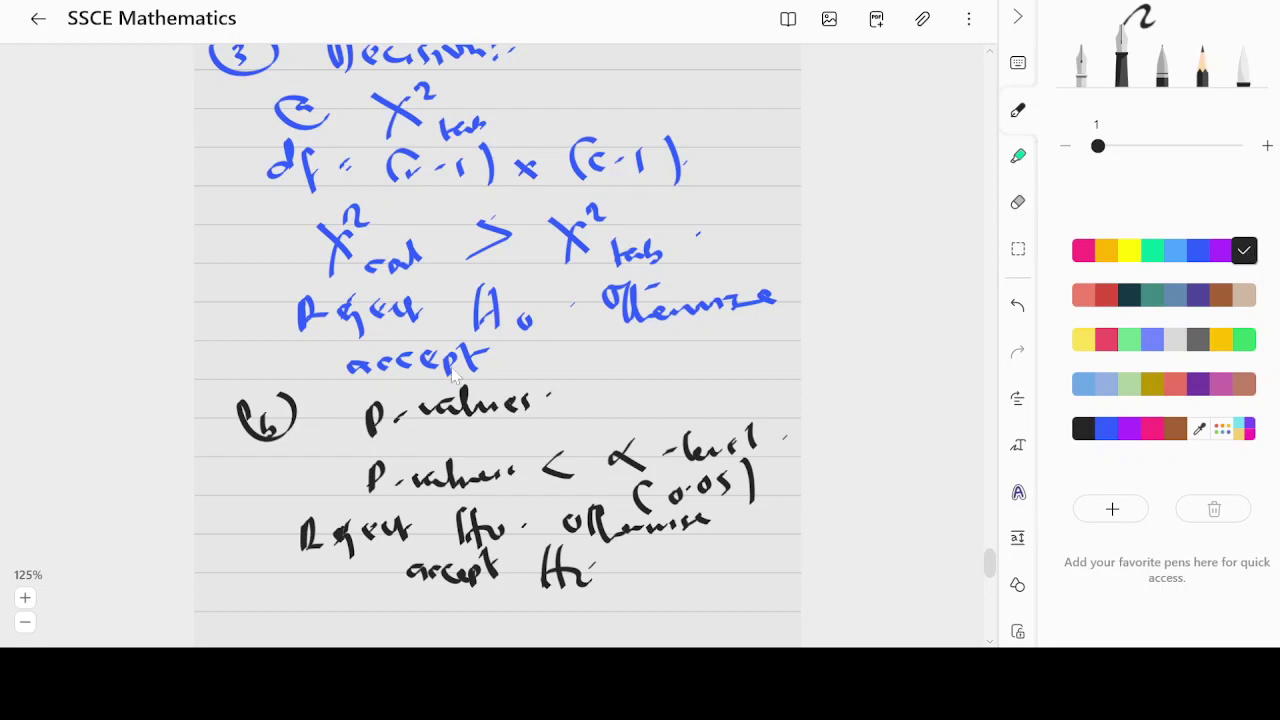
# - Box-select the Student/Pass/Fail observed-counts table and copy it
pyautogui.scroll(-5, 451, 375)
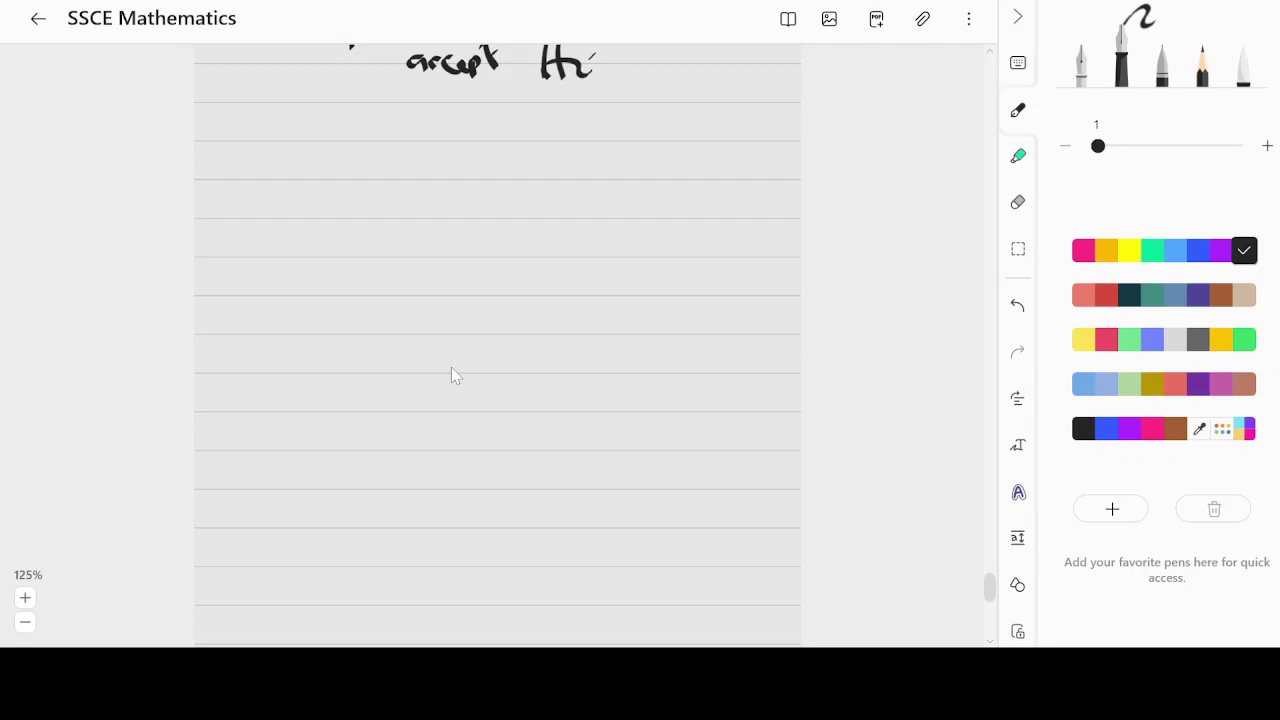
pyautogui.scroll(1, 451, 368)
pyautogui.scroll(1, 451, 368)
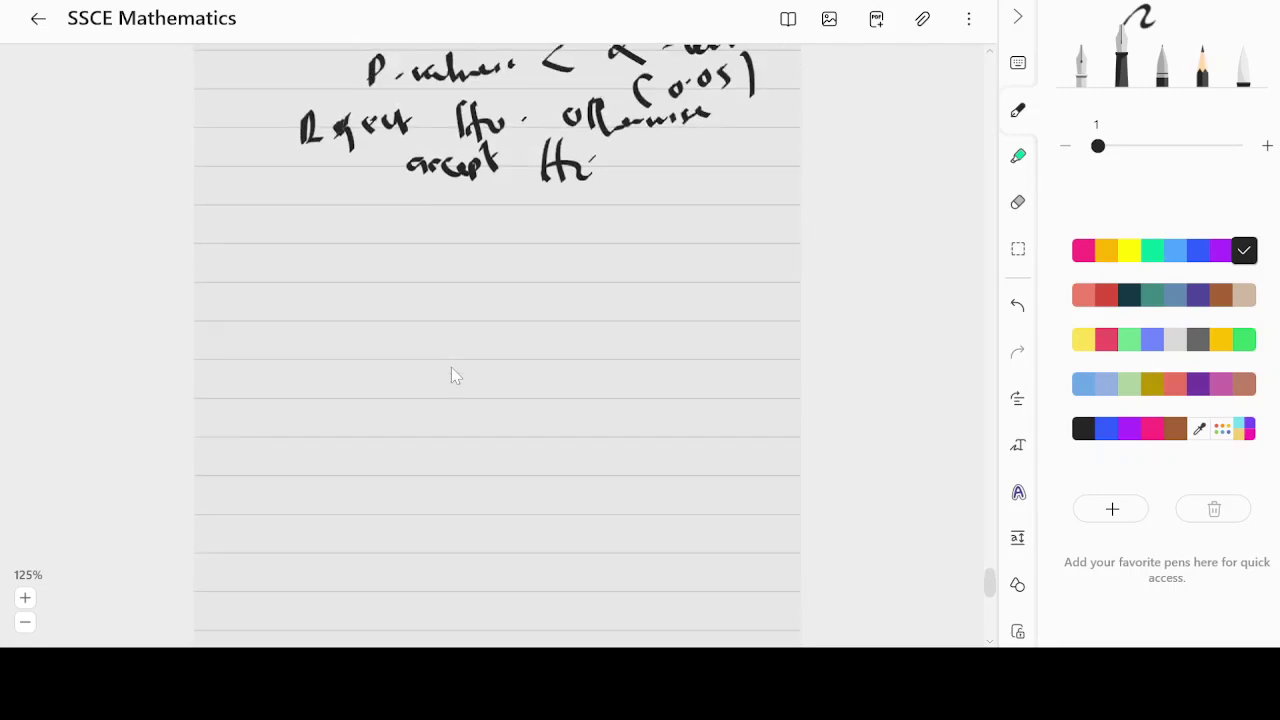
pyautogui.scroll(1, 451, 368)
pyautogui.scroll(1, 451, 368)
pyautogui.scroll(5, 452, 491)
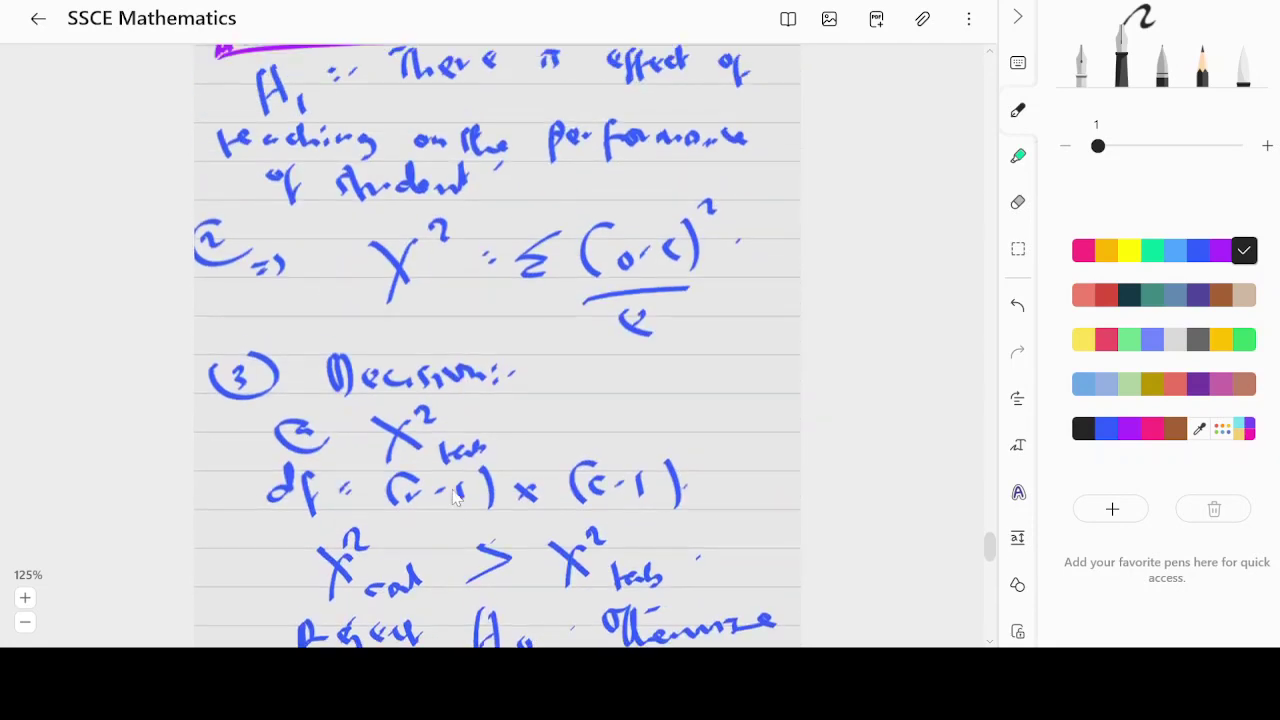
pyautogui.scroll(5, 452, 491)
pyautogui.scroll(3, 453, 497)
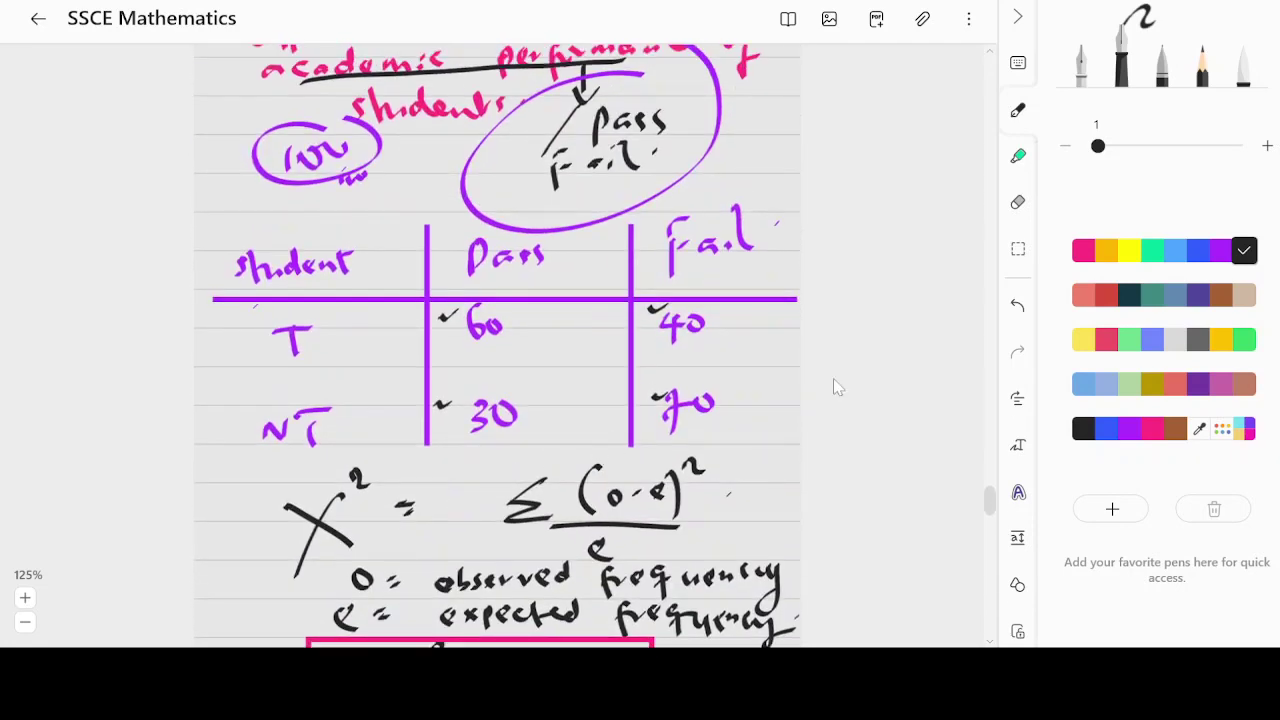
pyautogui.click(1019, 250)
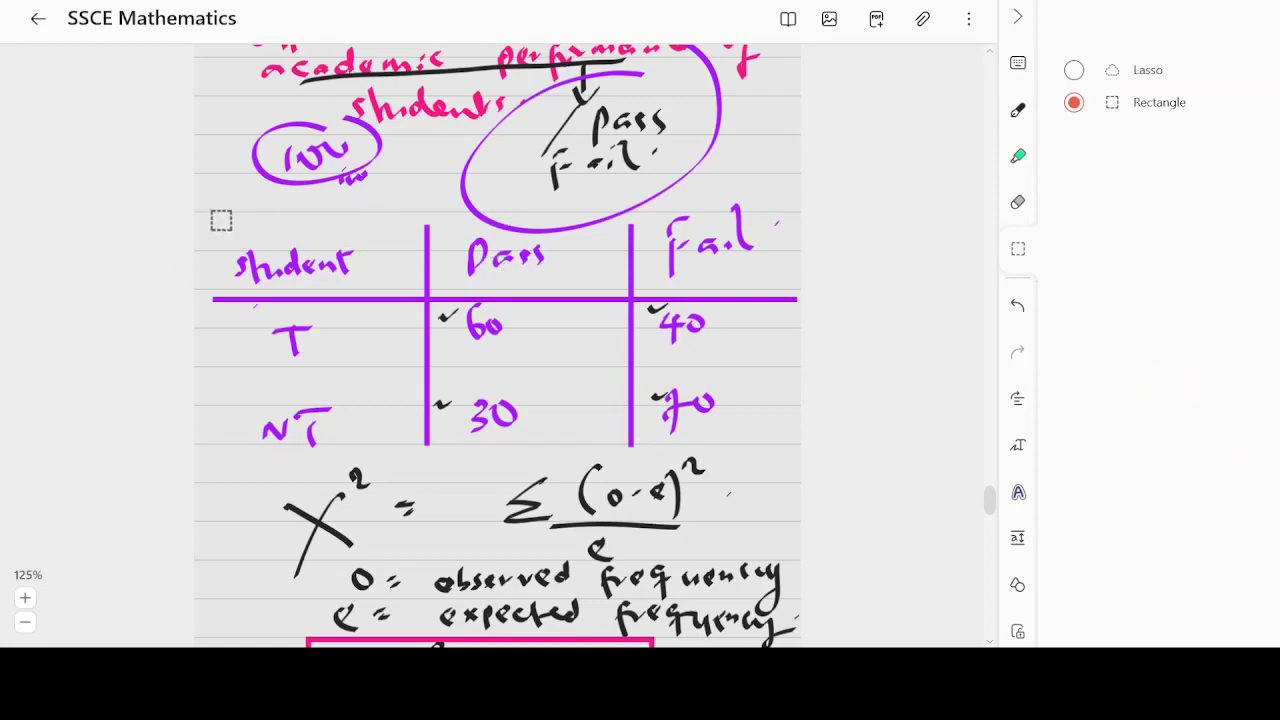
pyautogui.moveTo(221, 220)
pyautogui.mouseDown()
pyautogui.moveTo(447, 406)
pyautogui.moveTo(797, 468)
pyautogui.mouseUp()
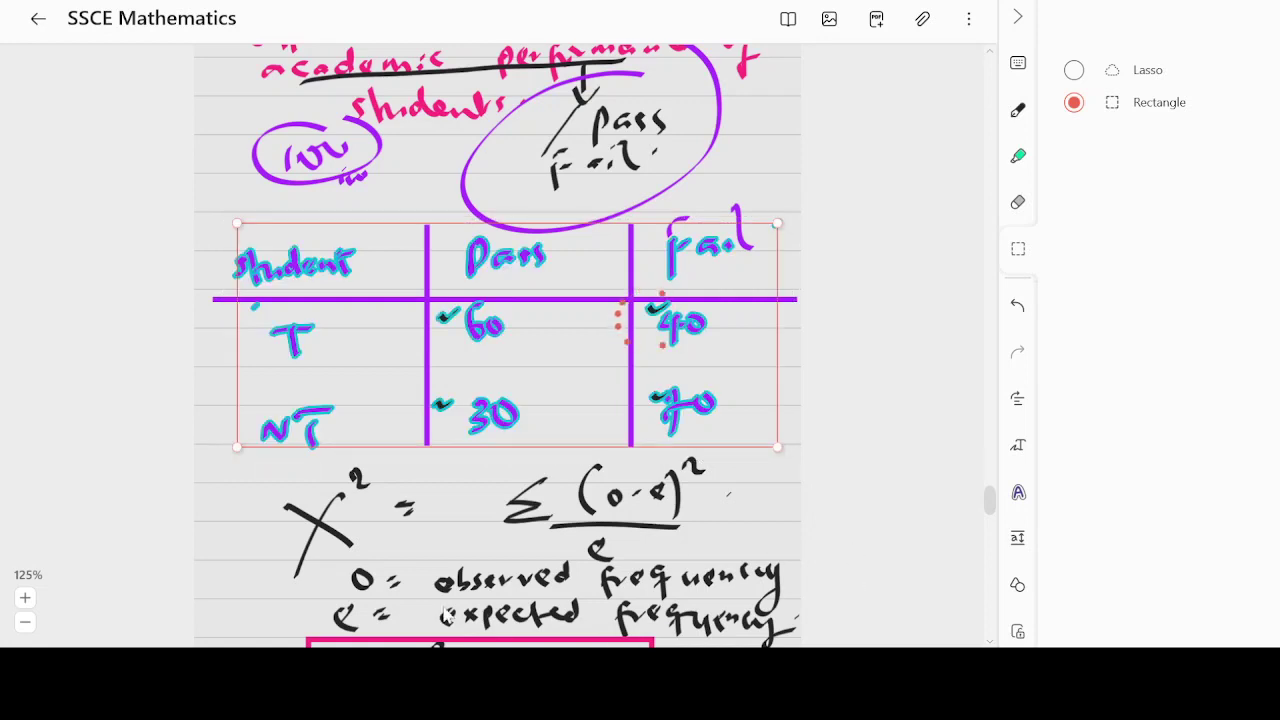
pyautogui.hotkey('ctrl', 'c')
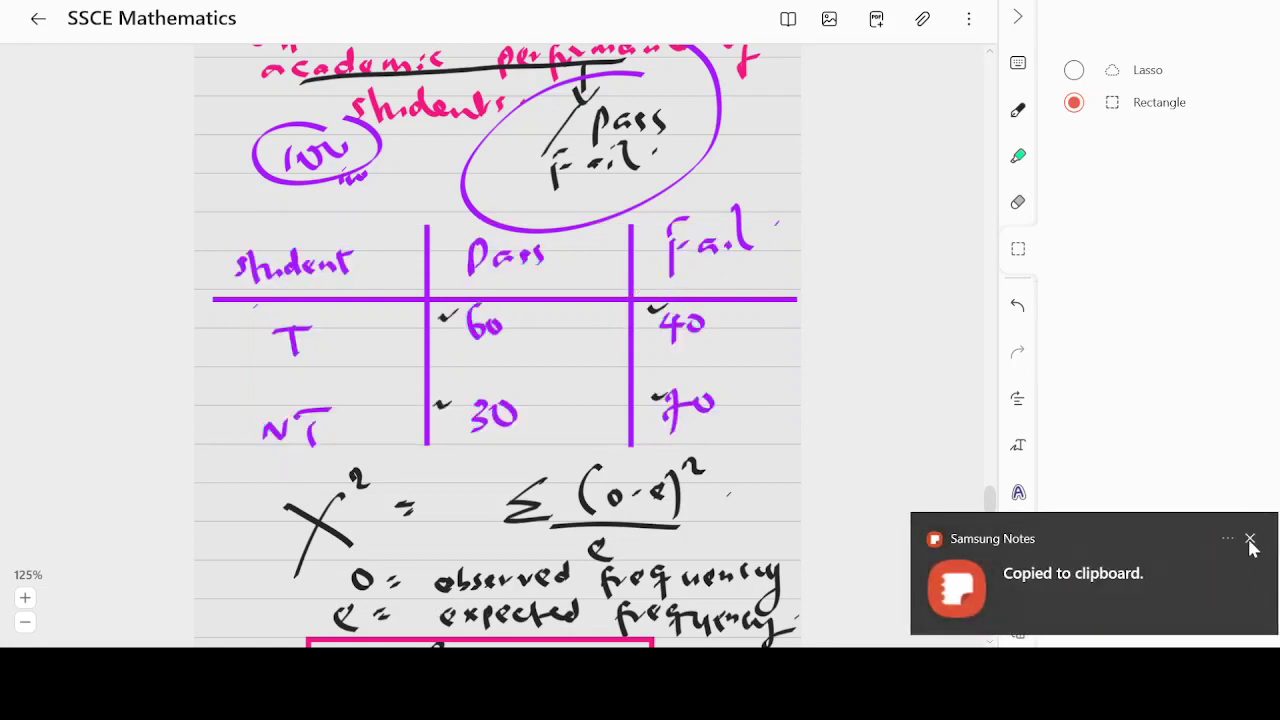
pyautogui.click(1249, 539)
# - Scroll down to the blank lines below the decision notes
pyautogui.scroll(-5, 990, 642)
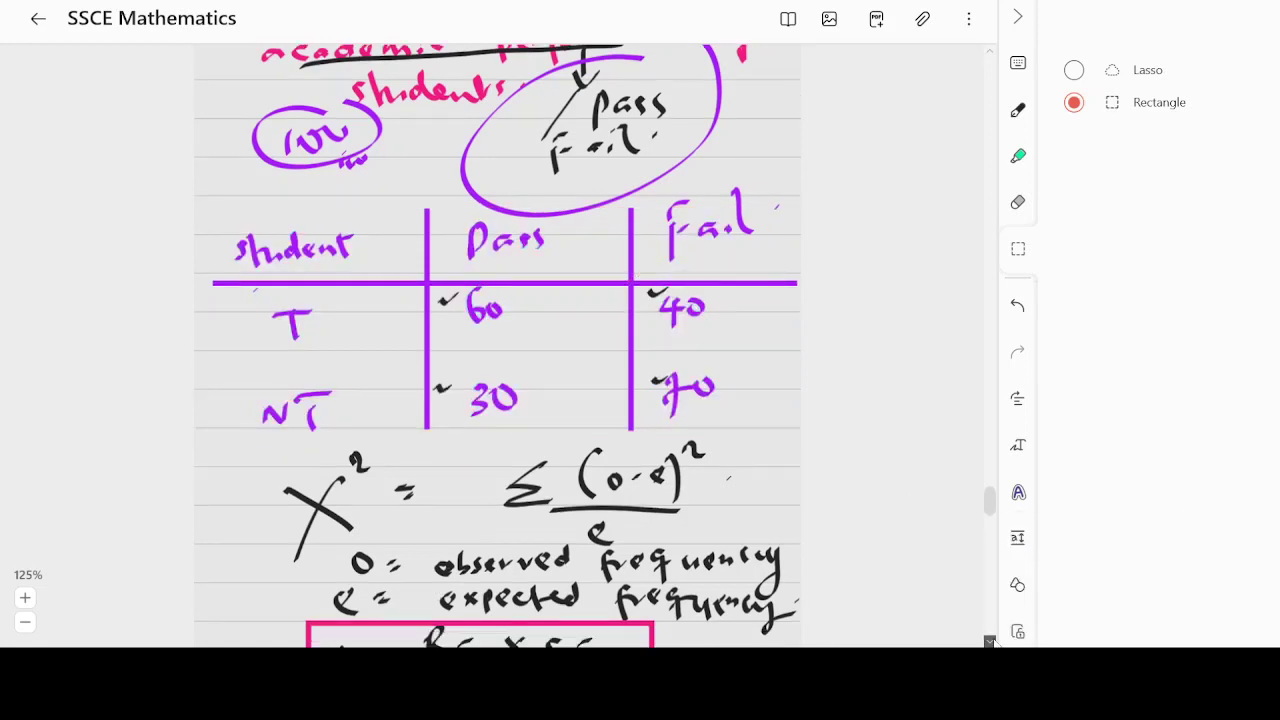
pyautogui.scroll(-2, 990, 642)
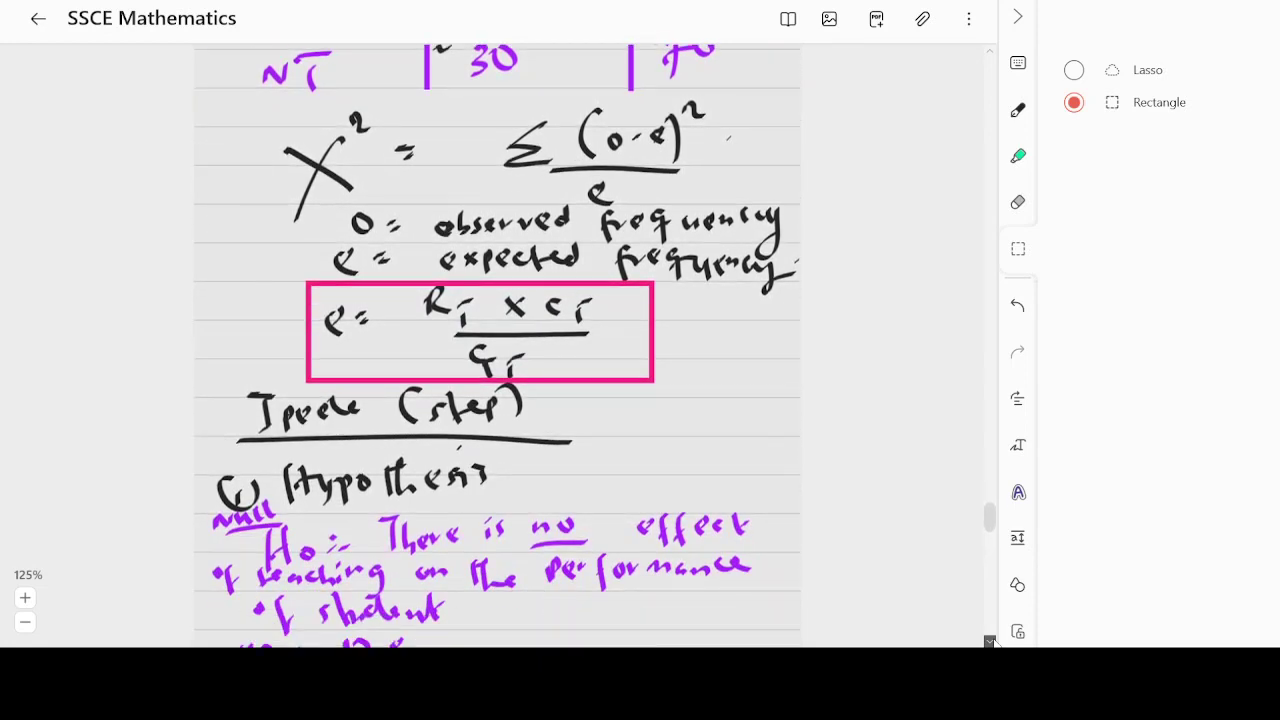
pyautogui.scroll(-2, 990, 642)
pyautogui.scroll(-2, 990, 642)
pyautogui.scroll(-2, 990, 642)
pyautogui.scroll(-2, 990, 642)
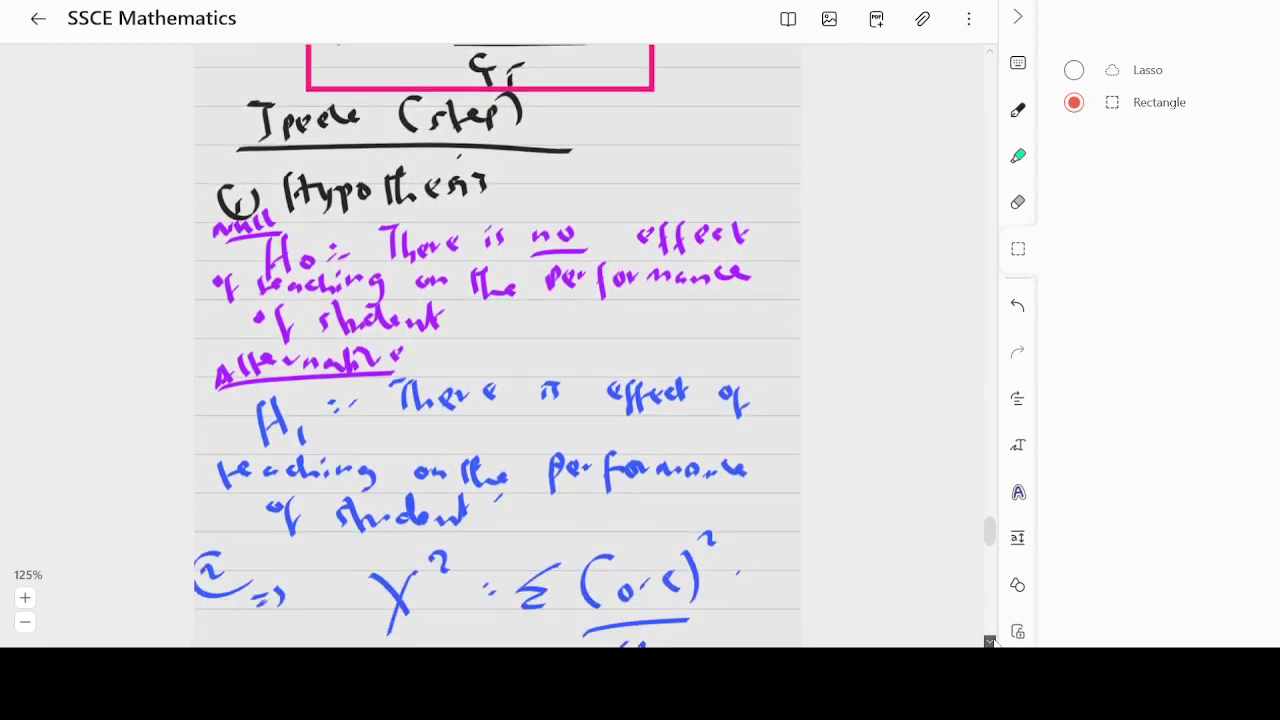
pyautogui.scroll(-2, 990, 642)
pyautogui.scroll(-2, 990, 642)
pyautogui.scroll(-2, 990, 642)
pyautogui.scroll(-2, 990, 642)
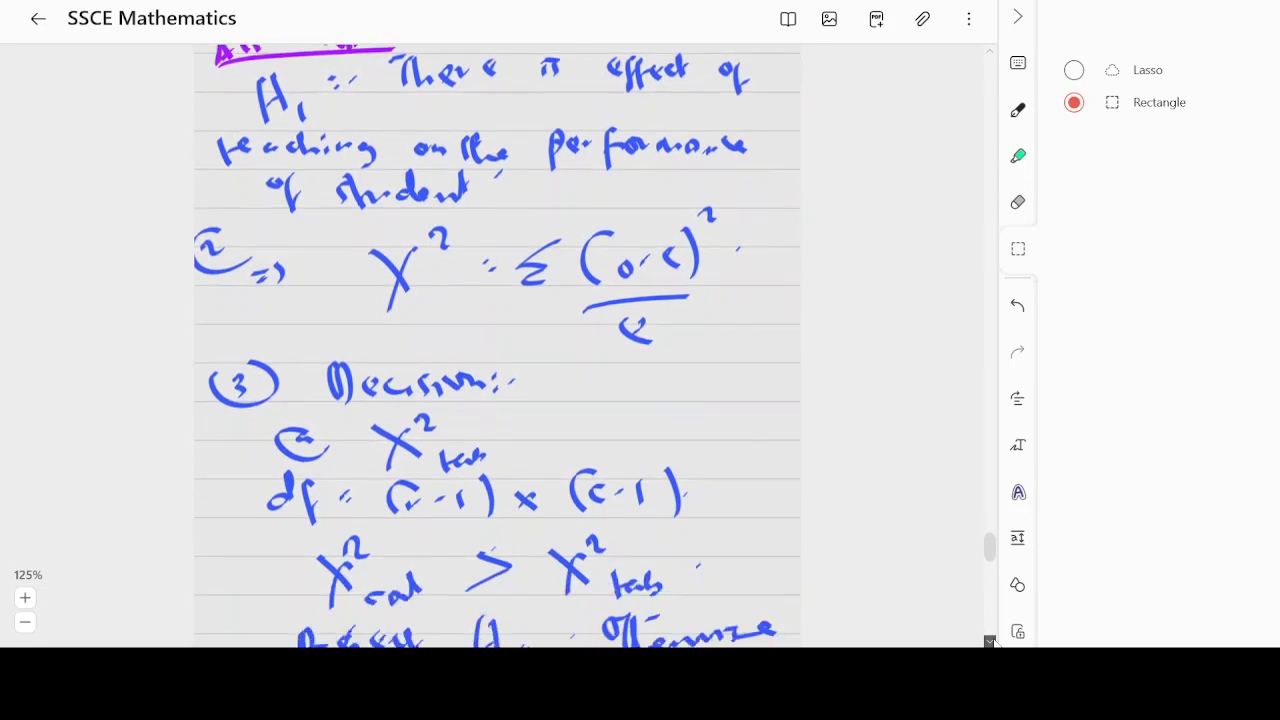
pyautogui.scroll(-2, 990, 642)
pyautogui.scroll(-2, 990, 642)
pyautogui.scroll(-2, 990, 642)
pyautogui.scroll(-2, 990, 642)
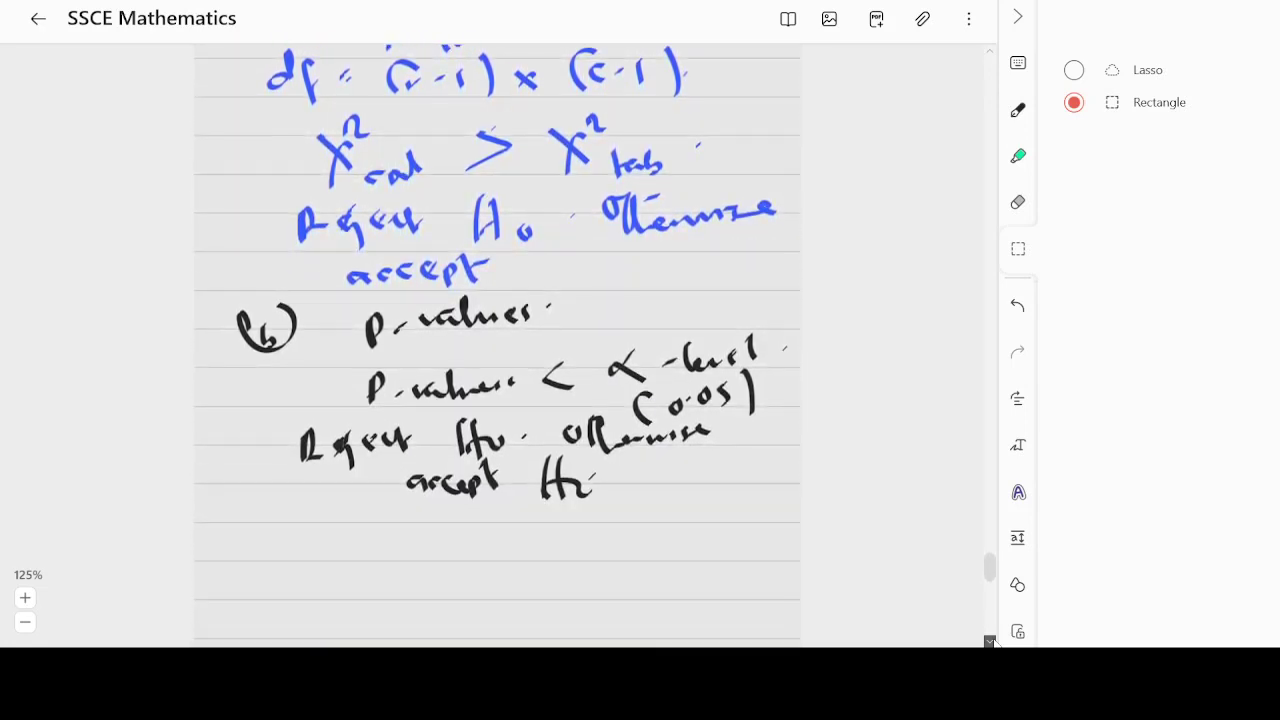
pyautogui.scroll(-2, 990, 642)
pyautogui.scroll(-2, 990, 642)
pyautogui.scroll(-2, 990, 642)
pyautogui.scroll(-1, 990, 642)
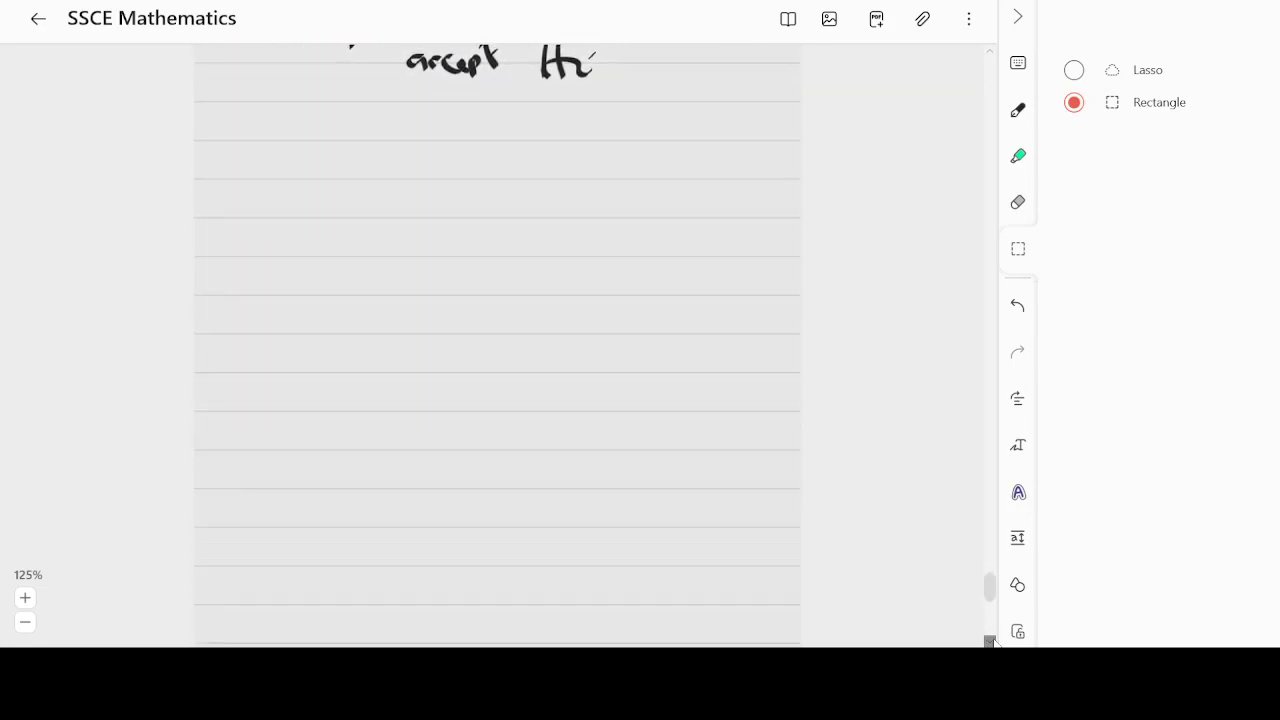
pyautogui.scroll(-1, 990, 642)
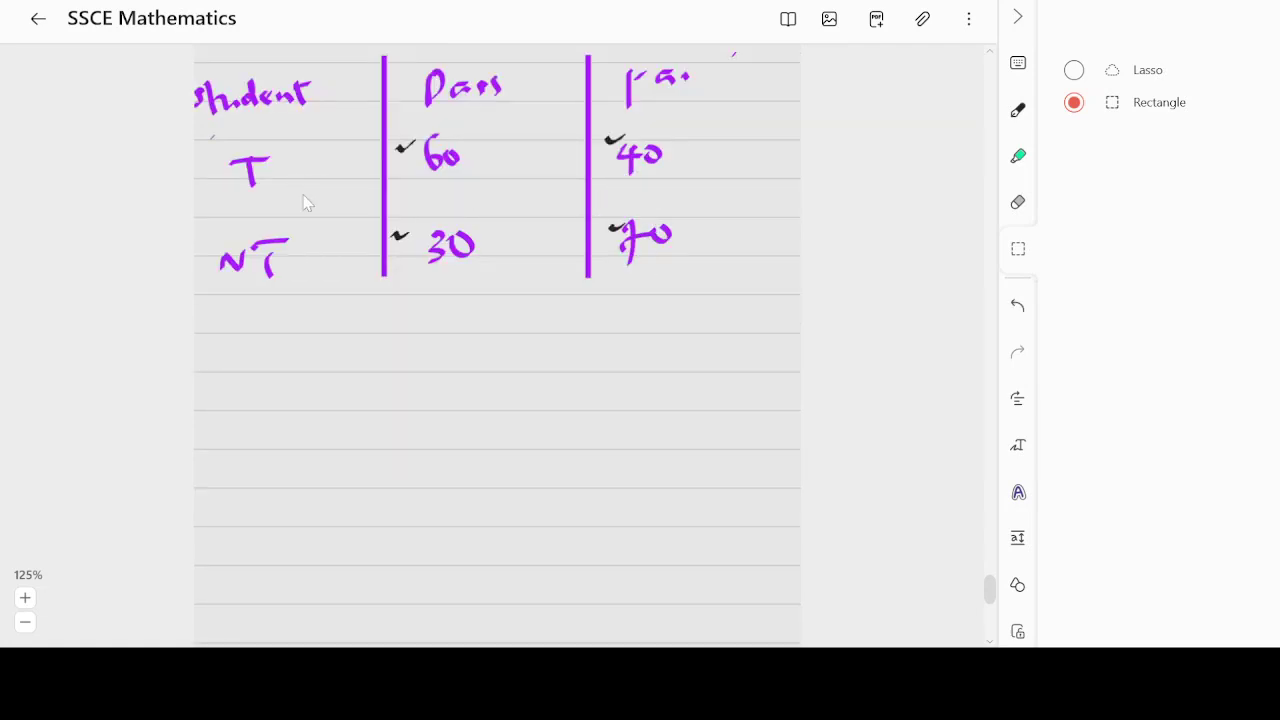
# - Rule a line across the copied table's header and write χ² = Σ(o−e)²/e below it
pyautogui.click(1018, 110)
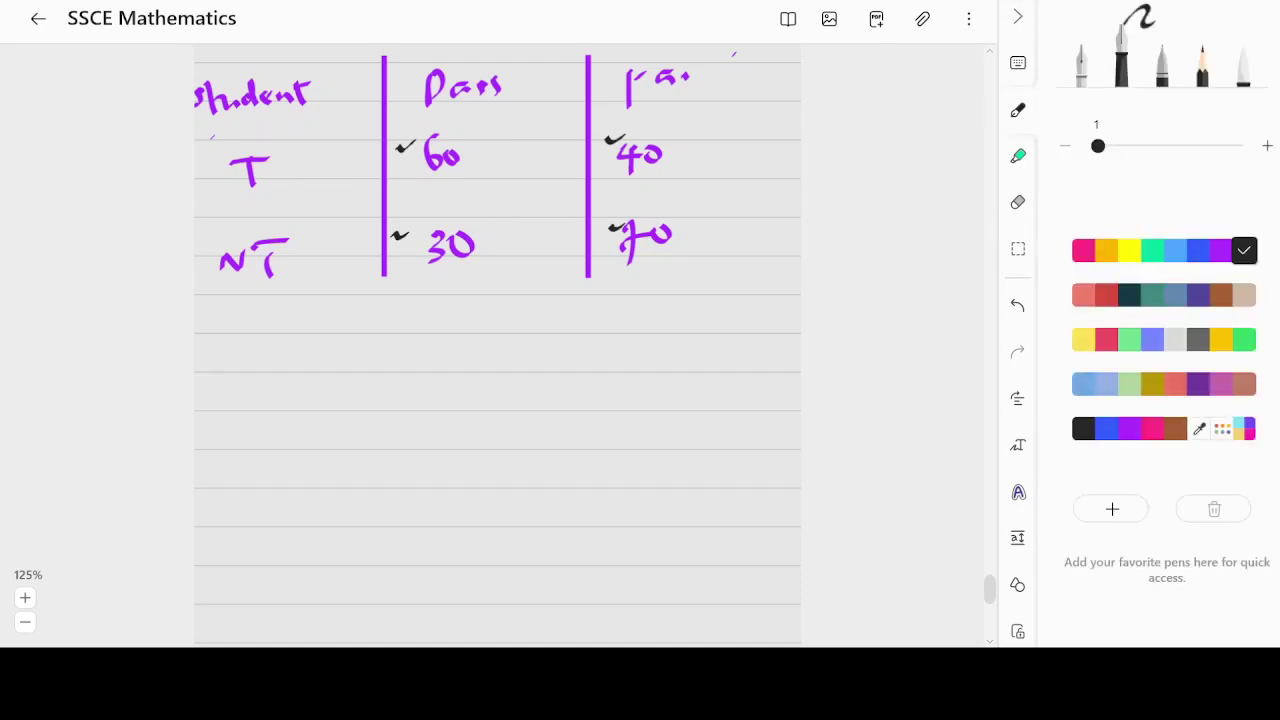
pyautogui.moveTo(202, 117)
pyautogui.mouseDown()
pyautogui.moveTo(732, 108)
pyautogui.moveTo(705, 89)
pyautogui.mouseUp()
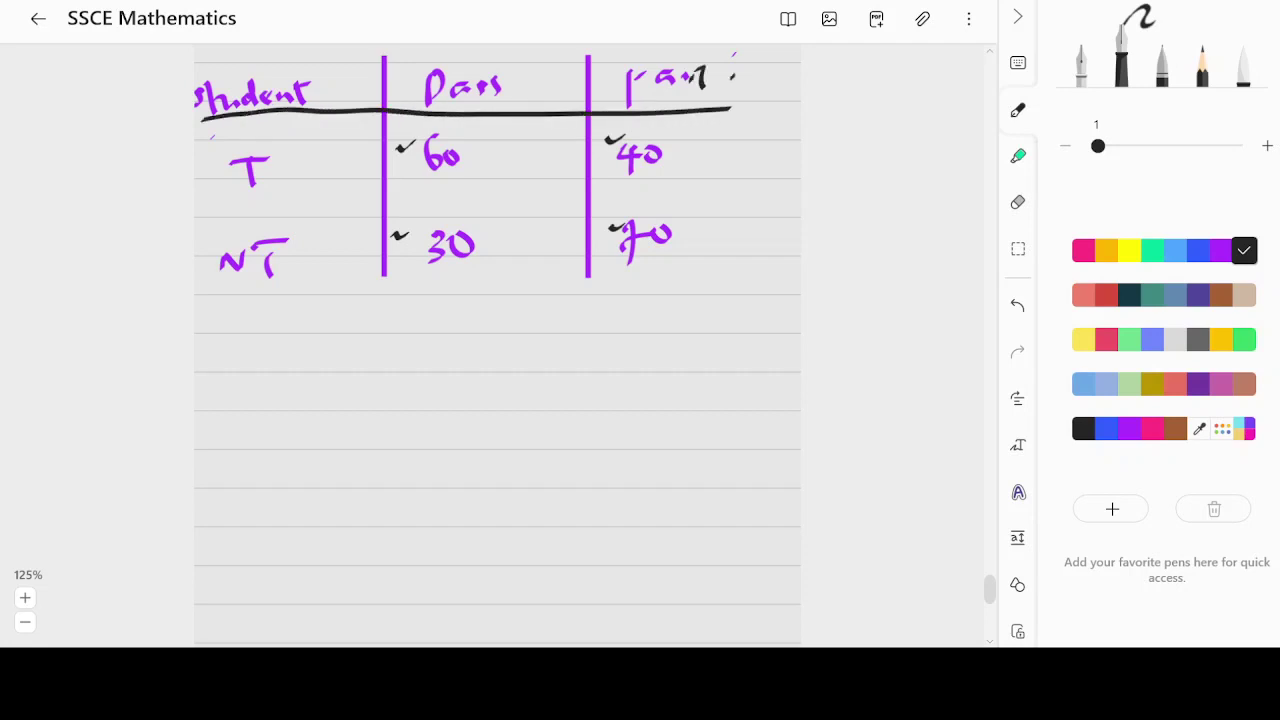
pyautogui.moveTo(260, 356); pyautogui.dragTo(288, 394)
pyautogui.moveTo(284, 362)
pyautogui.mouseDown()
pyautogui.moveTo(268, 396)
pyautogui.moveTo(306, 340)
pyautogui.mouseUp()
pyautogui.moveTo(321, 358)
pyautogui.mouseDown()
pyautogui.moveTo(331, 369)
pyautogui.moveTo(420, 338)
pyautogui.moveTo(422, 368)
pyautogui.mouseUp()
pyautogui.moveTo(466, 330)
pyautogui.mouseDown()
pyautogui.moveTo(454, 366)
pyautogui.moveTo(472, 356)
pyautogui.mouseUp()
pyautogui.moveTo(490, 352); pyautogui.dragTo(524, 346)
pyautogui.moveTo(520, 340)
pyautogui.mouseDown()
pyautogui.moveTo(538, 332)
pyautogui.moveTo(538, 364)
pyautogui.mouseUp()
pyautogui.moveTo(544, 324); pyautogui.dragTo(558, 330)
pyautogui.moveTo(434, 392)
pyautogui.mouseDown()
pyautogui.moveTo(522, 378)
pyautogui.moveTo(496, 410)
pyautogui.mouseUp()
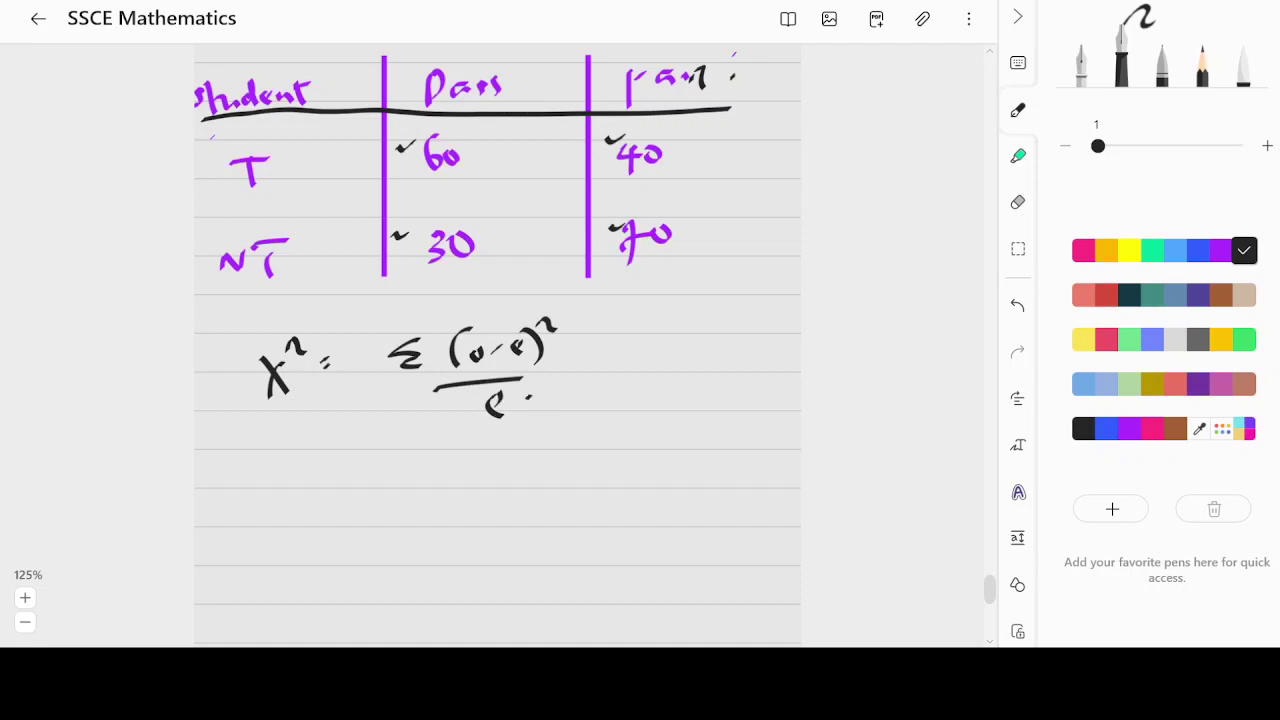
# - Draw column dividers right of Pass and Fail, a straight bottom border, and begin Total
pyautogui.moveTo(485, 116); pyautogui.dragTo(497, 292)
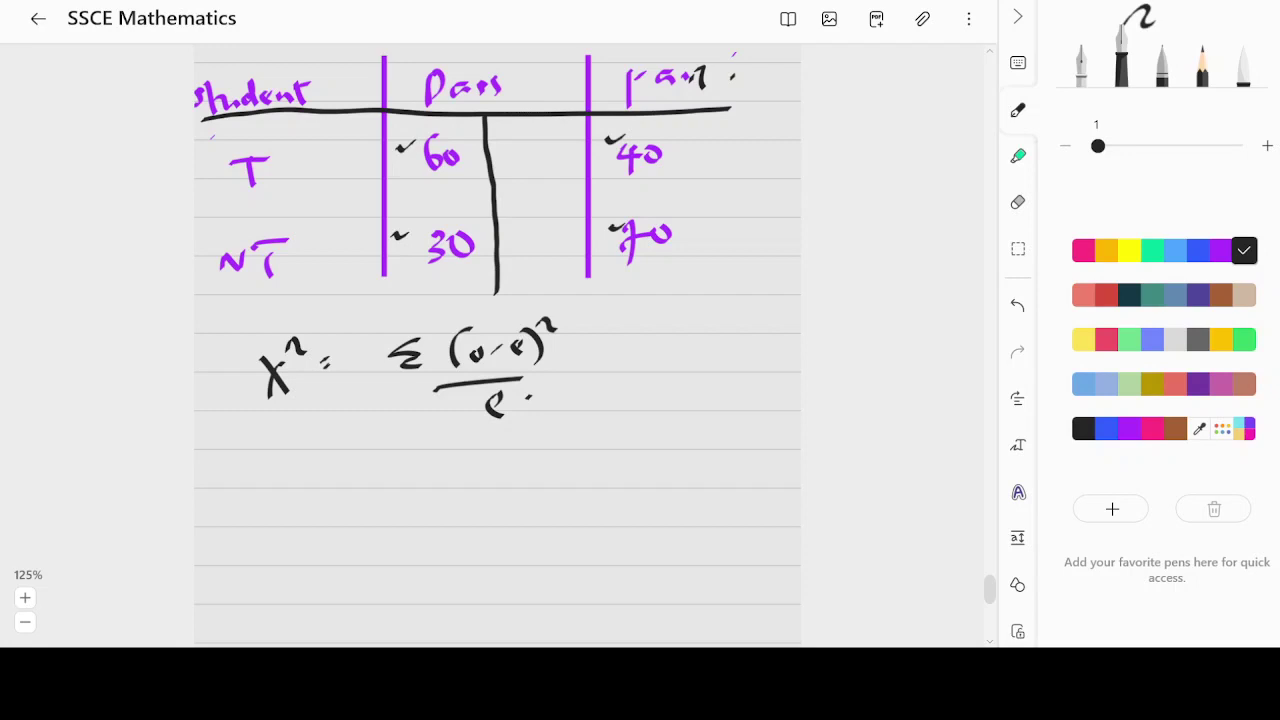
pyautogui.moveTo(676, 112); pyautogui.dragTo(680, 300)
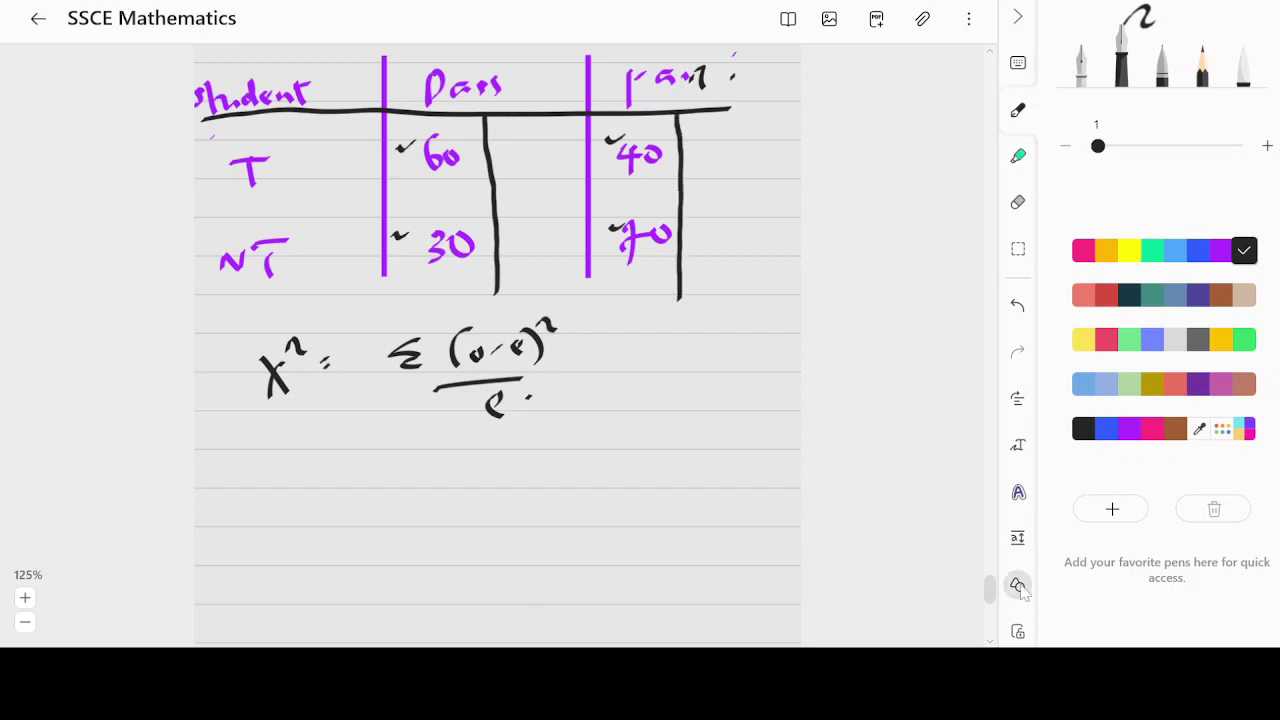
pyautogui.click(1020, 586)
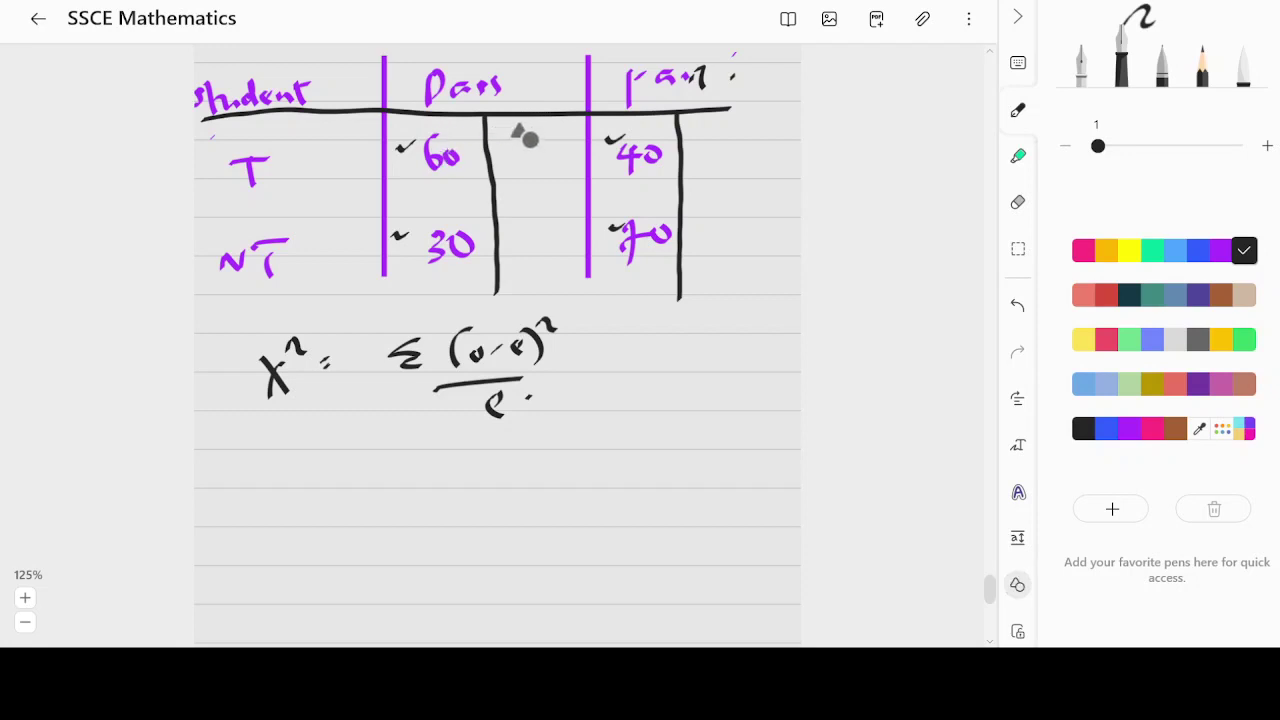
pyautogui.moveTo(220, 296); pyautogui.dragTo(714, 270)
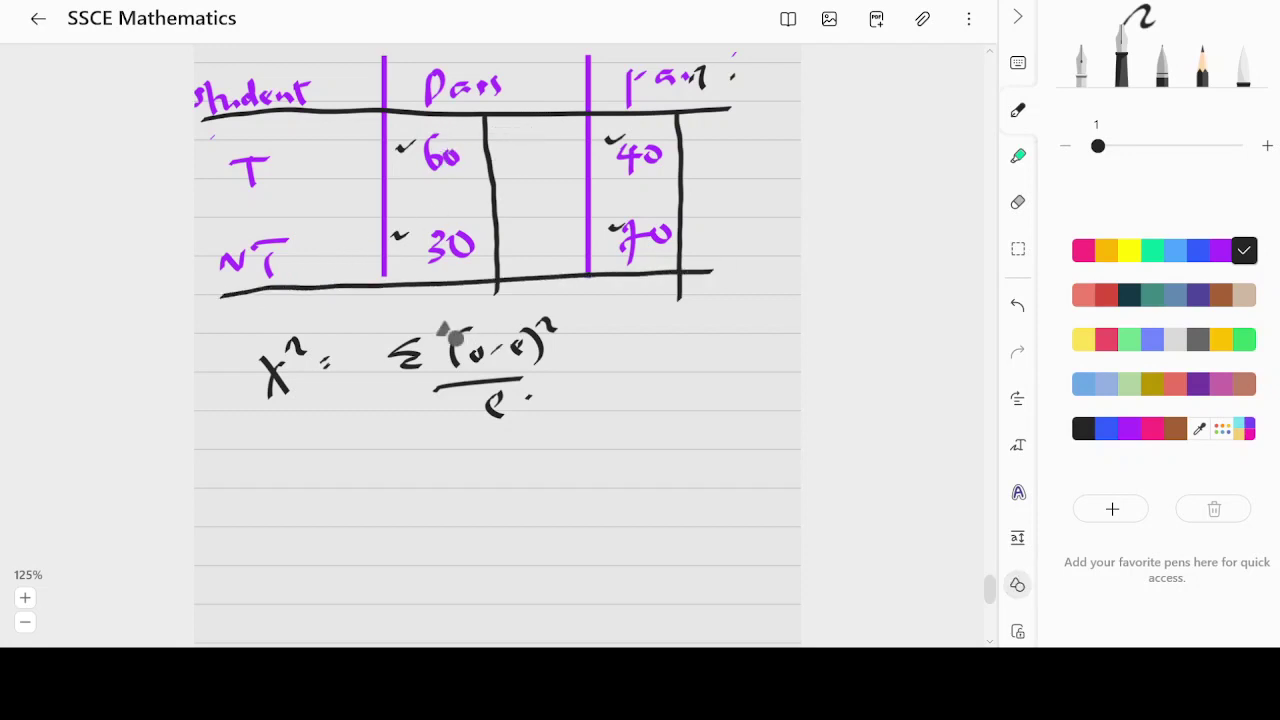
pyautogui.click(1022, 587)
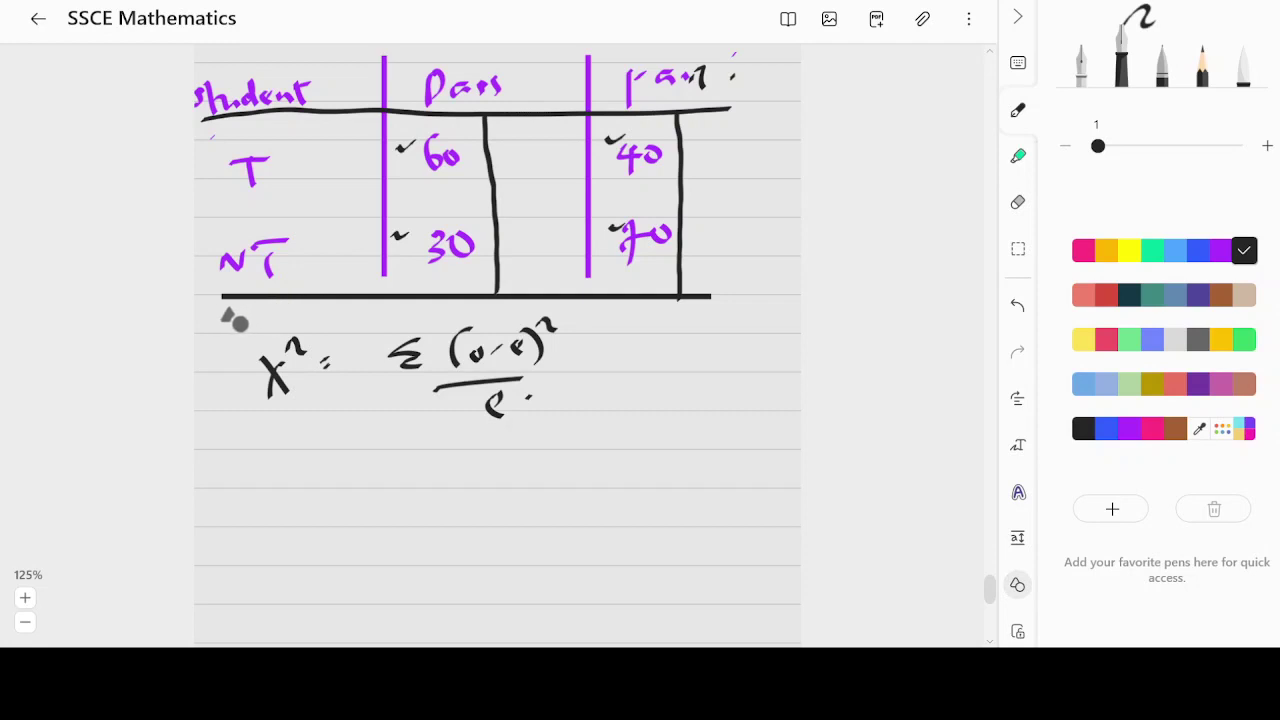
pyautogui.moveTo(220, 319); pyautogui.dragTo(258, 322)
pyautogui.moveTo(264, 306)
pyautogui.mouseDown()
pyautogui.moveTo(266, 326)
pyautogui.moveTo(276, 310)
pyautogui.moveTo(298, 322)
pyautogui.mouseUp()
# - Finish the Total row label, then mark the 30 and underline the 60 in pink
pyautogui.moveTo(304, 298); pyautogui.dragTo(306, 320)
pyautogui.moveTo(314, 304); pyautogui.dragTo(315, 312)
pyautogui.click(1020, 587)
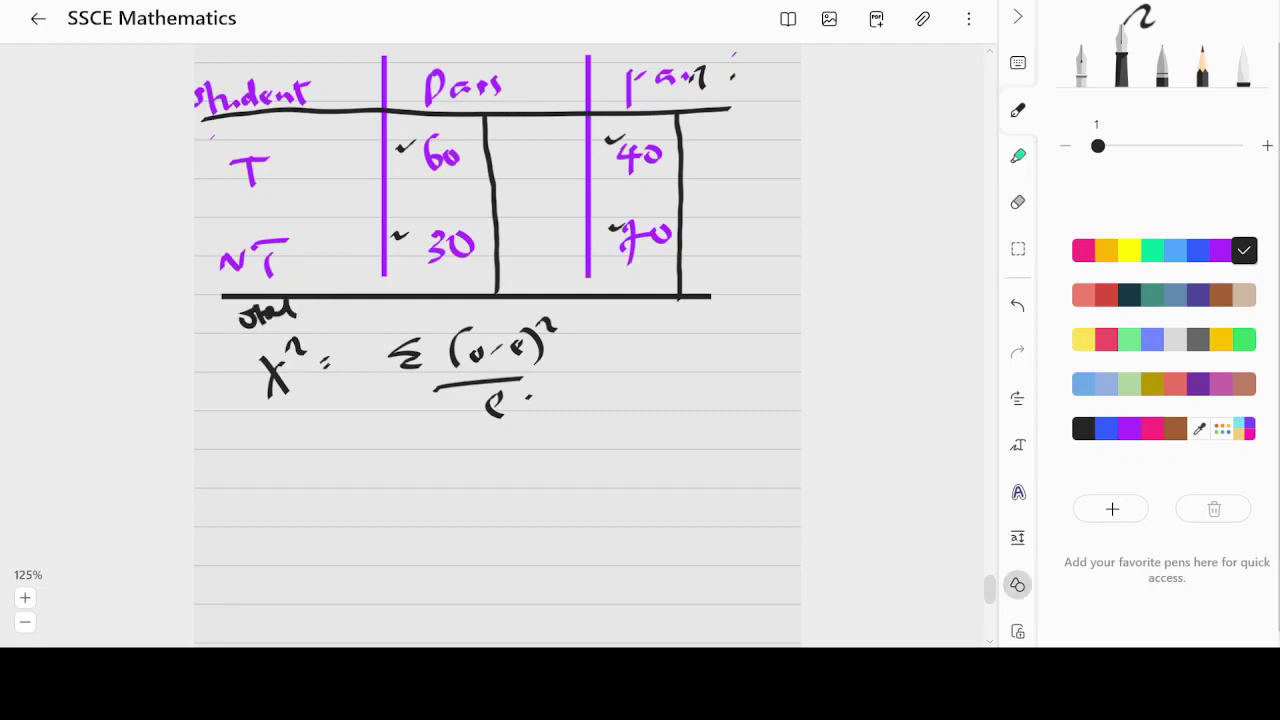
pyautogui.click(1084, 252)
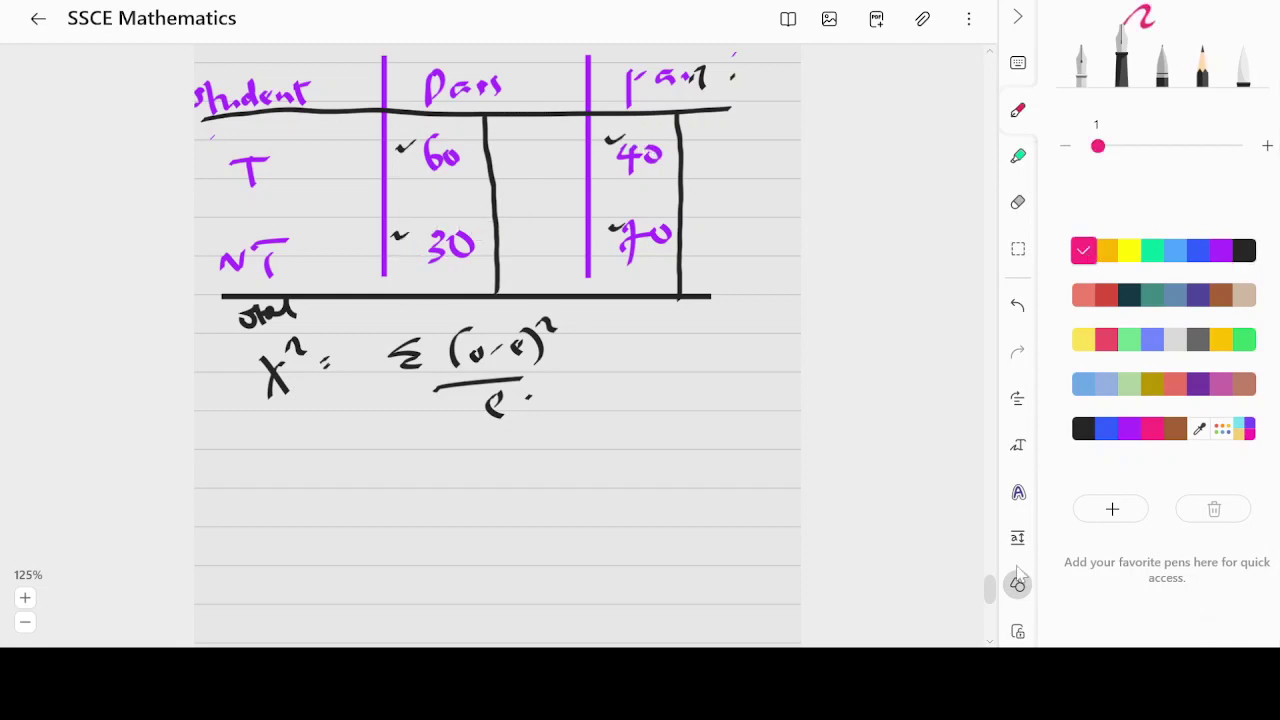
pyautogui.moveTo(366, 250); pyautogui.dragTo(396, 234)
pyautogui.moveTo(421, 178); pyautogui.dragTo(454, 176)
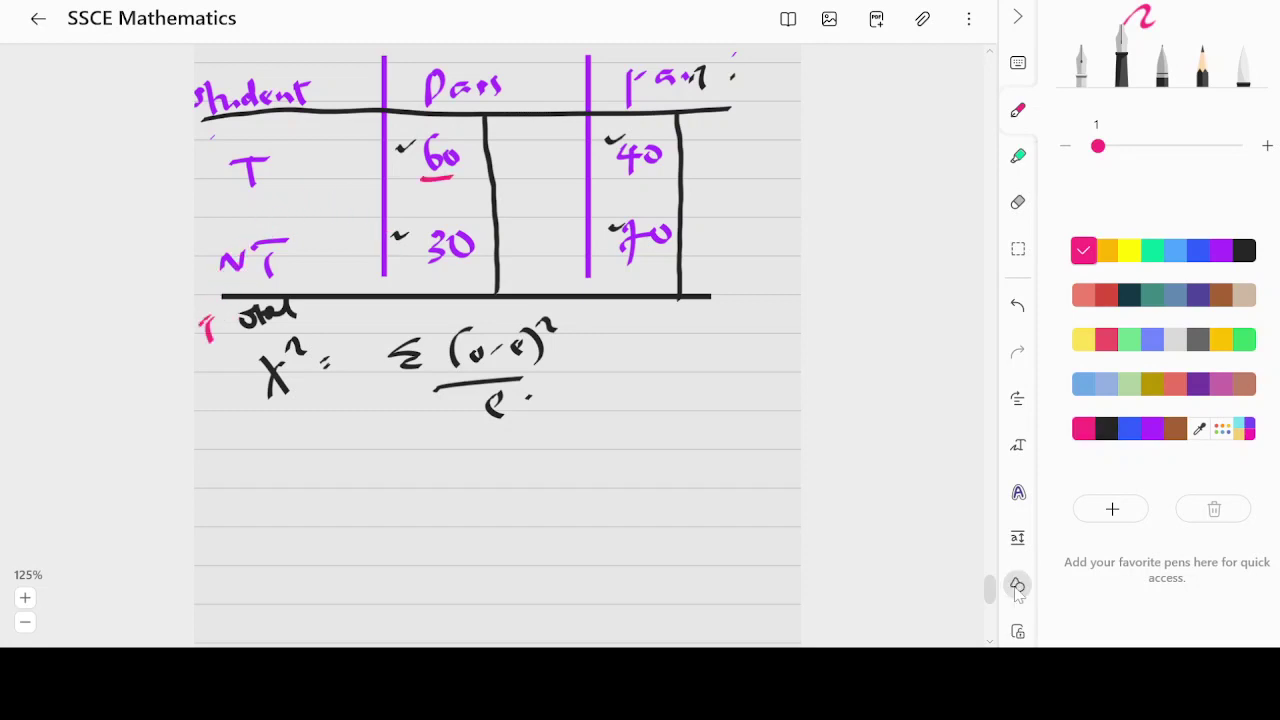
pyautogui.moveTo(440, 260)
pyautogui.mouseDown()
pyautogui.moveTo(455, 258)
pyautogui.moveTo(434, 322)
pyautogui.moveTo(457, 300)
pyautogui.mouseUp()
# - Write the pink Fail total 110 and a pink Total heading beside Fail
pyautogui.moveTo(620, 307)
pyautogui.mouseDown()
pyautogui.moveTo(619, 329)
pyautogui.moveTo(631, 327)
pyautogui.mouseUp()
pyautogui.moveTo(650, 300); pyautogui.dragTo(652, 302)
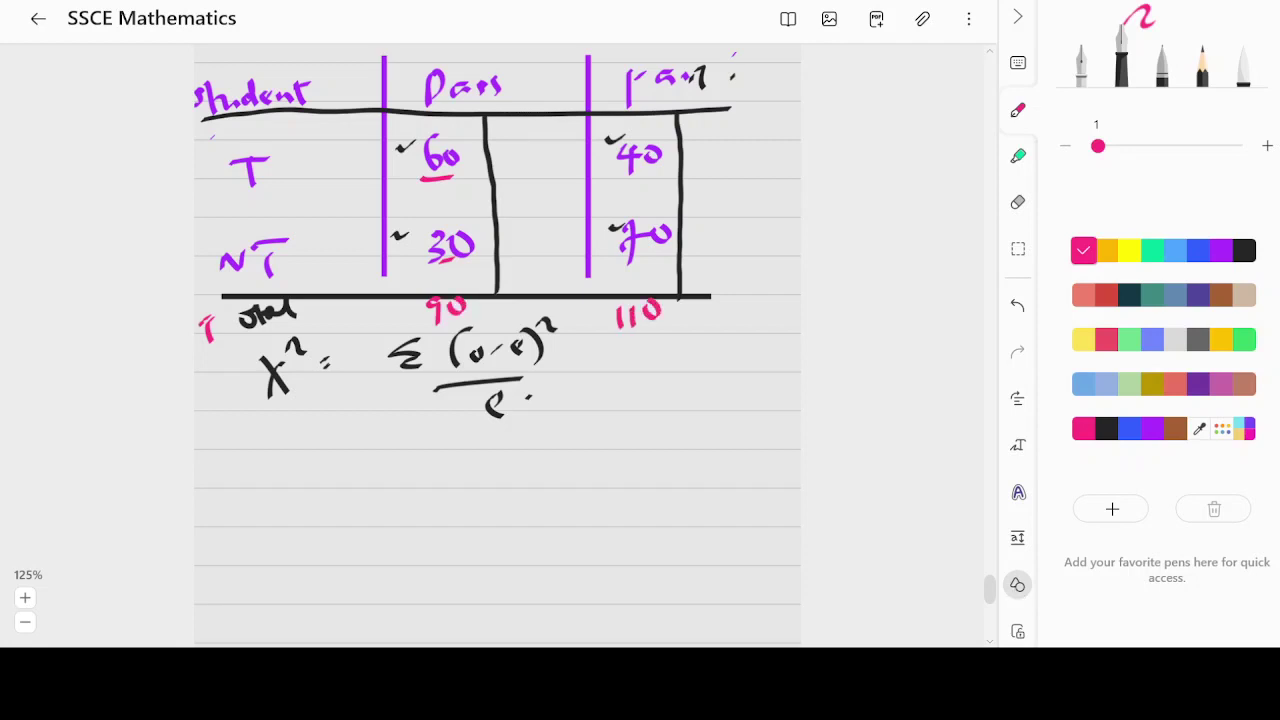
pyautogui.moveTo(587, 273); pyautogui.dragTo(586, 290)
pyautogui.moveTo(724, 106)
pyautogui.mouseDown()
pyautogui.moveTo(756, 100)
pyautogui.moveTo(746, 65)
pyautogui.mouseUp()
pyautogui.moveTo(742, 67)
pyautogui.mouseDown()
pyautogui.moveTo(740, 89)
pyautogui.moveTo(762, 84)
pyautogui.mouseUp()
pyautogui.moveTo(766, 62)
pyautogui.mouseDown()
pyautogui.moveTo(768, 88)
pyautogui.moveTo(783, 85)
pyautogui.mouseUp()
pyautogui.moveTo(787, 62); pyautogui.dragTo(792, 85)
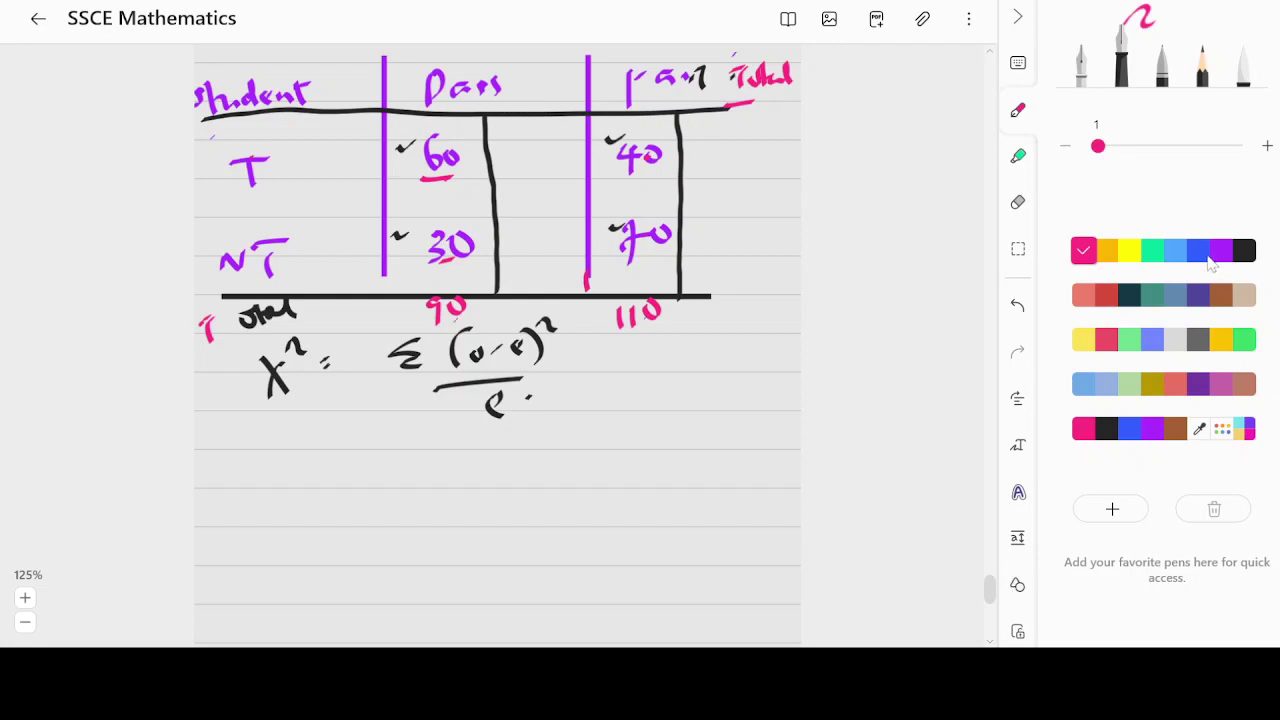
# - In blue pen, write row totals of 100 beside 40 and beside 70
pyautogui.click(1198, 250)
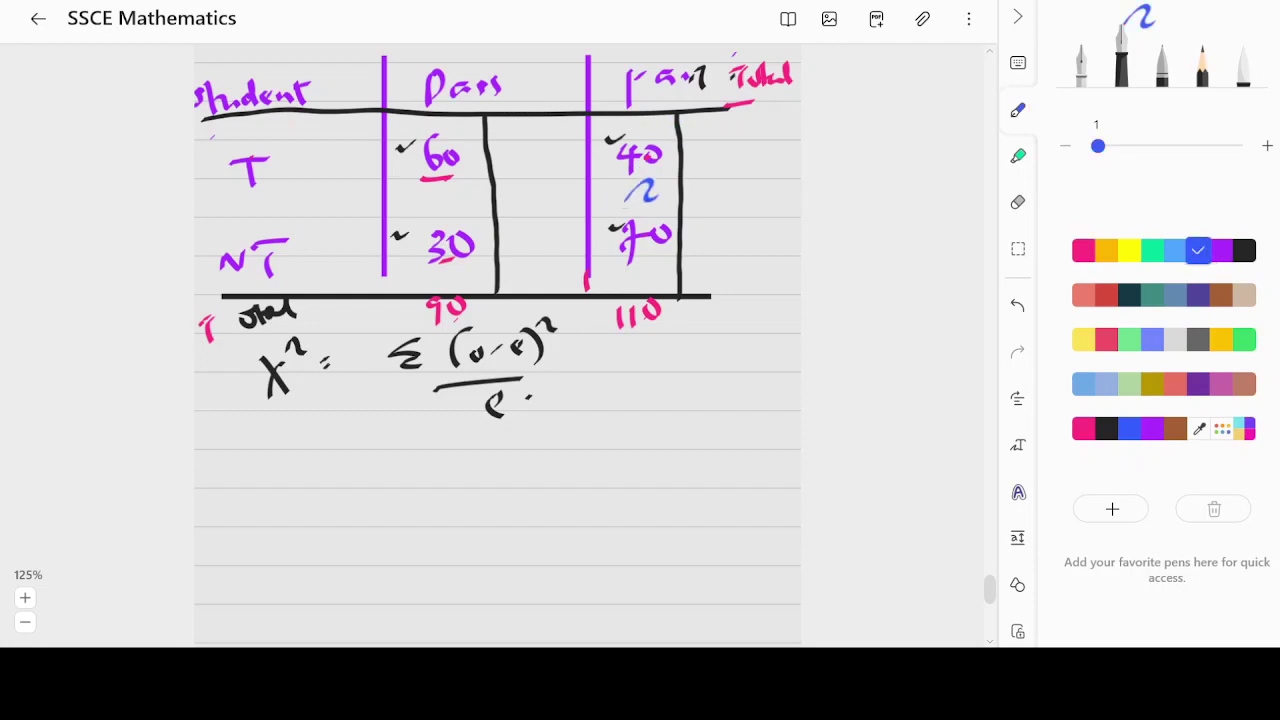
pyautogui.moveTo(712, 140)
pyautogui.mouseDown()
pyautogui.moveTo(742, 156)
pyautogui.moveTo(707, 168)
pyautogui.moveTo(722, 147)
pyautogui.mouseUp()
pyautogui.hotkey('ctrl', 'z')
pyautogui.moveTo(746, 142); pyautogui.dragTo(744, 143)
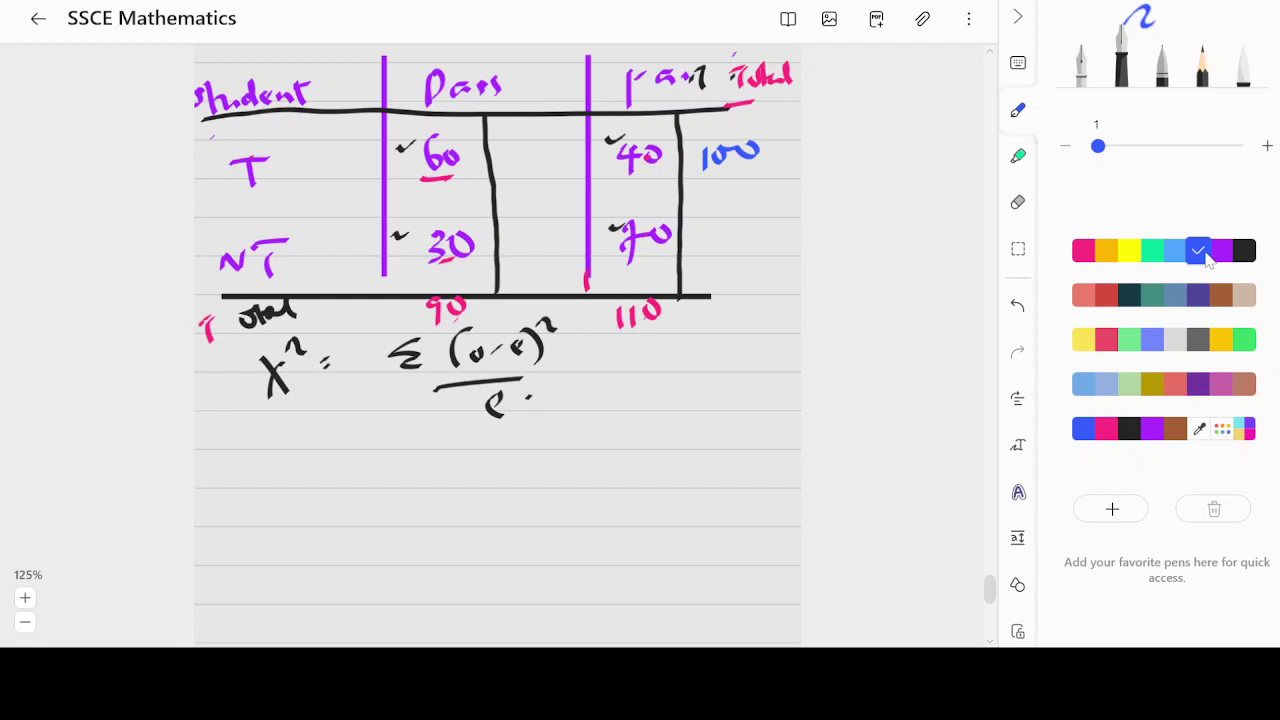
pyautogui.moveTo(710, 226)
pyautogui.mouseDown()
pyautogui.moveTo(713, 242)
pyautogui.moveTo(760, 223)
pyautogui.mouseUp()
# - Mark off the grand-total cell and write 200 with a clean circle around it
pyautogui.moveTo(680, 290)
pyautogui.mouseDown()
pyautogui.moveTo(680, 332)
pyautogui.moveTo(800, 296)
pyautogui.mouseUp()
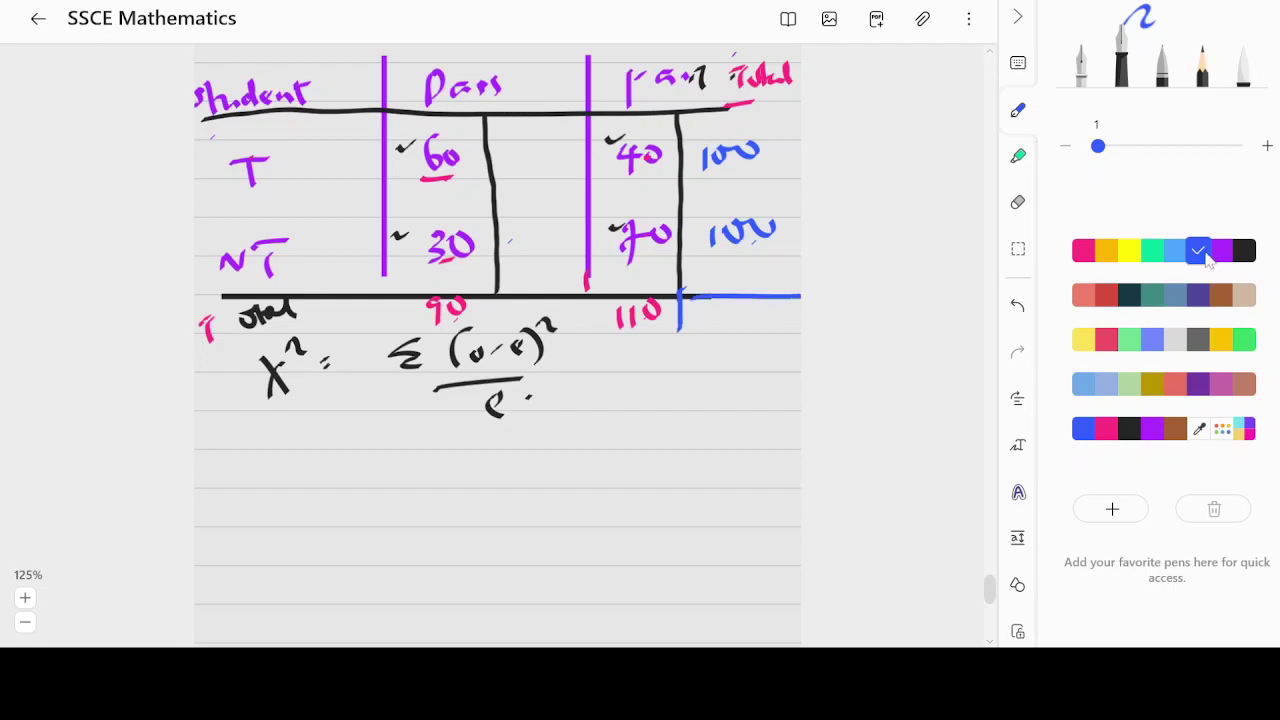
pyautogui.moveTo(714, 302)
pyautogui.mouseDown()
pyautogui.moveTo(736, 318)
pyautogui.moveTo(767, 305)
pyautogui.mouseUp()
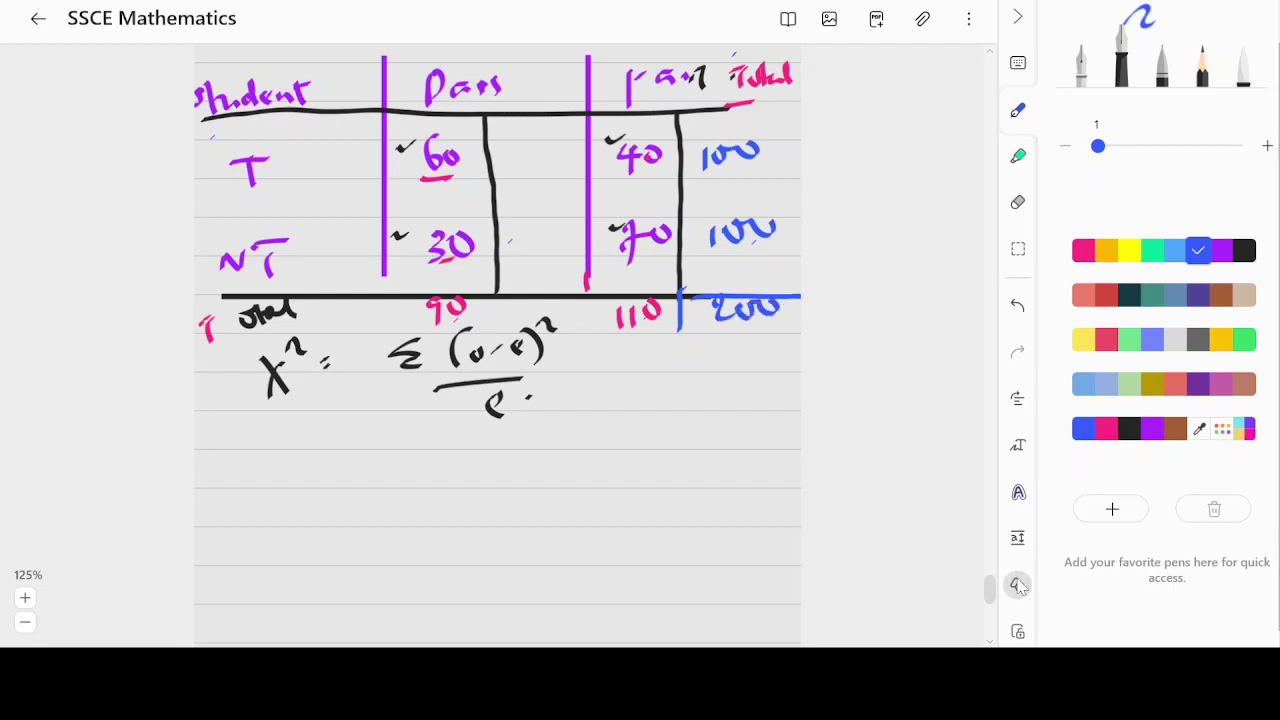
pyautogui.moveTo(782, 268); pyautogui.dragTo(796, 292)
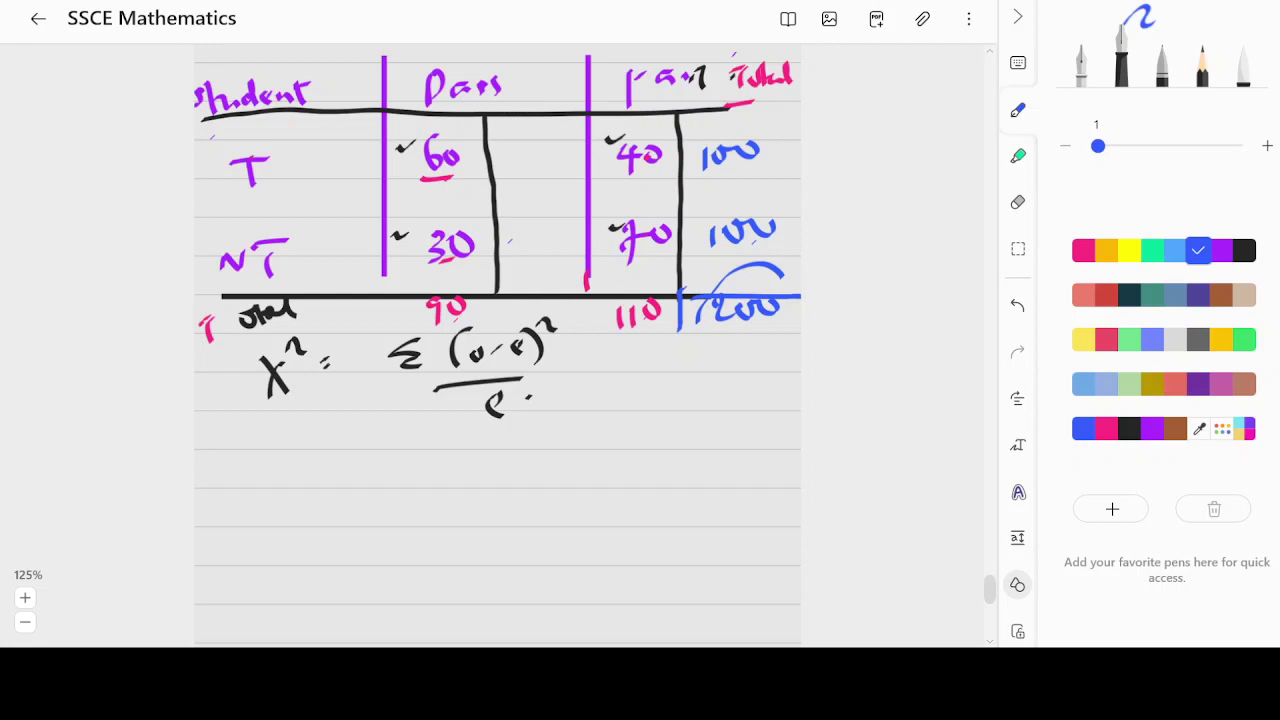
pyautogui.click(1018, 585)
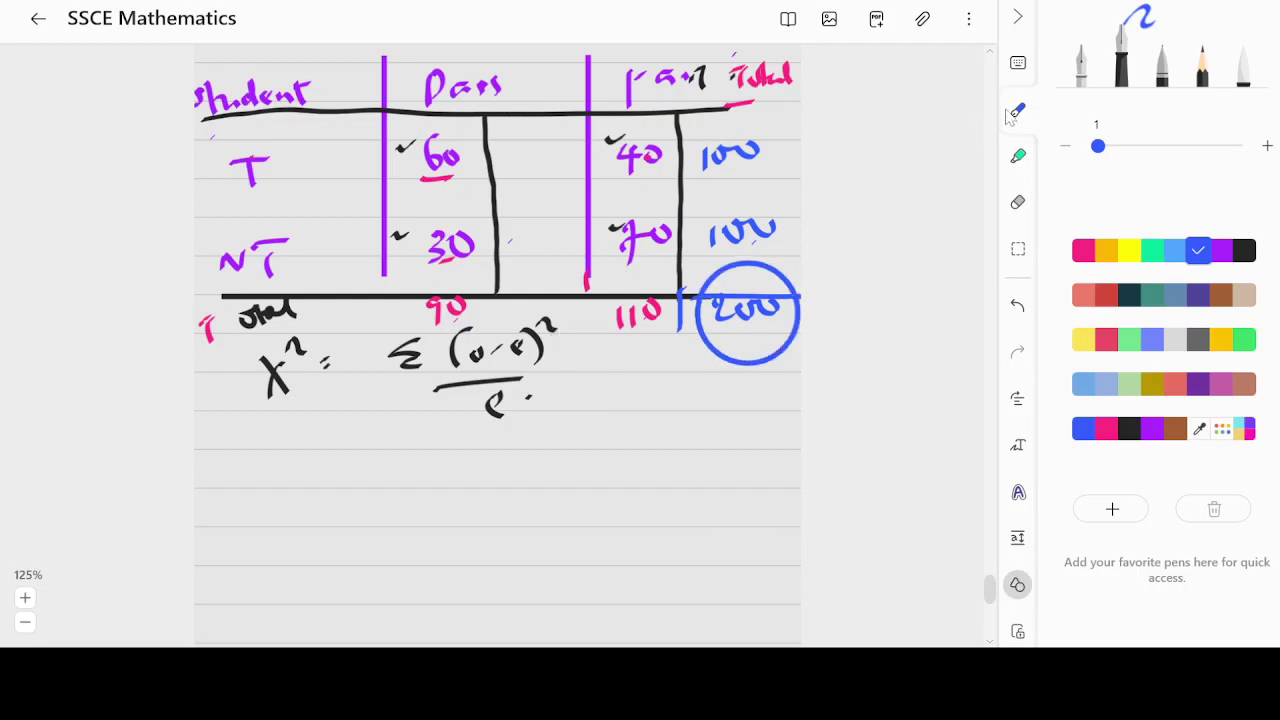
pyautogui.click(1017, 588)
# - Write the expected-value formula e = Ri × Cj / 200 beside χ²
pyautogui.scroll(-1, 484, 451)
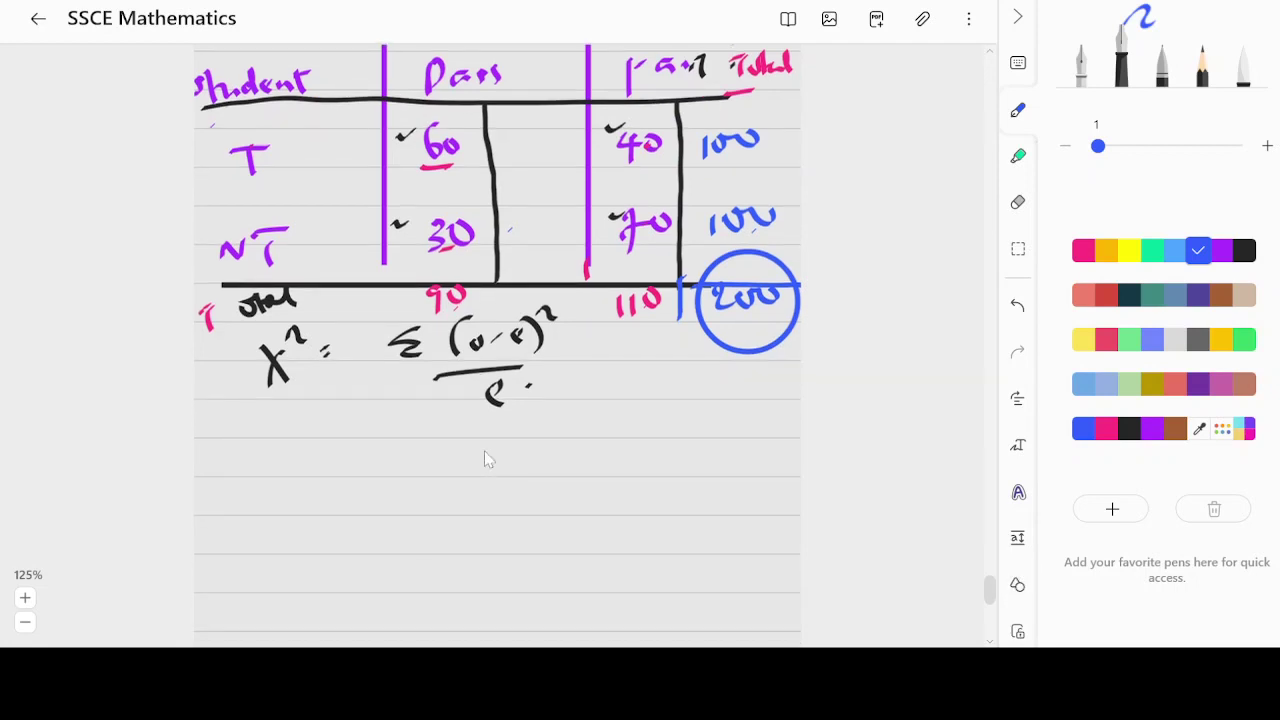
pyautogui.moveTo(228, 446); pyautogui.dragTo(245, 462)
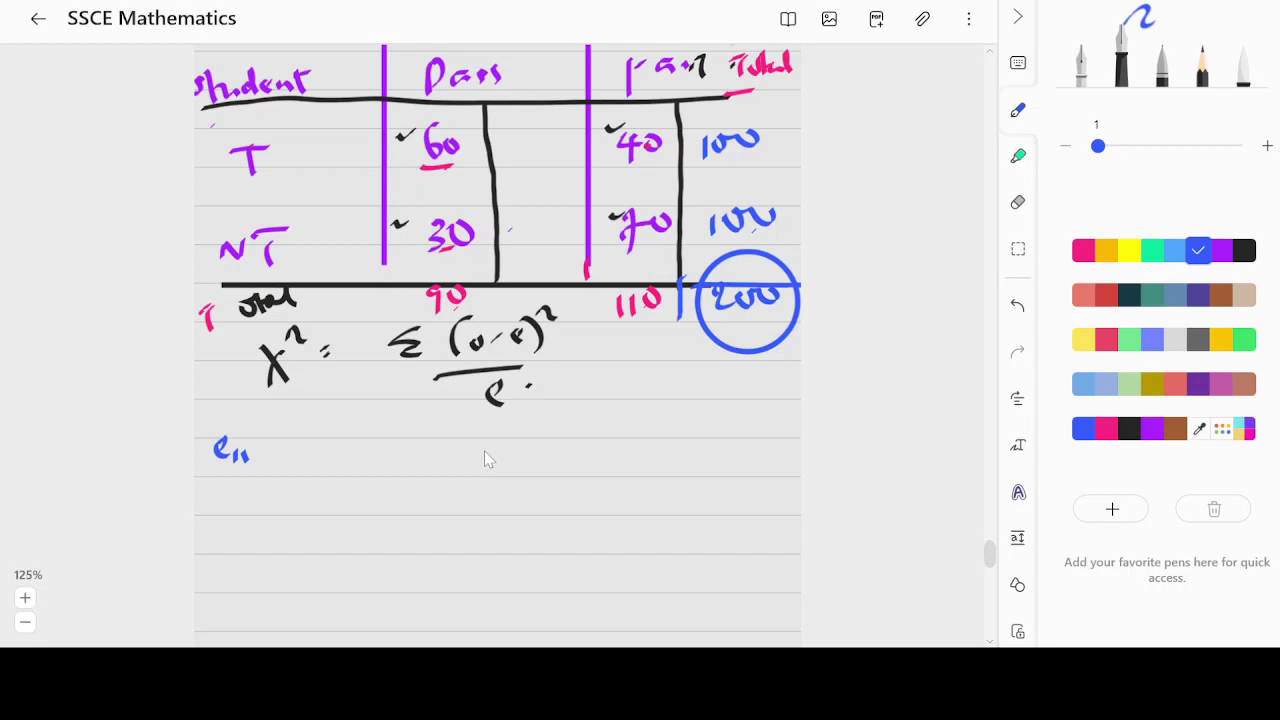
pyautogui.moveTo(290, 435); pyautogui.dragTo(287, 442)
pyautogui.moveTo(566, 389)
pyautogui.mouseDown()
pyautogui.moveTo(554, 400)
pyautogui.moveTo(656, 379)
pyautogui.mouseUp()
pyautogui.moveTo(663, 374)
pyautogui.mouseDown()
pyautogui.moveTo(665, 388)
pyautogui.moveTo(694, 378)
pyautogui.moveTo(678, 378)
pyautogui.mouseUp()
pyautogui.moveTo(716, 358)
pyautogui.mouseDown()
pyautogui.moveTo(704, 374)
pyautogui.moveTo(733, 370)
pyautogui.mouseUp()
pyautogui.moveTo(728, 373)
pyautogui.mouseDown()
pyautogui.moveTo(729, 388)
pyautogui.moveTo(741, 384)
pyautogui.moveTo(672, 414)
pyautogui.mouseUp()
pyautogui.moveTo(694, 400); pyautogui.dragTo(710, 399)
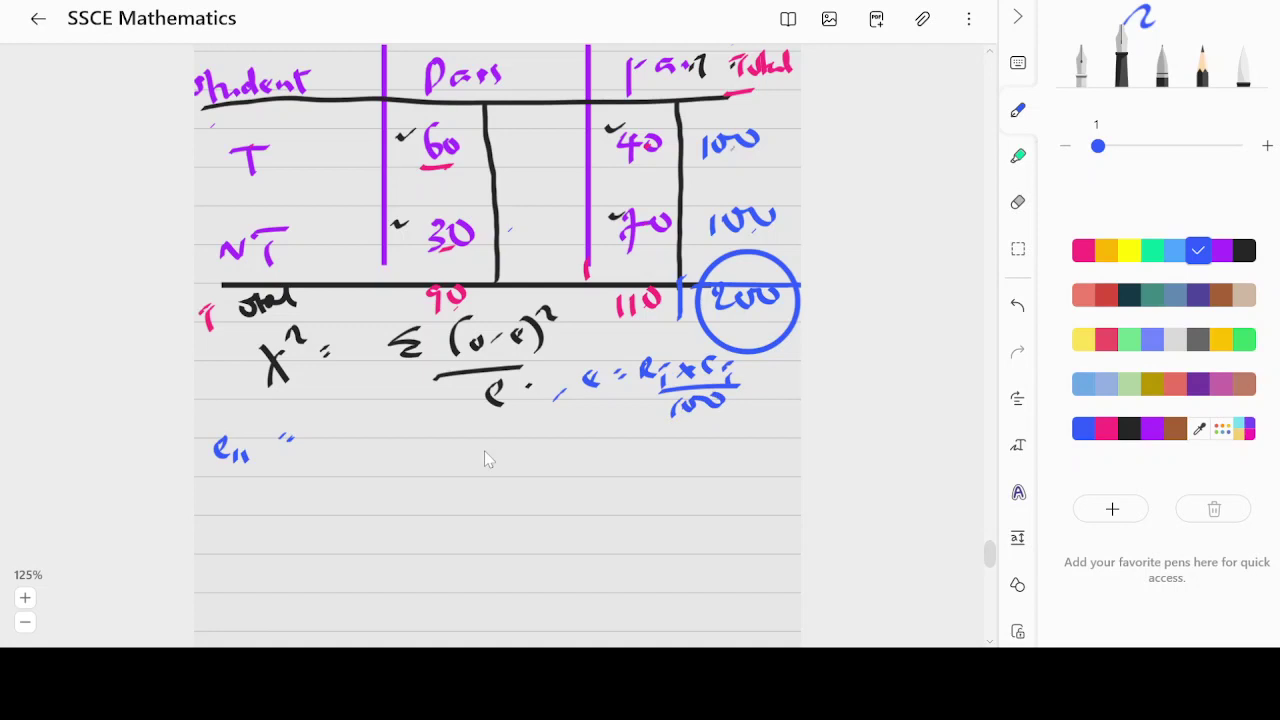
# - Work out e11 = 100 × 90 / 200 and enter 45 beside 60 in the table
pyautogui.moveTo(334, 429); pyautogui.dragTo(333, 446)
pyautogui.moveTo(352, 430); pyautogui.dragTo(416, 438)
pyautogui.moveTo(416, 422); pyautogui.dragTo(400, 442)
pyautogui.moveTo(424, 312); pyautogui.dragTo(460, 306)
pyautogui.moveTo(444, 422)
pyautogui.mouseDown()
pyautogui.moveTo(436, 432)
pyautogui.moveTo(462, 424)
pyautogui.mouseUp()
pyautogui.moveTo(344, 455); pyautogui.dragTo(503, 442)
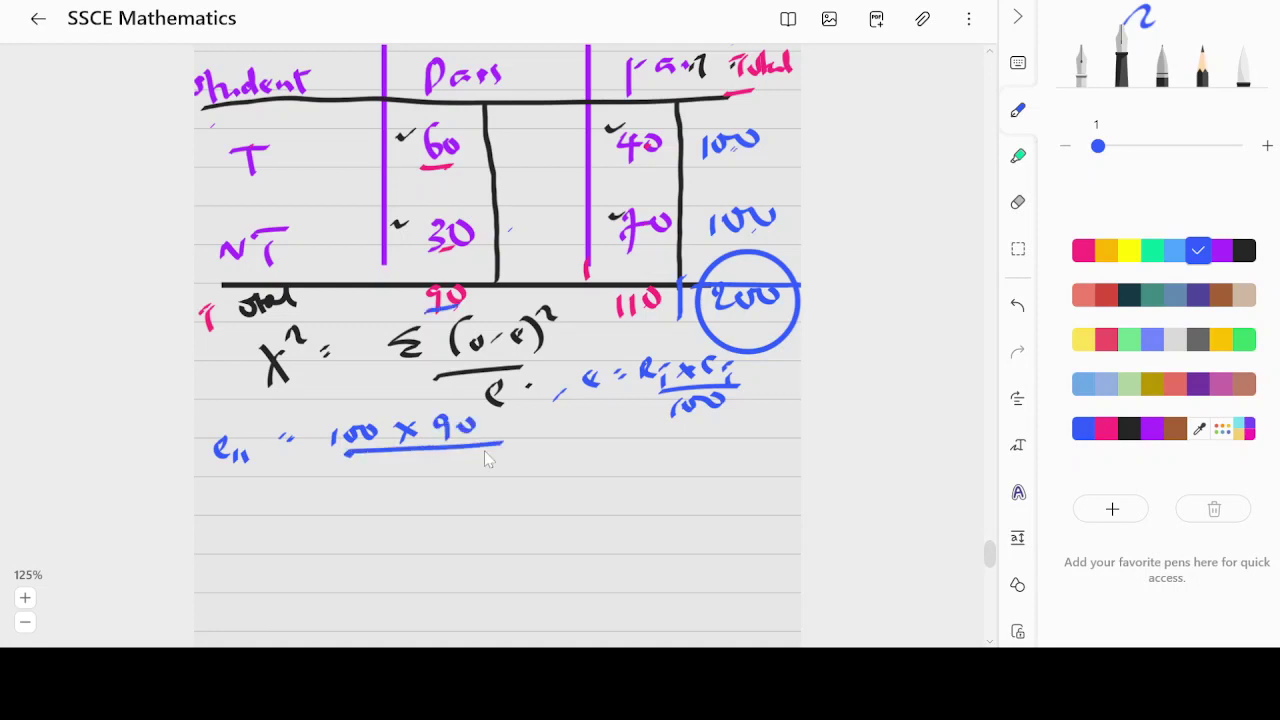
pyautogui.moveTo(377, 466)
pyautogui.mouseDown()
pyautogui.moveTo(443, 464)
pyautogui.moveTo(409, 486)
pyautogui.mouseUp()
pyautogui.moveTo(370, 408); pyautogui.dragTo(345, 438)
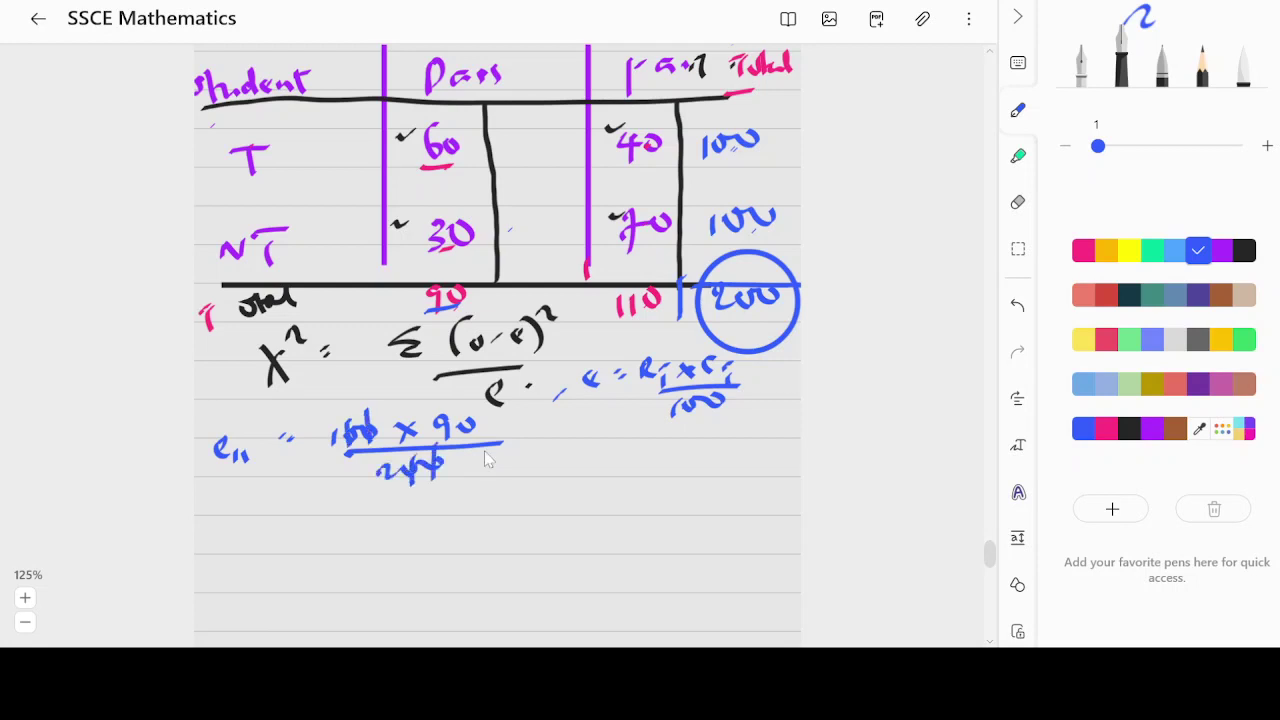
pyautogui.moveTo(519, 124)
pyautogui.mouseDown()
pyautogui.moveTo(534, 139)
pyautogui.moveTo(527, 152)
pyautogui.moveTo(553, 119)
pyautogui.mouseUp()
pyautogui.moveTo(542, 124); pyautogui.dragTo(540, 148)
pyautogui.moveTo(521, 443); pyautogui.dragTo(510, 474)
# - Start the e12 working as 100 × 110 over a fraction bar
pyautogui.moveTo(584, 430); pyautogui.dragTo(622, 446)
pyautogui.moveTo(626, 428); pyautogui.dragTo(638, 427)
pyautogui.moveTo(626, 435); pyautogui.dragTo(638, 434)
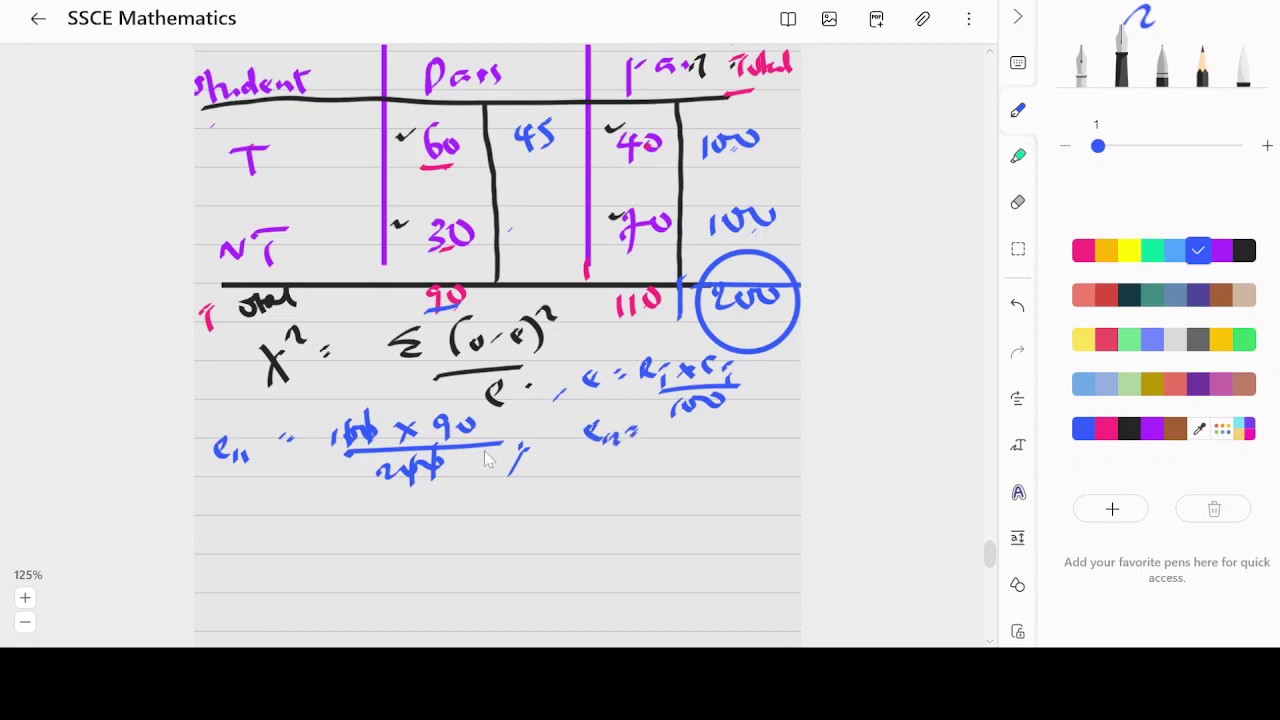
pyautogui.moveTo(723, 162); pyautogui.dragTo(735, 158)
pyautogui.moveTo(662, 424); pyautogui.dragTo(664, 436)
pyautogui.moveTo(673, 426); pyautogui.dragTo(683, 432)
pyautogui.moveTo(691, 422); pyautogui.dragTo(714, 428)
pyautogui.moveTo(714, 416)
pyautogui.mouseDown()
pyautogui.moveTo(704, 428)
pyautogui.moveTo(755, 413)
pyautogui.mouseUp()
pyautogui.moveTo(668, 443)
pyautogui.mouseDown()
pyautogui.moveTo(754, 440)
pyautogui.moveTo(700, 466)
pyautogui.moveTo(736, 458)
pyautogui.moveTo(700, 414)
pyautogui.mouseUp()
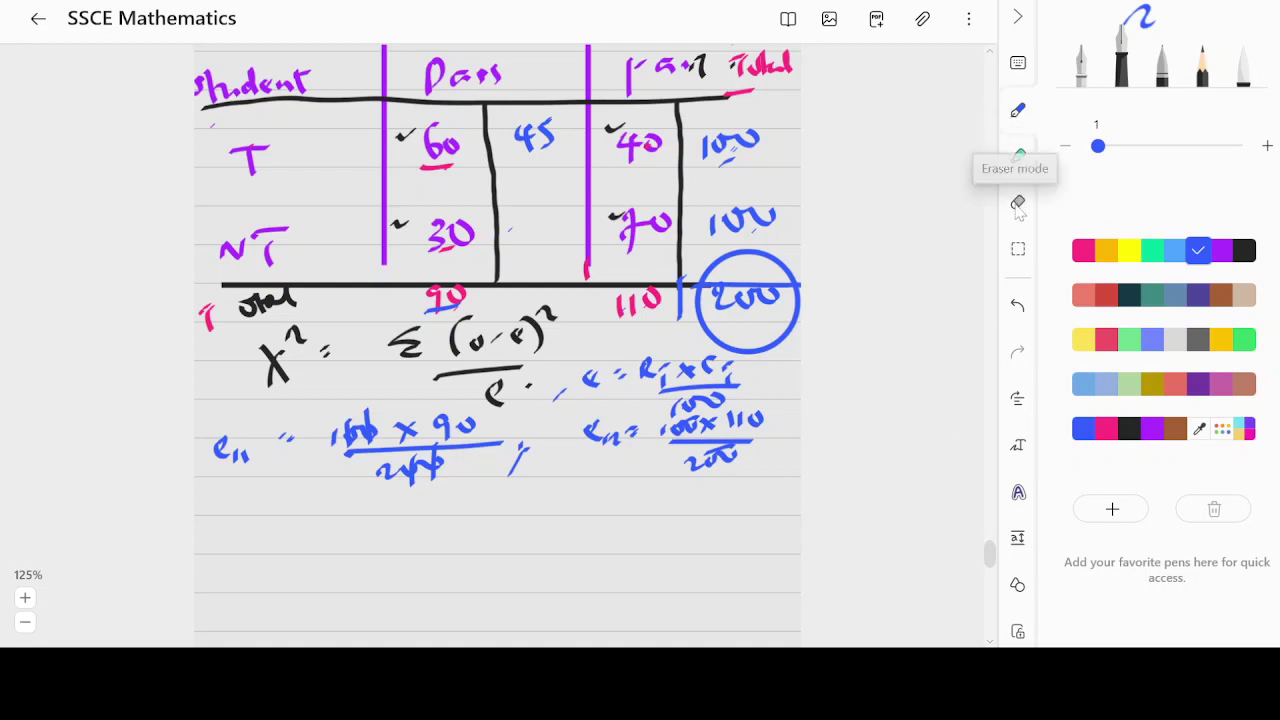
# - Stroke-erase both blue 100 row totals and the 200 inside the circle, then return to the pen
pyautogui.click(1018, 202)
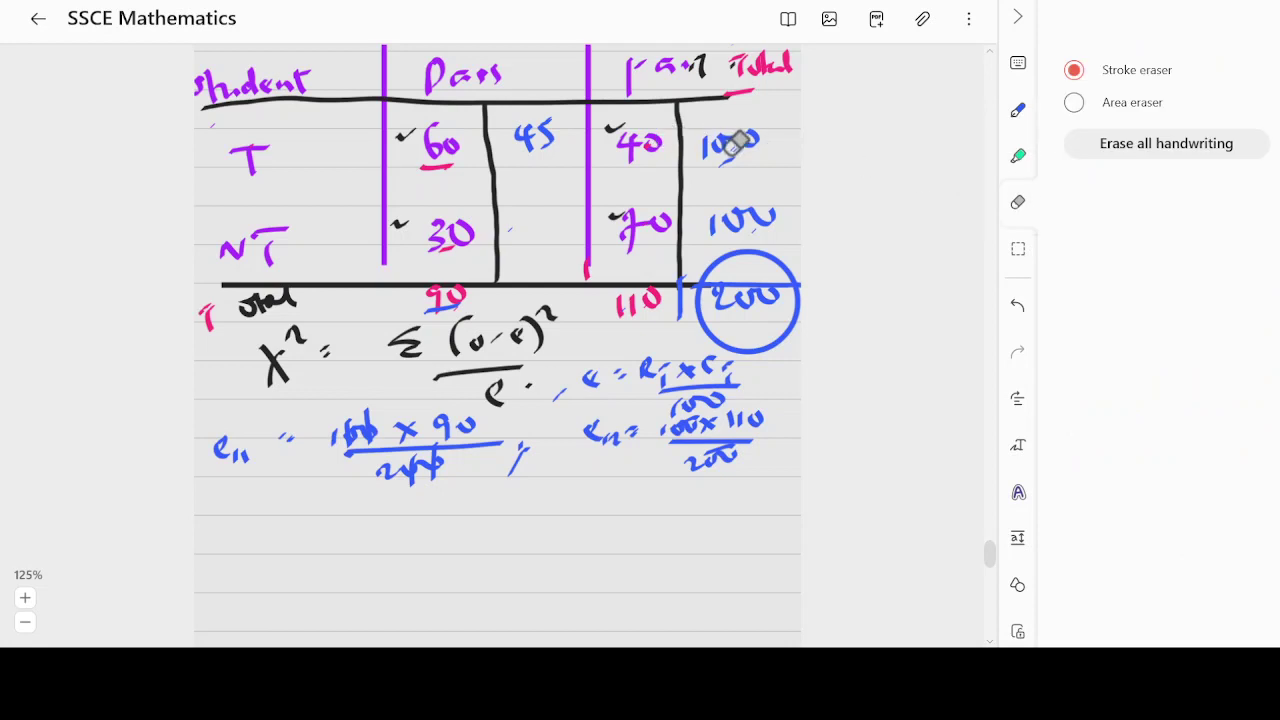
pyautogui.moveTo(740, 135)
pyautogui.mouseDown()
pyautogui.moveTo(732, 226)
pyautogui.moveTo(726, 217)
pyautogui.mouseUp()
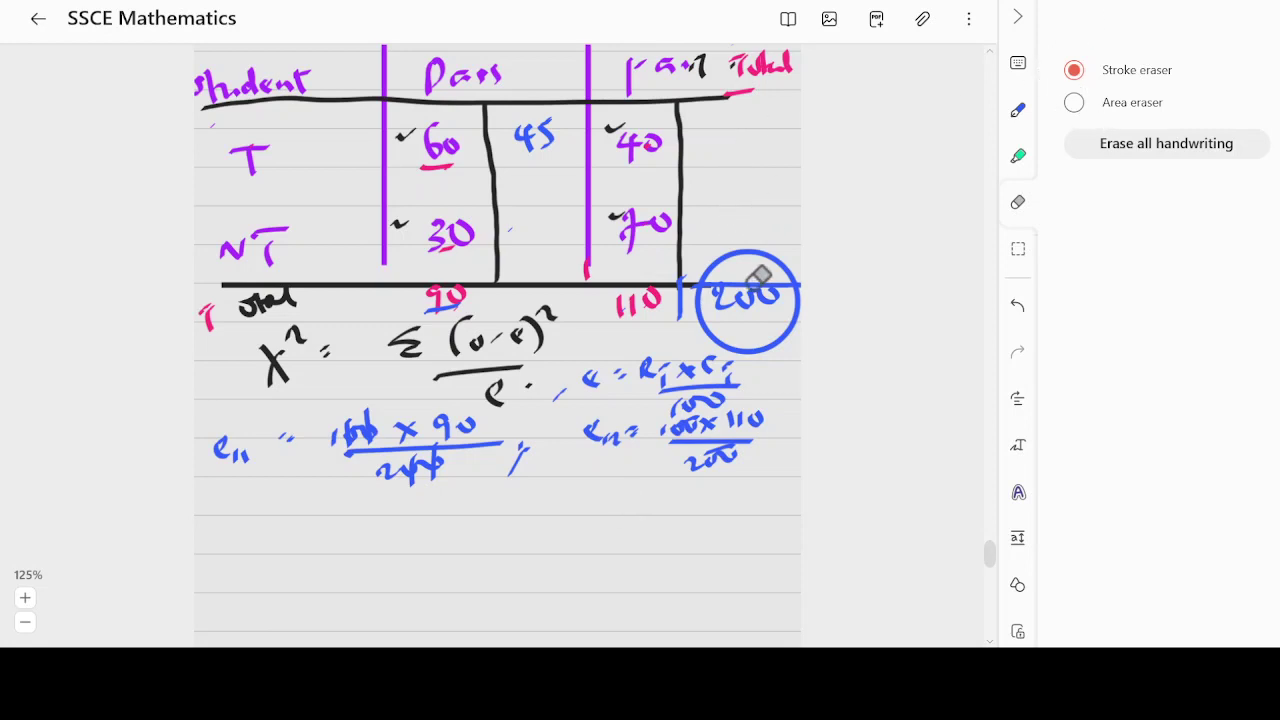
pyautogui.moveTo(760, 274); pyautogui.dragTo(733, 264)
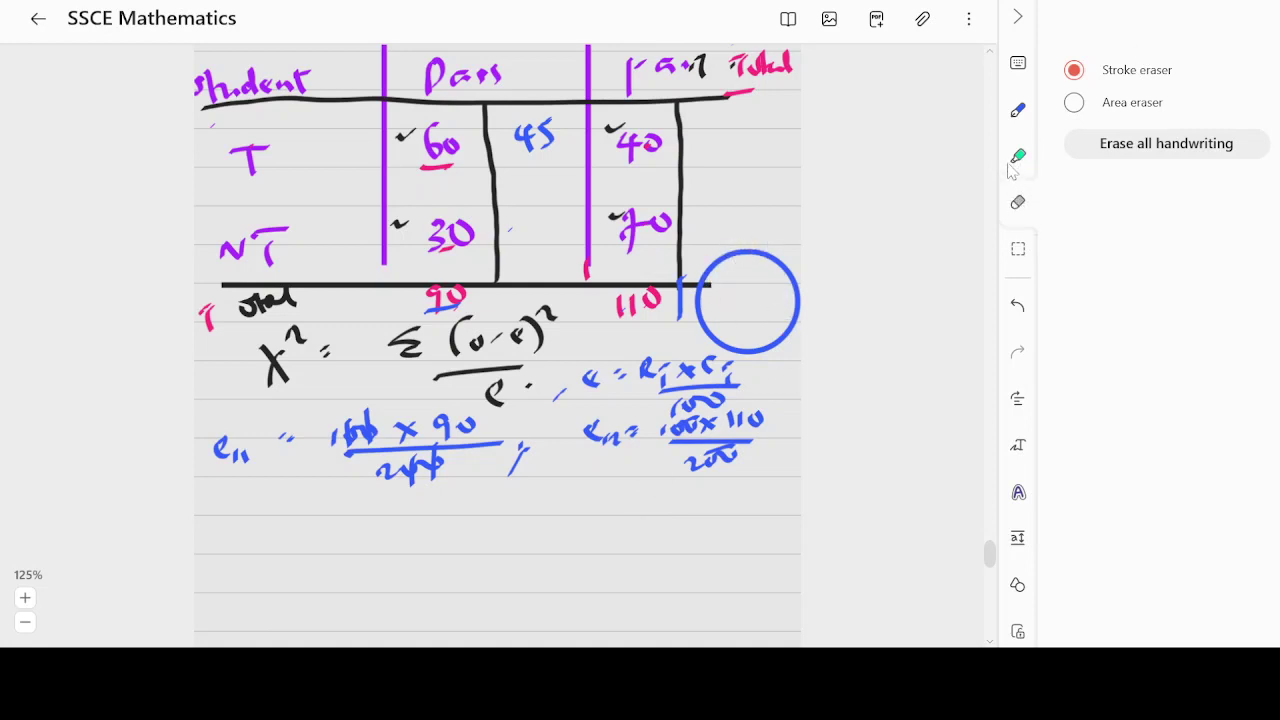
pyautogui.click(1019, 112)
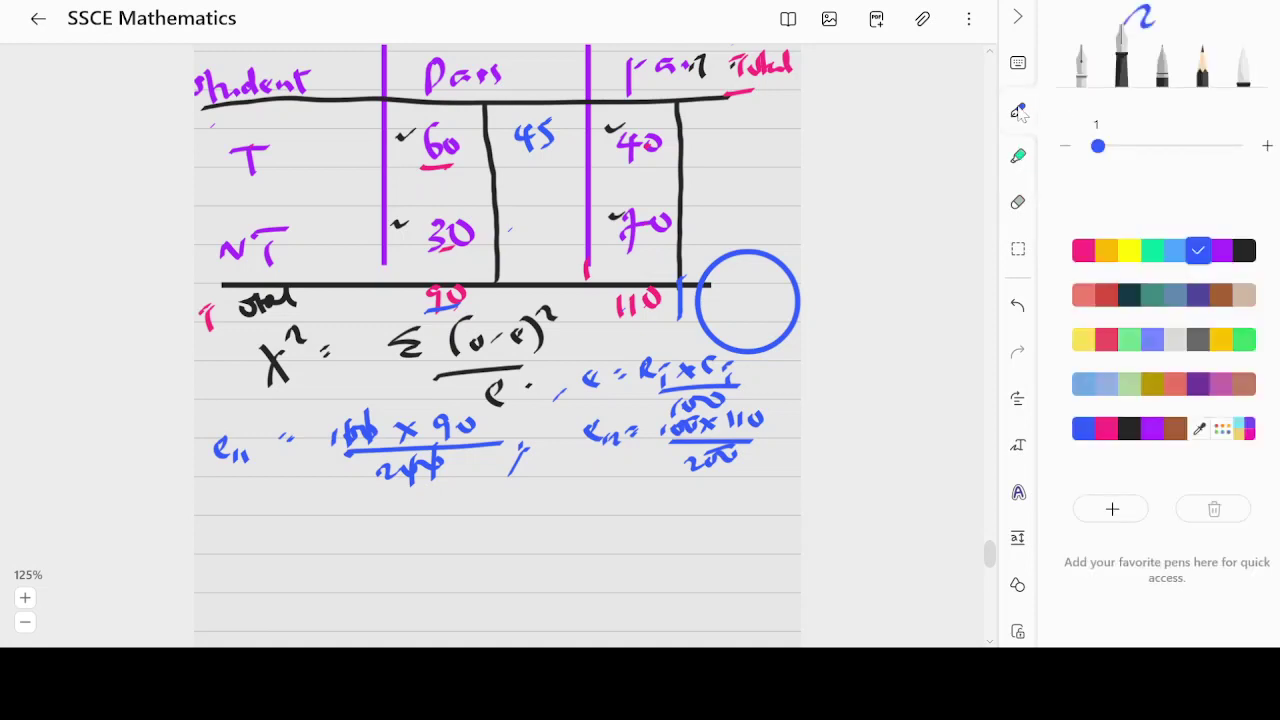
# - Write 55 beside 40 and draw a vertical line from 55 down to the circle
pyautogui.moveTo(698, 120)
pyautogui.mouseDown()
pyautogui.moveTo(700, 140)
pyautogui.moveTo(716, 138)
pyautogui.mouseUp()
pyautogui.click(1019, 112)
pyautogui.click(432, 105)
pyautogui.moveTo(386, 117); pyautogui.dragTo(536, 110)
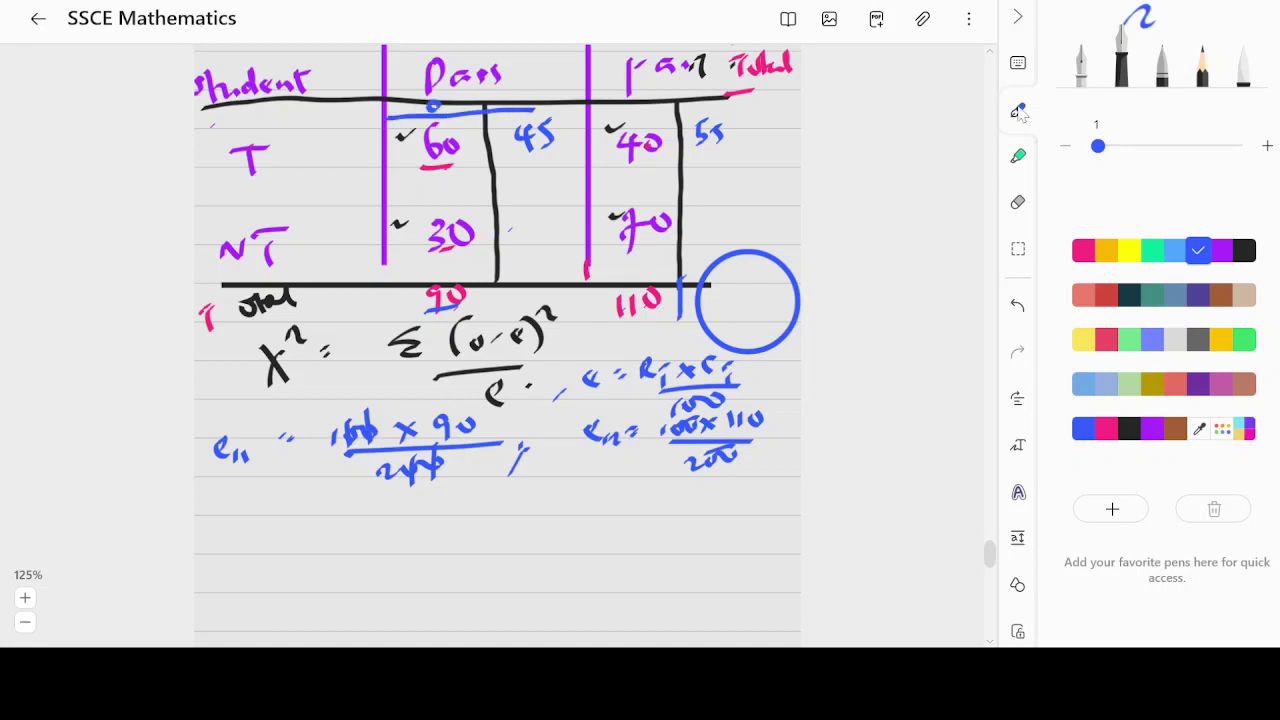
pyautogui.hotkey('ctrl', 'z')
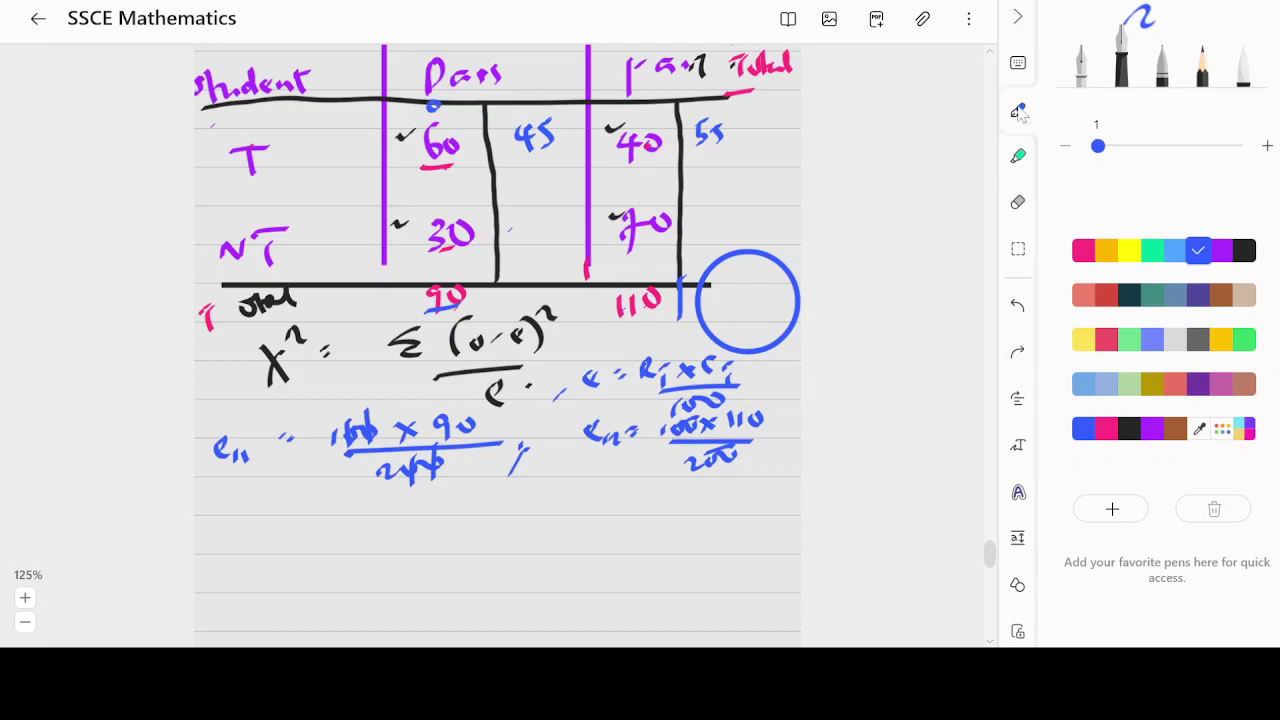
pyautogui.click(524, 104)
pyautogui.click(636, 103)
pyautogui.click(716, 103)
pyautogui.moveTo(736, 93); pyautogui.dragTo(728, 284)
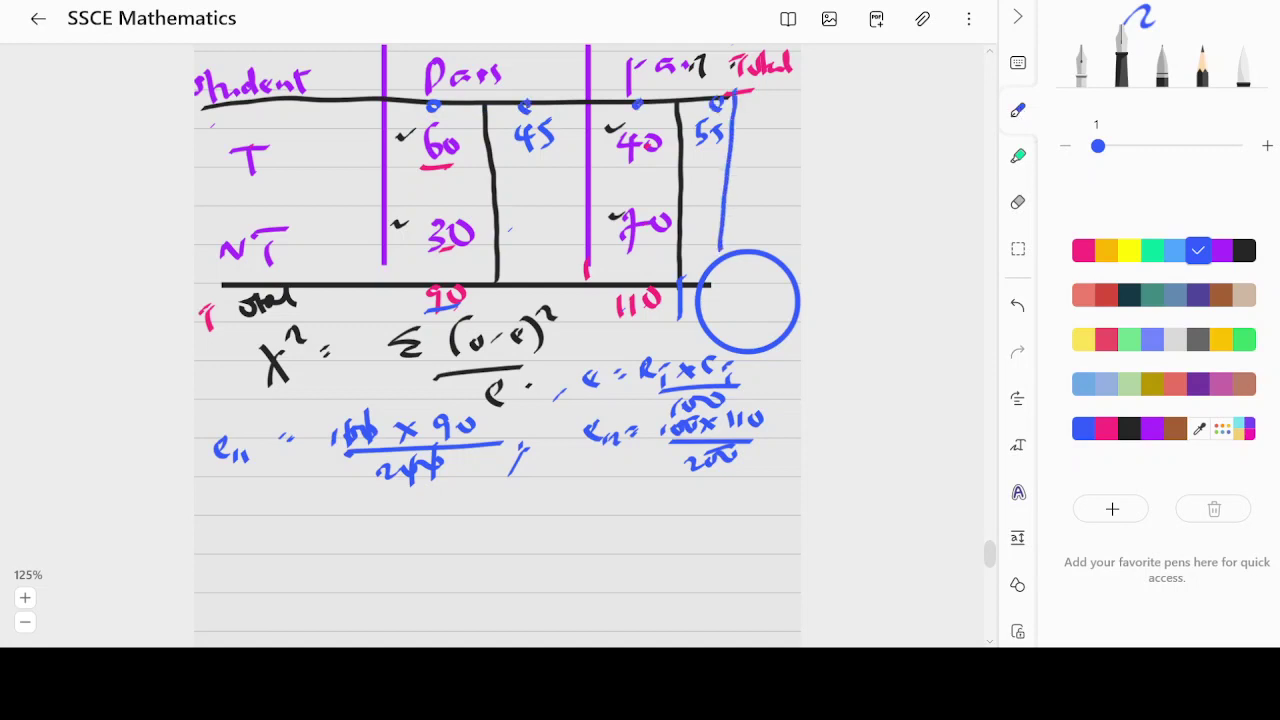
# - Write 100 as the row total for both the T and NT rows
pyautogui.moveTo(756, 113)
pyautogui.mouseDown()
pyautogui.moveTo(755, 138)
pyautogui.moveTo(778, 128)
pyautogui.mouseUp()
pyautogui.moveTo(780, 118); pyautogui.dragTo(800, 116)
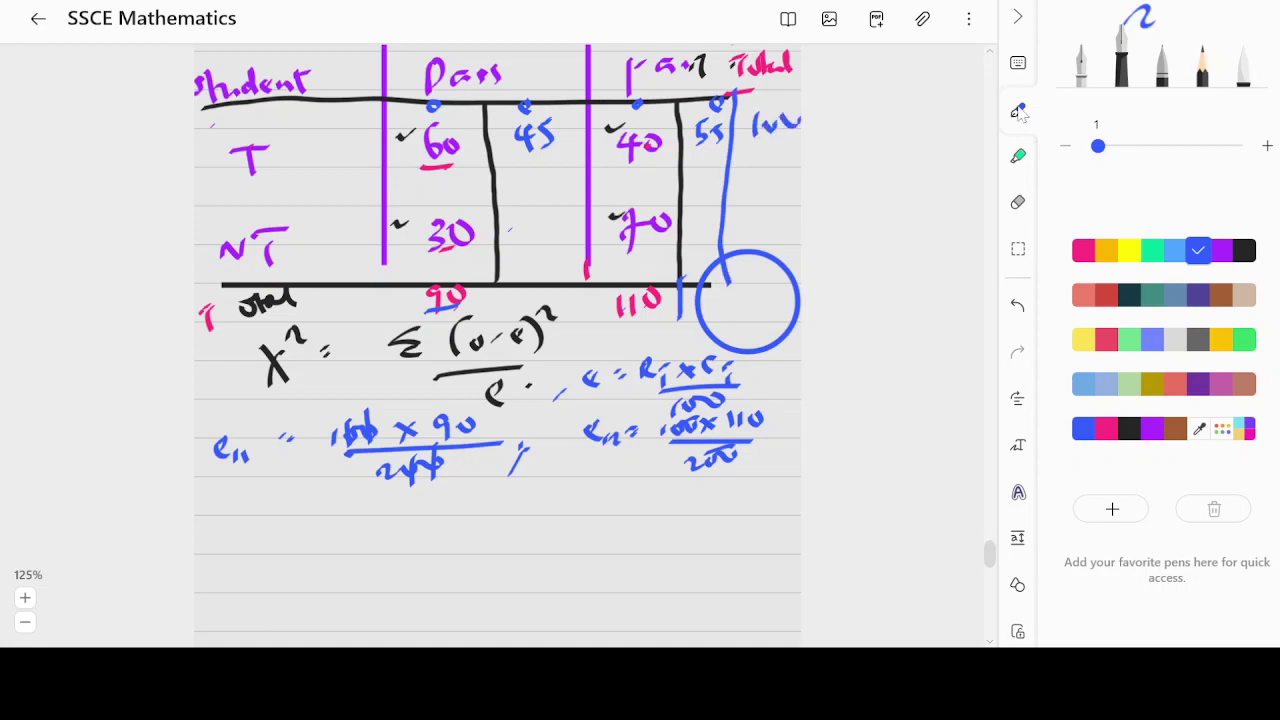
pyautogui.moveTo(738, 213); pyautogui.dragTo(738, 233)
pyautogui.moveTo(752, 218); pyautogui.dragTo(786, 214)
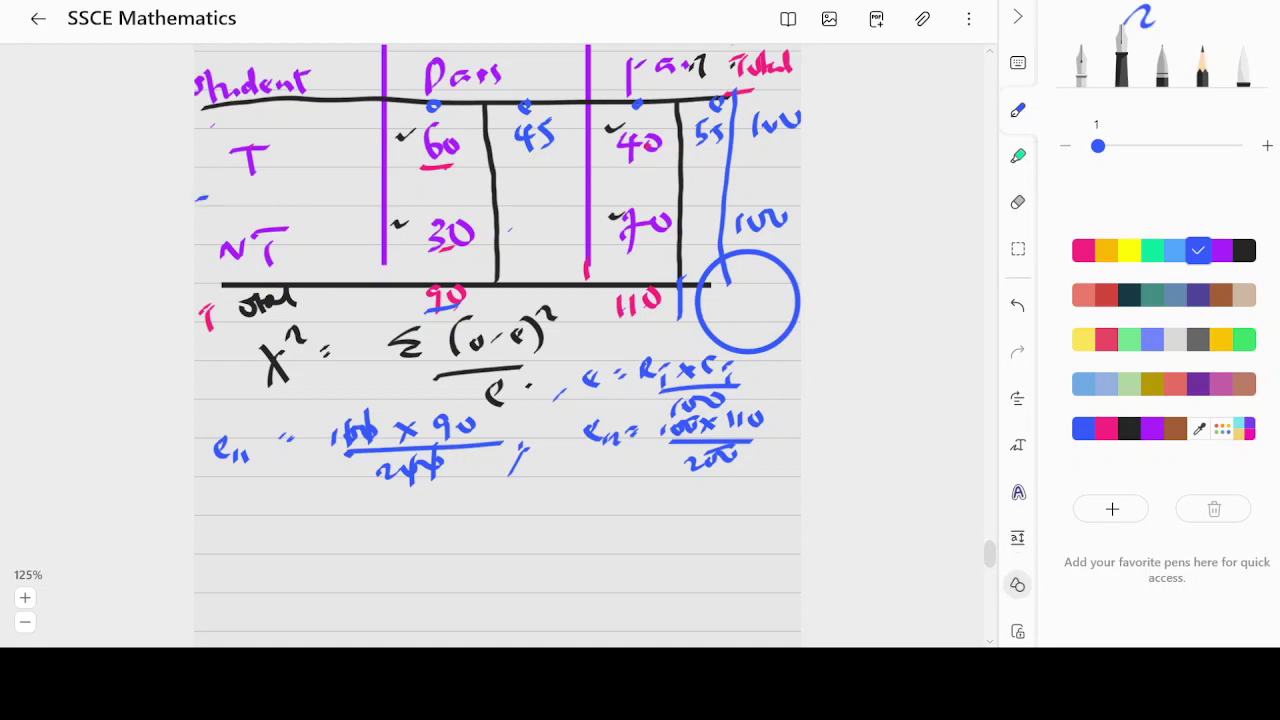
# - Rule a straight line between the T and NT rows and write 200 in the circle
pyautogui.moveTo(198, 200); pyautogui.dragTo(760, 180)
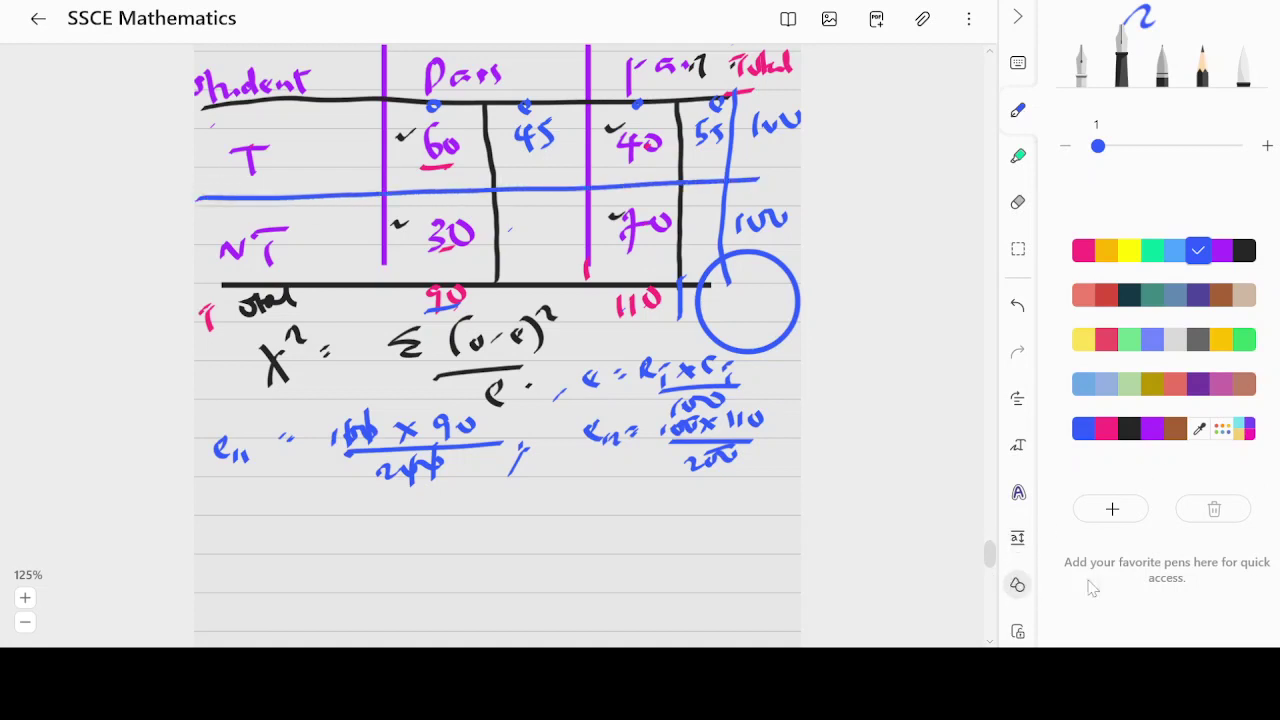
pyautogui.click(1017, 585)
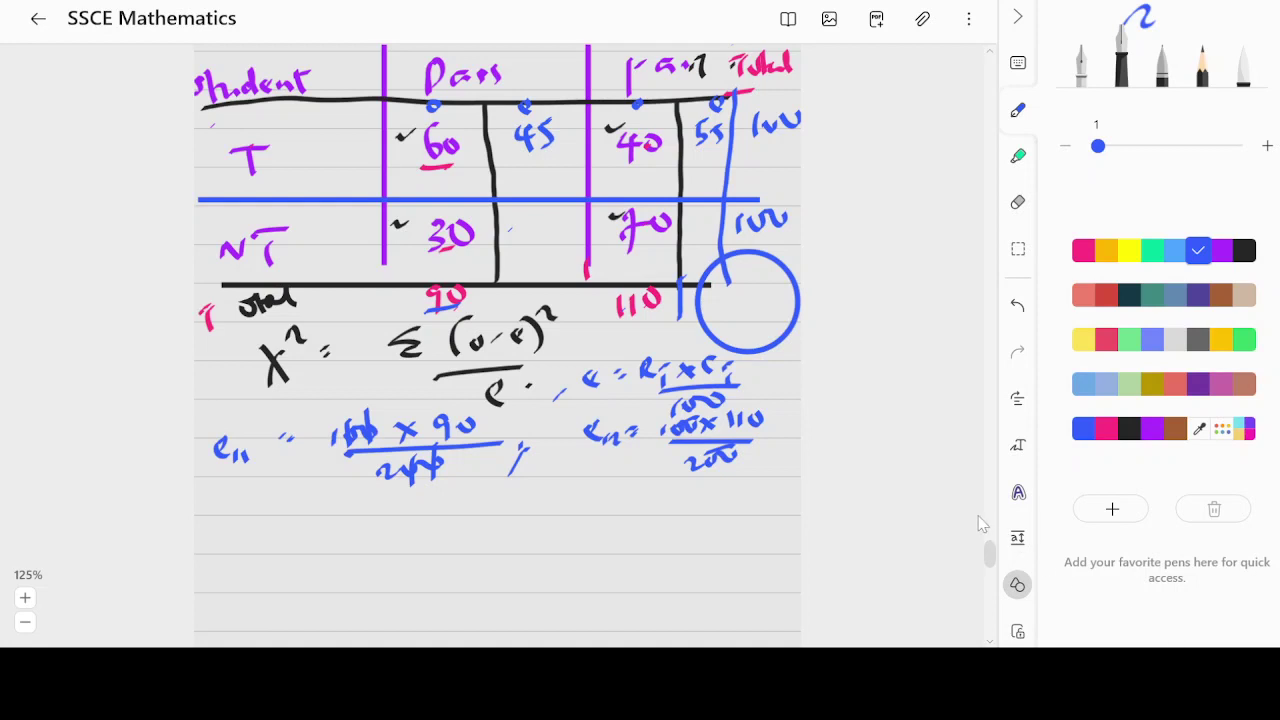
pyautogui.click(1018, 586)
pyautogui.moveTo(714, 293)
pyautogui.mouseDown()
pyautogui.moveTo(737, 313)
pyautogui.moveTo(746, 292)
pyautogui.mouseUp()
pyautogui.moveTo(772, 286); pyautogui.dragTo(768, 290)
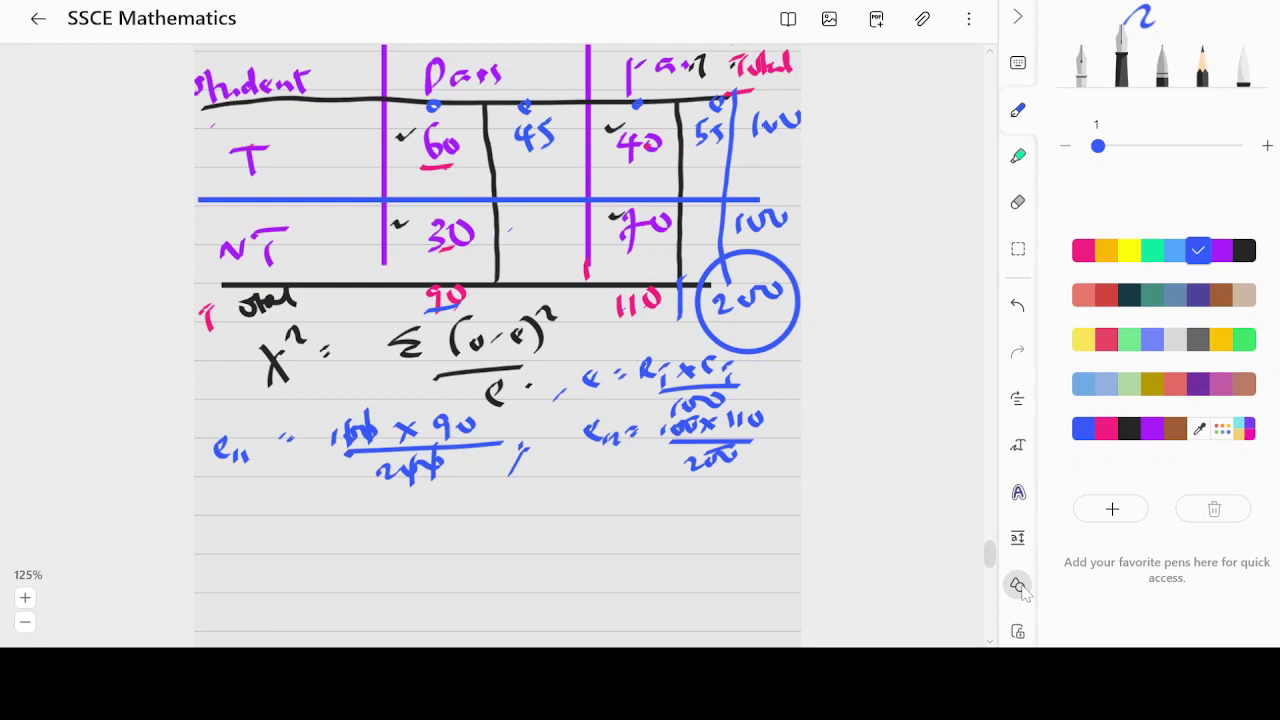
# - Write e21 = 100 × 90 / 200 and enter 45 in the NT pass cell
pyautogui.moveTo(222, 534); pyautogui.dragTo(250, 544)
pyautogui.moveTo(259, 535); pyautogui.dragTo(262, 548)
pyautogui.moveTo(372, 516); pyautogui.dragTo(370, 518)
pyautogui.moveTo(390, 516); pyautogui.dragTo(432, 526)
pyautogui.moveTo(431, 508); pyautogui.dragTo(413, 527)
pyautogui.click(1018, 586)
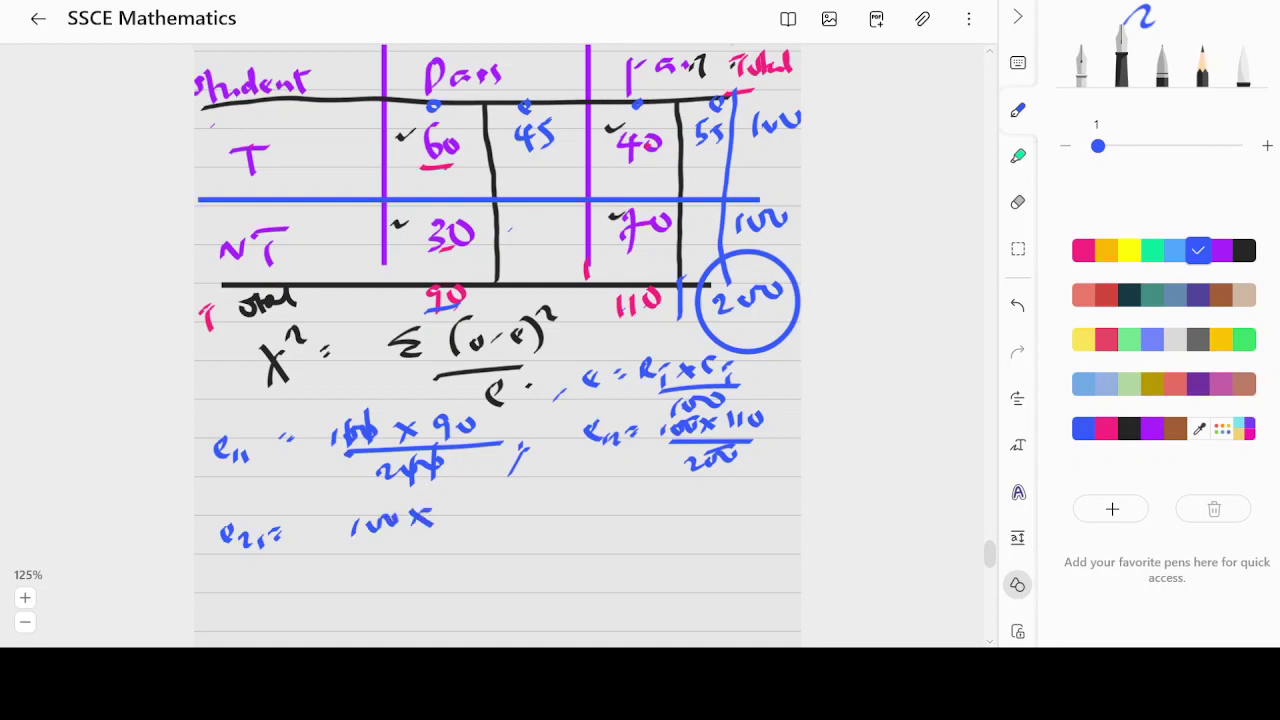
pyautogui.moveTo(466, 504)
pyautogui.mouseDown()
pyautogui.moveTo(464, 528)
pyautogui.moveTo(490, 506)
pyautogui.mouseUp()
pyautogui.moveTo(358, 555); pyautogui.dragTo(466, 541)
pyautogui.moveTo(388, 570); pyautogui.dragTo(408, 586)
pyautogui.moveTo(404, 572); pyautogui.dragTo(442, 560)
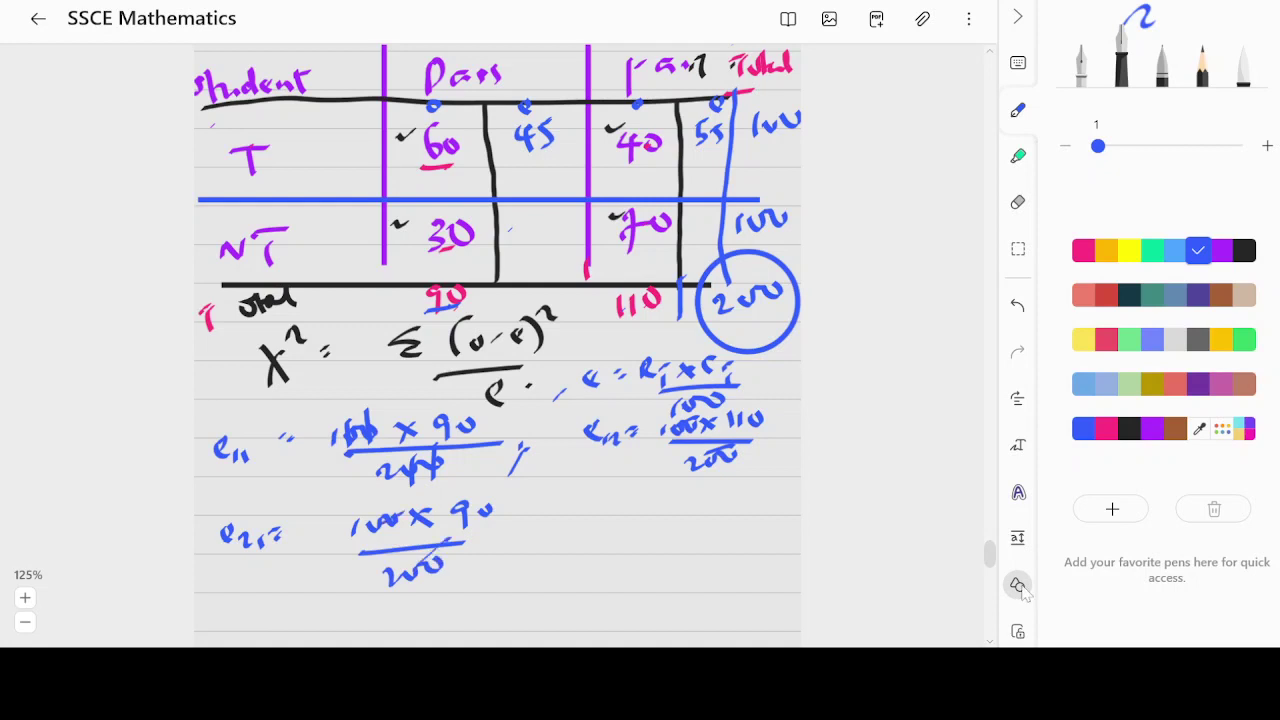
pyautogui.moveTo(522, 222); pyautogui.dragTo(536, 230)
pyautogui.moveTo(532, 218)
pyautogui.mouseDown()
pyautogui.moveTo(532, 246)
pyautogui.moveTo(548, 244)
pyautogui.mouseUp()
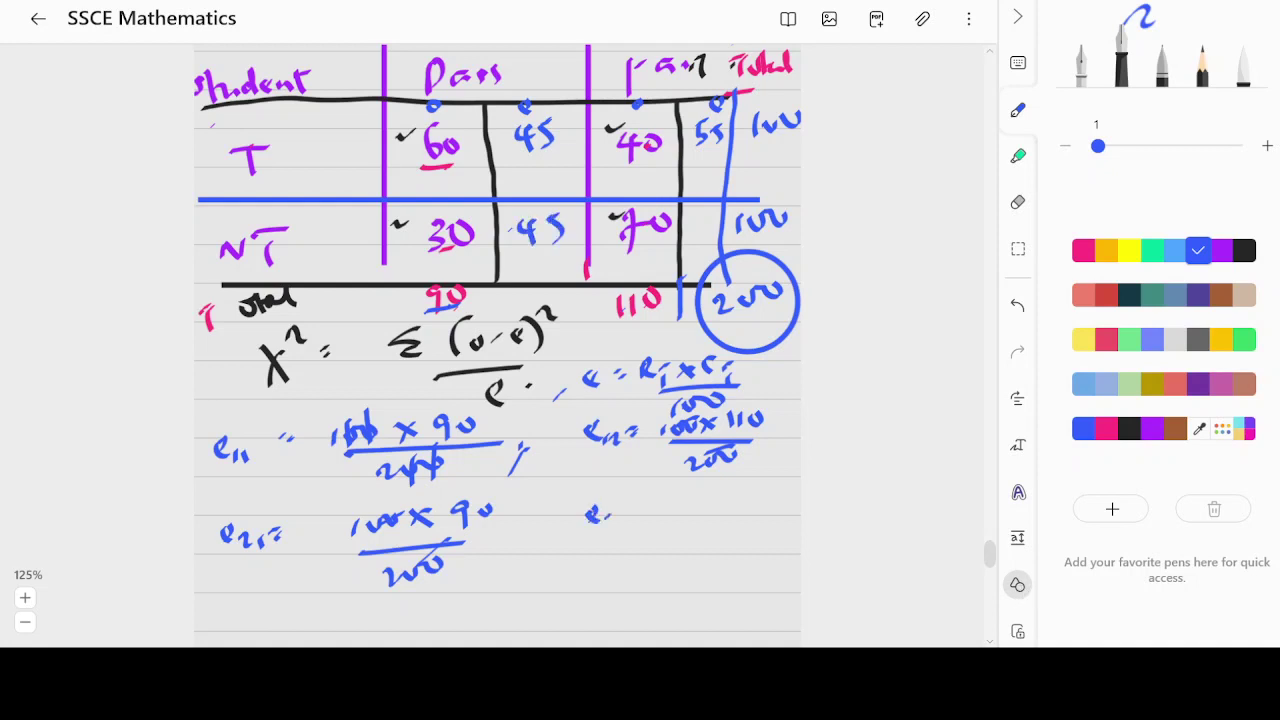
# - Write e22 = 100 × 110 / 200 and enter 55 in the NT fail cell
pyautogui.moveTo(612, 513); pyautogui.dragTo(614, 527)
pyautogui.moveTo(625, 514)
pyautogui.mouseDown()
pyautogui.moveTo(638, 527)
pyautogui.moveTo(730, 500)
pyautogui.moveTo(760, 508)
pyautogui.moveTo(746, 510)
pyautogui.mouseUp()
pyautogui.moveTo(766, 490)
pyautogui.mouseDown()
pyautogui.moveTo(770, 504)
pyautogui.moveTo(796, 500)
pyautogui.mouseUp()
pyautogui.moveTo(694, 530)
pyautogui.mouseDown()
pyautogui.moveTo(780, 526)
pyautogui.moveTo(734, 546)
pyautogui.moveTo(770, 542)
pyautogui.mouseUp()
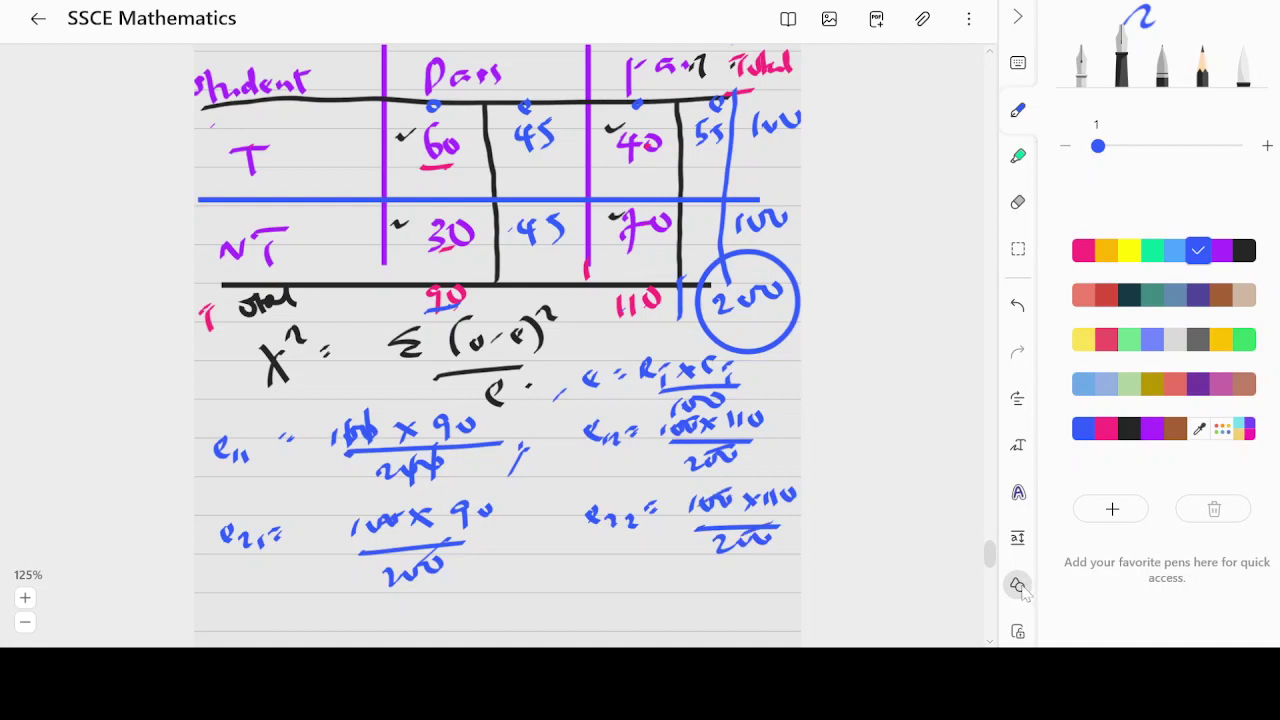
pyautogui.moveTo(698, 218)
pyautogui.mouseDown()
pyautogui.moveTo(688, 240)
pyautogui.moveTo(704, 238)
pyautogui.mouseUp()
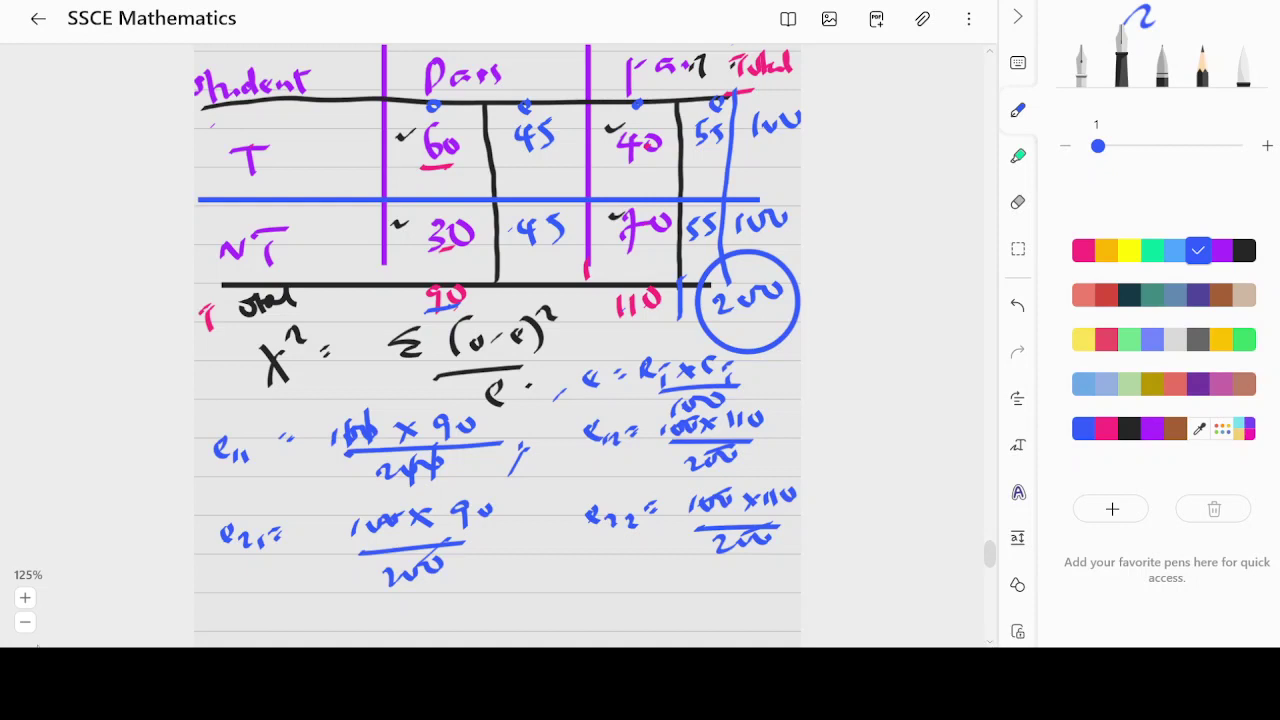
# - Zoom out to 100% and handwrite headings O, E, (O−E), (O−E)² and (O−E)²/E
pyautogui.click(26, 623)
pyautogui.click(26, 623)
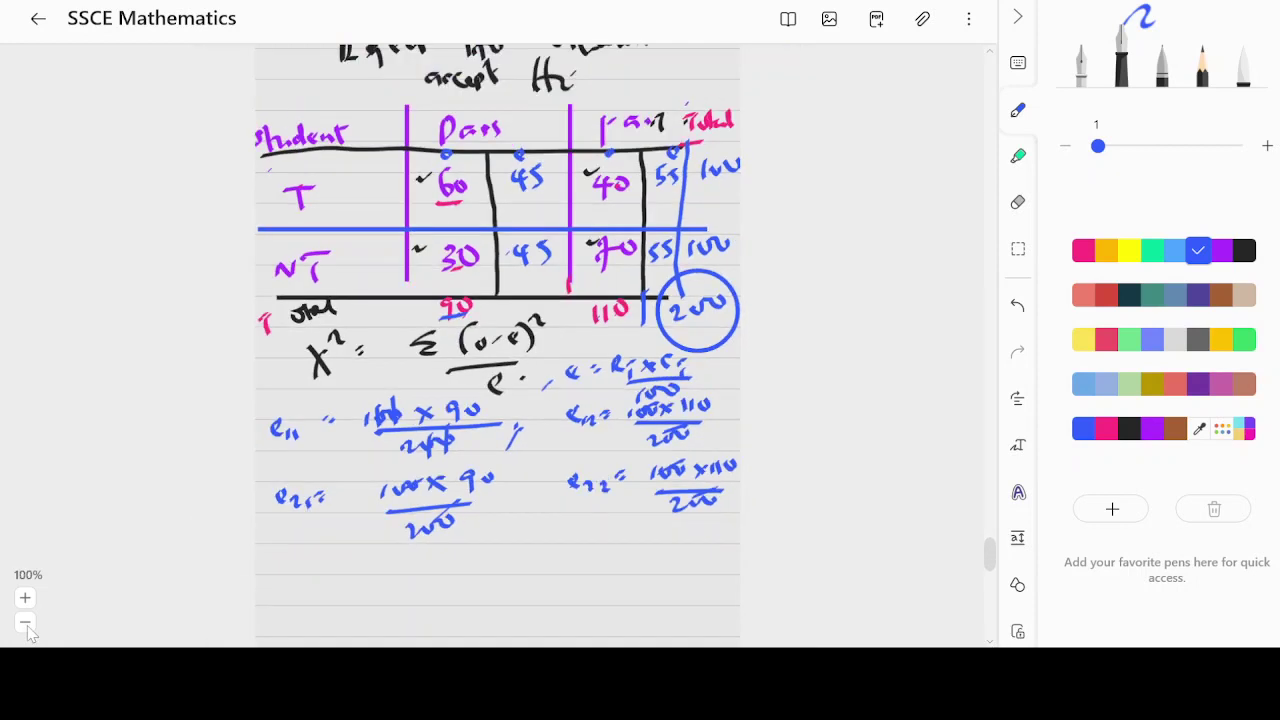
pyautogui.click(990, 642)
pyautogui.click(990, 642)
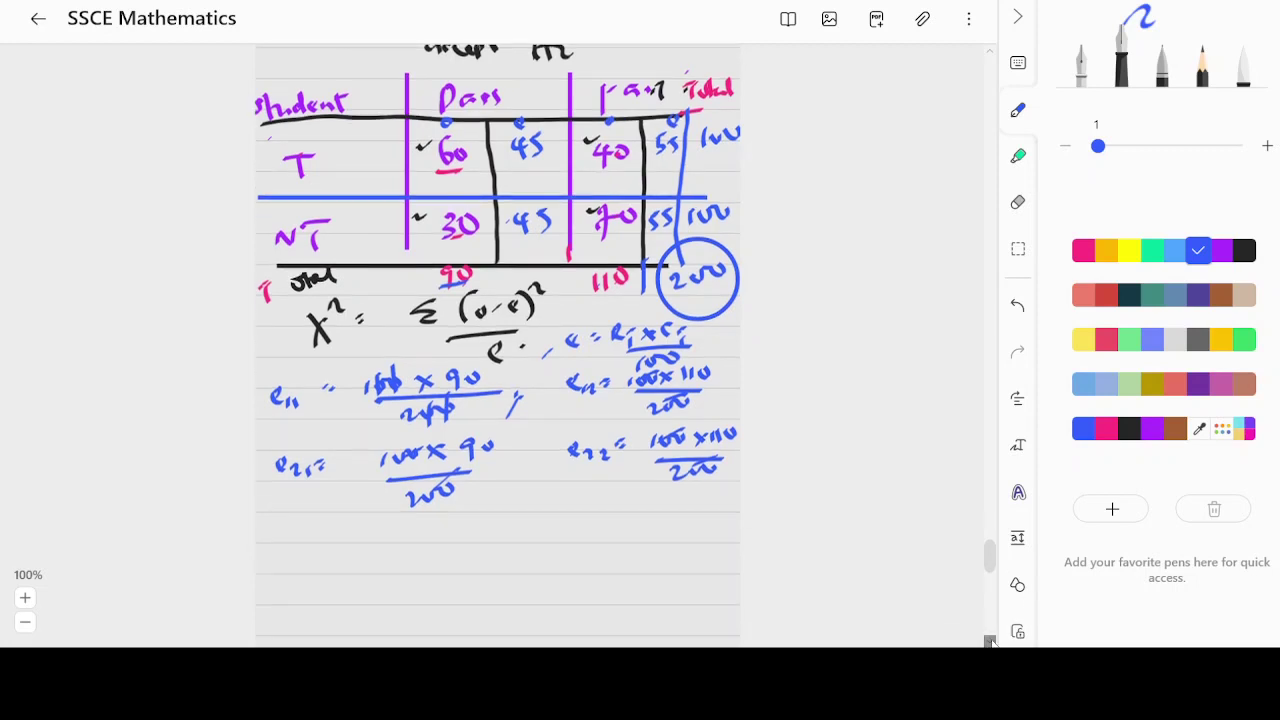
pyautogui.click(990, 642)
pyautogui.click(990, 642)
pyautogui.click(990, 642)
pyautogui.click(990, 642)
pyautogui.click(990, 642)
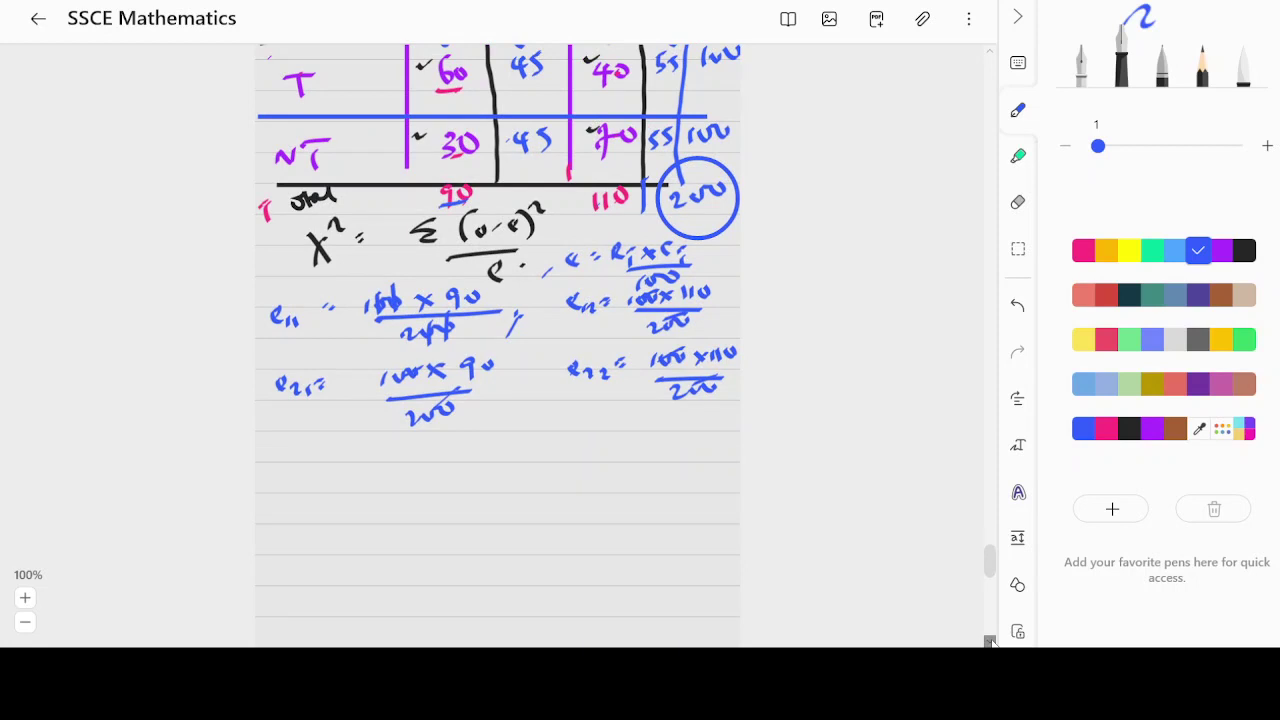
pyautogui.moveTo(296, 443); pyautogui.dragTo(295, 445)
pyautogui.moveTo(386, 441); pyautogui.dragTo(383, 458)
pyautogui.moveTo(470, 432)
pyautogui.mouseDown()
pyautogui.moveTo(465, 458)
pyautogui.moveTo(531, 464)
pyautogui.mouseUp()
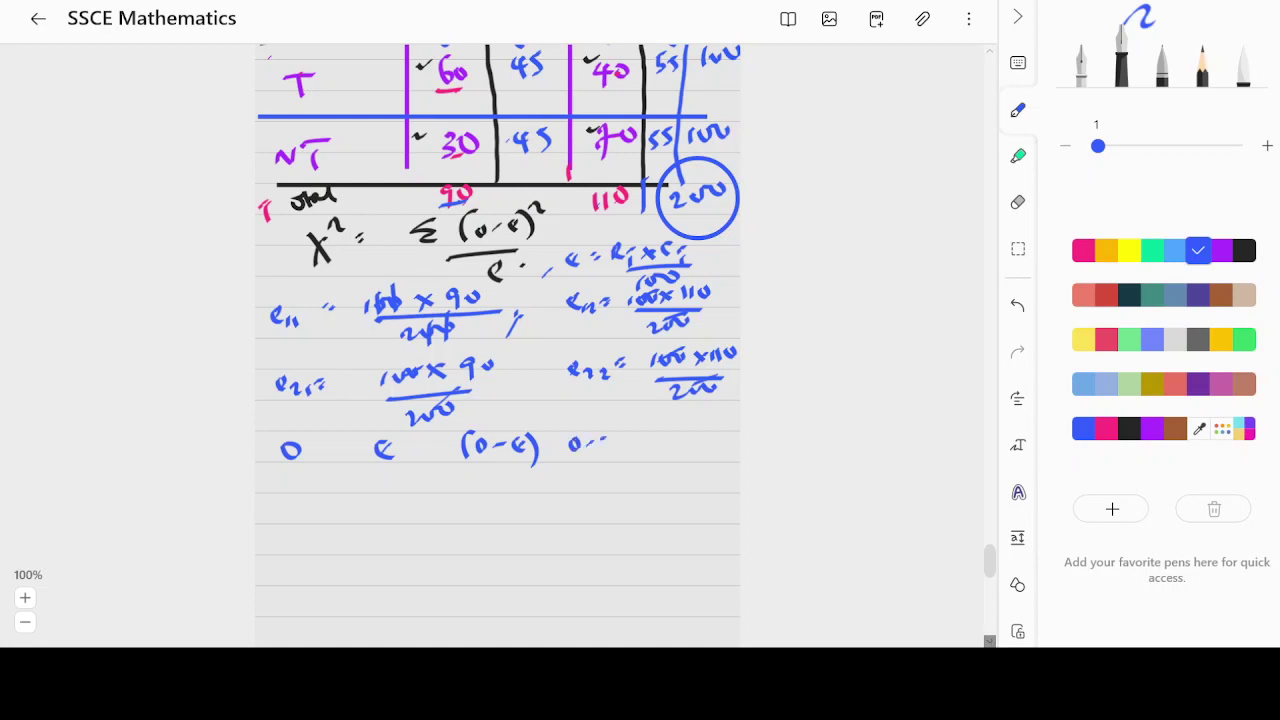
pyautogui.moveTo(572, 426); pyautogui.dragTo(566, 464)
pyautogui.moveTo(612, 426)
pyautogui.mouseDown()
pyautogui.moveTo(616, 464)
pyautogui.moveTo(630, 424)
pyautogui.moveTo(660, 438)
pyautogui.moveTo(650, 456)
pyautogui.mouseUp()
pyautogui.moveTo(706, 426)
pyautogui.mouseDown()
pyautogui.moveTo(712, 460)
pyautogui.moveTo(722, 428)
pyautogui.mouseUp()
pyautogui.moveTo(654, 460)
pyautogui.mouseDown()
pyautogui.moveTo(702, 456)
pyautogui.moveTo(704, 480)
pyautogui.mouseUp()
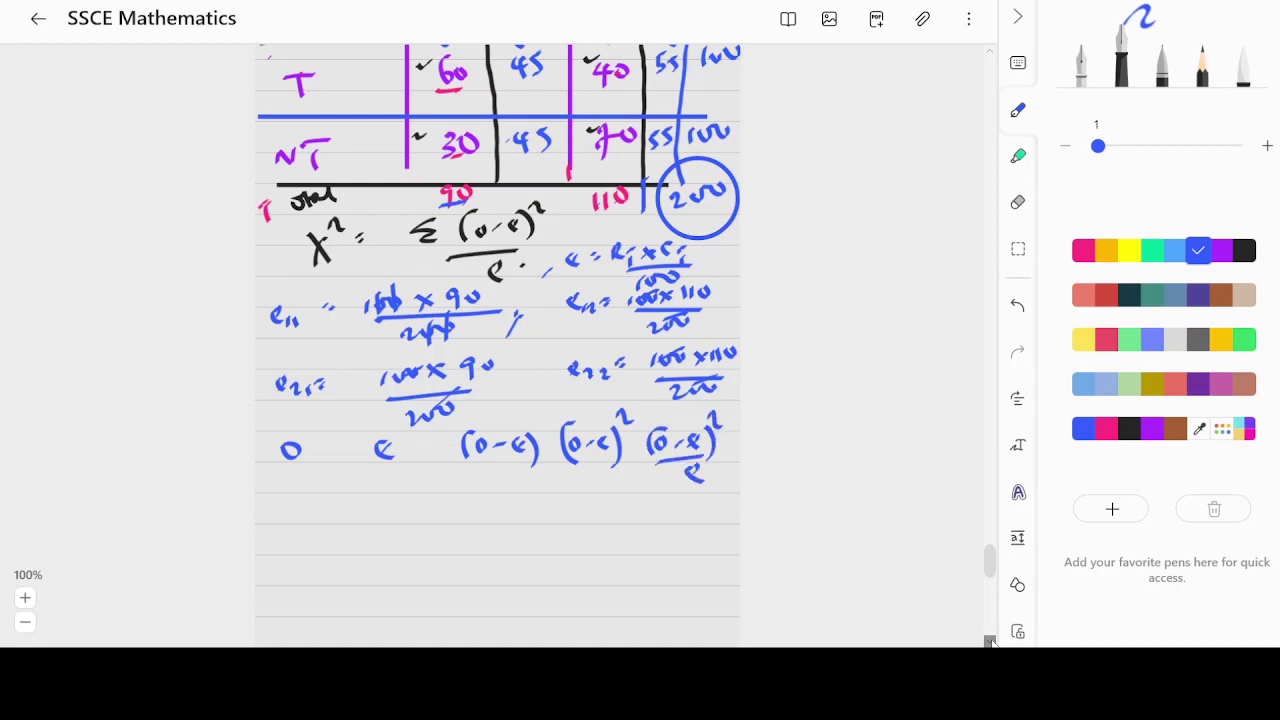
# - Draw straightened column dividers and a rule under the headings using Shapes
pyautogui.click(1017, 585)
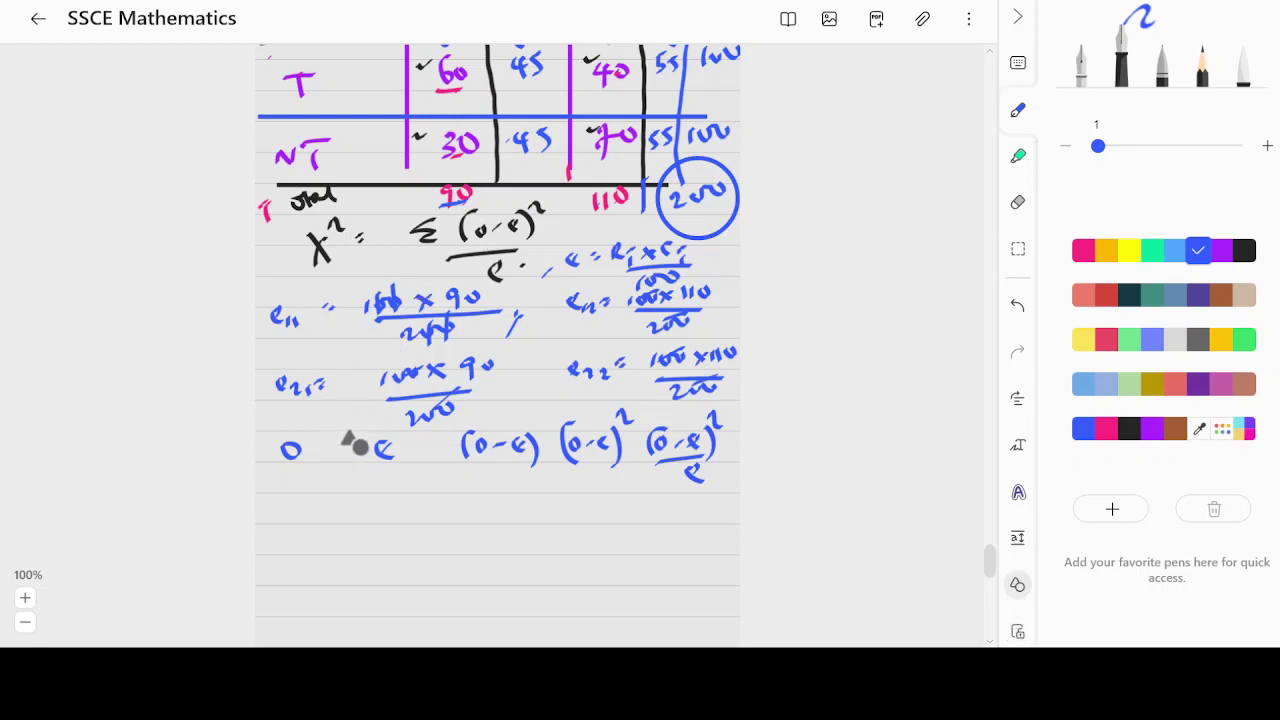
pyautogui.moveTo(352, 434); pyautogui.dragTo(352, 612)
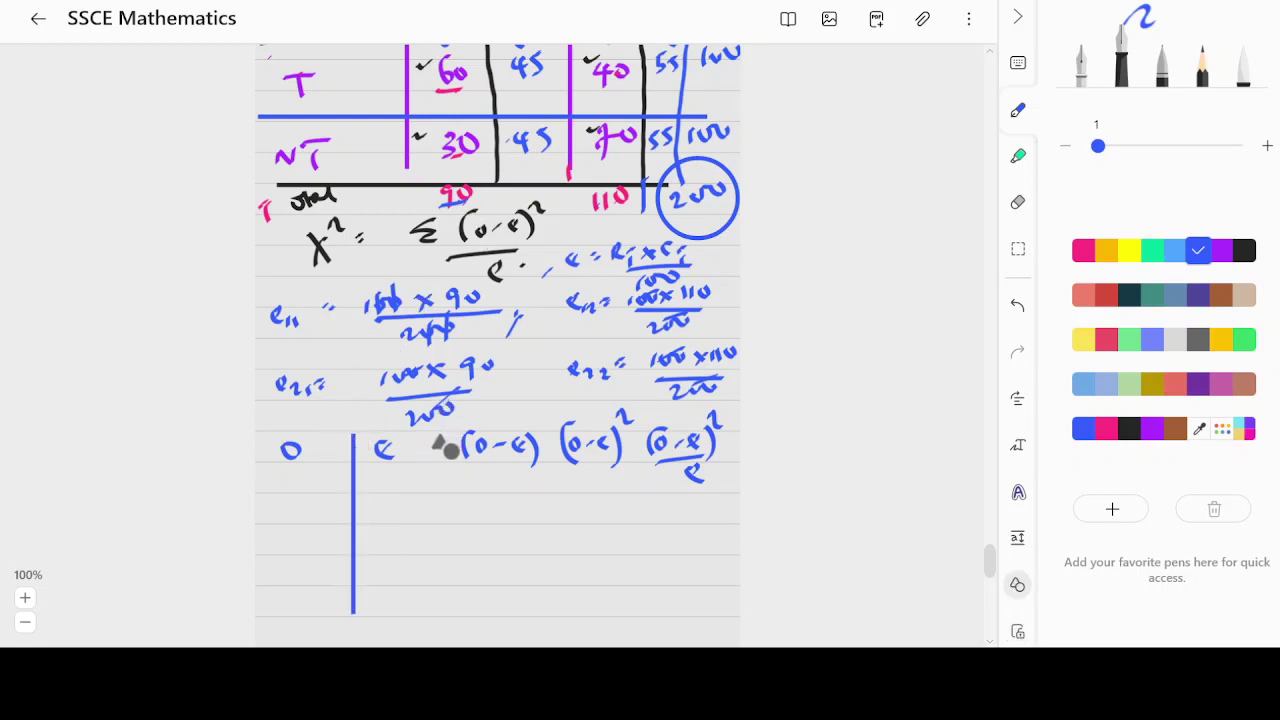
pyautogui.moveTo(450, 434); pyautogui.dragTo(446, 598)
pyautogui.moveTo(556, 432); pyautogui.dragTo(548, 595)
pyautogui.moveTo(648, 420); pyautogui.dragTo(634, 596)
pyautogui.moveTo(256, 508); pyautogui.dragTo(724, 492)
pyautogui.click(1017, 587)
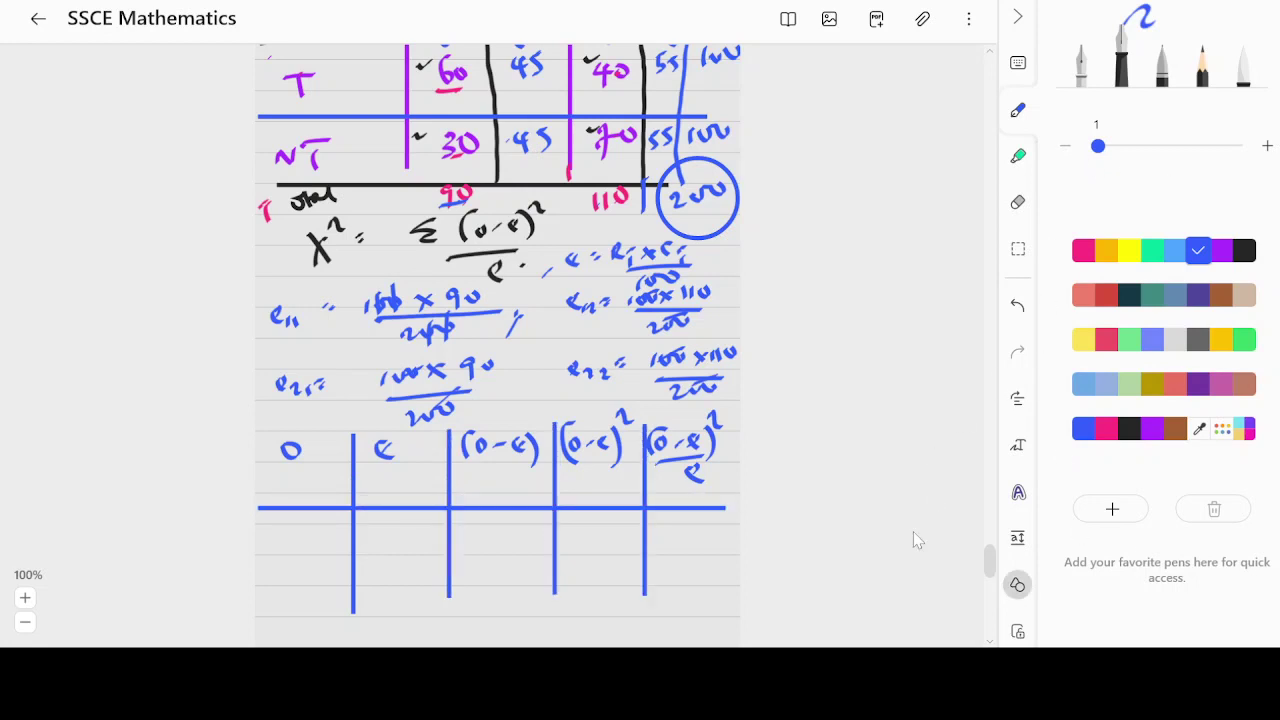
# - Extend the four column dividers further down the table
pyautogui.scroll(-3, 510, 555)
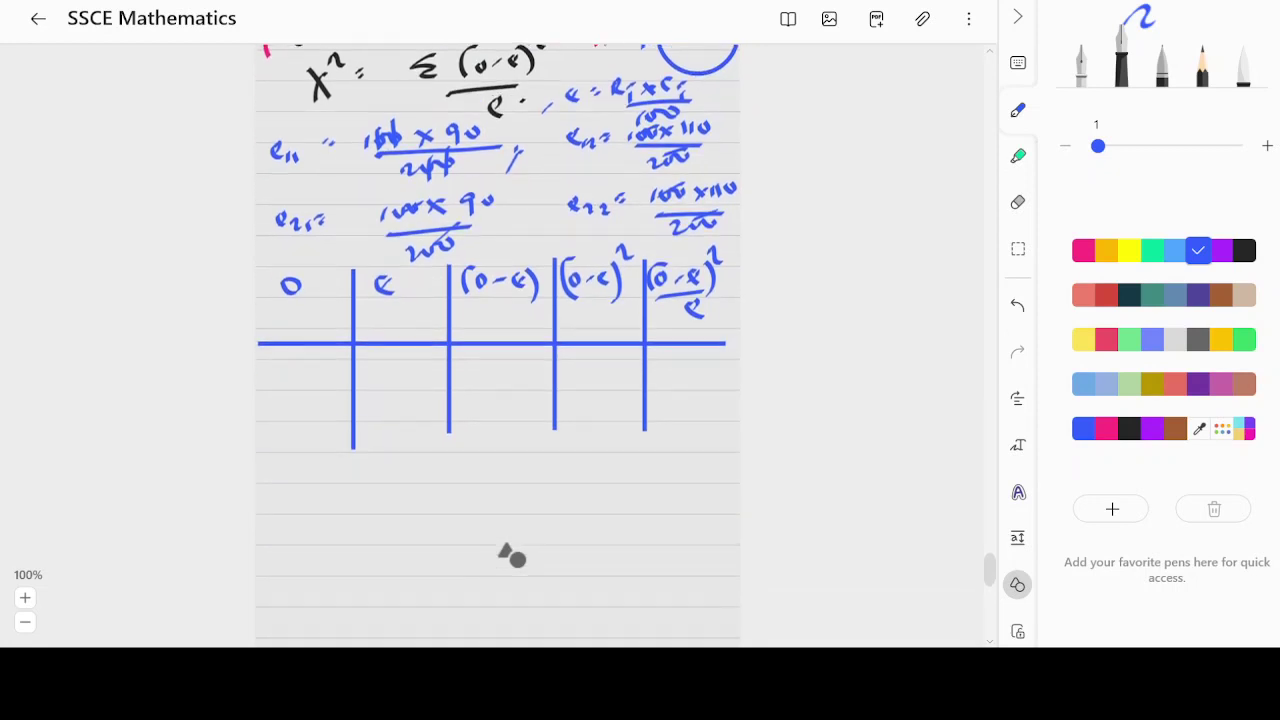
pyautogui.moveTo(360, 432); pyautogui.dragTo(361, 494)
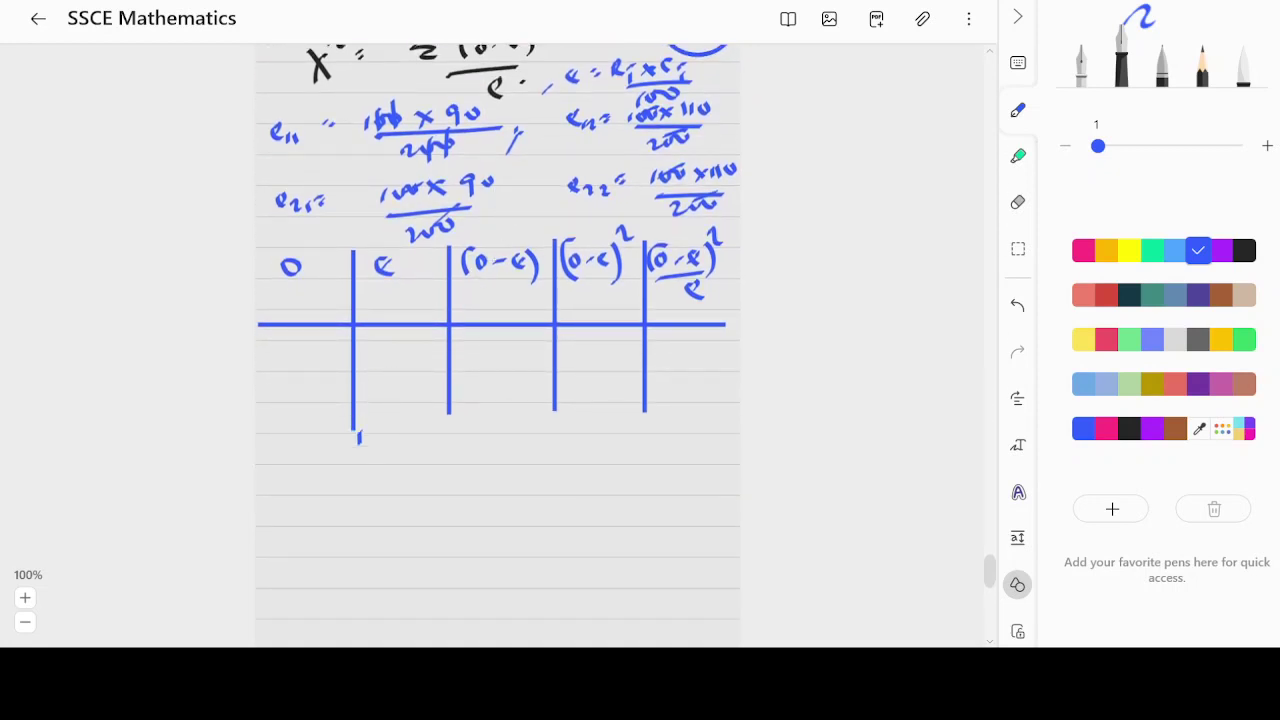
pyautogui.moveTo(455, 405); pyautogui.dragTo(452, 500)
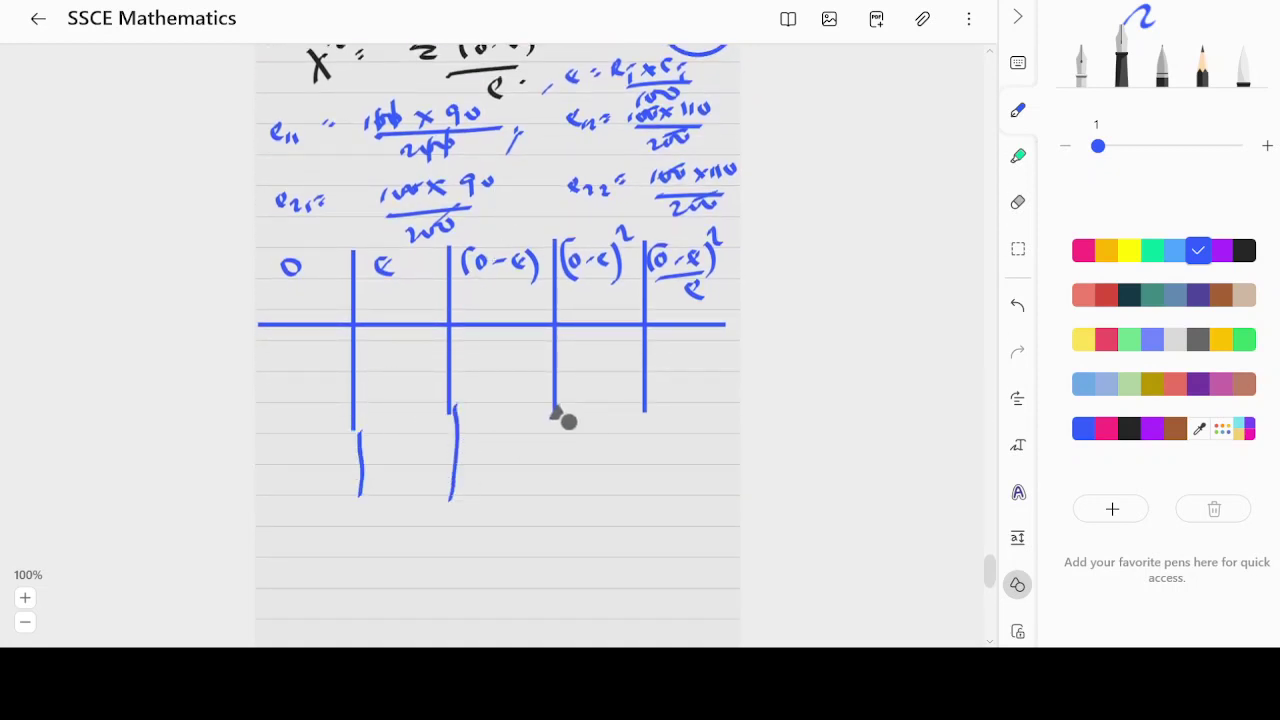
pyautogui.moveTo(560, 414); pyautogui.dragTo(555, 512)
pyautogui.moveTo(651, 412); pyautogui.dragTo(642, 516)
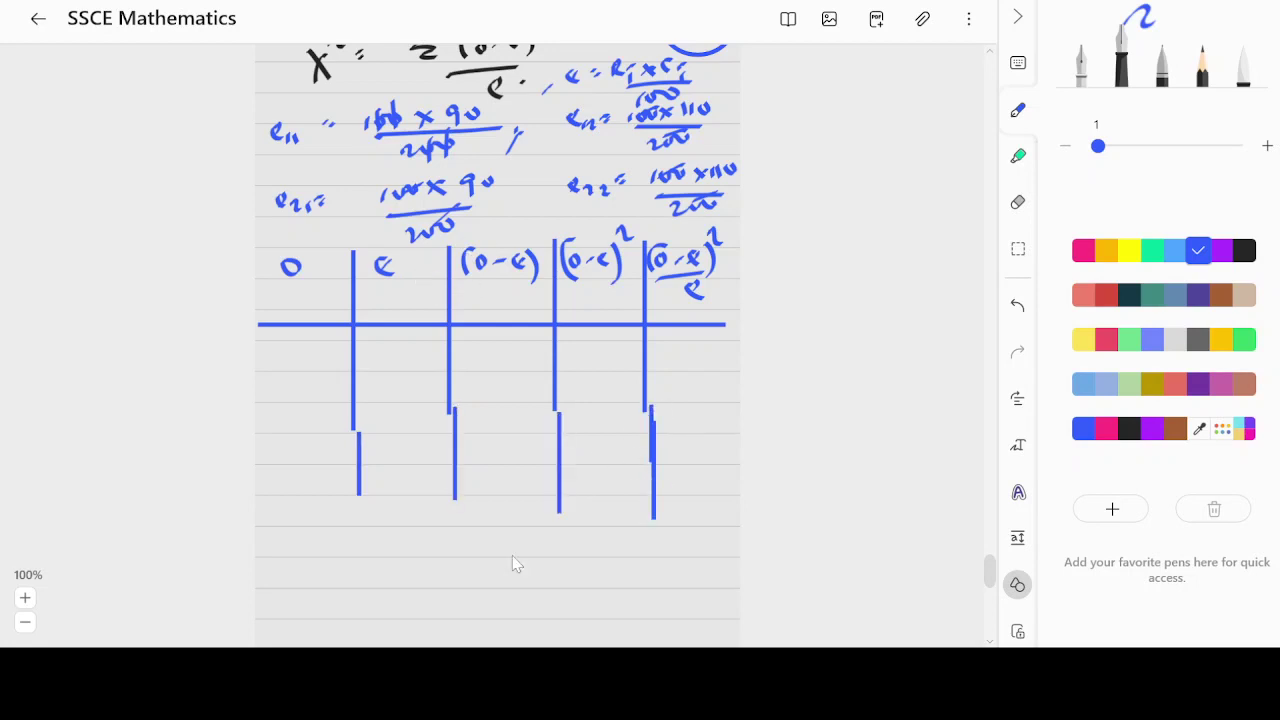
pyautogui.scroll(2, 512, 555)
pyautogui.scroll(1, 512, 555)
pyautogui.scroll(2, 512, 555)
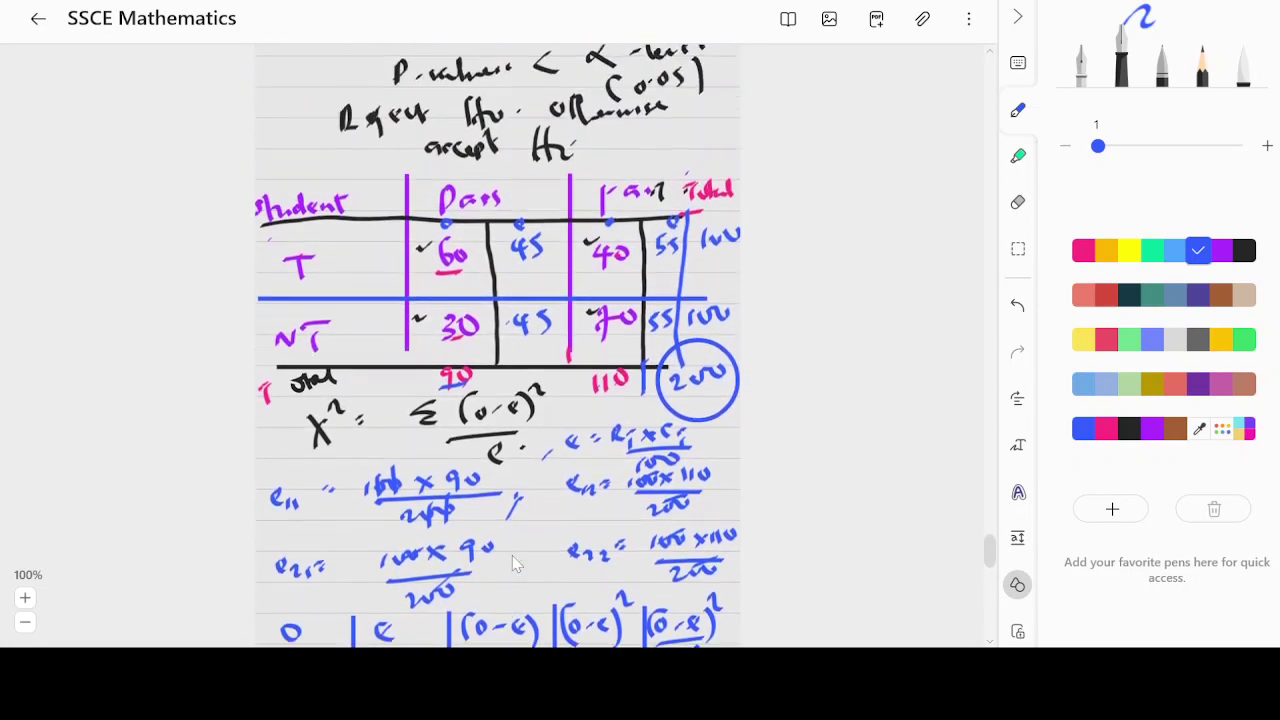
pyautogui.scroll(-3, 512, 555)
pyautogui.scroll(1, 512, 555)
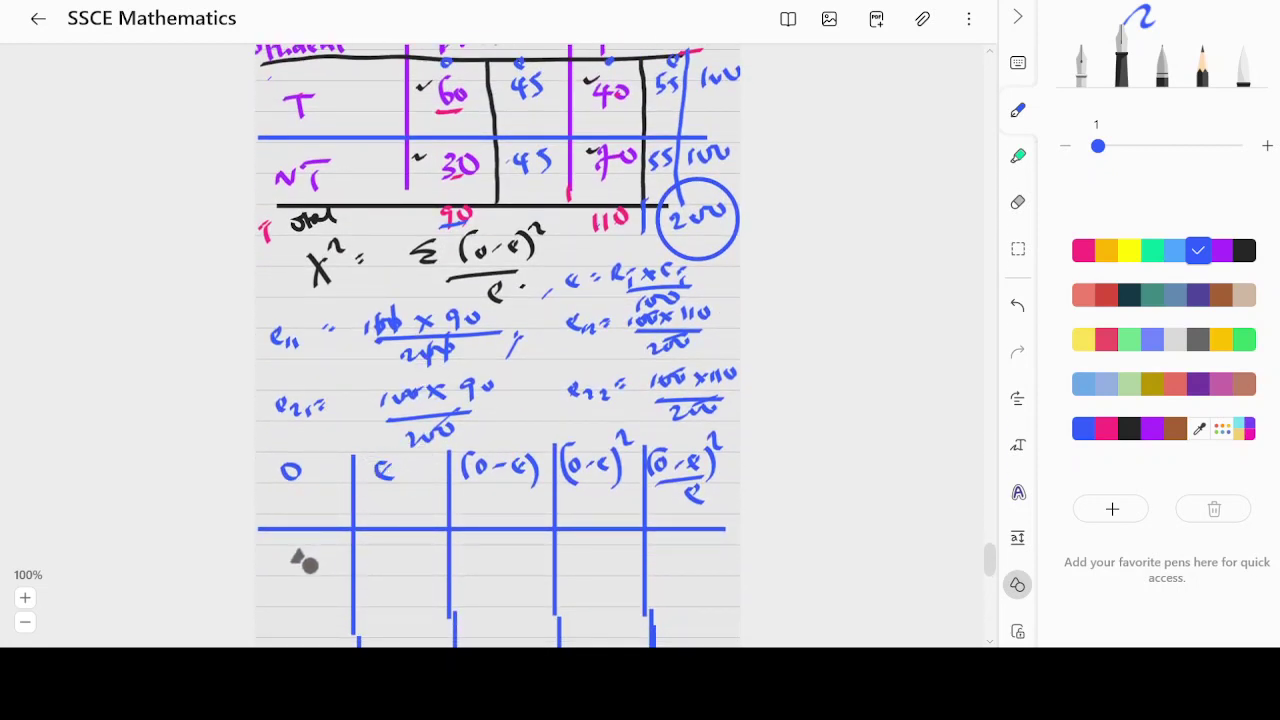
# - Enter the first two O/E pairs: 60 and 45, then 40 and 55
pyautogui.moveTo(300, 570); pyautogui.dragTo(302, 573)
pyautogui.moveTo(319, 557); pyautogui.dragTo(318, 558)
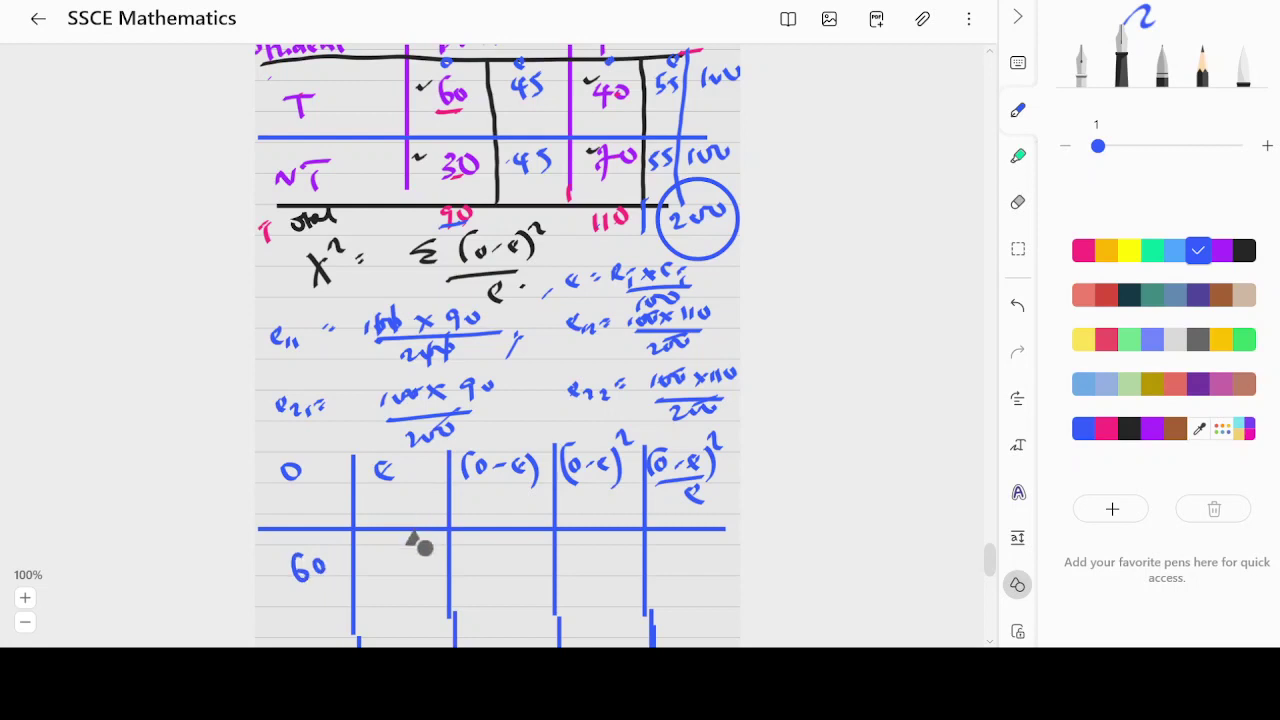
pyautogui.moveTo(396, 549); pyautogui.dragTo(416, 572)
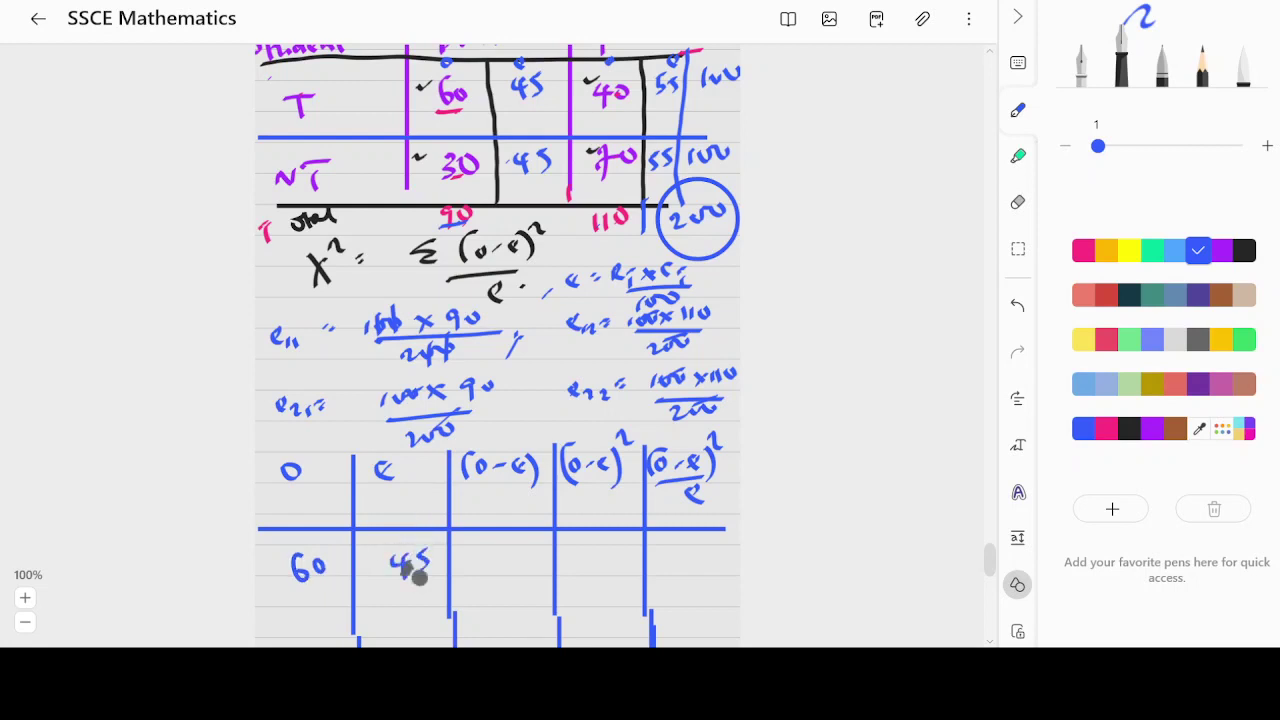
pyautogui.moveTo(347, 447); pyautogui.dragTo(355, 434)
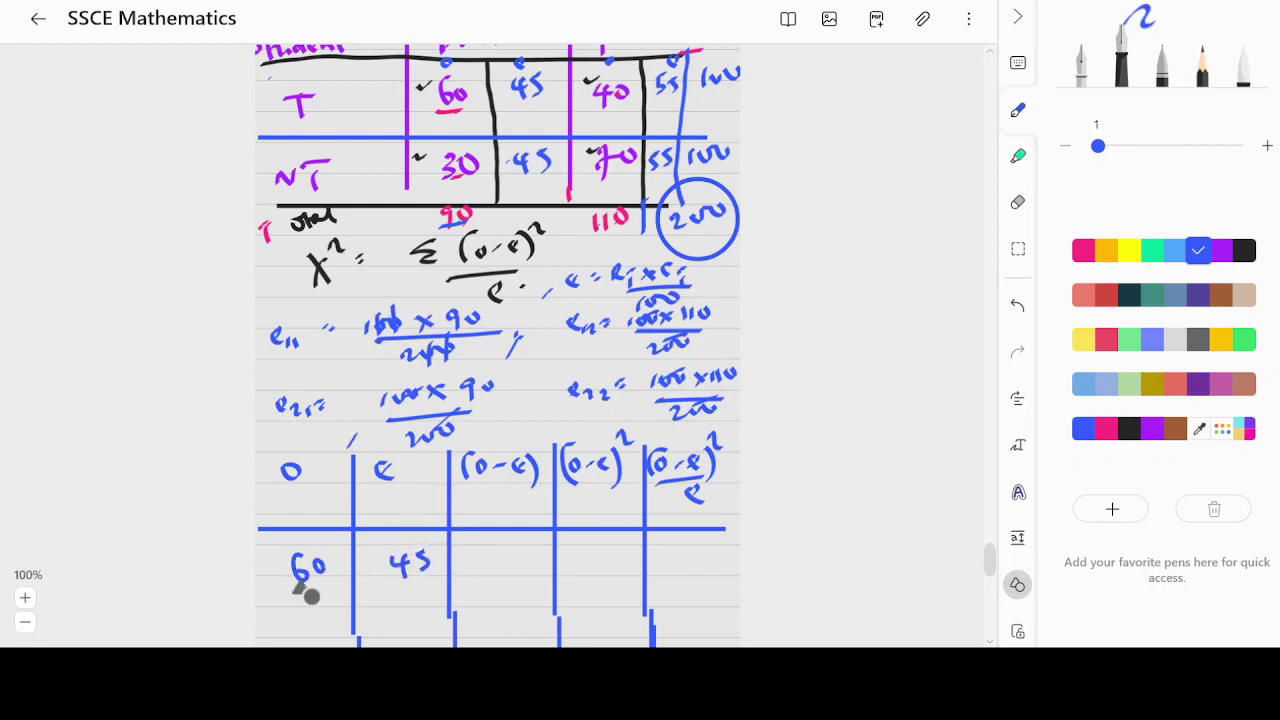
pyautogui.moveTo(307, 600)
pyautogui.mouseDown()
pyautogui.moveTo(322, 616)
pyautogui.moveTo(333, 603)
pyautogui.mouseUp()
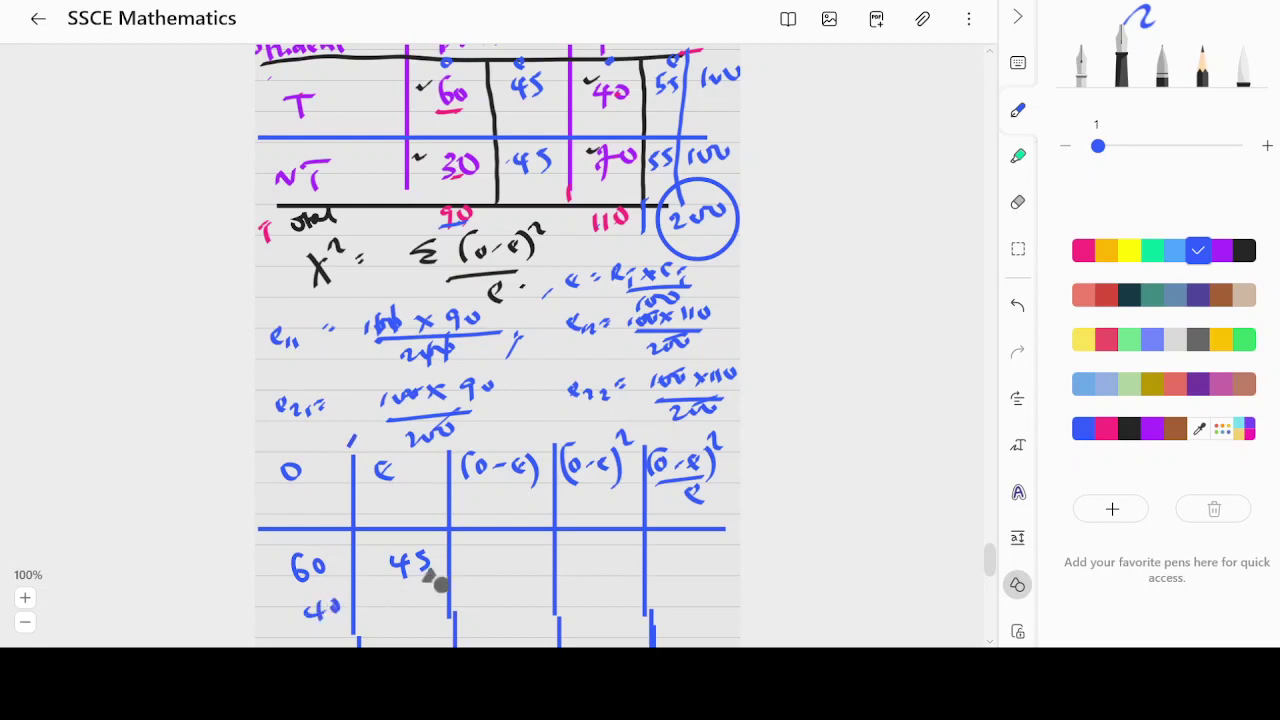
pyautogui.hotkey('ctrl', 'z')
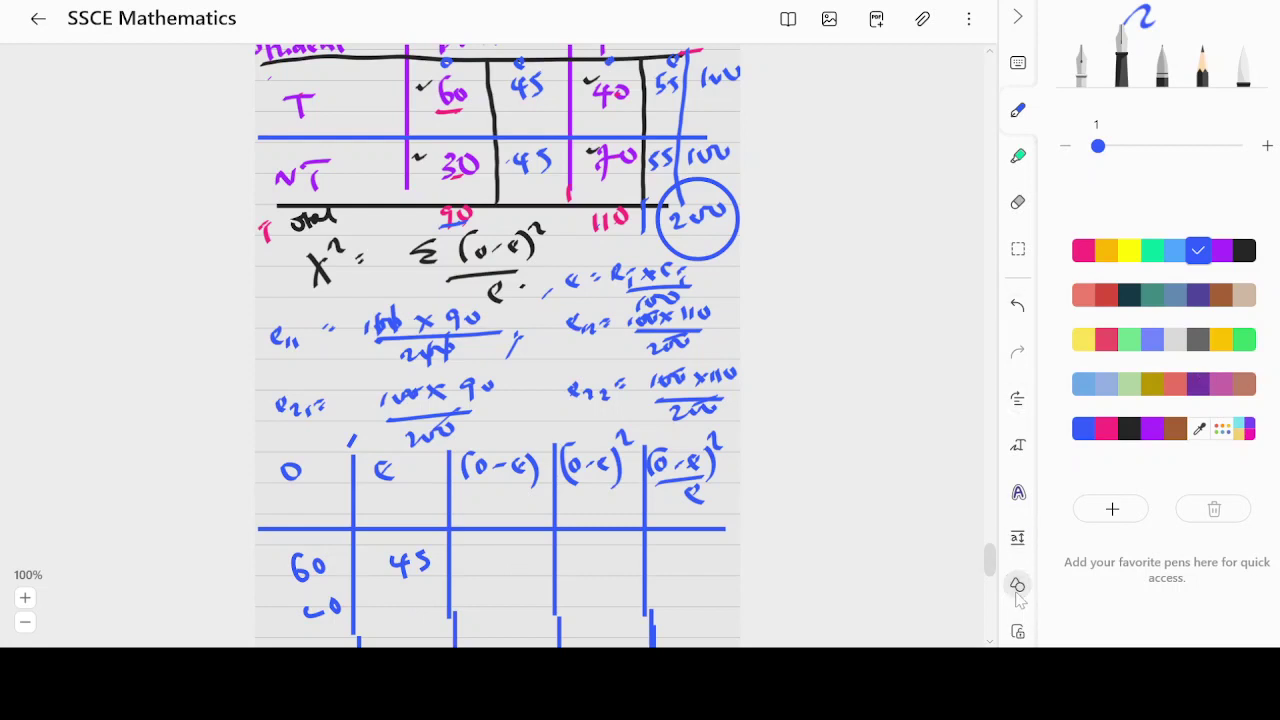
pyautogui.scroll(-3, 719, 470)
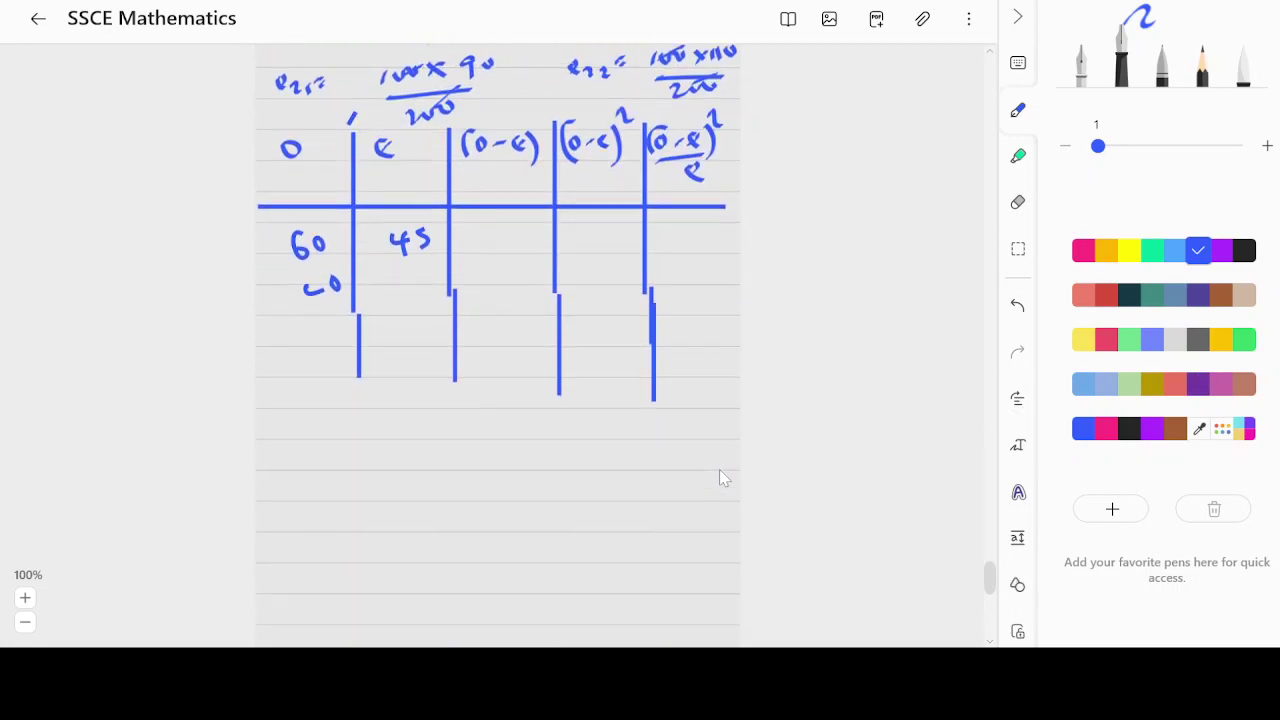
pyautogui.moveTo(310, 277)
pyautogui.mouseDown()
pyautogui.moveTo(311, 296)
pyautogui.moveTo(295, 293)
pyautogui.mouseUp()
pyautogui.moveTo(386, 276)
pyautogui.mouseDown()
pyautogui.moveTo(383, 296)
pyautogui.moveTo(412, 292)
pyautogui.mouseUp()
# - Enter the third pair, 30 and 45, and mark the 55 cell in the contingency table
pyautogui.moveTo(297, 337); pyautogui.dragTo(292, 346)
pyautogui.moveTo(318, 328); pyautogui.dragTo(317, 330)
pyautogui.moveTo(392, 320); pyautogui.dragTo(408, 333)
pyautogui.moveTo(406, 317); pyautogui.dragTo(407, 343)
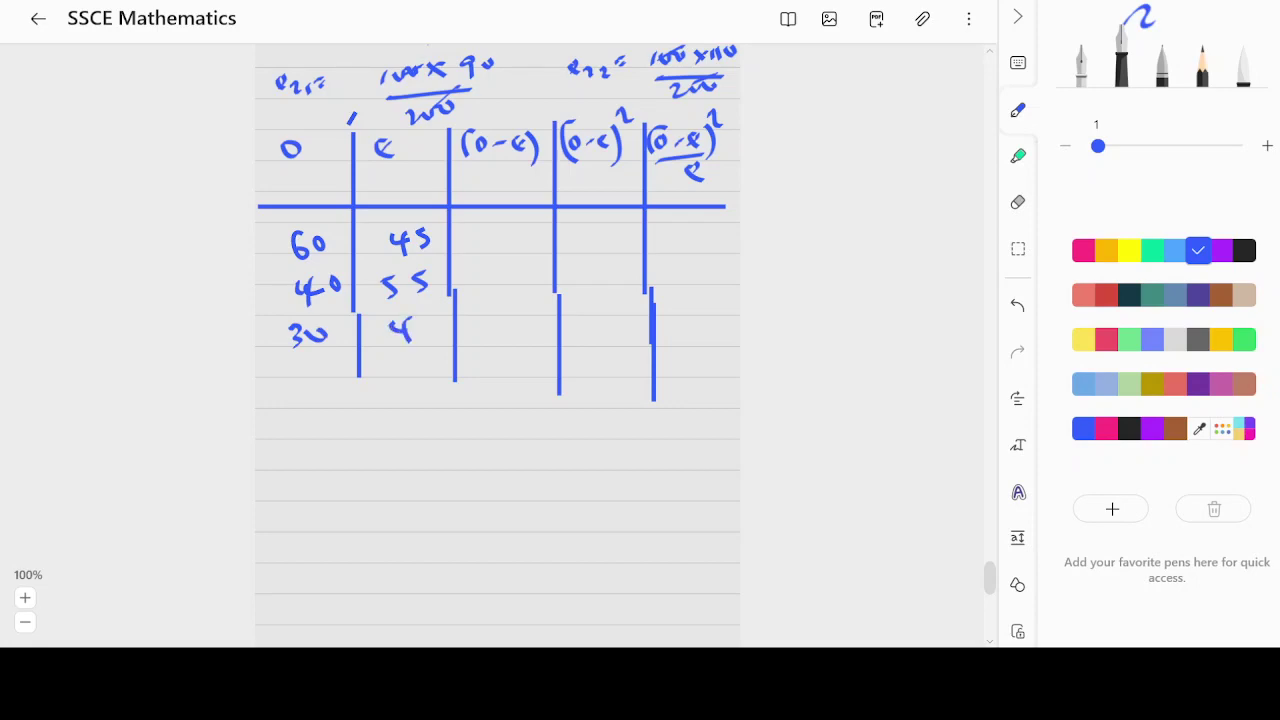
pyautogui.scroll(5, 719, 470)
pyautogui.scroll(1, 719, 470)
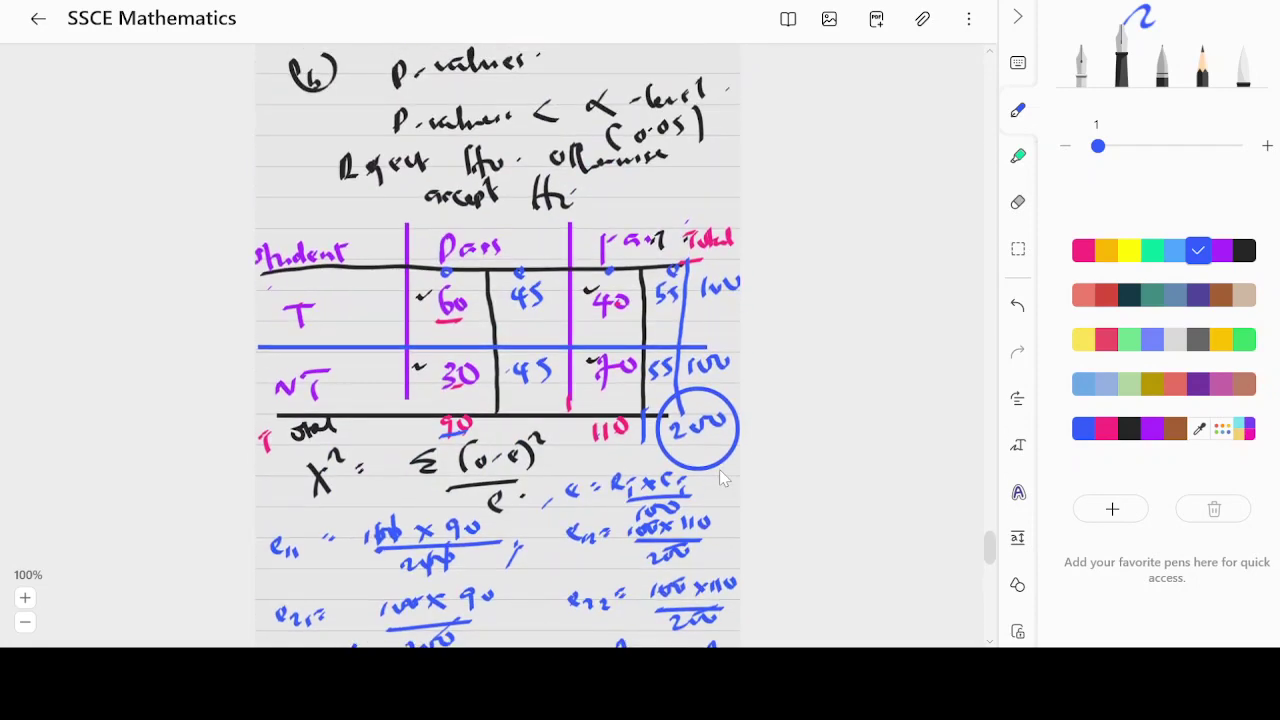
pyautogui.scroll(-3, 719, 470)
pyautogui.scroll(3, 719, 469)
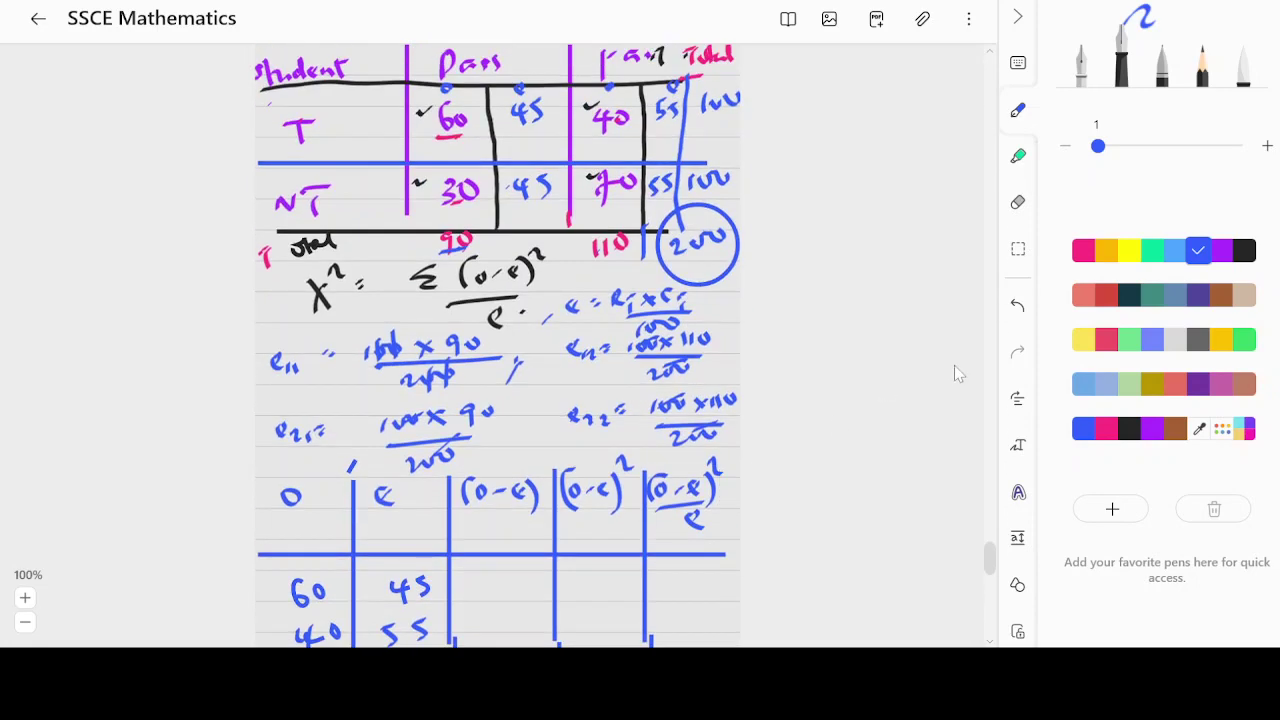
pyautogui.moveTo(638, 211); pyautogui.dragTo(672, 196)
pyautogui.scroll(7, 954, 365)
pyautogui.scroll(-5, 954, 365)
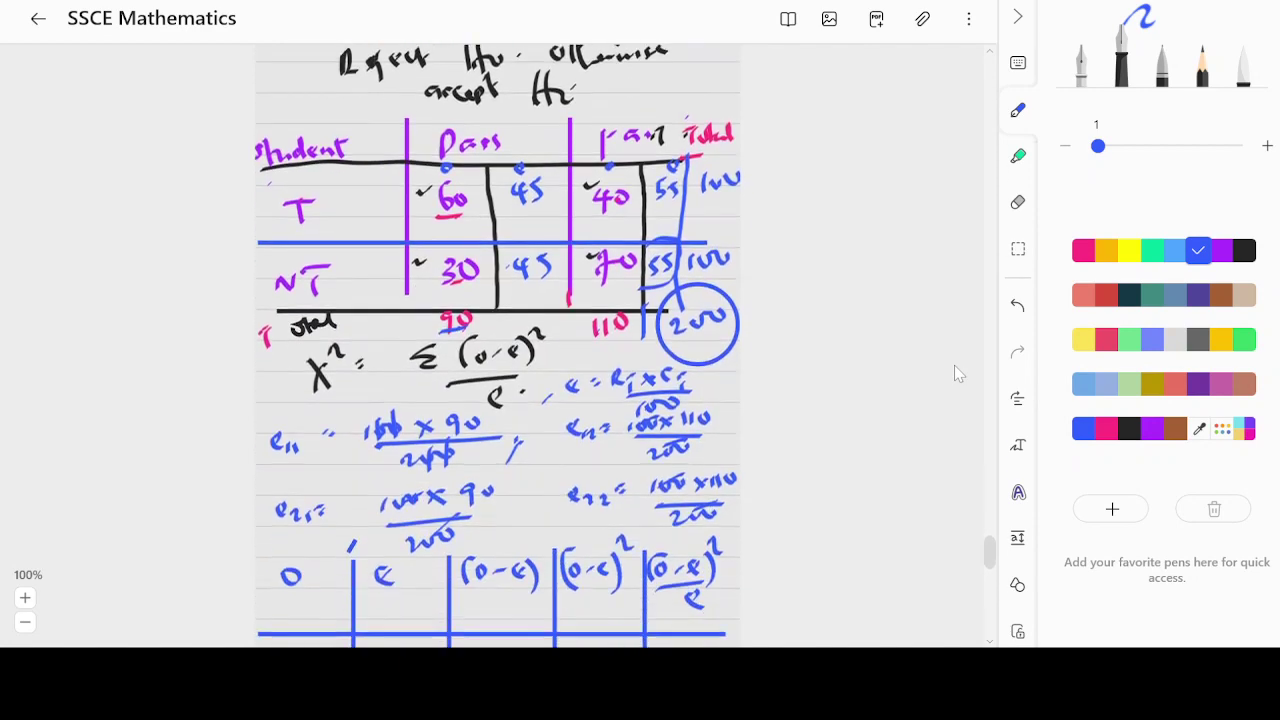
pyautogui.scroll(-3, 954, 365)
pyautogui.scroll(-2, 954, 365)
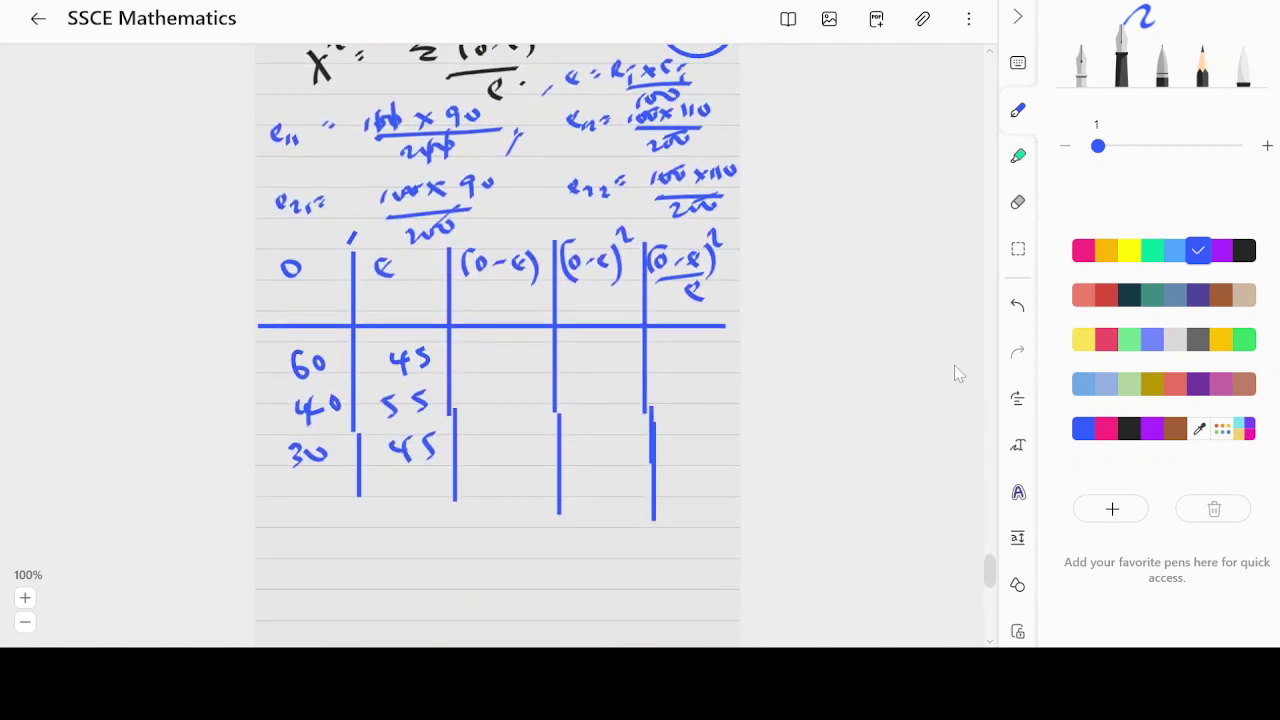
# - Write 70 and 55 in the last row and extend the column divider down
pyautogui.moveTo(292, 504)
pyautogui.mouseDown()
pyautogui.moveTo(295, 522)
pyautogui.moveTo(307, 506)
pyautogui.mouseUp()
pyautogui.moveTo(319, 504); pyautogui.dragTo(317, 505)
pyautogui.moveTo(398, 503); pyautogui.dragTo(394, 521)
pyautogui.moveTo(413, 506)
pyautogui.mouseDown()
pyautogui.moveTo(427, 499)
pyautogui.moveTo(355, 533)
pyautogui.mouseUp()
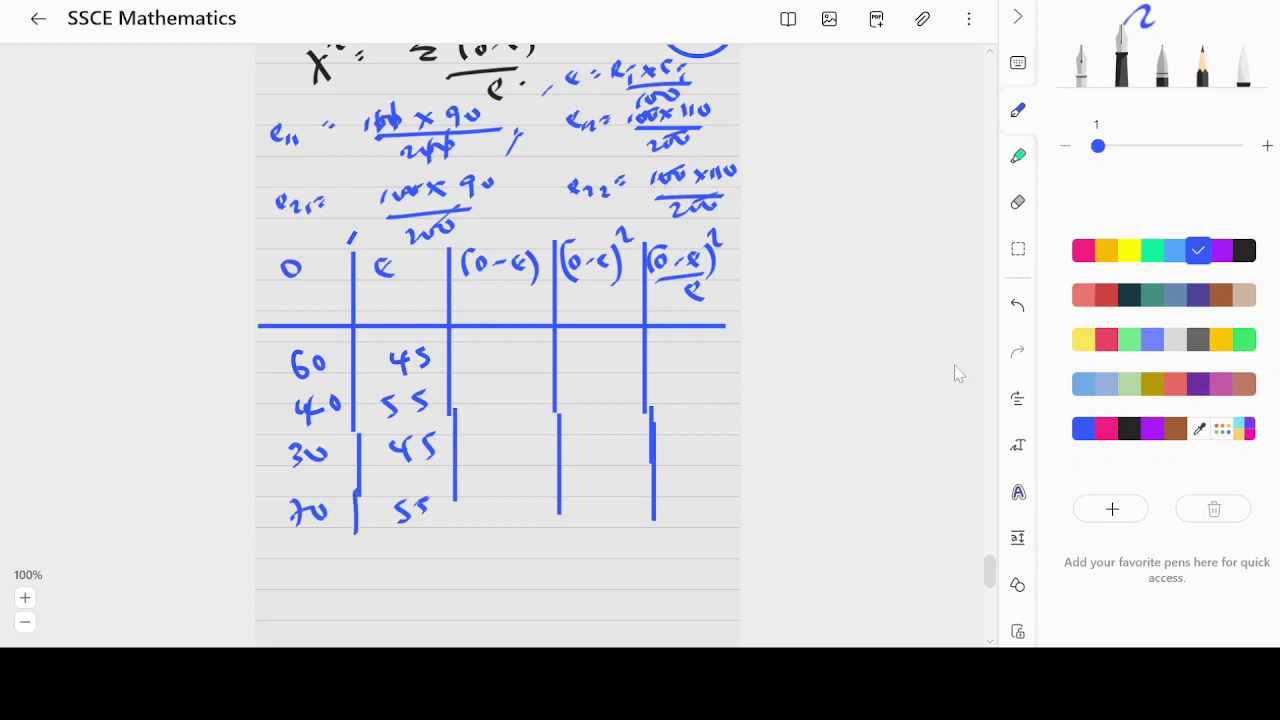
pyautogui.moveTo(455, 494); pyautogui.dragTo(458, 533)
# - With Ink to Shape on, rule straight lines under each table row and along the bottom border
pyautogui.click(1017, 584)
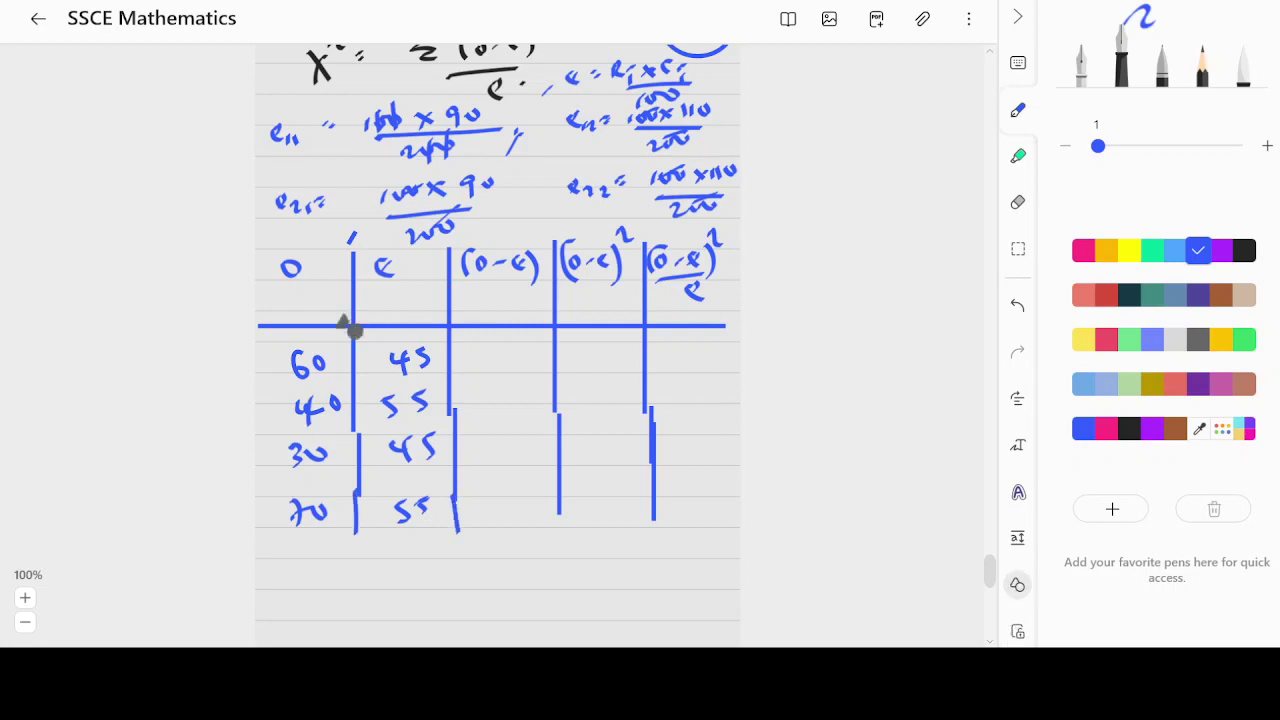
pyautogui.moveTo(272, 385); pyautogui.dragTo(740, 361)
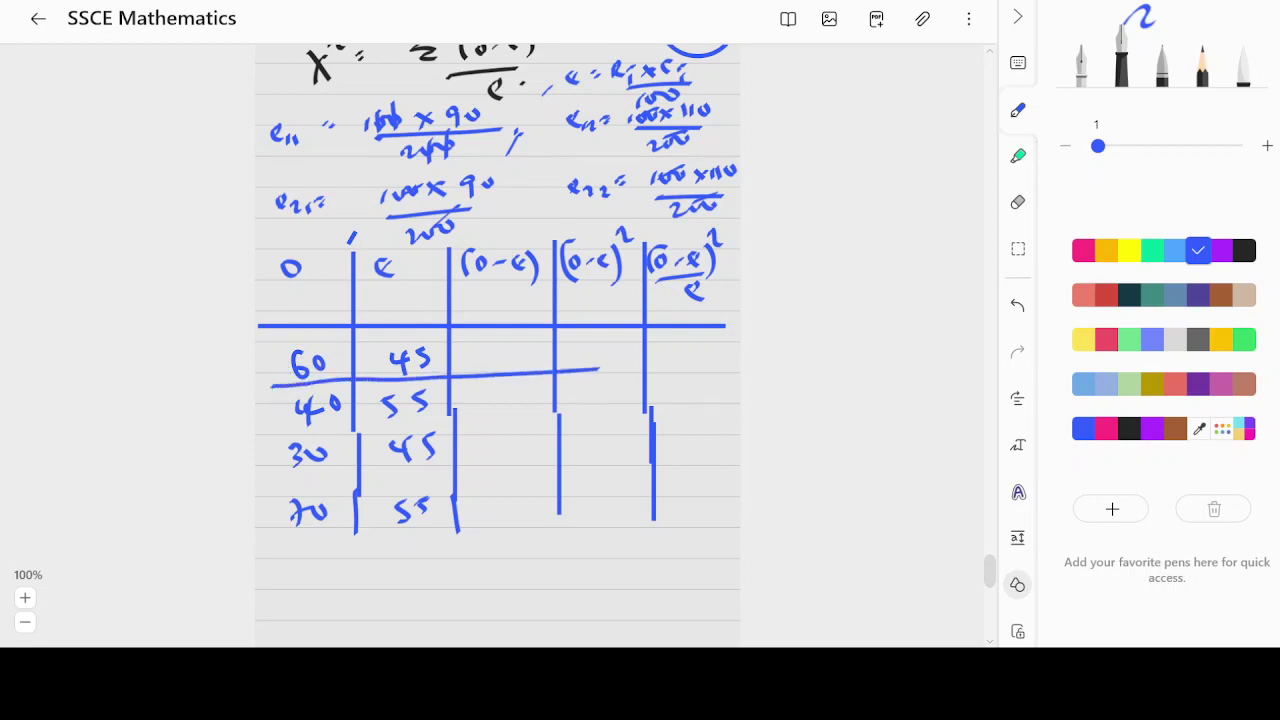
pyautogui.moveTo(270, 437); pyautogui.dragTo(740, 410)
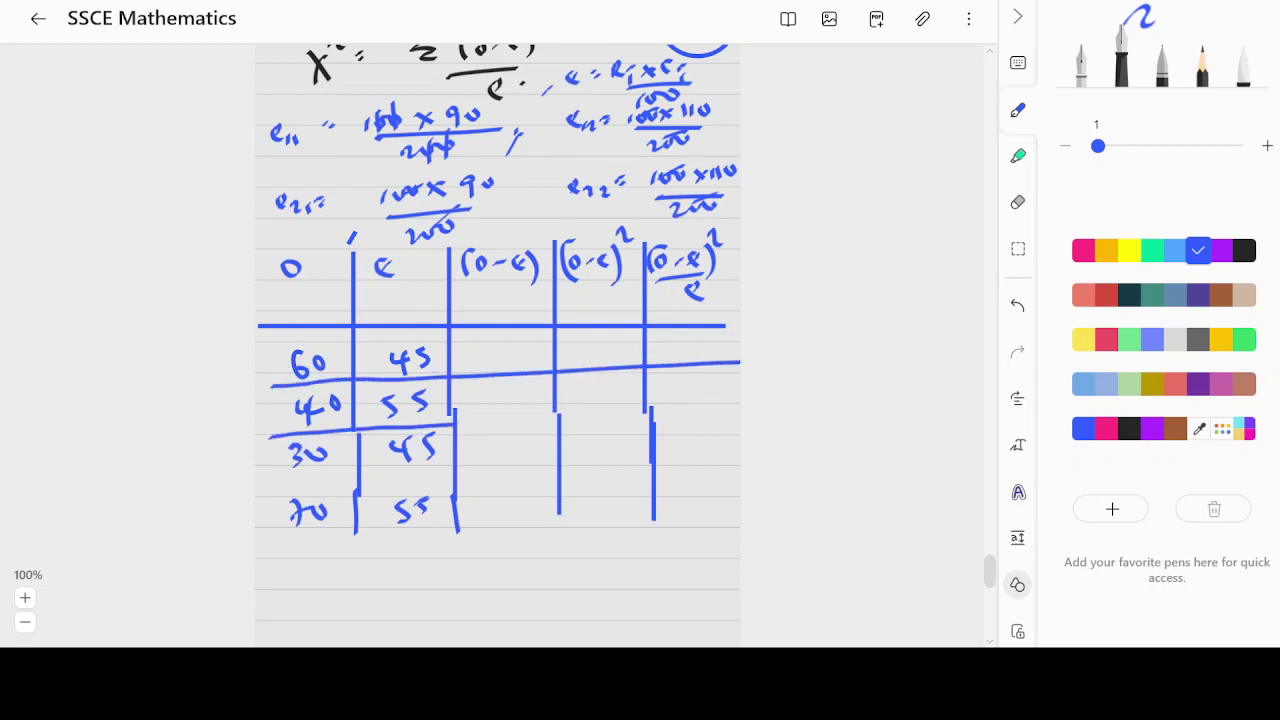
pyautogui.moveTo(281, 481)
pyautogui.mouseDown()
pyautogui.moveTo(426, 468)
pyautogui.moveTo(736, 480)
pyautogui.mouseUp()
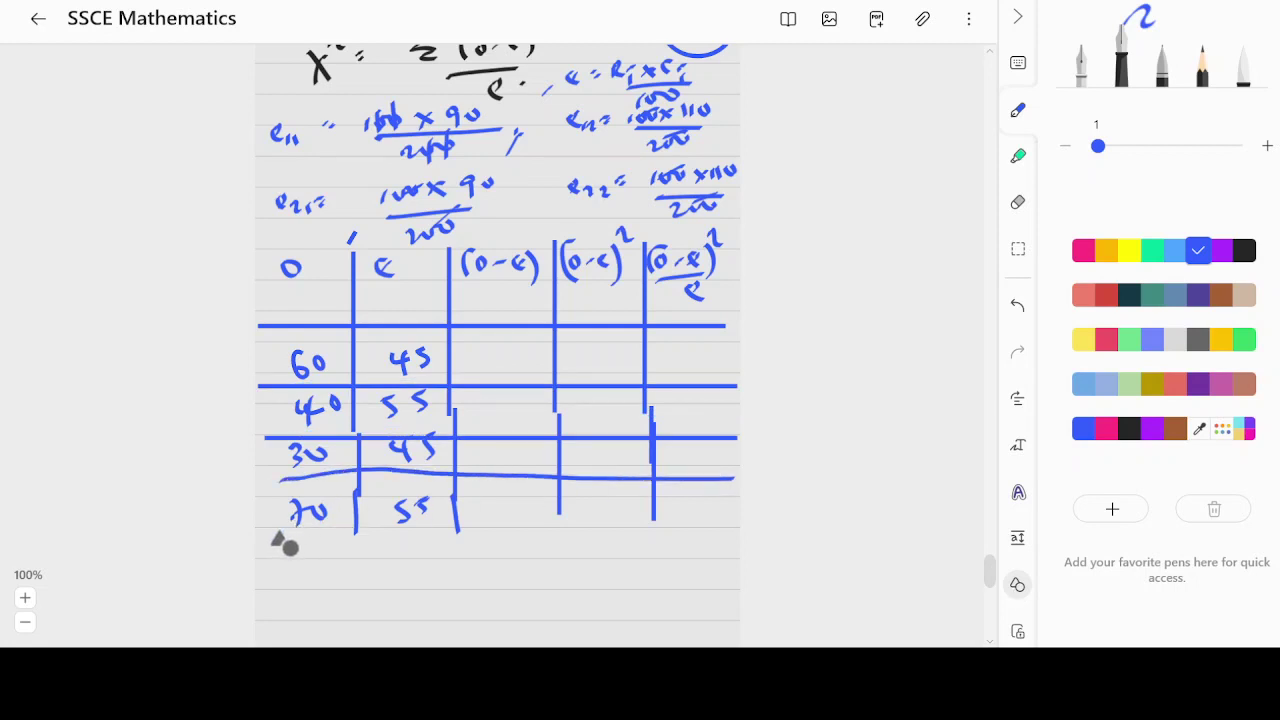
pyautogui.moveTo(281, 541); pyautogui.dragTo(740, 532)
pyautogui.click(1017, 590)
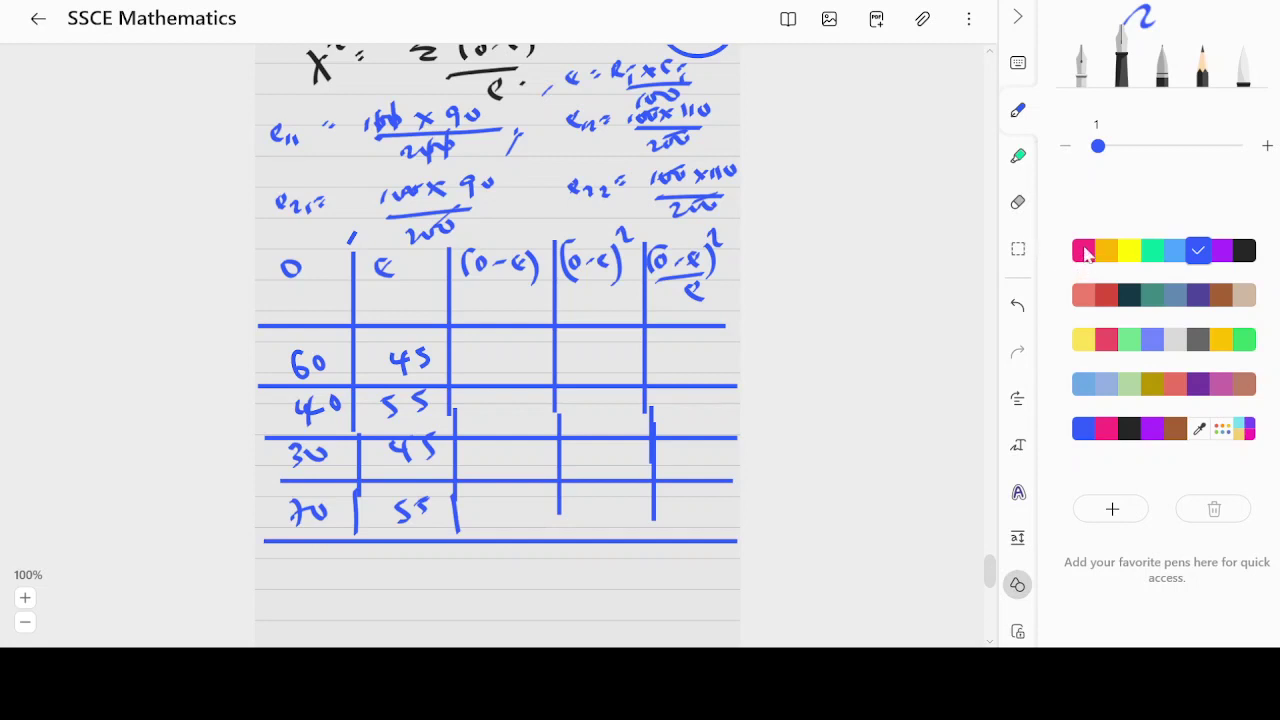
# - In pink, write the (O−E) differences 15, −15, −15 and 15 down the third column
pyautogui.click(1084, 251)
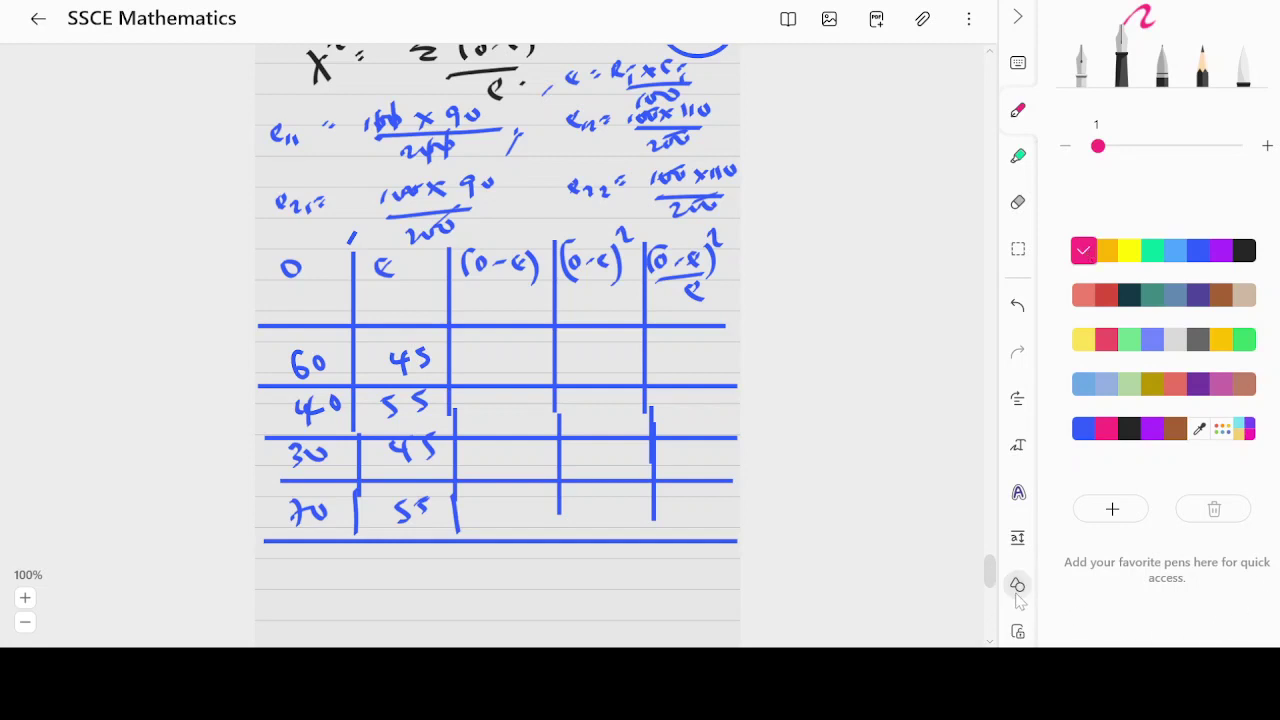
pyautogui.moveTo(509, 208)
pyautogui.mouseDown()
pyautogui.moveTo(540, 220)
pyautogui.moveTo(438, 355)
pyautogui.moveTo(486, 349)
pyautogui.moveTo(468, 373)
pyautogui.moveTo(489, 371)
pyautogui.mouseUp()
pyautogui.moveTo(473, 414); pyautogui.dragTo(487, 414)
pyautogui.moveTo(500, 408); pyautogui.dragTo(503, 423)
pyautogui.moveTo(487, 459); pyautogui.dragTo(514, 469)
pyautogui.moveTo(536, 446); pyautogui.dragTo(498, 519)
pyautogui.moveTo(518, 497)
pyautogui.mouseDown()
pyautogui.moveTo(515, 517)
pyautogui.moveTo(521, 498)
pyautogui.mouseUp()
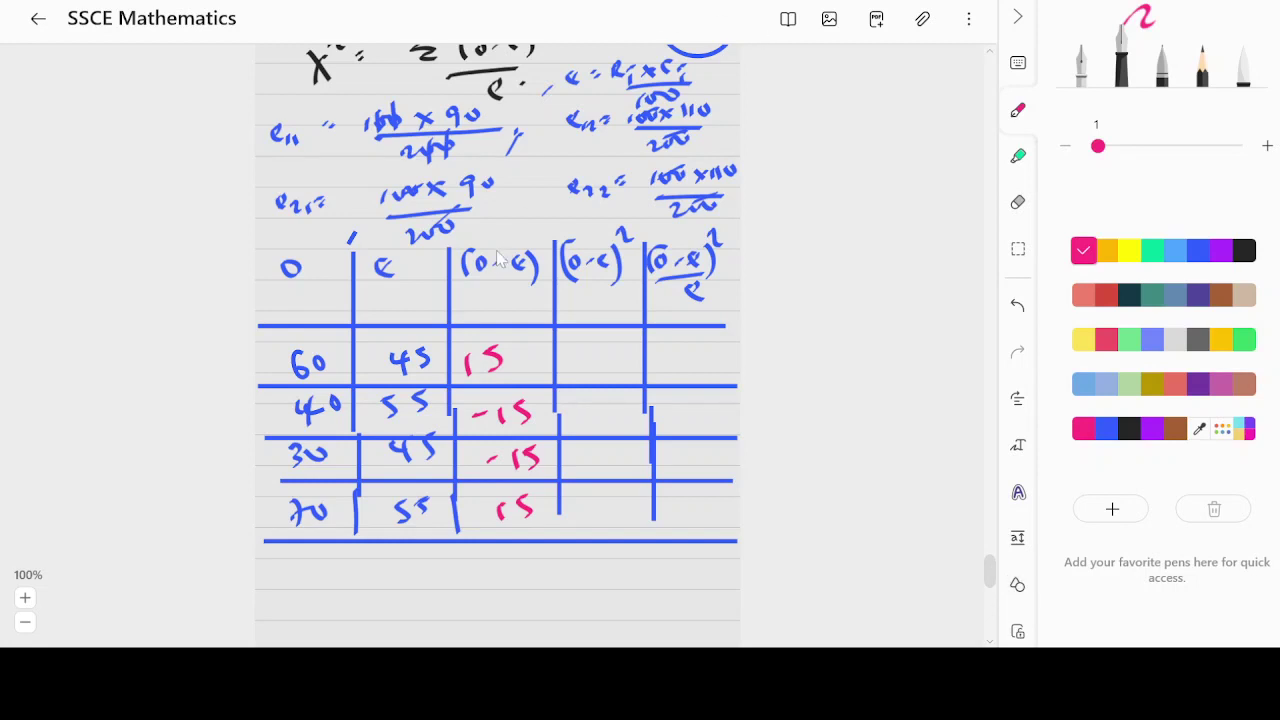
pyautogui.scroll(5, 497, 260)
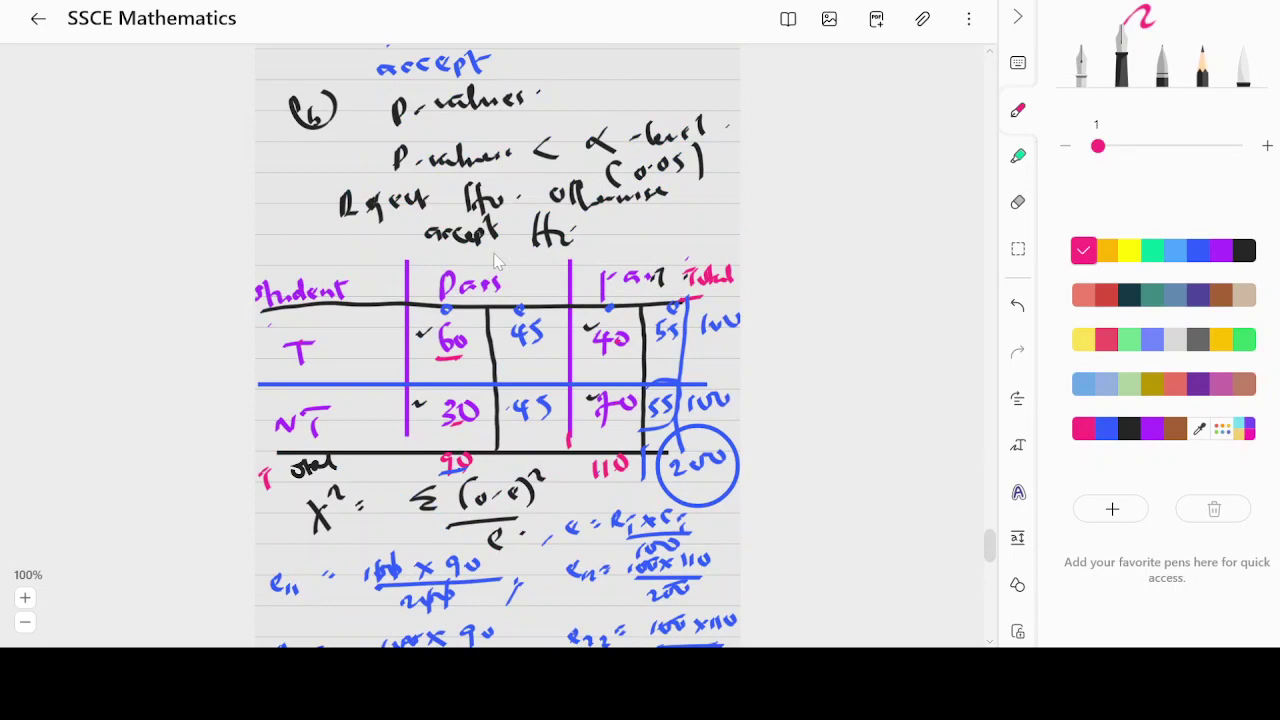
pyautogui.scroll(-2, 497, 260)
pyautogui.scroll(-6, 496, 260)
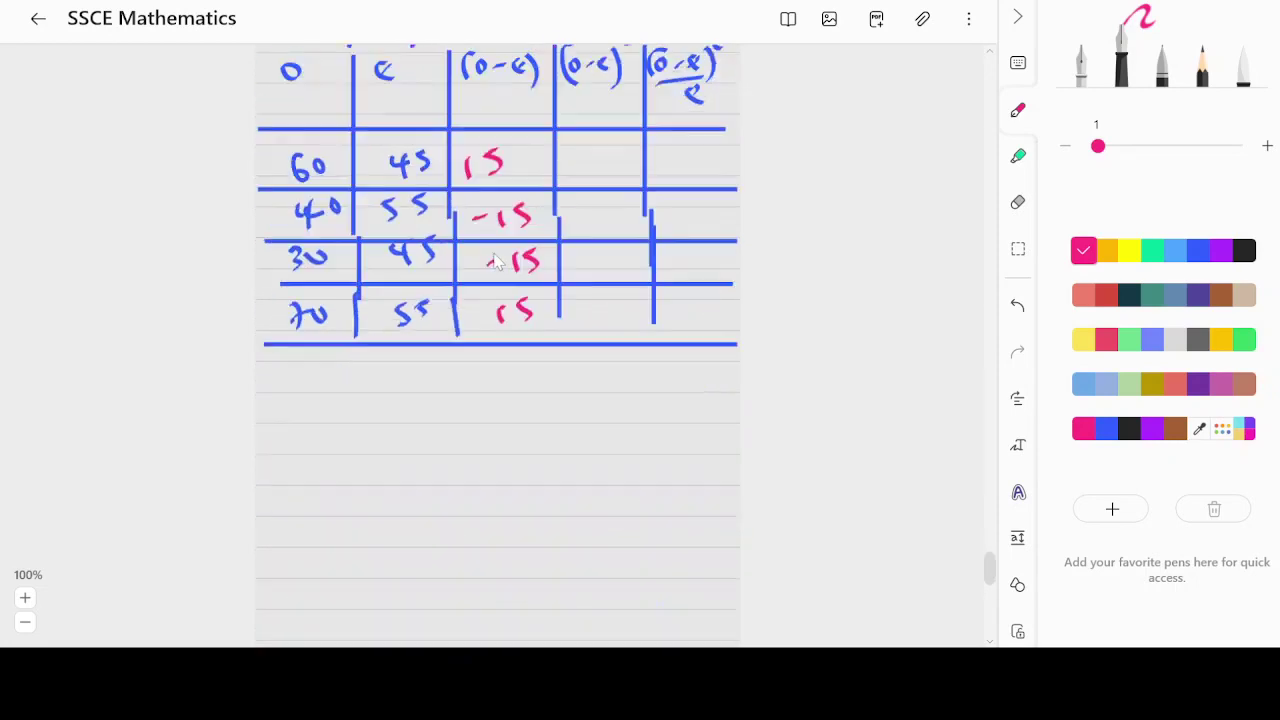
pyautogui.scroll(3, 496, 260)
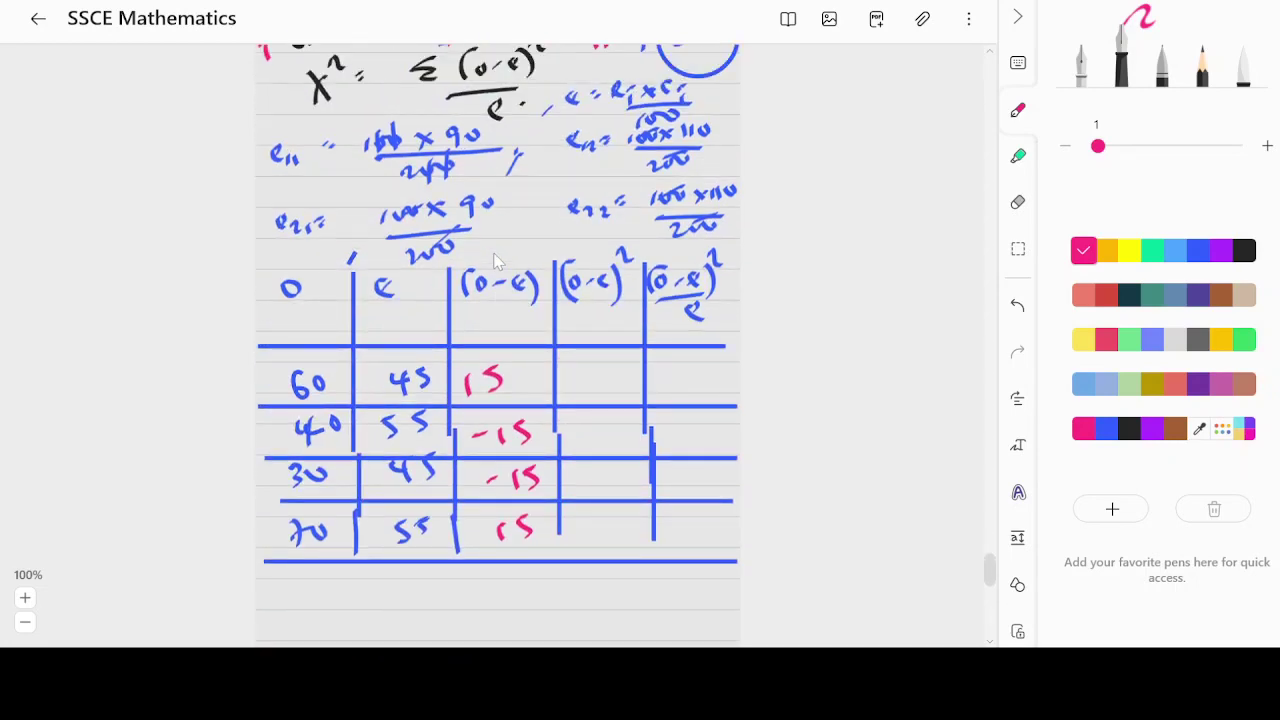
# - Write 225 in all four (O−E)² rows in pink and circle the first 225
pyautogui.click(513, 369)
pyautogui.moveTo(584, 368); pyautogui.dragTo(584, 392)
pyautogui.moveTo(608, 272); pyautogui.dragTo(614, 290)
pyautogui.moveTo(562, 376)
pyautogui.mouseDown()
pyautogui.moveTo(584, 392)
pyautogui.moveTo(617, 389)
pyautogui.moveTo(582, 437)
pyautogui.moveTo(622, 438)
pyautogui.mouseUp()
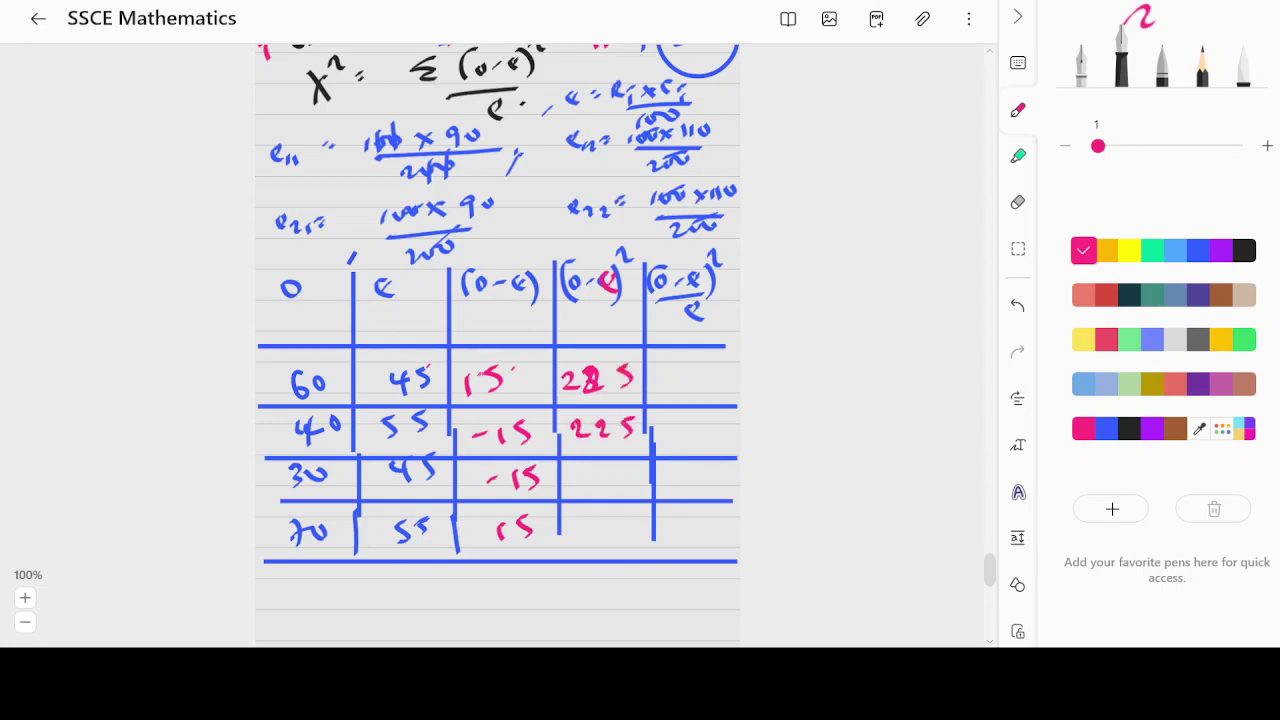
pyautogui.moveTo(570, 470)
pyautogui.mouseDown()
pyautogui.moveTo(584, 487)
pyautogui.moveTo(620, 488)
pyautogui.moveTo(596, 540)
pyautogui.moveTo(630, 536)
pyautogui.mouseUp()
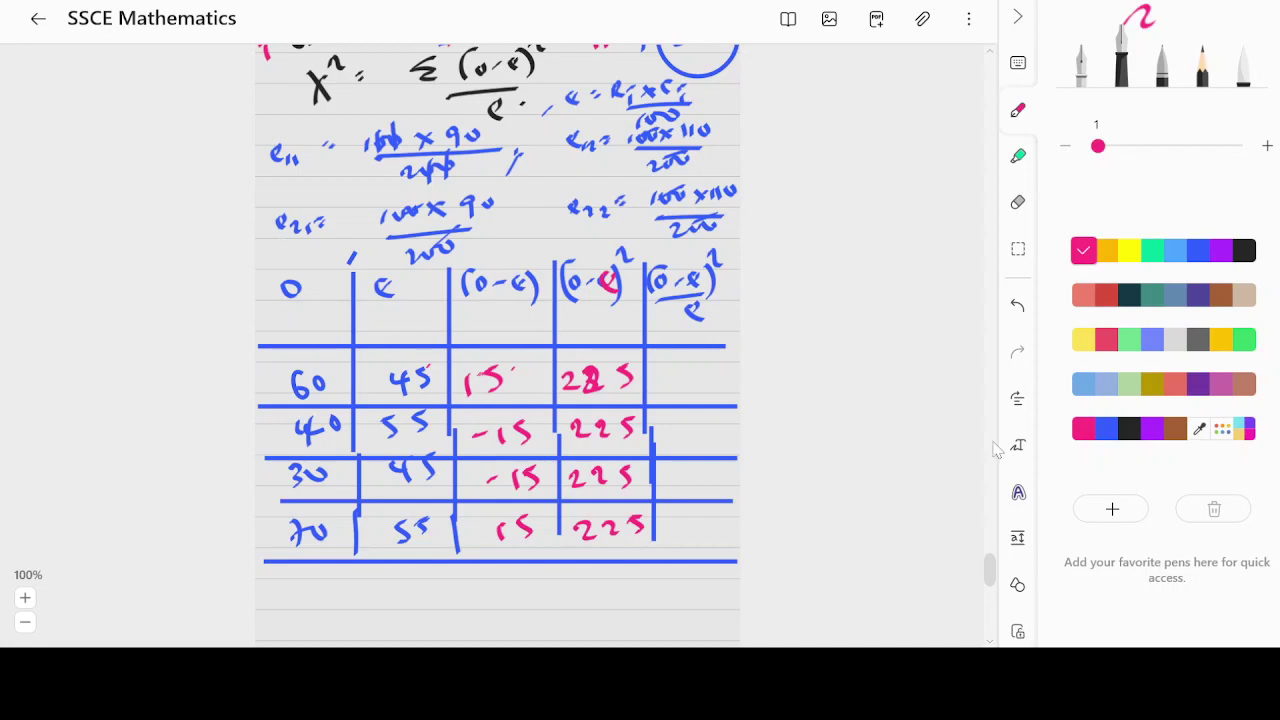
pyautogui.moveTo(605, 342)
pyautogui.mouseDown()
pyautogui.moveTo(645, 347)
pyautogui.moveTo(690, 389)
pyautogui.moveTo(706, 387)
pyautogui.mouseUp()
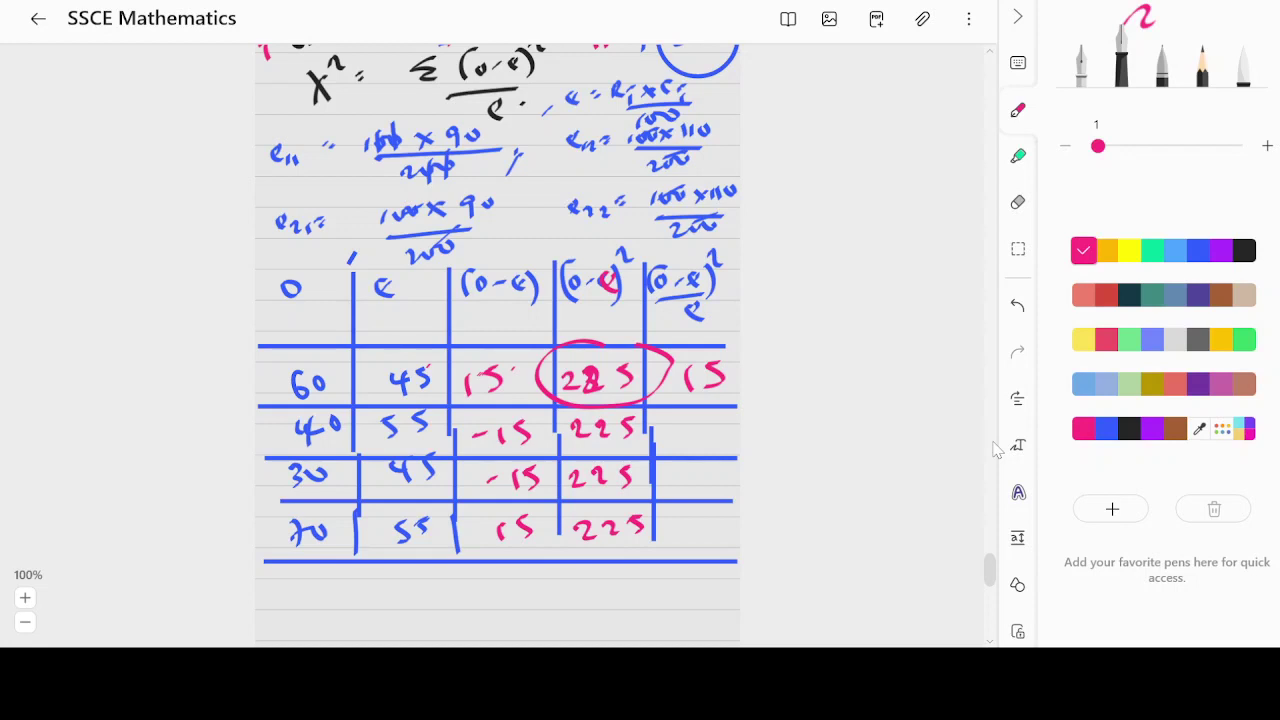
# - Undo the stray digit, then write 5, 4.09, 5 and 4.09 down the (O−E)²/E column
pyautogui.hotkey('ctrl', 'z')
pyautogui.hotkey('ctrl', 'z')
pyautogui.moveTo(385, 317); pyautogui.dragTo(394, 312)
pyautogui.moveTo(706, 366)
pyautogui.mouseDown()
pyautogui.moveTo(709, 382)
pyautogui.moveTo(688, 396)
pyautogui.mouseUp()
pyautogui.moveTo(678, 420)
pyautogui.mouseDown()
pyautogui.moveTo(683, 450)
pyautogui.moveTo(708, 420)
pyautogui.moveTo(730, 448)
pyautogui.mouseUp()
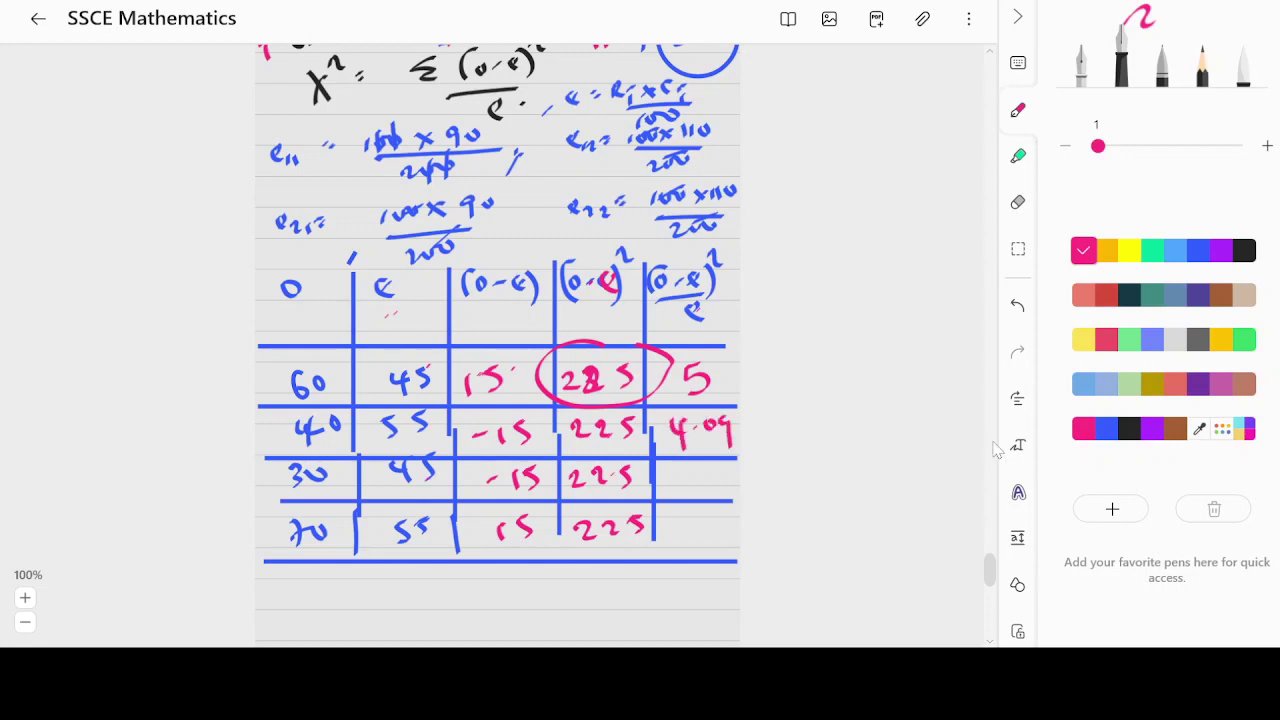
pyautogui.moveTo(694, 465); pyautogui.dragTo(690, 491)
pyautogui.moveTo(695, 466); pyautogui.dragTo(710, 465)
pyautogui.moveTo(682, 517); pyautogui.dragTo(690, 528)
pyautogui.moveTo(690, 515)
pyautogui.mouseDown()
pyautogui.moveTo(688, 541)
pyautogui.moveTo(711, 519)
pyautogui.moveTo(726, 542)
pyautogui.mouseUp()
pyautogui.click(698, 530)
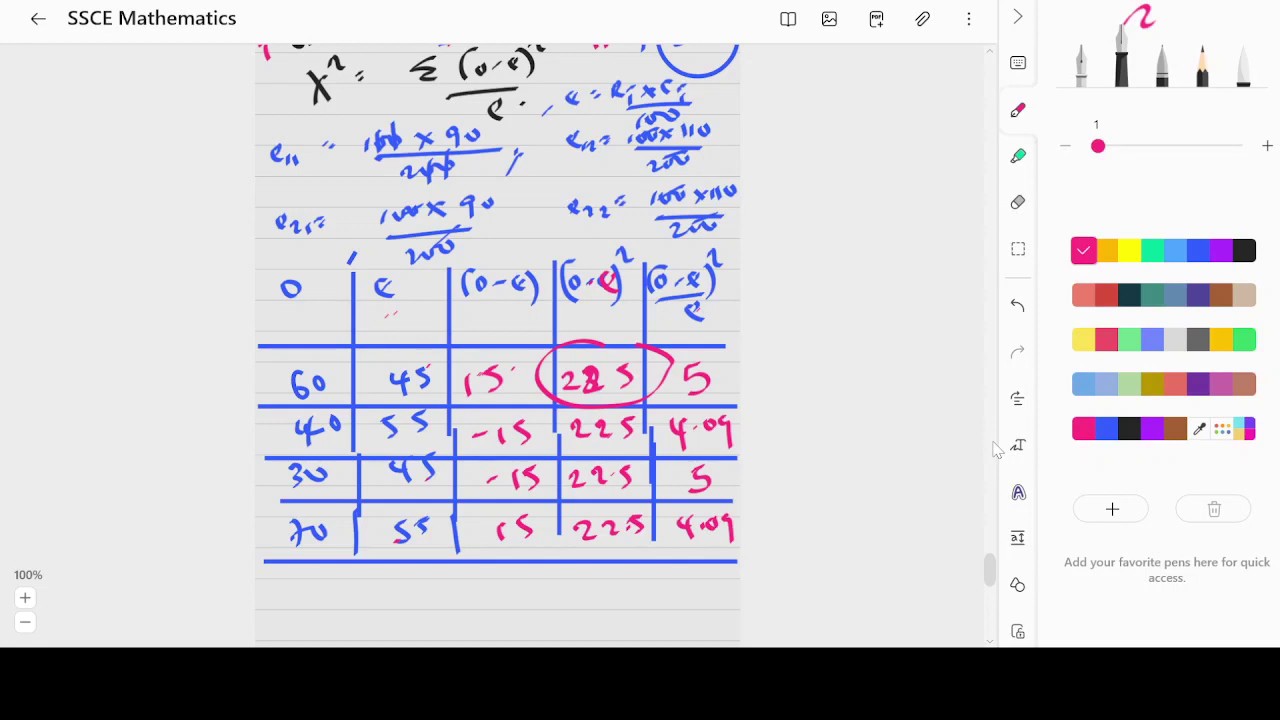
# - Retrace the Σ signs in both χ² formulas in pink, adding a pink bracket after the original sigma
pyautogui.scroll(-3, 436, 344)
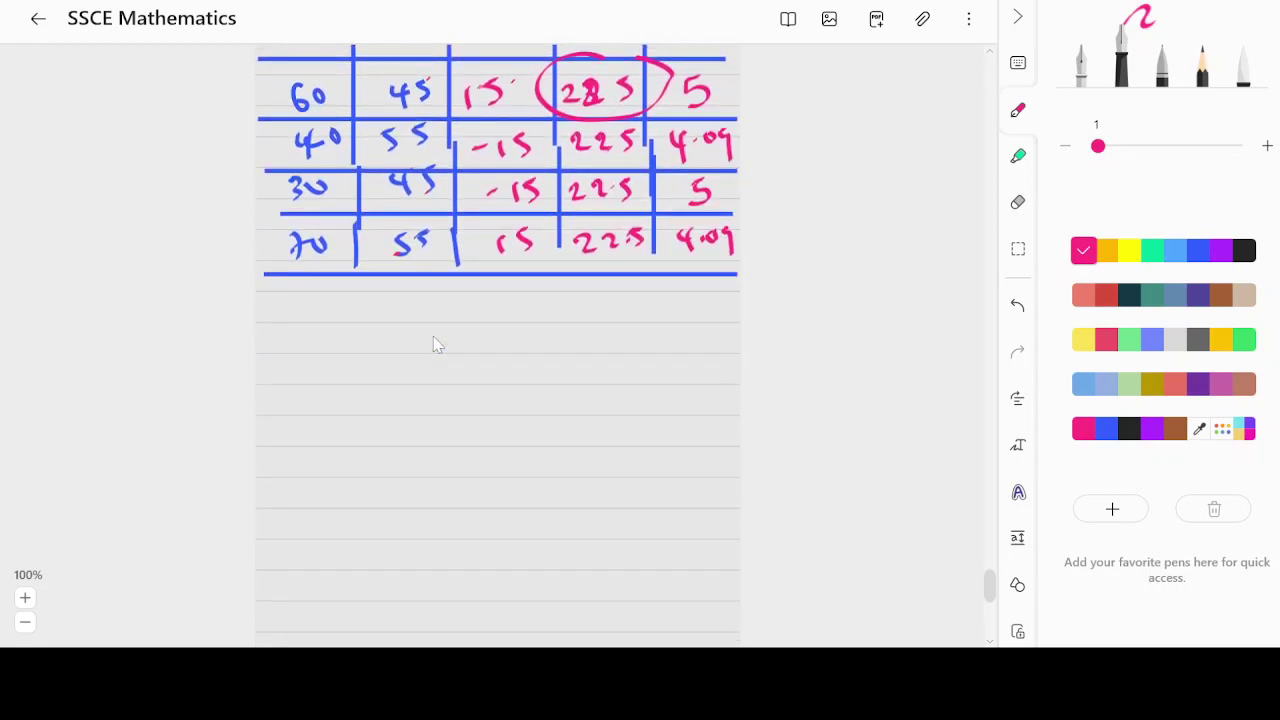
pyautogui.scroll(2, 436, 344)
pyautogui.scroll(3, 436, 344)
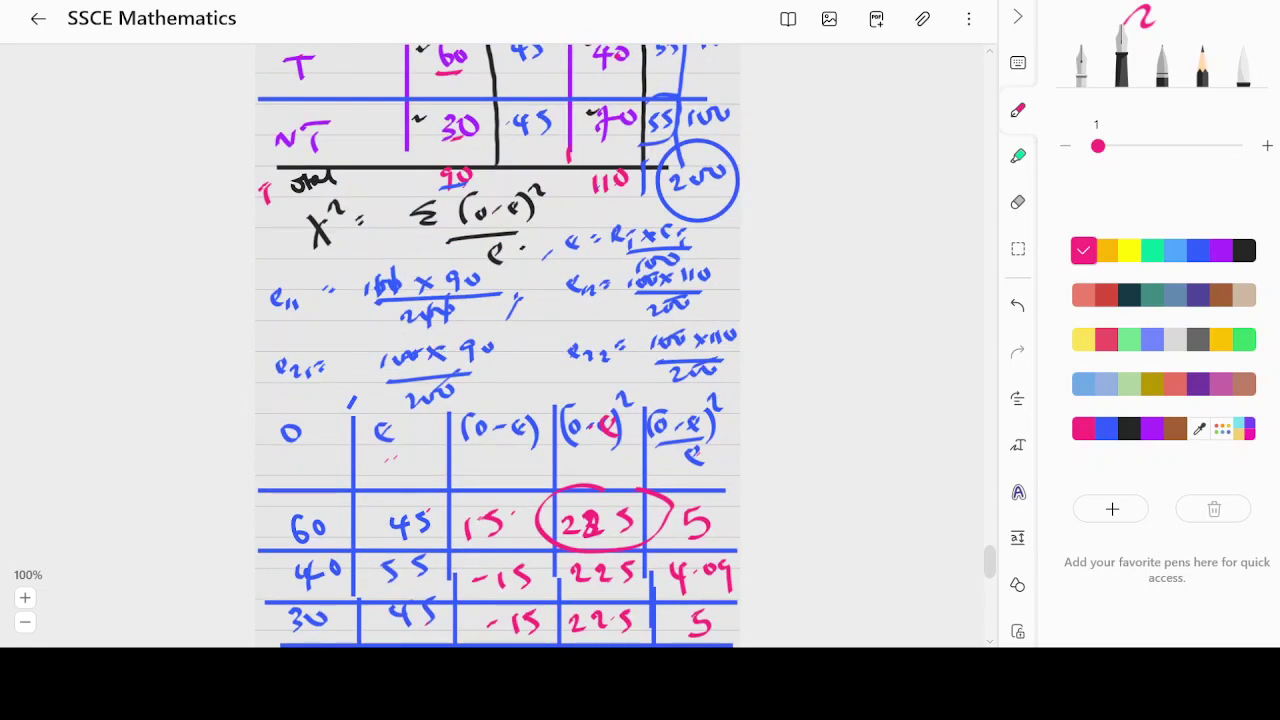
pyautogui.moveTo(440, 195)
pyautogui.mouseDown()
pyautogui.moveTo(404, 224)
pyautogui.moveTo(440, 232)
pyautogui.moveTo(446, 256)
pyautogui.mouseUp()
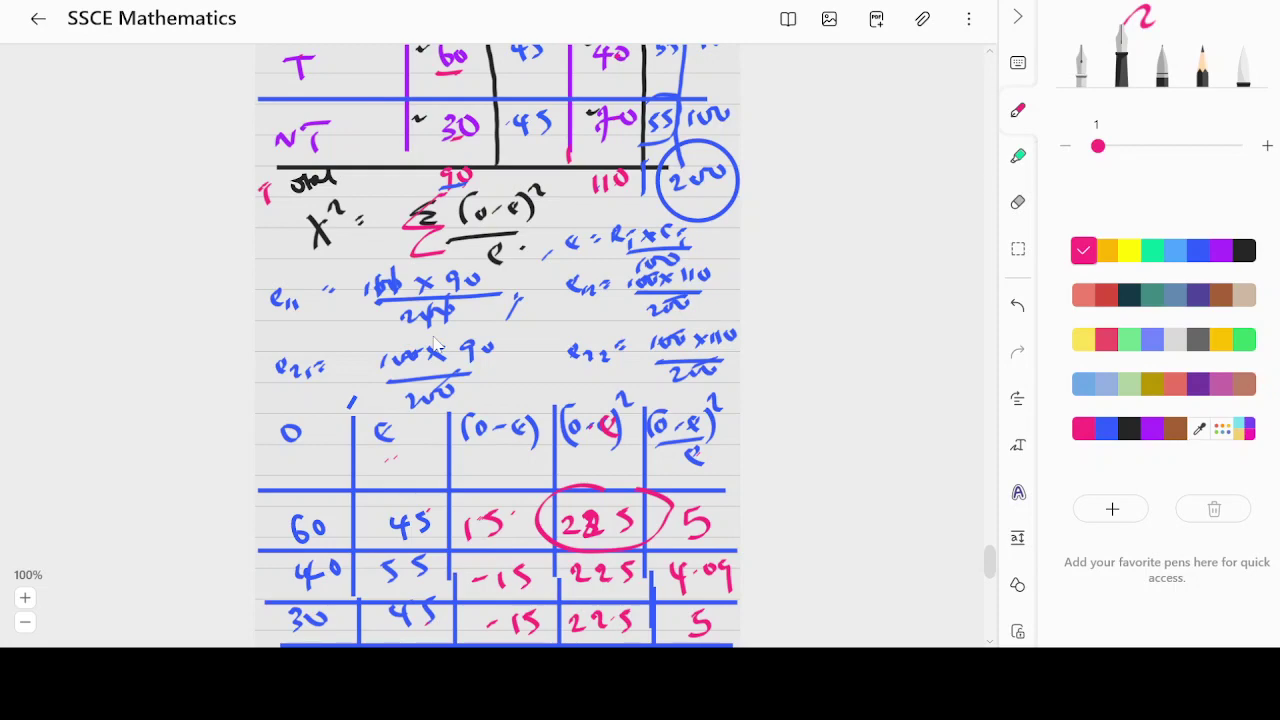
pyautogui.scroll(5, 436, 344)
pyautogui.scroll(4, 436, 344)
pyautogui.scroll(4, 436, 344)
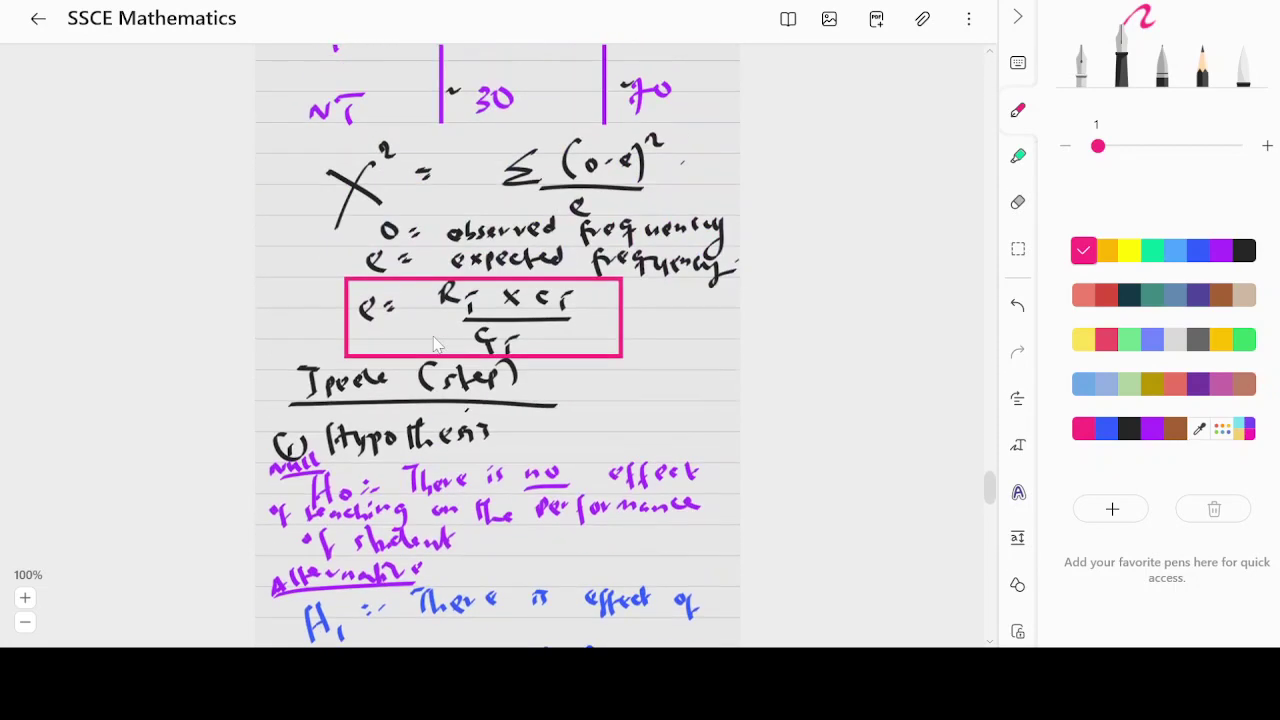
pyautogui.scroll(1, 436, 344)
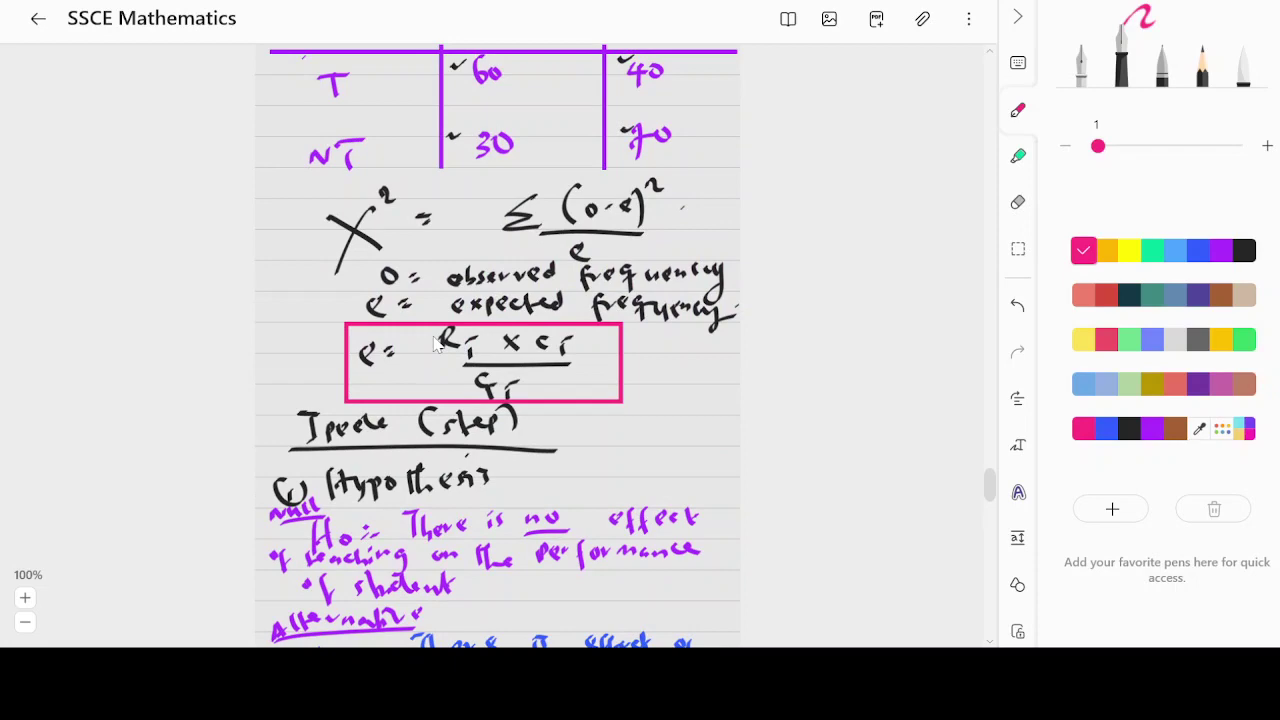
pyautogui.moveTo(544, 190)
pyautogui.mouseDown()
pyautogui.moveTo(524, 197)
pyautogui.moveTo(538, 256)
pyautogui.mouseUp()
pyautogui.moveTo(561, 188); pyautogui.dragTo(552, 250)
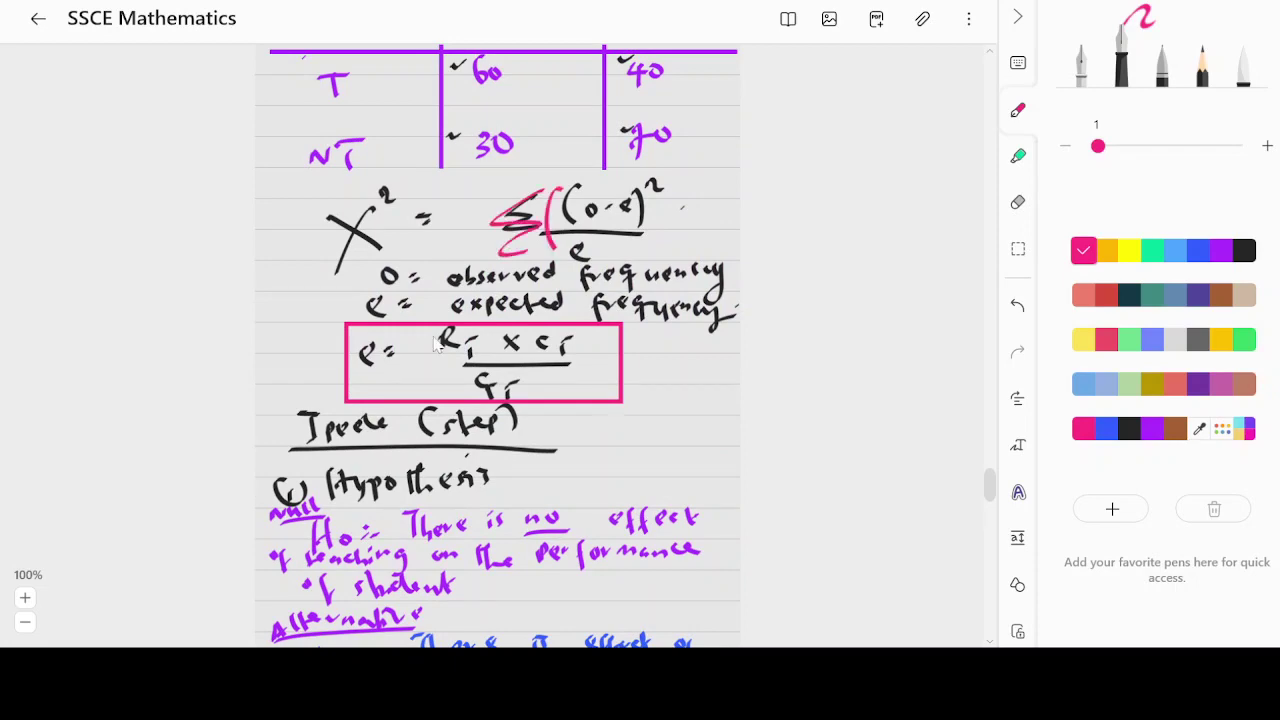
pyautogui.scroll(-3, 436, 344)
pyautogui.scroll(-3, 436, 344)
pyautogui.scroll(-3, 436, 344)
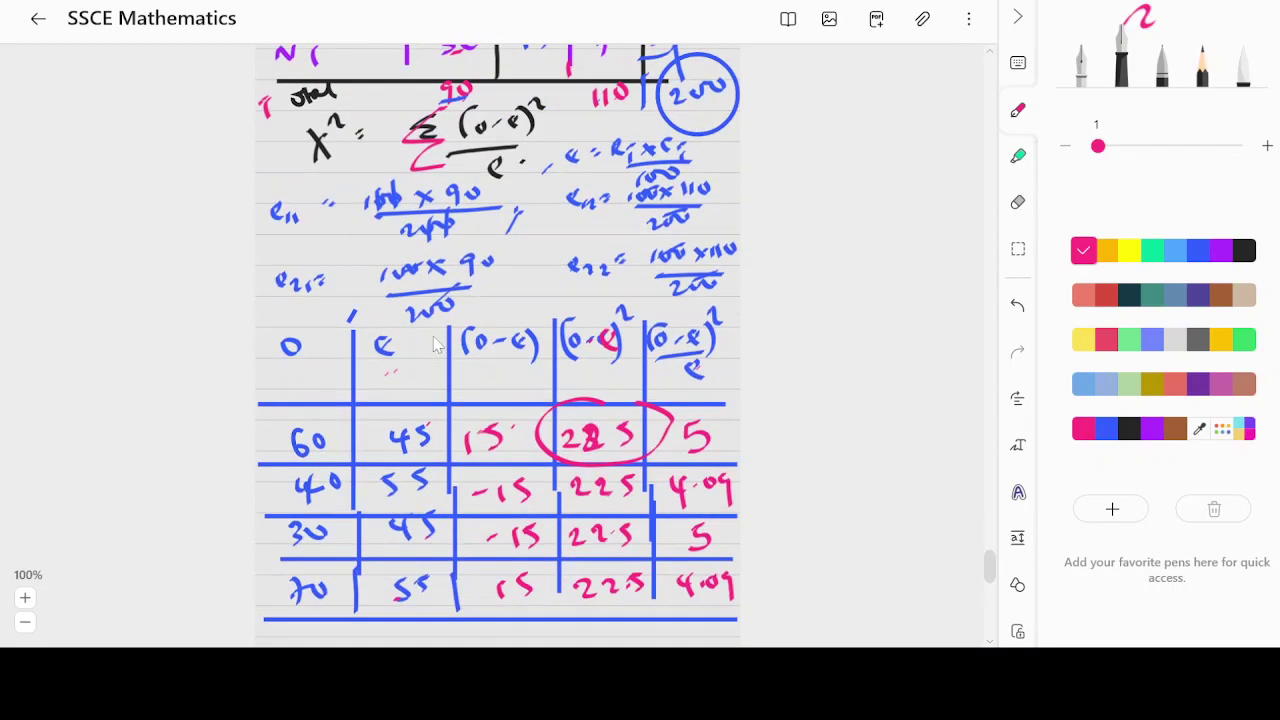
pyautogui.scroll(-3, 436, 344)
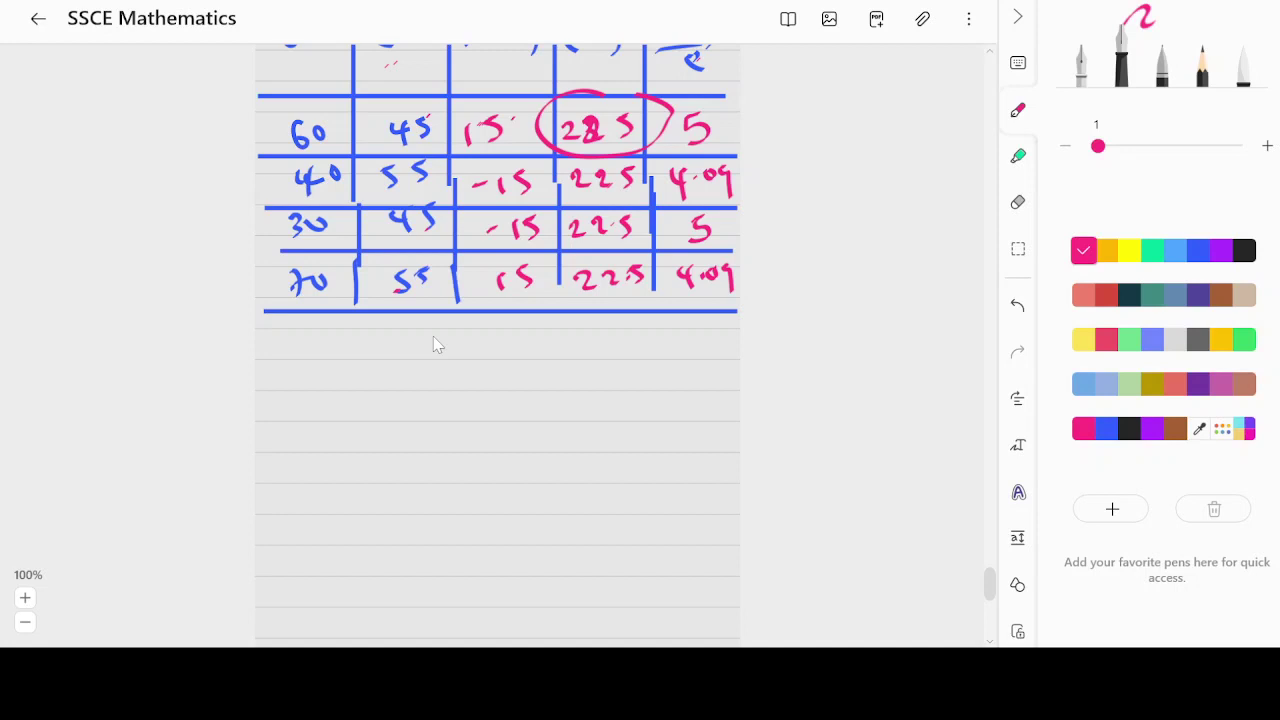
# - Write the column total 18.18 under the last column and circle it as a clean ellipse
pyautogui.moveTo(675, 324)
pyautogui.mouseDown()
pyautogui.moveTo(674, 349)
pyautogui.moveTo(692, 330)
pyautogui.moveTo(727, 324)
pyautogui.moveTo(724, 334)
pyautogui.mouseUp()
pyautogui.click(703, 338)
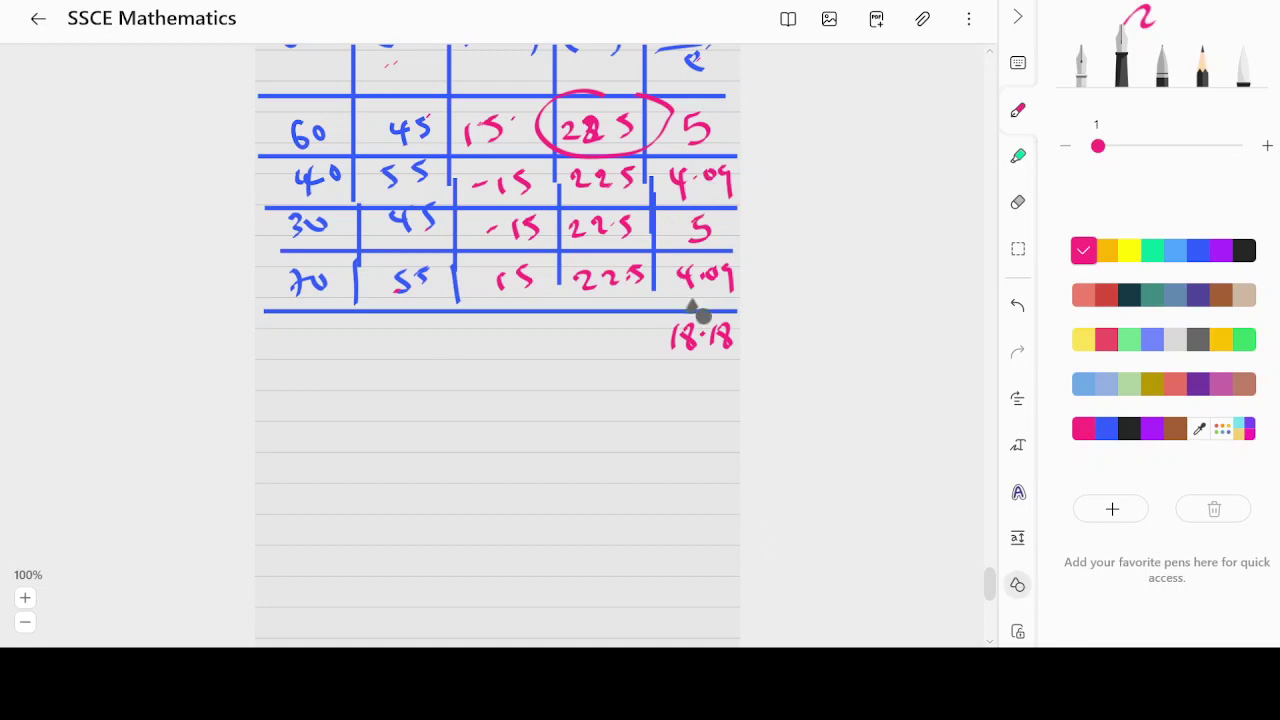
pyautogui.moveTo(712, 299); pyautogui.dragTo(740, 403)
pyautogui.click(1018, 584)
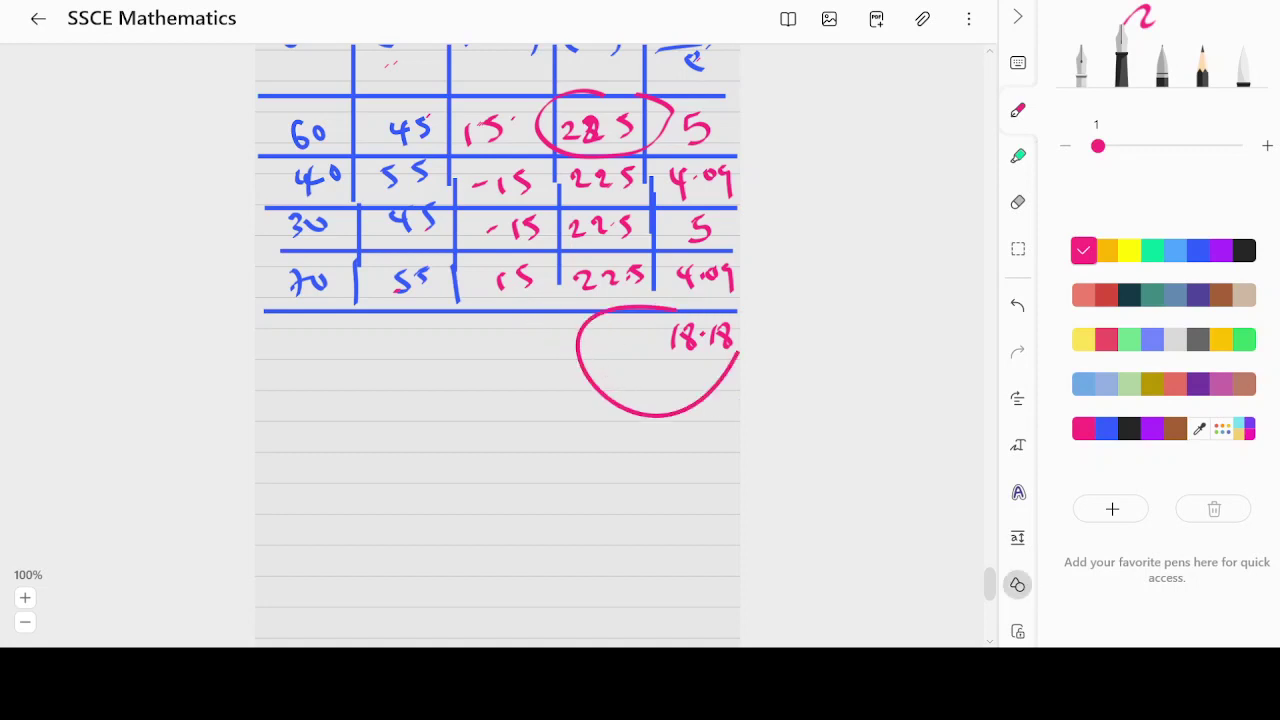
pyautogui.click(1017, 585)
# - Write the conclusion χ² = 18.18 below the table
pyautogui.moveTo(303, 394); pyautogui.dragTo(366, 442)
pyautogui.moveTo(346, 393)
pyautogui.mouseDown()
pyautogui.moveTo(328, 471)
pyautogui.moveTo(356, 370)
pyautogui.moveTo(402, 424)
pyautogui.mouseUp()
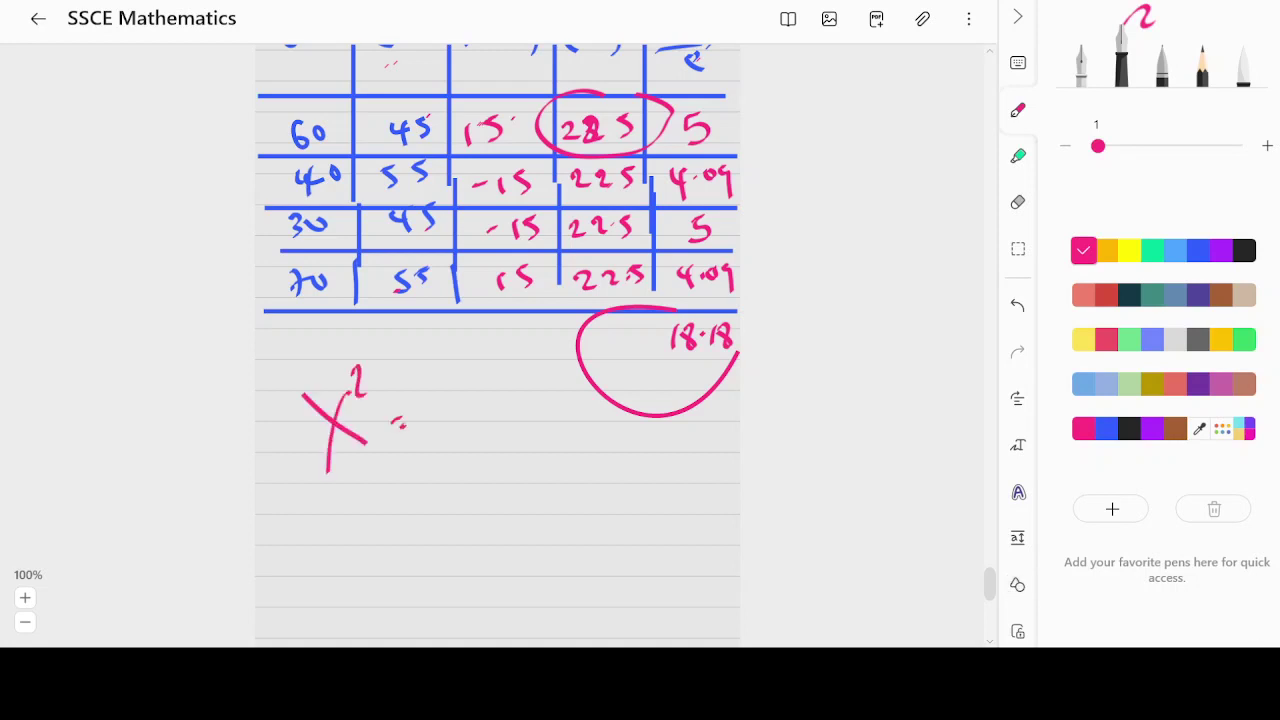
pyautogui.moveTo(448, 388)
pyautogui.mouseDown()
pyautogui.moveTo(447, 418)
pyautogui.moveTo(475, 387)
pyautogui.moveTo(505, 412)
pyautogui.moveTo(529, 381)
pyautogui.mouseUp()
pyautogui.click(489, 393)
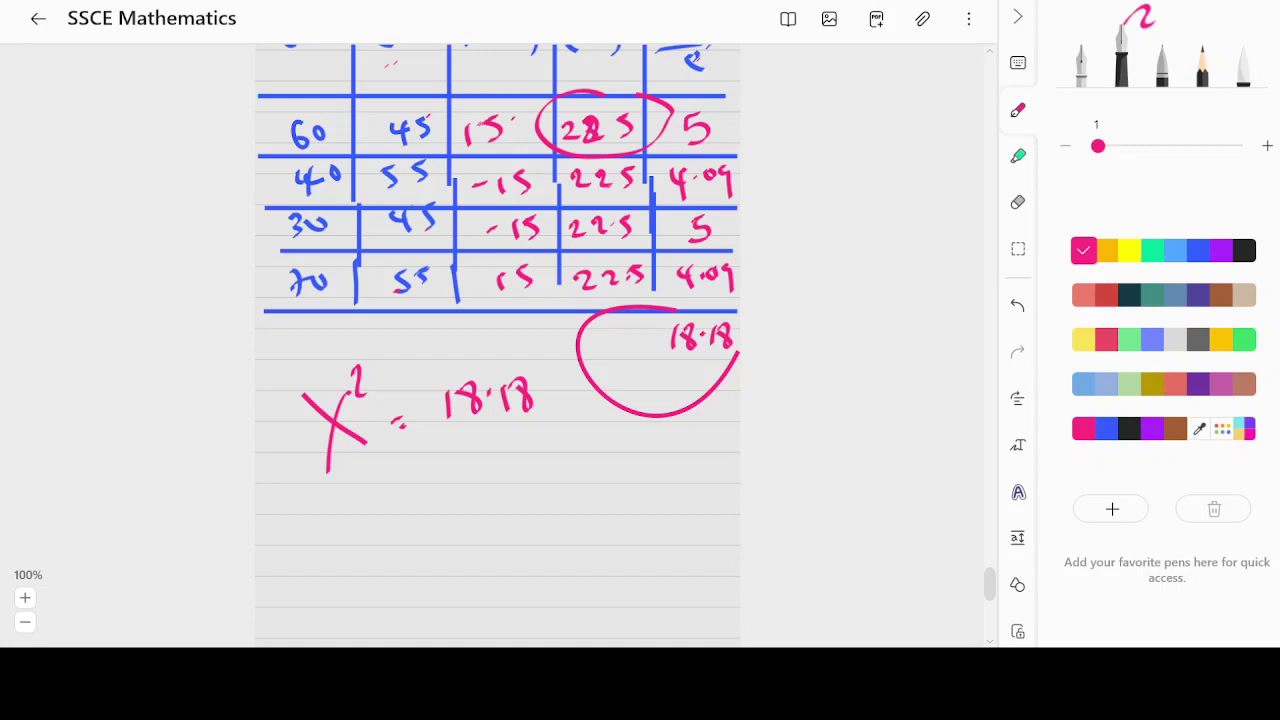
# - Write 'calculated' in pink ink under χ² = 18.18
pyautogui.moveTo(380, 448)
pyautogui.mouseDown()
pyautogui.moveTo(380, 464)
pyautogui.moveTo(400, 464)
pyautogui.mouseUp()
pyautogui.moveTo(409, 444); pyautogui.dragTo(413, 466)
pyautogui.moveTo(425, 447)
pyautogui.mouseDown()
pyautogui.moveTo(418, 460)
pyautogui.moveTo(518, 462)
pyautogui.mouseUp()
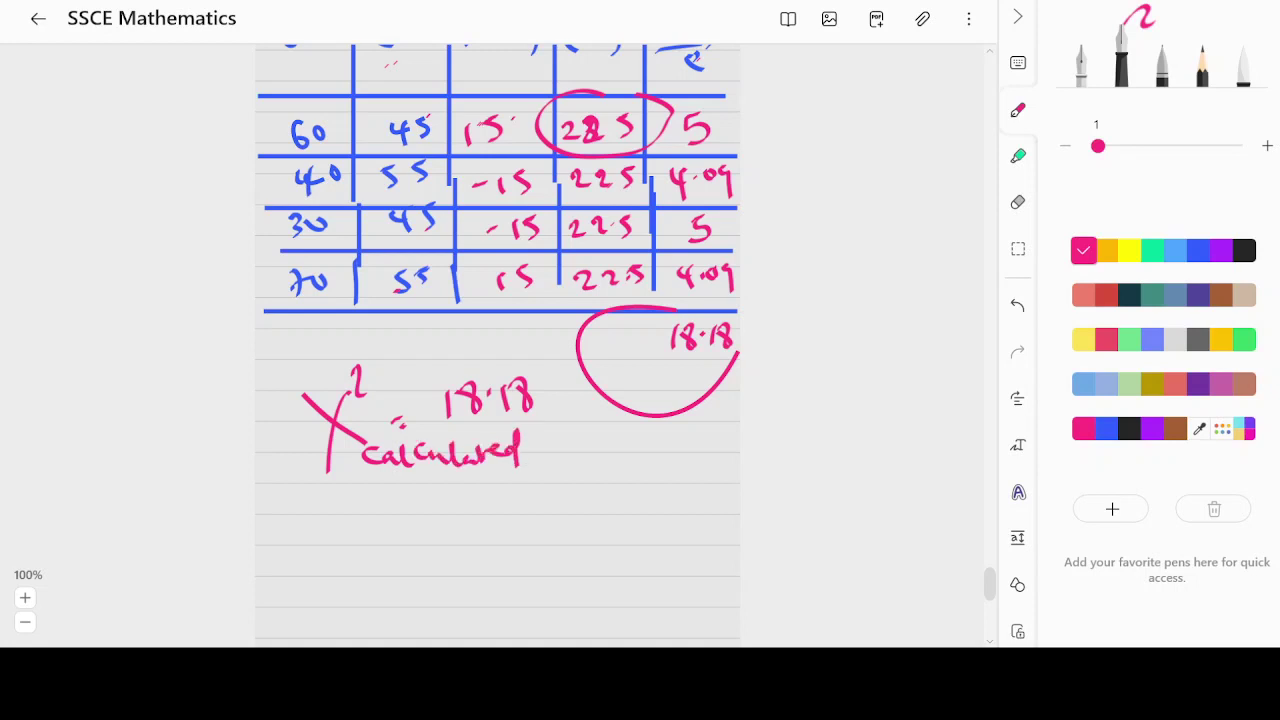
# - Write the formula df = (r−1) × (c−1) beneath it, then scroll back to review the page
pyautogui.moveTo(336, 528); pyautogui.dragTo(334, 540)
pyautogui.moveTo(362, 514)
pyautogui.mouseDown()
pyautogui.moveTo(356, 552)
pyautogui.moveTo(388, 526)
pyautogui.moveTo(467, 523)
pyautogui.mouseUp()
pyautogui.moveTo(480, 518); pyautogui.dragTo(483, 533)
pyautogui.moveTo(490, 503)
pyautogui.mouseDown()
pyautogui.moveTo(497, 538)
pyautogui.moveTo(554, 528)
pyautogui.moveTo(536, 528)
pyautogui.mouseUp()
pyautogui.moveTo(590, 512)
pyautogui.mouseDown()
pyautogui.moveTo(588, 527)
pyautogui.moveTo(620, 516)
pyautogui.mouseUp()
pyautogui.moveTo(630, 506)
pyautogui.mouseDown()
pyautogui.moveTo(632, 523)
pyautogui.moveTo(582, 536)
pyautogui.mouseUp()
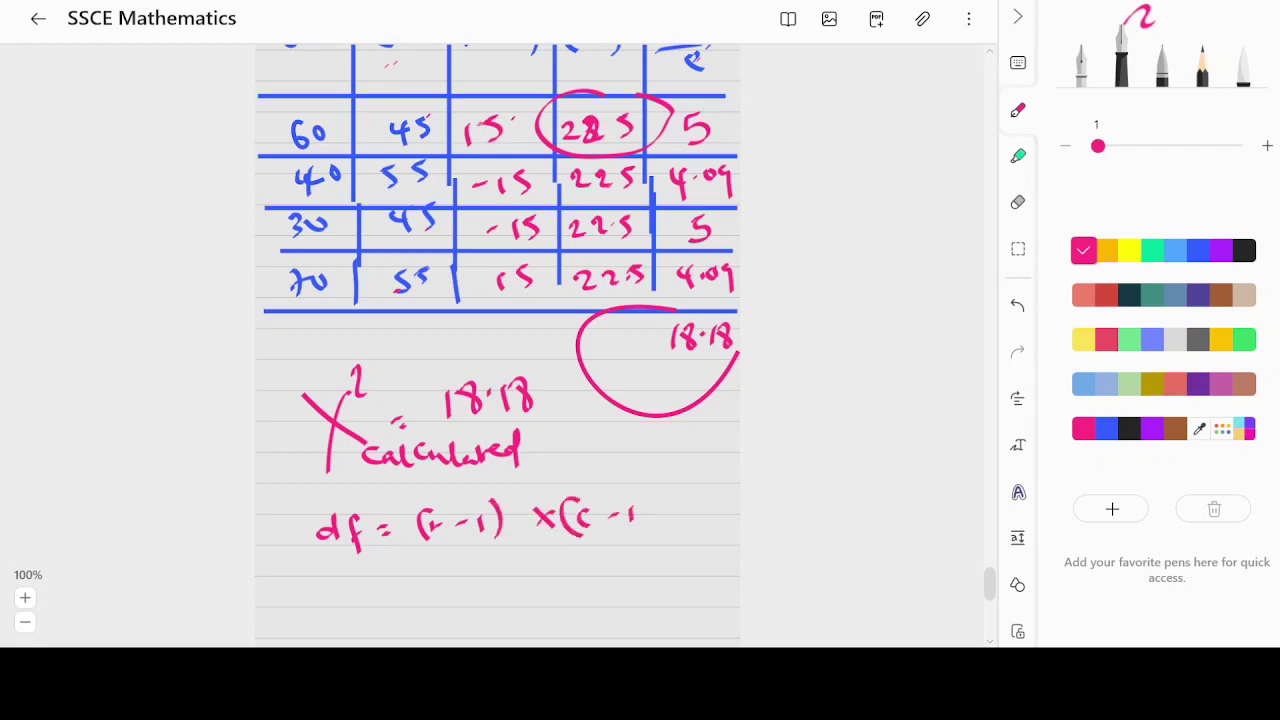
pyautogui.moveTo(660, 478); pyautogui.dragTo(674, 526)
pyautogui.moveTo(440, 559); pyautogui.dragTo(463, 571)
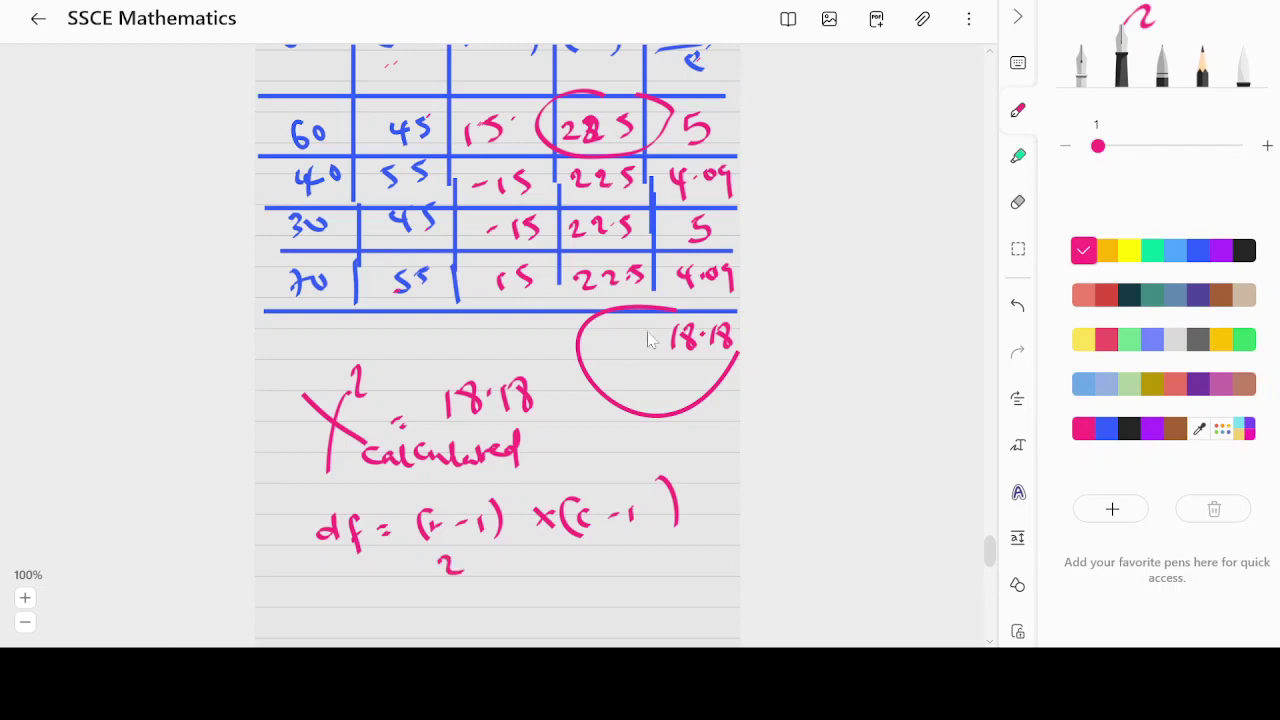
pyautogui.scroll(15, 660, 328)
pyautogui.scroll(-5, 660, 328)
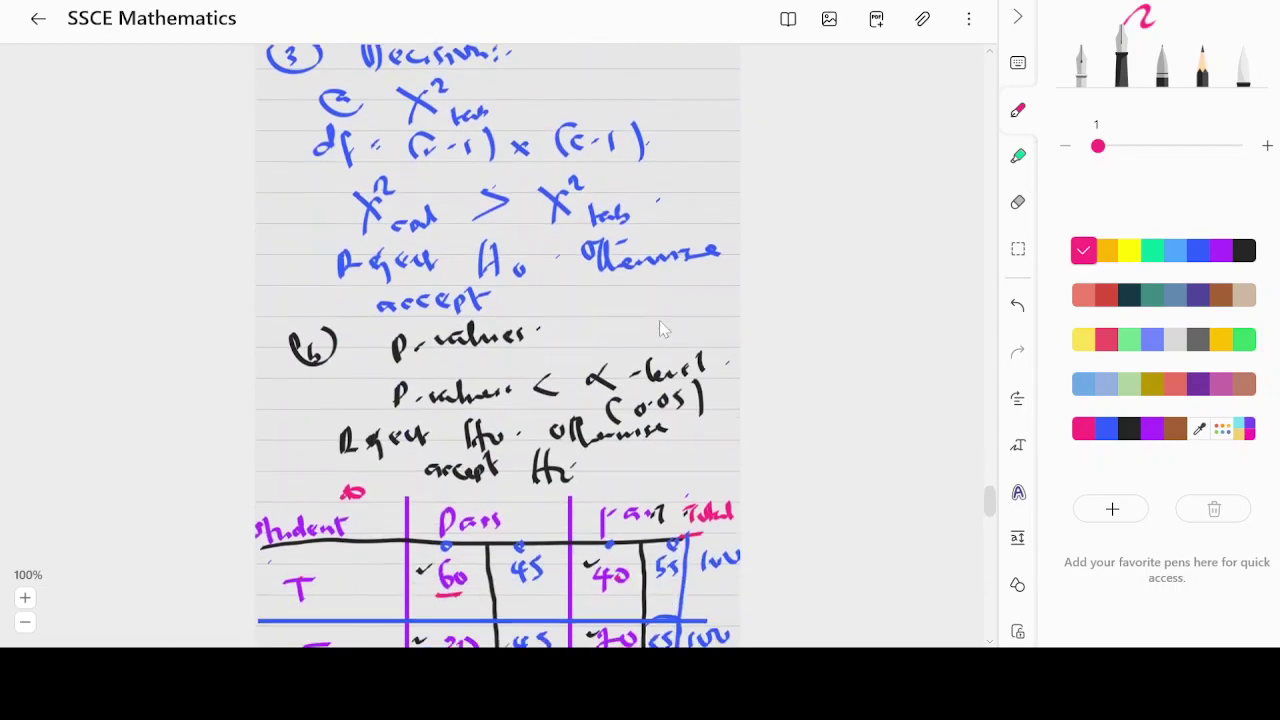
pyautogui.scroll(-3, 660, 328)
pyautogui.scroll(-1, 660, 328)
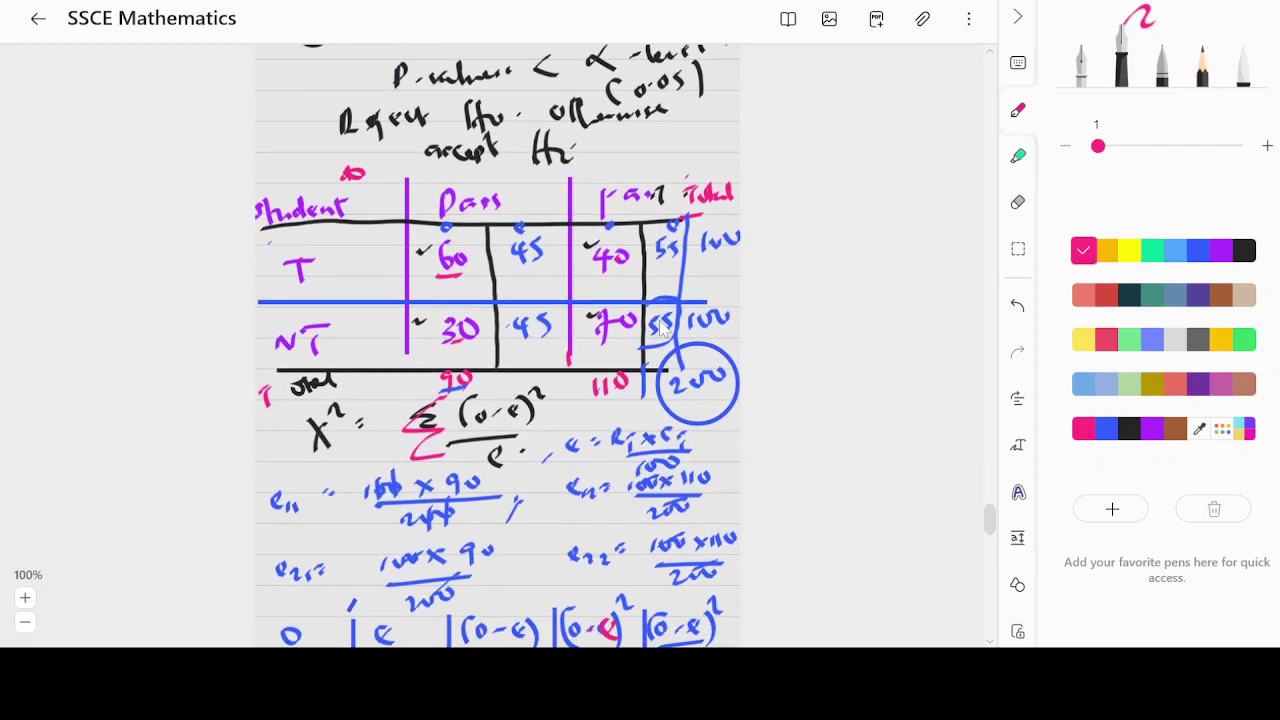
pyautogui.scroll(-12, 660, 328)
pyautogui.scroll(-4, 660, 328)
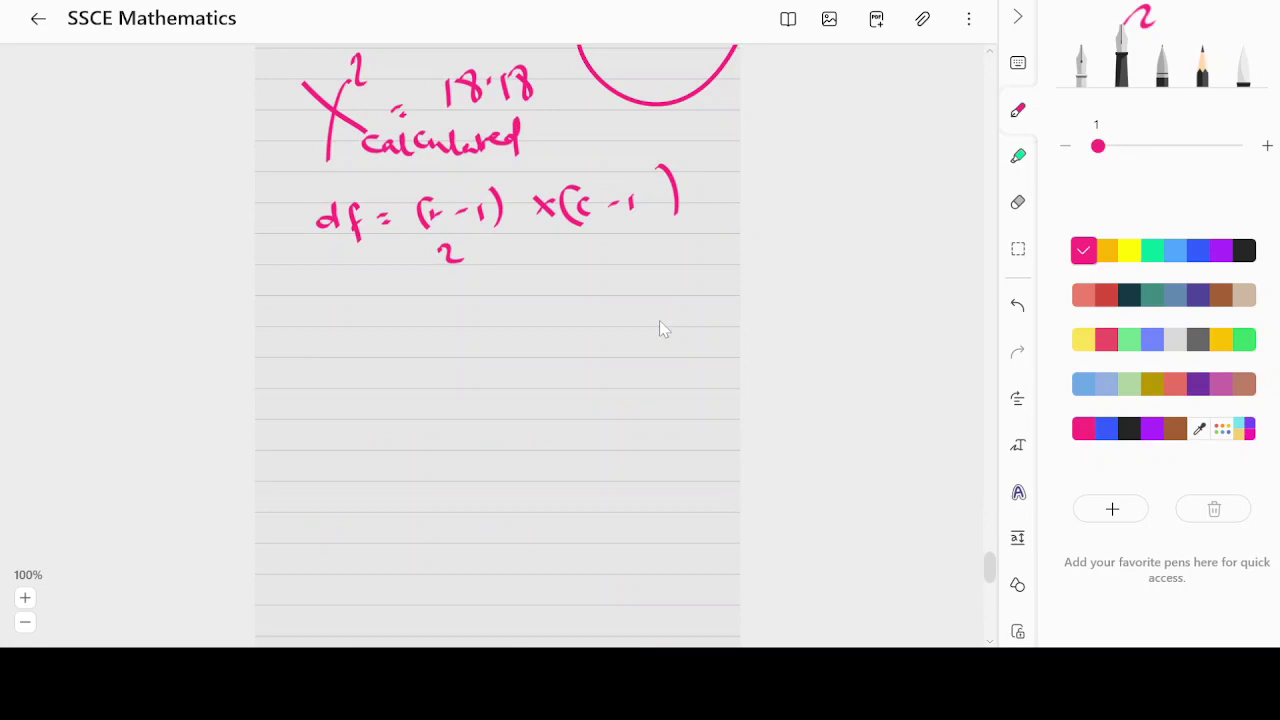
# - Substitute the table size into the df formula as (2−1) × (2−1)
pyautogui.moveTo(468, 252); pyautogui.dragTo(478, 252)
pyautogui.moveTo(490, 238); pyautogui.dragTo(492, 254)
pyautogui.moveTo(420, 238); pyautogui.dragTo(416, 266)
pyautogui.moveTo(510, 234)
pyautogui.mouseDown()
pyautogui.moveTo(518, 270)
pyautogui.moveTo(559, 264)
pyautogui.mouseUp()
pyautogui.moveTo(558, 242)
pyautogui.mouseDown()
pyautogui.moveTo(539, 264)
pyautogui.moveTo(586, 268)
pyautogui.mouseUp()
pyautogui.moveTo(603, 248)
pyautogui.mouseDown()
pyautogui.moveTo(615, 262)
pyautogui.moveTo(654, 246)
pyautogui.moveTo(674, 258)
pyautogui.mouseUp()
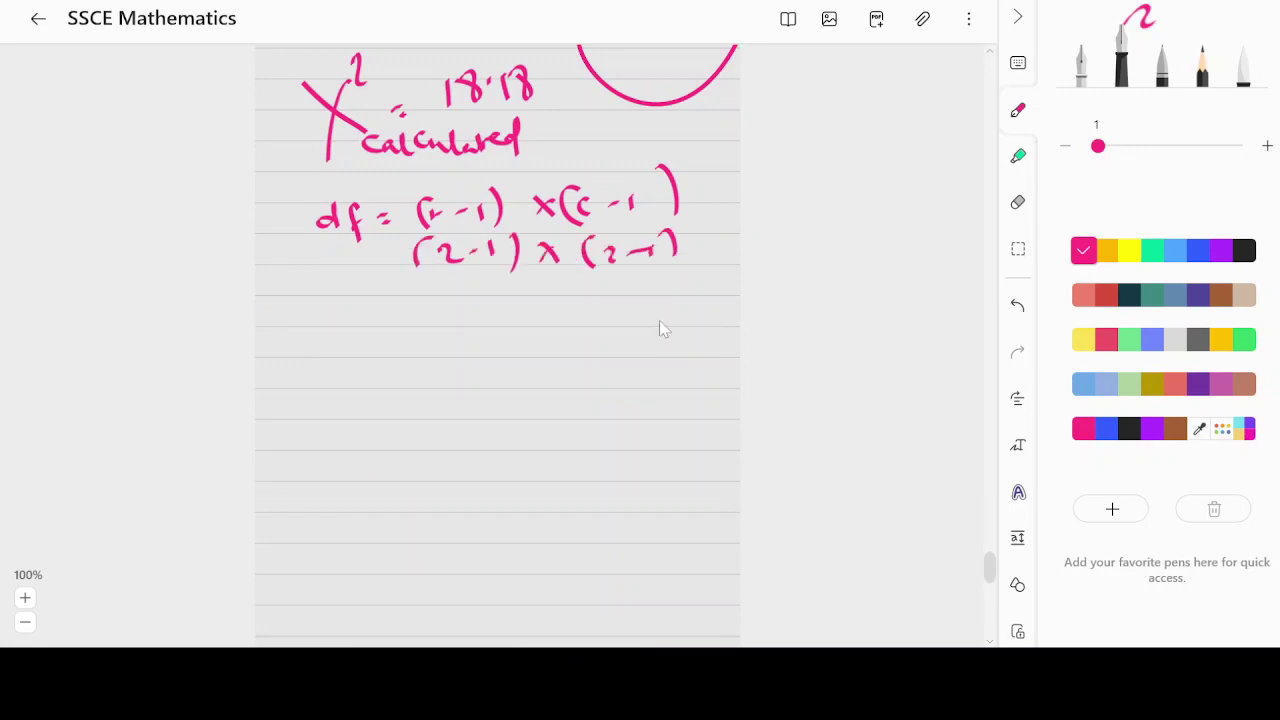
# - Simplify to 1 × 1 = 1 and write α = 0.05 alongside
pyautogui.moveTo(443, 286); pyautogui.dragTo(452, 289)
pyautogui.moveTo(453, 292)
pyautogui.mouseDown()
pyautogui.moveTo(529, 293)
pyautogui.moveTo(510, 295)
pyautogui.mouseUp()
pyautogui.moveTo(548, 275)
pyautogui.mouseDown()
pyautogui.moveTo(549, 293)
pyautogui.moveTo(586, 278)
pyautogui.mouseUp()
pyautogui.moveTo(570, 286); pyautogui.dragTo(588, 285)
pyautogui.moveTo(617, 271); pyautogui.dragTo(617, 288)
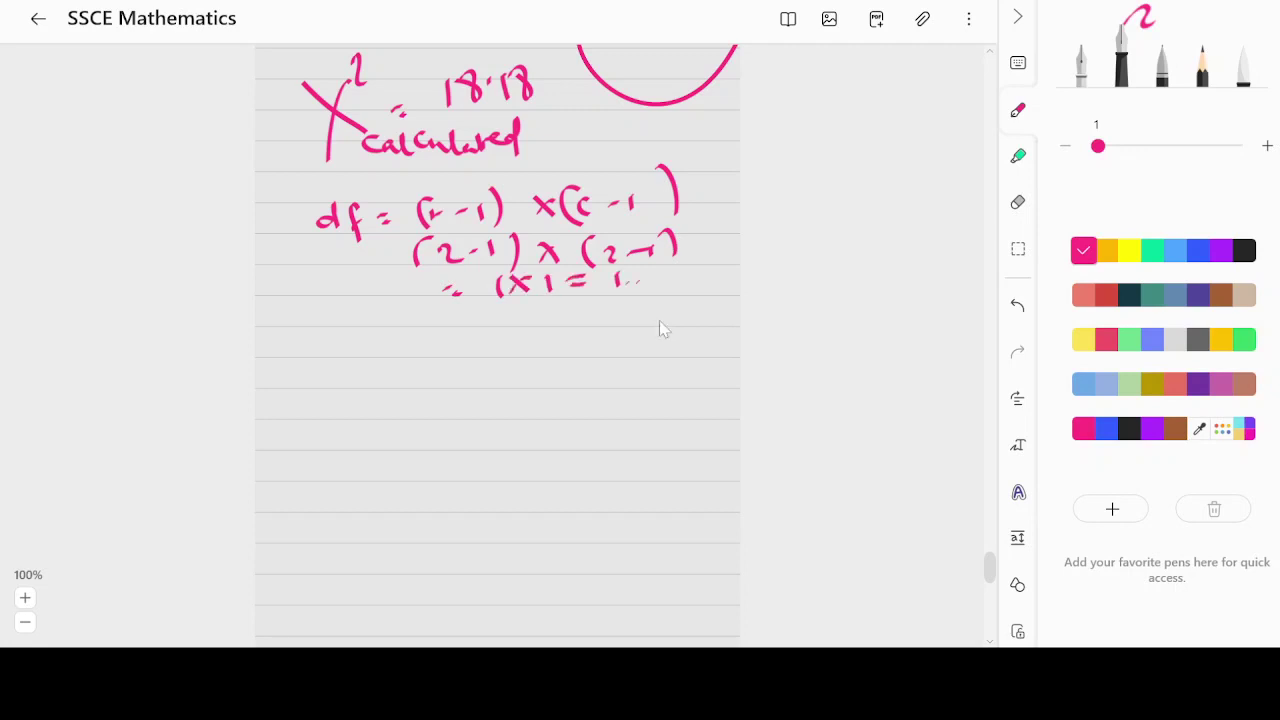
pyautogui.moveTo(619, 312); pyautogui.dragTo(614, 344)
pyautogui.moveTo(682, 315)
pyautogui.mouseDown()
pyautogui.moveTo(695, 313)
pyautogui.moveTo(694, 326)
pyautogui.mouseUp()
# - Check the df = 1 row of chisqtab.pdf in Acrobat, including the 3.84 critical value at .05
pyautogui.hotkey('alt', 'Tab')
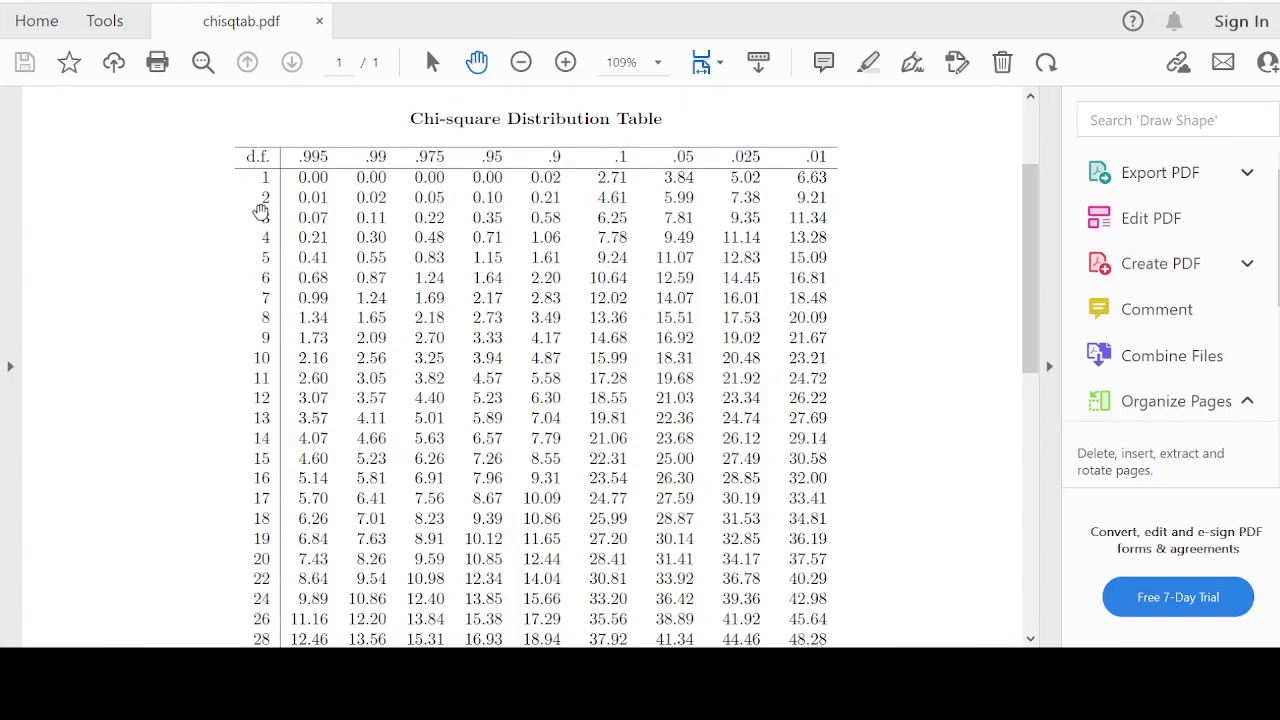
pyautogui.moveTo(835, 178); pyautogui.dragTo(418, 178)
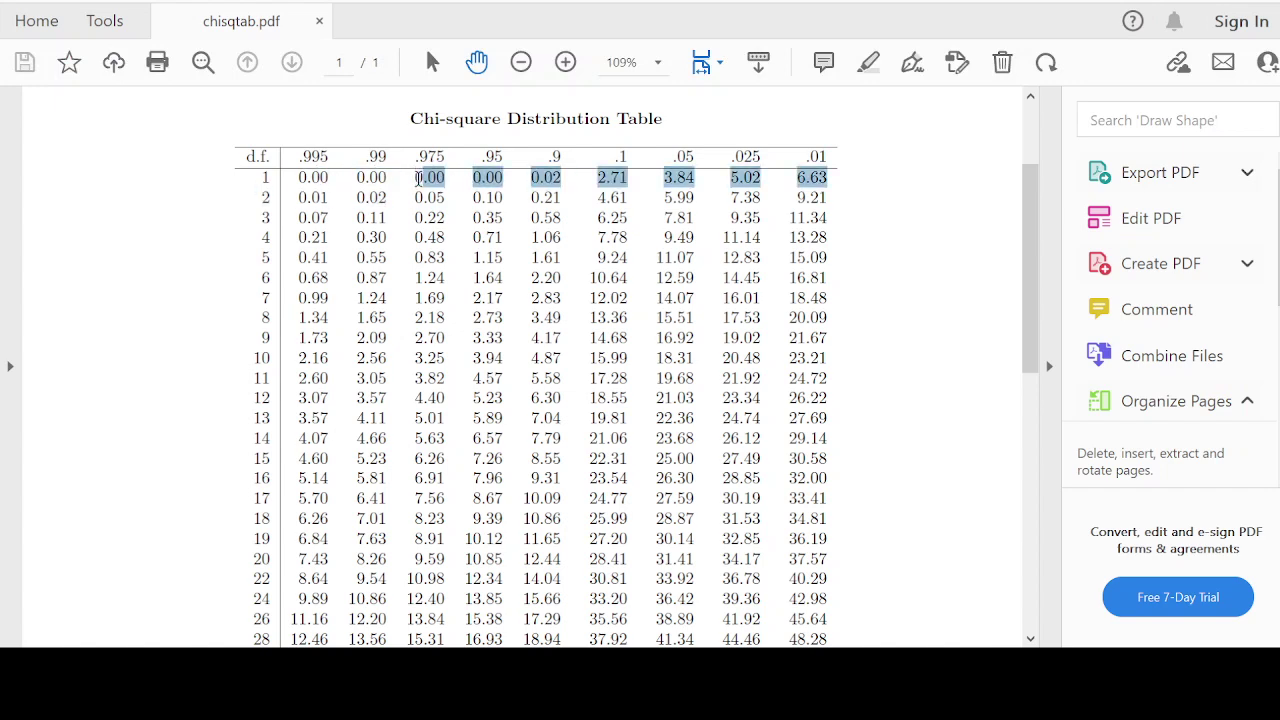
pyautogui.click(728, 201)
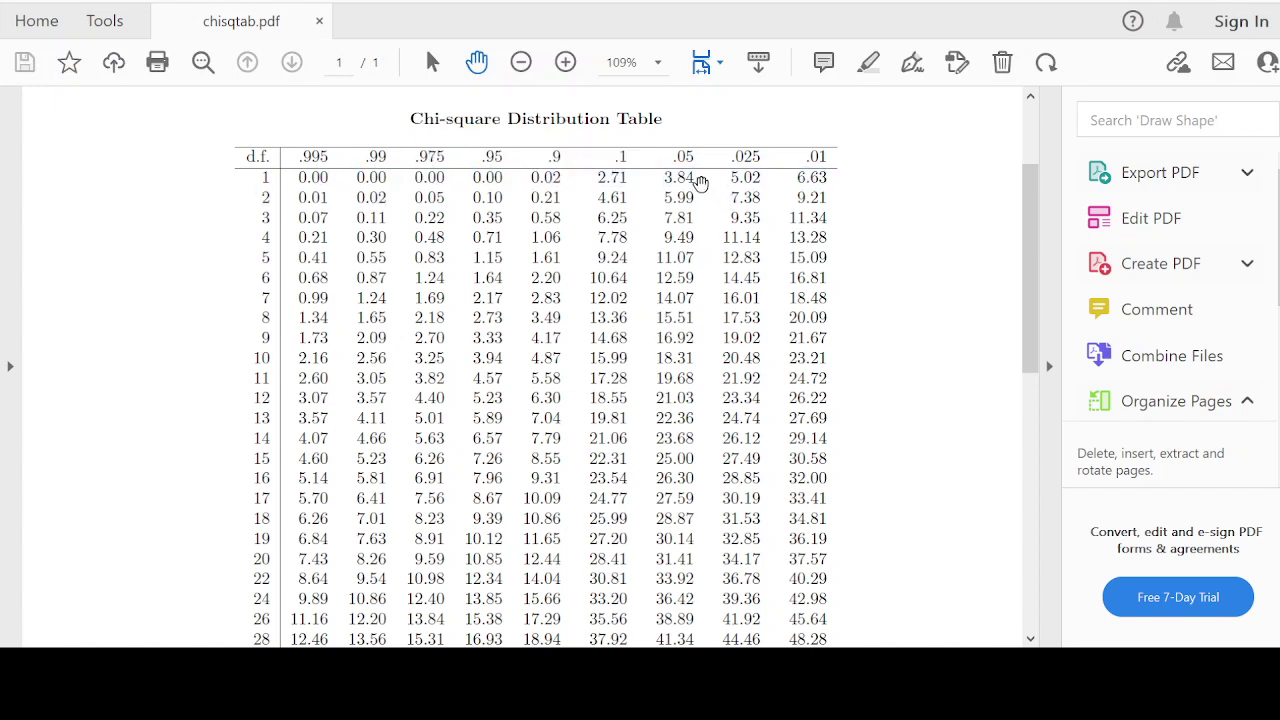
pyautogui.moveTo(694, 180); pyautogui.dragTo(670, 170)
pyautogui.tripleClick(666, 170)
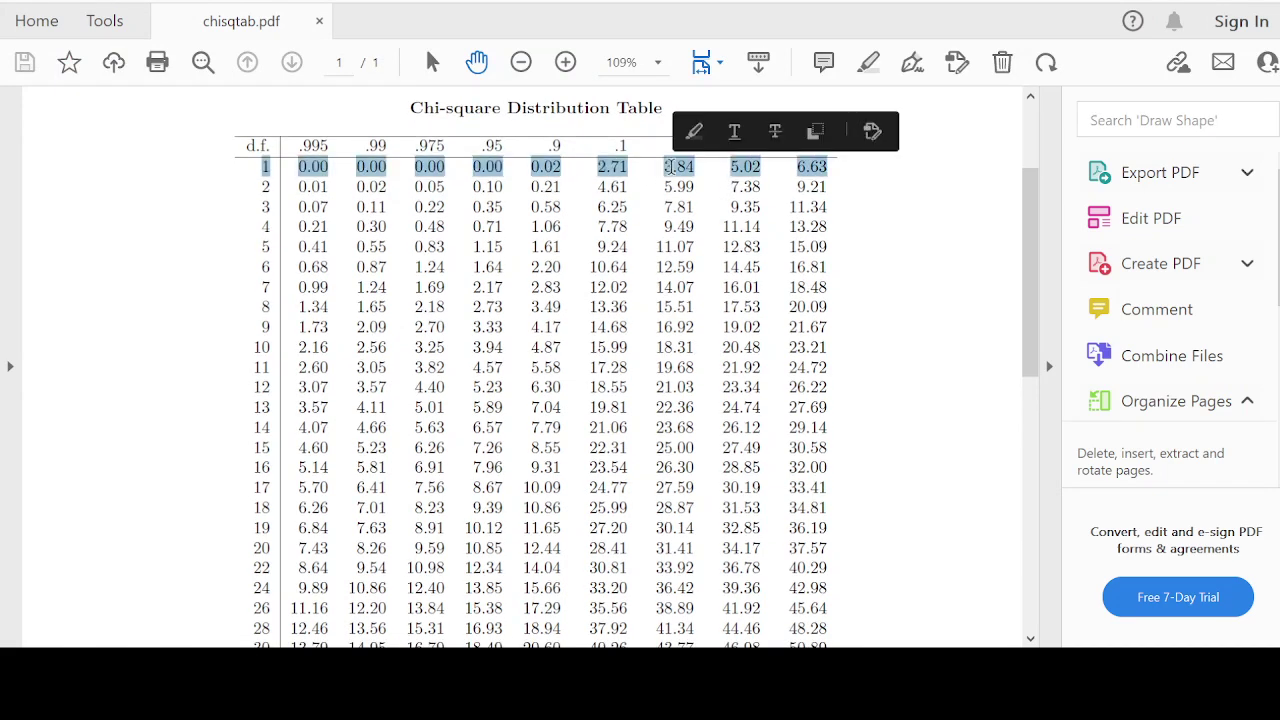
pyautogui.click(670, 167)
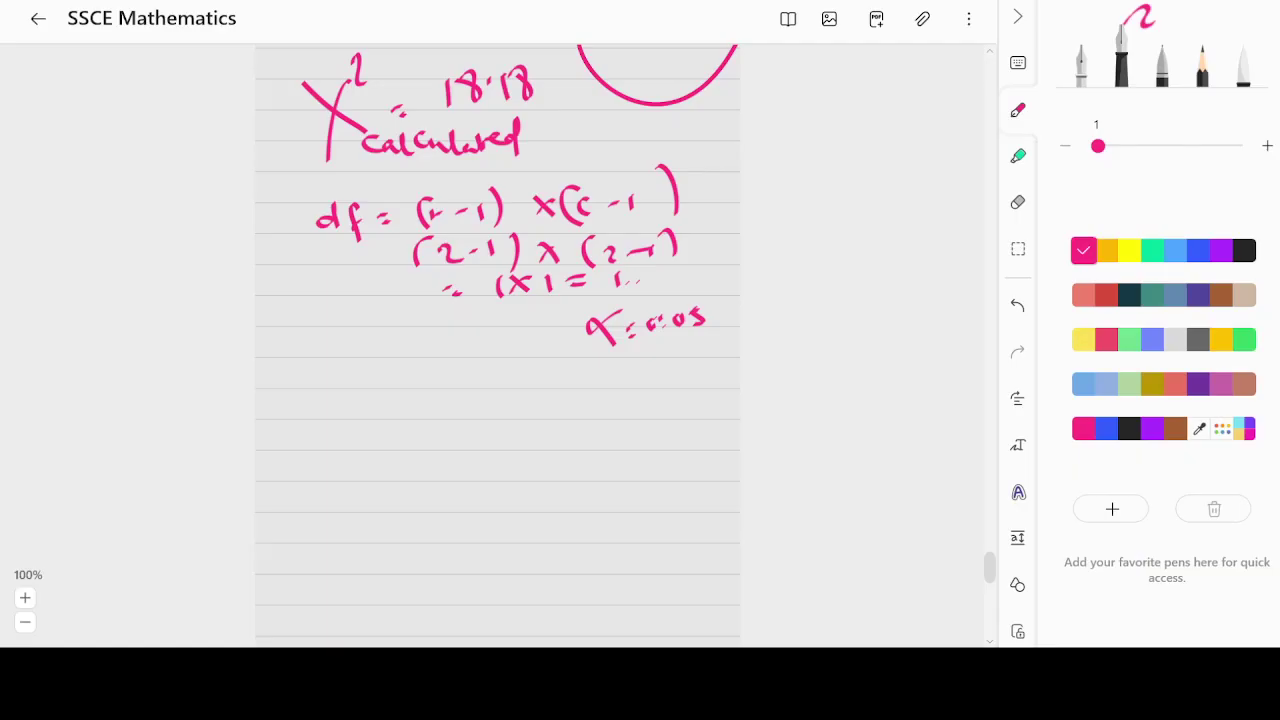
# - Write χ²tab = 3.84 as the tabulated value
pyautogui.moveTo(320, 374); pyautogui.dragTo(356, 410)
pyautogui.moveTo(355, 375)
pyautogui.mouseDown()
pyautogui.moveTo(340, 420)
pyautogui.moveTo(373, 374)
pyautogui.moveTo(386, 418)
pyautogui.moveTo(419, 414)
pyautogui.moveTo(452, 387)
pyautogui.mouseUp()
pyautogui.moveTo(478, 370)
pyautogui.mouseDown()
pyautogui.moveTo(480, 393)
pyautogui.moveTo(498, 382)
pyautogui.mouseUp()
pyautogui.moveTo(524, 360)
pyautogui.mouseDown()
pyautogui.moveTo(514, 384)
pyautogui.moveTo(562, 376)
pyautogui.moveTo(556, 391)
pyautogui.mouseUp()
# - Write the comparison χ²cal > χ²tab on the next line
pyautogui.moveTo(320, 476); pyautogui.dragTo(377, 528)
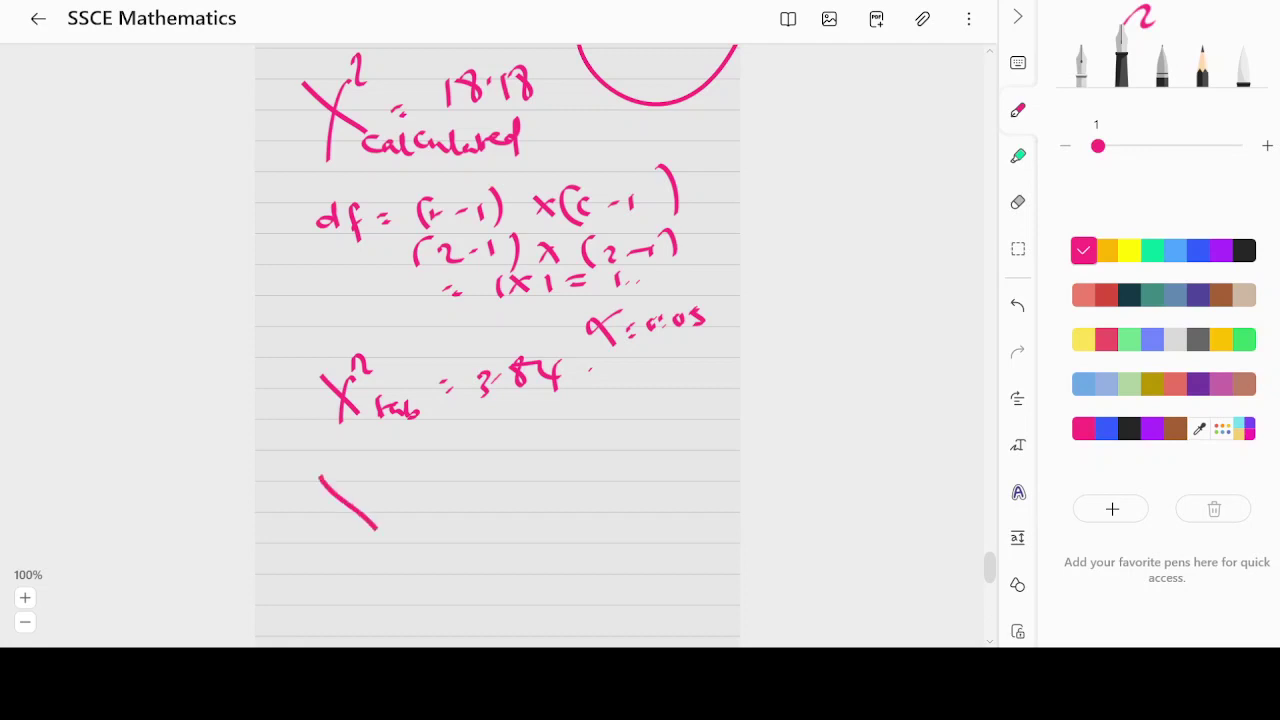
pyautogui.moveTo(366, 478); pyautogui.dragTo(340, 534)
pyautogui.moveTo(364, 458); pyautogui.dragTo(386, 470)
pyautogui.scroll(-3, 712, 562)
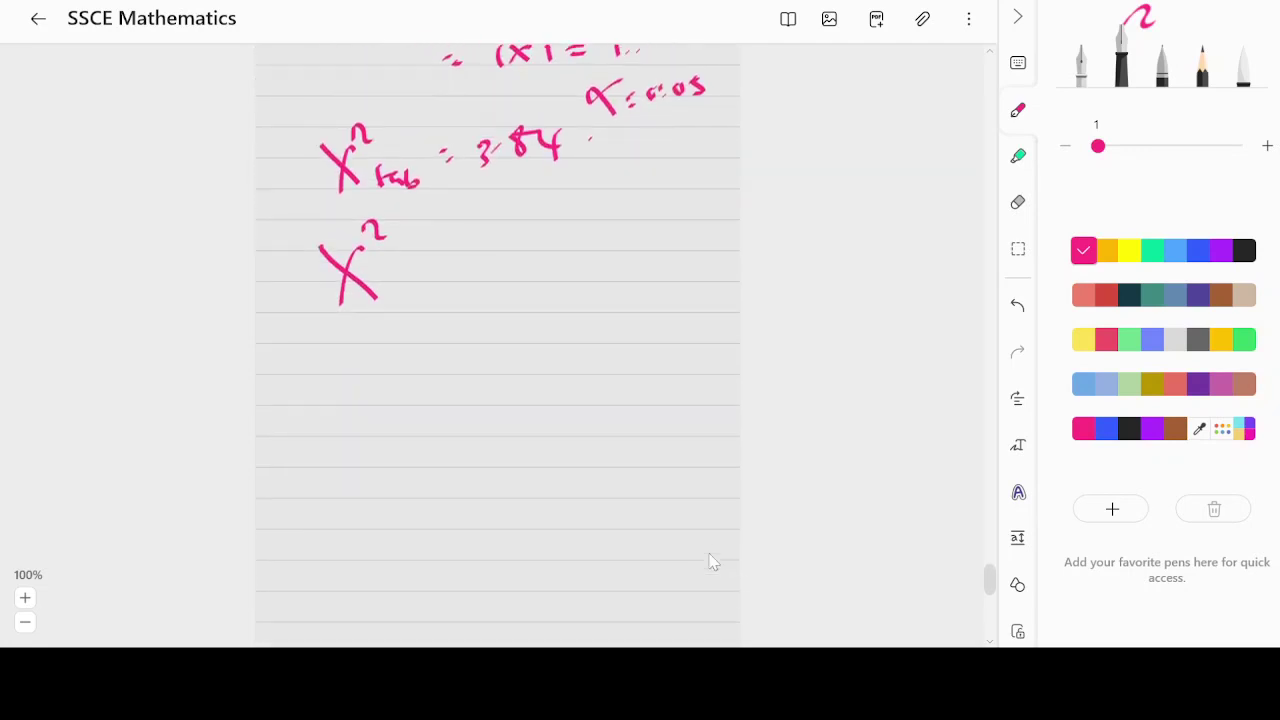
pyautogui.moveTo(404, 286)
pyautogui.mouseDown()
pyautogui.moveTo(400, 302)
pyautogui.moveTo(426, 302)
pyautogui.mouseUp()
pyautogui.moveTo(432, 282); pyautogui.dragTo(436, 300)
pyautogui.moveTo(488, 246); pyautogui.dragTo(478, 282)
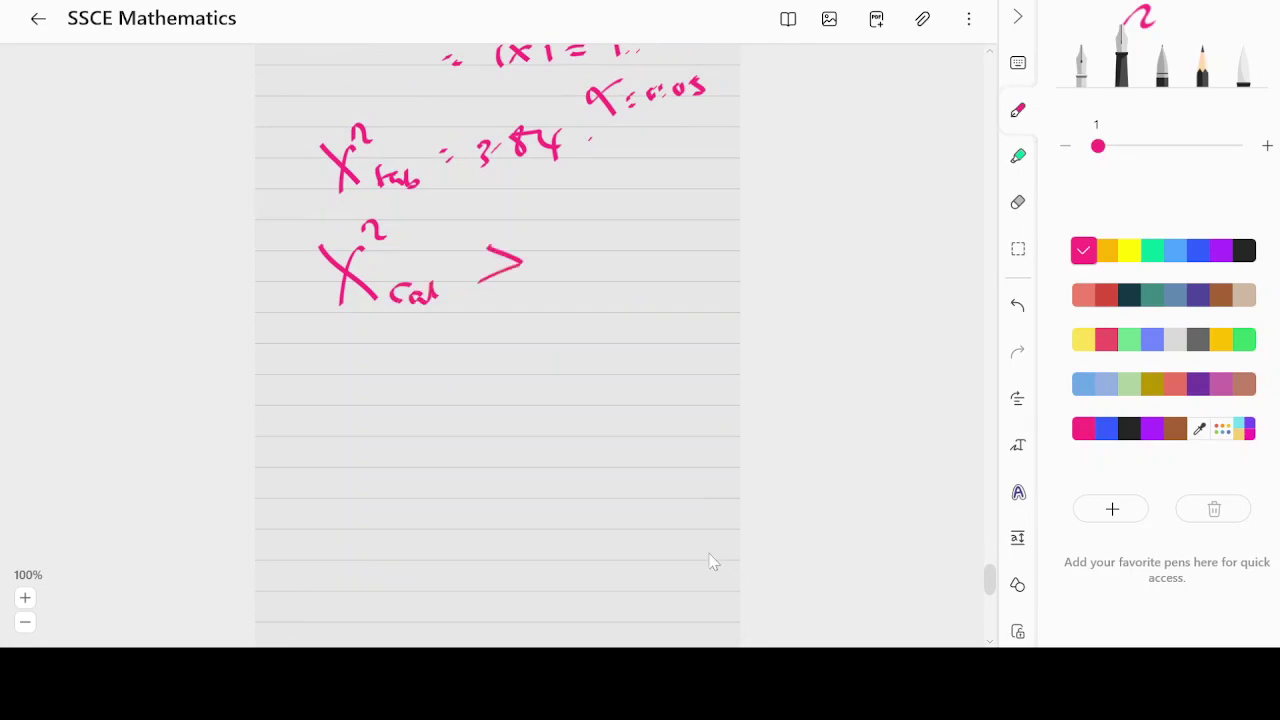
pyautogui.moveTo(574, 228); pyautogui.dragTo(605, 270)
pyautogui.moveTo(600, 228)
pyautogui.mouseDown()
pyautogui.moveTo(574, 272)
pyautogui.moveTo(634, 278)
pyautogui.mouseUp()
pyautogui.moveTo(630, 266)
pyautogui.mouseDown()
pyautogui.moveTo(654, 262)
pyautogui.moveTo(656, 274)
pyautogui.moveTo(626, 280)
pyautogui.mouseUp()
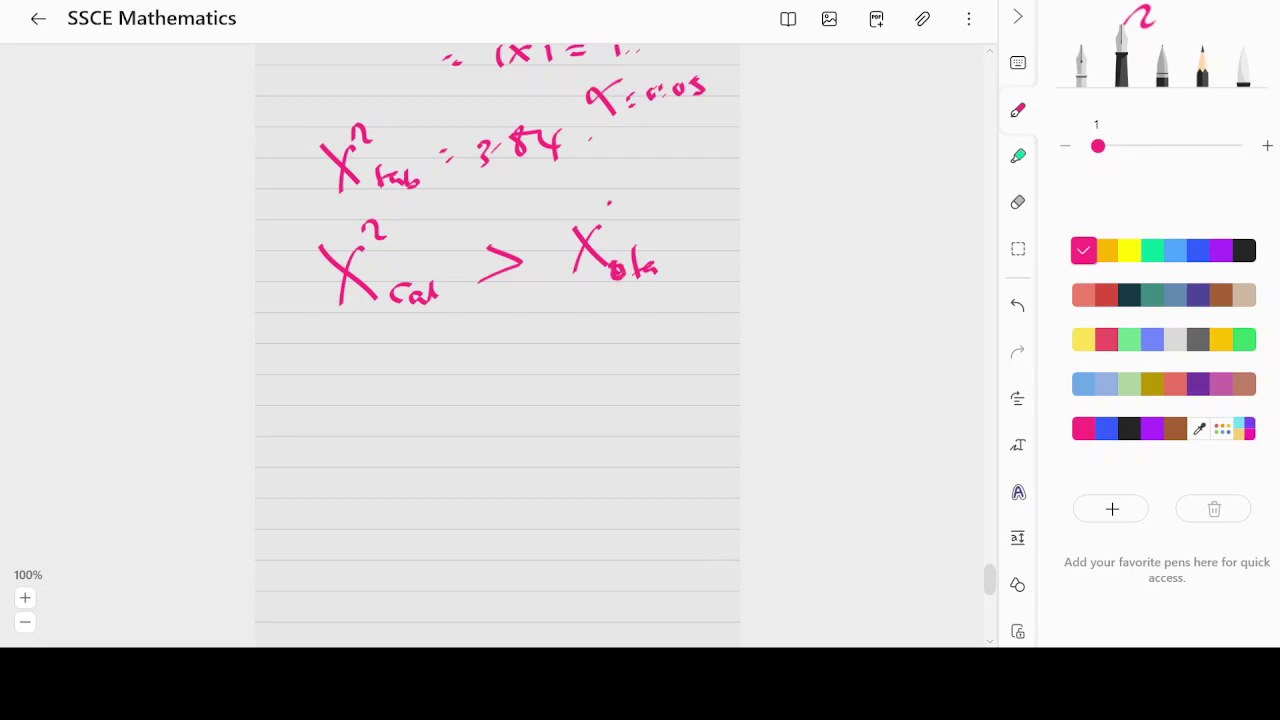
pyautogui.moveTo(610, 202); pyautogui.dragTo(680, 270)
pyautogui.click(706, 254)
# - Add 'Since' before the comparison and write (18.18) and (3.84) under each term
pyautogui.moveTo(284, 203)
pyautogui.mouseDown()
pyautogui.moveTo(266, 222)
pyautogui.moveTo(340, 204)
pyautogui.mouseUp()
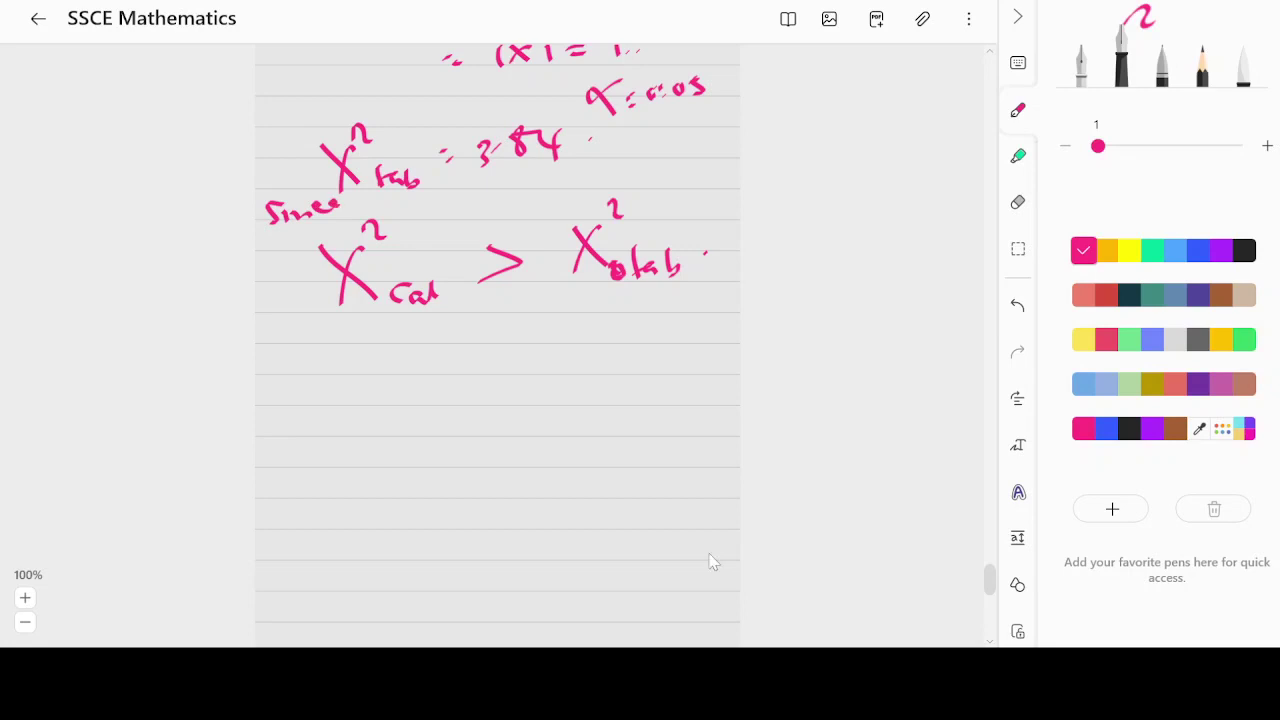
pyautogui.scroll(3, 710, 562)
pyautogui.scroll(1, 710, 562)
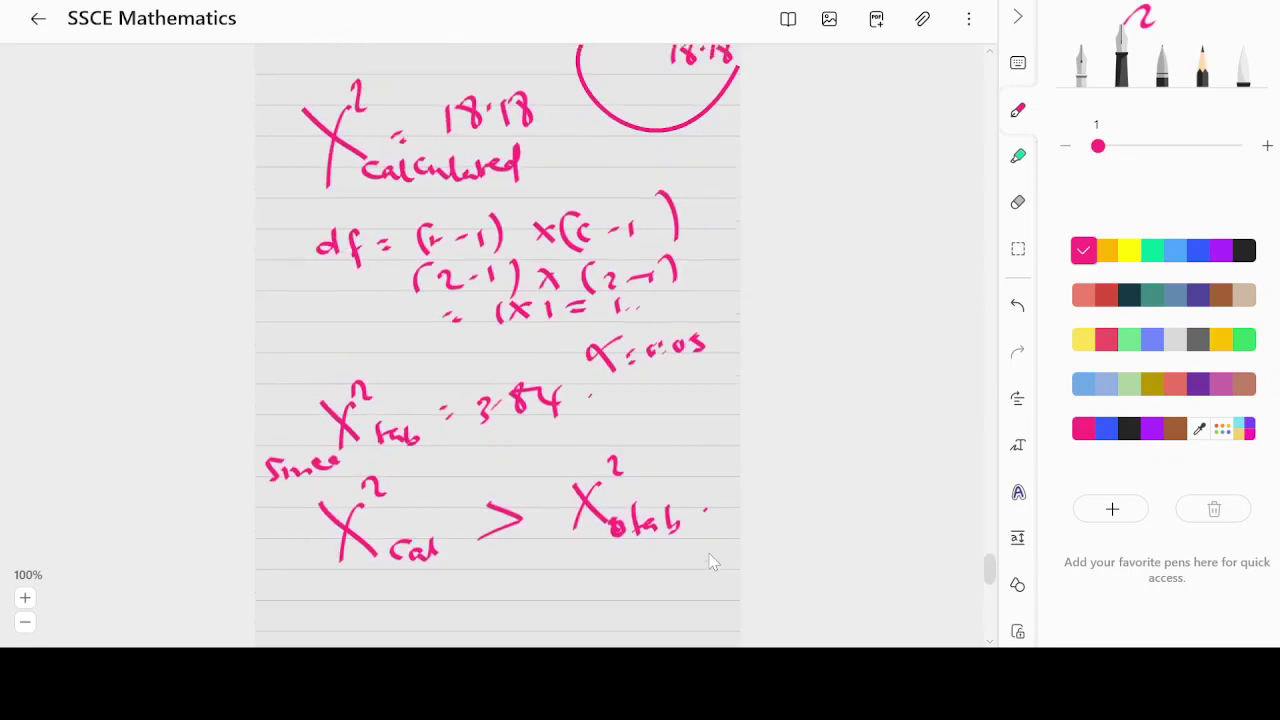
pyautogui.scroll(1, 710, 562)
pyautogui.scroll(-2, 710, 562)
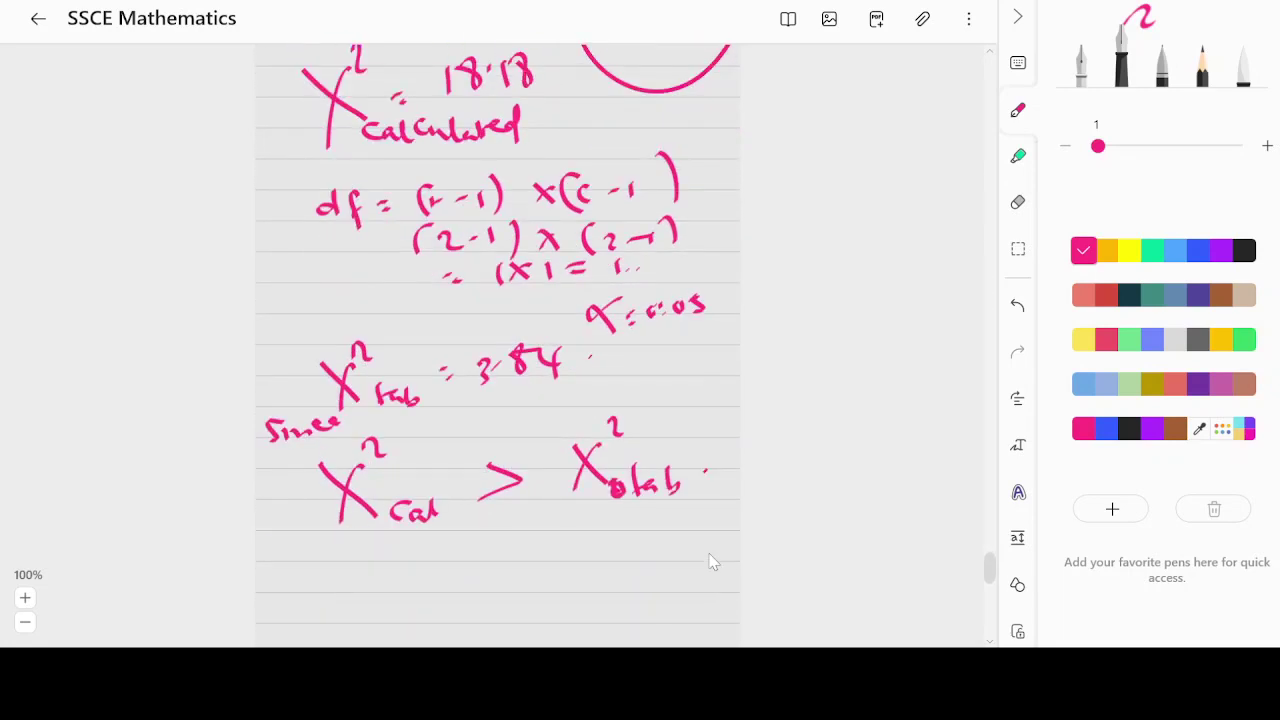
pyautogui.moveTo(311, 526)
pyautogui.mouseDown()
pyautogui.moveTo(309, 554)
pyautogui.moveTo(387, 550)
pyautogui.moveTo(424, 564)
pyautogui.mouseUp()
pyautogui.click(378, 540)
pyautogui.moveTo(608, 500)
pyautogui.mouseDown()
pyautogui.moveTo(600, 542)
pyautogui.moveTo(632, 541)
pyautogui.mouseUp()
pyautogui.moveTo(662, 508)
pyautogui.mouseDown()
pyautogui.moveTo(654, 530)
pyautogui.moveTo(666, 530)
pyautogui.mouseUp()
pyautogui.moveTo(676, 504); pyautogui.dragTo(697, 534)
pyautogui.moveTo(702, 488); pyautogui.dragTo(712, 528)
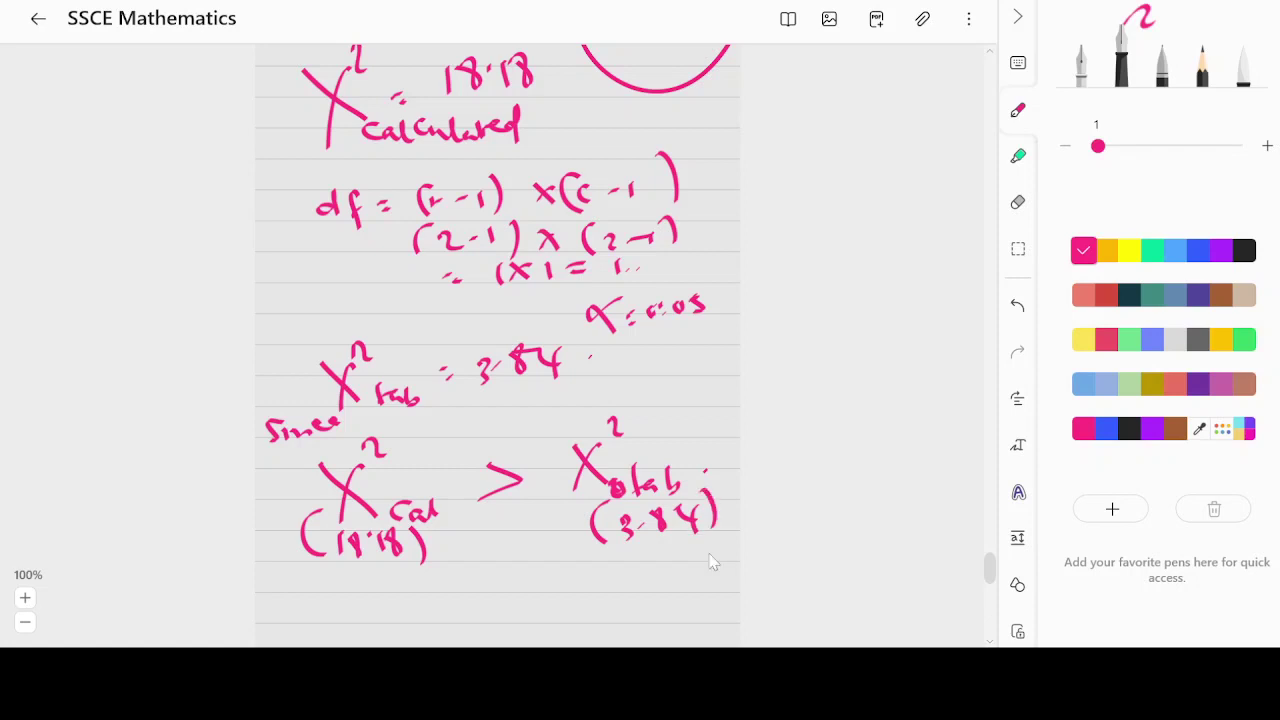
# - Write the decision 'Reject H0' below the comparison
pyautogui.scroll(-5, 710, 562)
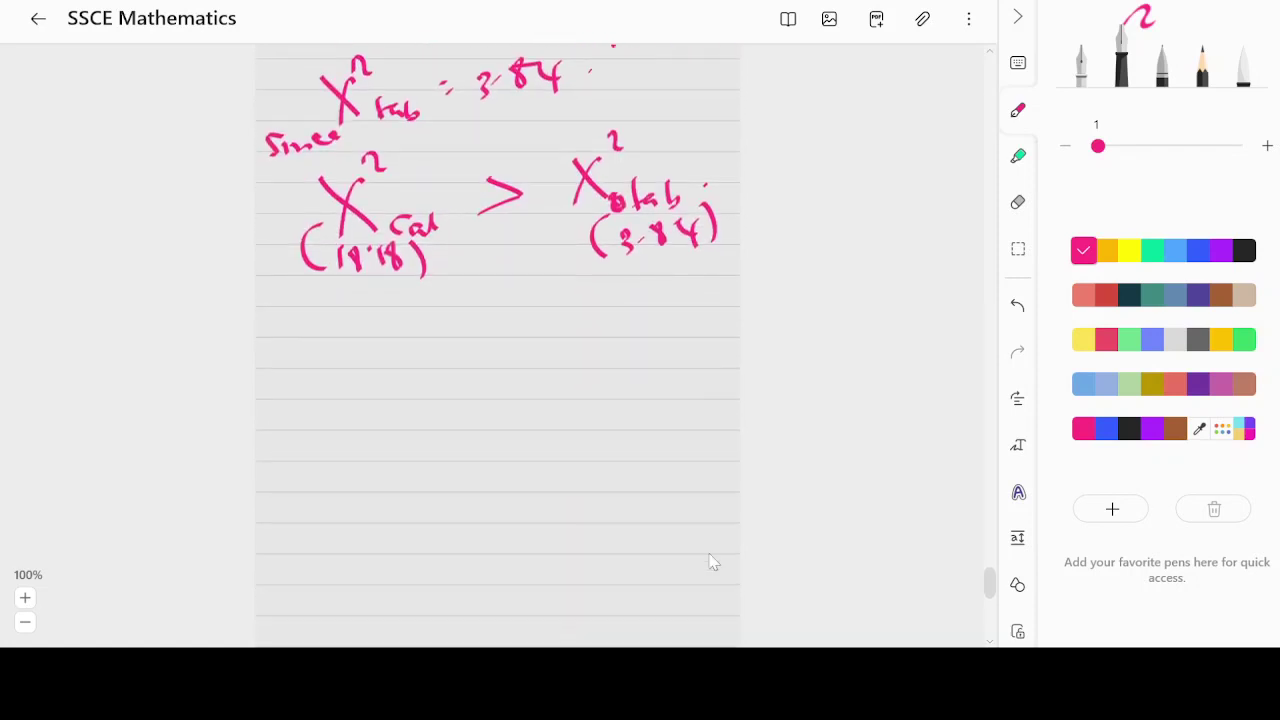
pyautogui.moveTo(322, 290); pyautogui.dragTo(326, 366)
pyautogui.moveTo(324, 292)
pyautogui.mouseDown()
pyautogui.moveTo(334, 336)
pyautogui.moveTo(388, 330)
pyautogui.mouseUp()
pyautogui.moveTo(402, 334)
pyautogui.mouseDown()
pyautogui.moveTo(402, 366)
pyautogui.moveTo(446, 318)
pyautogui.moveTo(470, 316)
pyautogui.mouseUp()
pyautogui.moveTo(535, 284)
pyautogui.mouseDown()
pyautogui.moveTo(535, 338)
pyautogui.moveTo(558, 340)
pyautogui.moveTo(572, 308)
pyautogui.mouseUp()
pyautogui.moveTo(582, 318); pyautogui.dragTo(592, 332)
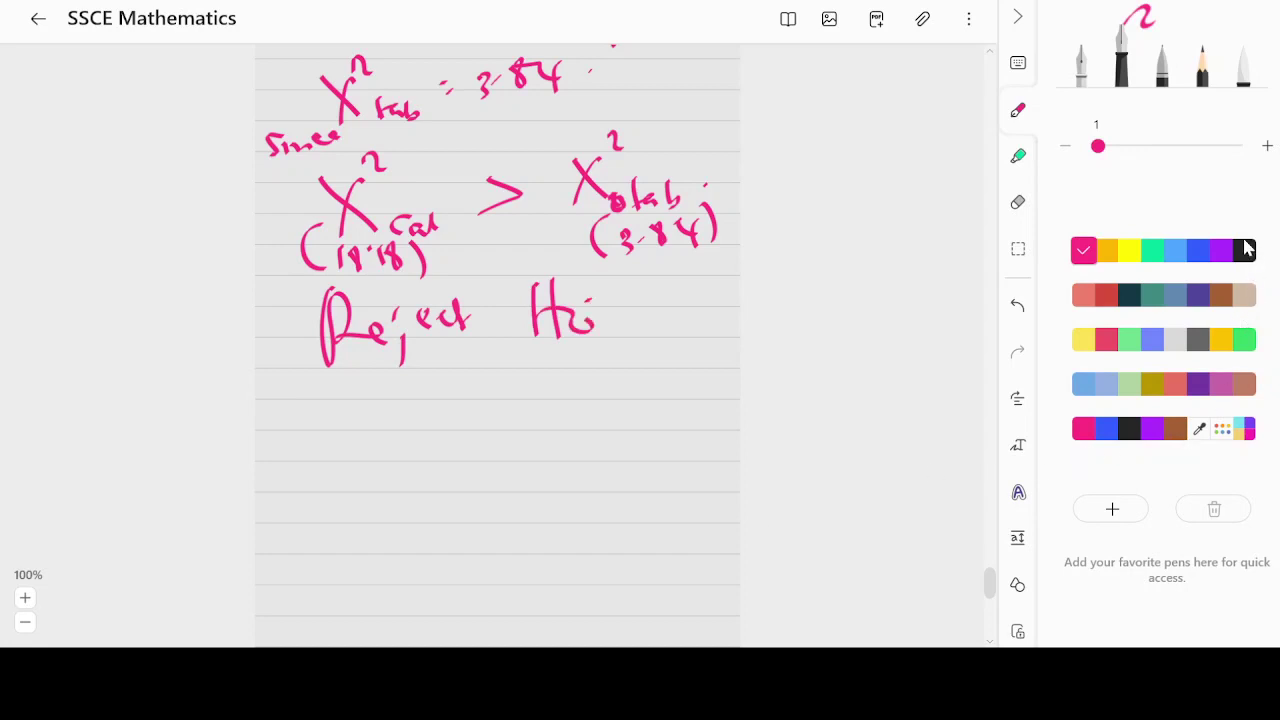
# - Write 'Accept H1' in black ink underneath
pyautogui.click(1245, 249)
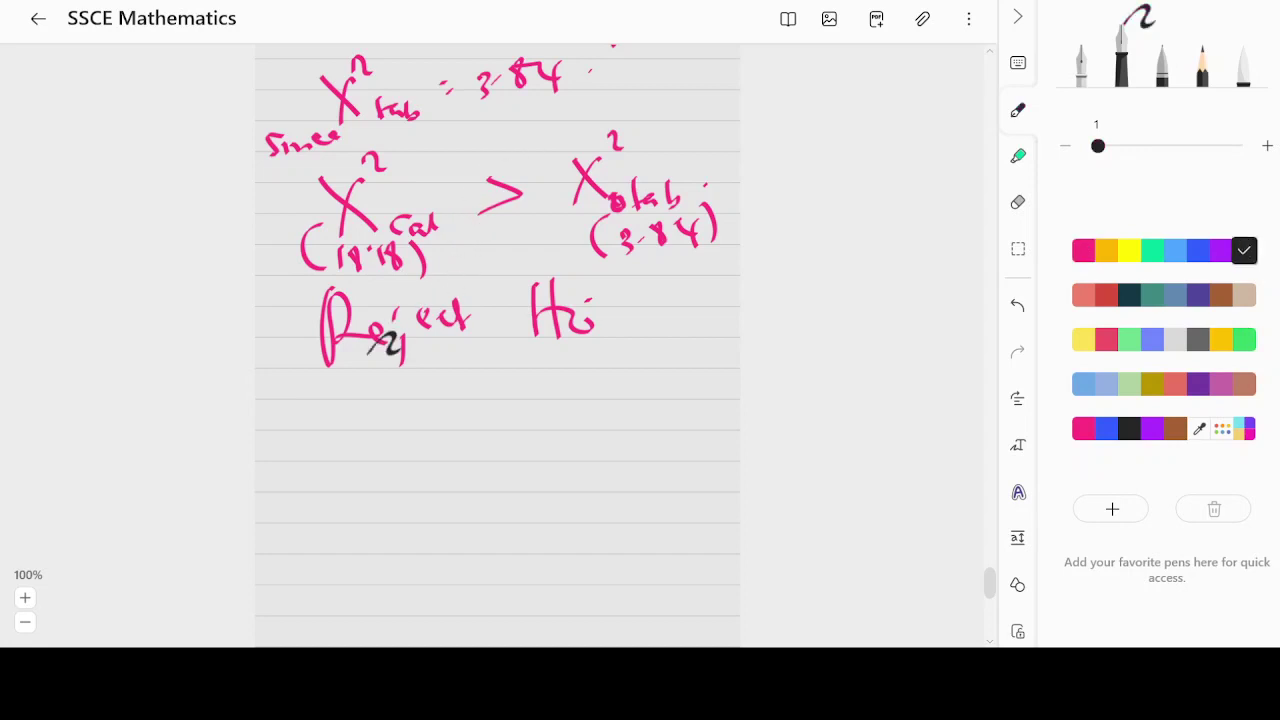
pyautogui.moveTo(306, 406)
pyautogui.mouseDown()
pyautogui.moveTo(302, 455)
pyautogui.moveTo(414, 430)
pyautogui.mouseUp()
pyautogui.moveTo(500, 384)
pyautogui.mouseDown()
pyautogui.moveTo(498, 430)
pyautogui.moveTo(524, 430)
pyautogui.mouseUp()
pyautogui.moveTo(548, 404); pyautogui.dragTo(550, 428)
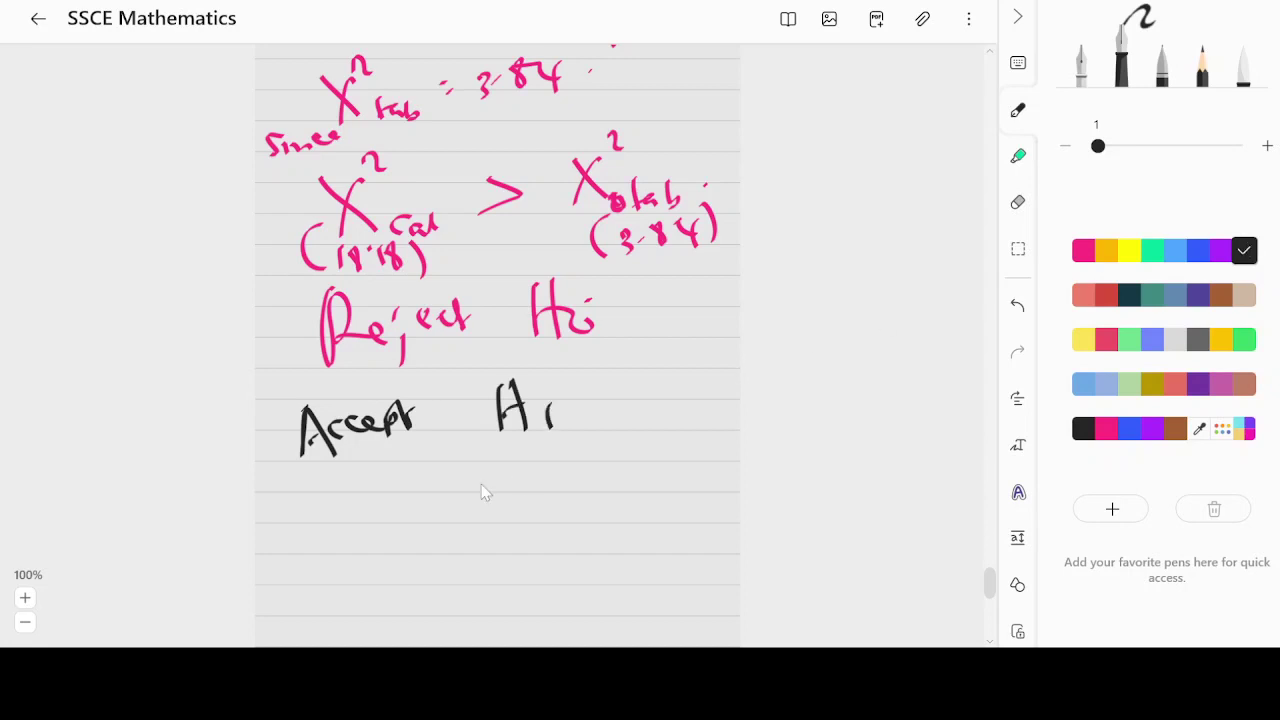
# - Scroll through the notes to the hypothesis section
pyautogui.scroll(-1, 483, 492)
pyautogui.scroll(-3, 483, 492)
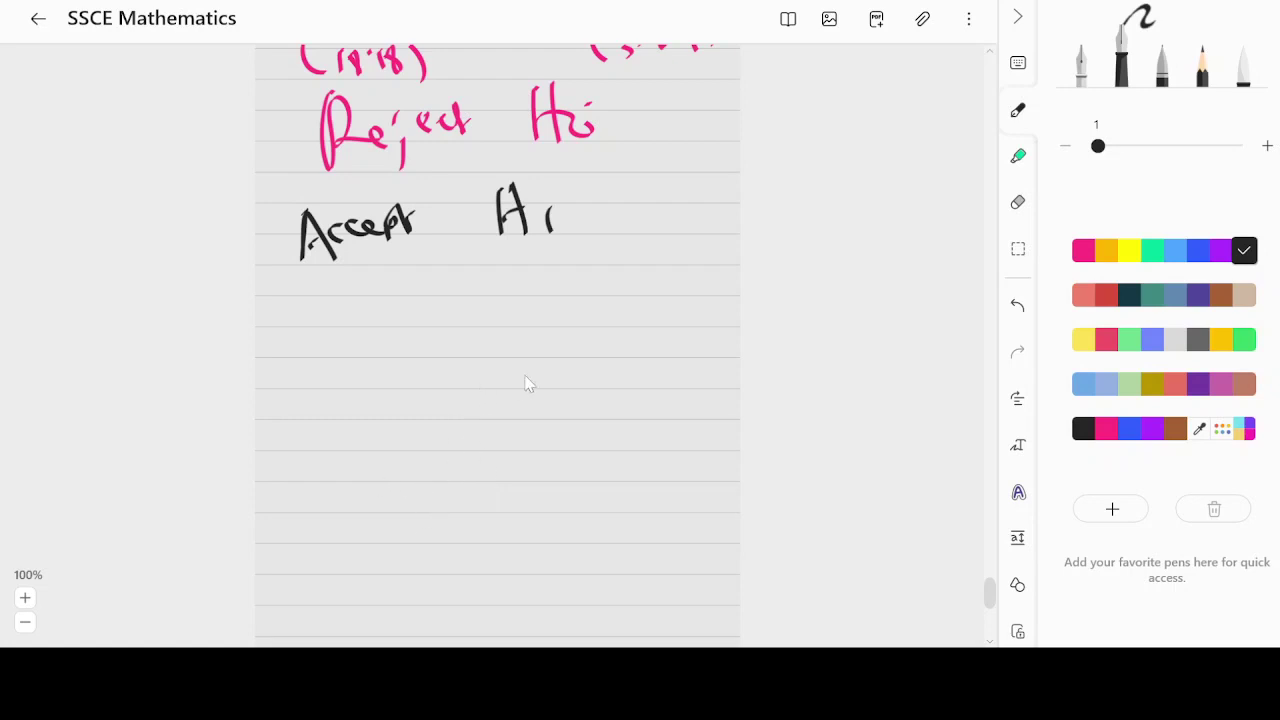
pyautogui.scroll(10, 528, 384)
pyautogui.scroll(-5, 528, 384)
pyautogui.scroll(-5, 528, 384)
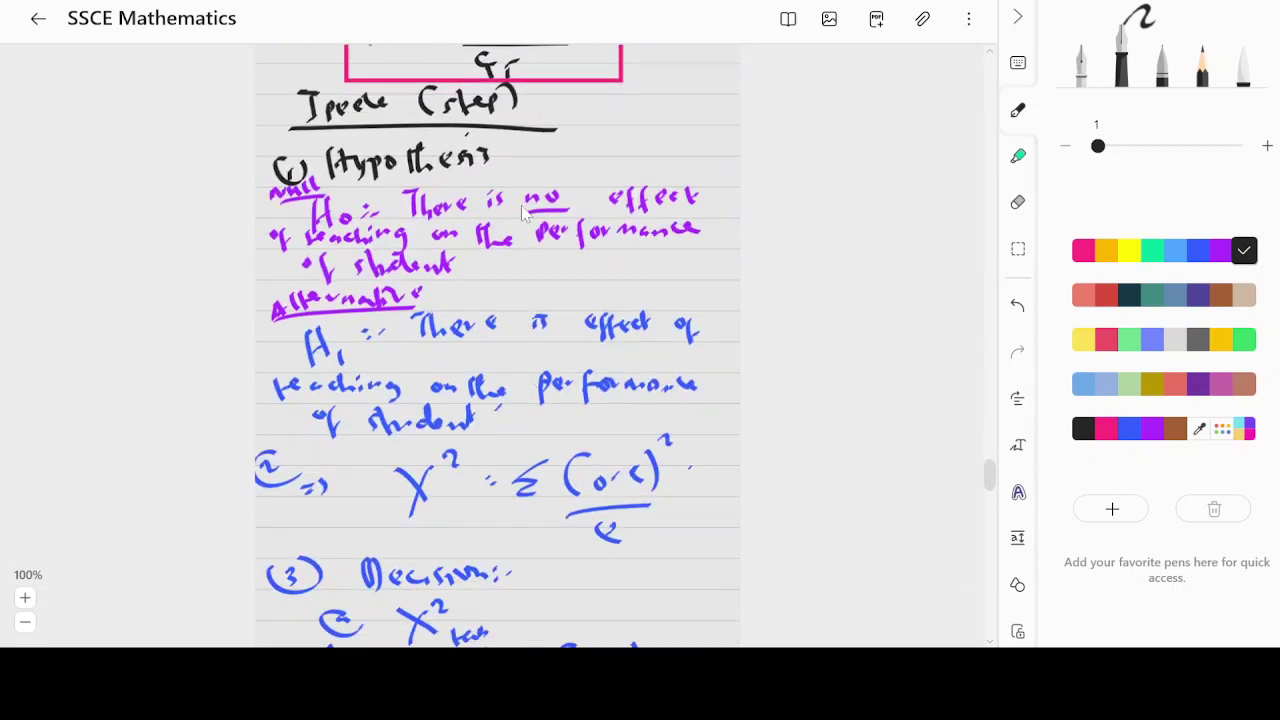
# - Enclose the null hypothesis statement in a rounded box, then scroll to the Reject H0 / Accept H1 conclusion
pyautogui.click(1018, 585)
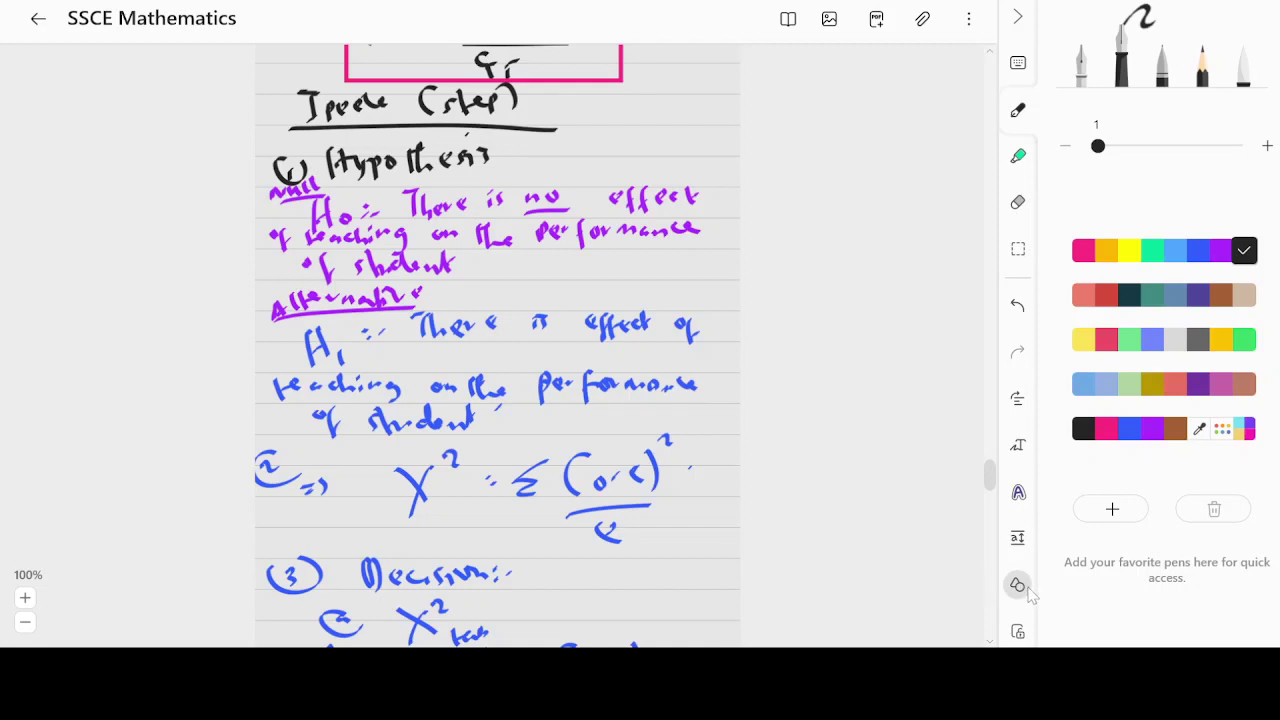
pyautogui.moveTo(682, 146)
pyautogui.mouseDown()
pyautogui.moveTo(316, 302)
pyautogui.moveTo(684, 136)
pyautogui.mouseUp()
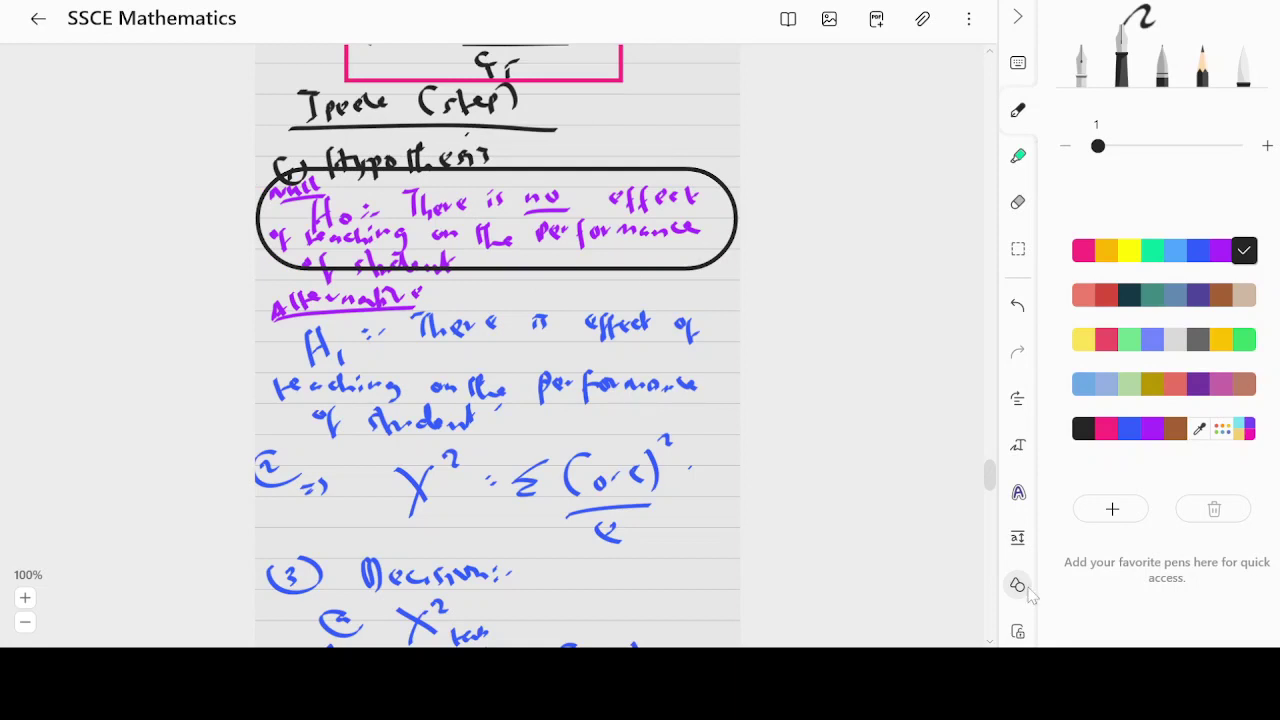
pyautogui.click(1019, 586)
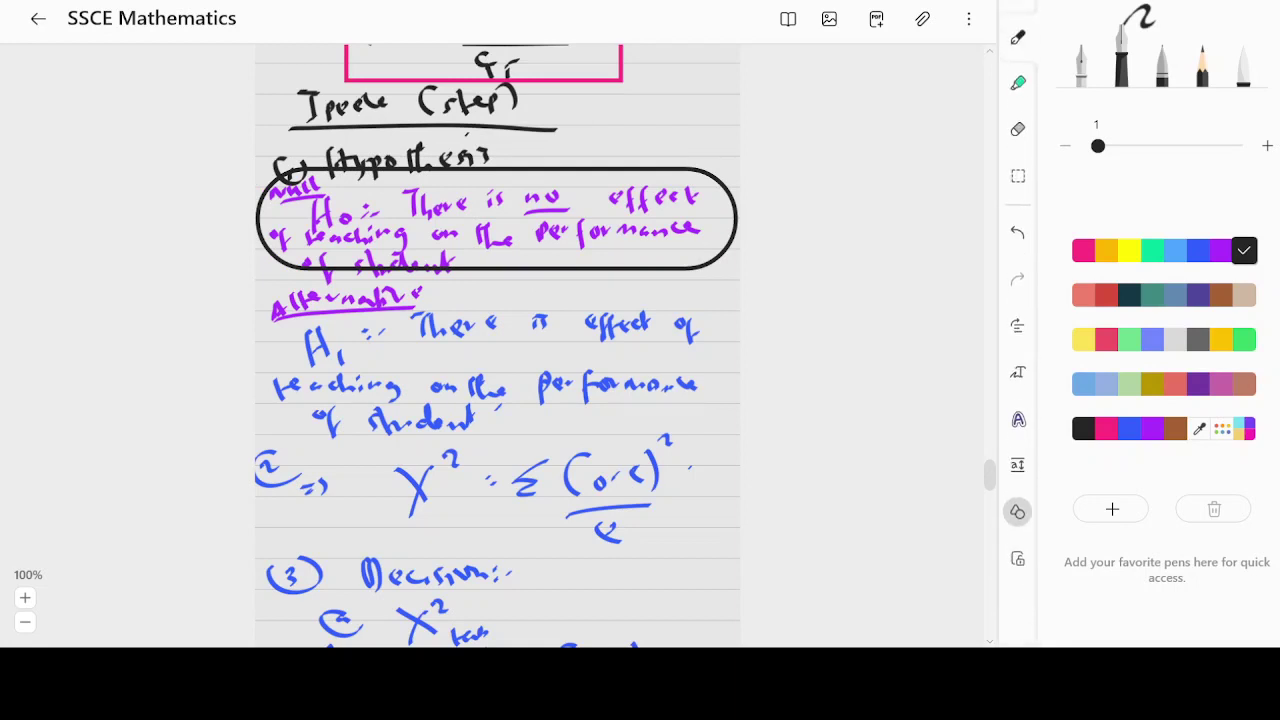
pyautogui.click(1017, 512)
pyautogui.scroll(-10, 437, 495)
pyautogui.scroll(-10, 430, 478)
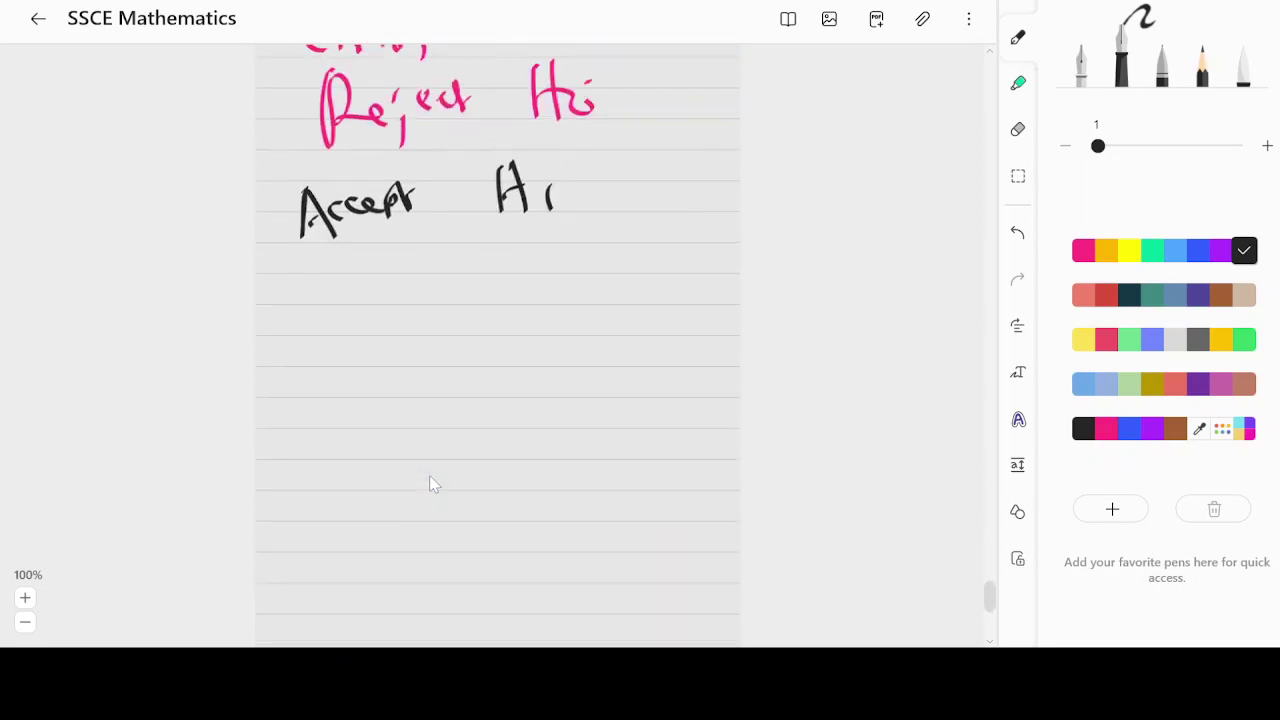
# - Handwrite 'Hence, there is an effect of teaching' below Accept H1
pyautogui.scroll(2, 430, 480)
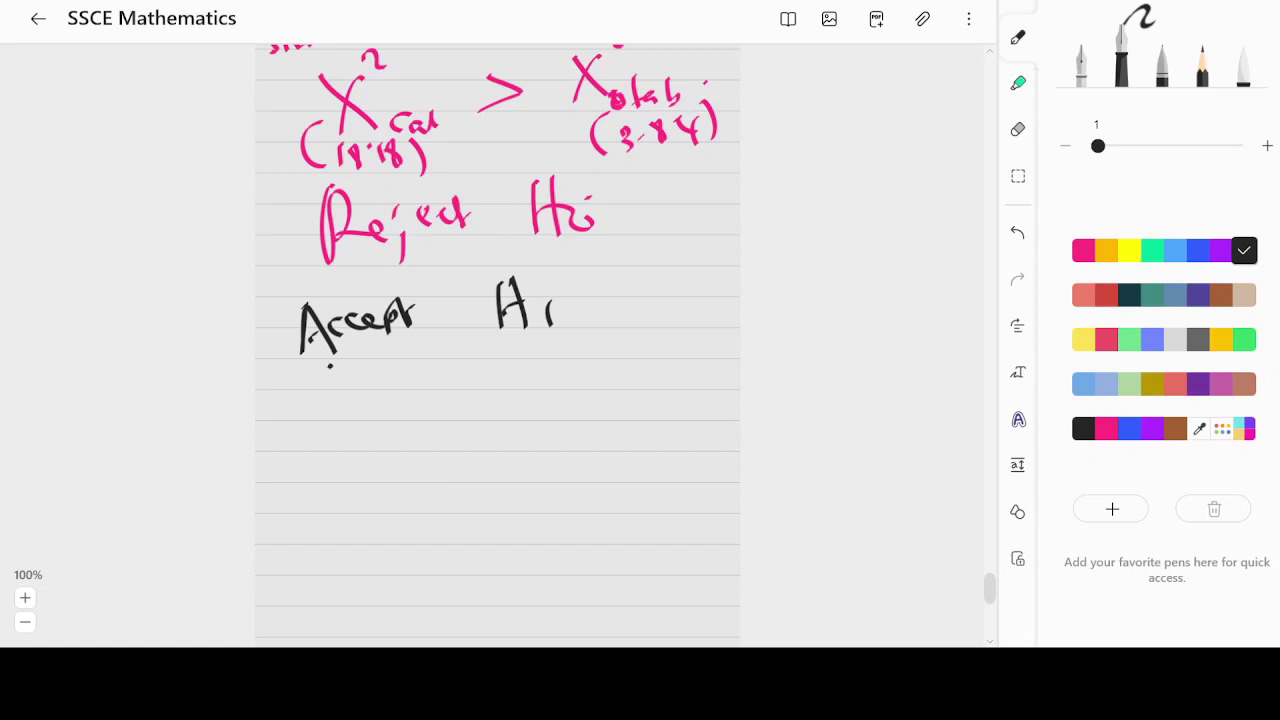
pyautogui.moveTo(326, 366); pyautogui.dragTo(324, 434)
pyautogui.moveTo(354, 378)
pyautogui.mouseDown()
pyautogui.moveTo(342, 432)
pyautogui.moveTo(418, 404)
pyautogui.moveTo(424, 428)
pyautogui.mouseUp()
pyautogui.moveTo(478, 376)
pyautogui.mouseDown()
pyautogui.moveTo(480, 412)
pyautogui.moveTo(522, 410)
pyautogui.moveTo(554, 386)
pyautogui.moveTo(502, 380)
pyautogui.mouseUp()
pyautogui.moveTo(608, 370); pyautogui.dragTo(626, 384)
pyautogui.moveTo(668, 370); pyautogui.dragTo(700, 372)
pyautogui.moveTo(310, 462)
pyautogui.mouseDown()
pyautogui.moveTo(344, 488)
pyautogui.moveTo(384, 464)
pyautogui.moveTo(398, 474)
pyautogui.mouseUp()
pyautogui.moveTo(418, 448)
pyautogui.mouseDown()
pyautogui.moveTo(422, 478)
pyautogui.moveTo(484, 470)
pyautogui.mouseUp()
pyautogui.moveTo(528, 432)
pyautogui.mouseDown()
pyautogui.moveTo(530, 470)
pyautogui.moveTo(570, 440)
pyautogui.moveTo(598, 442)
pyautogui.mouseUp()
pyautogui.moveTo(606, 420)
pyautogui.mouseDown()
pyautogui.moveTo(610, 452)
pyautogui.moveTo(624, 446)
pyautogui.mouseUp()
pyautogui.moveTo(628, 440); pyautogui.dragTo(682, 452)
# - Finish the sentence with 'on the performance of Student'
pyautogui.moveTo(306, 508); pyautogui.dragTo(324, 506)
pyautogui.moveTo(326, 512)
pyautogui.mouseDown()
pyautogui.moveTo(346, 502)
pyautogui.moveTo(392, 524)
pyautogui.mouseUp()
pyautogui.moveTo(400, 494)
pyautogui.mouseDown()
pyautogui.moveTo(402, 512)
pyautogui.moveTo(436, 508)
pyautogui.mouseUp()
pyautogui.moveTo(430, 514)
pyautogui.mouseDown()
pyautogui.moveTo(448, 506)
pyautogui.moveTo(506, 524)
pyautogui.moveTo(520, 506)
pyautogui.mouseUp()
pyautogui.moveTo(524, 508); pyautogui.dragTo(580, 474)
pyautogui.moveTo(574, 502); pyautogui.dragTo(642, 488)
pyautogui.moveTo(650, 494); pyautogui.dragTo(684, 494)
pyautogui.moveTo(696, 490); pyautogui.dragTo(716, 484)
pyautogui.moveTo(354, 536); pyautogui.dragTo(376, 574)
pyautogui.moveTo(440, 534); pyautogui.dragTo(422, 560)
pyautogui.moveTo(446, 530)
pyautogui.mouseDown()
pyautogui.moveTo(452, 558)
pyautogui.moveTo(484, 556)
pyautogui.moveTo(512, 526)
pyautogui.moveTo(548, 552)
pyautogui.mouseUp()
pyautogui.moveTo(550, 540)
pyautogui.mouseDown()
pyautogui.moveTo(576, 532)
pyautogui.moveTo(582, 558)
pyautogui.mouseUp()
pyautogui.moveTo(570, 540); pyautogui.dragTo(590, 538)
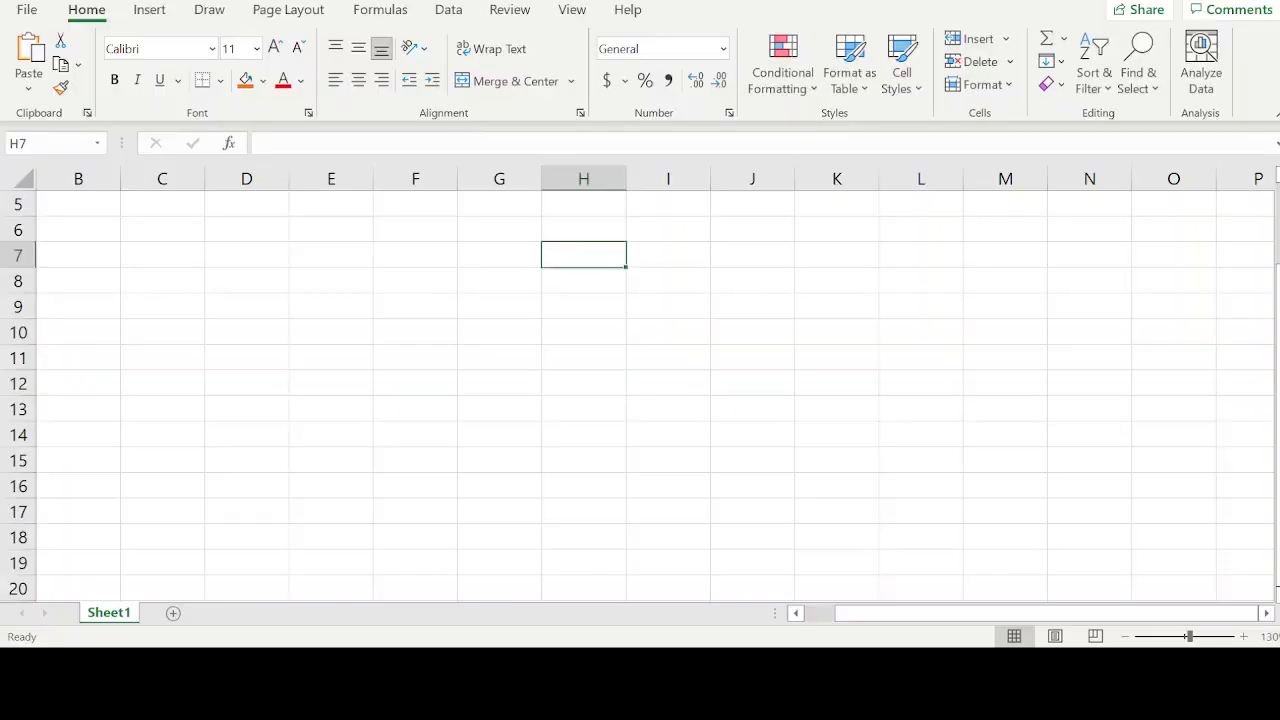
# - Enter the row labels T and NT in E8:E9
pyautogui.click(319, 256)
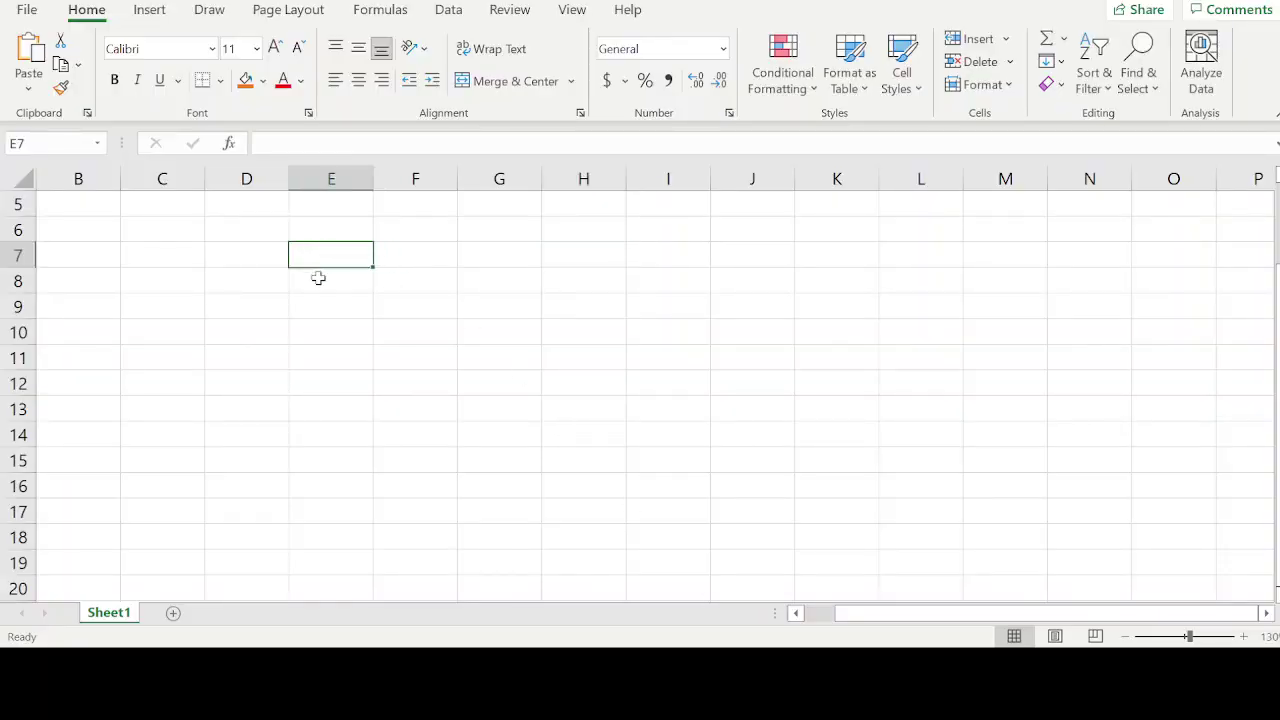
pyautogui.click(318, 278)
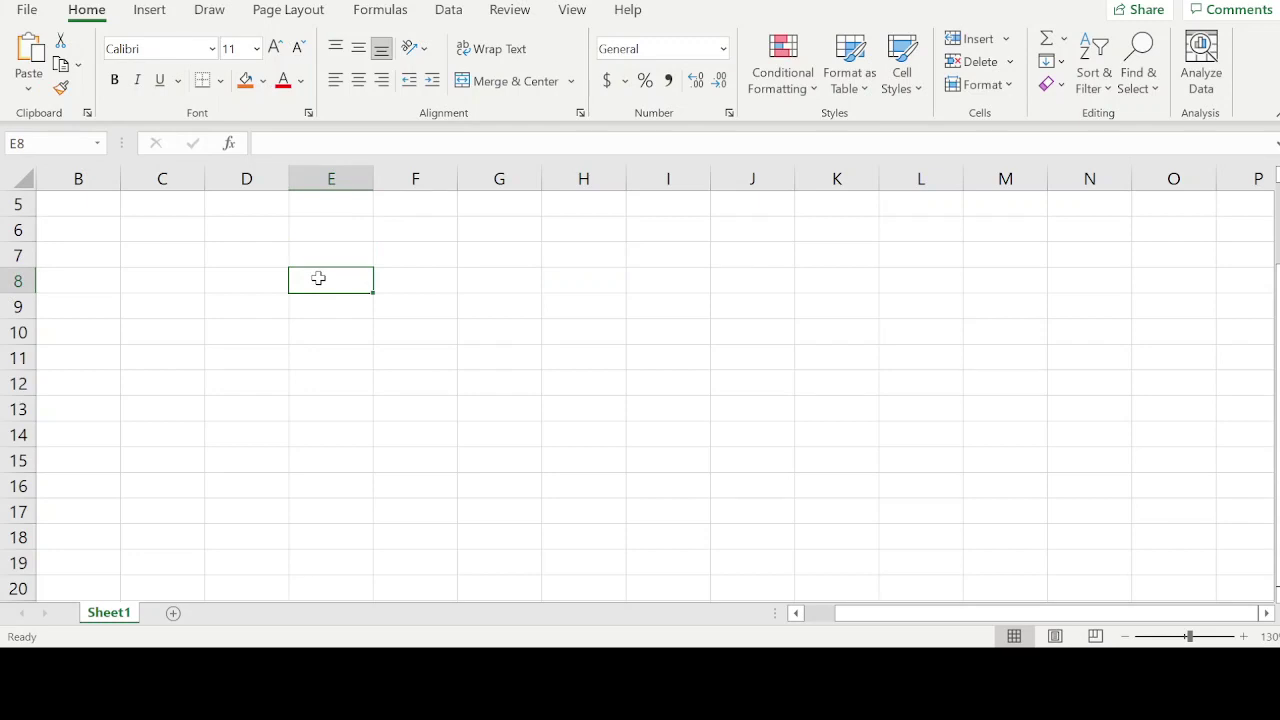
pyautogui.write('T')
pyautogui.press('Return')
pyautogui.write('NT')
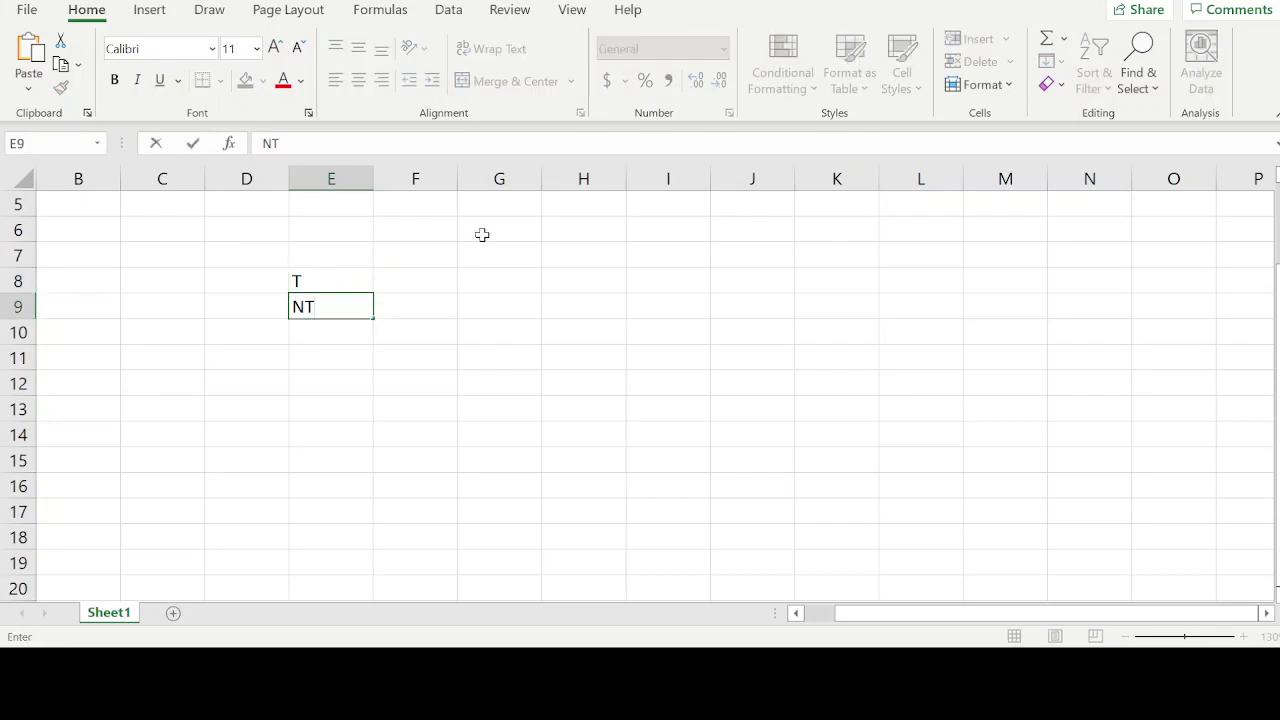
# - Add column headings Pass in F6 and Fail in H6, with o in F7
pyautogui.click(432, 231)
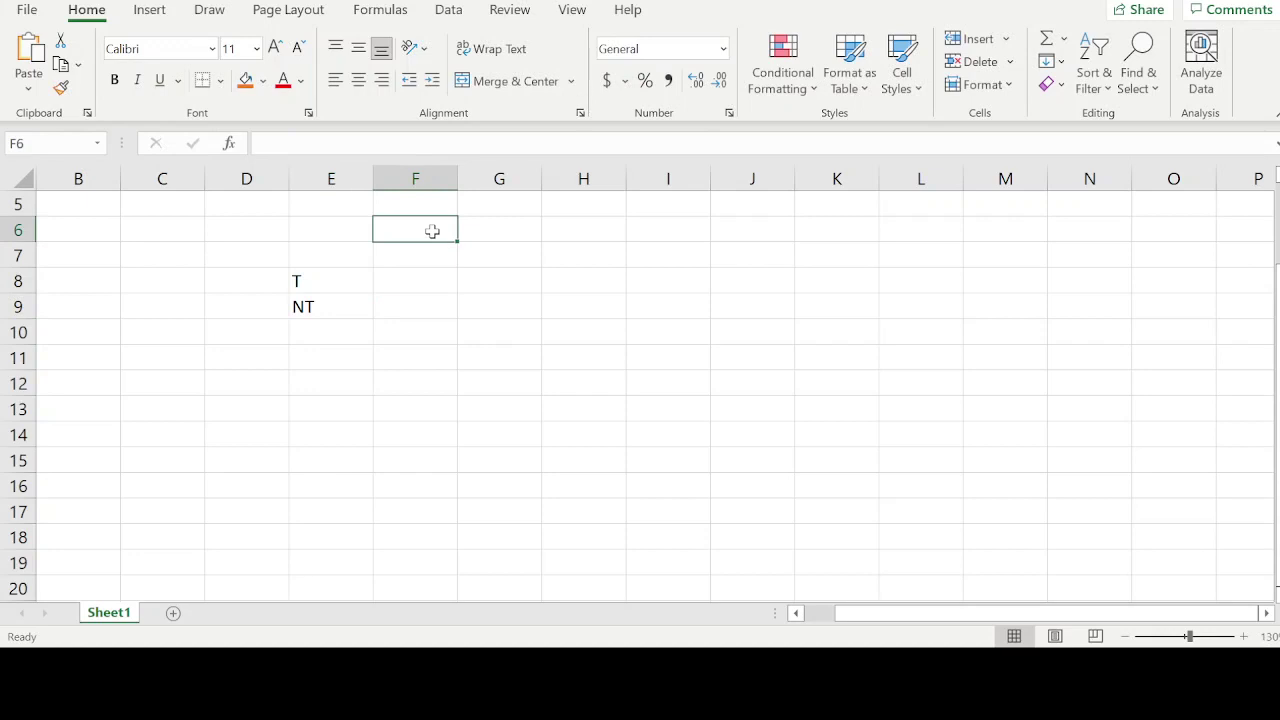
pyautogui.write('Pass')
pyautogui.press('Tab')
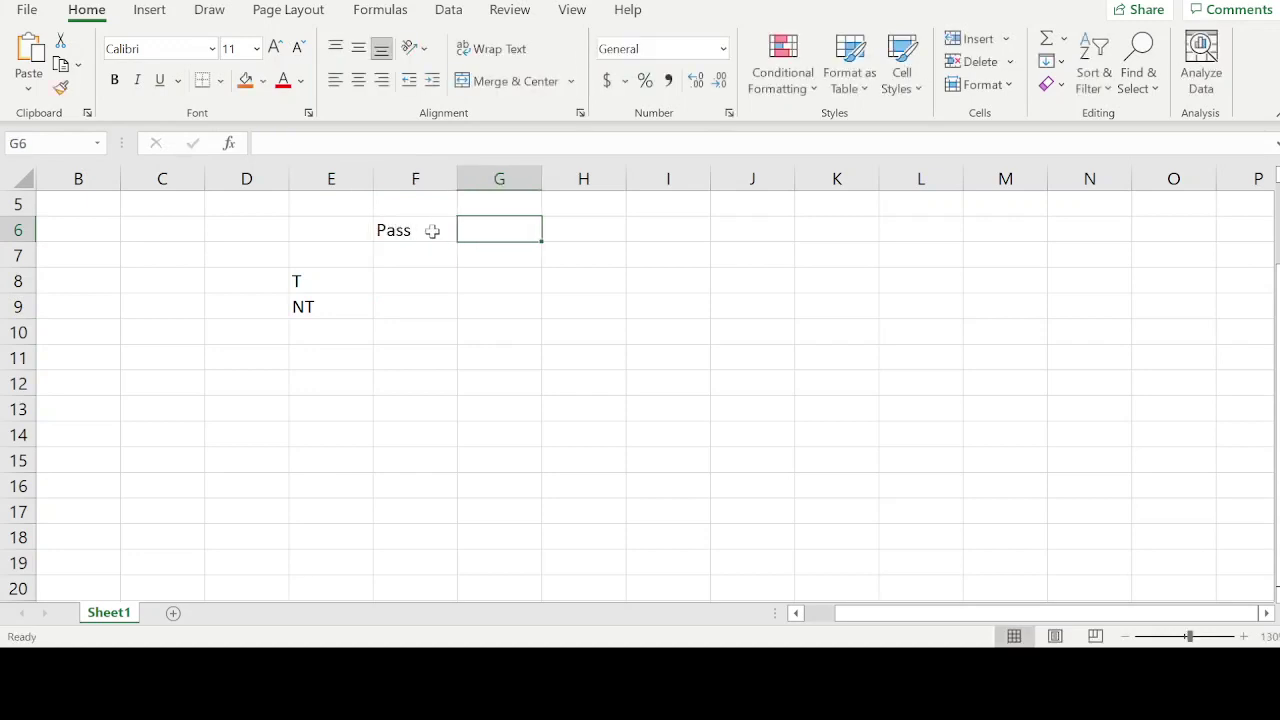
pyautogui.press('Tab')
pyautogui.write('Fail')
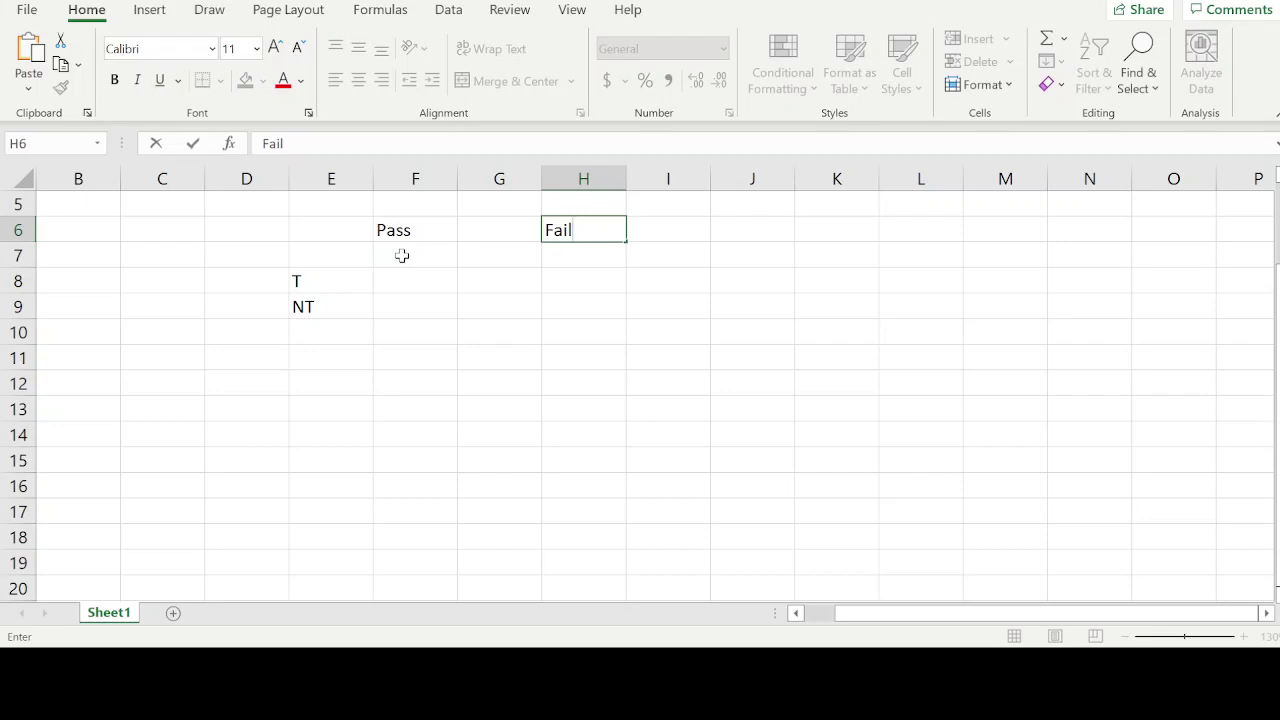
pyautogui.click(401, 256)
pyautogui.write('o')
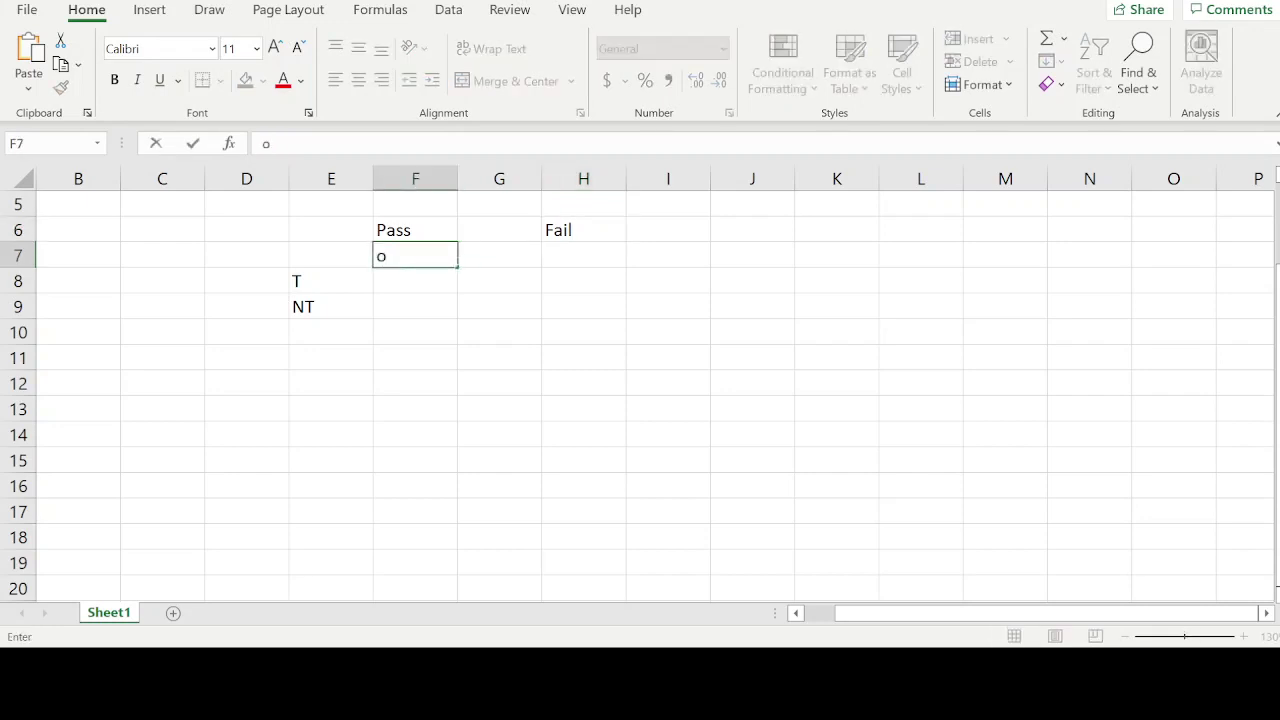
pyautogui.press('Return')
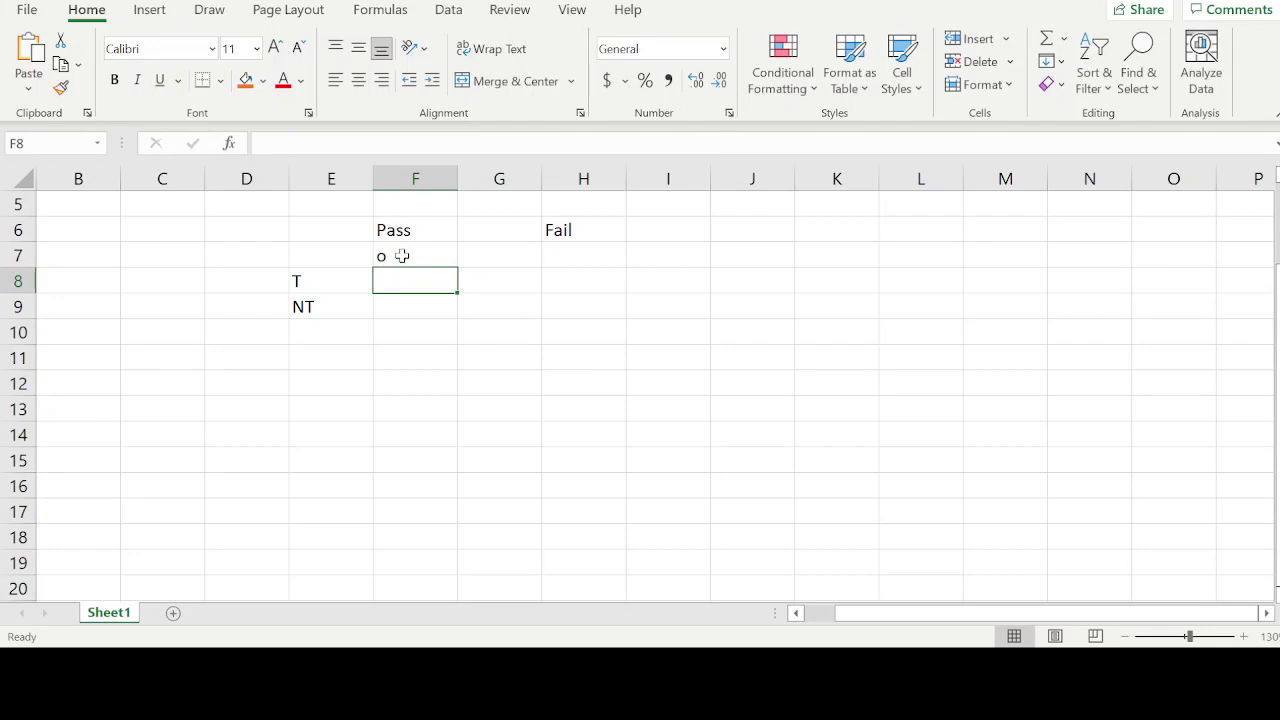
# - Enter the observed counts 60, 40, 30, 70 into F8, H8, F9, H9, then select F6:G6
pyautogui.write('60')
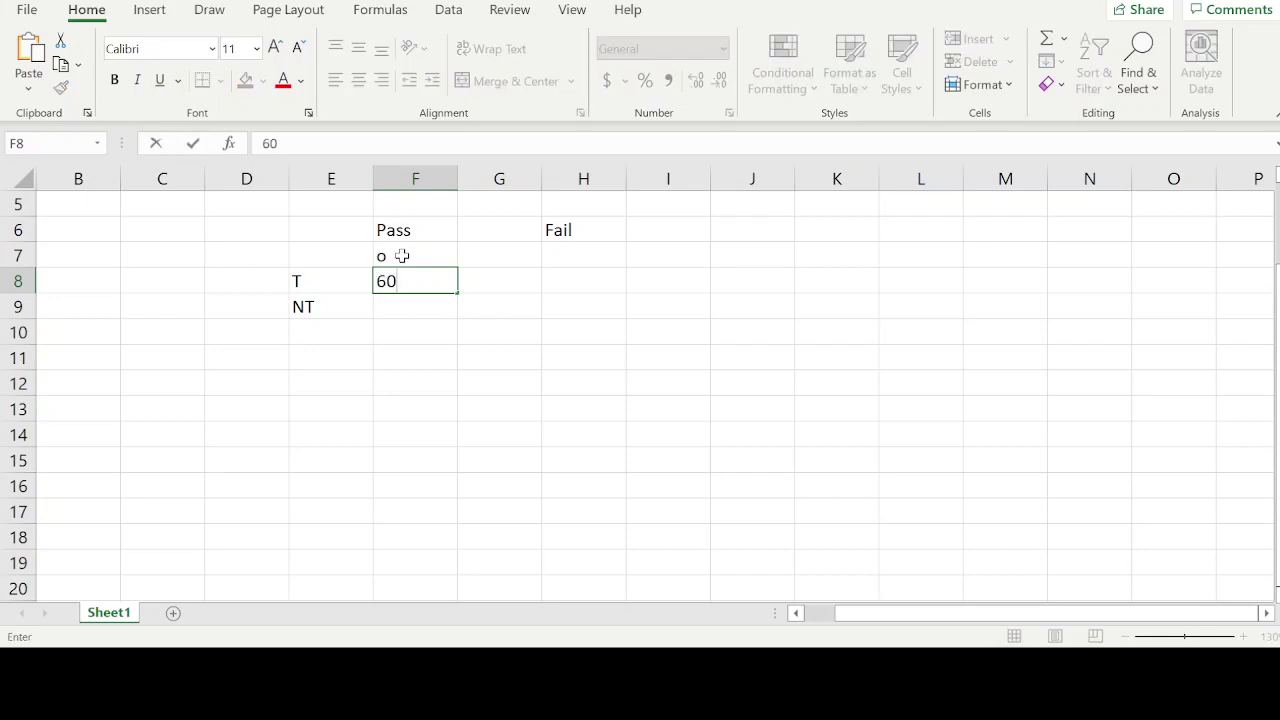
pyautogui.press('Tab')
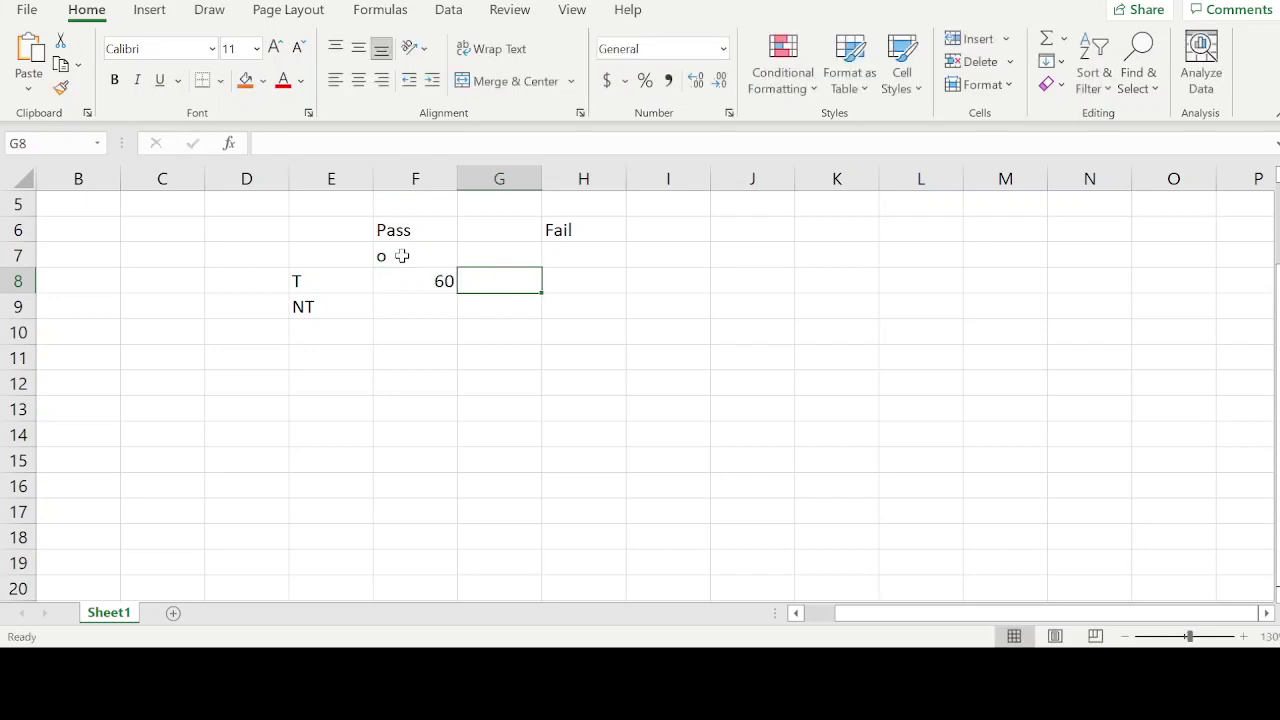
pyautogui.press('Right')
pyautogui.write('4')
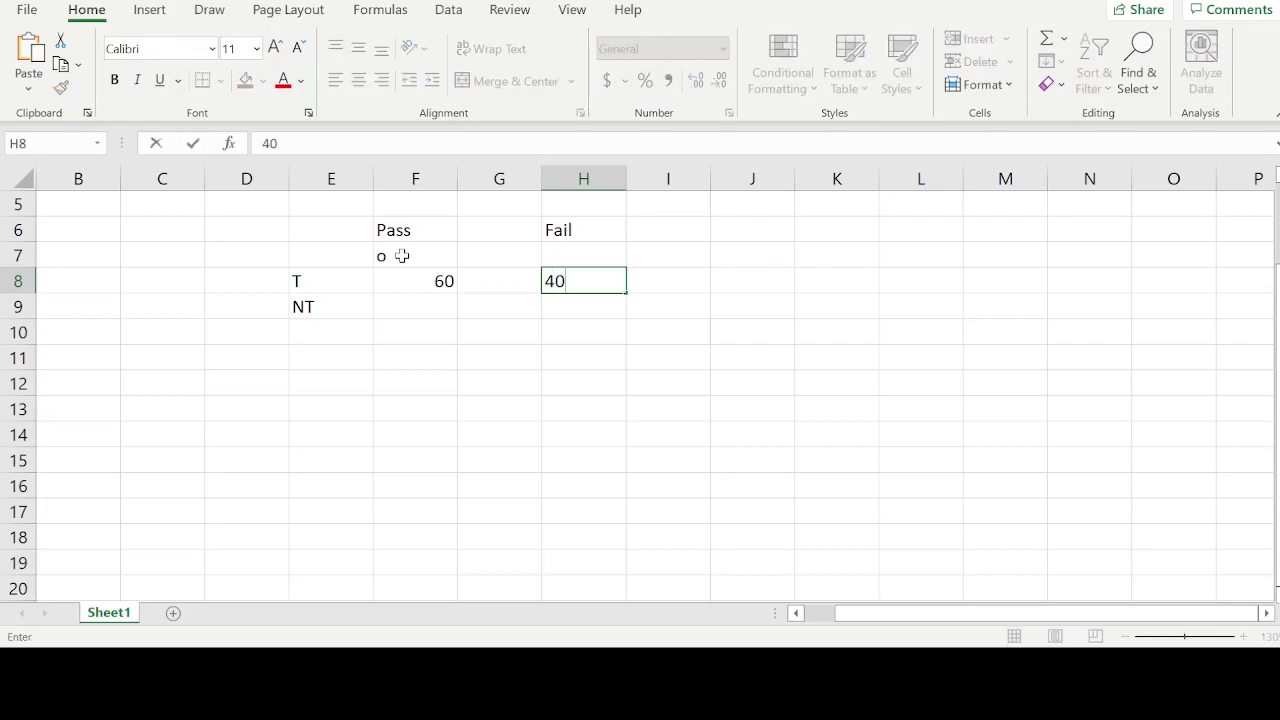
pyautogui.click(413, 313)
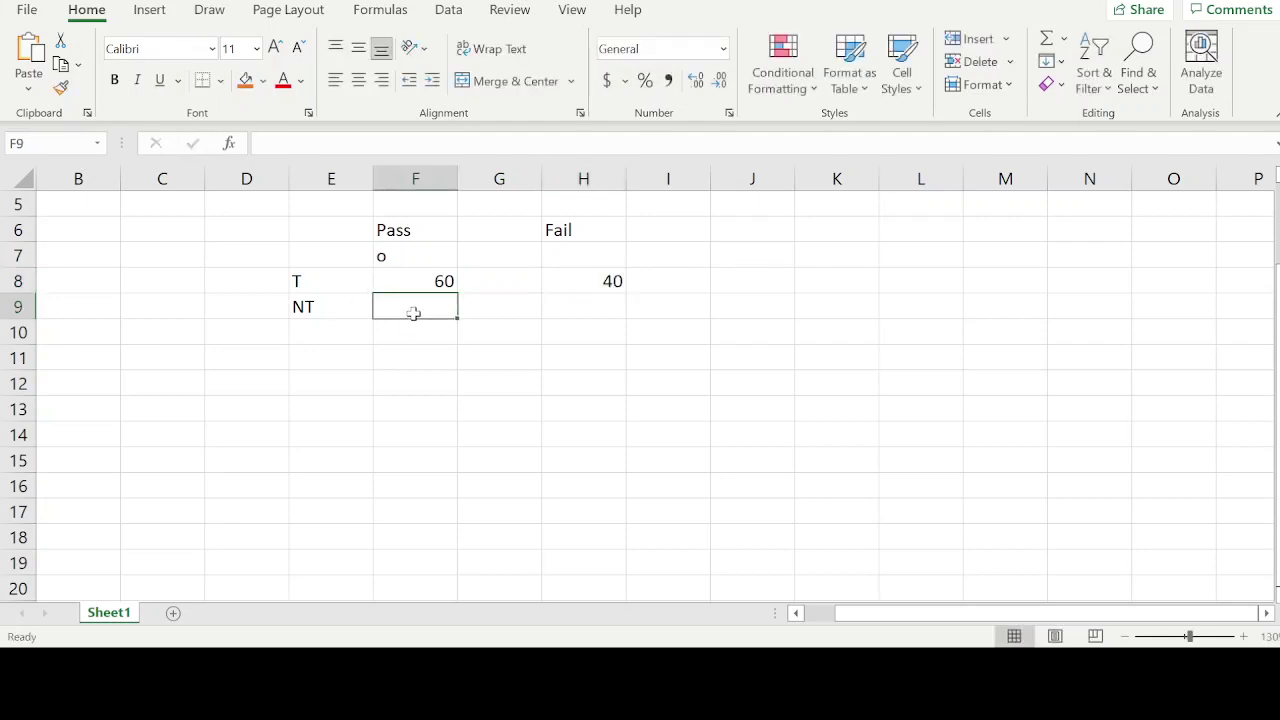
pyautogui.write('30')
pyautogui.press('Tab')
pyautogui.press('Tab')
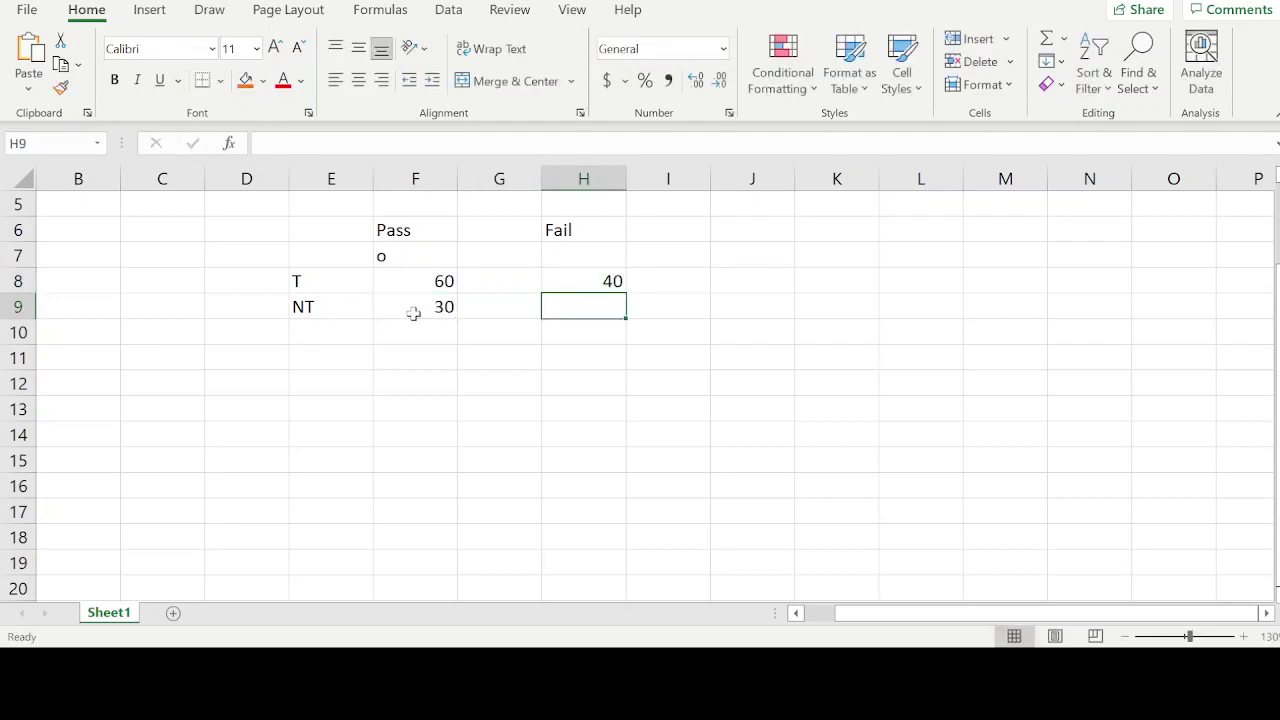
pyautogui.write('70')
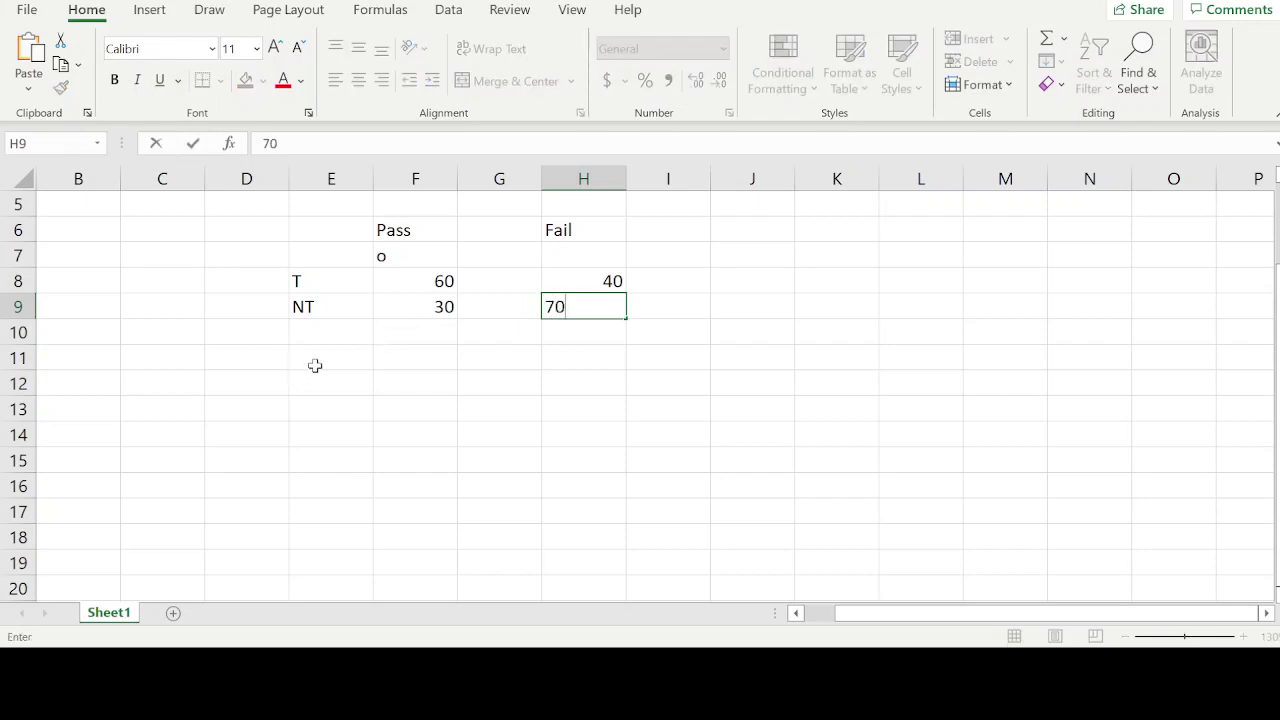
pyautogui.click(318, 336)
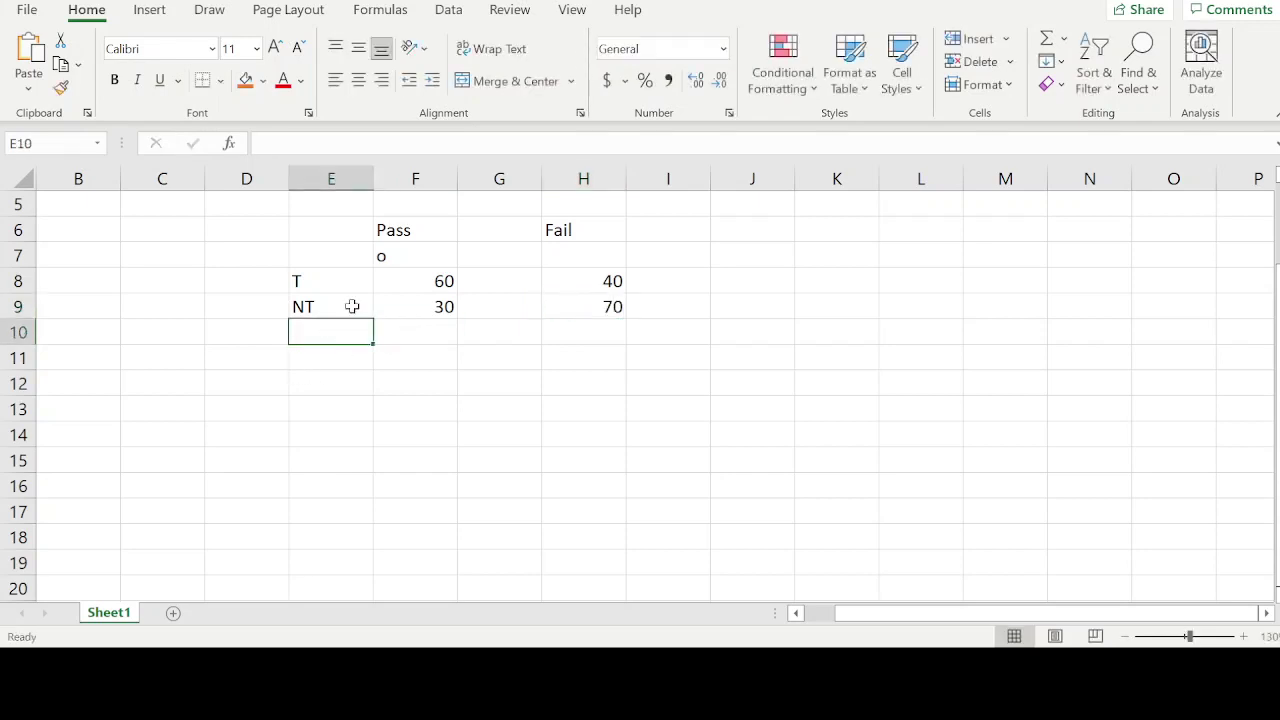
pyautogui.click(401, 232)
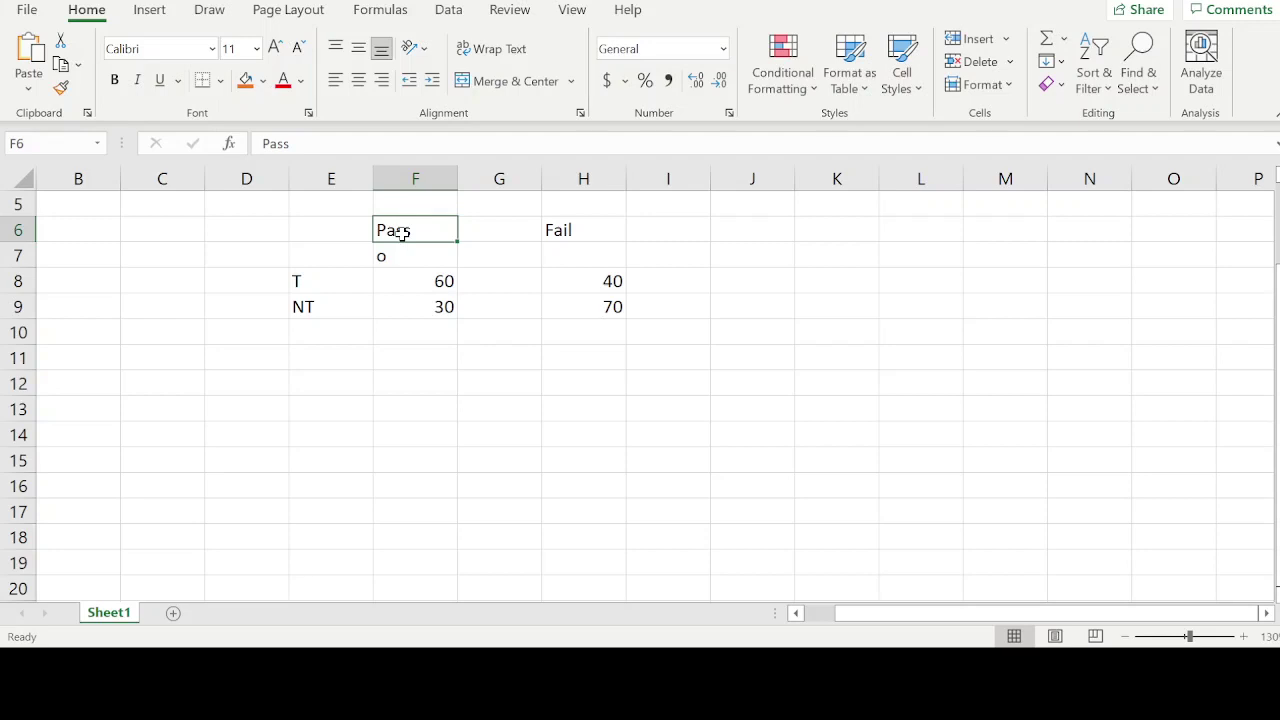
pyautogui.moveTo(401, 232); pyautogui.dragTo(490, 232)
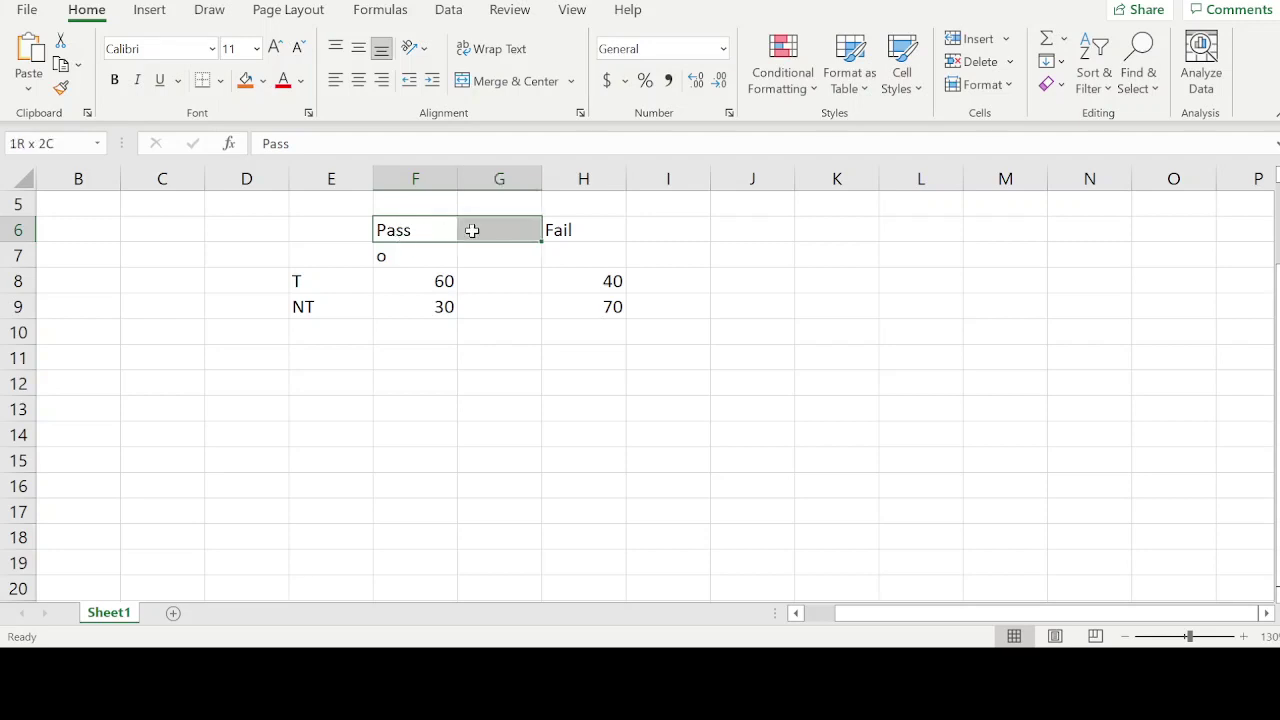
# - Merge and centre Pass across F6:G6 and Fail across H6:I6
pyautogui.click(510, 81)
pyautogui.rightClick(568, 231)
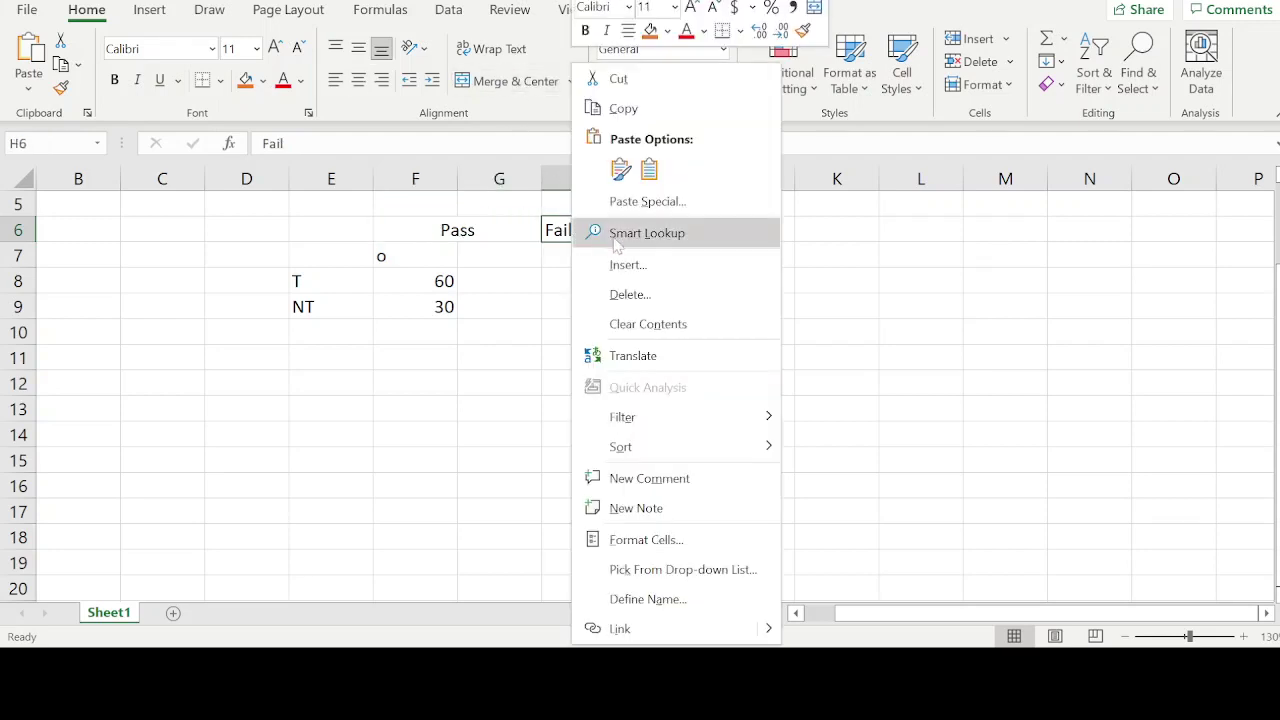
pyautogui.click(548, 232)
pyautogui.rightClick(548, 232)
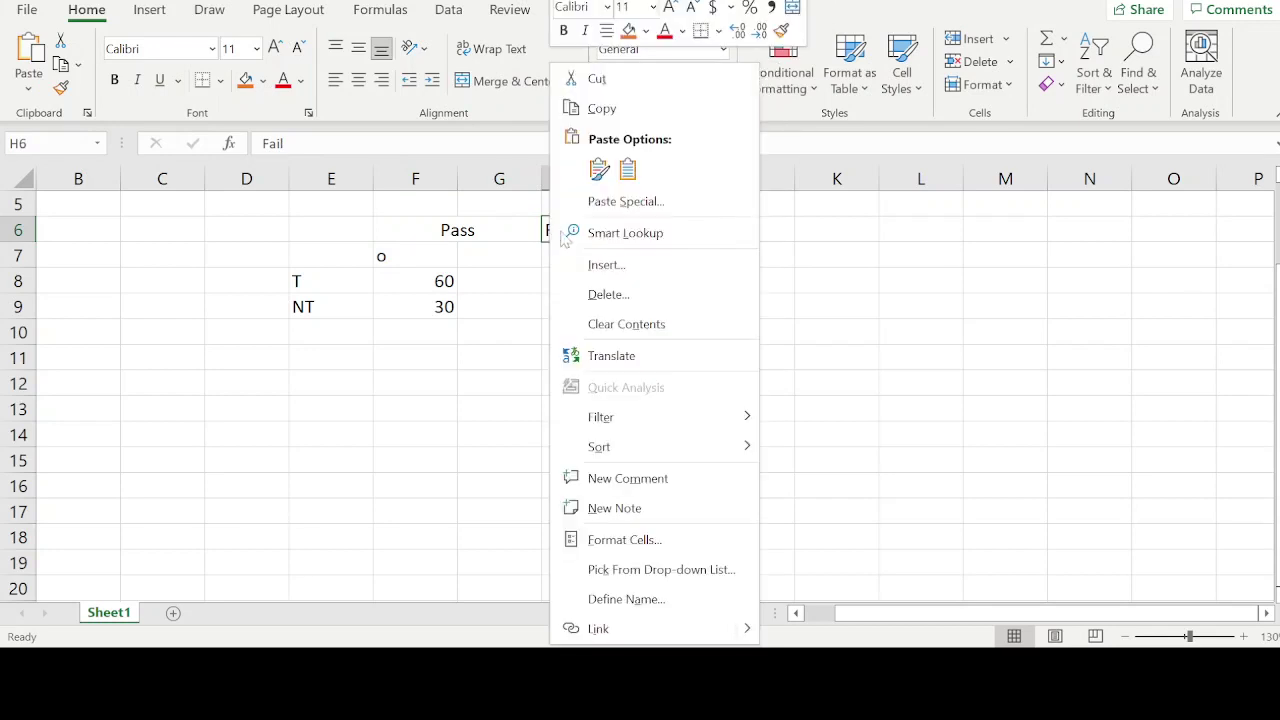
pyautogui.press('Escape')
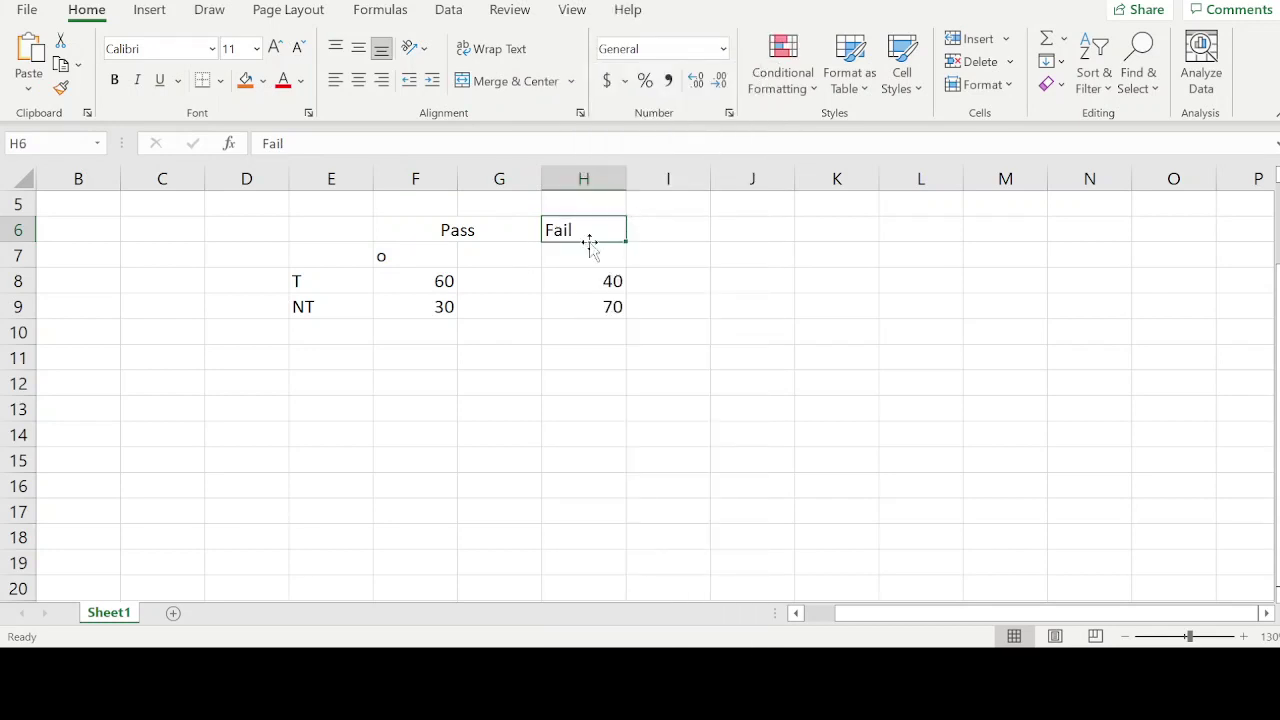
pyautogui.moveTo(591, 229); pyautogui.dragTo(700, 230)
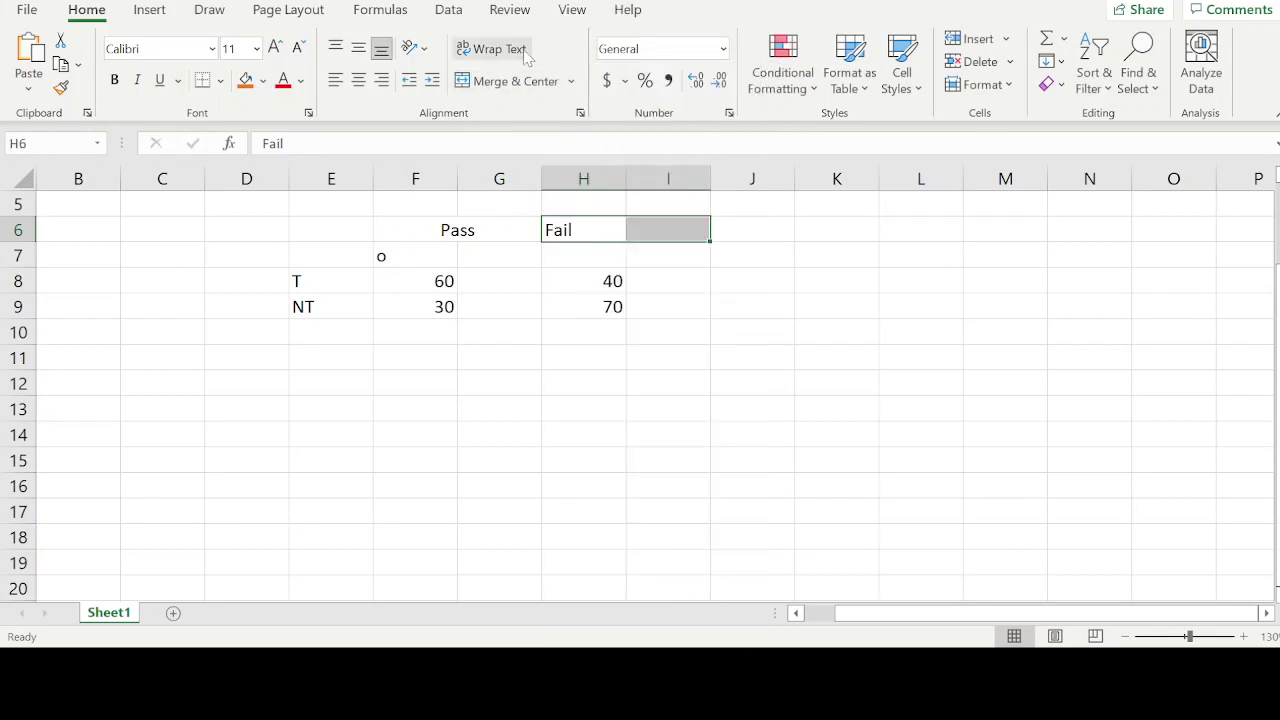
pyautogui.click(490, 86)
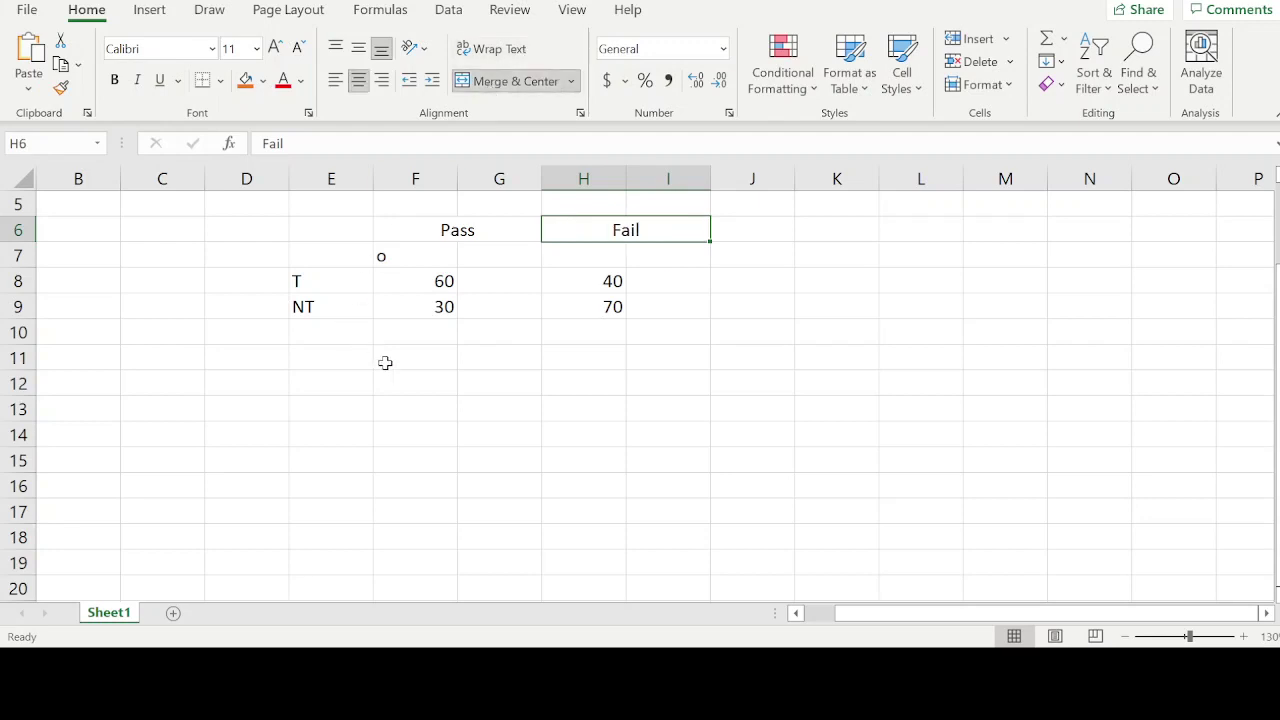
# - Bold the Pass and Fail headings and the T and NT row labels
pyautogui.moveTo(390, 231); pyautogui.dragTo(637, 232)
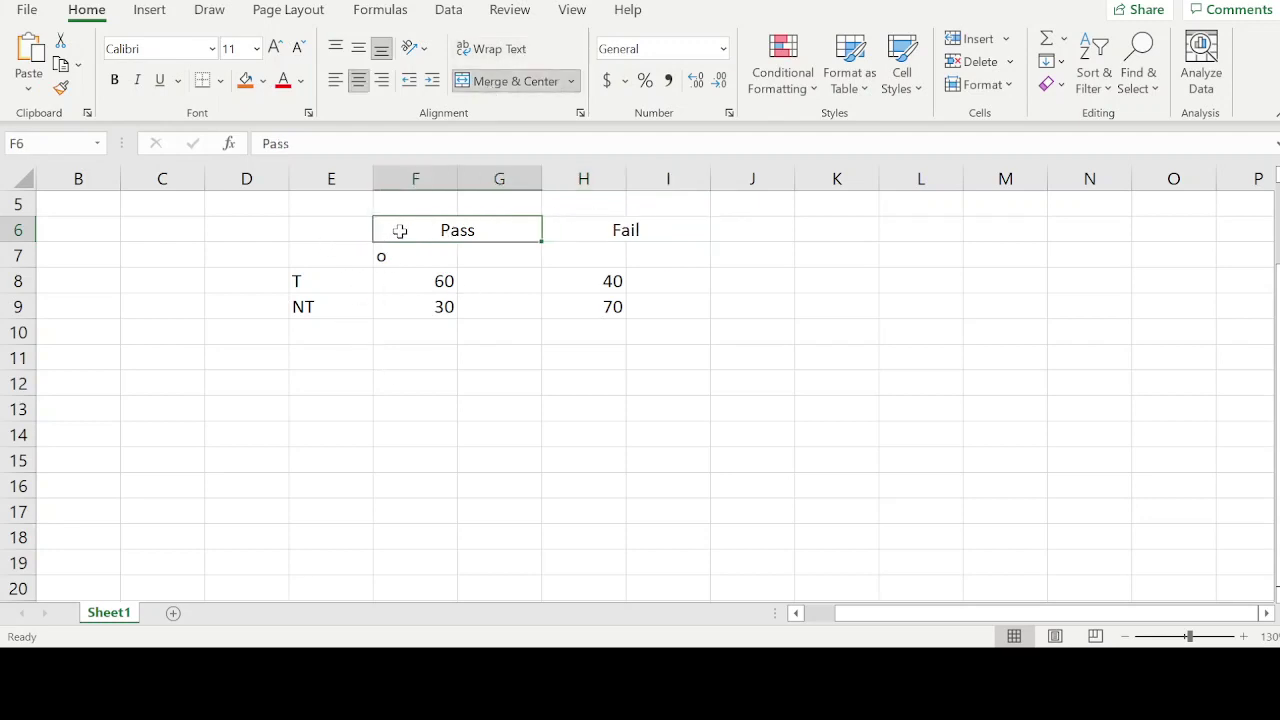
pyautogui.hotkey('ctrl', 'b')
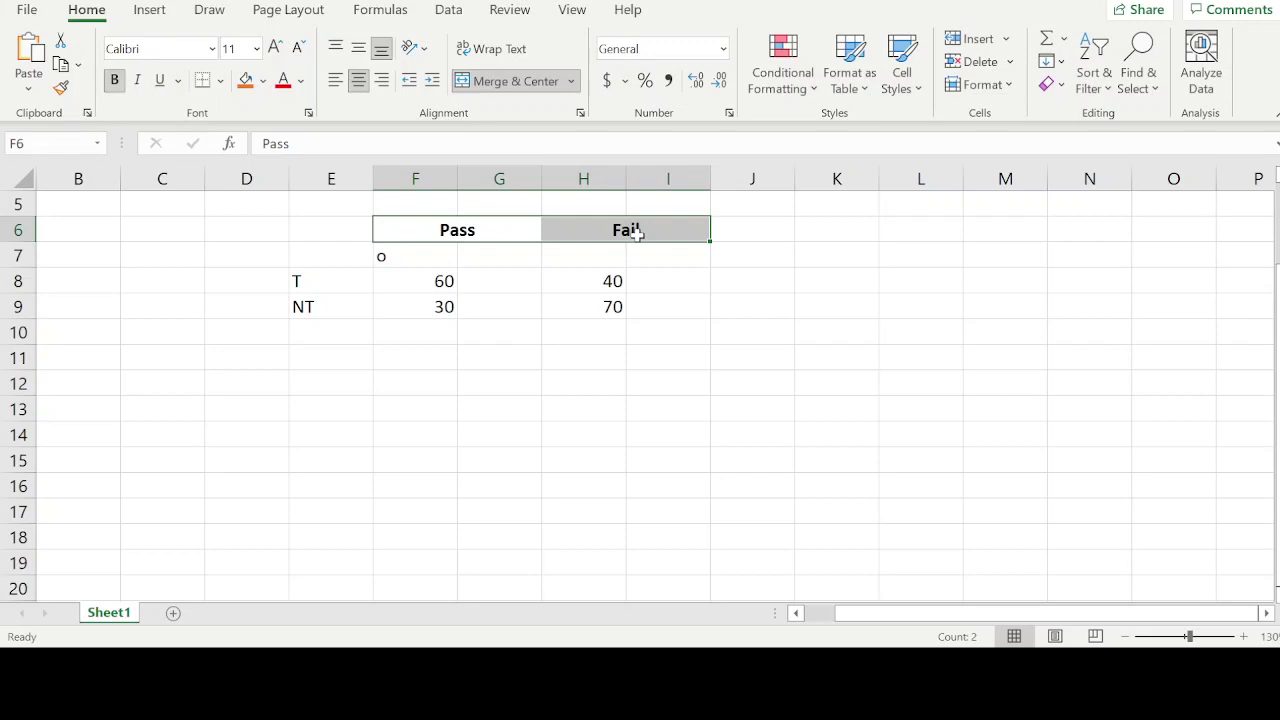
pyautogui.click(309, 290)
pyautogui.moveTo(309, 290); pyautogui.dragTo(306, 303)
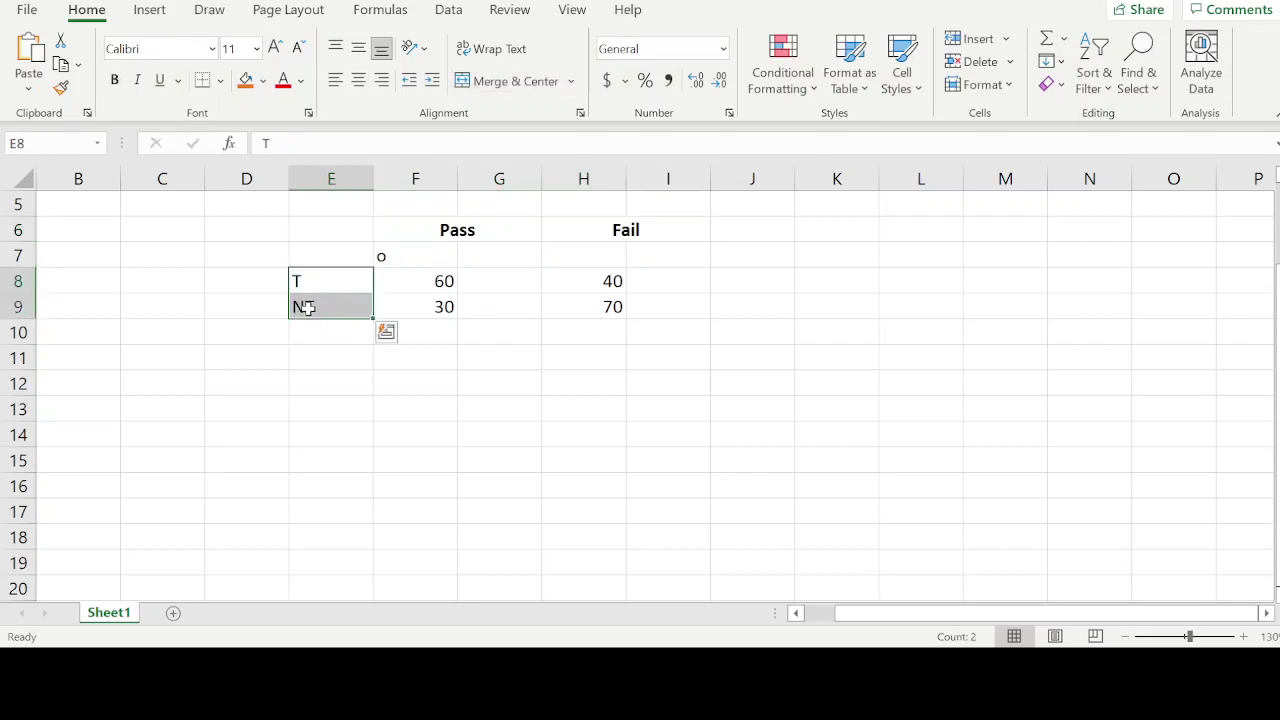
pyautogui.hotkey('ctrl', 'b')
# - Label the sub-columns e under Pass, and o and e under Fail
pyautogui.click(490, 258)
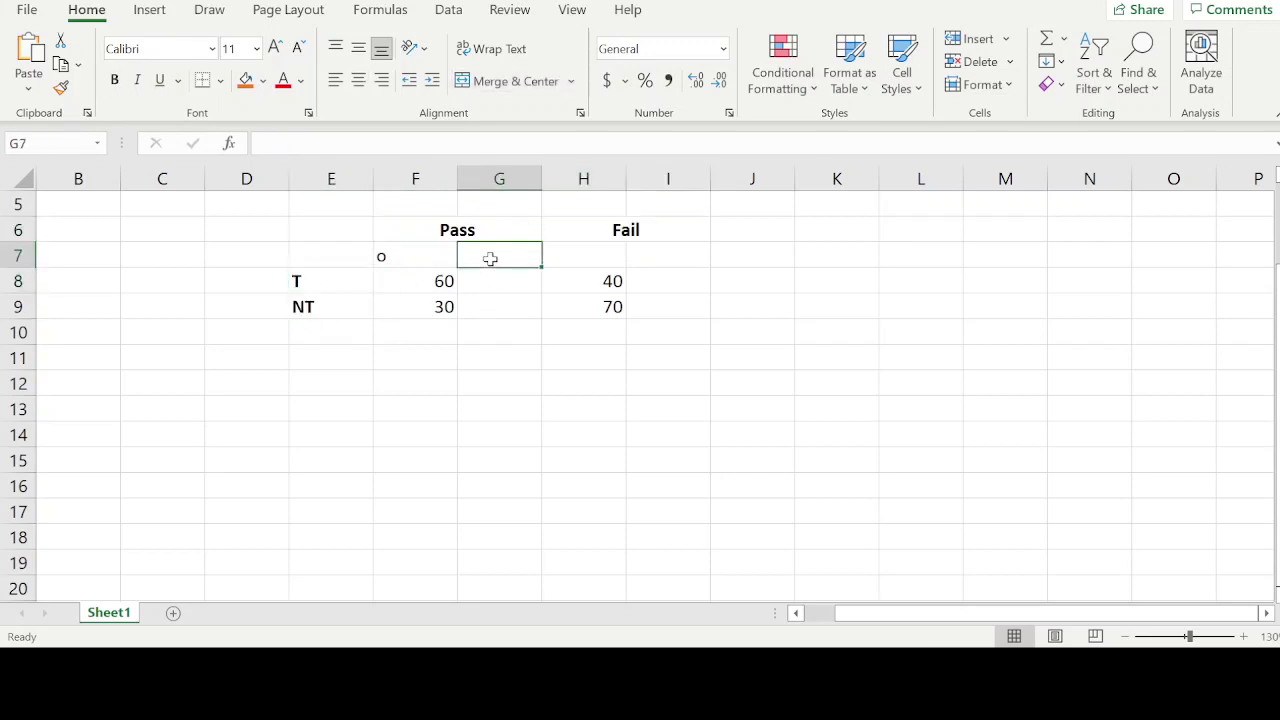
pyautogui.write('e')
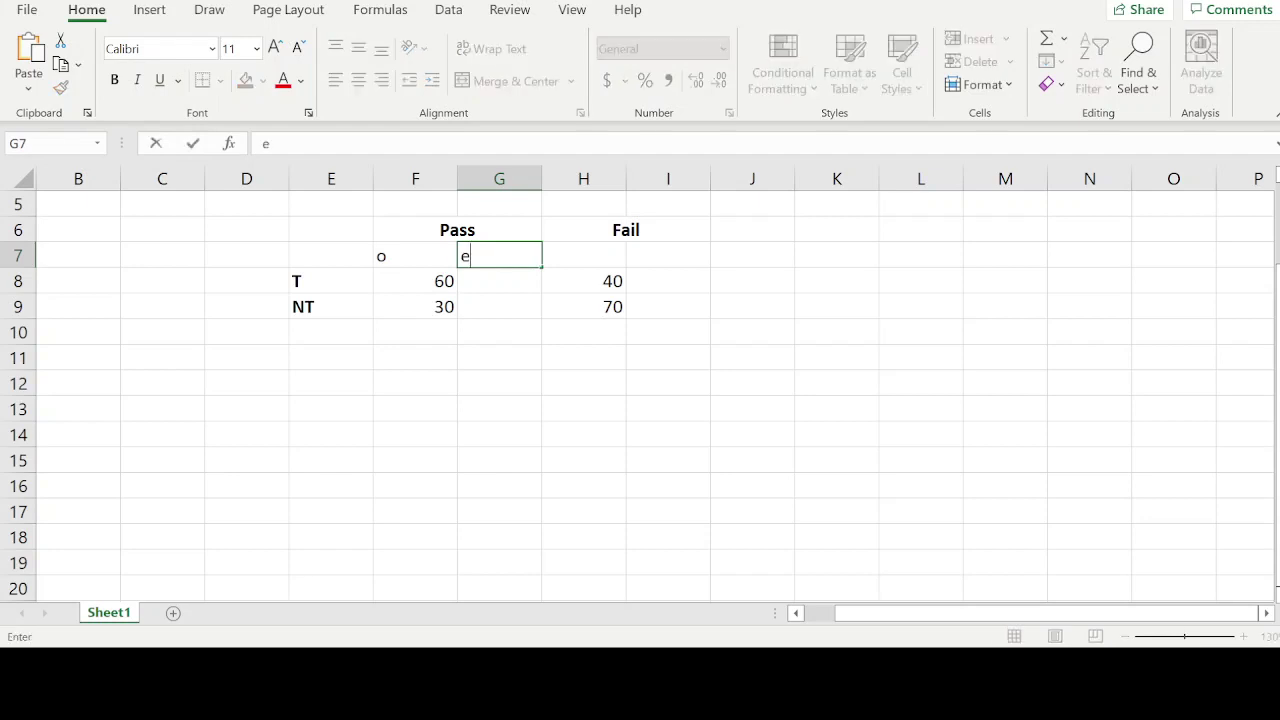
pyautogui.click(598, 256)
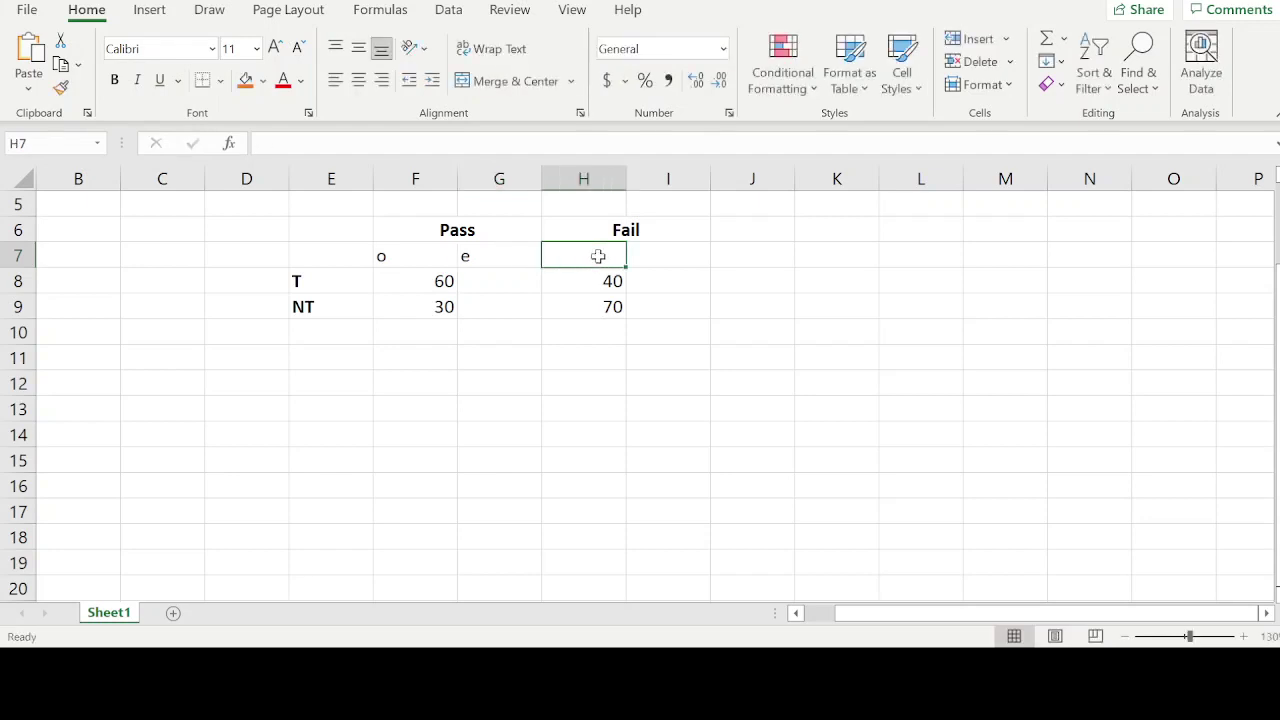
pyautogui.write('o')
pyautogui.press('Tab')
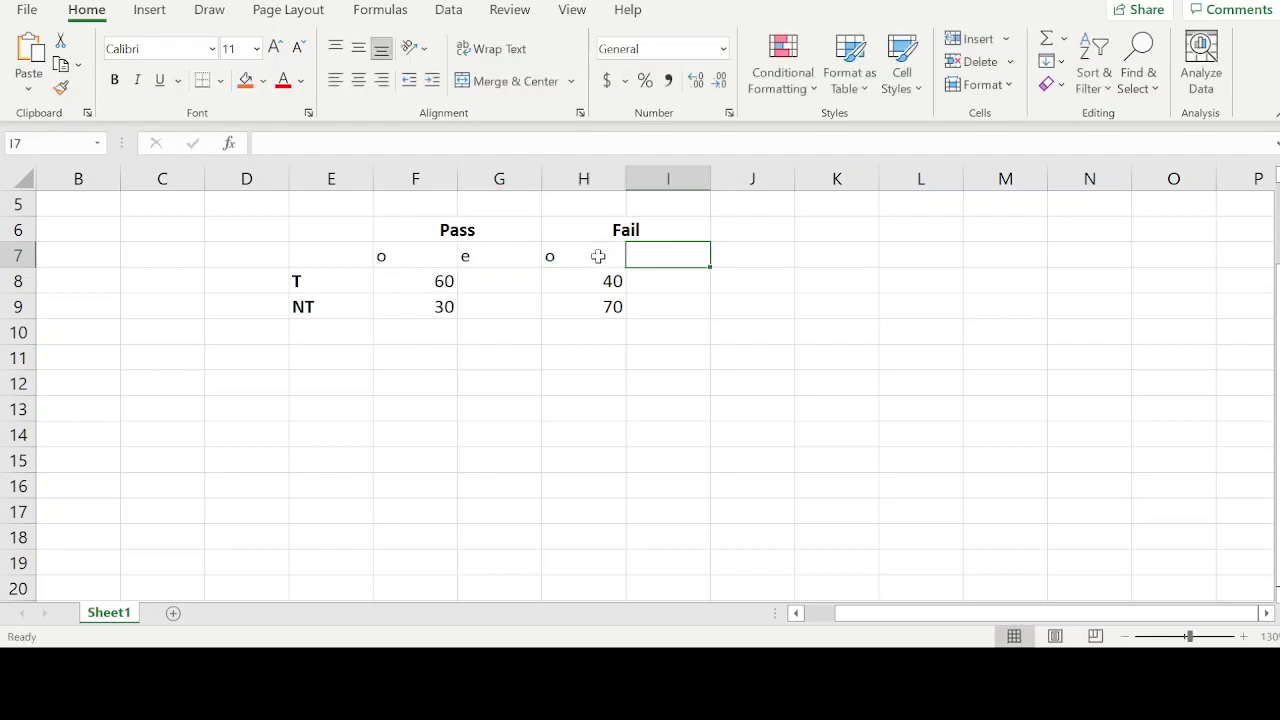
pyautogui.write('e')
pyautogui.click(466, 388)
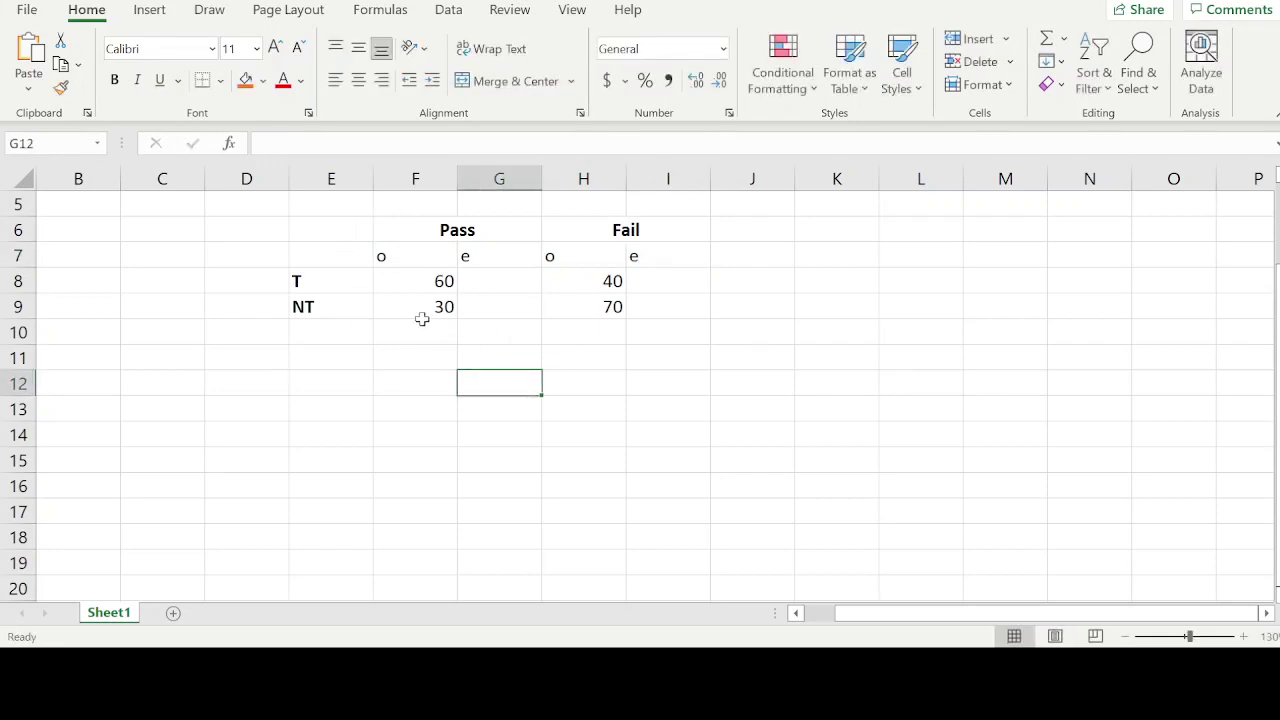
pyautogui.click(309, 337)
# - Add a Total row label in E10 and the Pass total =SUM(F8,F9) in F10
pyautogui.write('T')
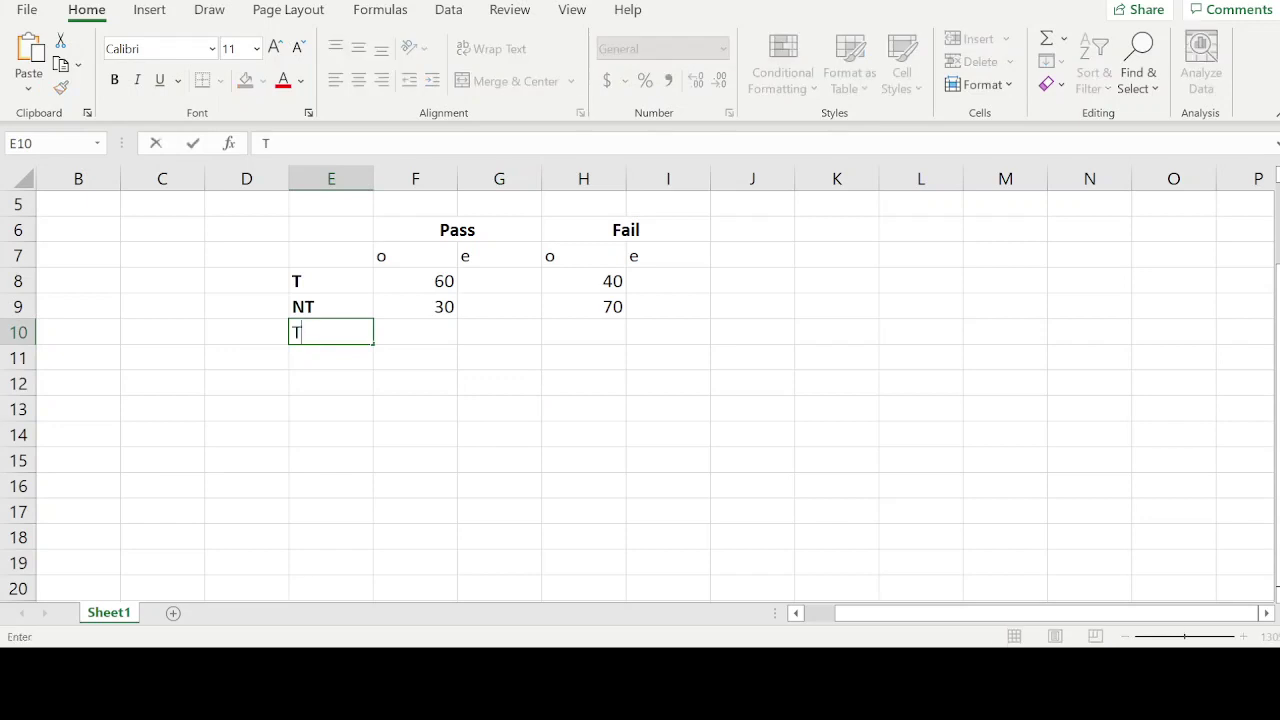
pyautogui.write('otal')
pyautogui.click(392, 348)
pyautogui.click(409, 335)
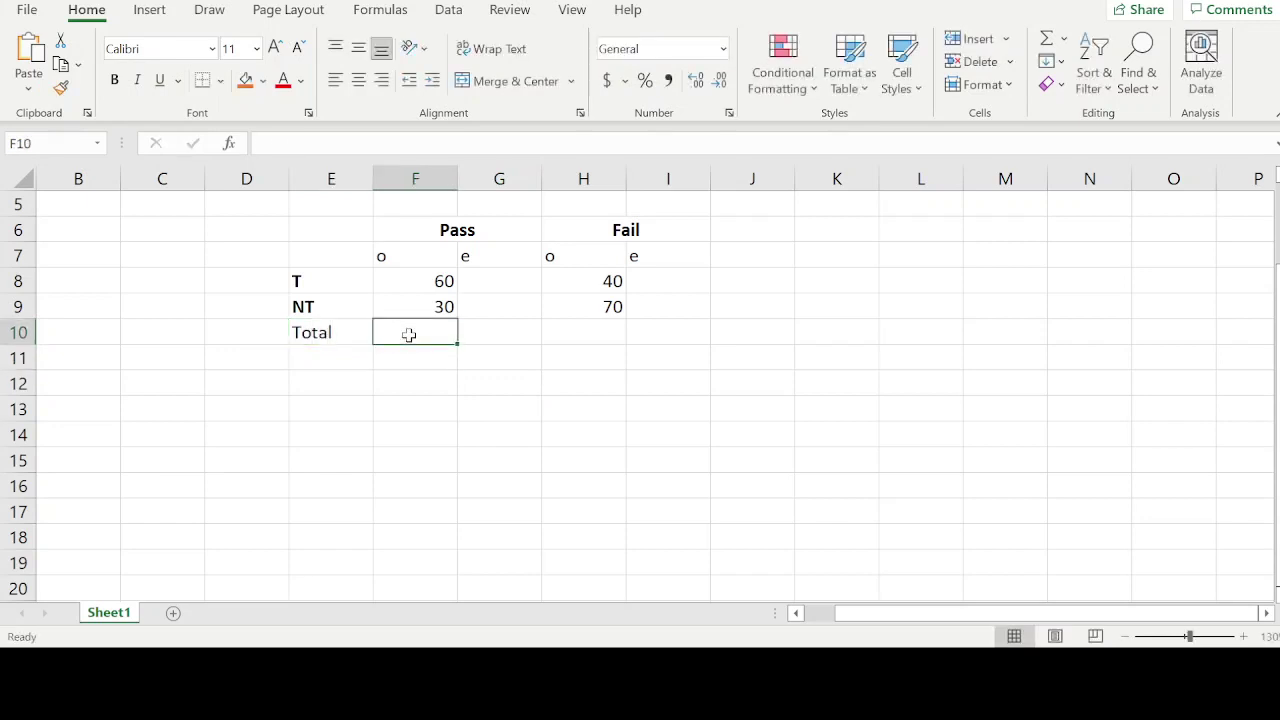
pyautogui.write('=sum(')
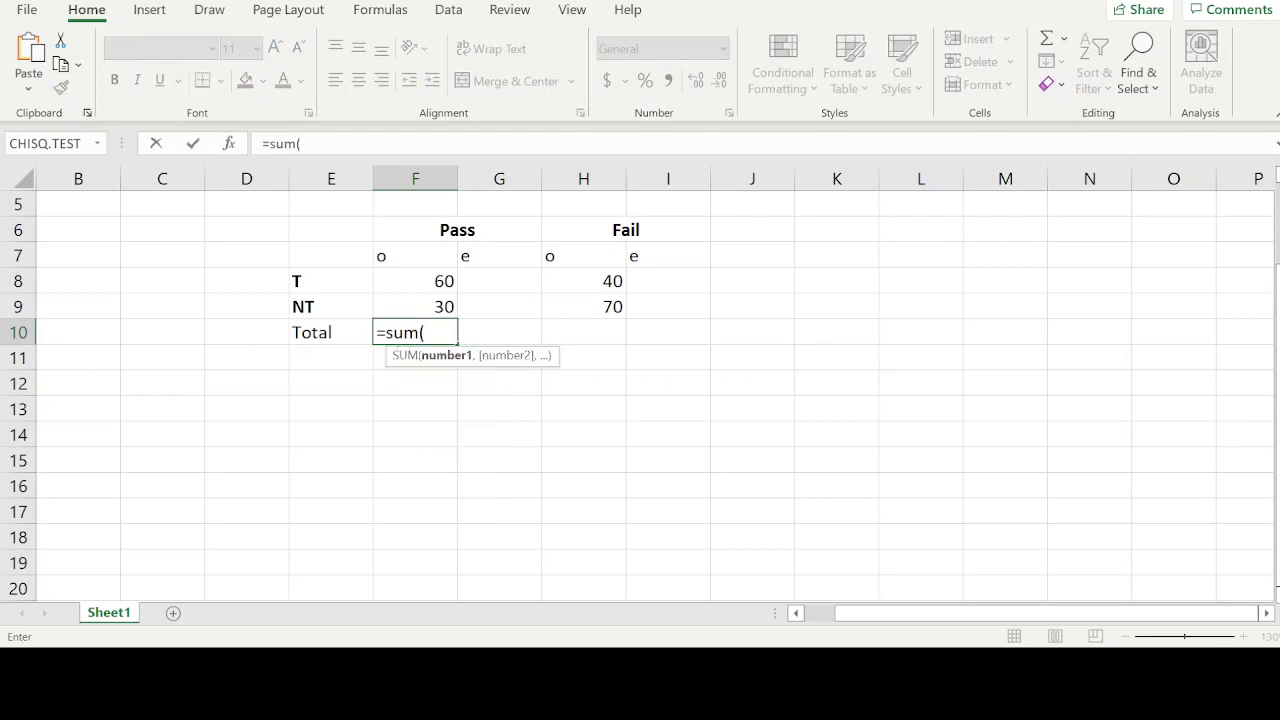
pyautogui.click(432, 281)
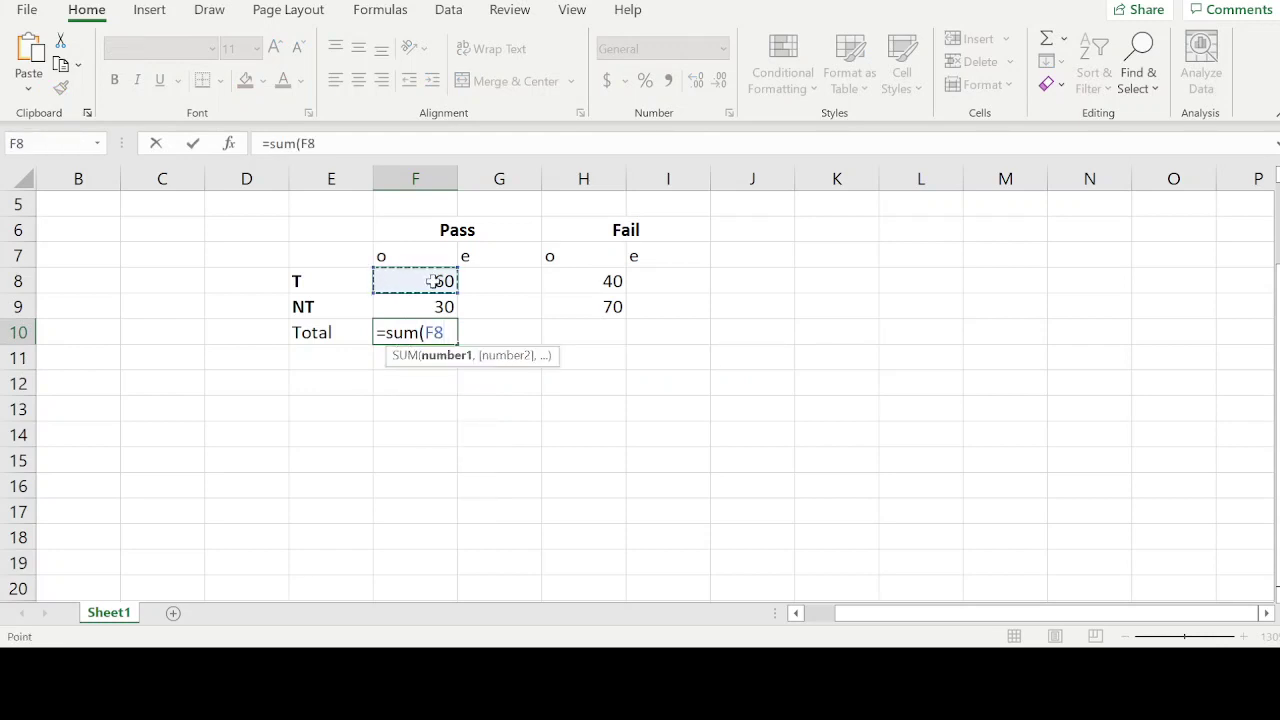
pyautogui.write(',')
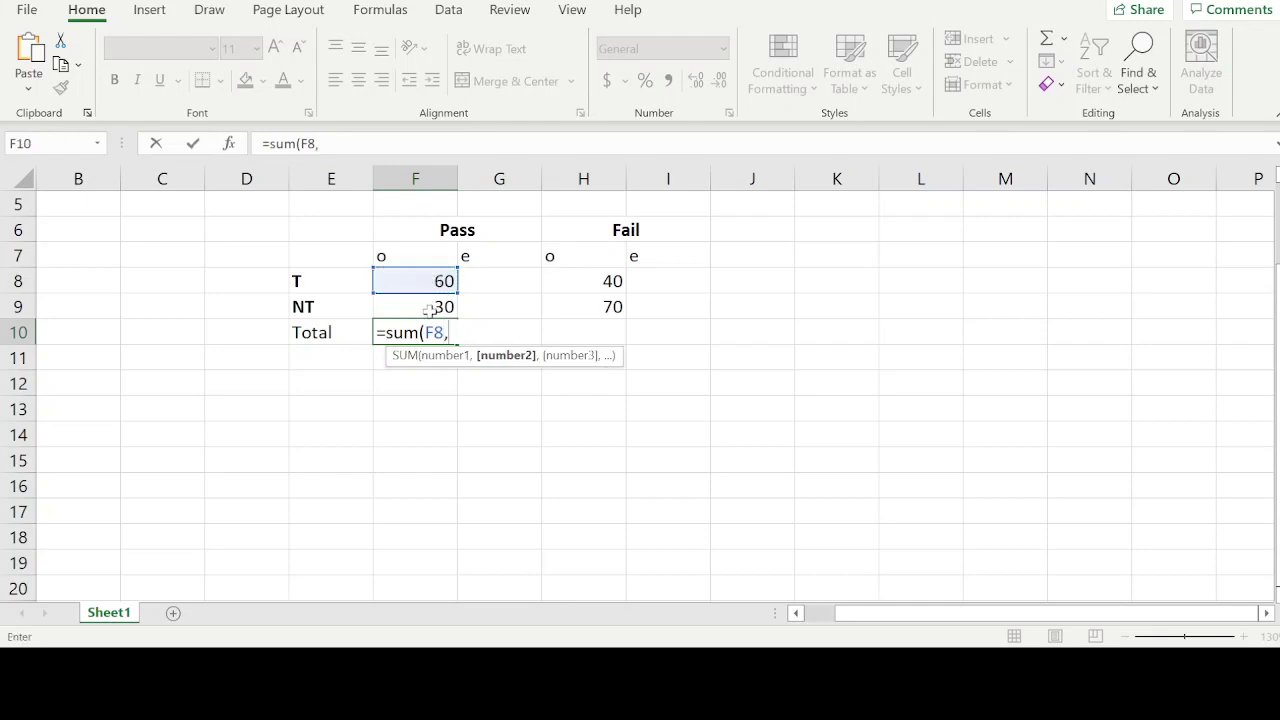
pyautogui.click(429, 311)
pyautogui.write(')')
pyautogui.press('Return')
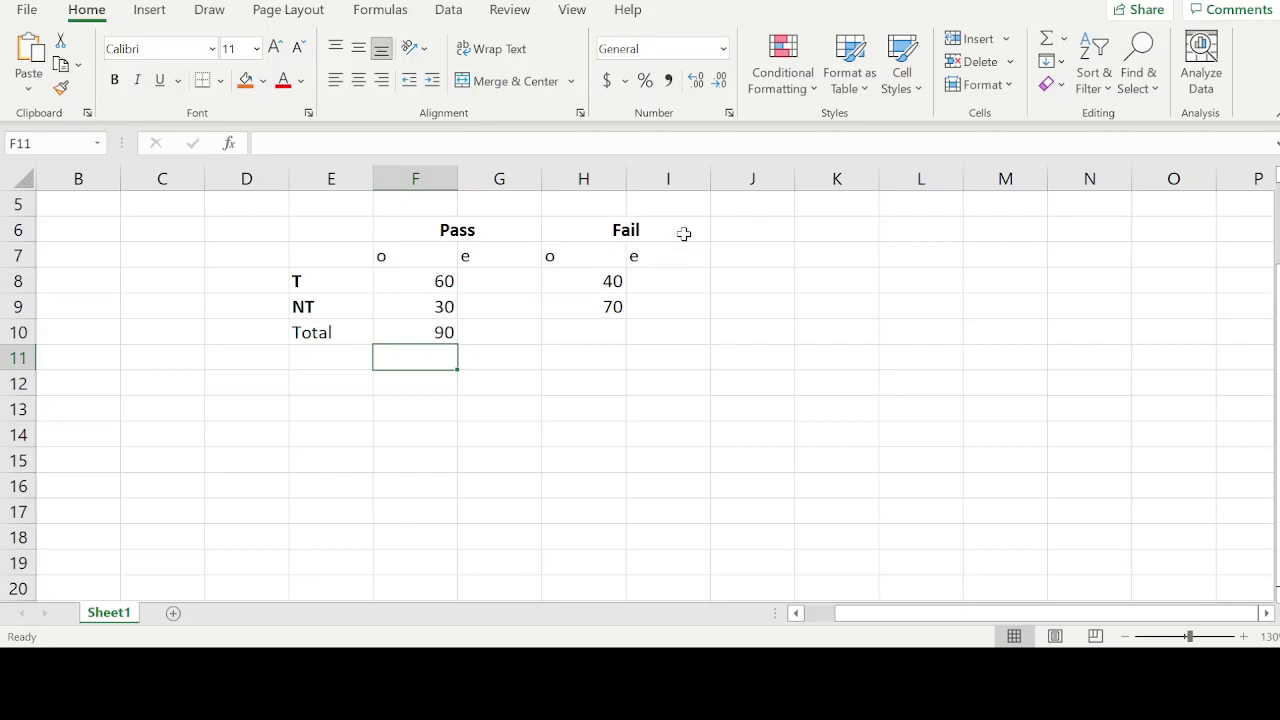
# - Add a Total column heading in J6 and row totals =SUM(F8,H8) filled down to NT
pyautogui.click(739, 235)
pyautogui.write('To')
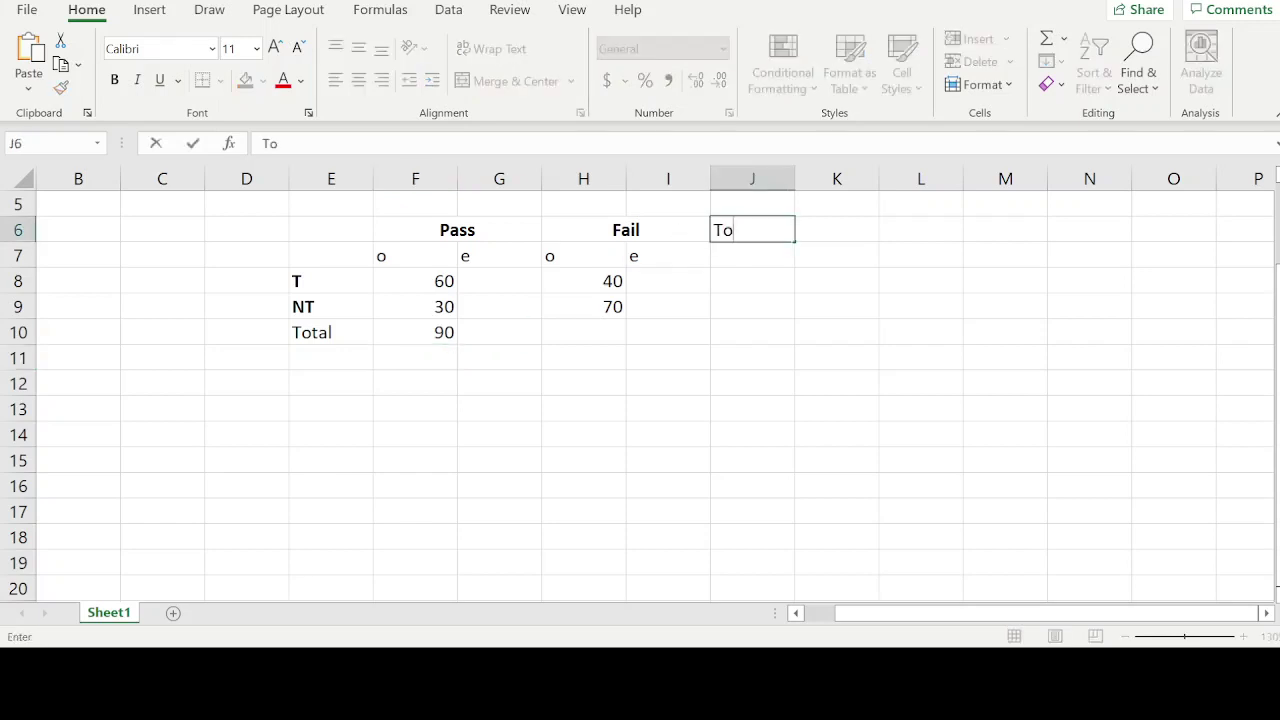
pyautogui.write('tal')
pyautogui.click(737, 281)
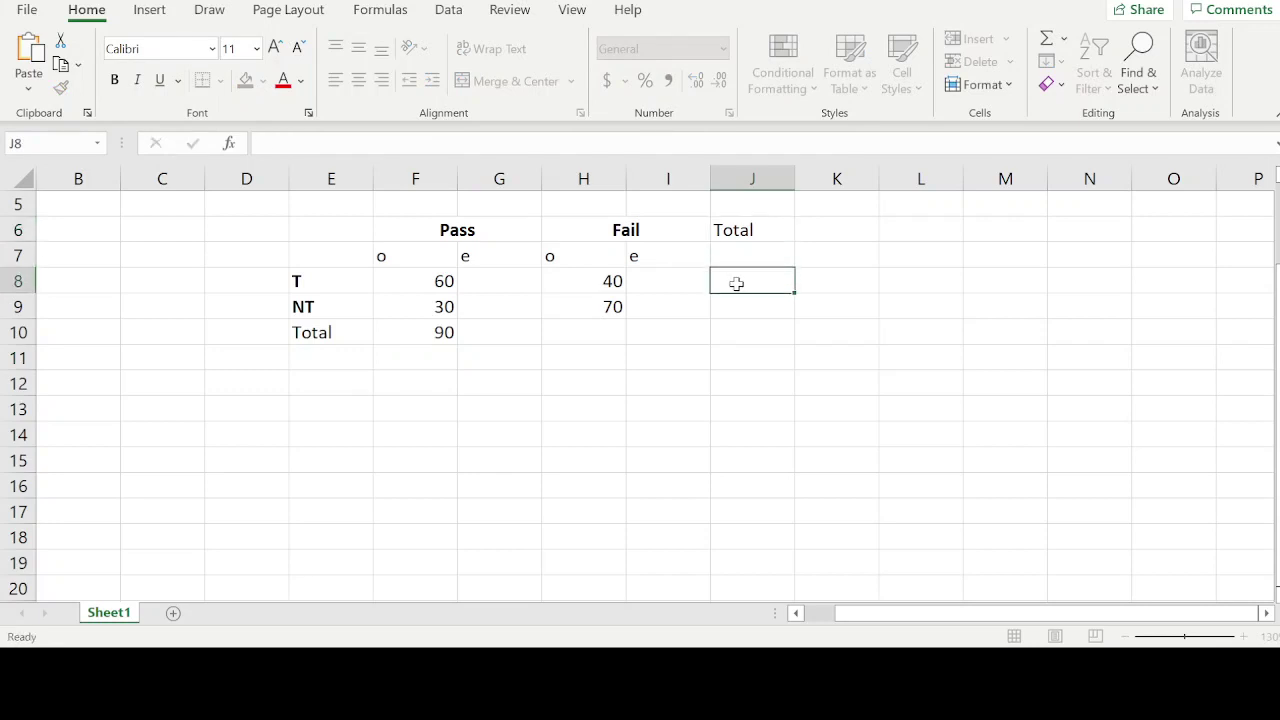
pyautogui.write('=sum')
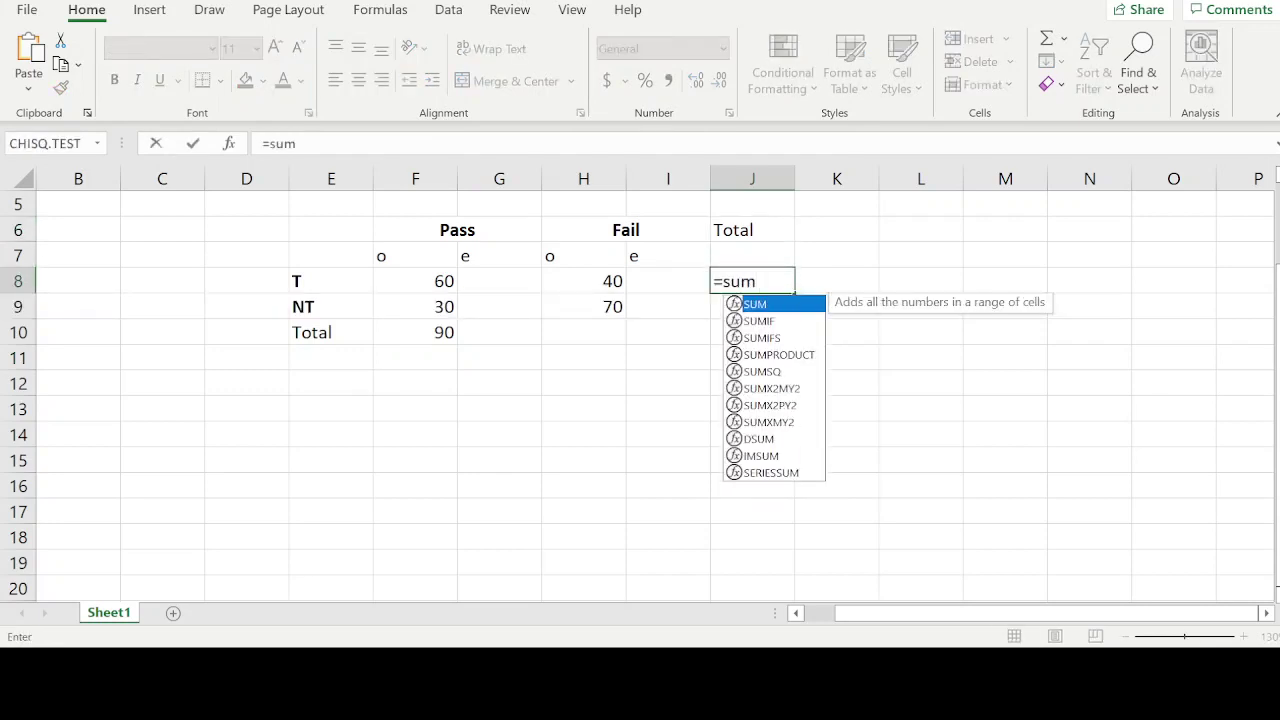
pyautogui.write('(')
pyautogui.click(444, 283)
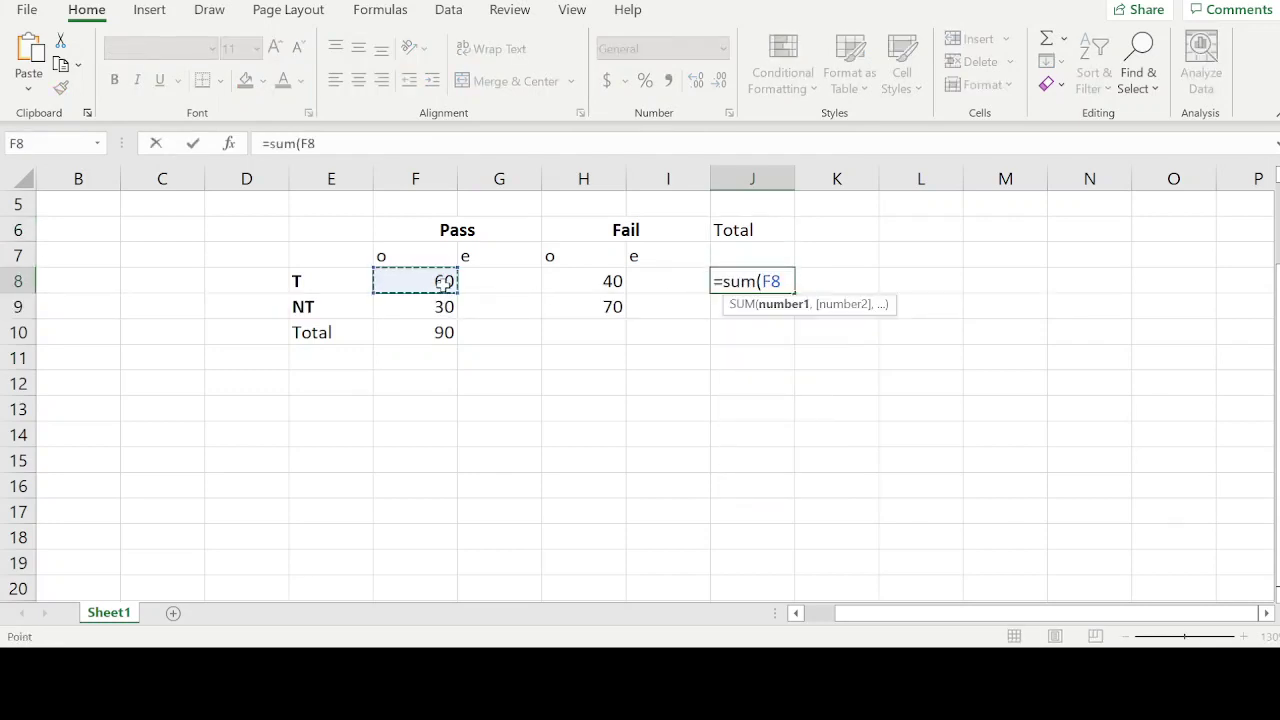
pyautogui.write(',')
pyautogui.click(607, 282)
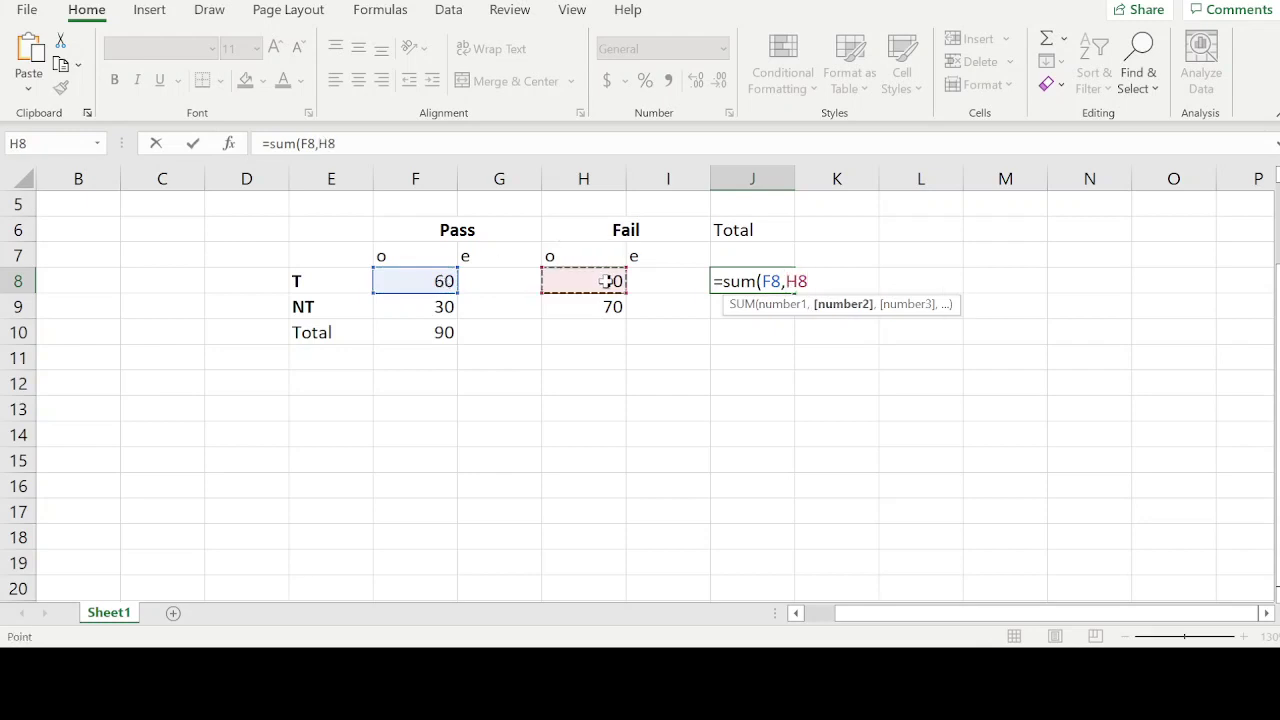
pyautogui.write(')')
pyautogui.press('Return')
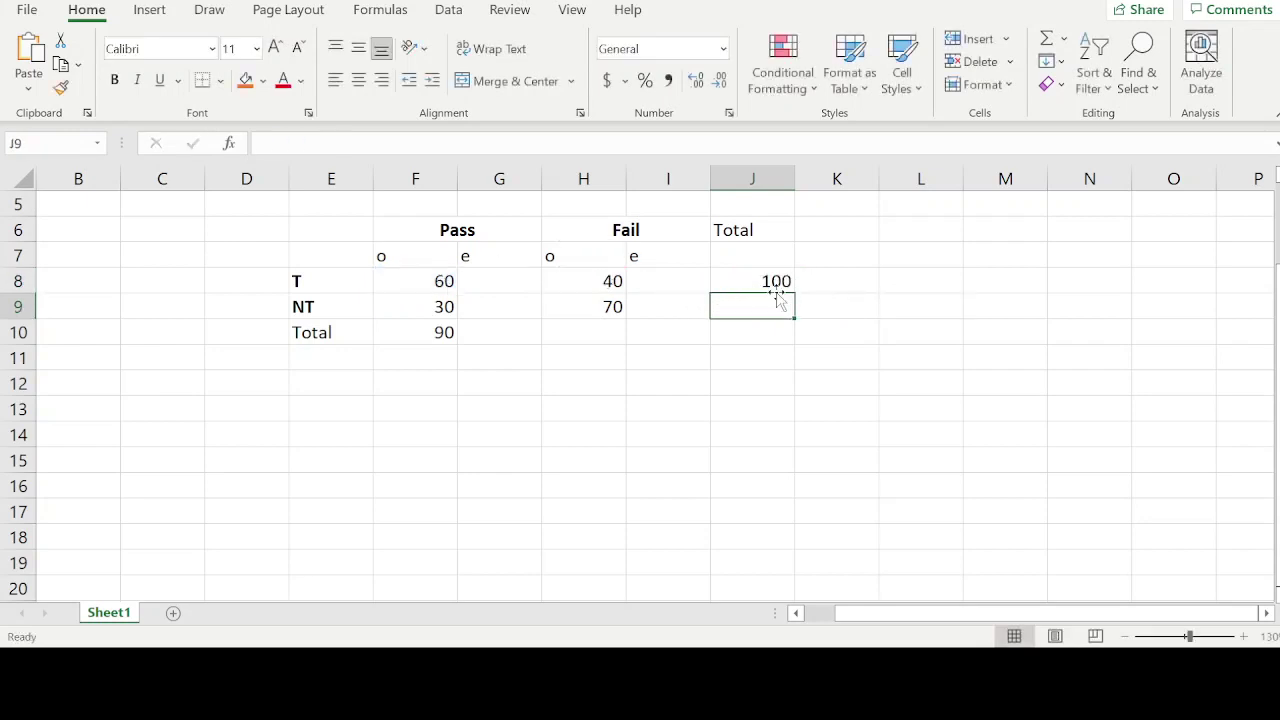
pyautogui.click(772, 281)
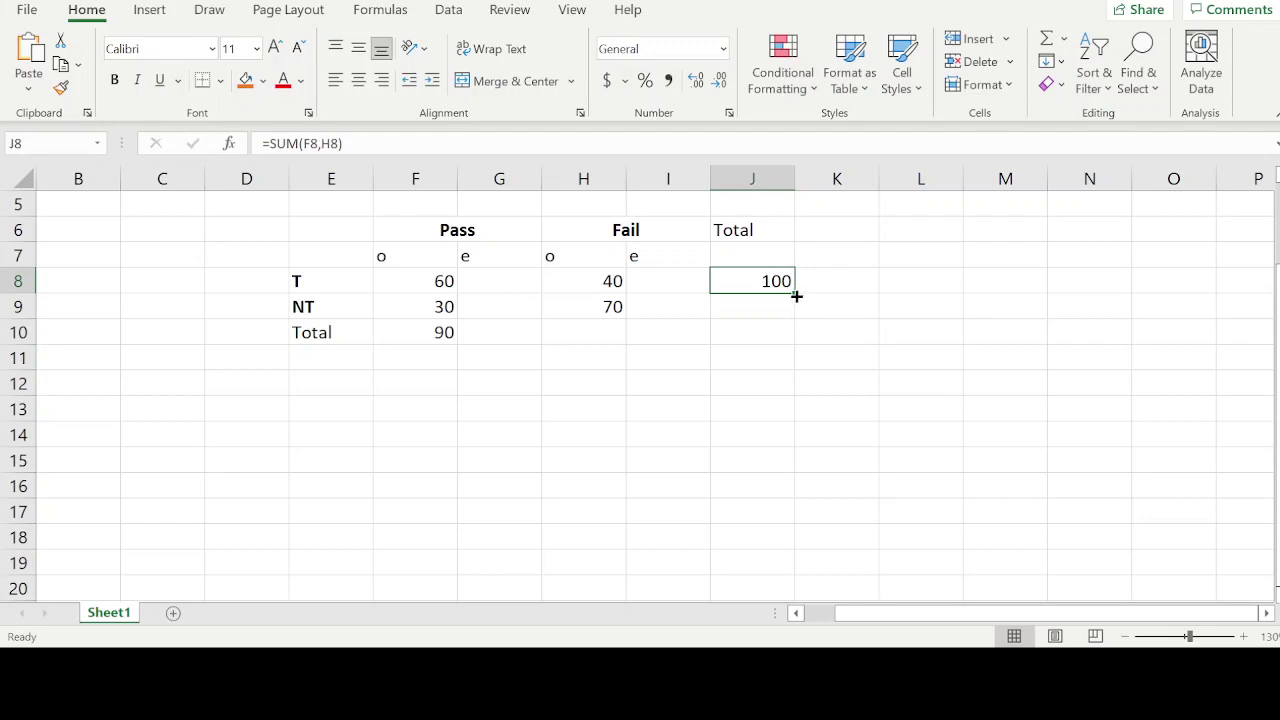
pyautogui.moveTo(796, 296); pyautogui.dragTo(792, 320)
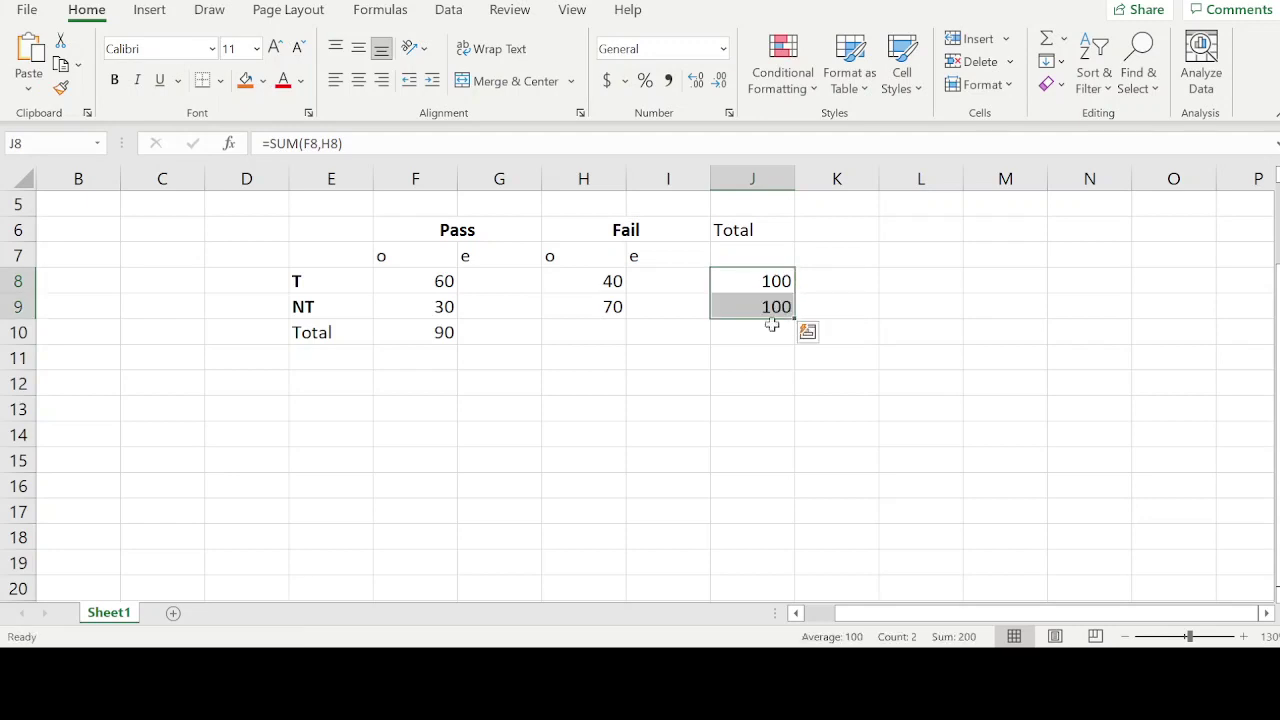
pyautogui.click(585, 348)
# - Enter the Fail column total =SUM(H8,H9) in H10, giving 110
pyautogui.click(584, 332)
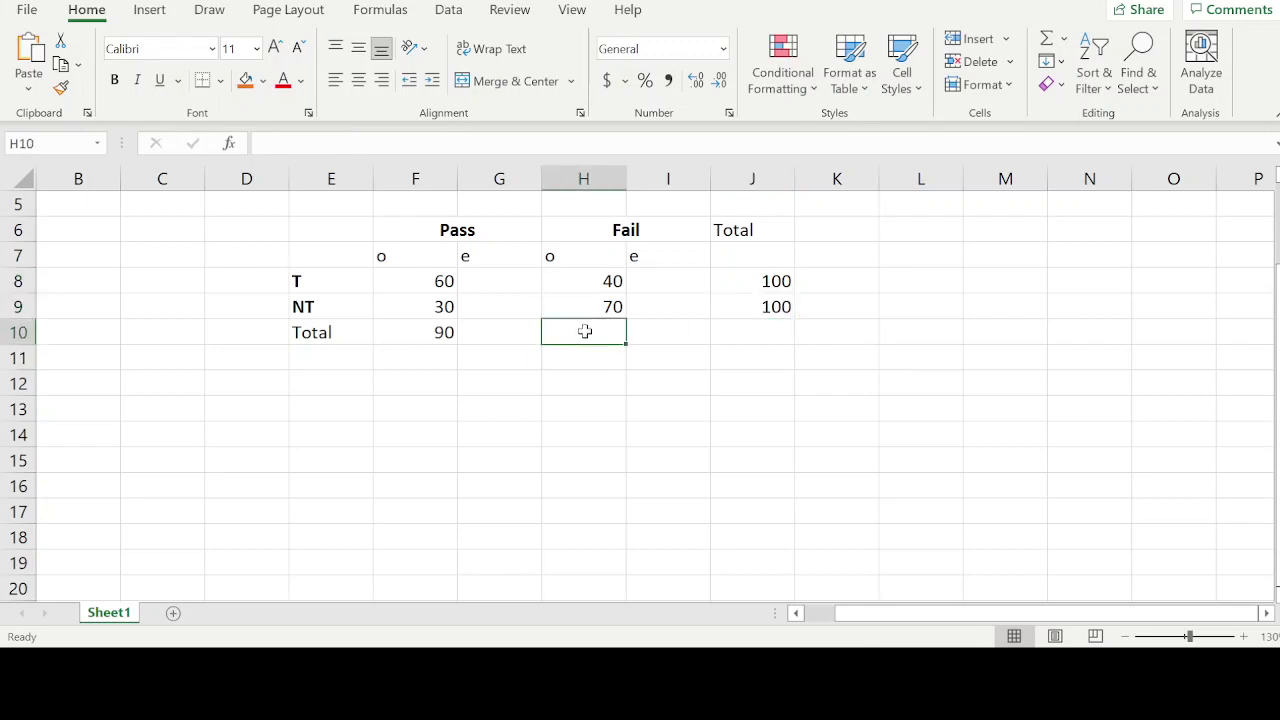
pyautogui.write('=sum(')
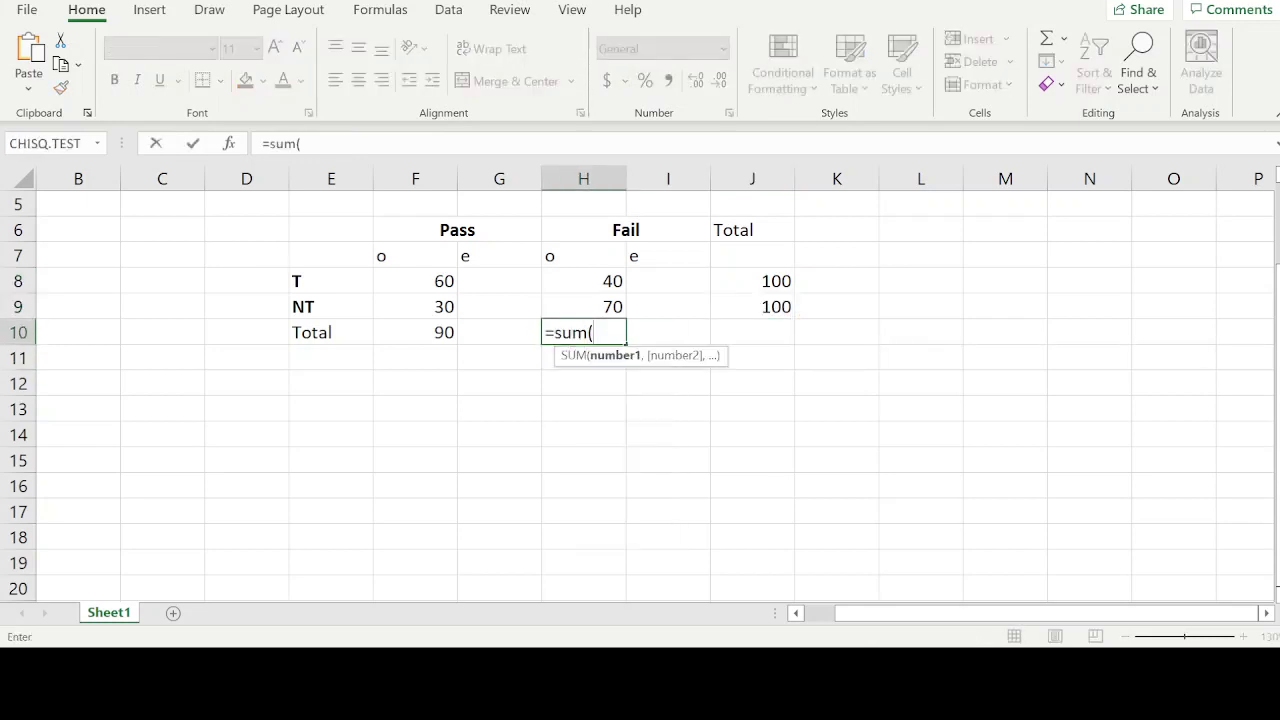
pyautogui.click(615, 281)
pyautogui.write(',')
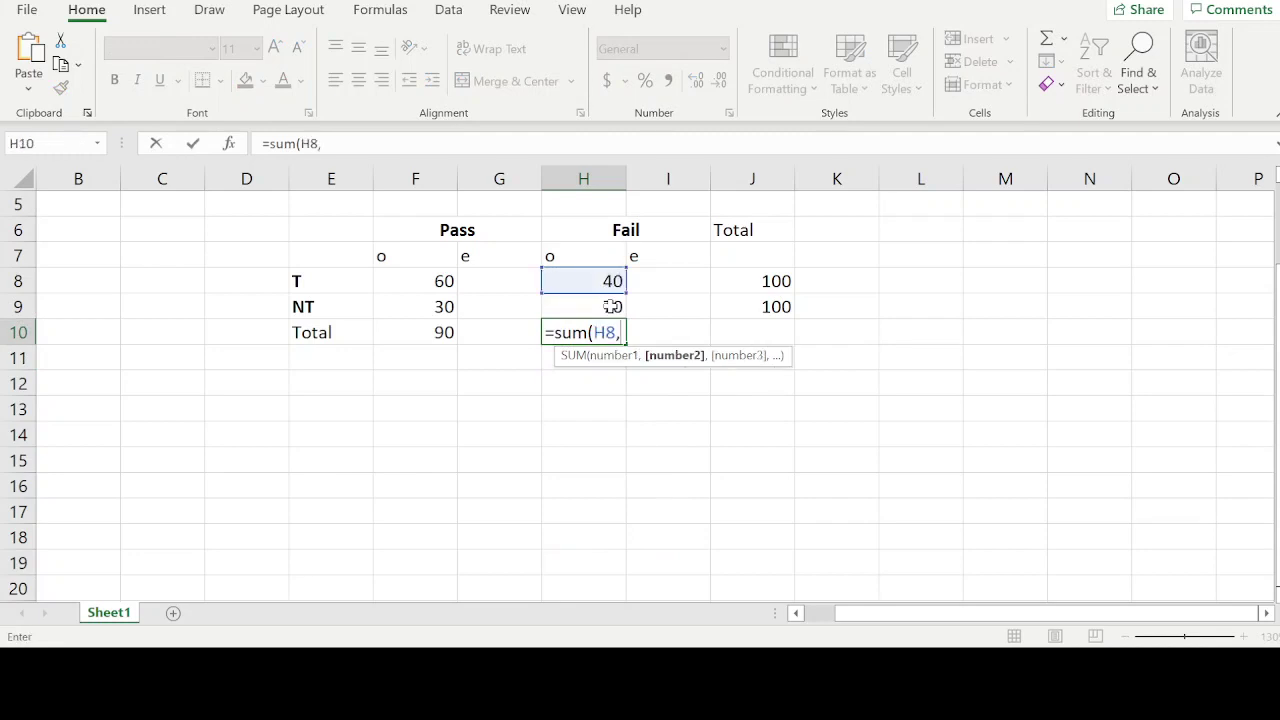
pyautogui.click(612, 306)
pyautogui.write(')')
pyautogui.press('Return')
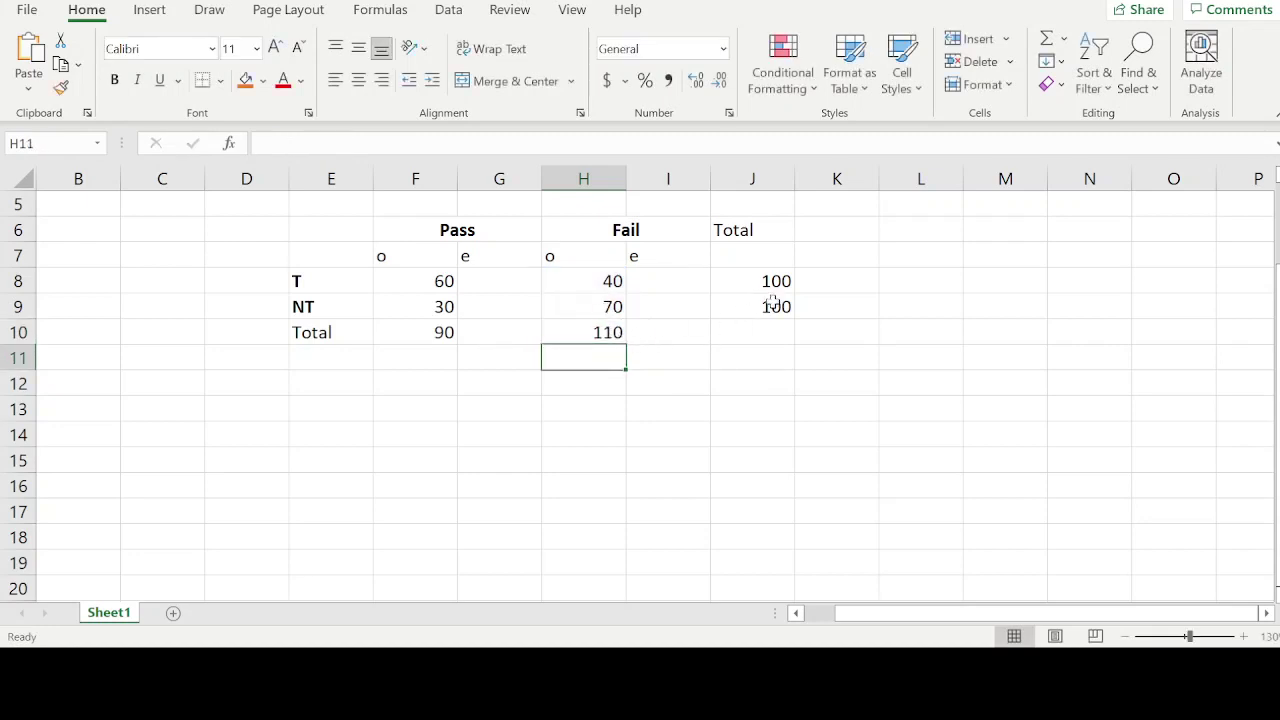
# - Enter the grand total =SUM(J8,J9) in J10, giving 200
pyautogui.click(749, 336)
pyautogui.write('=su')
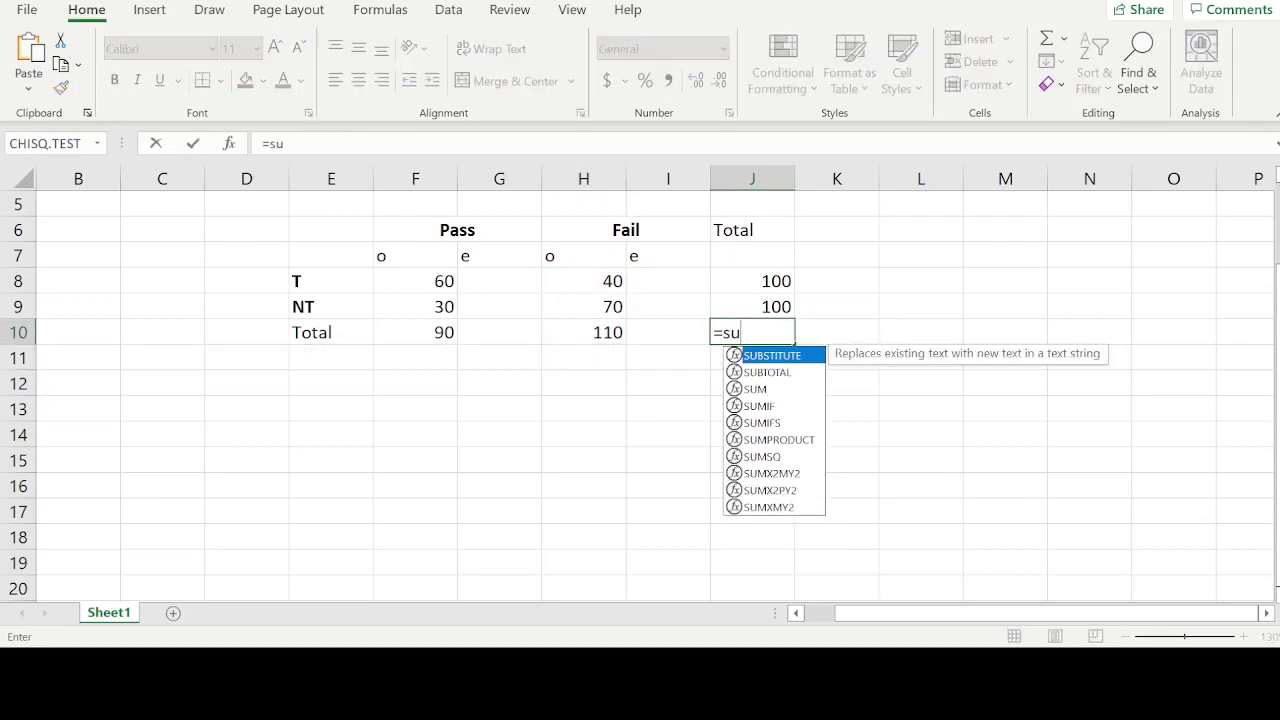
pyautogui.write('m(')
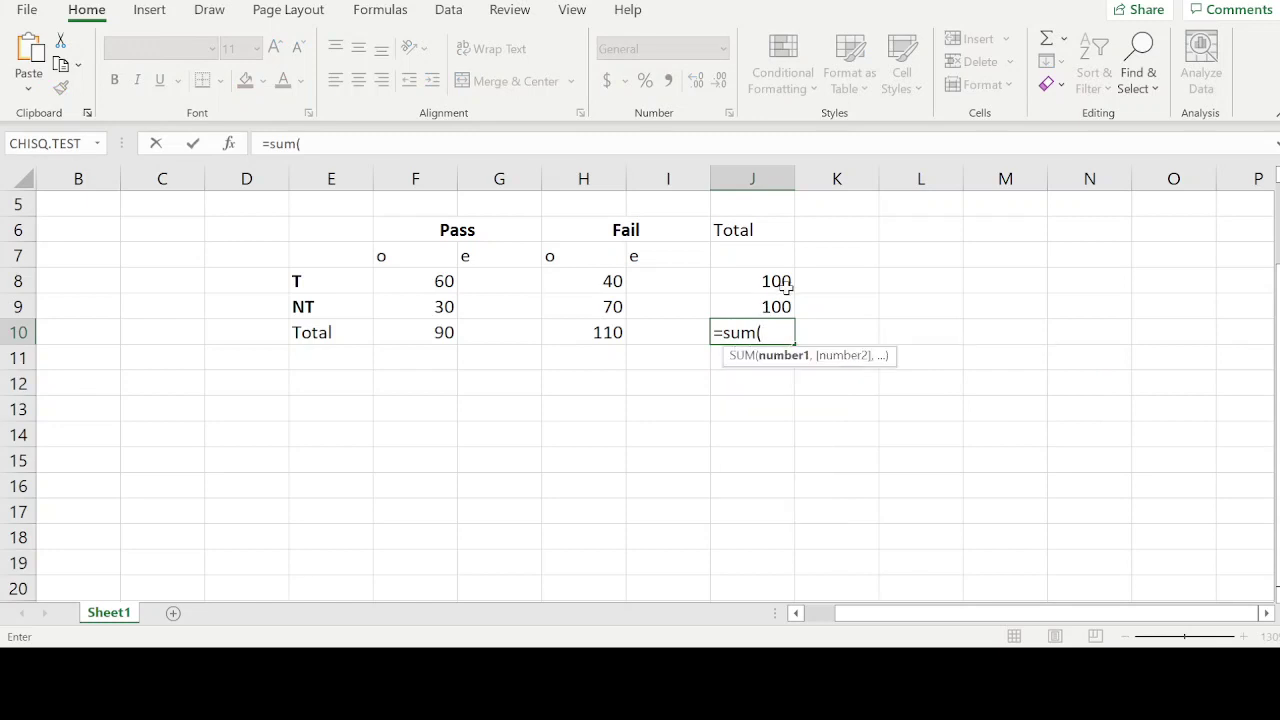
pyautogui.click(777, 282)
pyautogui.write(',')
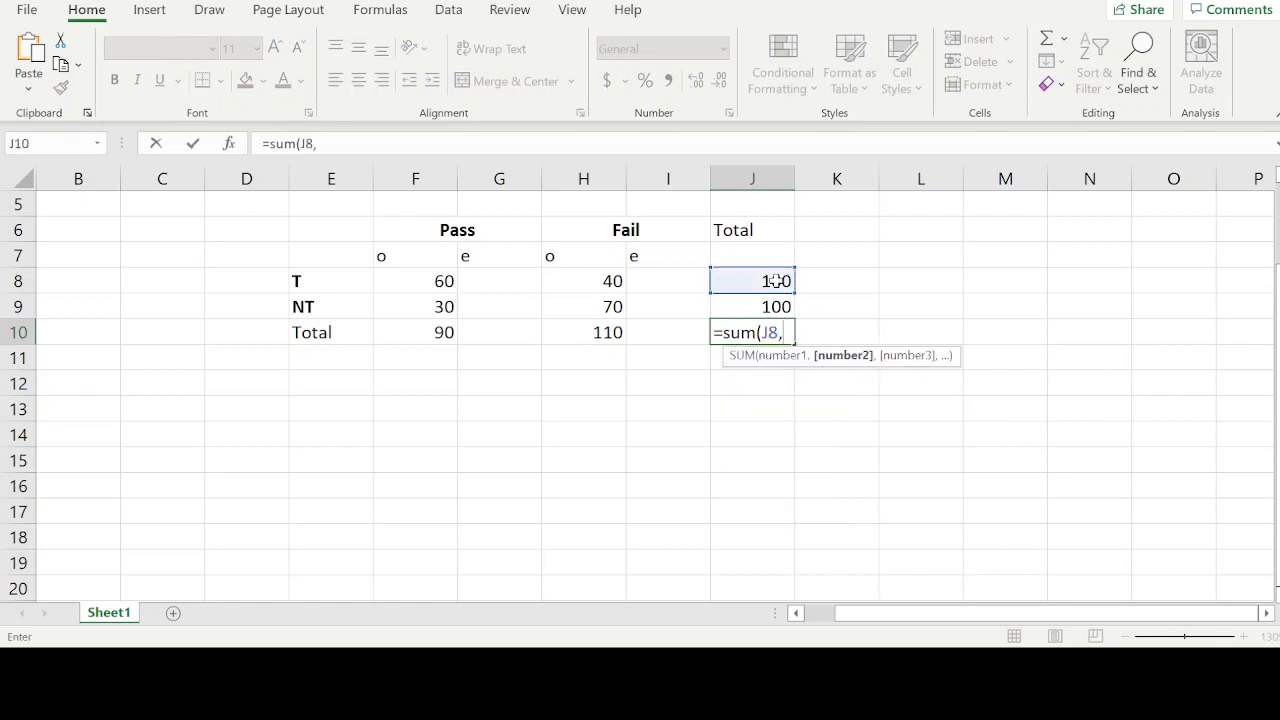
pyautogui.click(773, 306)
pyautogui.write(')')
pyautogui.press('Return')
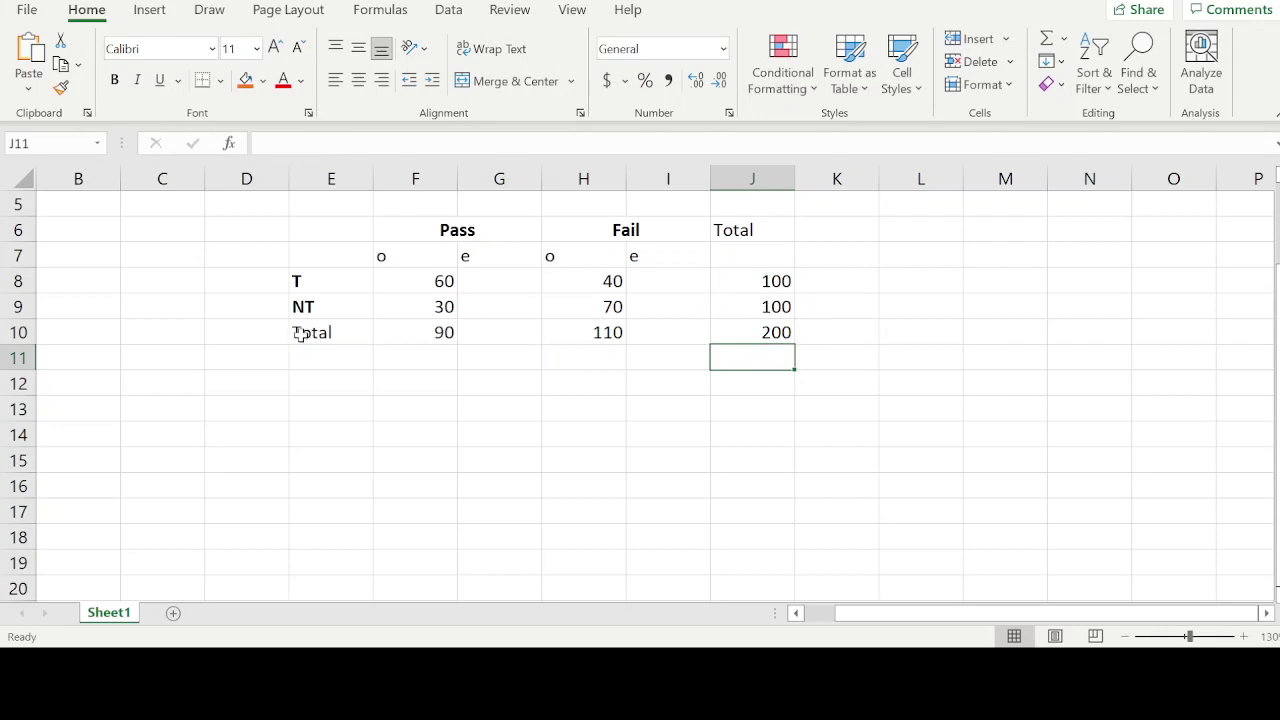
pyautogui.moveTo(300, 334); pyautogui.dragTo(751, 330)
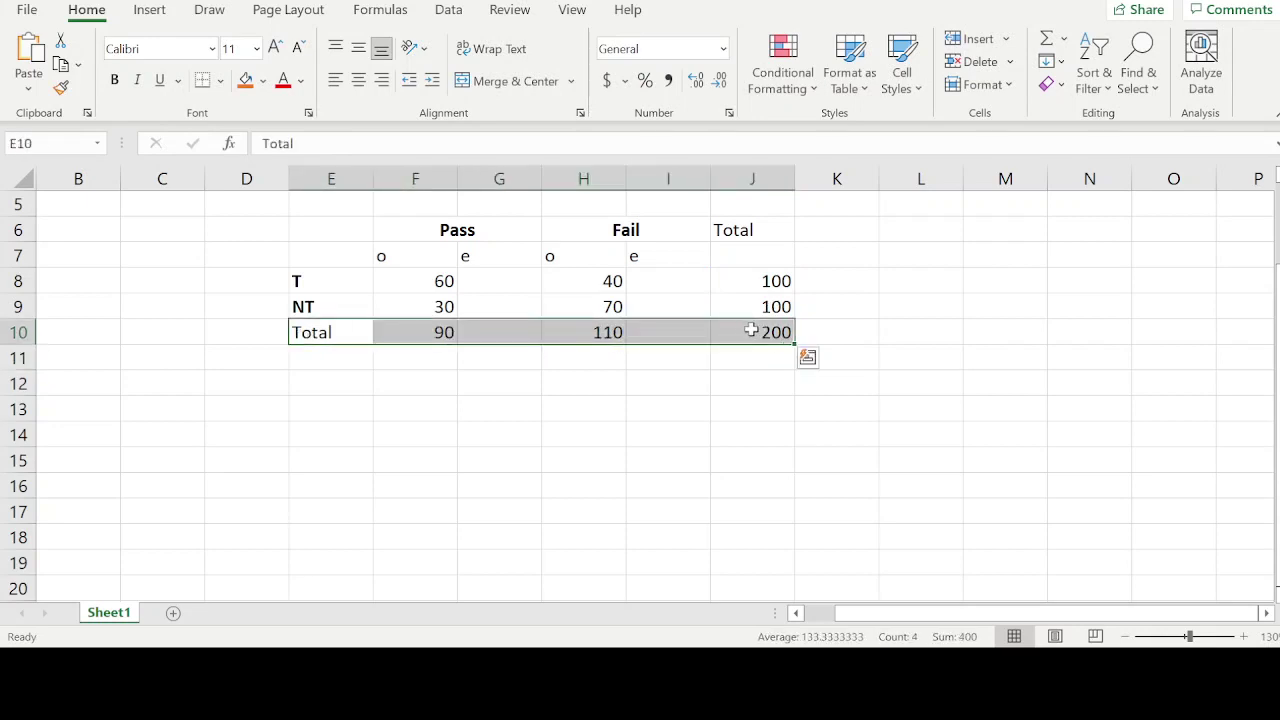
# - Bold the Total row E10:J10 and give it Thick Outside Borders
pyautogui.hotkey('ctrl', 'b')
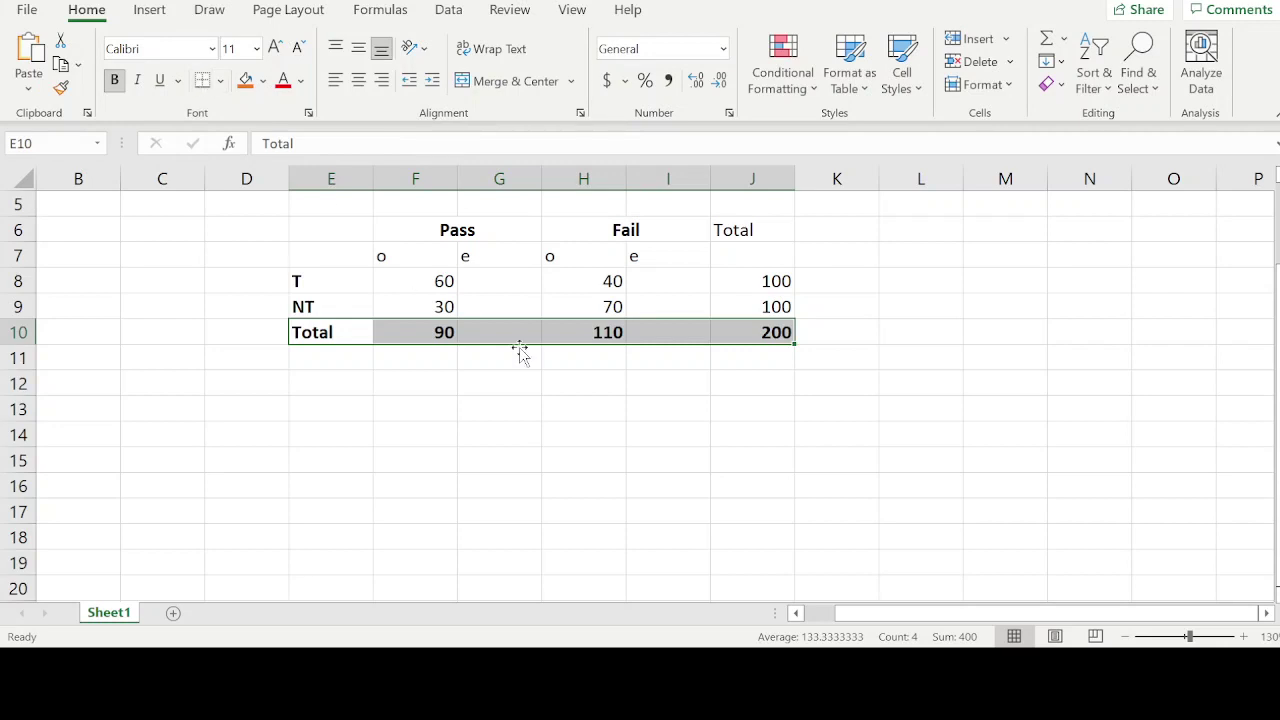
pyautogui.click(717, 466)
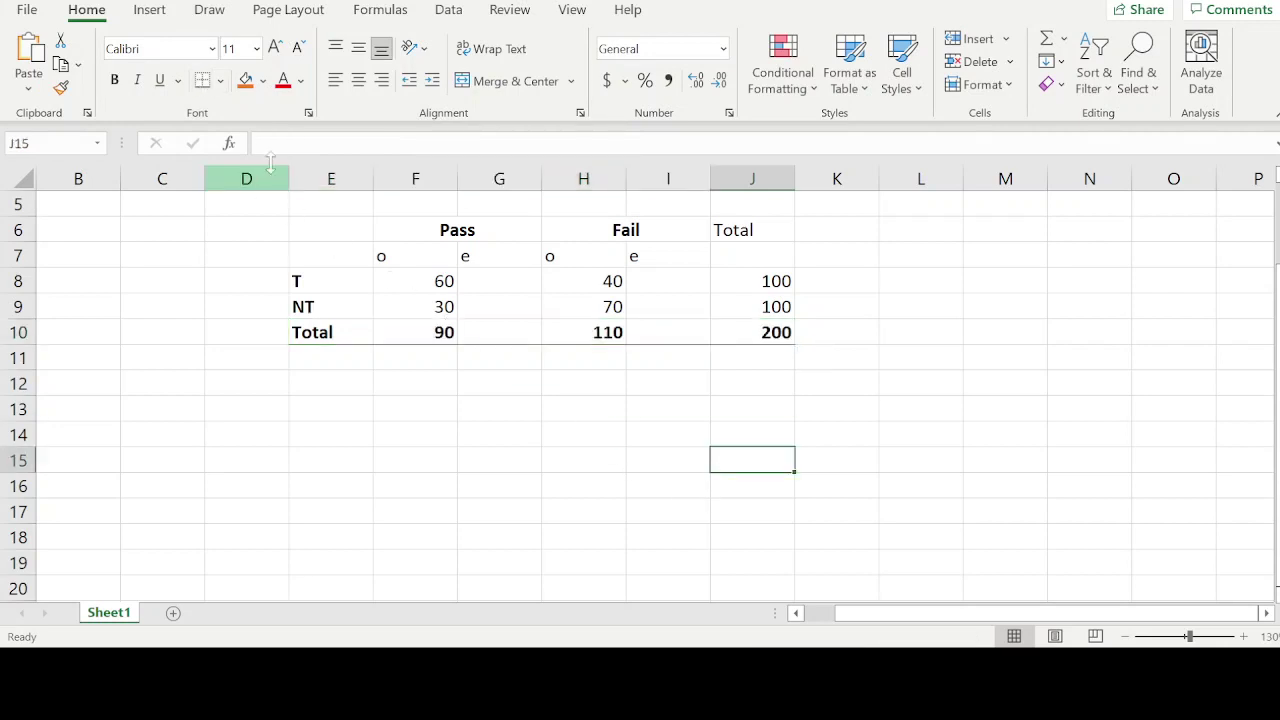
pyautogui.moveTo(329, 332); pyautogui.dragTo(775, 332)
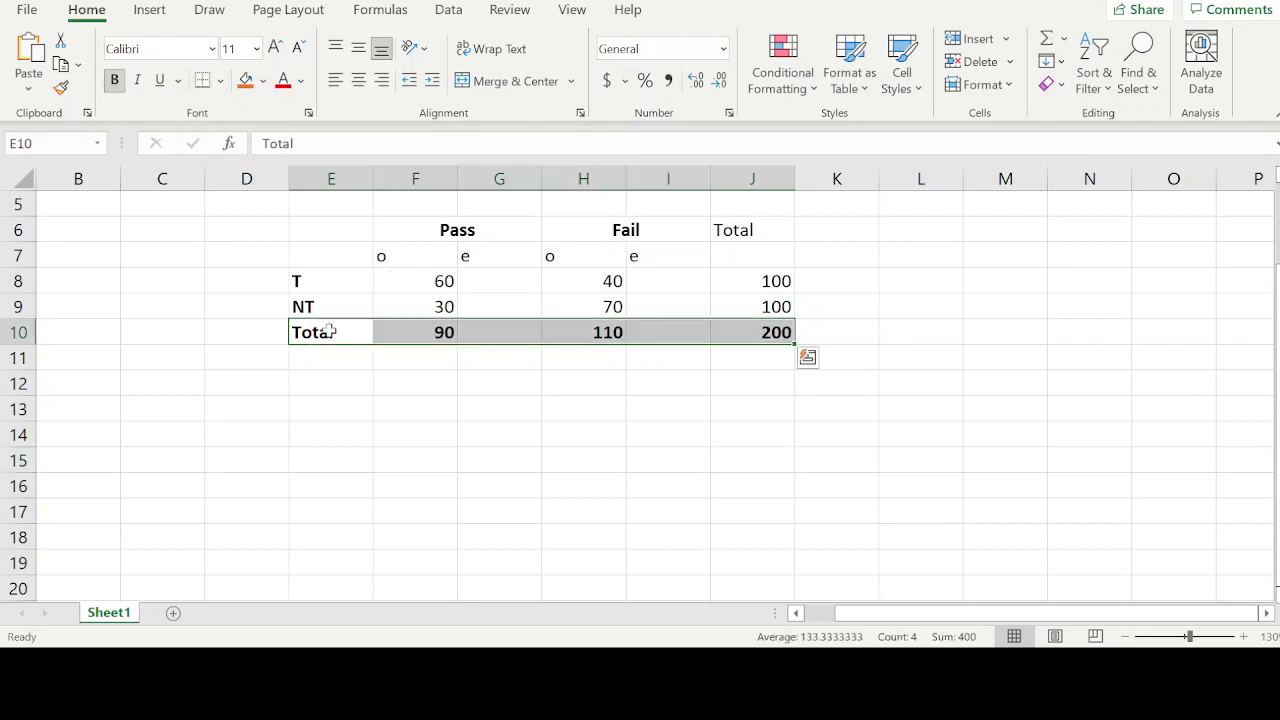
pyautogui.click(203, 81)
pyautogui.click(573, 430)
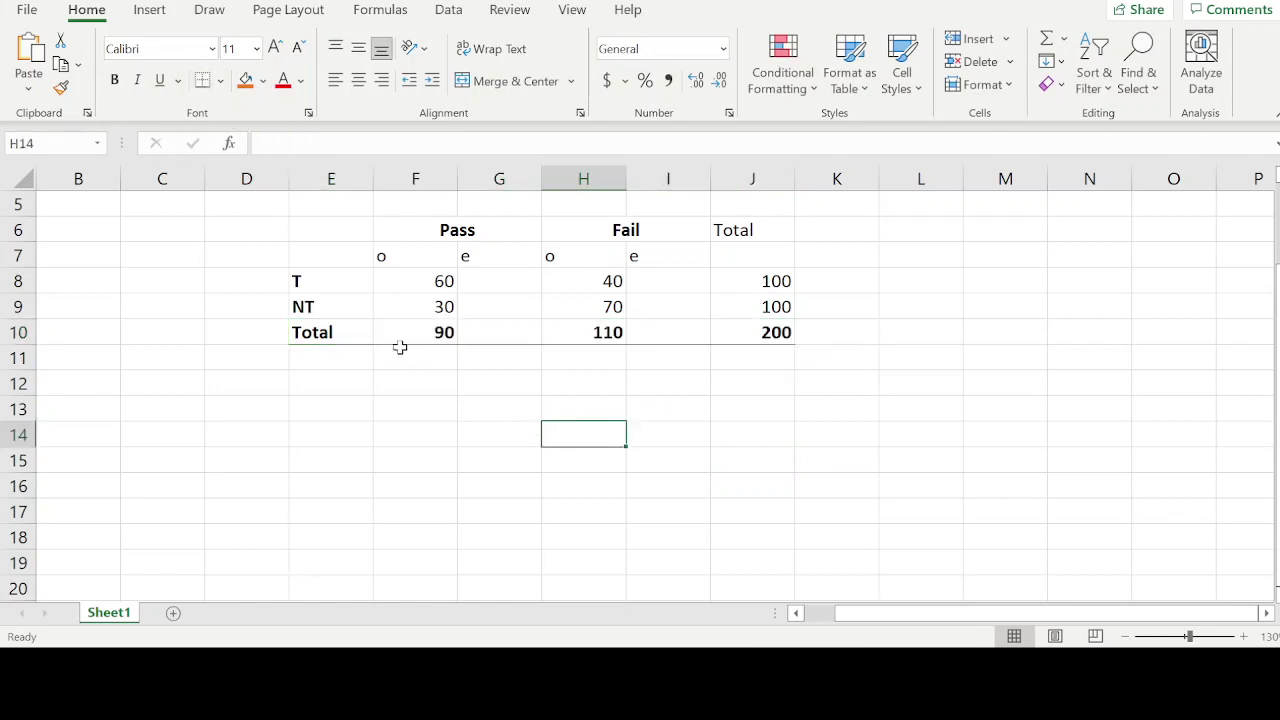
pyautogui.click(310, 332)
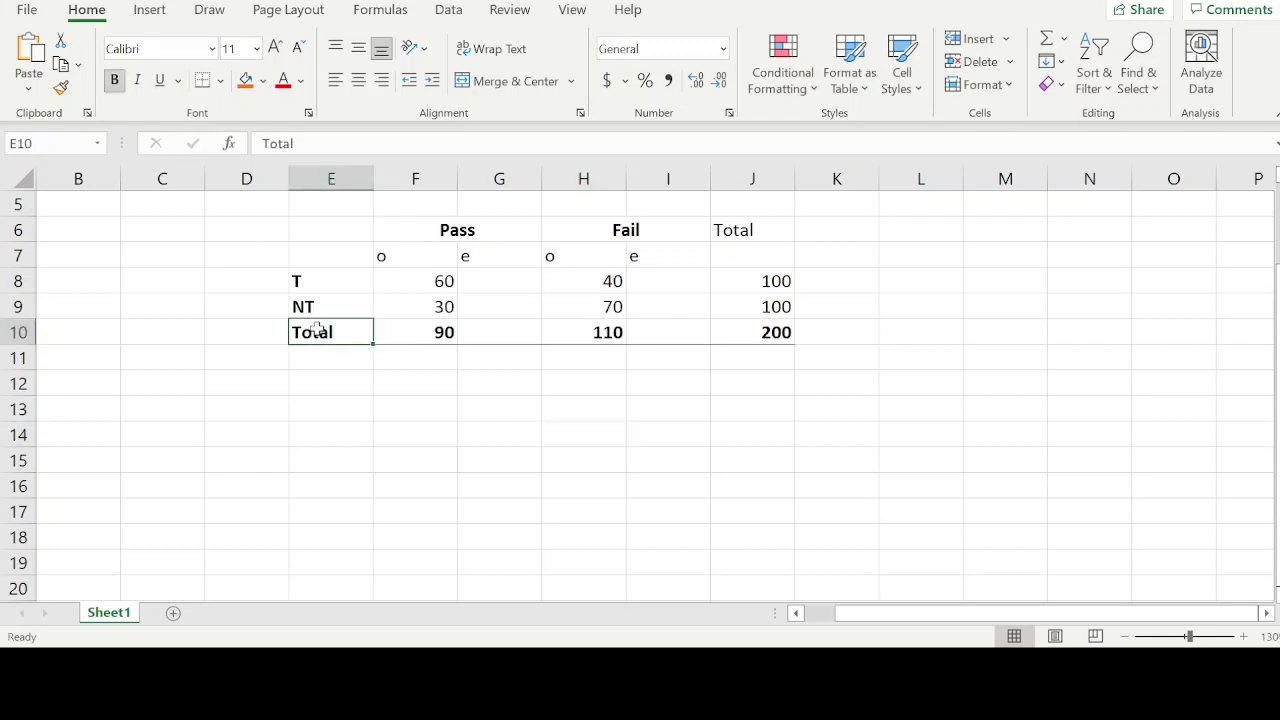
pyautogui.hotkey('shift', 'Right')
pyautogui.hotkey('shift', 'Right')
pyautogui.hotkey('shift', 'Right')
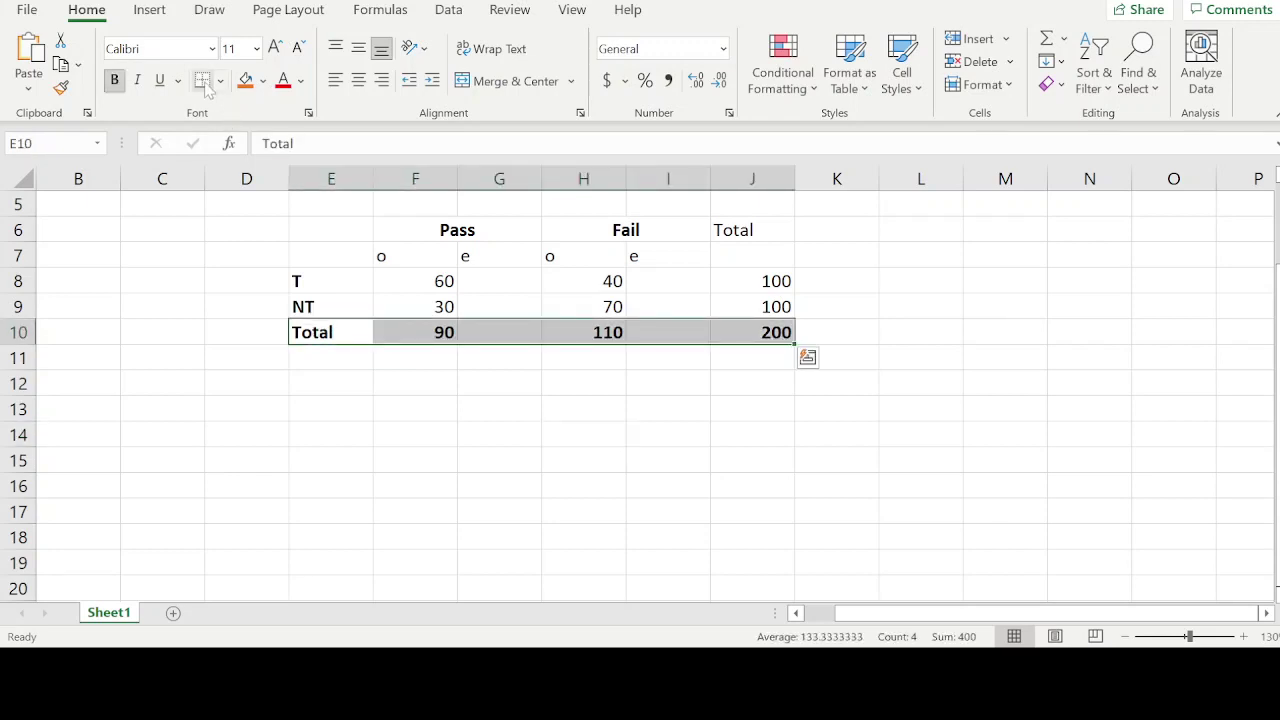
pyautogui.click(220, 82)
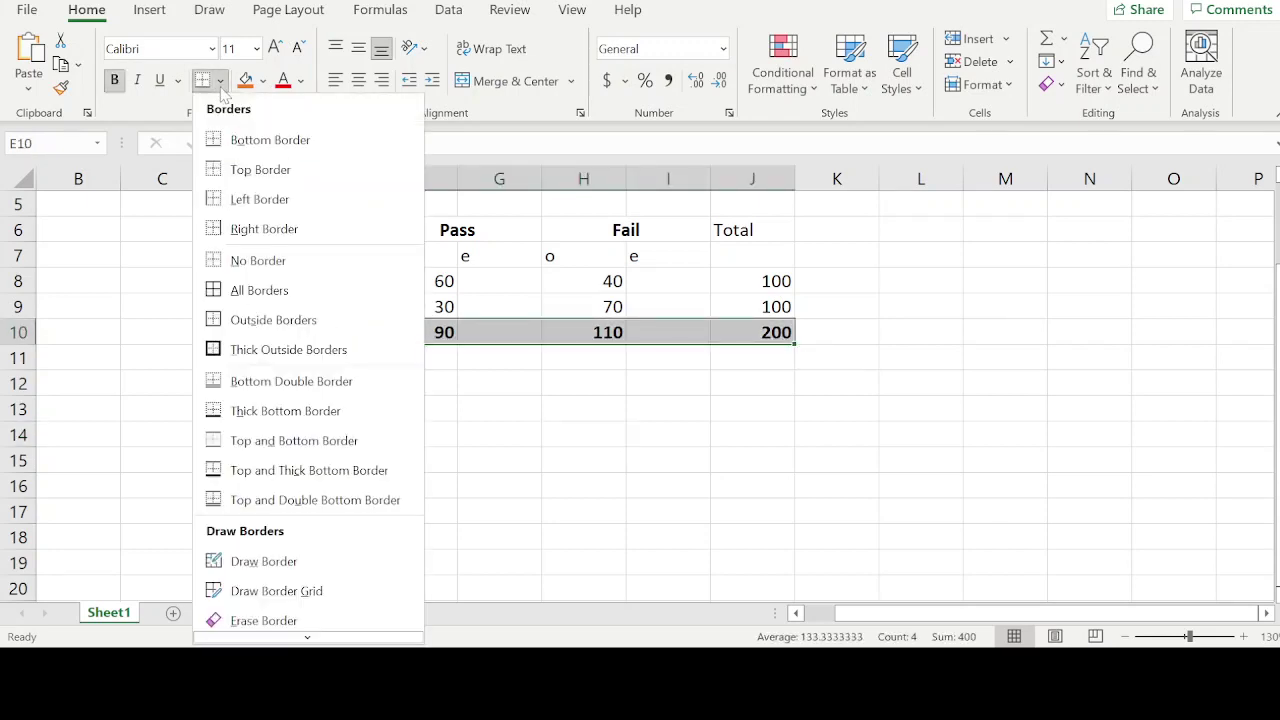
pyautogui.click(257, 349)
pyautogui.click(560, 377)
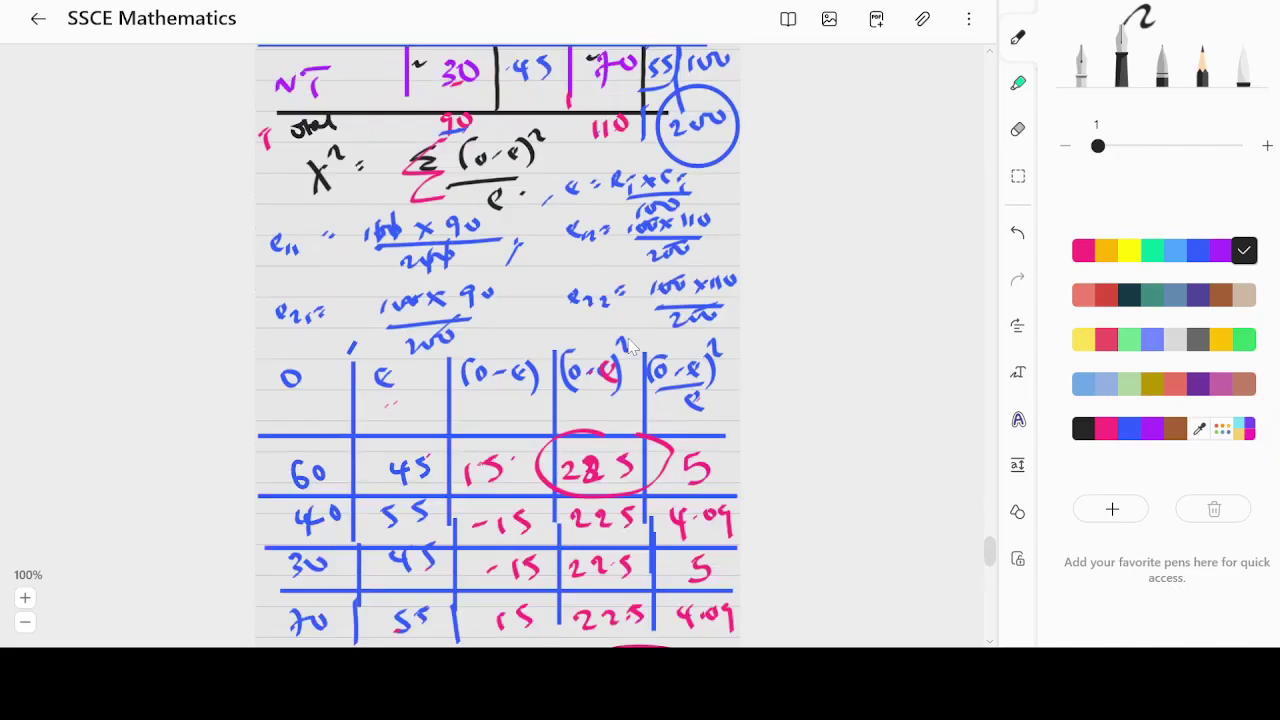
pyautogui.scroll(-1, 630, 345)
pyautogui.scroll(-1, 630, 345)
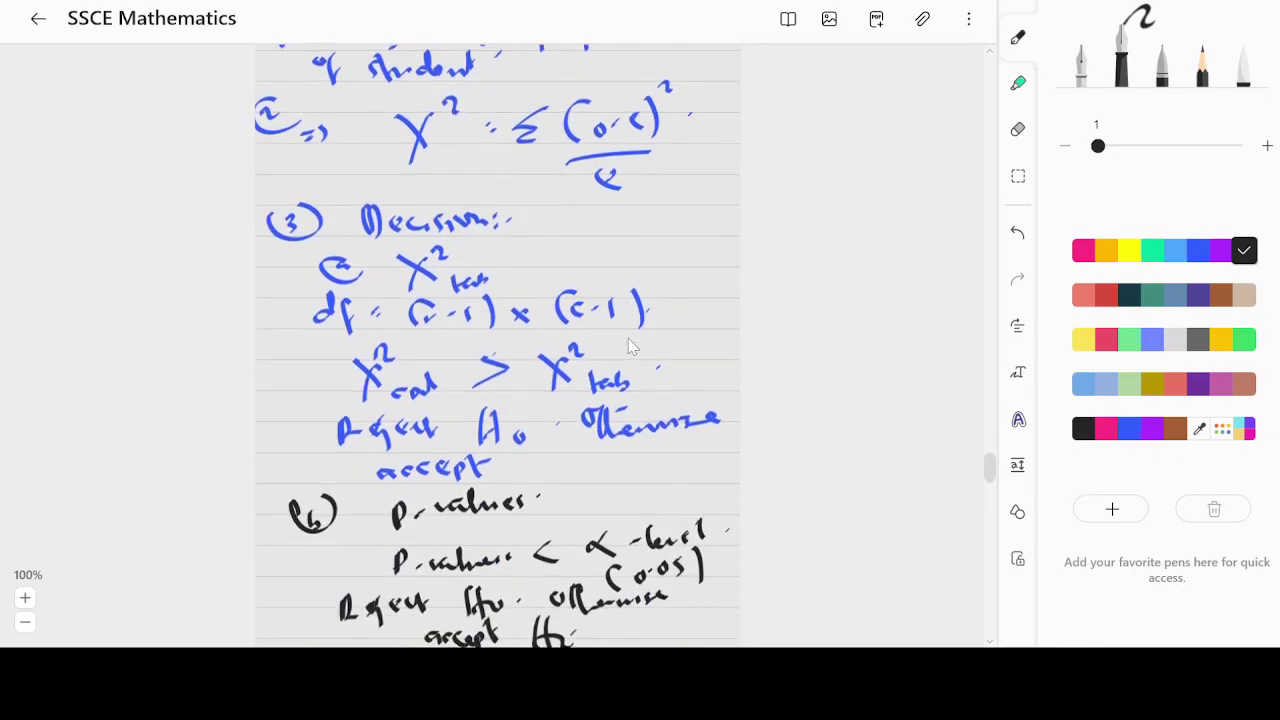
pyautogui.scroll(-4, 630, 345)
pyautogui.scroll(3, 630, 345)
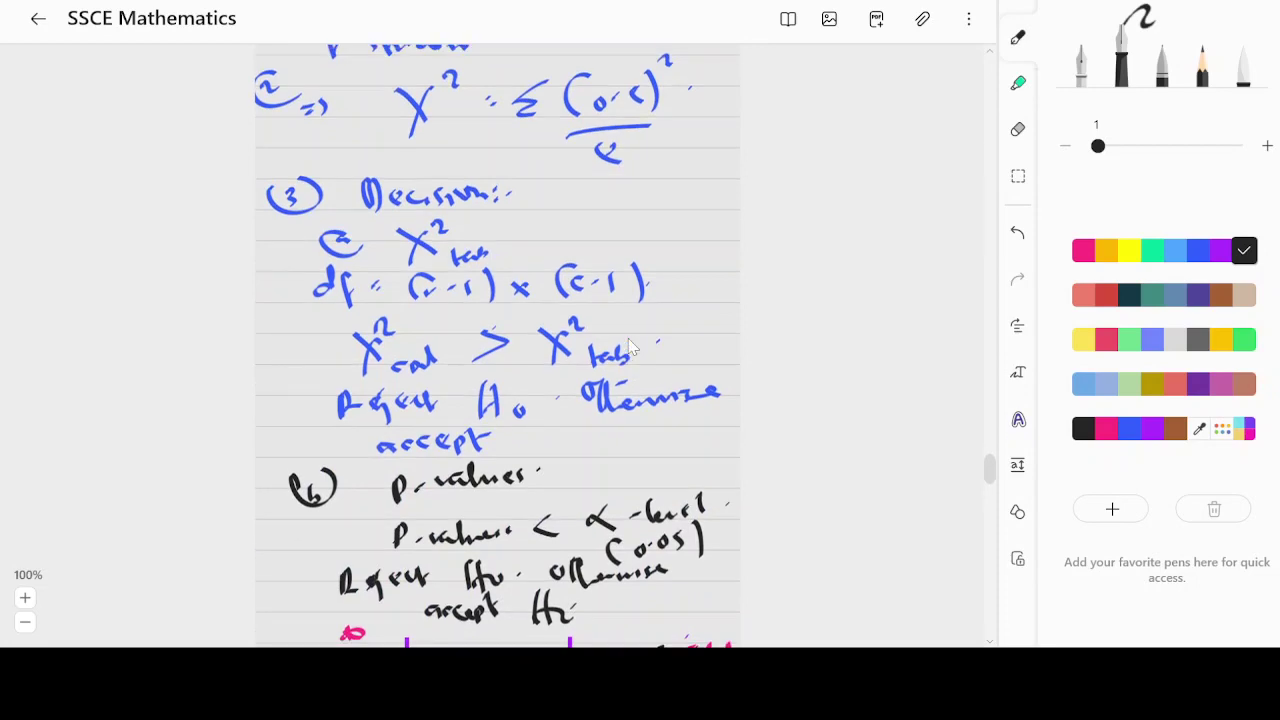
pyautogui.scroll(-3, 630, 345)
pyautogui.scroll(-3, 630, 345)
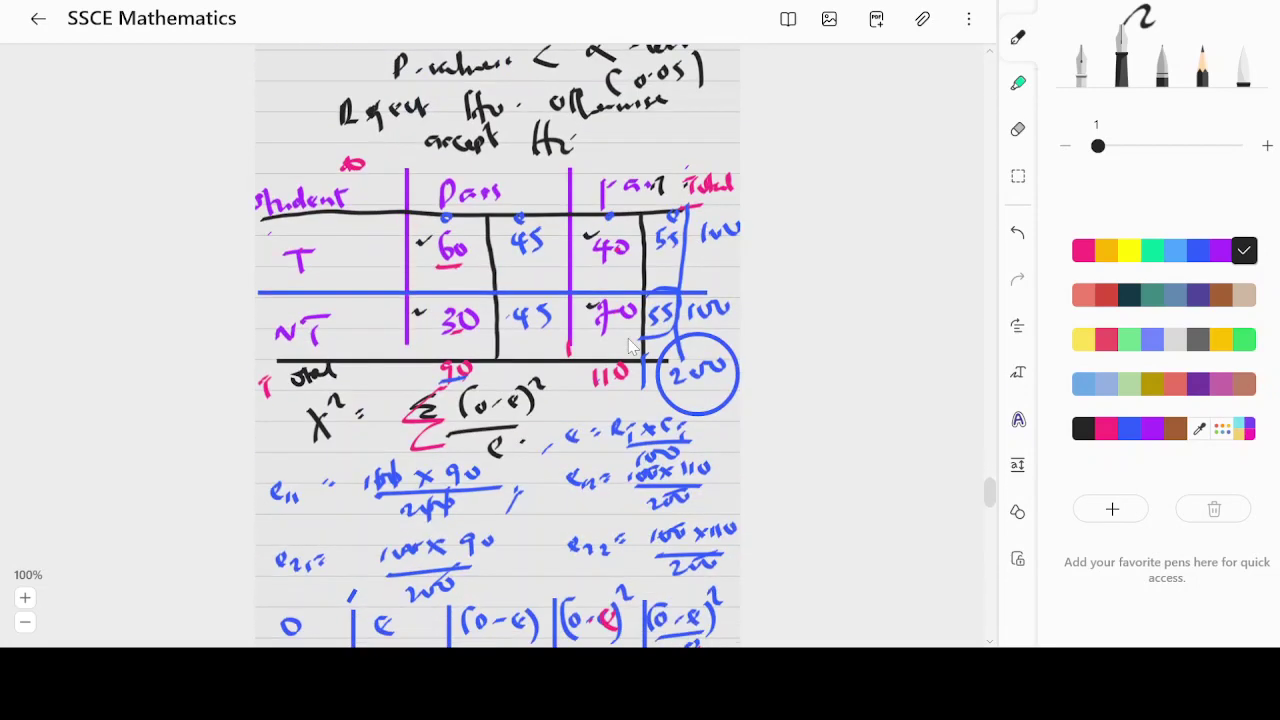
pyautogui.scroll(6, 630, 345)
pyautogui.scroll(3, 630, 345)
pyautogui.scroll(2, 628, 338)
pyautogui.scroll(5, 628, 338)
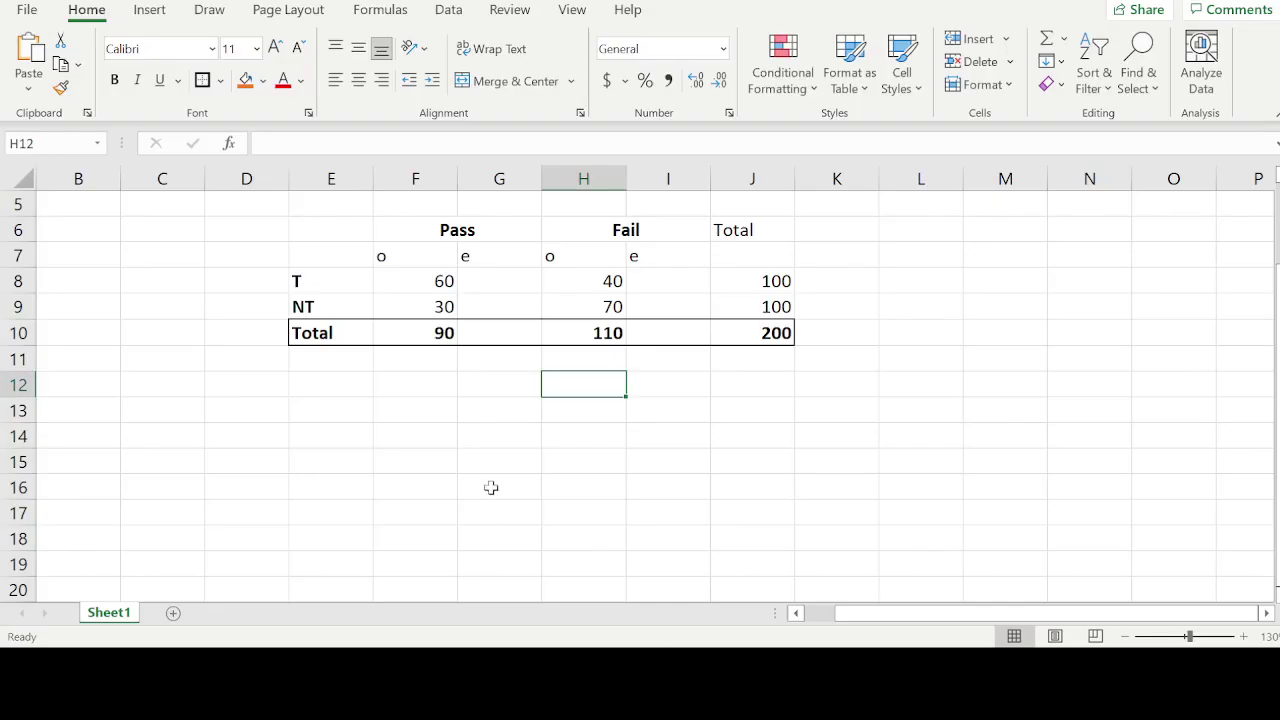
# - Compute Pass expected counts as row total × Pass total / 200, giving 45 for T and NT
pyautogui.click(479, 281)
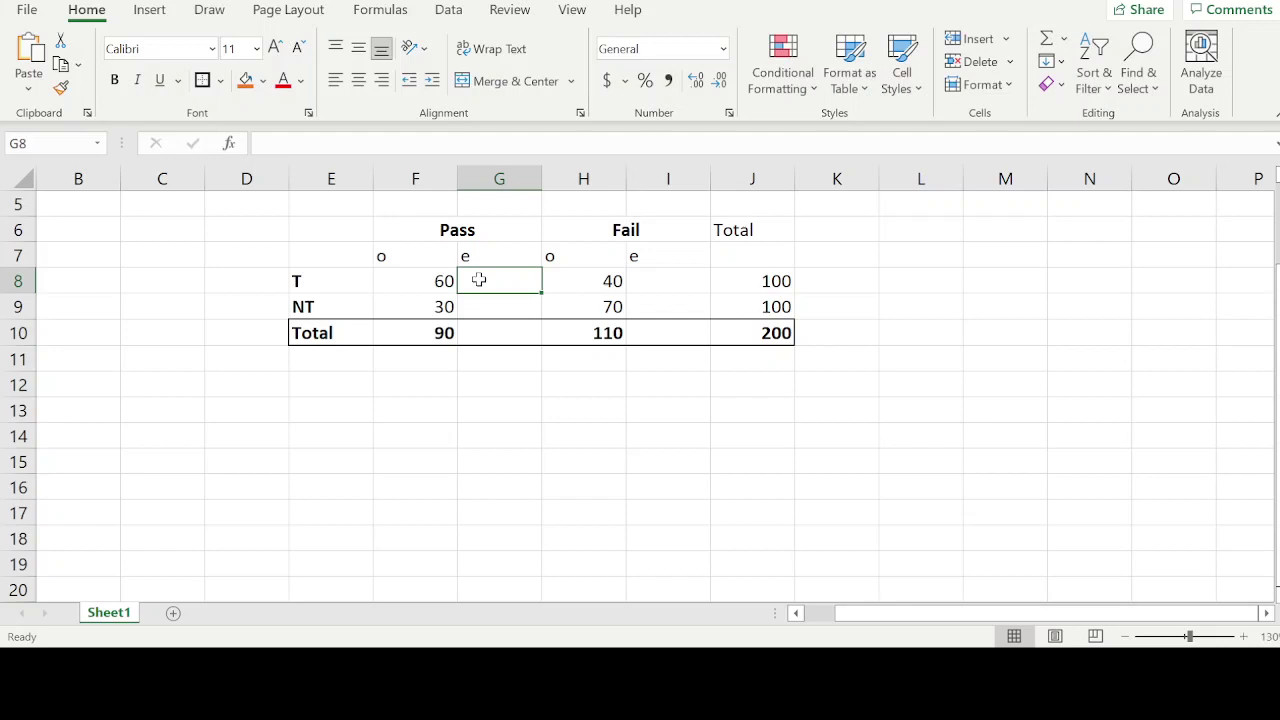
pyautogui.write('=')
pyautogui.click(781, 281)
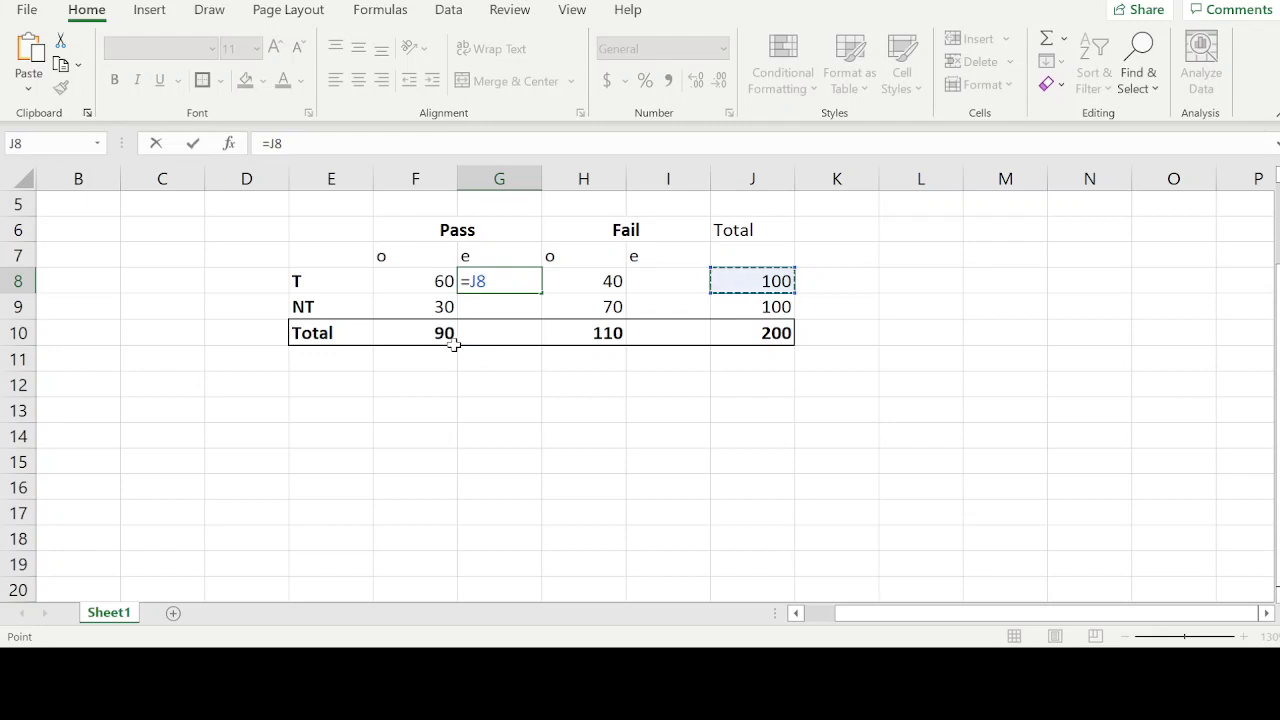
pyautogui.write('*')
pyautogui.click(438, 333)
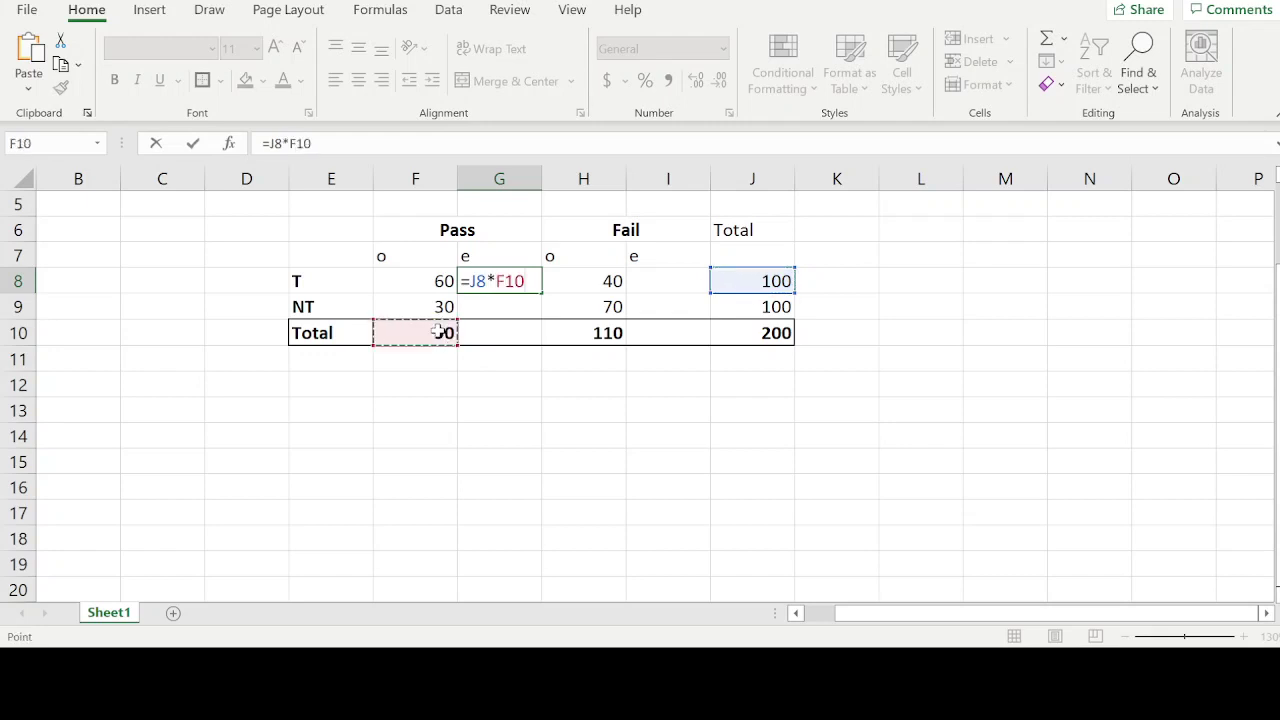
pyautogui.write('/')
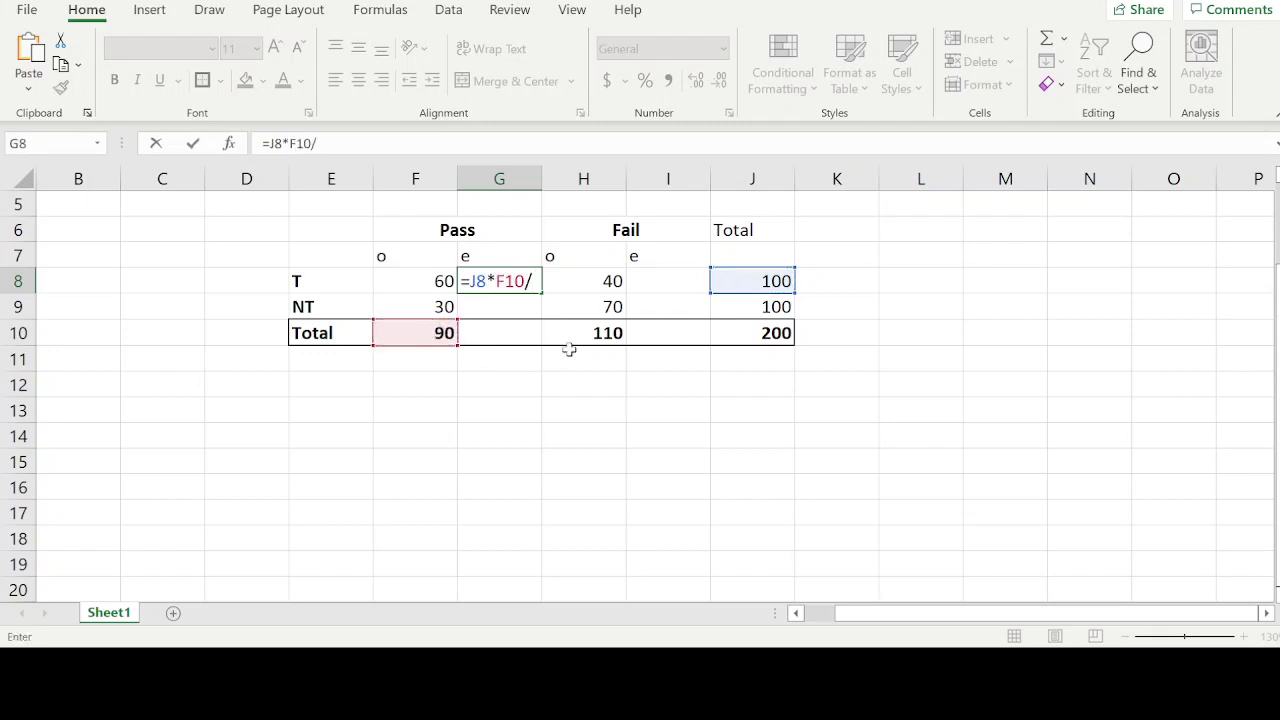
pyautogui.click(760, 333)
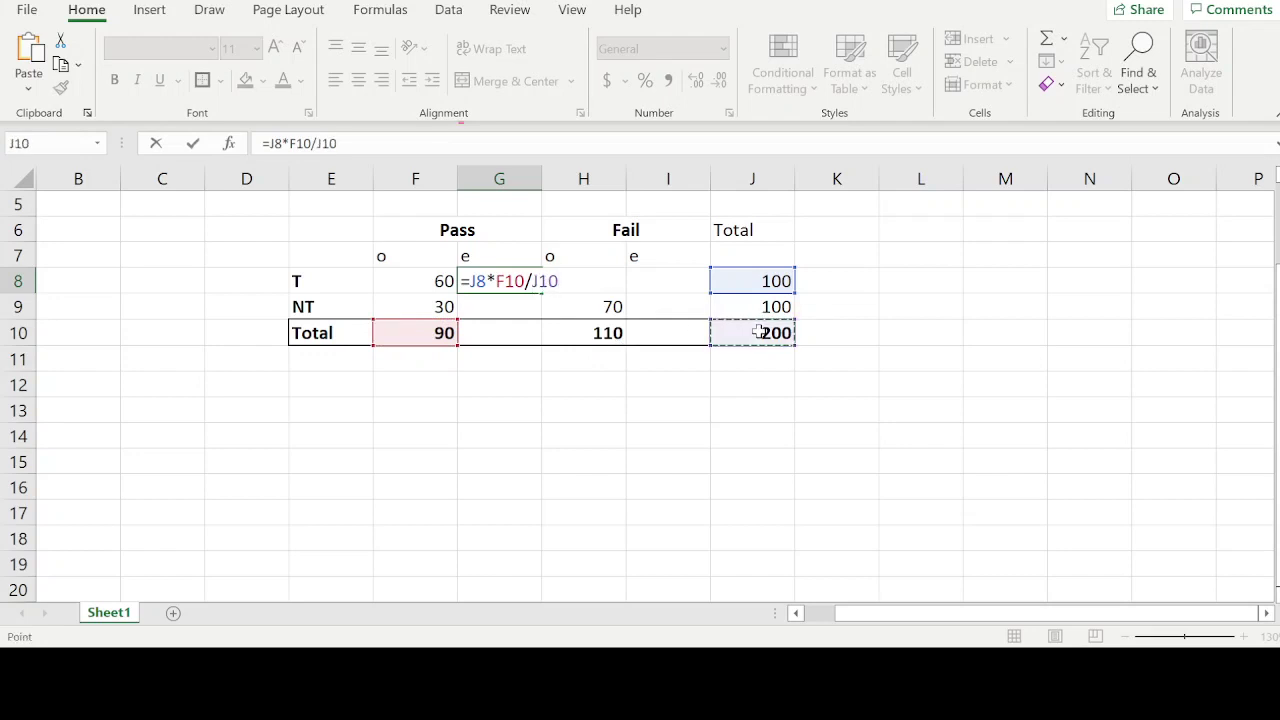
pyautogui.press('Return')
pyautogui.write('=')
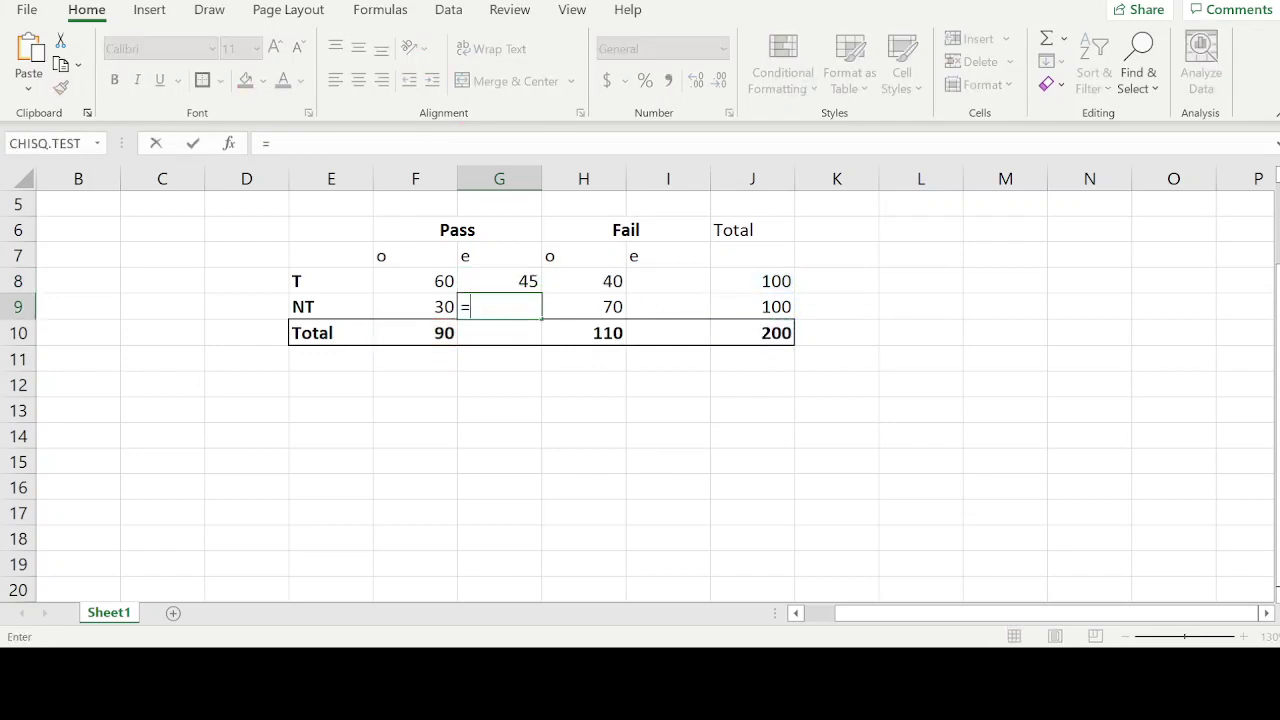
pyautogui.click(781, 306)
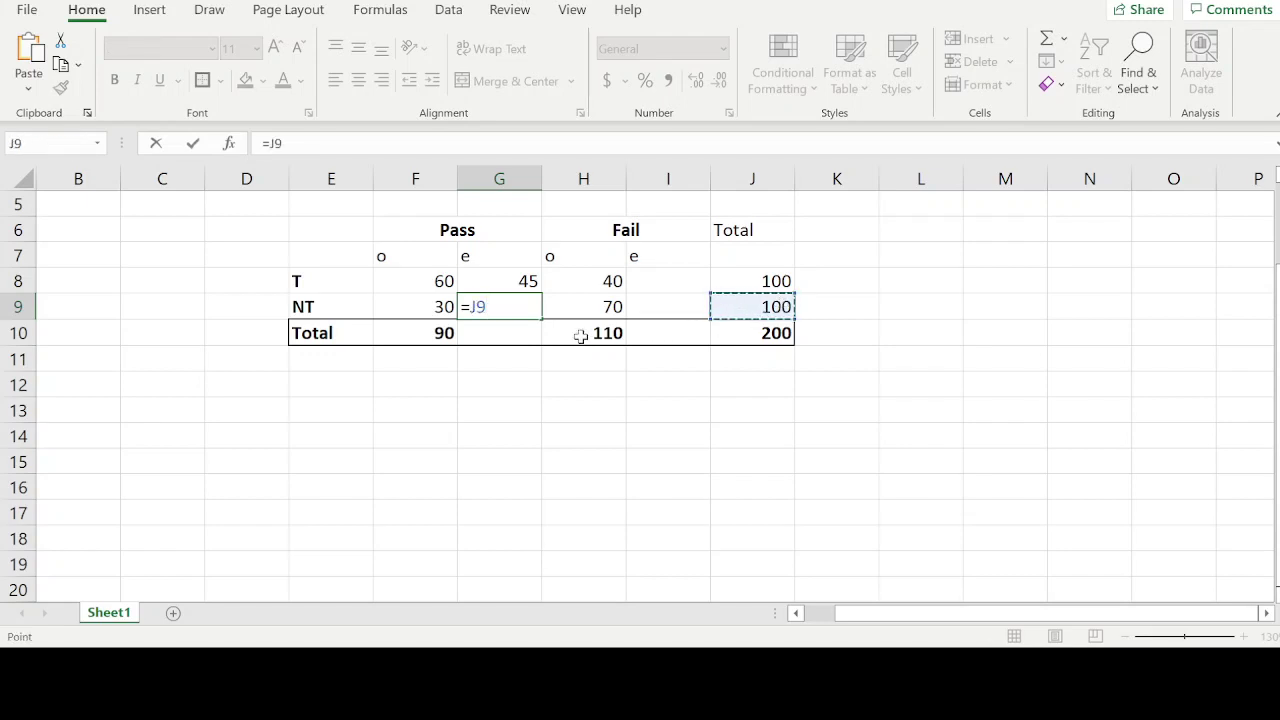
pyautogui.write('*')
pyautogui.click(436, 335)
pyautogui.write('/')
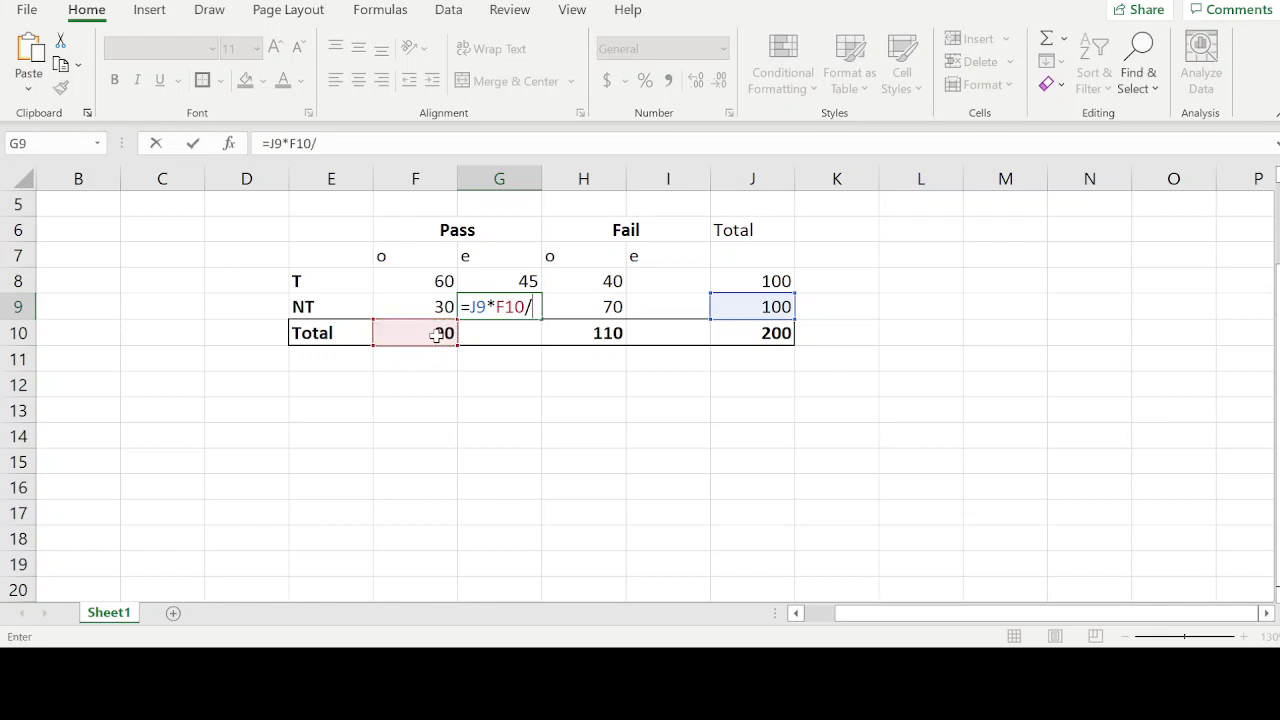
pyautogui.click(781, 334)
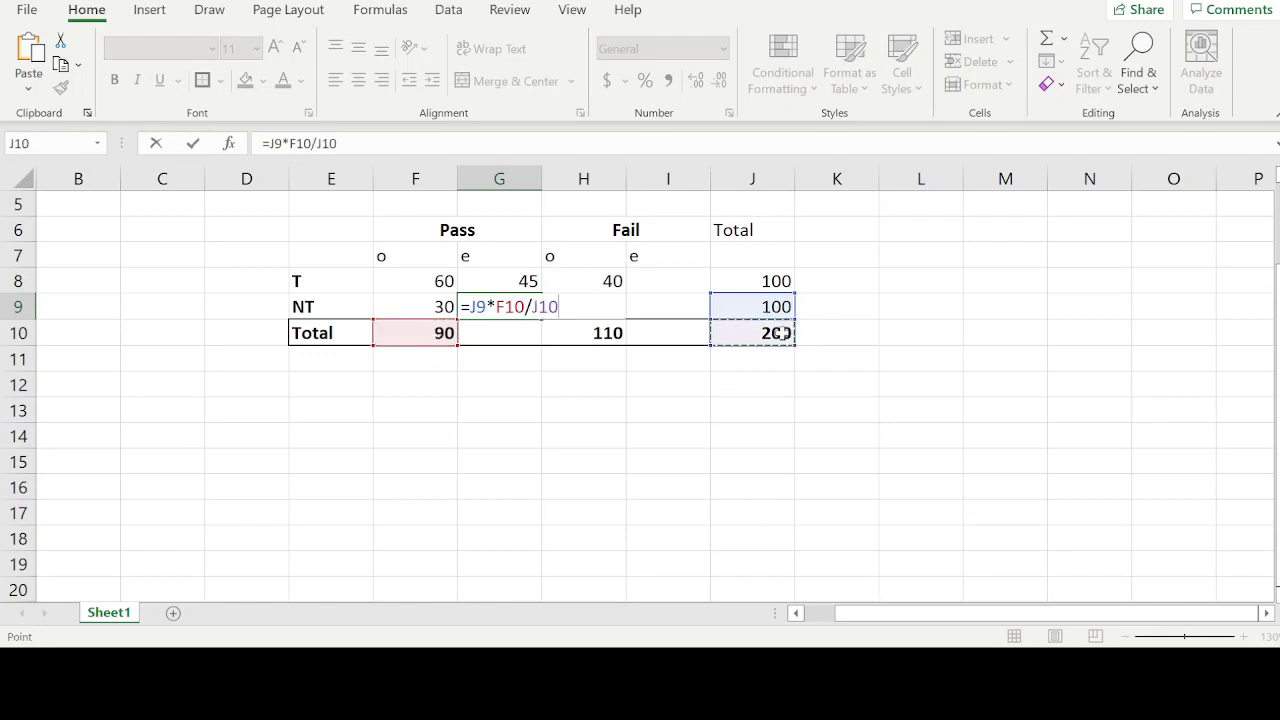
pyautogui.press('Return')
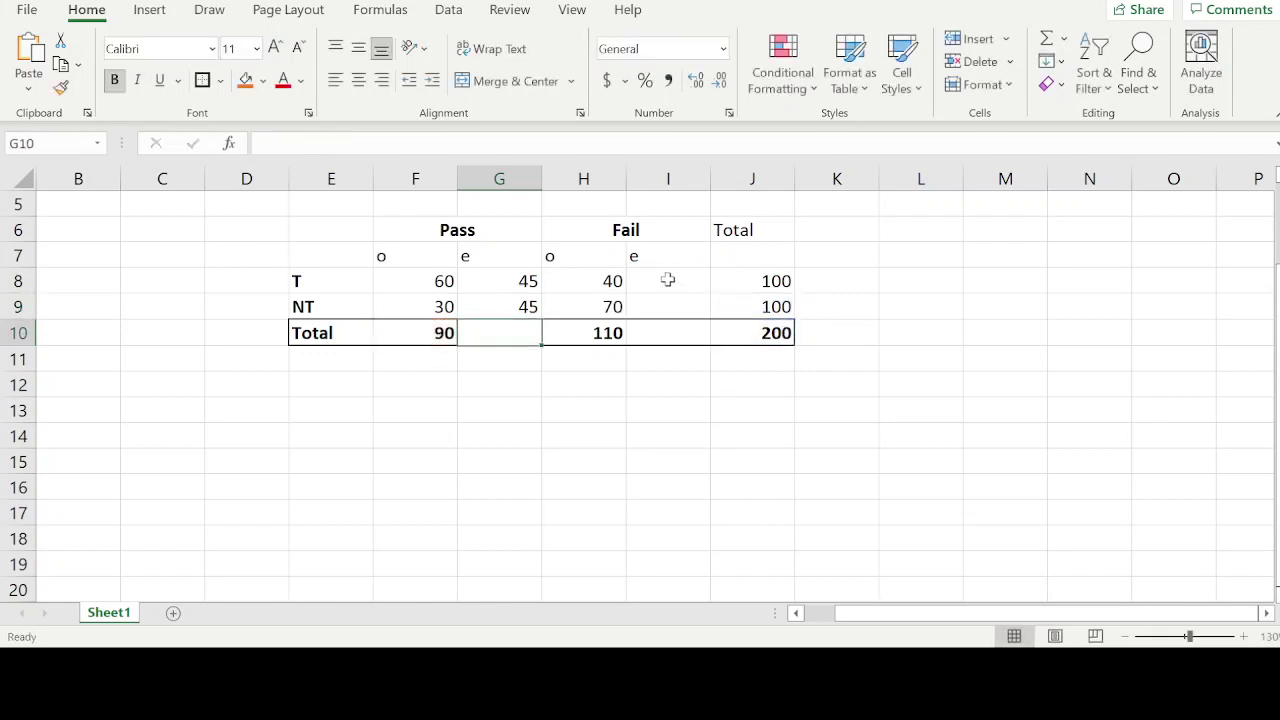
# - Compute Fail expected counts as row total × Fail total / 200, giving 55 for T and NT
pyautogui.click(668, 280)
pyautogui.write('=')
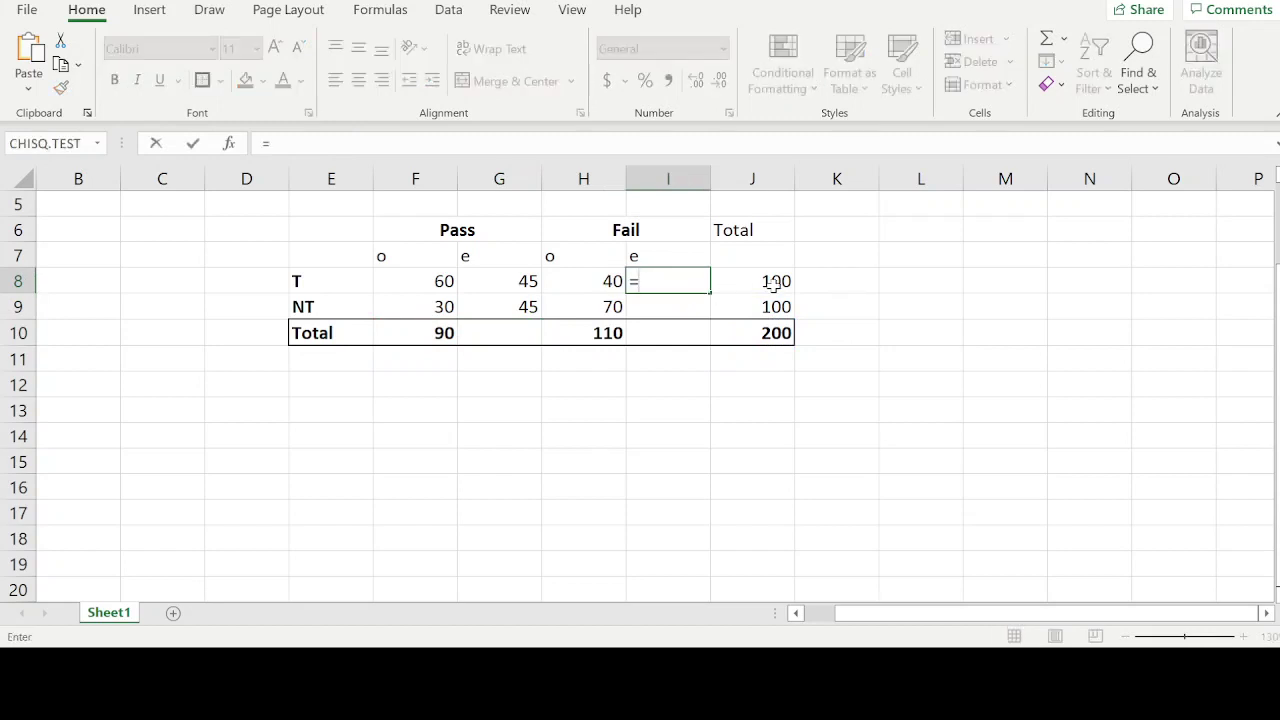
pyautogui.click(775, 284)
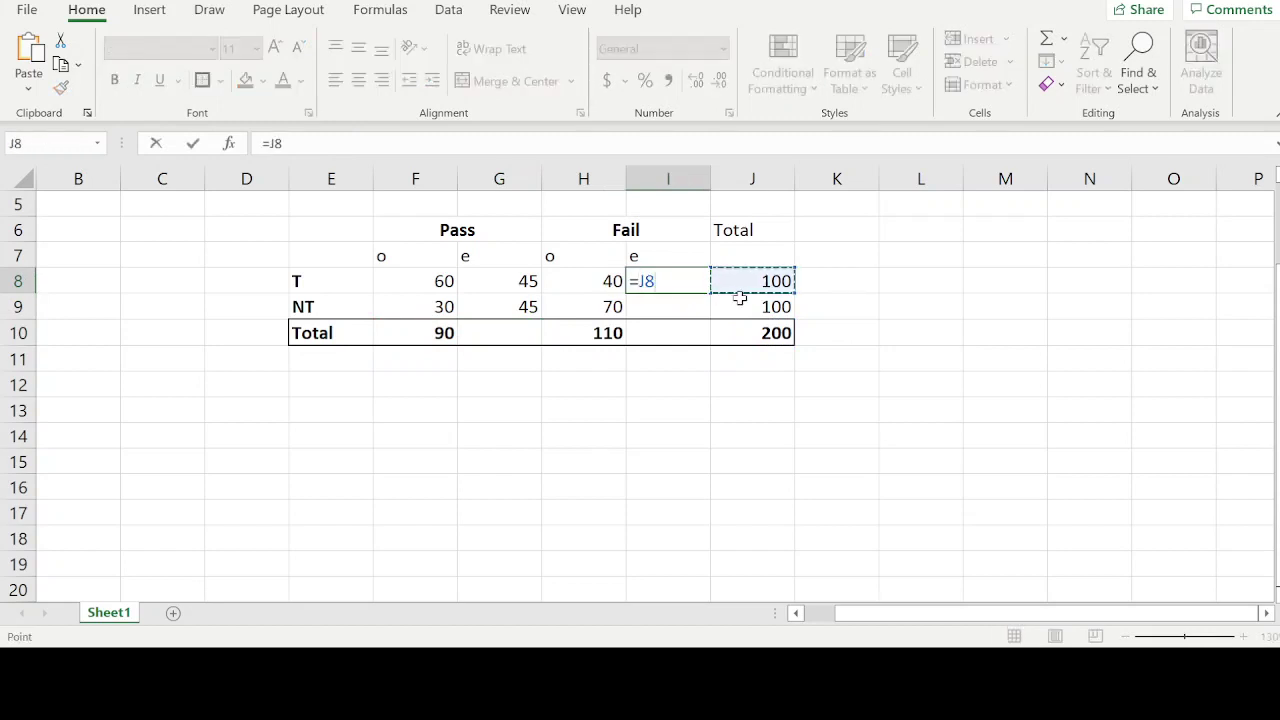
pyautogui.write('*')
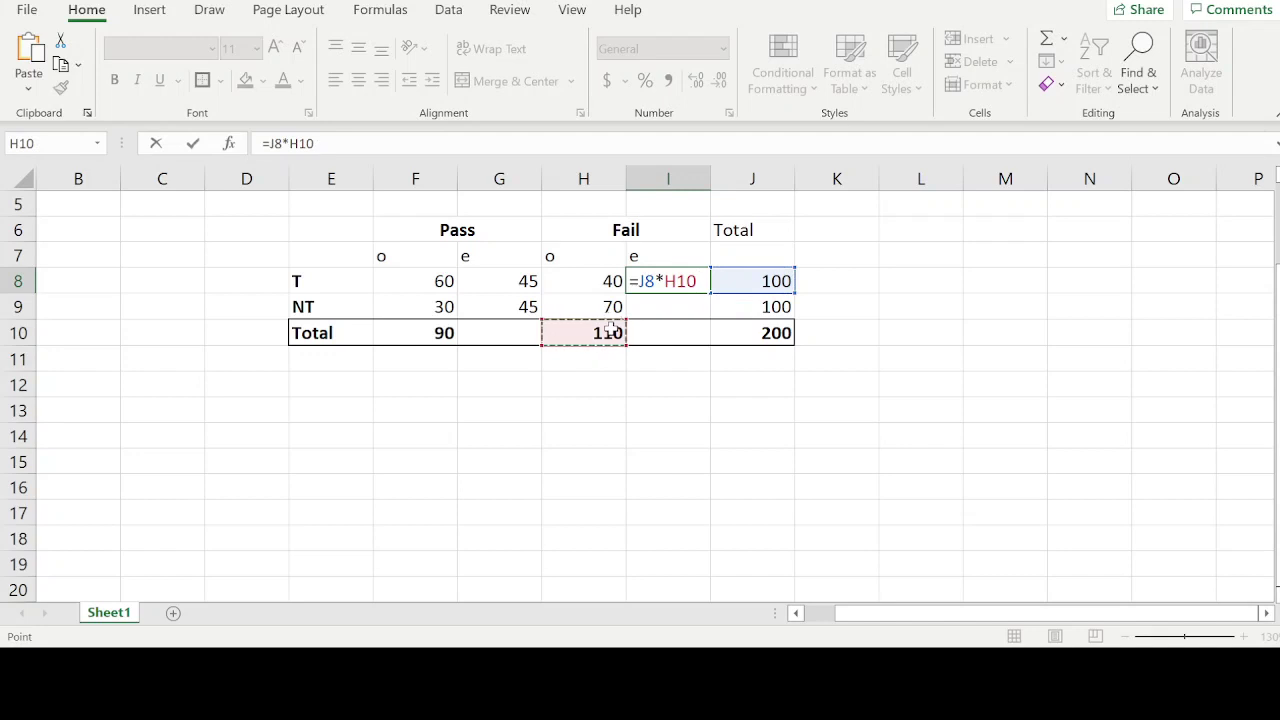
pyautogui.write('/')
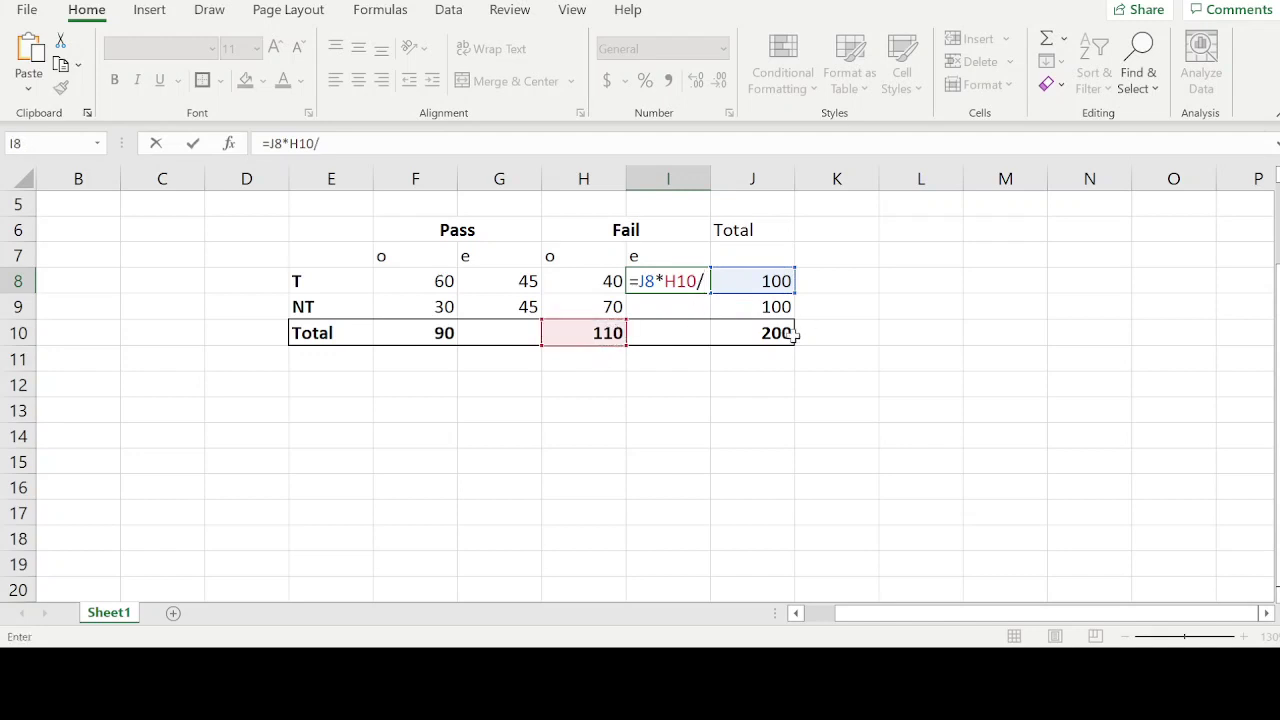
pyautogui.click(783, 337)
pyautogui.press('Return')
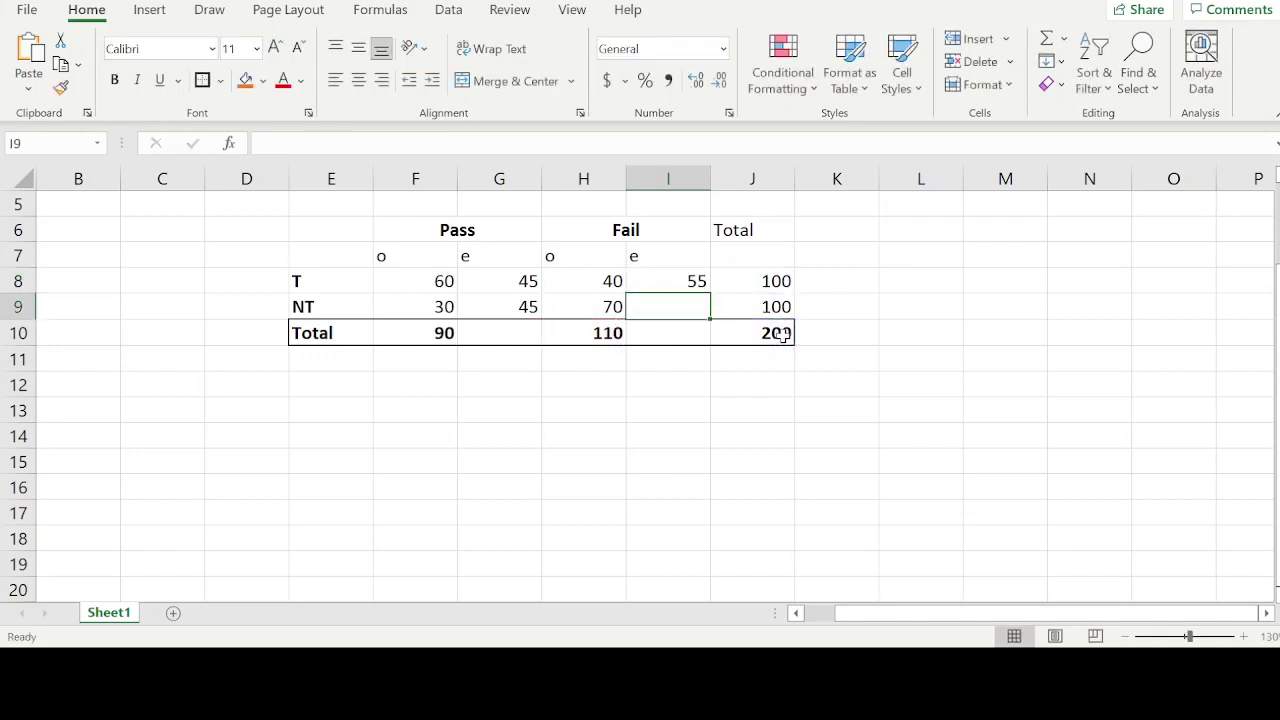
pyautogui.write('=')
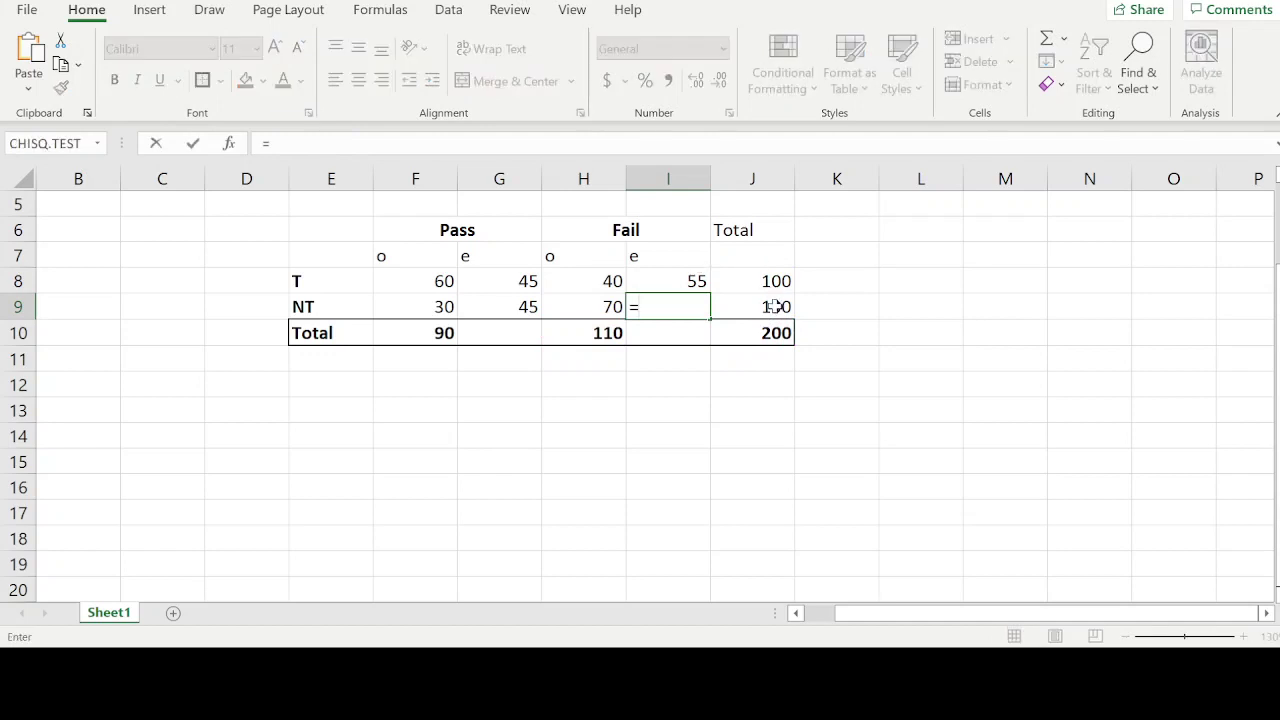
pyautogui.click(776, 307)
pyautogui.write('*')
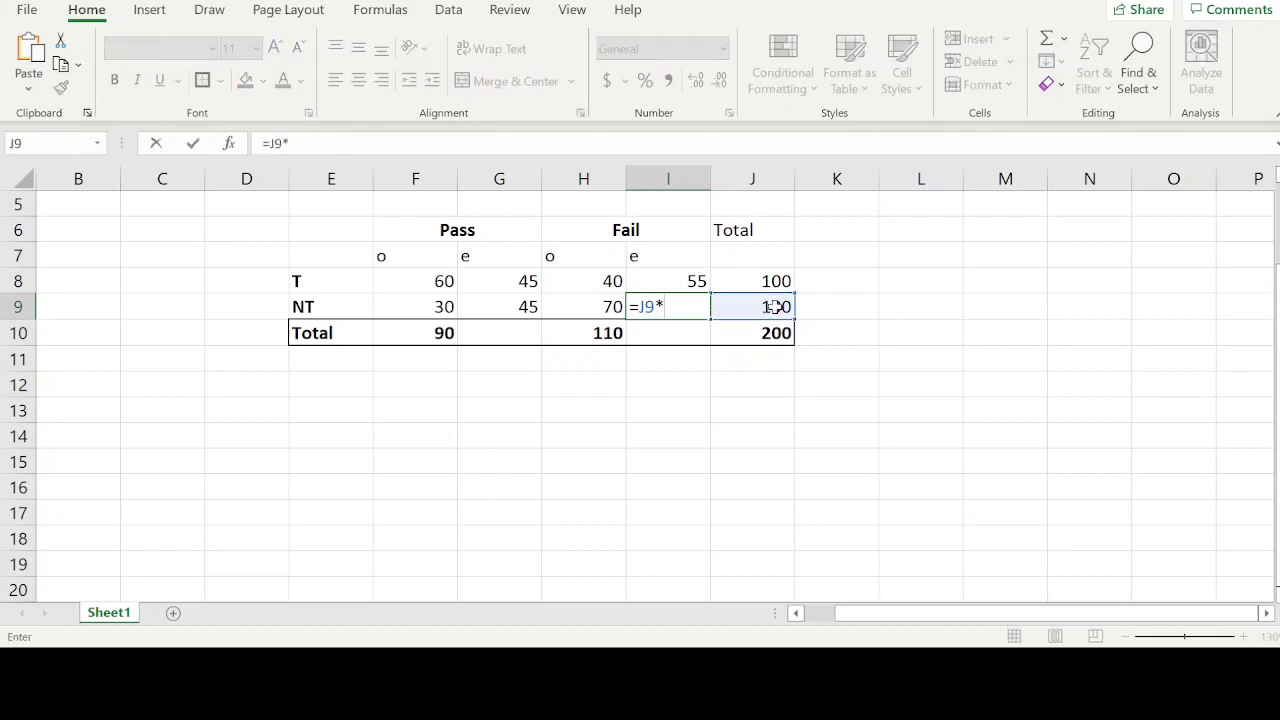
pyautogui.click(600, 333)
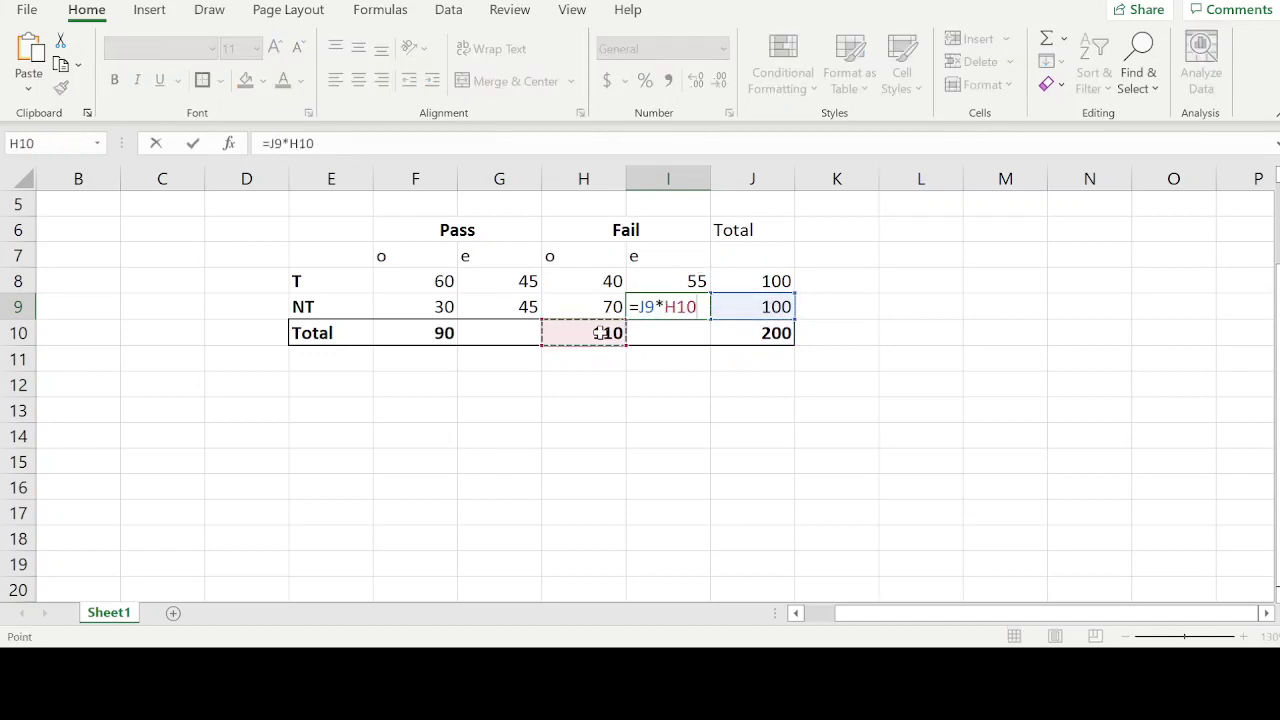
pyautogui.write('/')
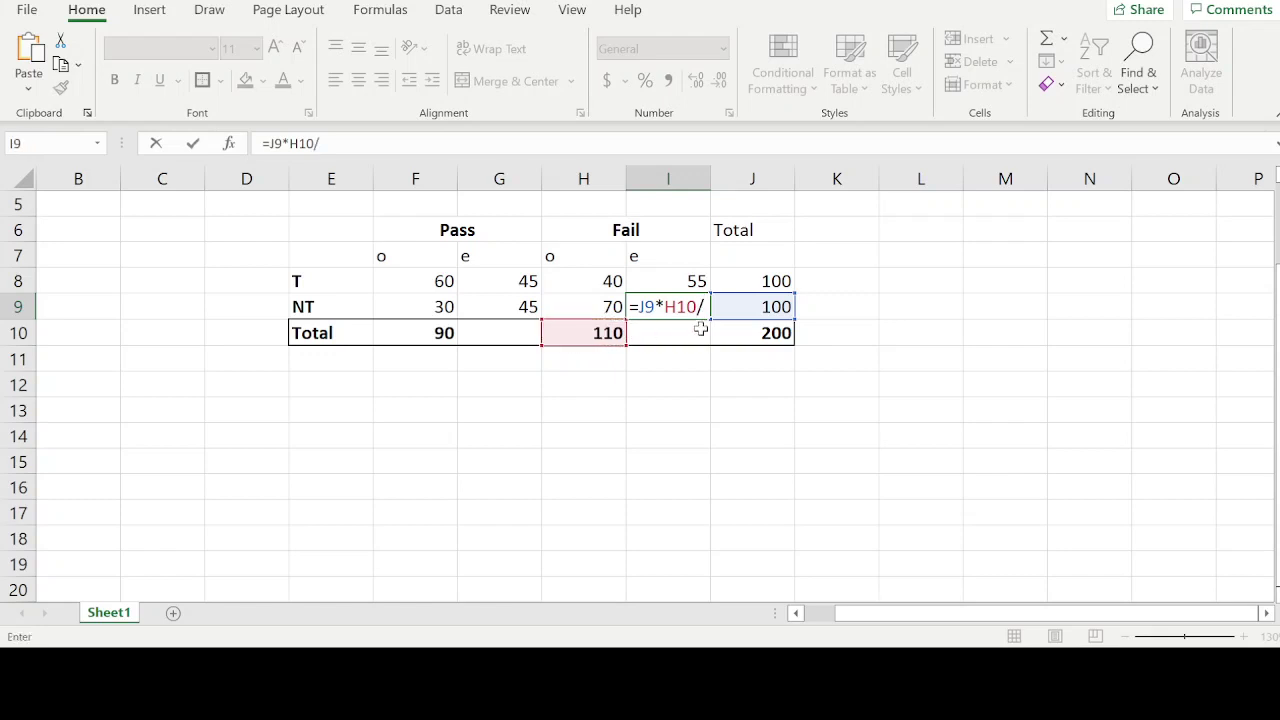
pyautogui.click(758, 332)
pyautogui.press('Return')
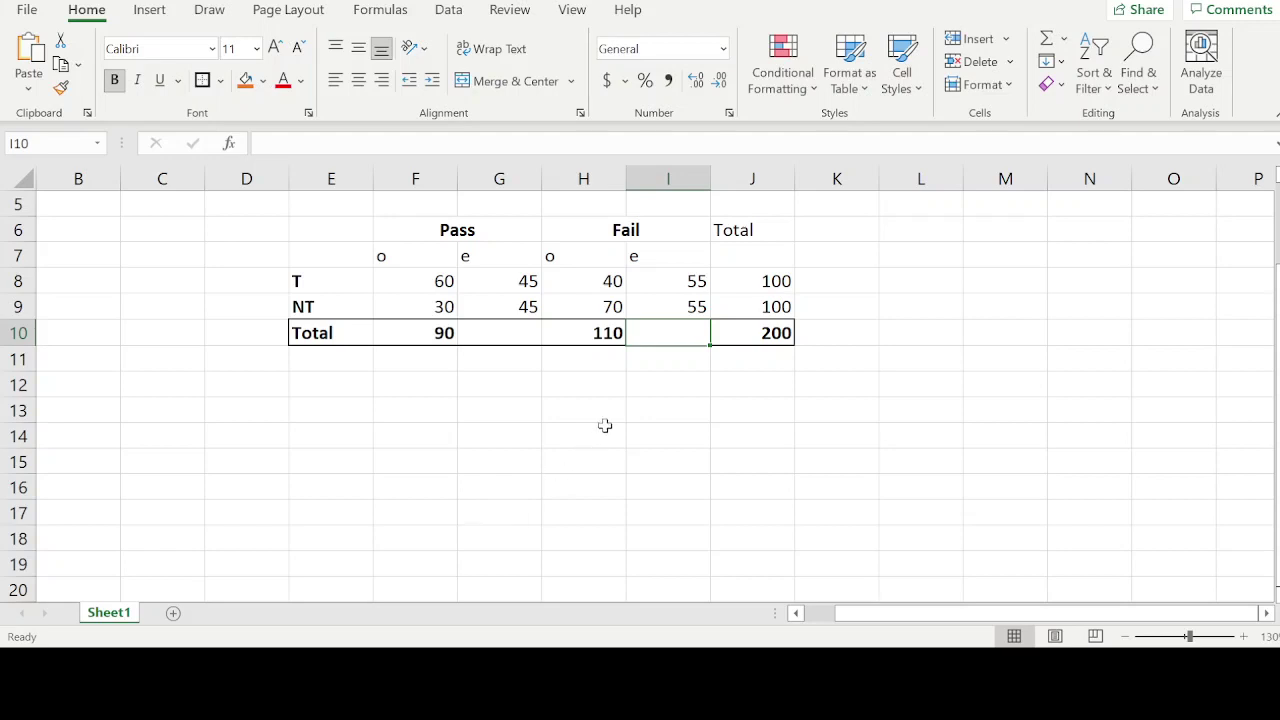
# - Type the headings o, e, o-e, (o-e)^2 and (o-e)^/e across E12:I12
pyautogui.click(317, 391)
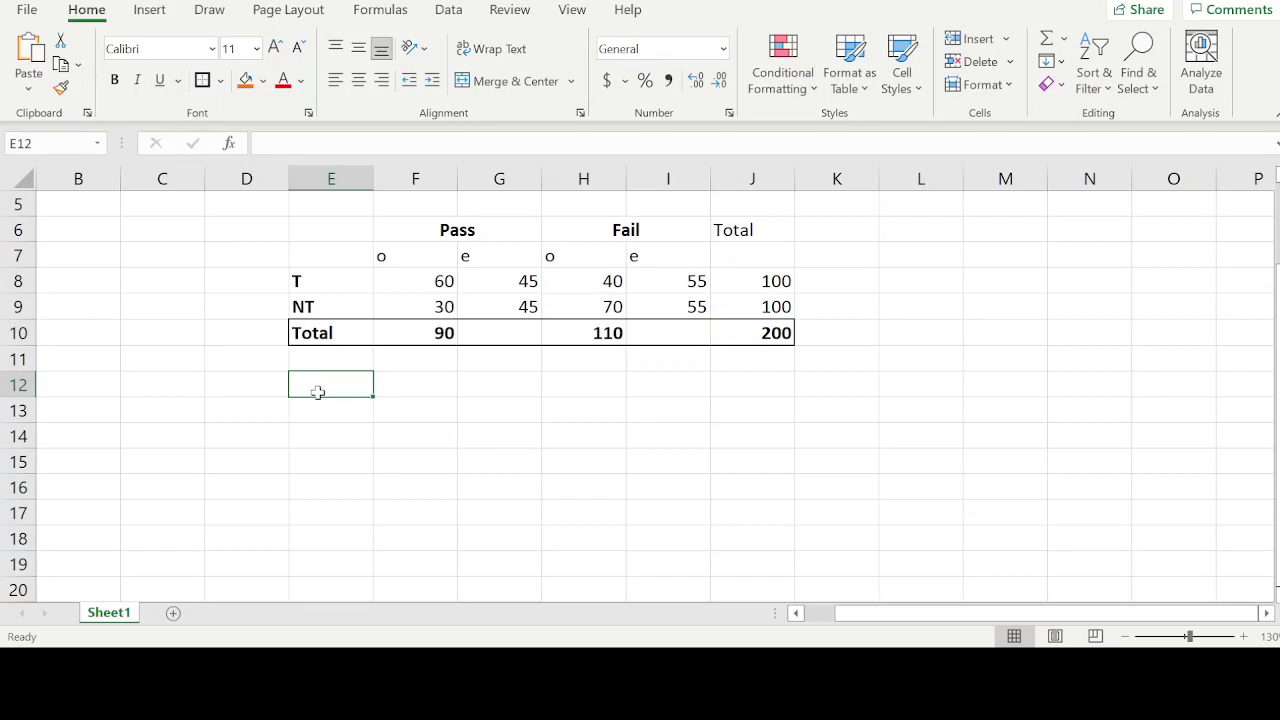
pyautogui.write('o')
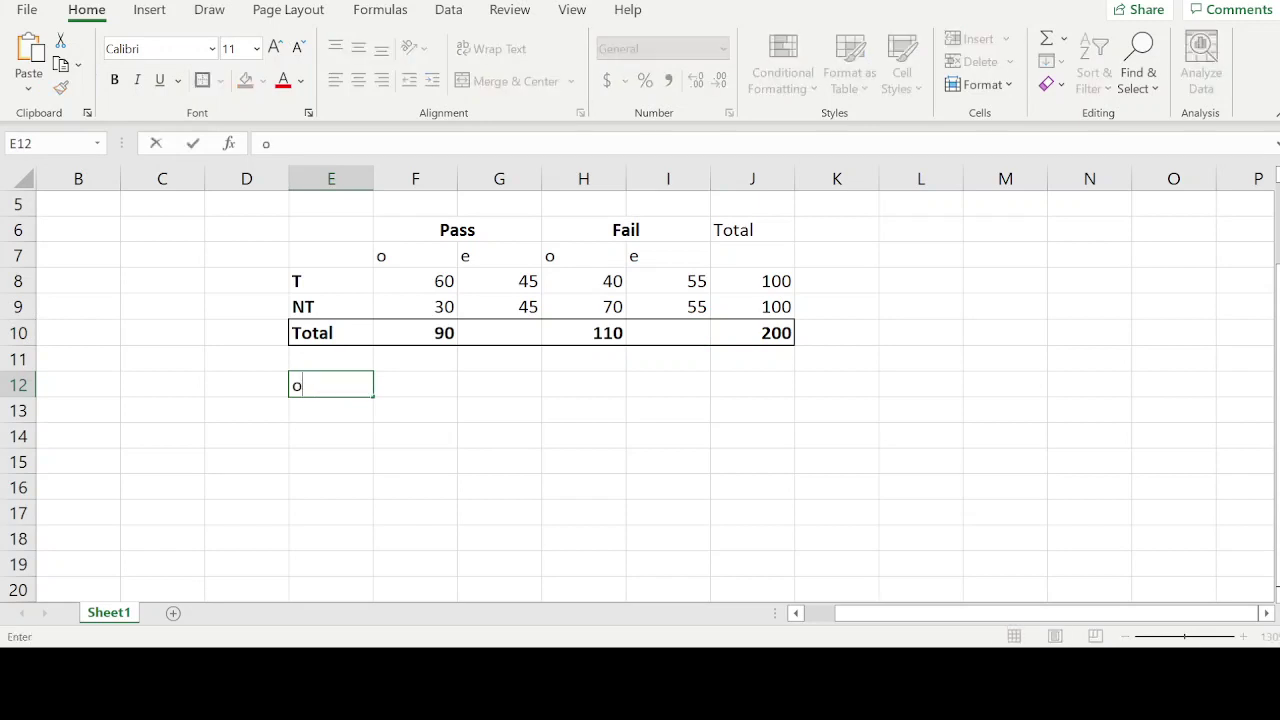
pyautogui.press('Tab')
pyautogui.write('e')
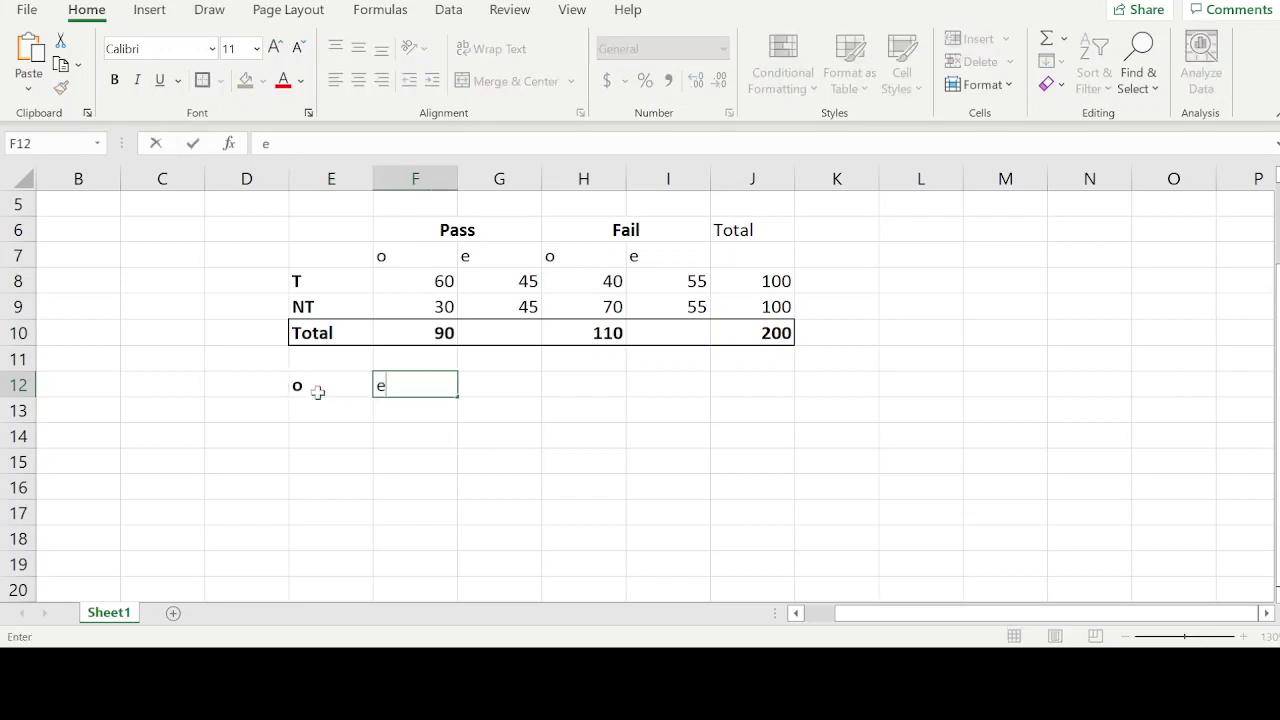
pyautogui.press('Tab')
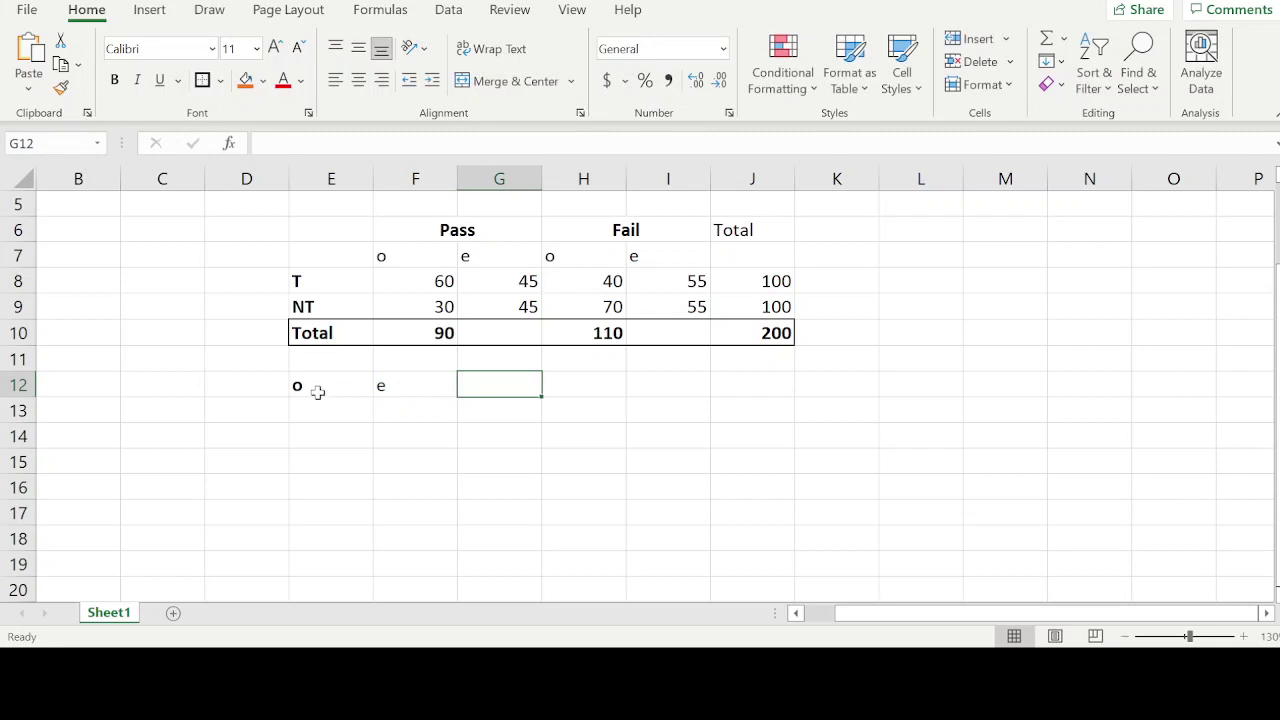
pyautogui.write('o-e')
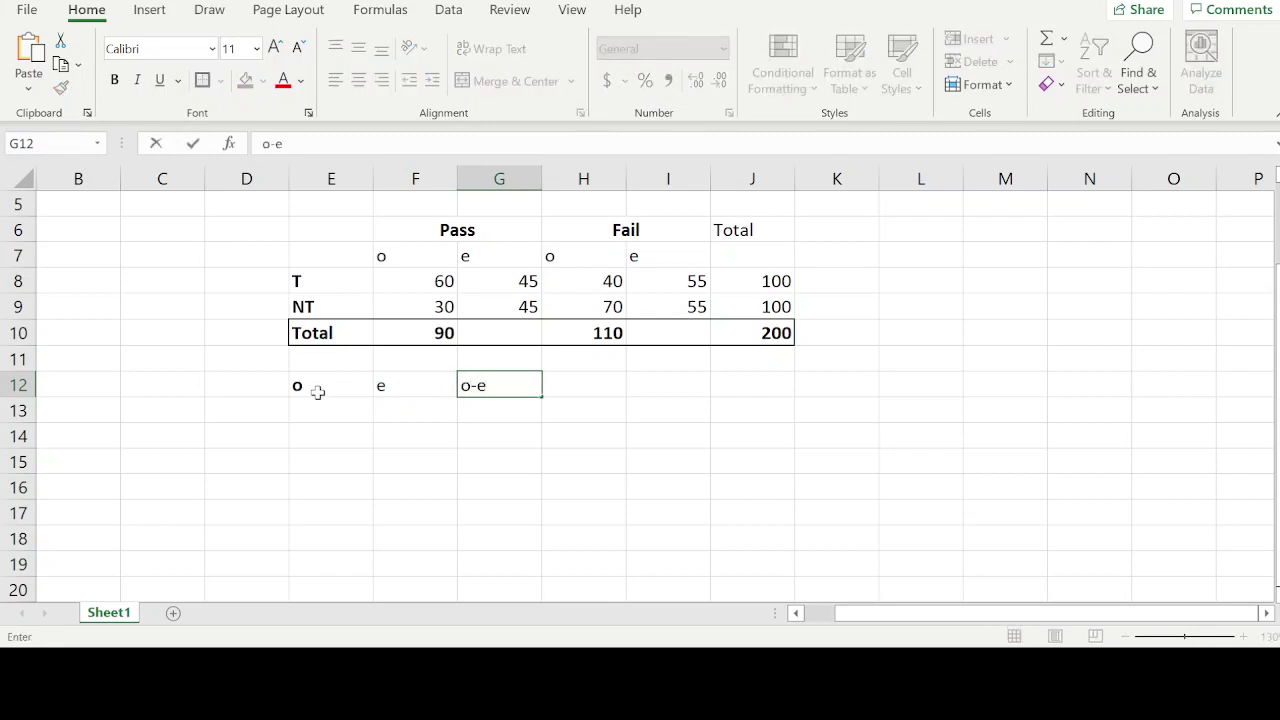
pyautogui.press('Tab')
pyautogui.write('(o')
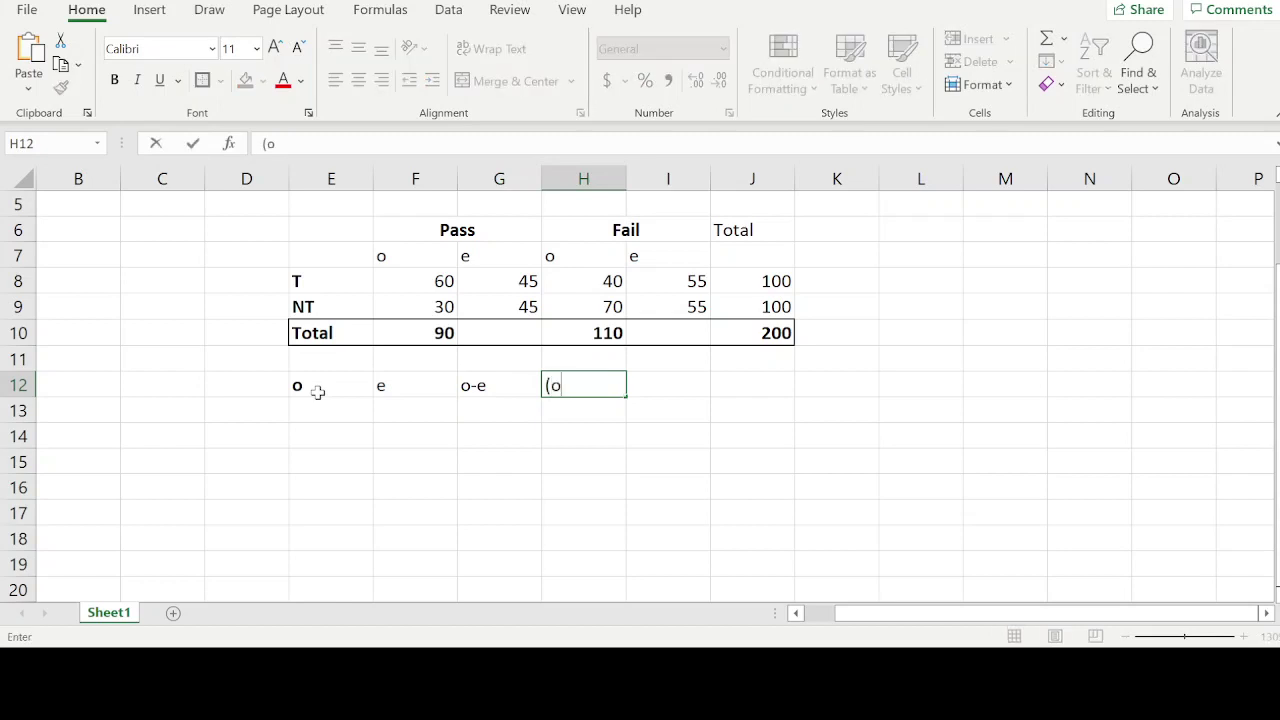
pyautogui.write('-e)')
pyautogui.write('^2')
pyautogui.press('Tab')
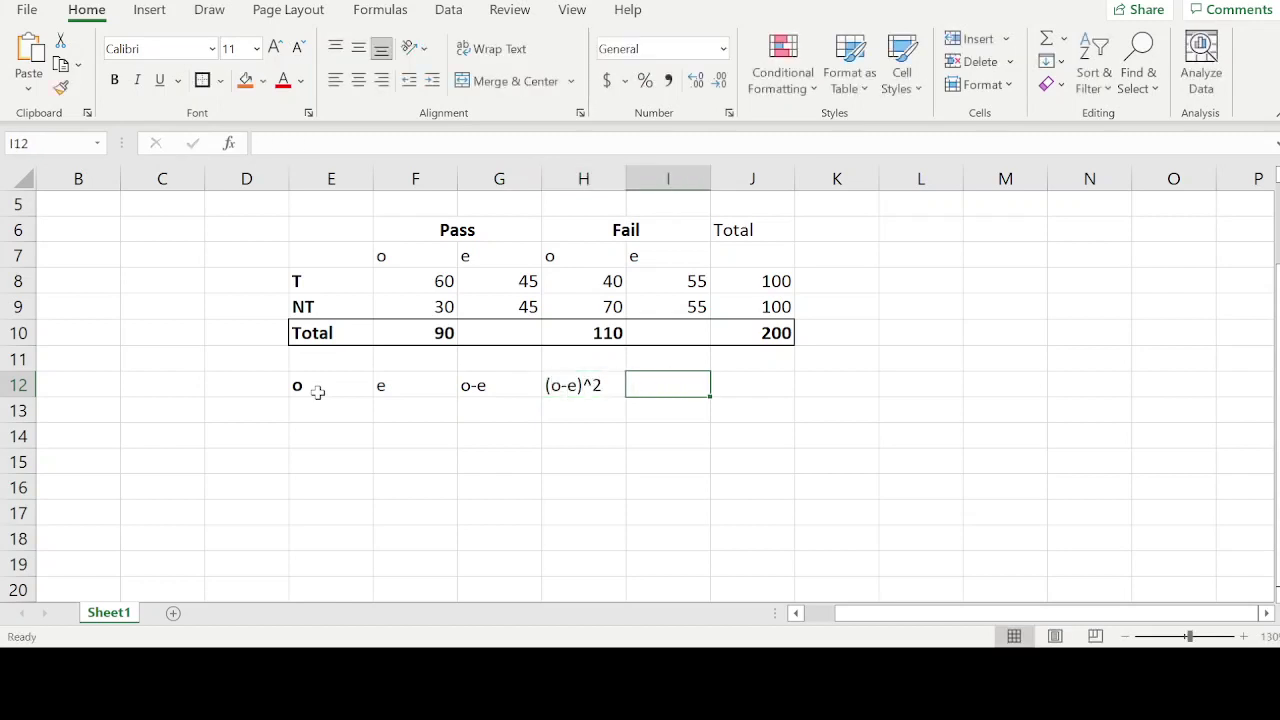
pyautogui.write('(')
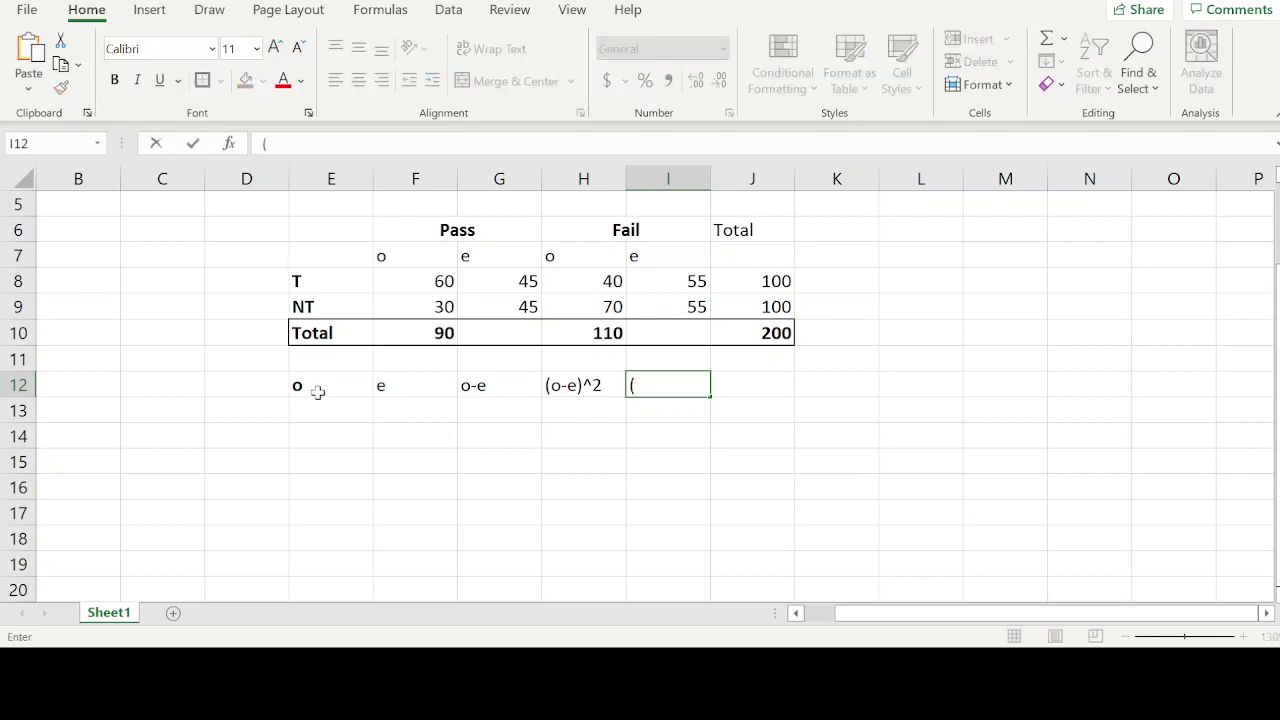
pyautogui.write('o-e)^')
pyautogui.write('/')
pyautogui.press('BackSpace')
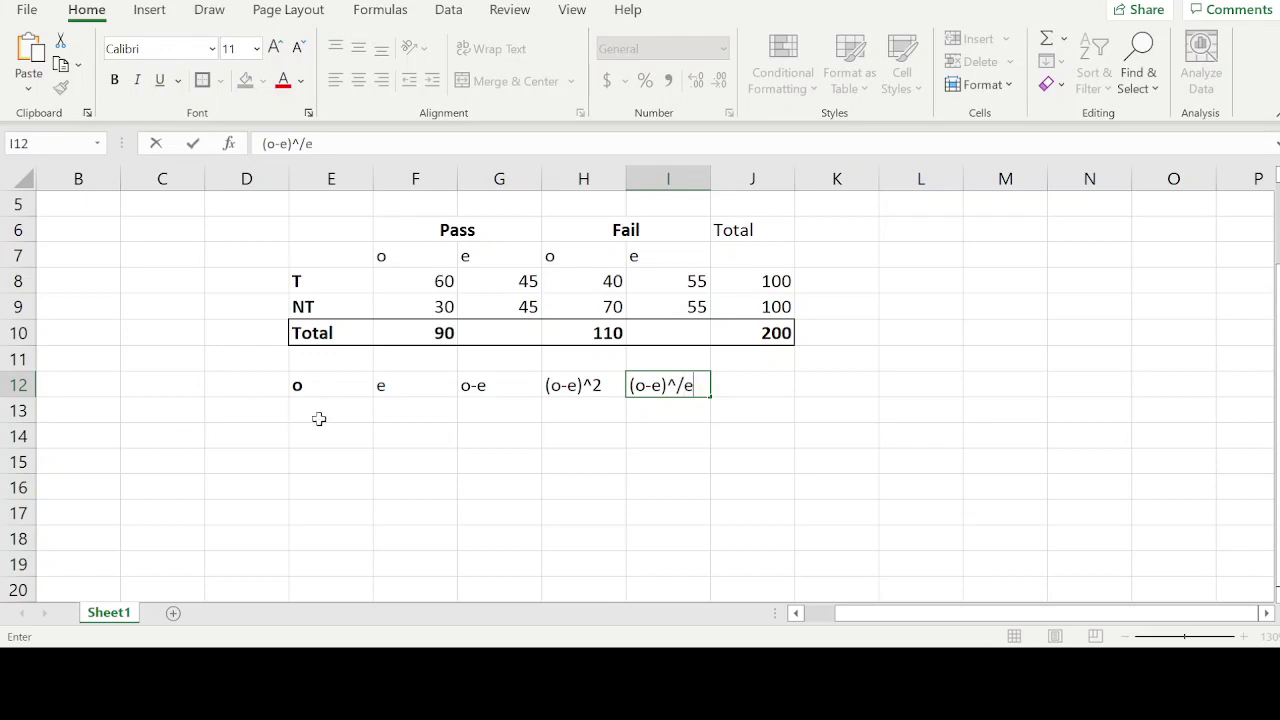
# - Paste the Pass observed and expected counts (60/45, 30/45) as values at E13
pyautogui.click(323, 415)
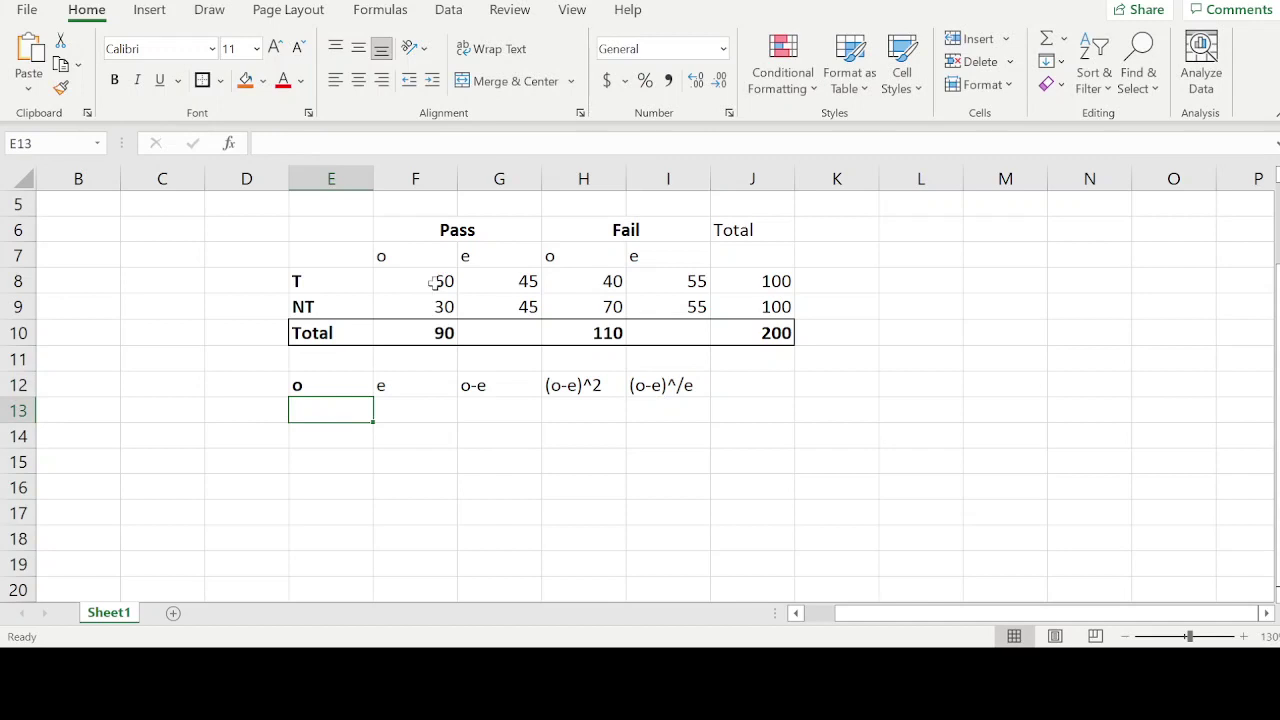
pyautogui.moveTo(434, 283); pyautogui.dragTo(443, 306)
pyautogui.hotkey('ctrl', 'c')
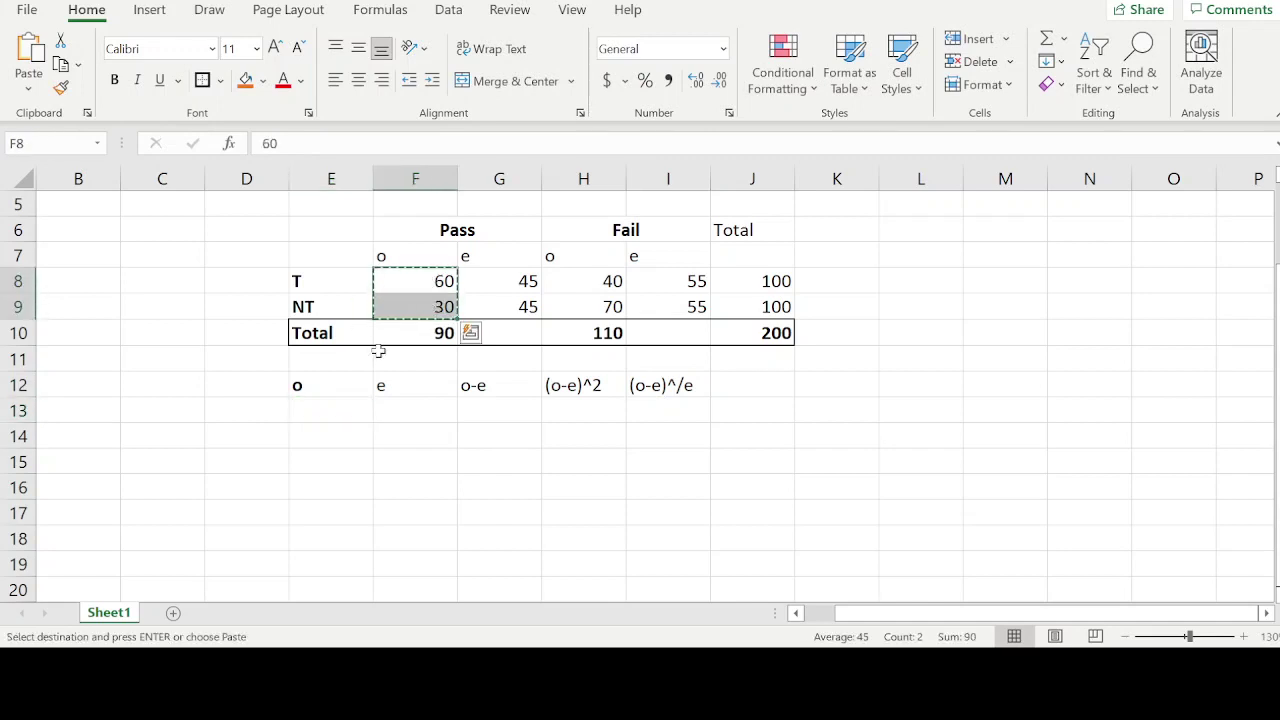
pyautogui.click(422, 282)
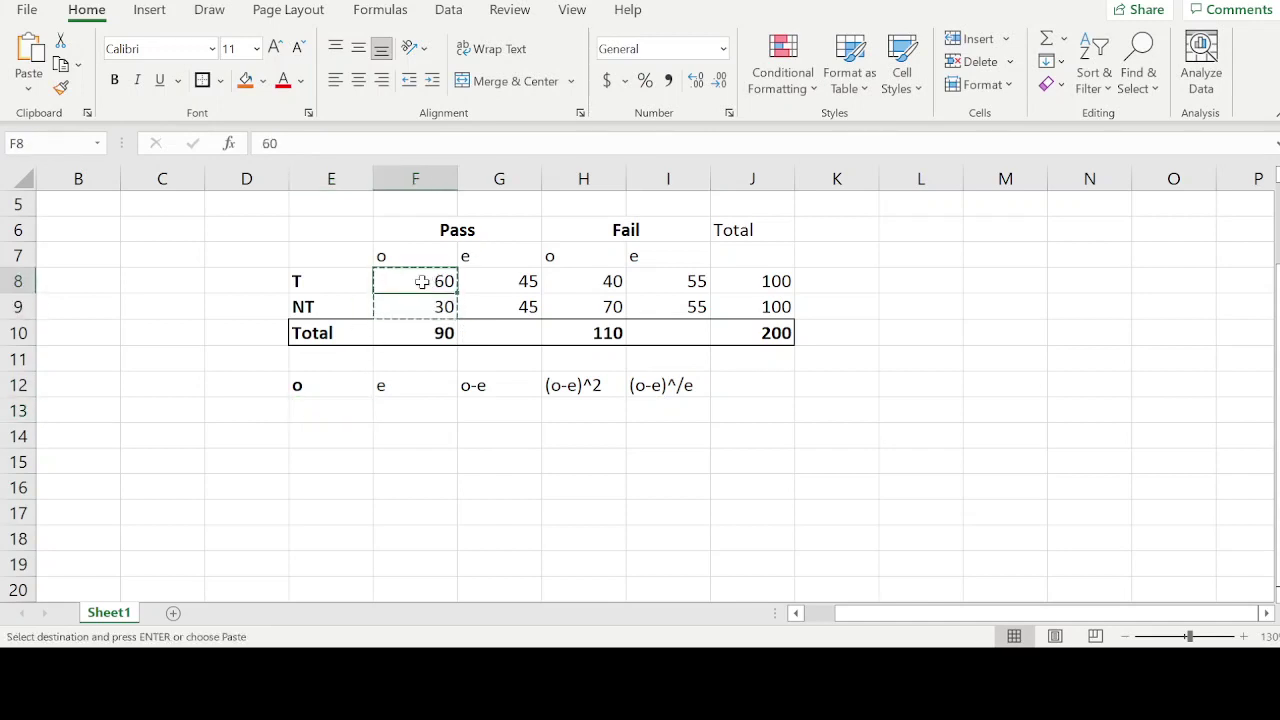
pyautogui.moveTo(434, 285); pyautogui.dragTo(486, 308)
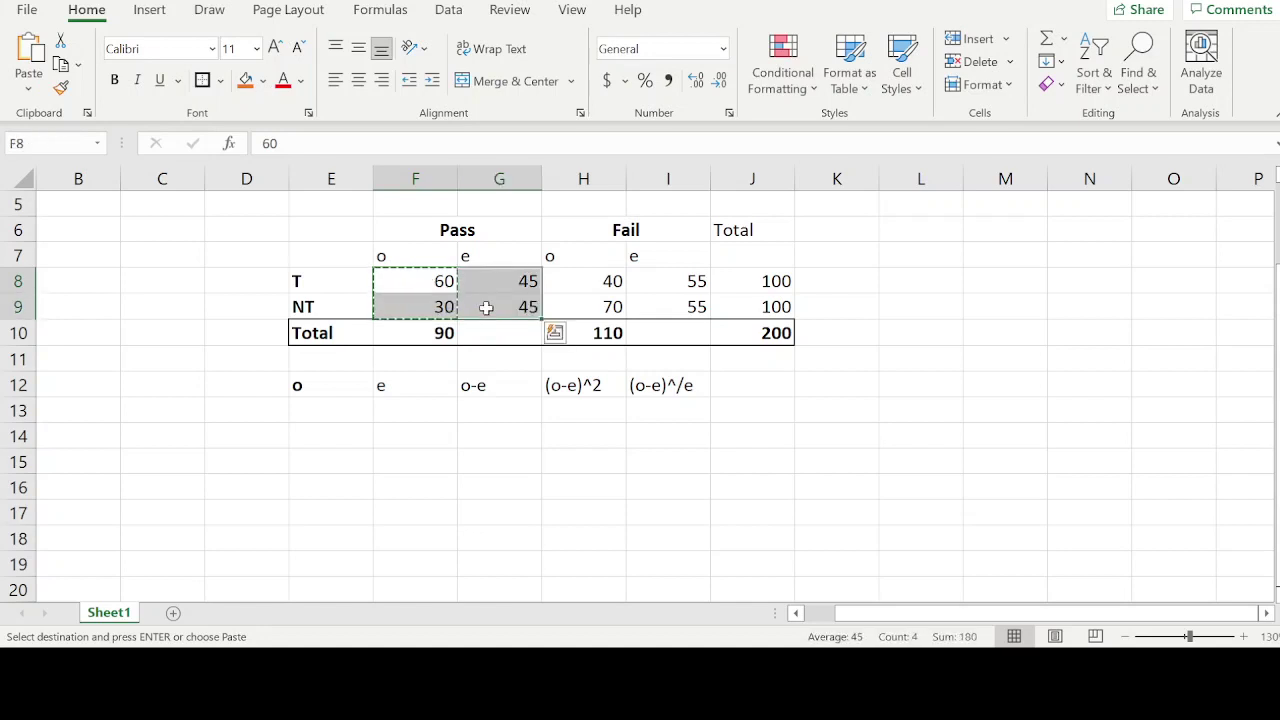
pyautogui.click(346, 408)
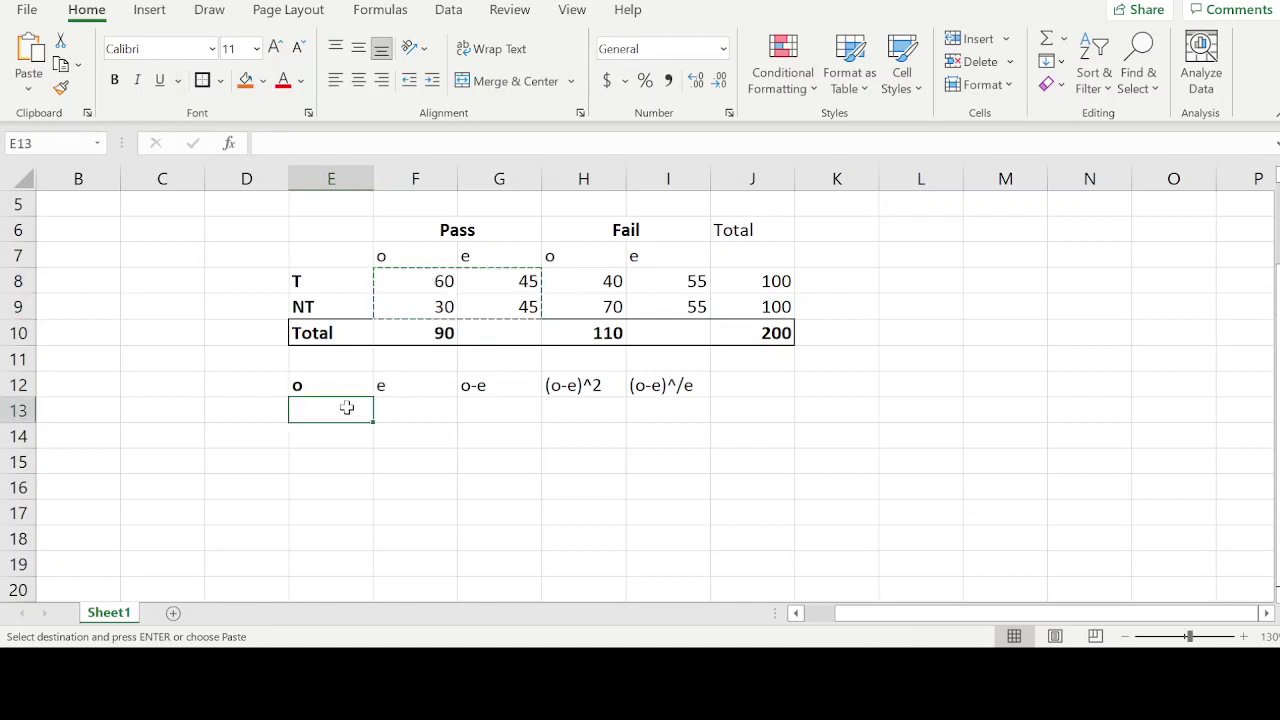
pyautogui.rightClick(346, 408)
pyautogui.click(432, 204)
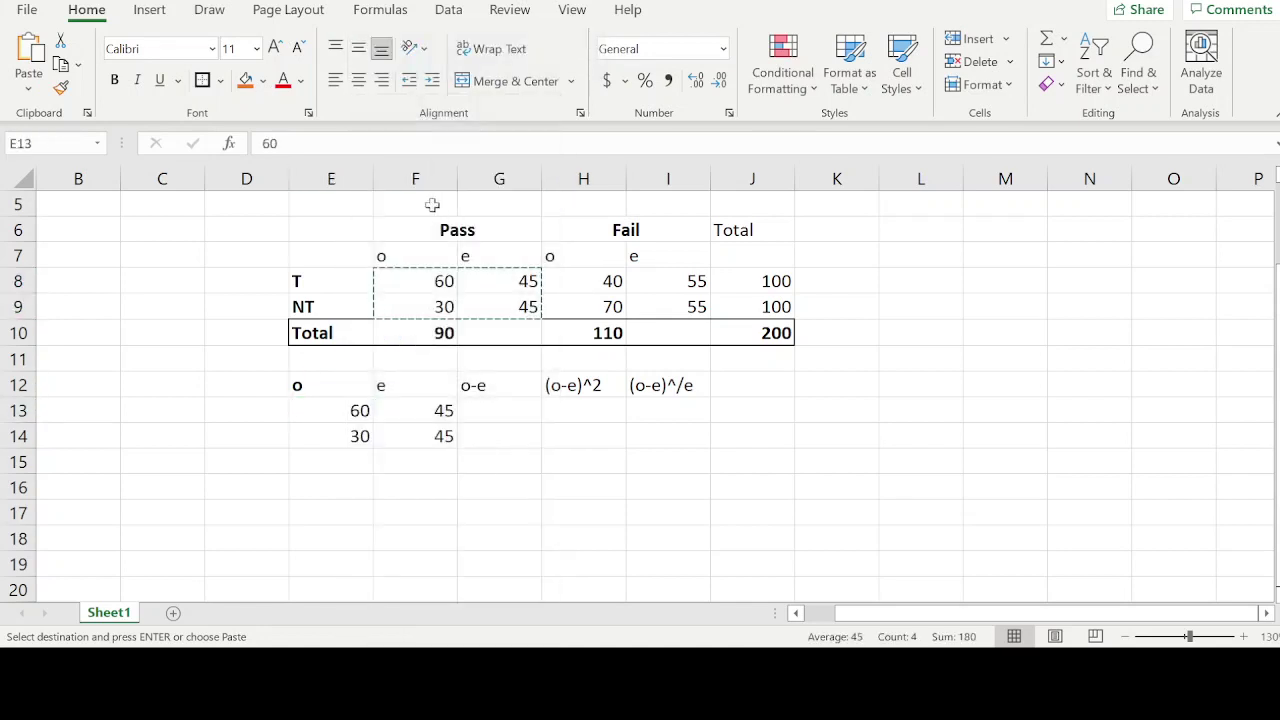
# - Paste the Fail observed and expected counts (40/55, 70/55) as values at E15
pyautogui.rightClick(616, 280)
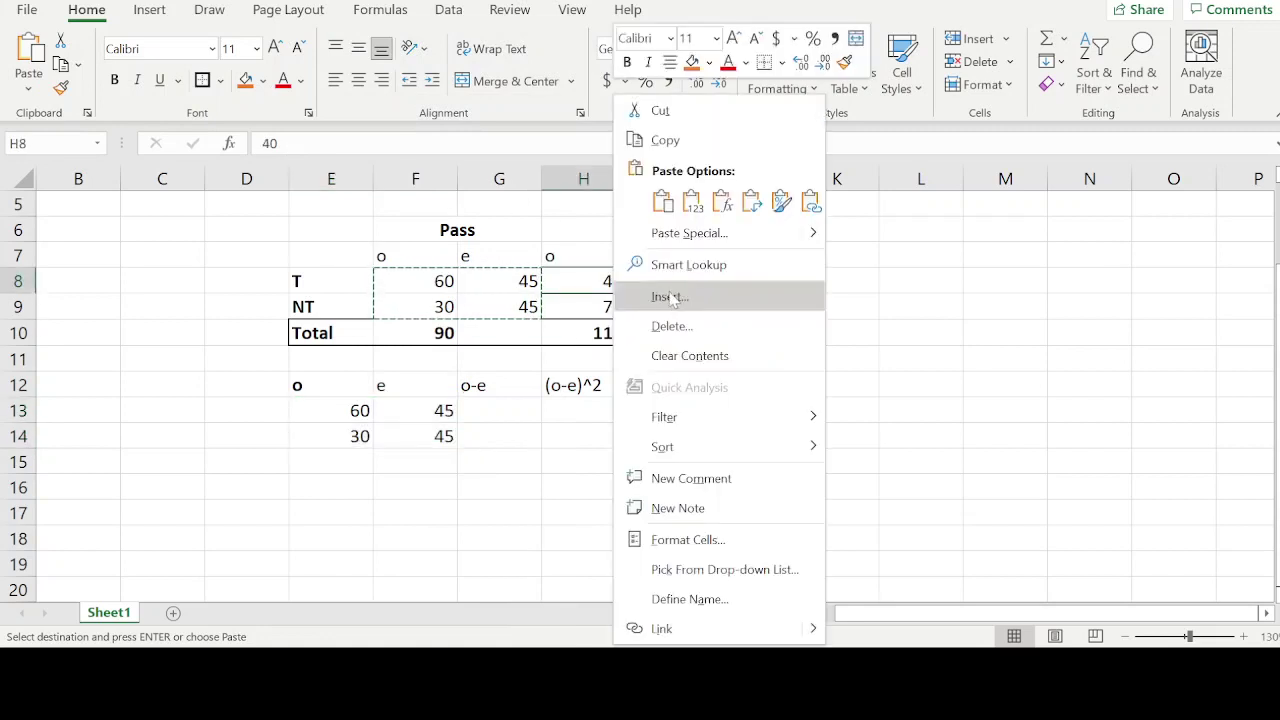
pyautogui.click(590, 282)
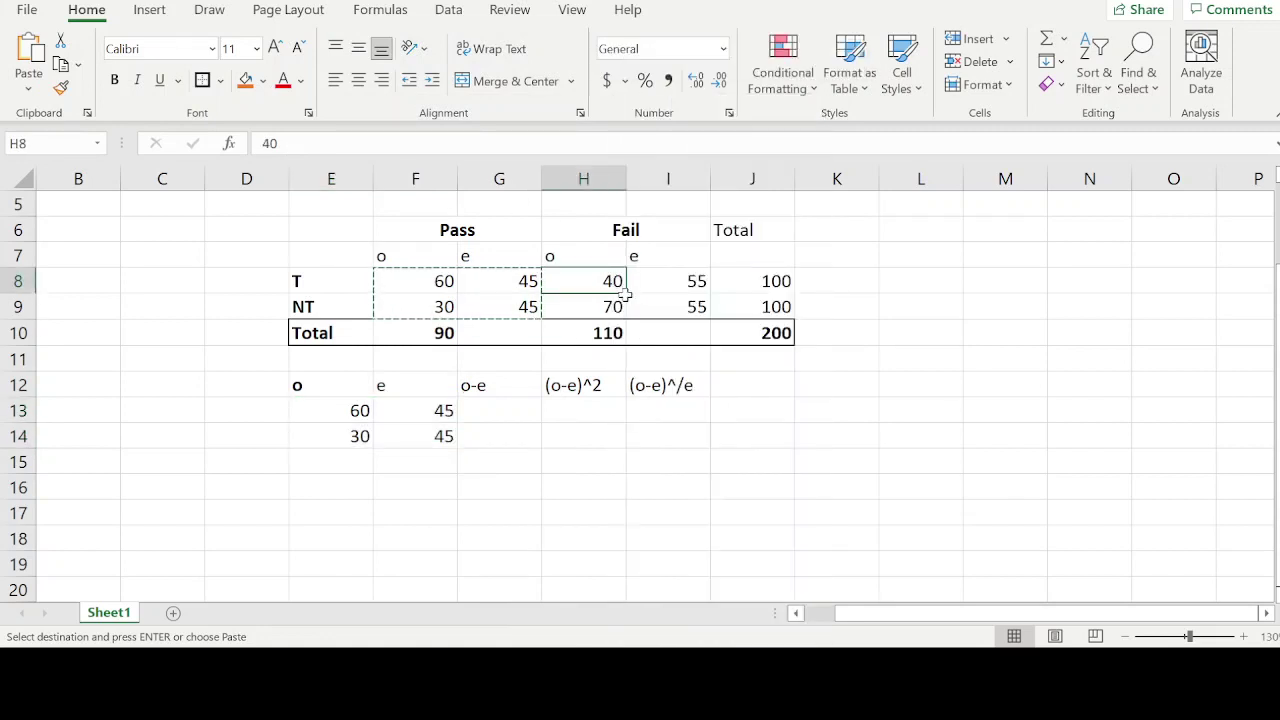
pyautogui.moveTo(625, 285); pyautogui.dragTo(666, 308)
pyautogui.hotkey('ctrl', 'c')
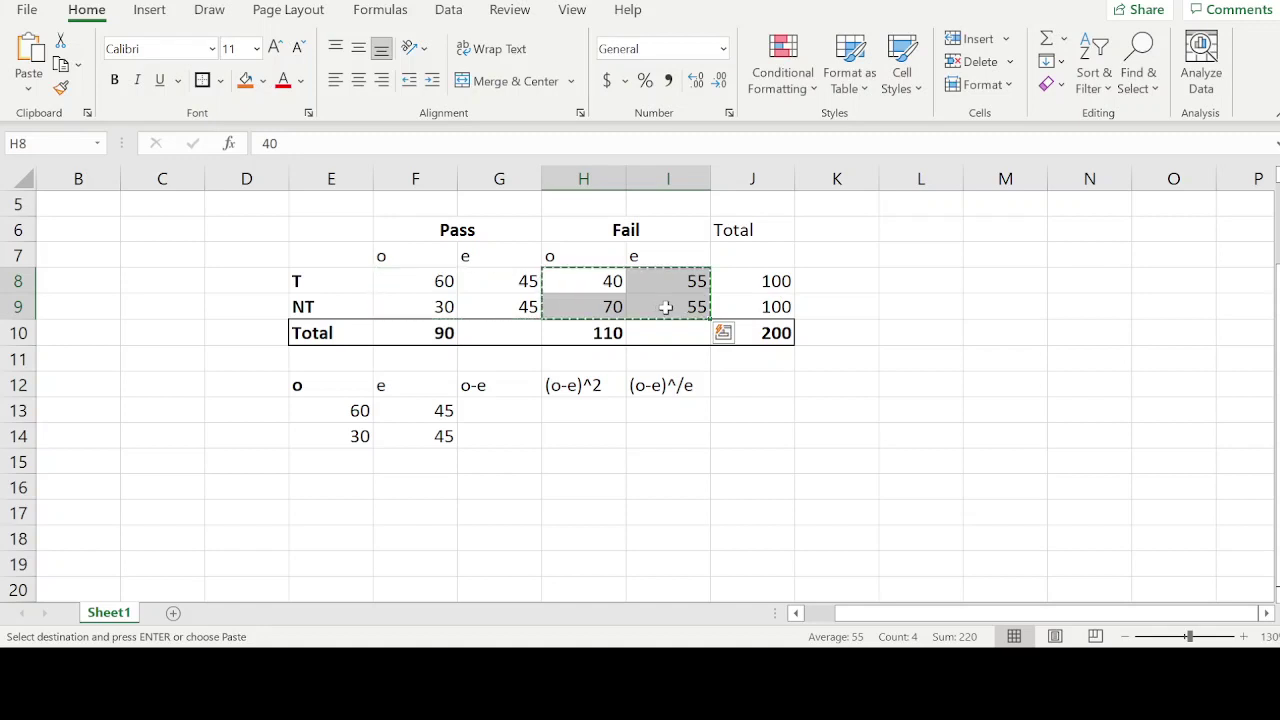
pyautogui.click(344, 462)
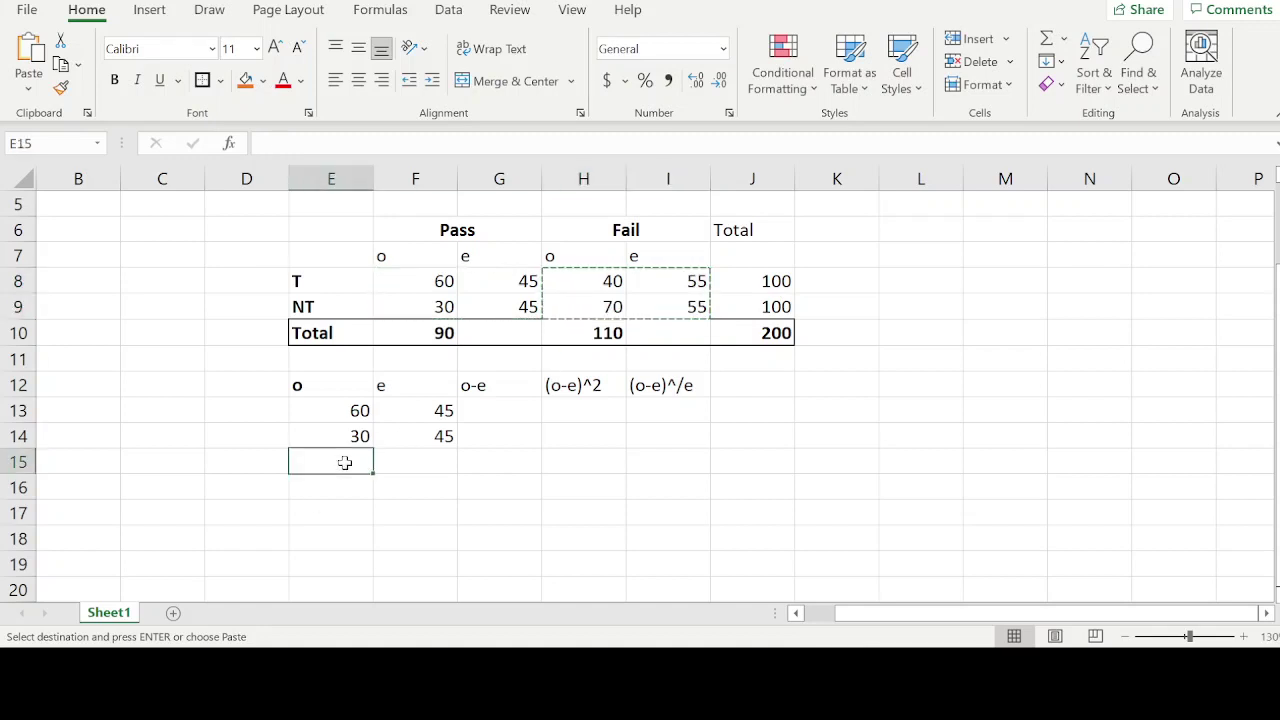
pyautogui.hotkey('ctrl', 'v')
pyautogui.hotkey('ctrl', 'z')
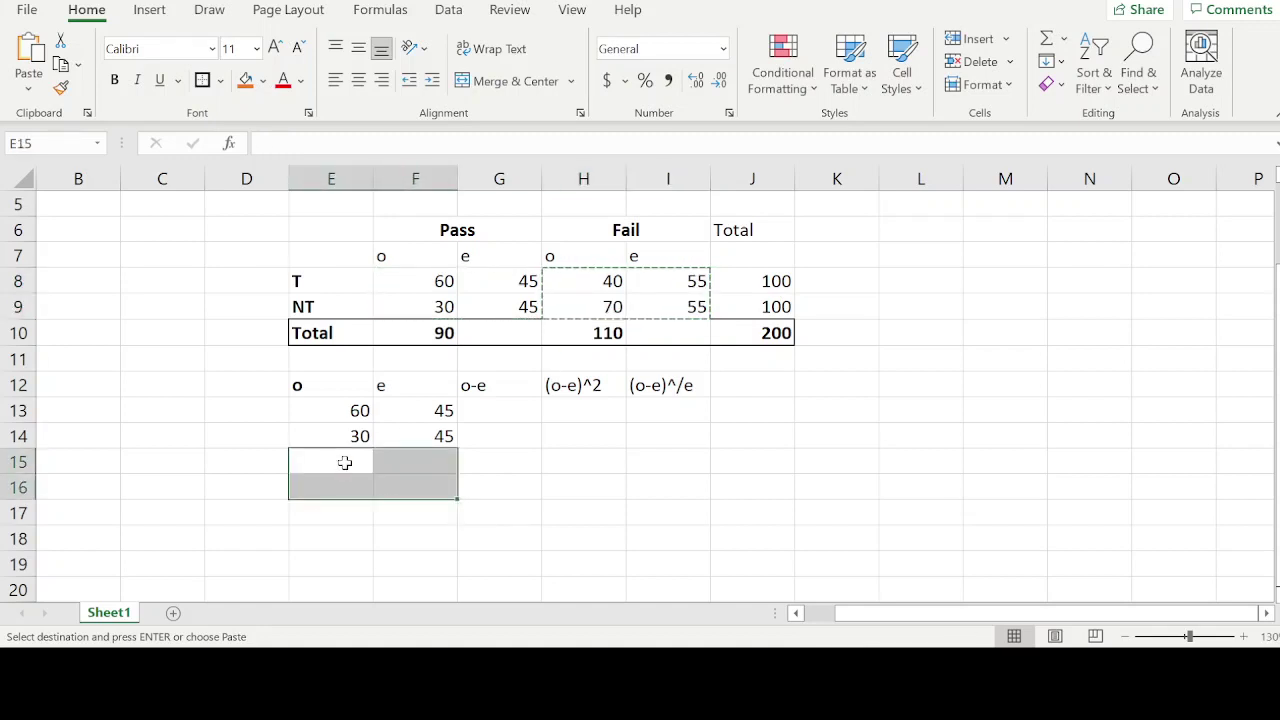
pyautogui.rightClick(344, 462)
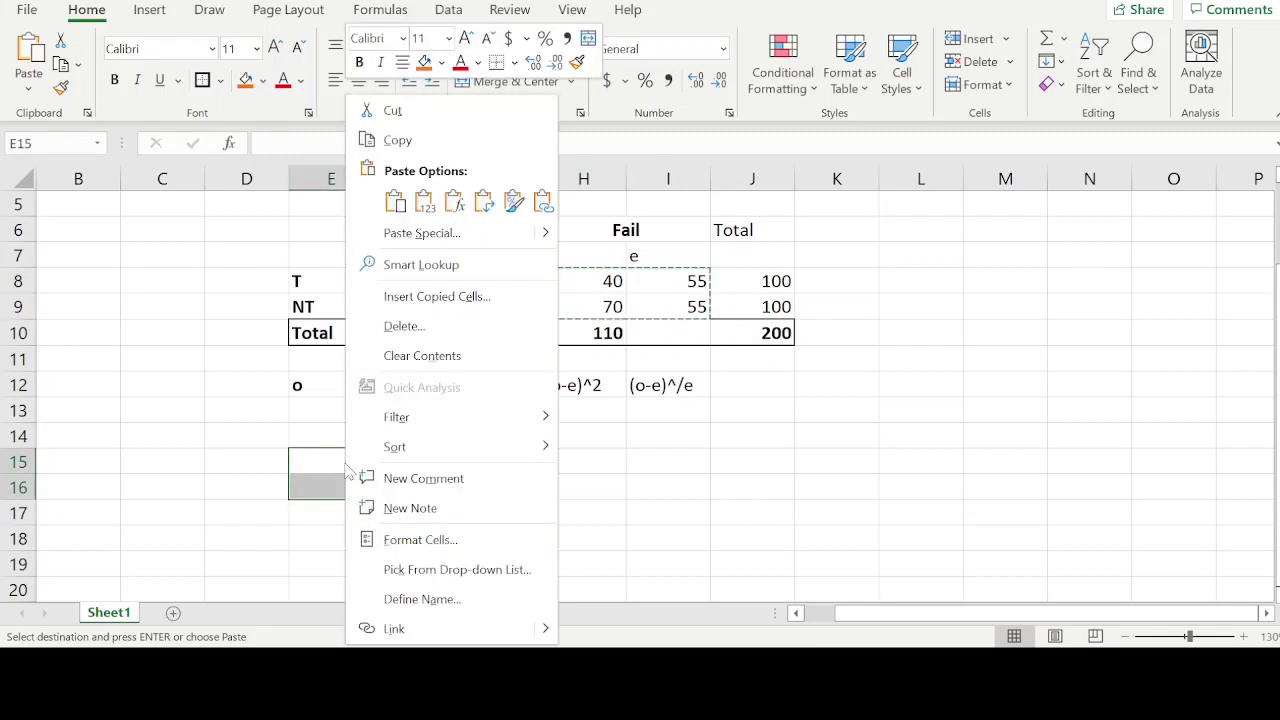
pyautogui.click(425, 207)
pyautogui.click(502, 417)
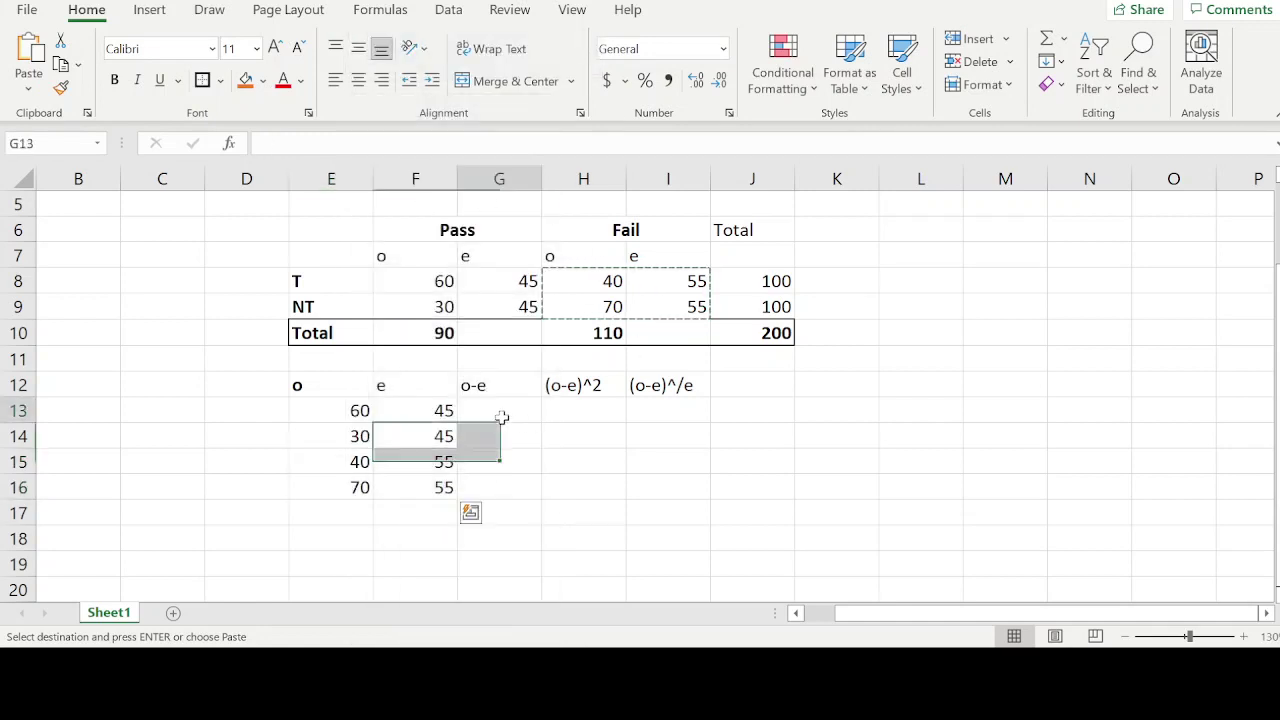
# - Fill the o-e column with observed minus expected, giving 15, -15, -15, 15
pyautogui.write('=')
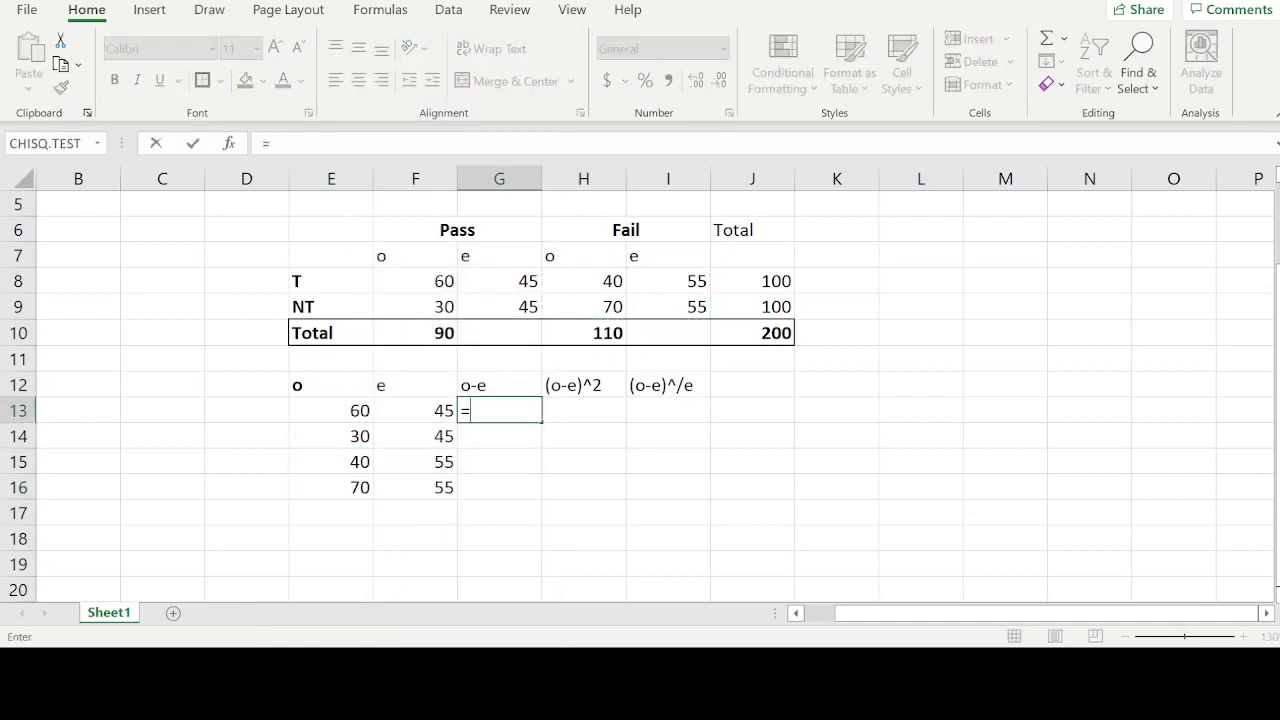
pyautogui.click(349, 413)
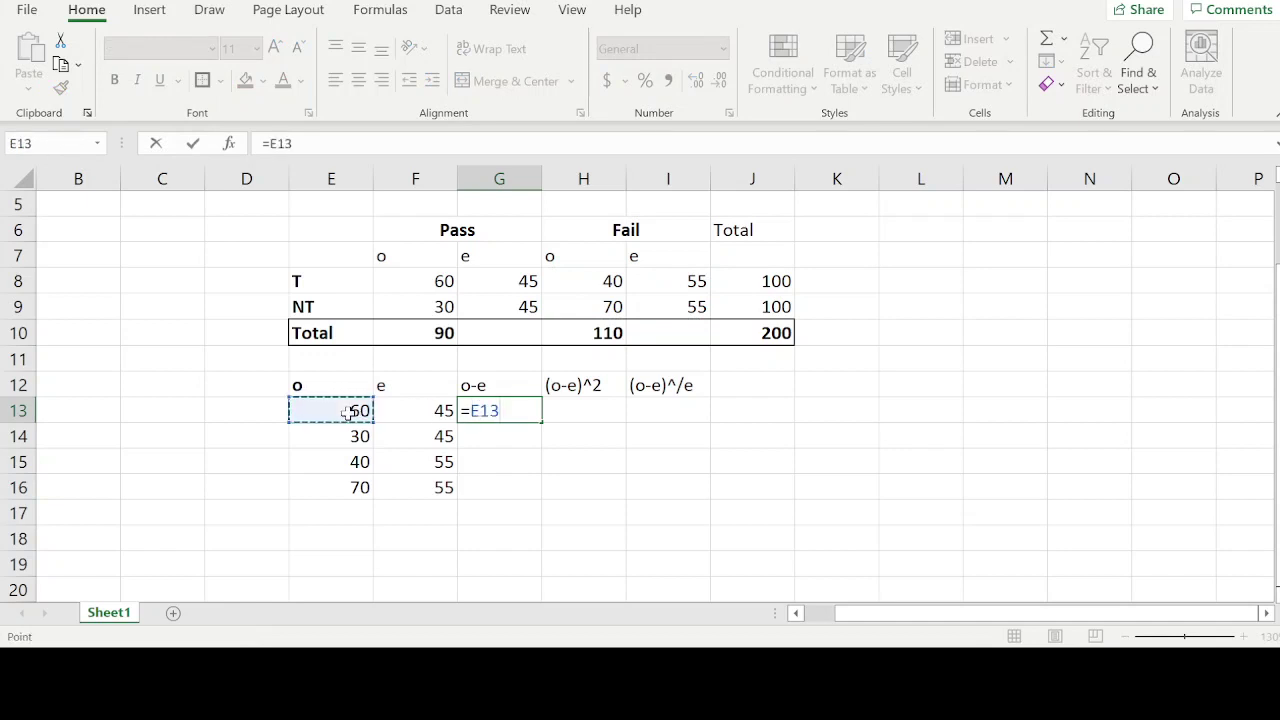
pyautogui.write('=')
pyautogui.press('BackSpace')
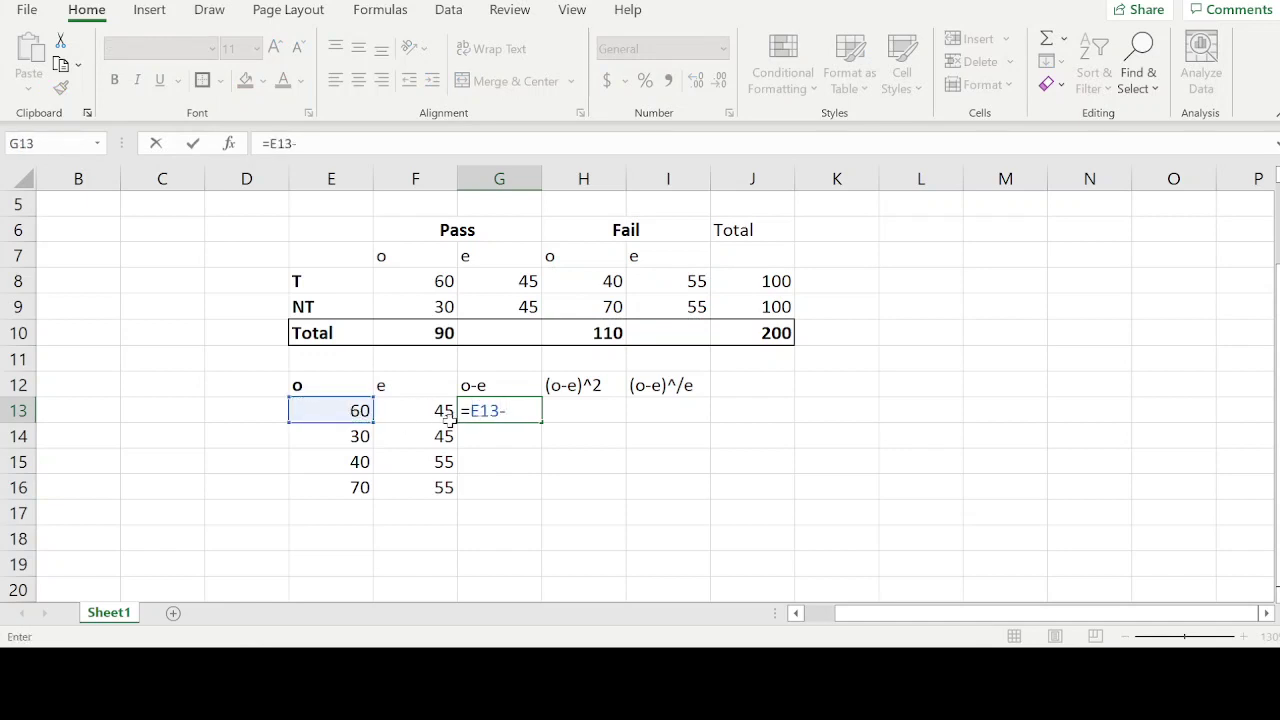
pyautogui.click(425, 411)
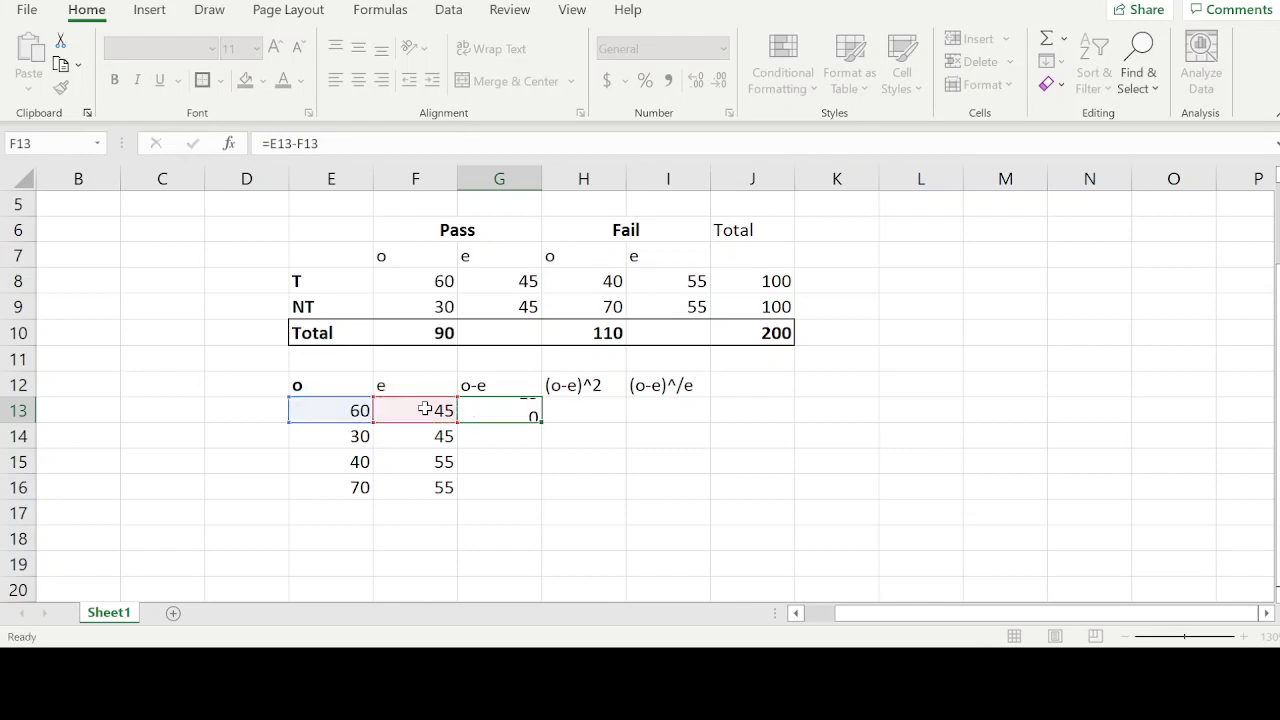
pyautogui.press('Return')
pyautogui.click(500, 410)
pyautogui.moveTo(500, 410)
pyautogui.mouseDown()
pyautogui.moveTo(538, 418)
pyautogui.moveTo(541, 495)
pyautogui.mouseUp()
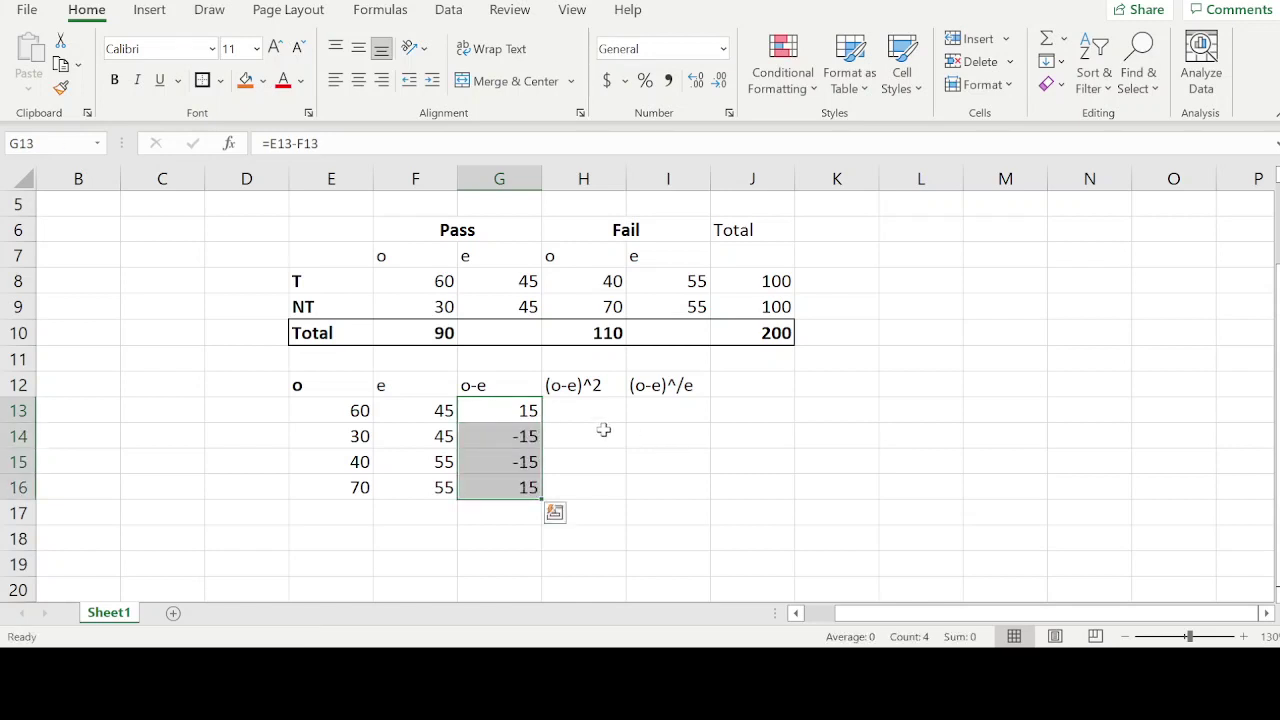
# - Enter =G13^2 in H13 and fill it down to H16, giving 225 each
pyautogui.click(570, 411)
pyautogui.write('=')
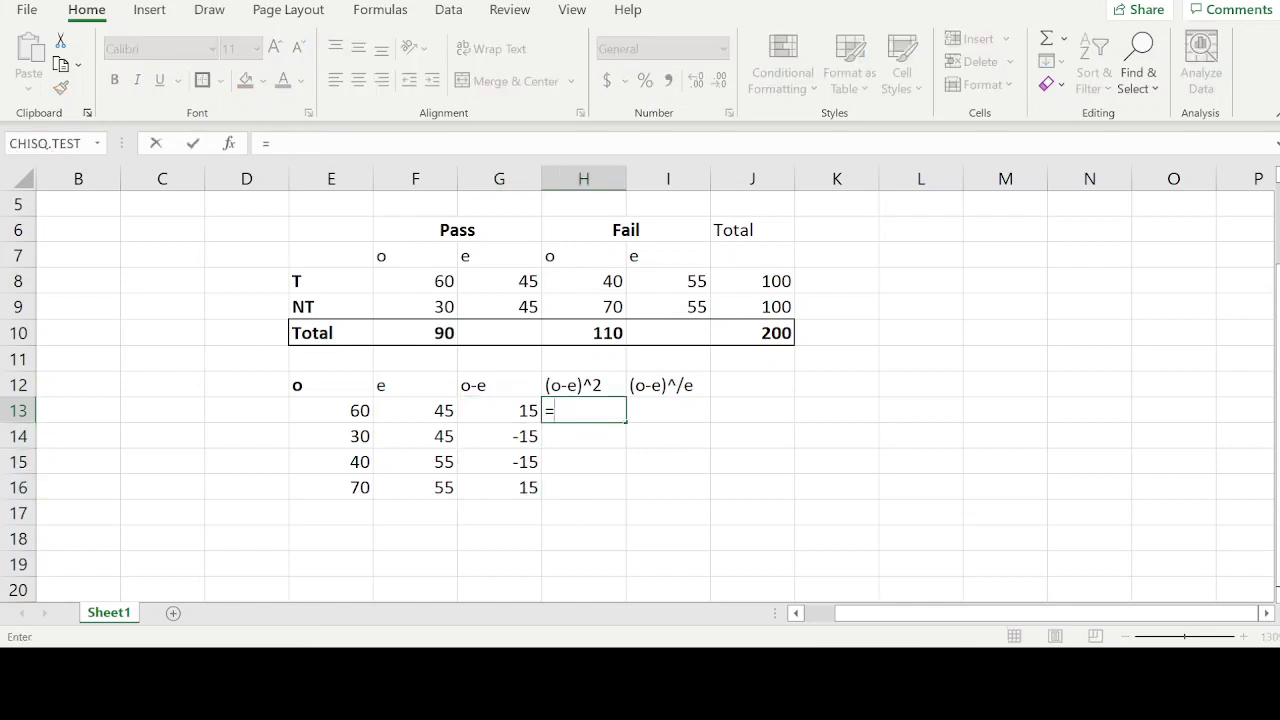
pyautogui.click(506, 411)
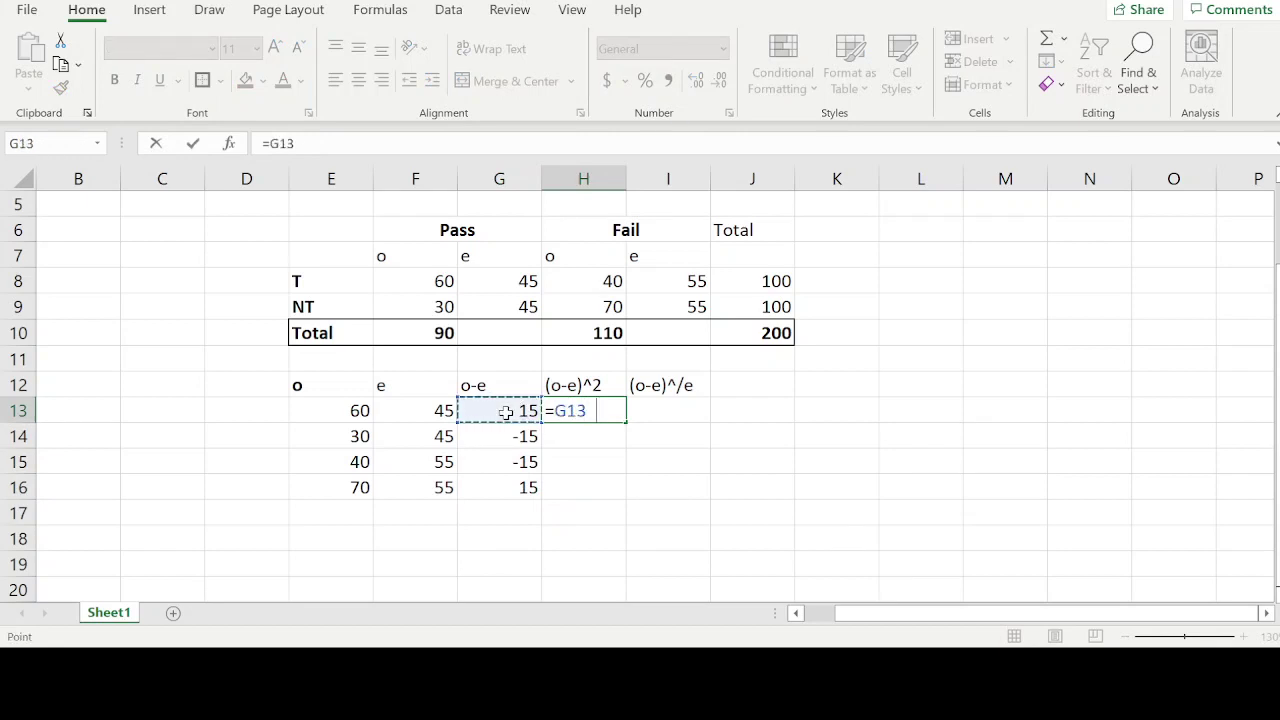
pyautogui.write('^2')
pyautogui.press('Return')
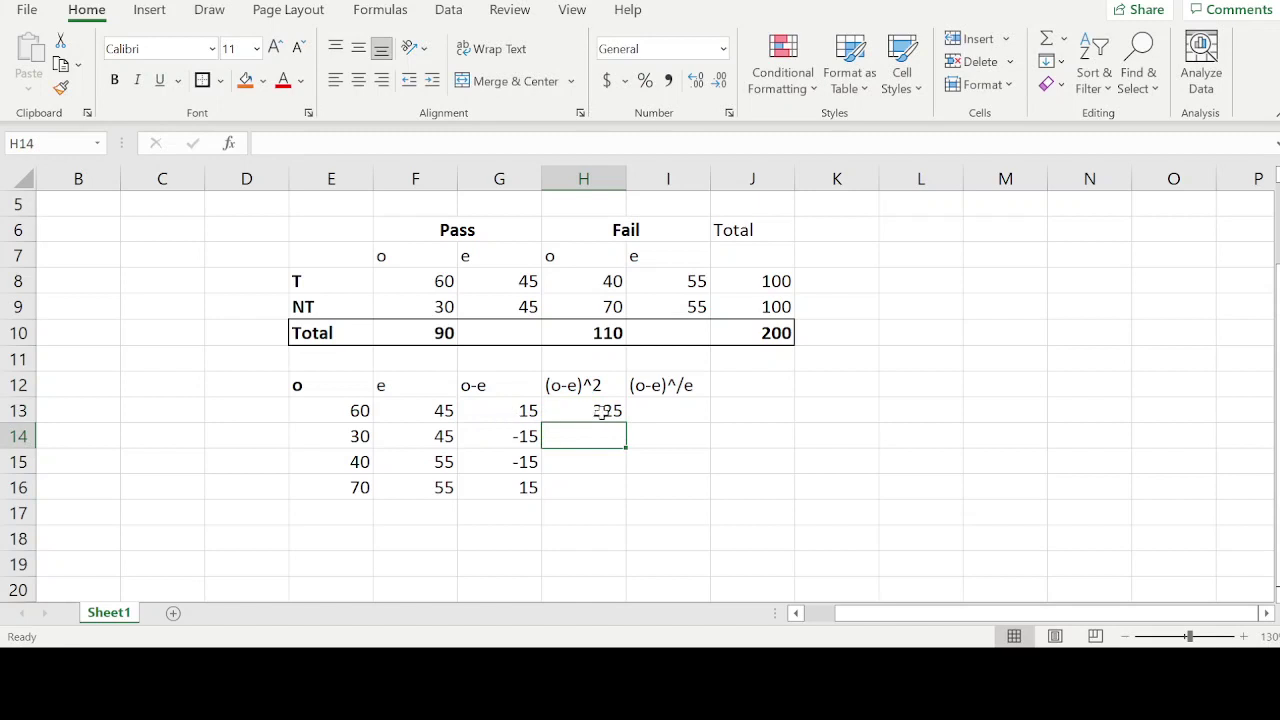
pyautogui.click(612, 414)
pyautogui.moveTo(623, 421); pyautogui.dragTo(608, 494)
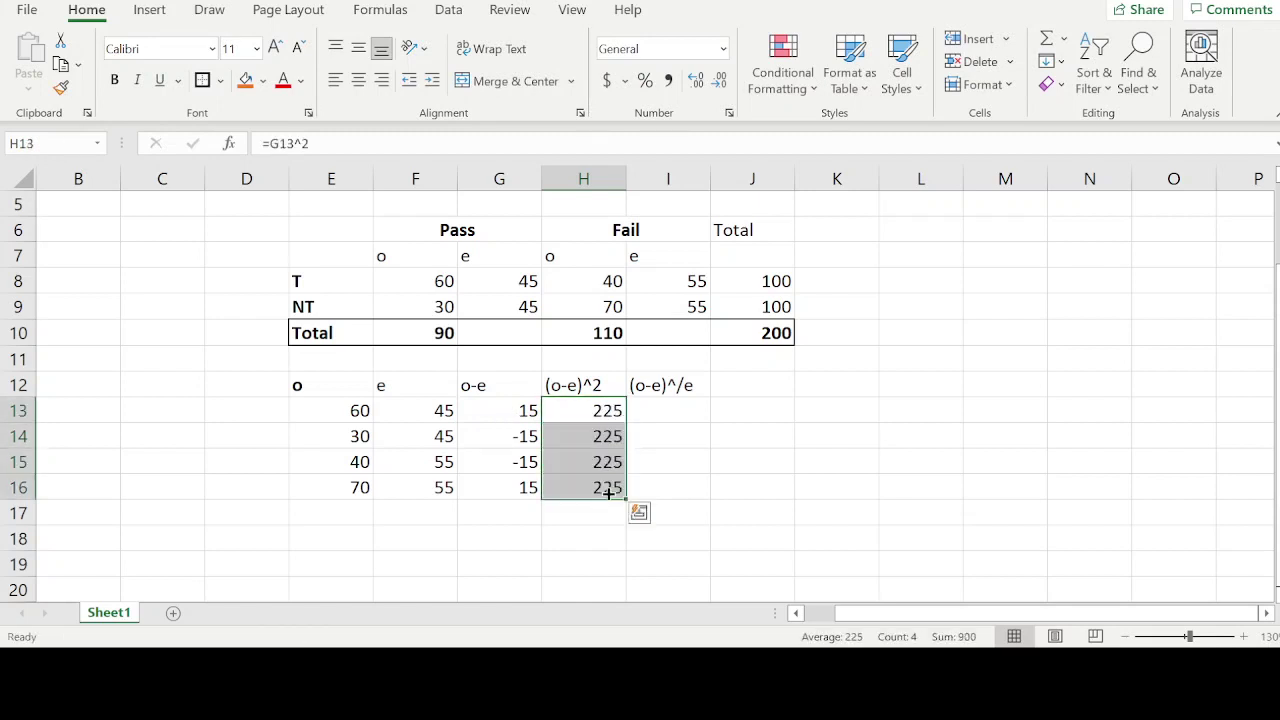
# - Correct the incomplete column heading in I12 to read (o-e)^2/e
pyautogui.click(646, 411)
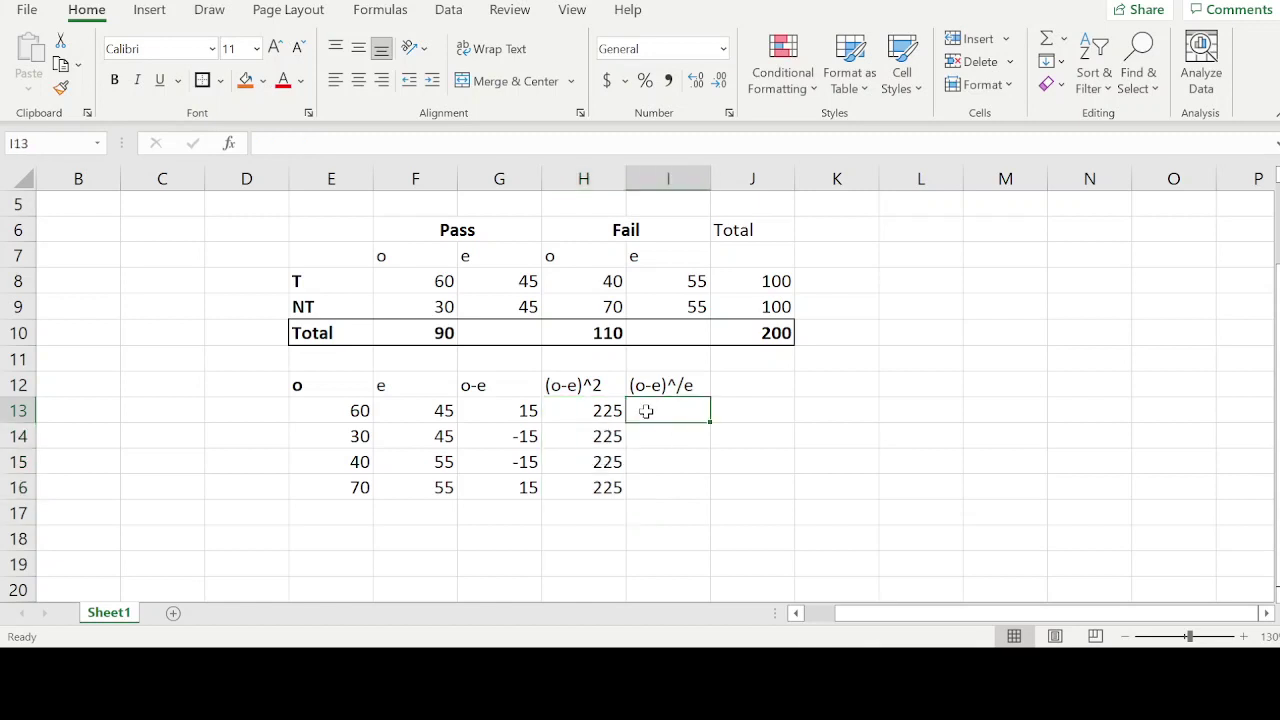
pyautogui.write('=')
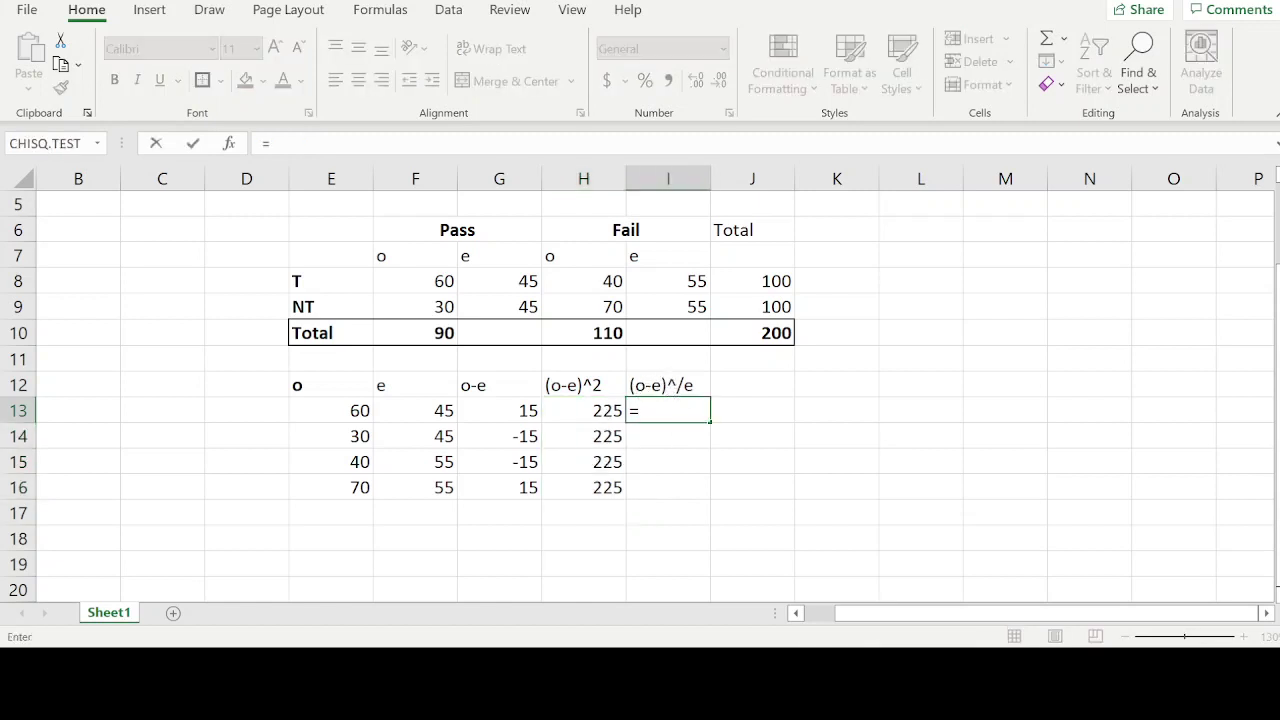
pyautogui.press('Escape')
pyautogui.click(656, 392)
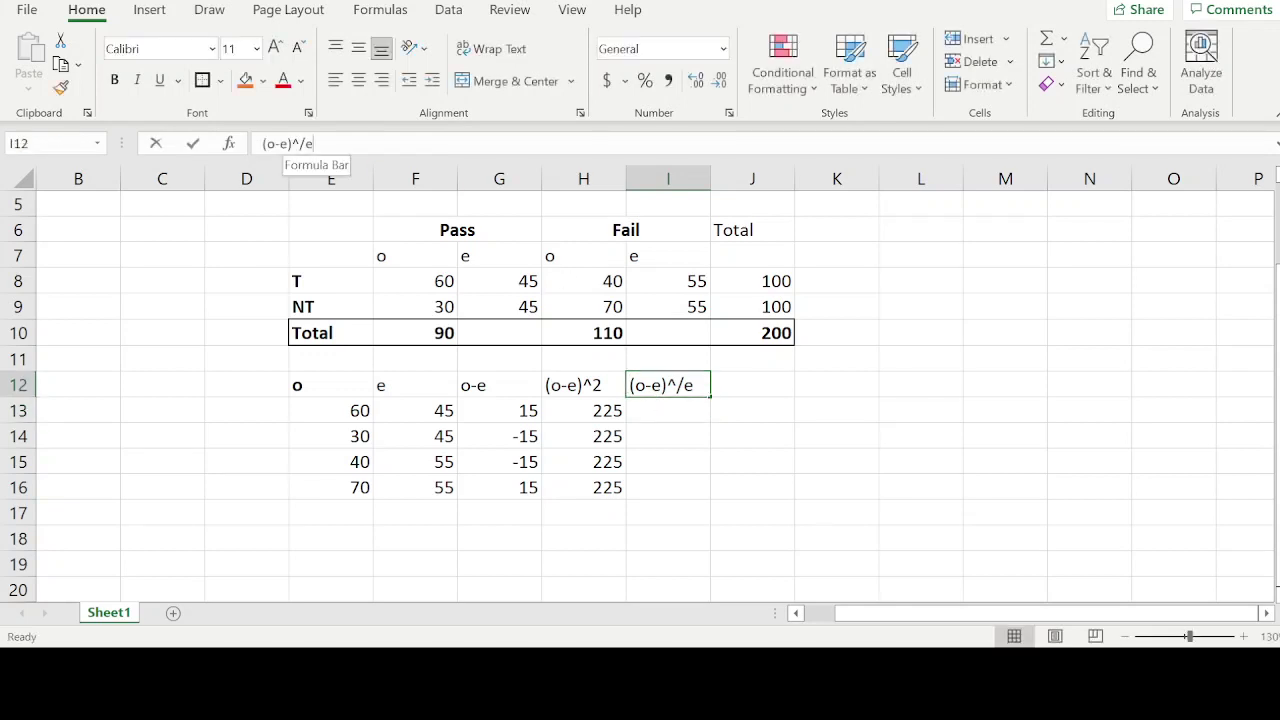
pyautogui.click(300, 144)
pyautogui.write('2')
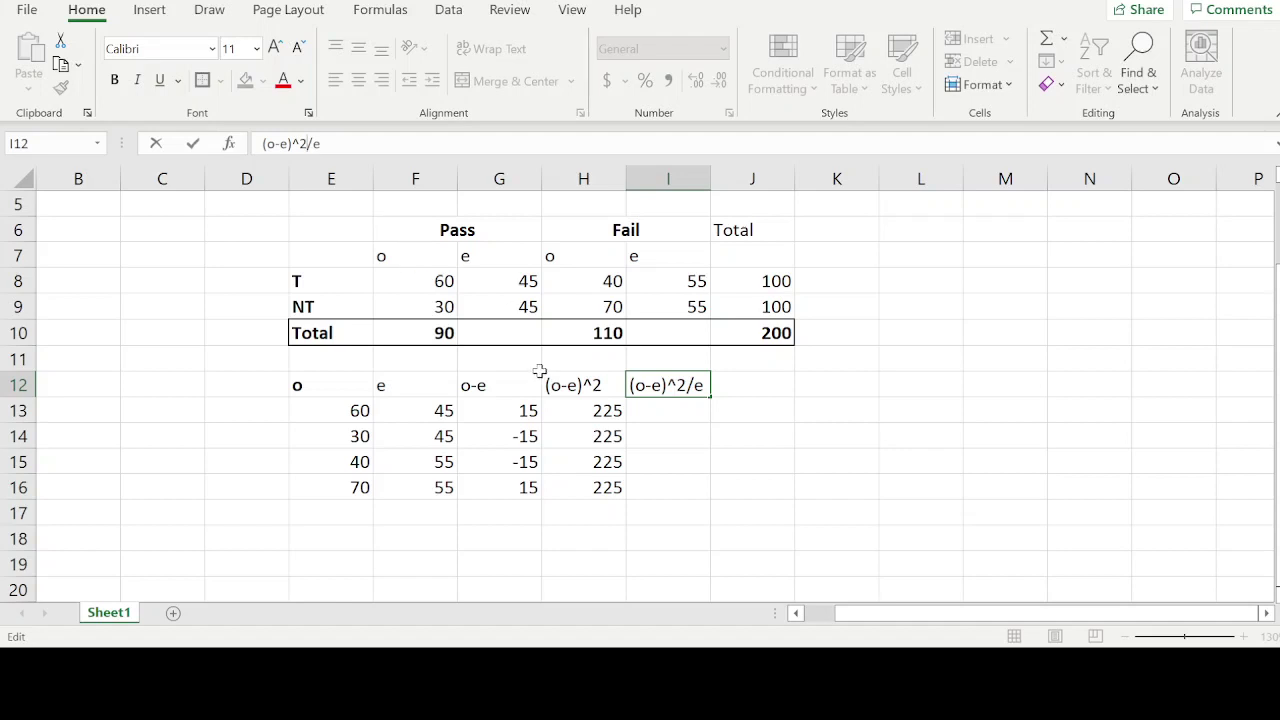
# - Enter =H13/F13 in I13 and fill it down to I16, giving 5, 5, 4.09091, 4.09091
pyautogui.click(645, 410)
pyautogui.write('=')
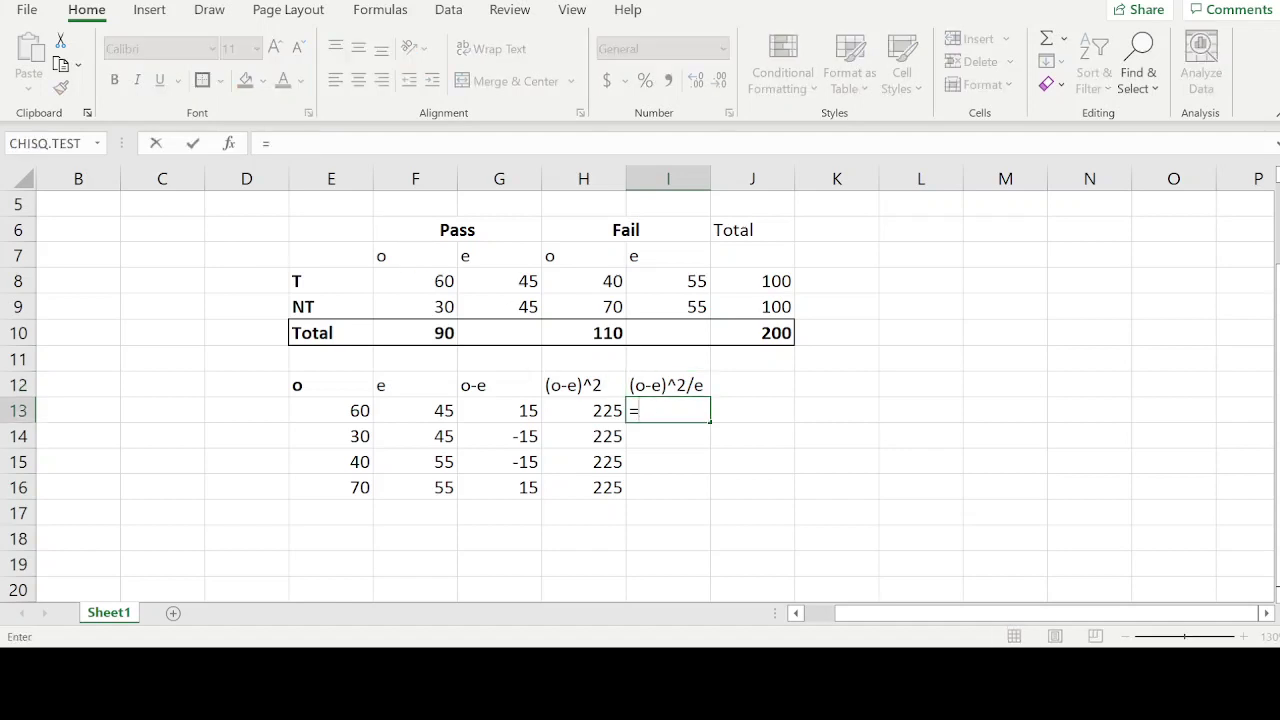
pyautogui.click(605, 413)
pyautogui.write('/')
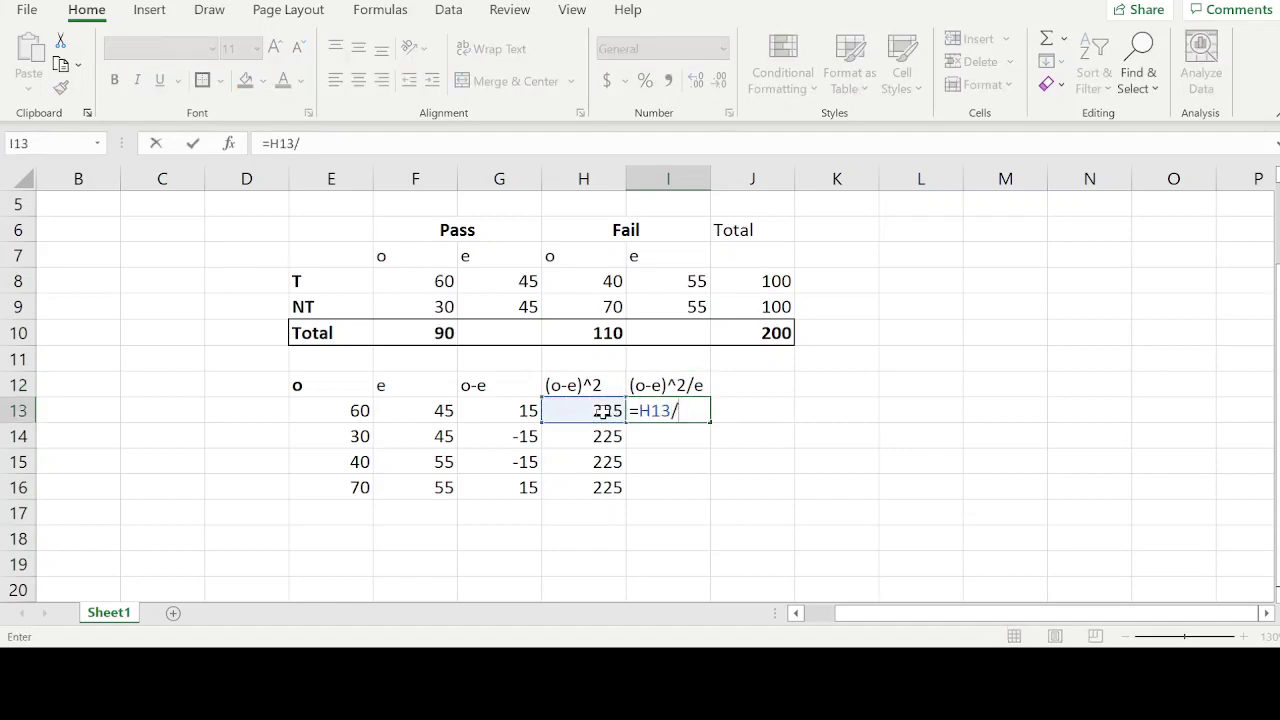
pyautogui.click(450, 408)
pyautogui.press('Return')
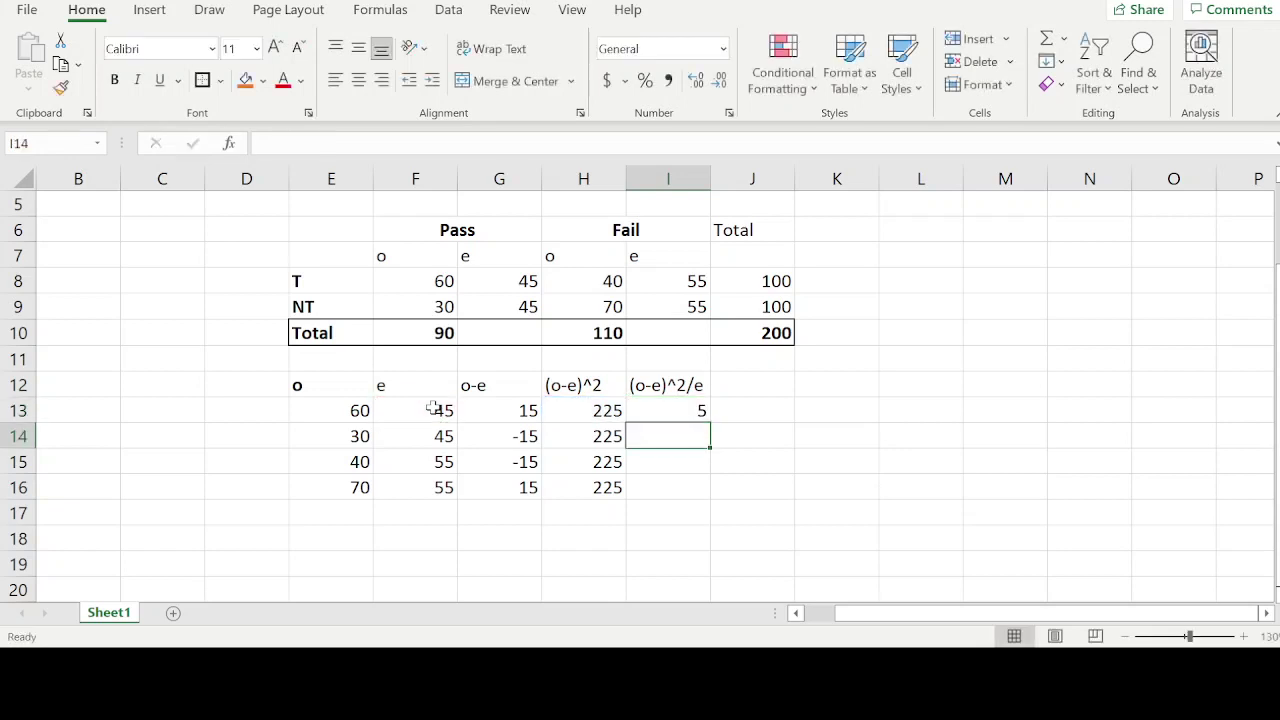
pyautogui.click(693, 408)
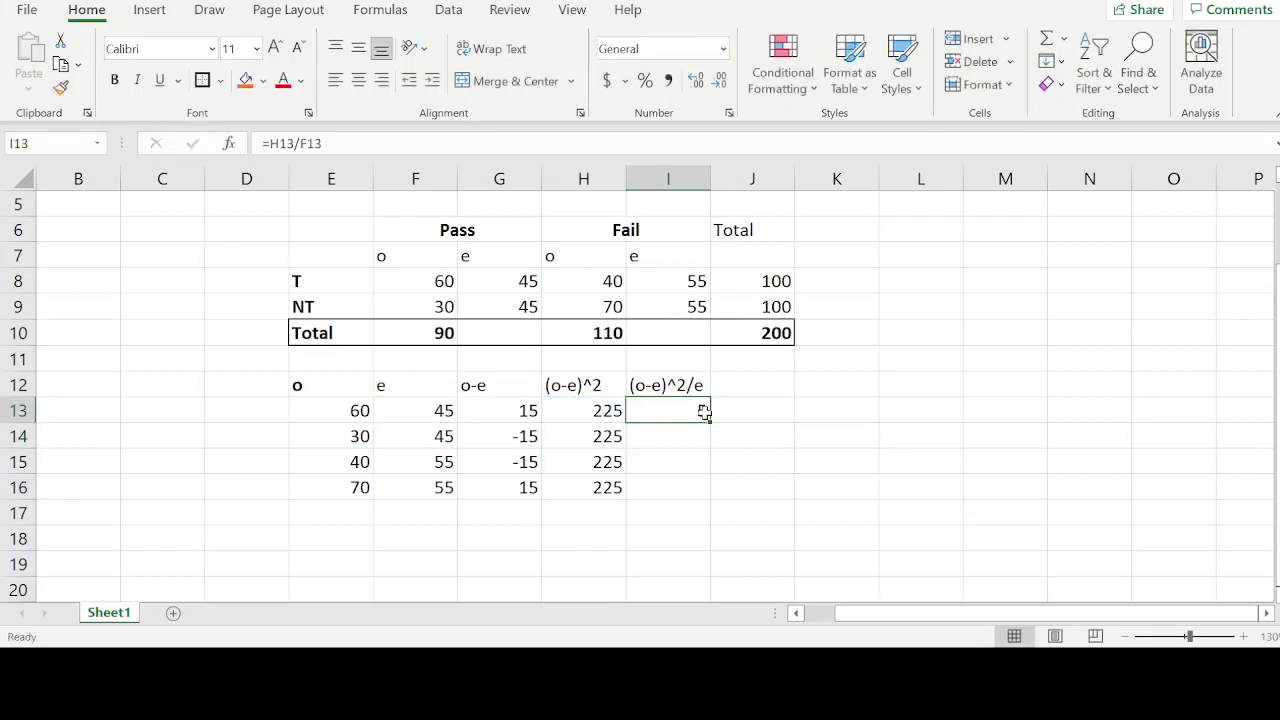
pyautogui.moveTo(709, 424); pyautogui.dragTo(695, 490)
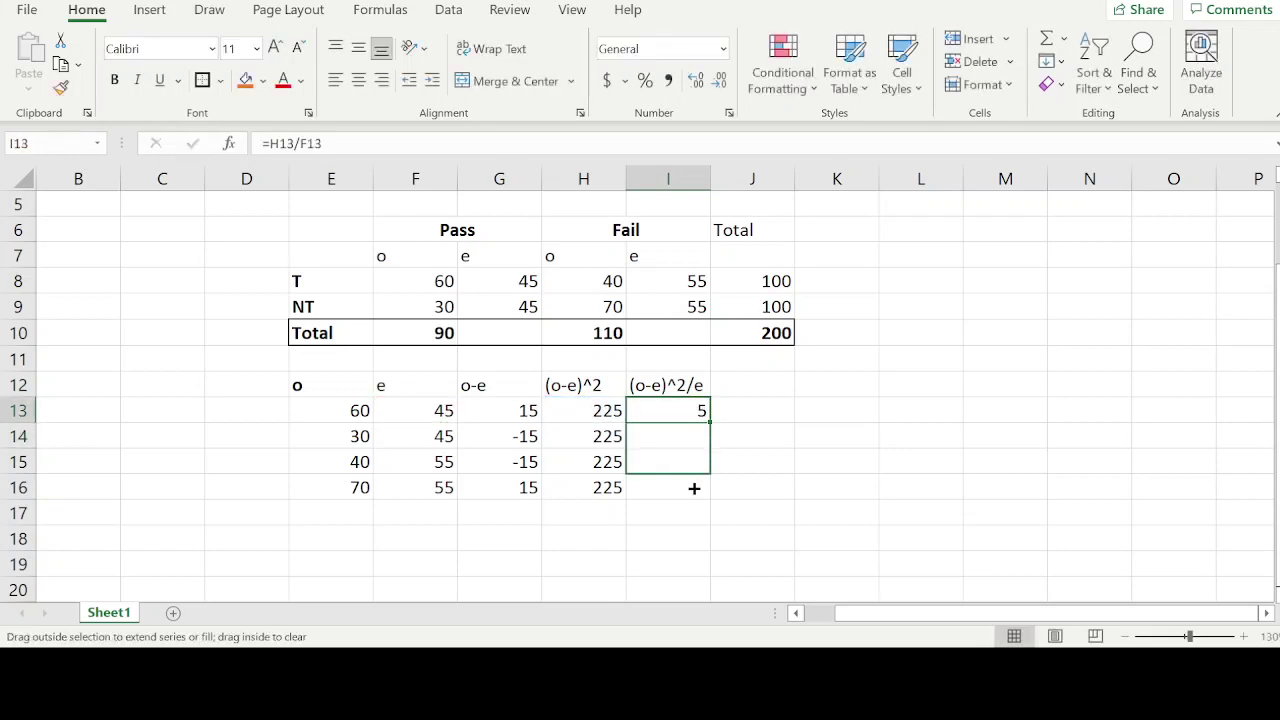
# - Total I13:I16 with =SUM in I17 and make the 18.1818 result bold
pyautogui.click(636, 520)
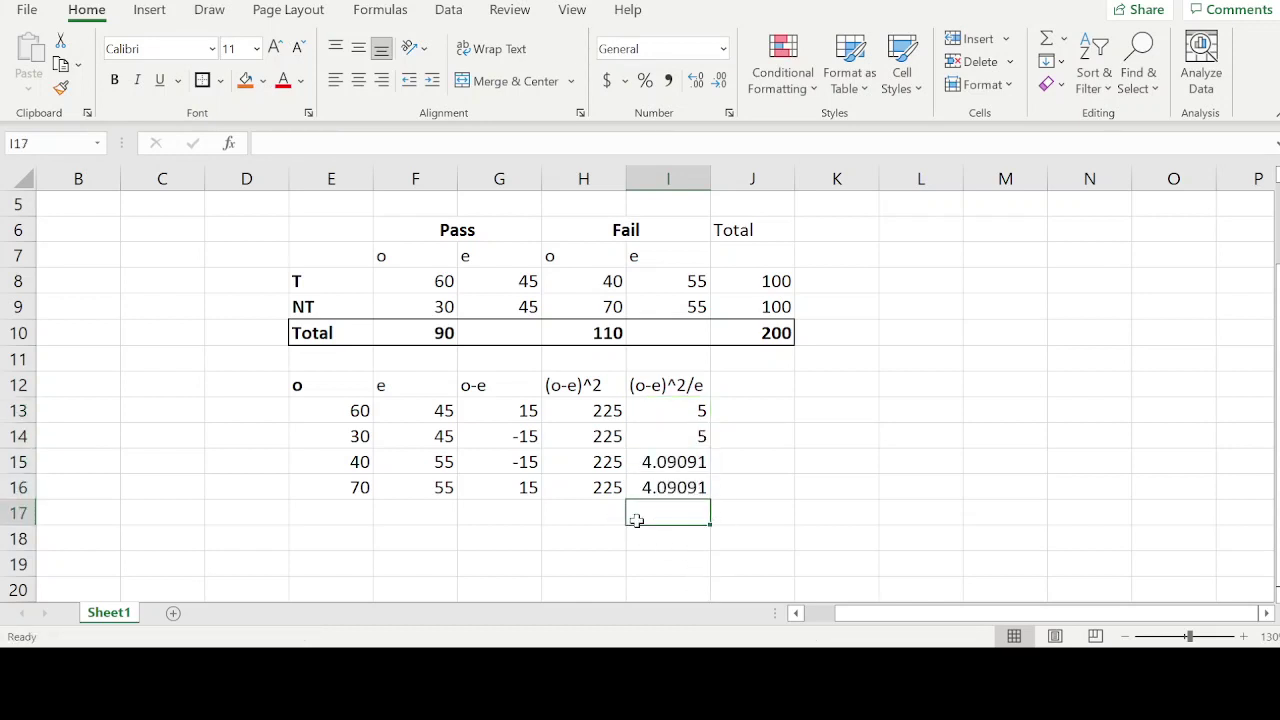
pyautogui.write('=sum(')
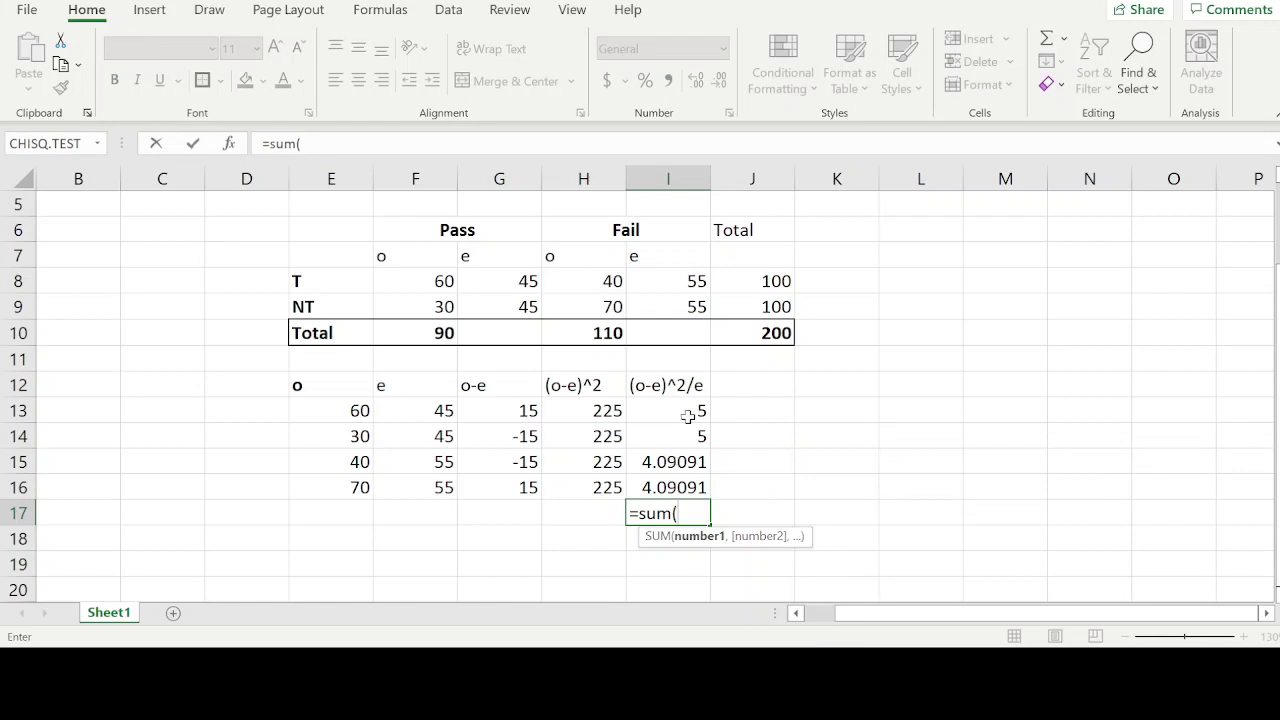
pyautogui.moveTo(688, 416); pyautogui.dragTo(680, 487)
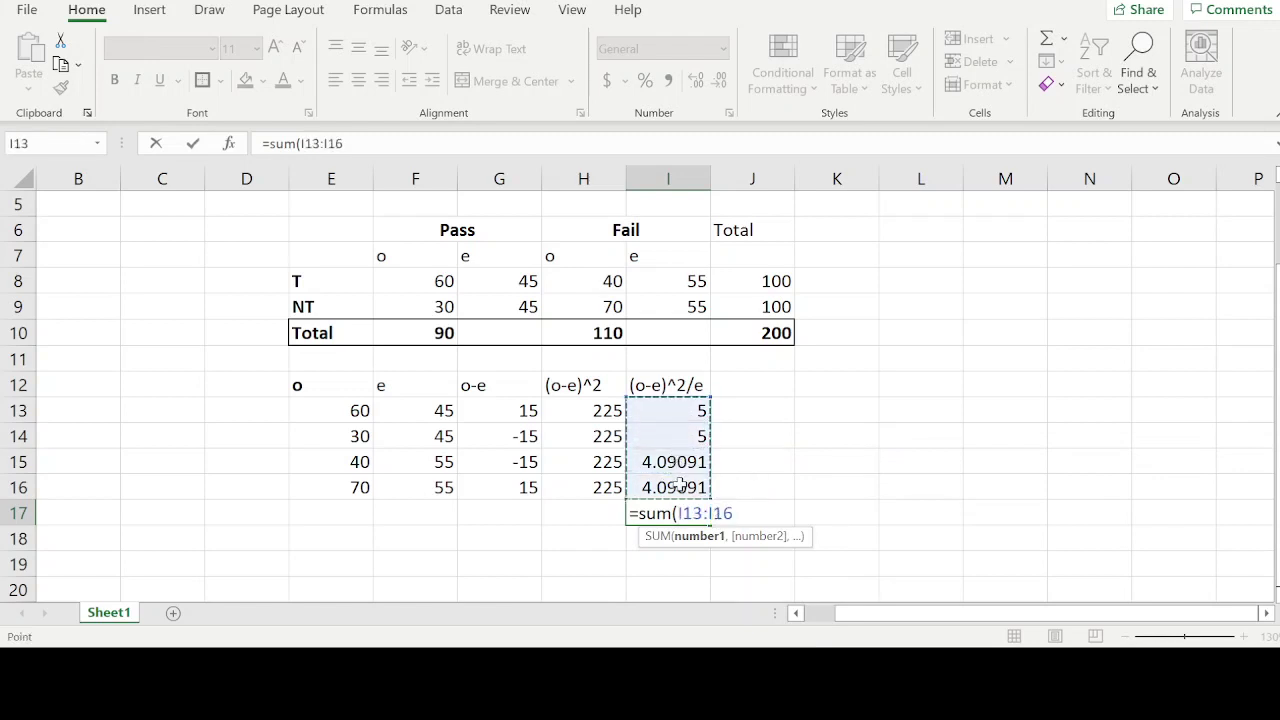
pyautogui.write(')')
pyautogui.press('Return')
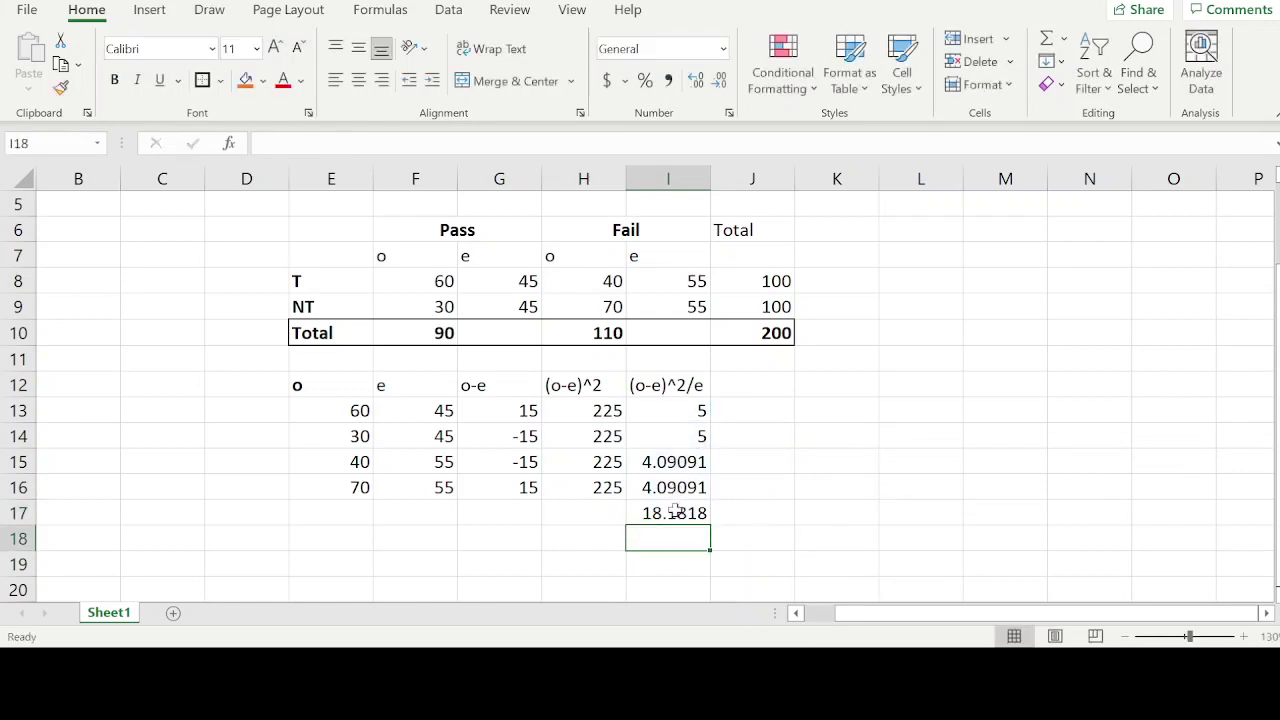
pyautogui.click(676, 512)
pyautogui.hotkey('ctrl', 'b')
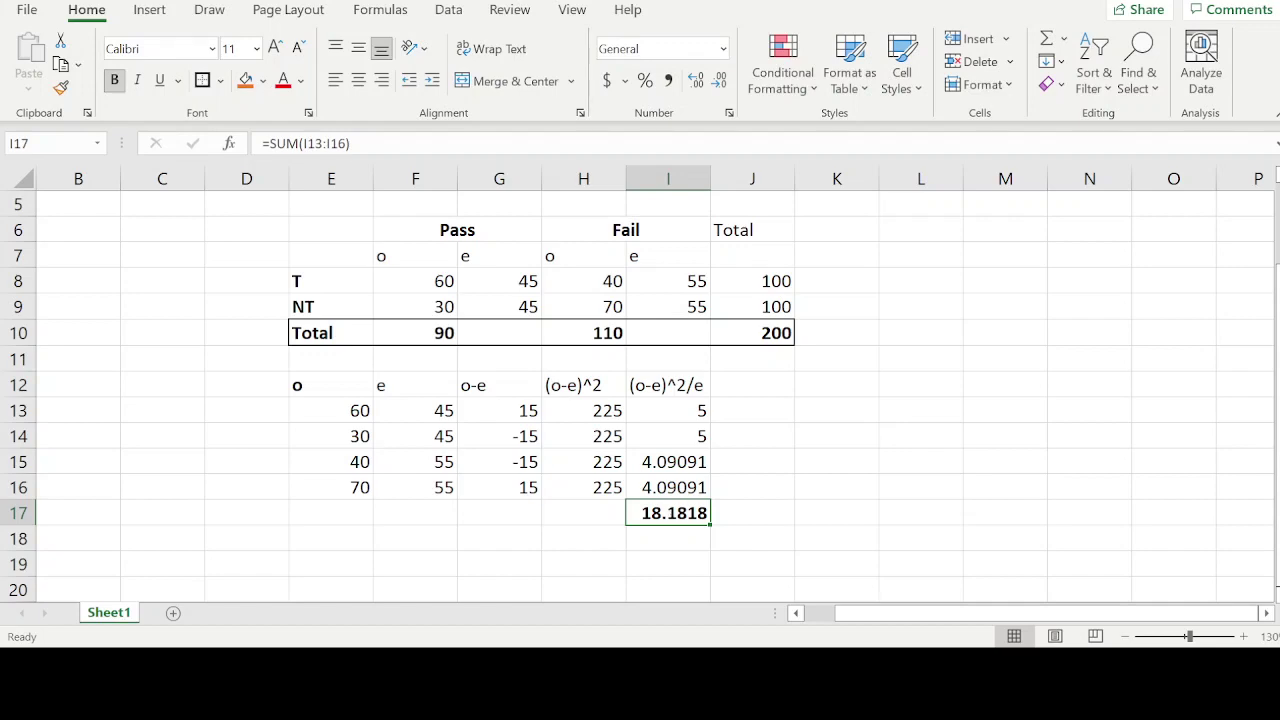
# - Compare the handwritten chi-square notes against the Excel worksheet
pyautogui.hotkey('alt', 'Tab')
pyautogui.scroll(-5, 562, 385)
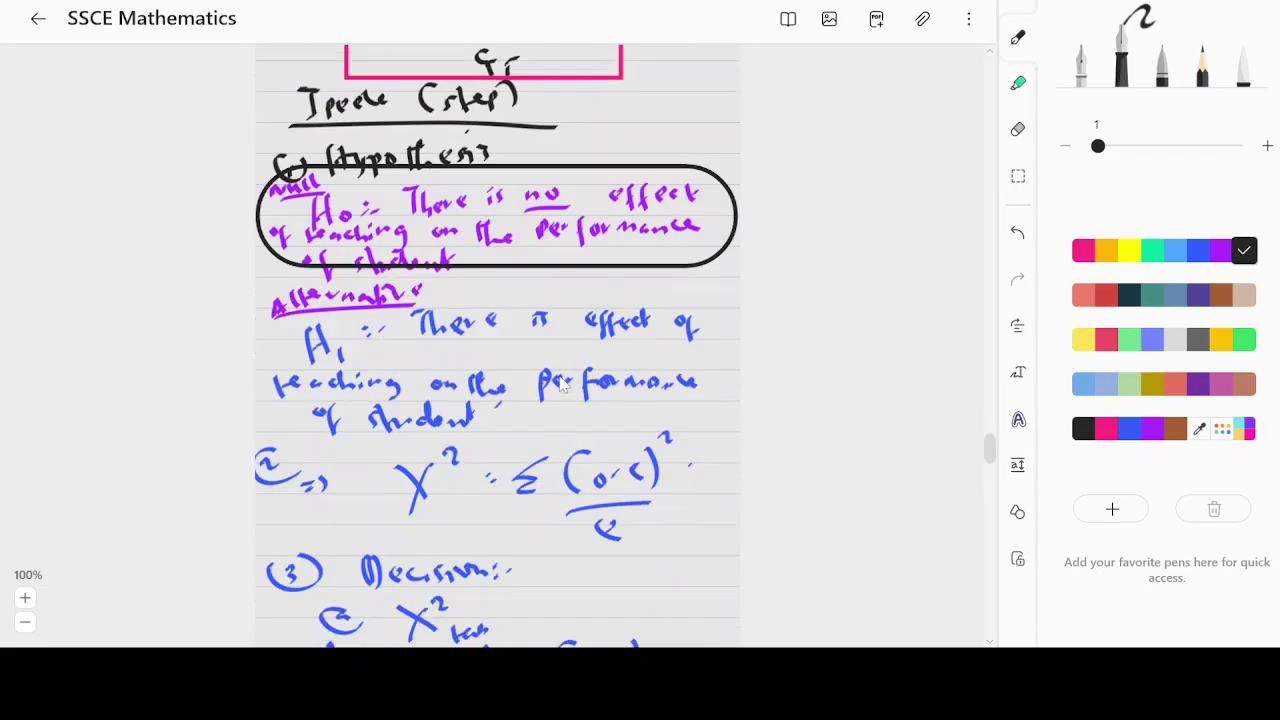
pyautogui.scroll(-5, 559, 376)
pyautogui.scroll(-3, 559, 376)
pyautogui.scroll(-1, 559, 376)
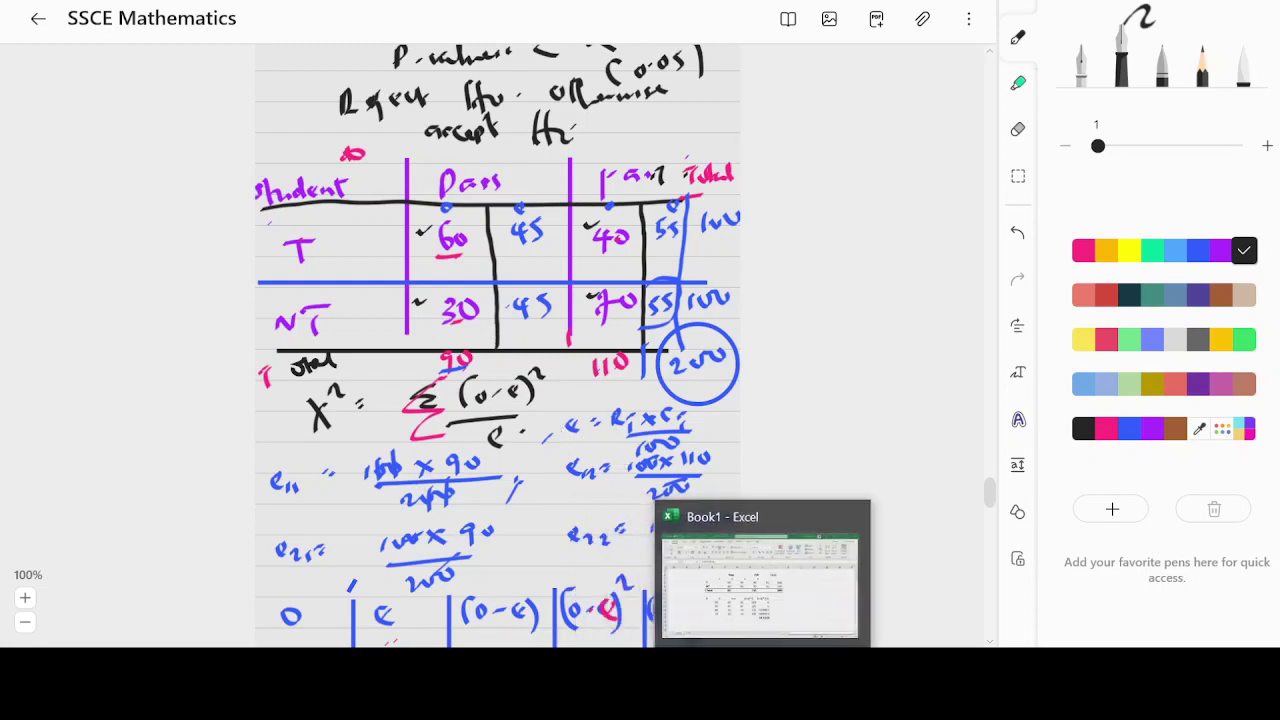
pyautogui.click(766, 700)
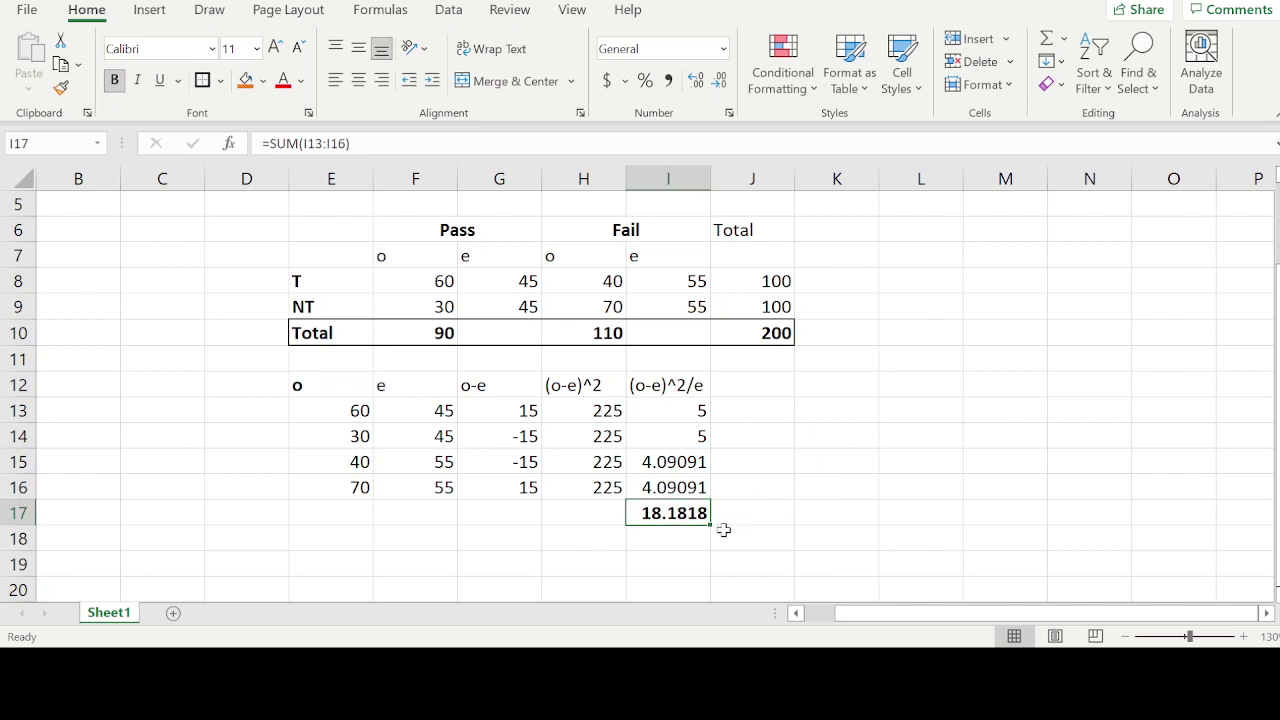
pyautogui.click(730, 700)
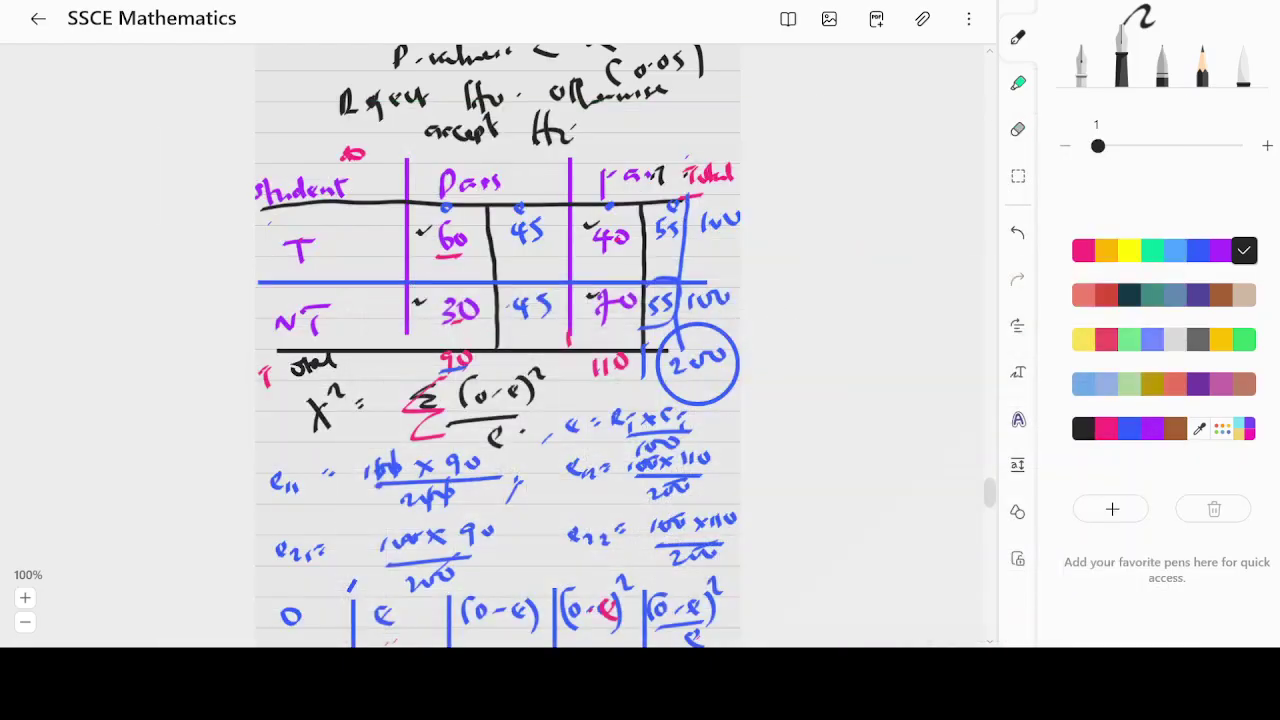
pyautogui.scroll(3, 575, 440)
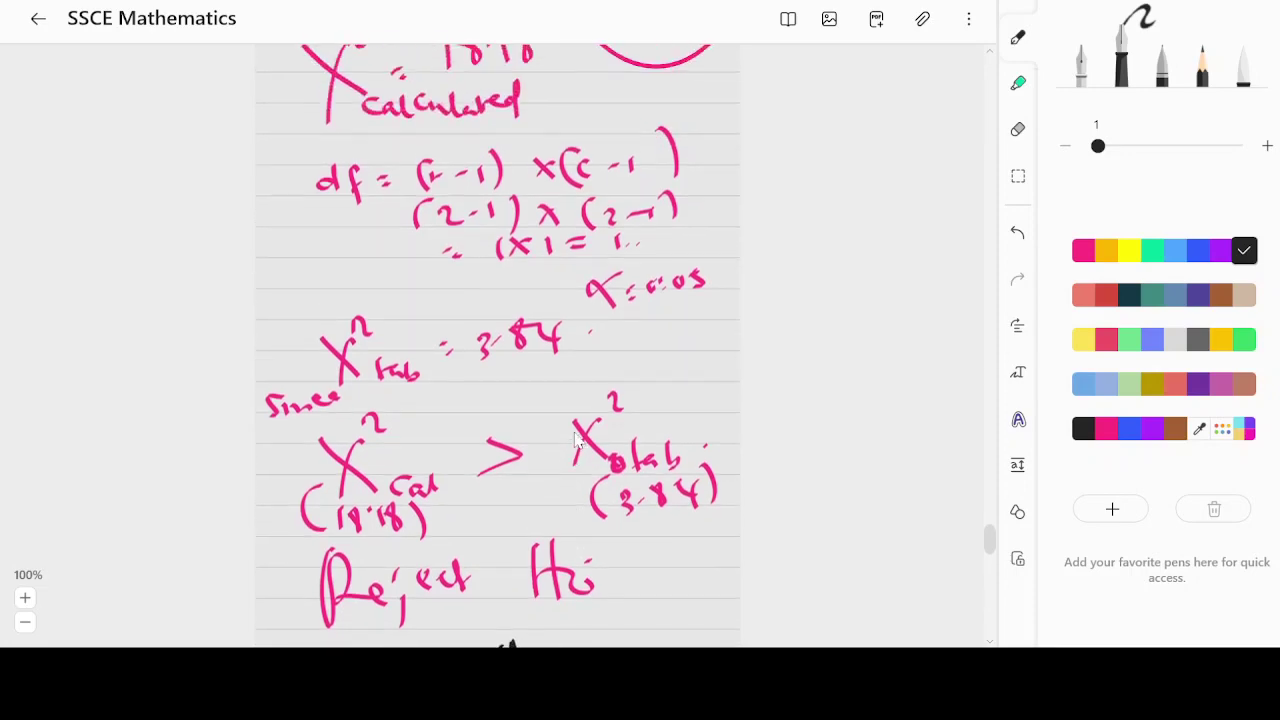
pyautogui.scroll(-5, 575, 436)
pyautogui.scroll(-5, 575, 436)
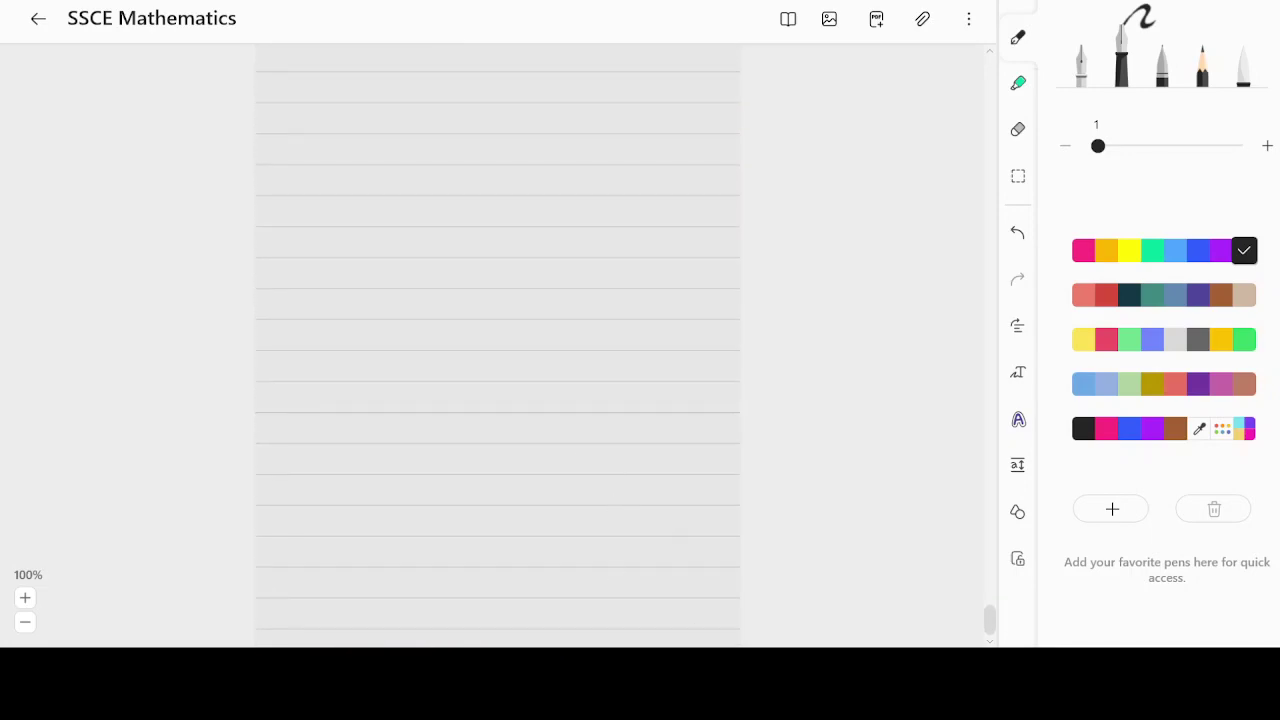
pyautogui.hotkey('alt', 'Tab')
pyautogui.scroll(-3, 499, 510)
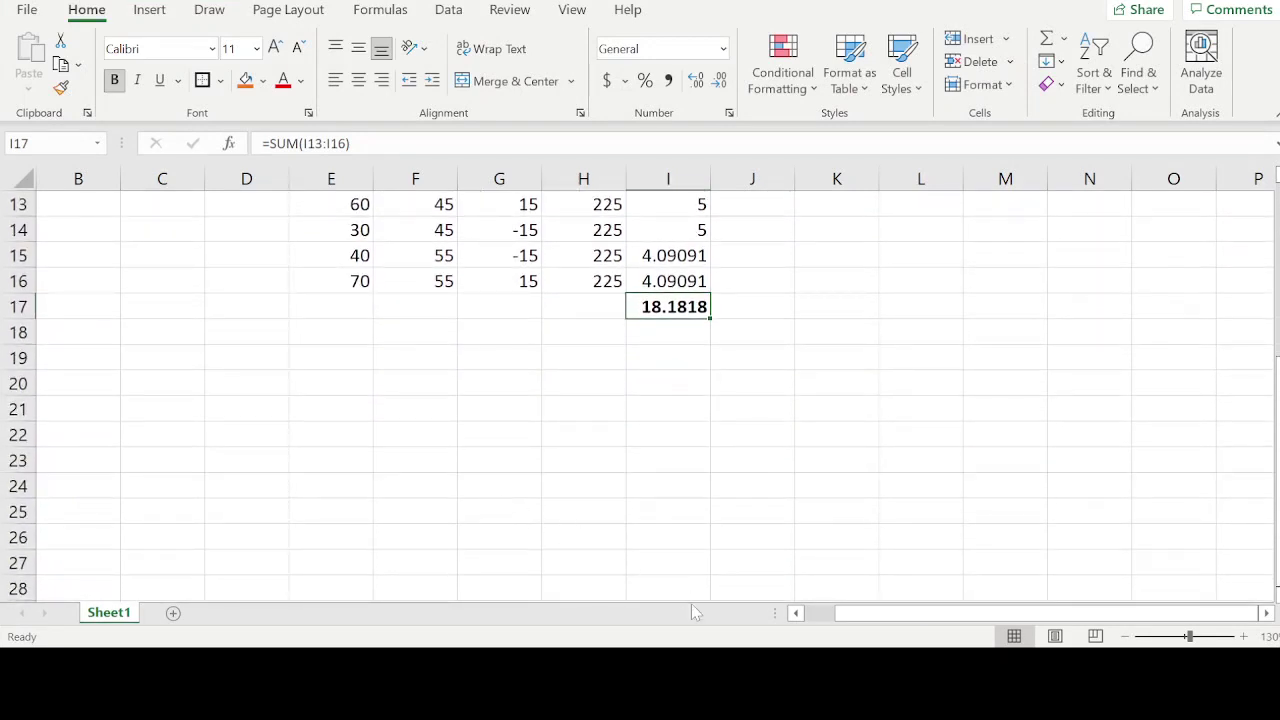
# - Tick the Decision heading and circle the (4) P-values heading with the pen
pyautogui.hotkey('alt', 'Tab')
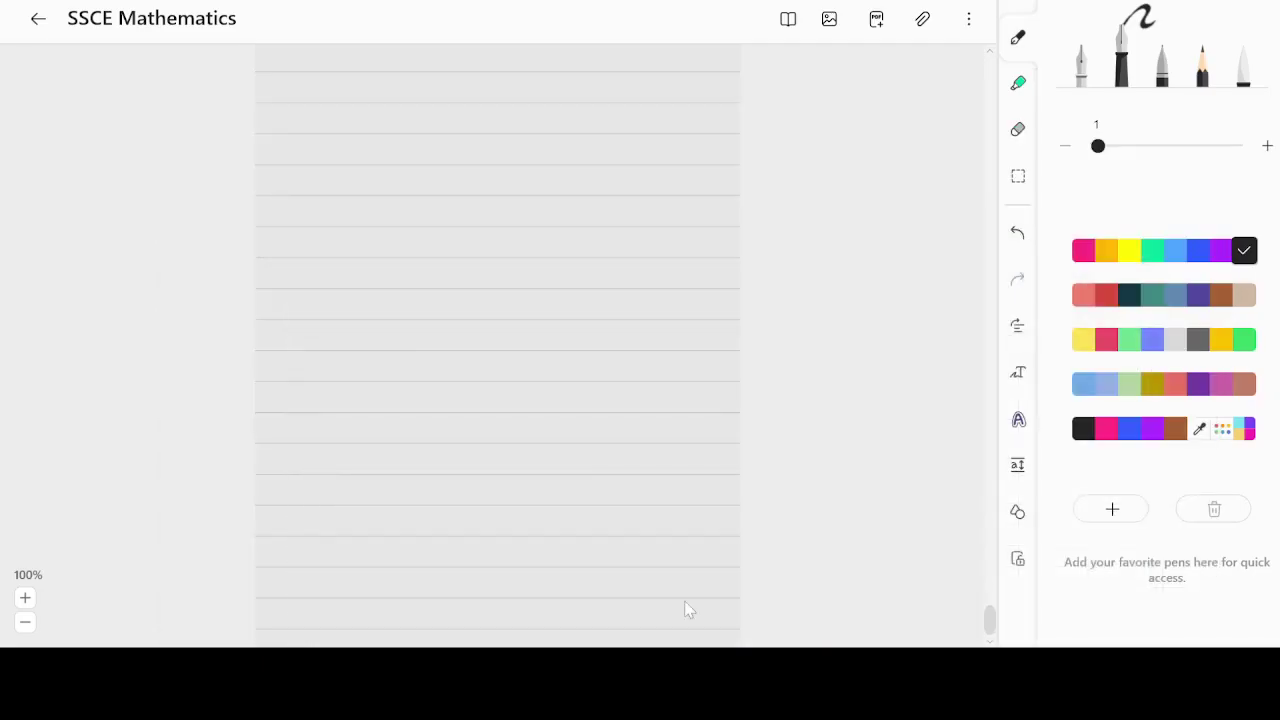
pyautogui.scroll(10, 560, 462)
pyautogui.scroll(10, 560, 462)
pyautogui.scroll(10, 562, 466)
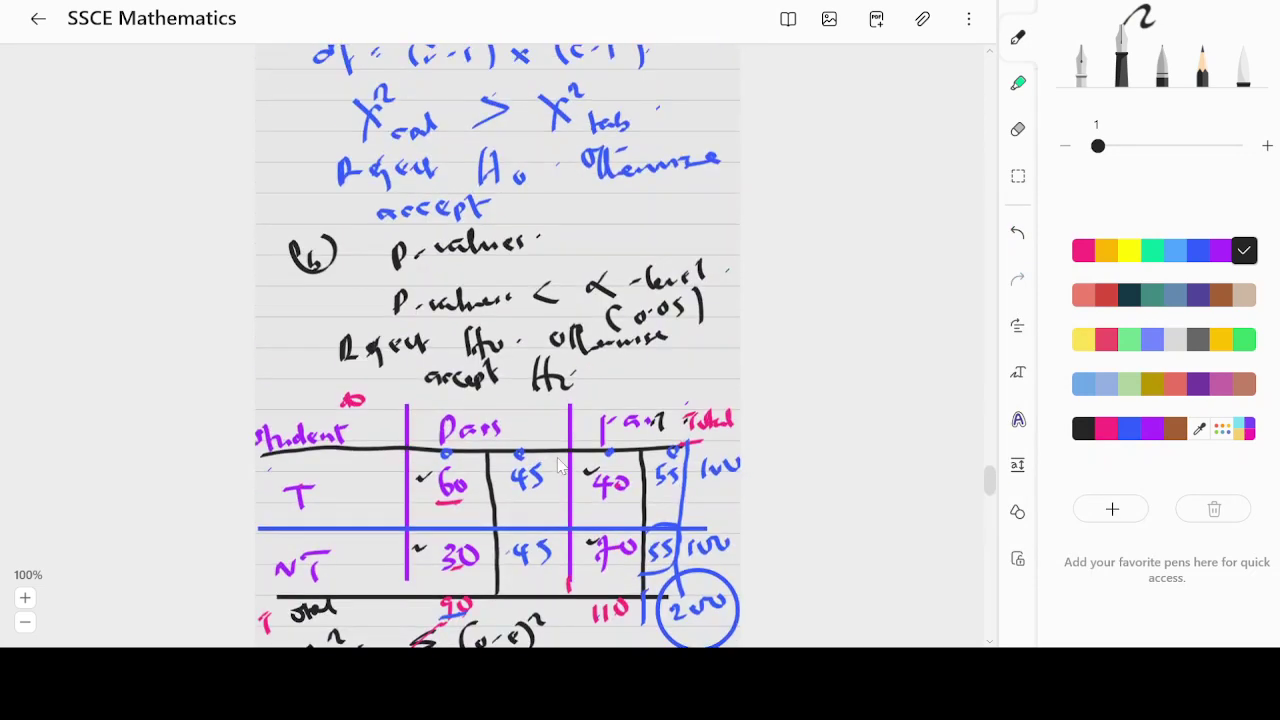
pyautogui.scroll(5, 561, 466)
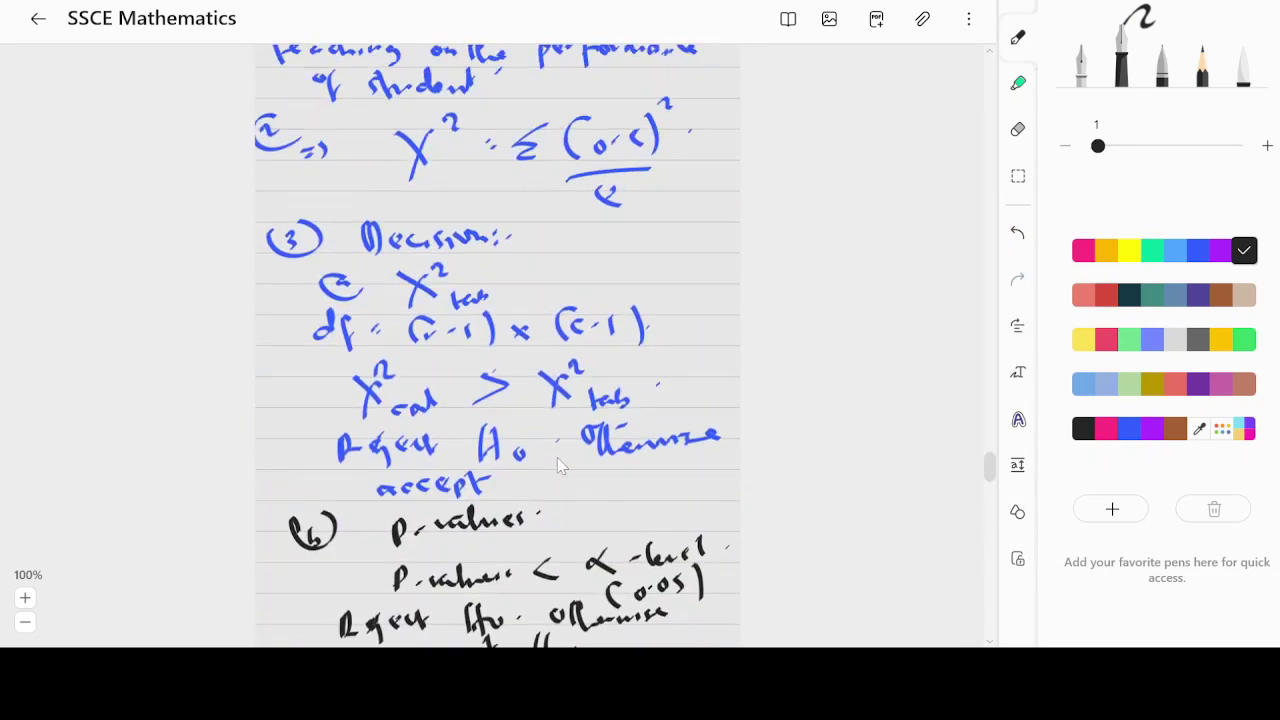
pyautogui.scroll(-1, 560, 466)
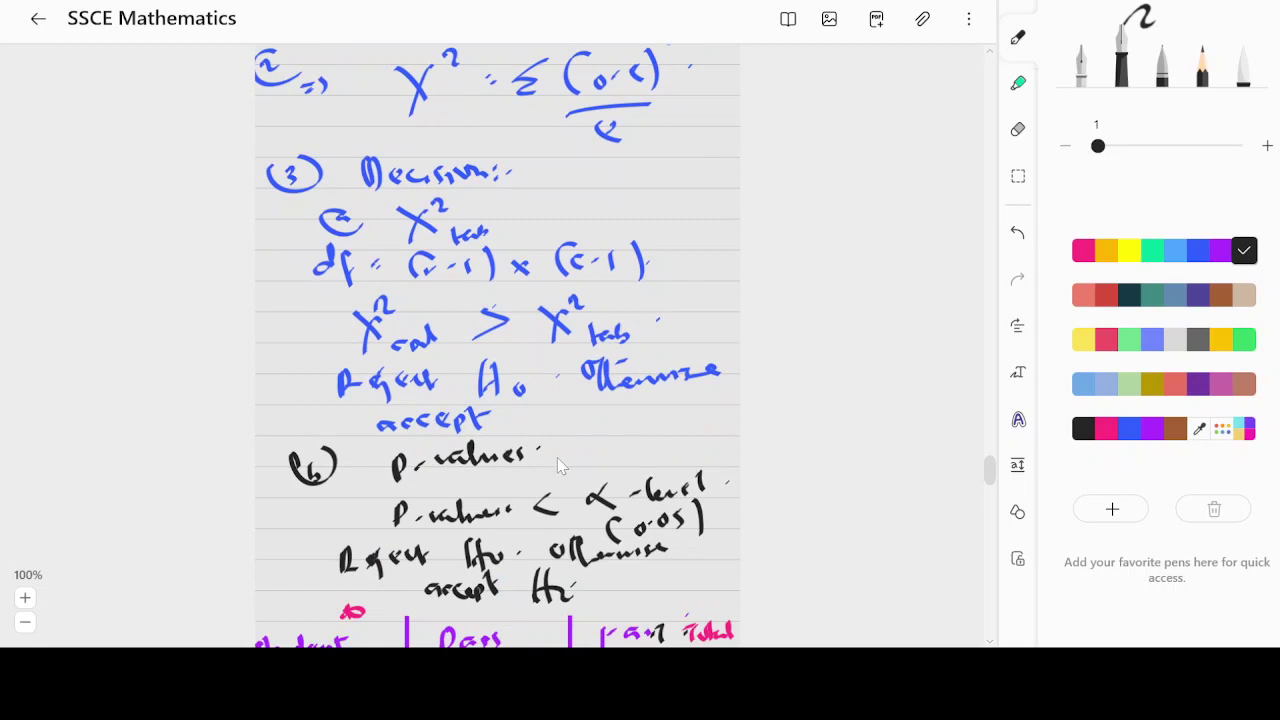
pyautogui.moveTo(537, 205); pyautogui.dragTo(600, 183)
pyautogui.moveTo(528, 424)
pyautogui.mouseDown()
pyautogui.moveTo(340, 462)
pyautogui.moveTo(576, 458)
pyautogui.moveTo(532, 427)
pyautogui.mouseUp()
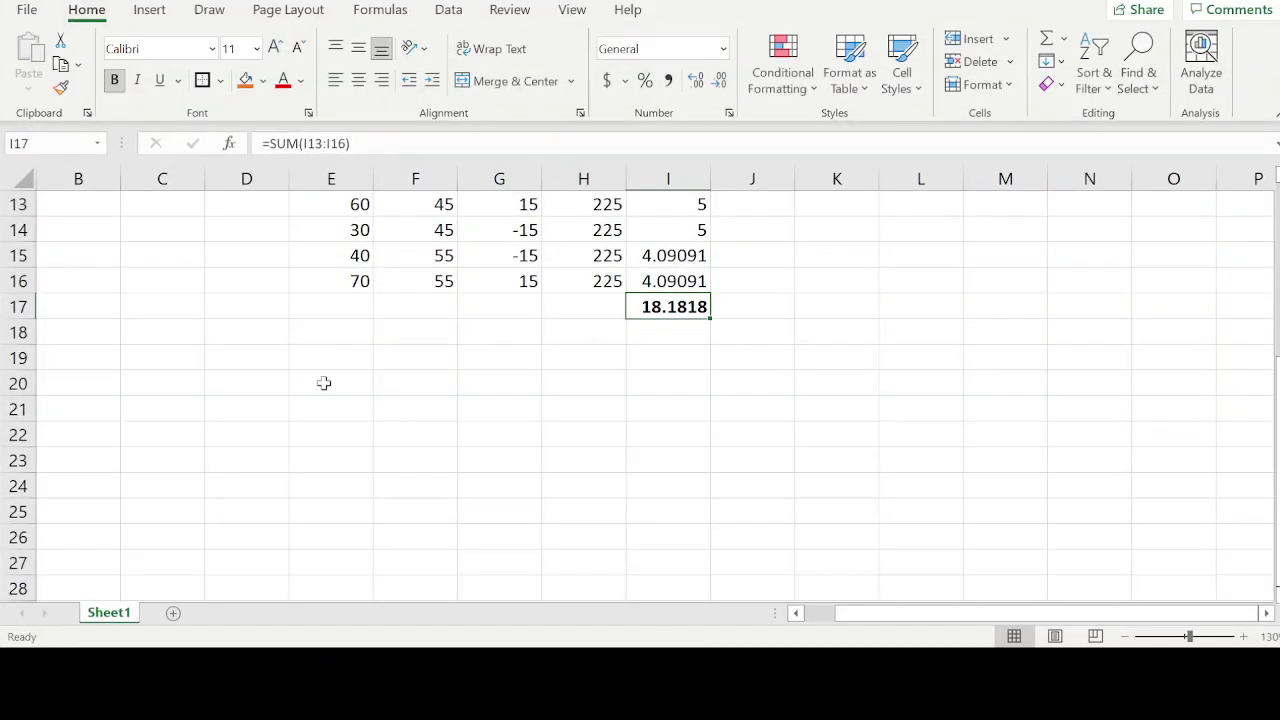
# - Enter =CHISQ.TEST(E13:E16,F13:F16) in E19, returning 0.0004, and copy the result
pyautogui.scroll(2, 324, 383)
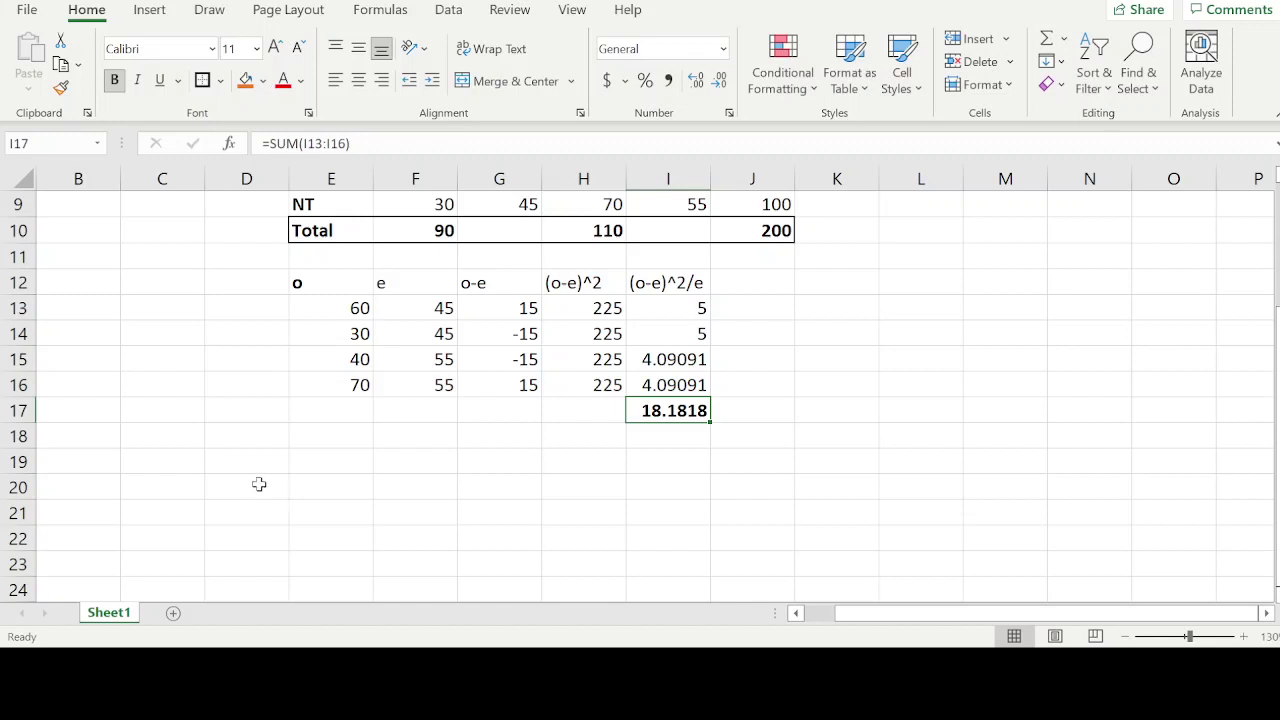
pyautogui.click(298, 464)
pyautogui.write('=')
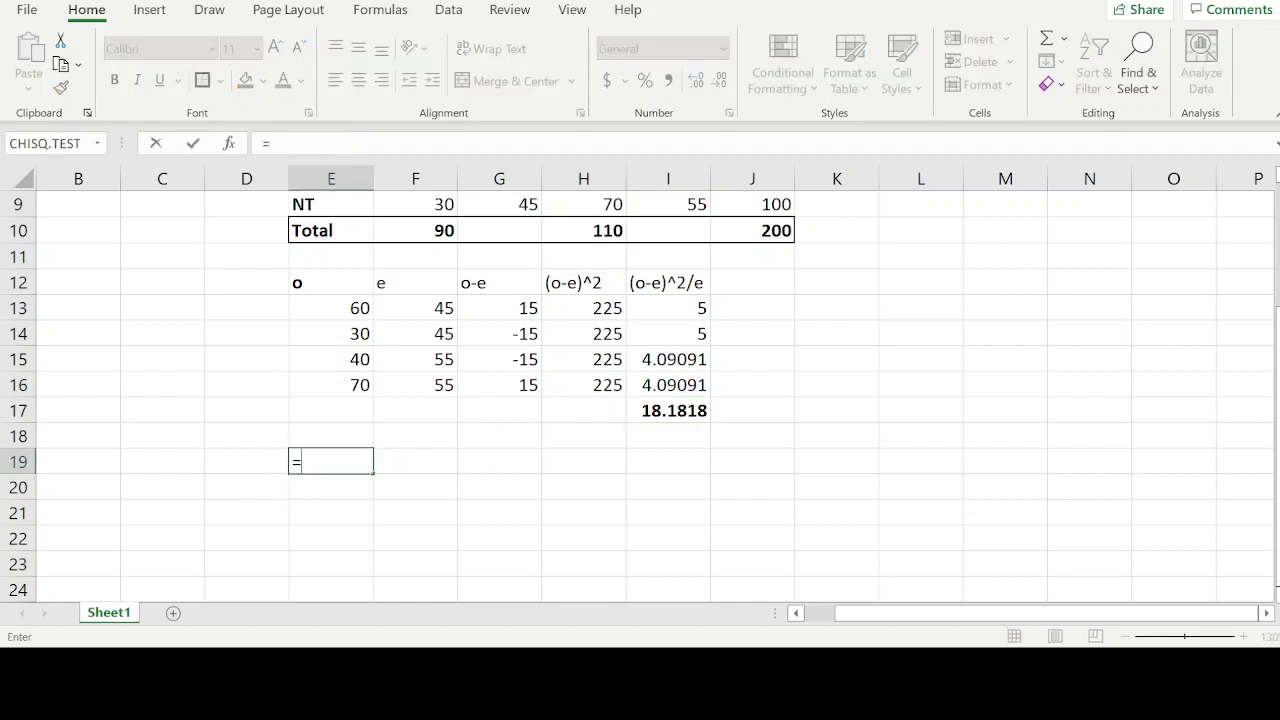
pyautogui.write('c')
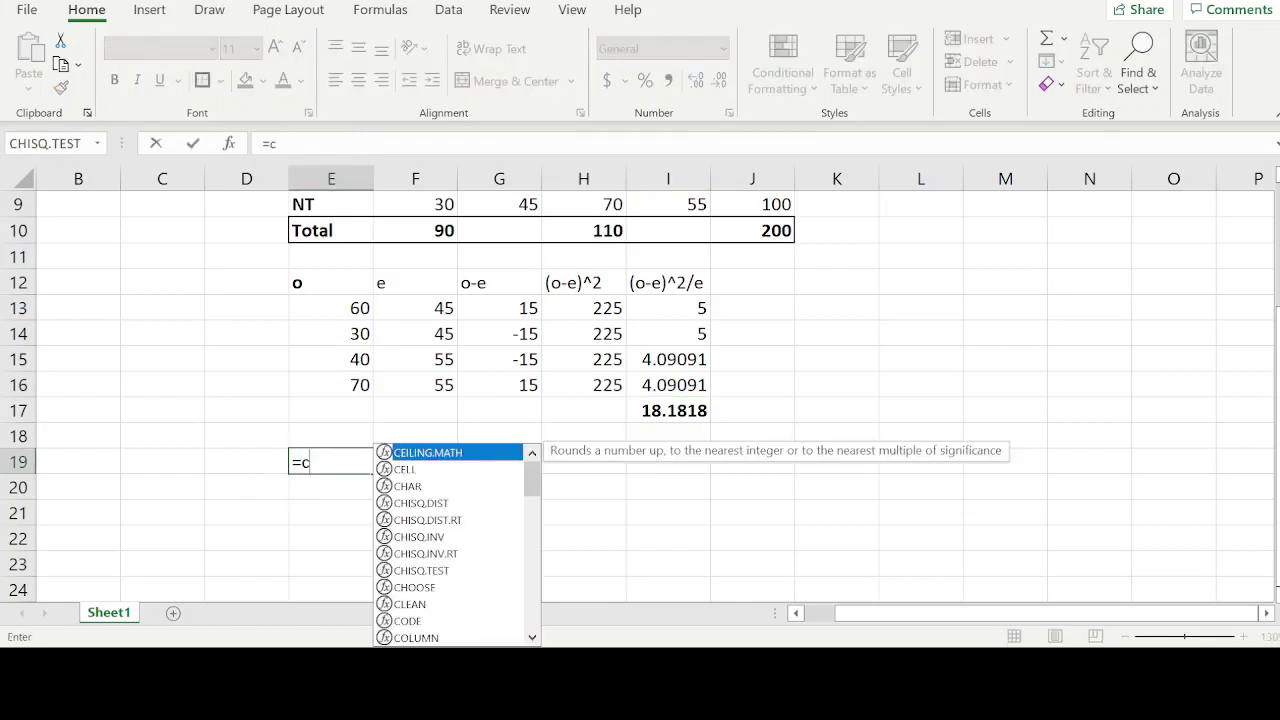
pyautogui.write('hi')
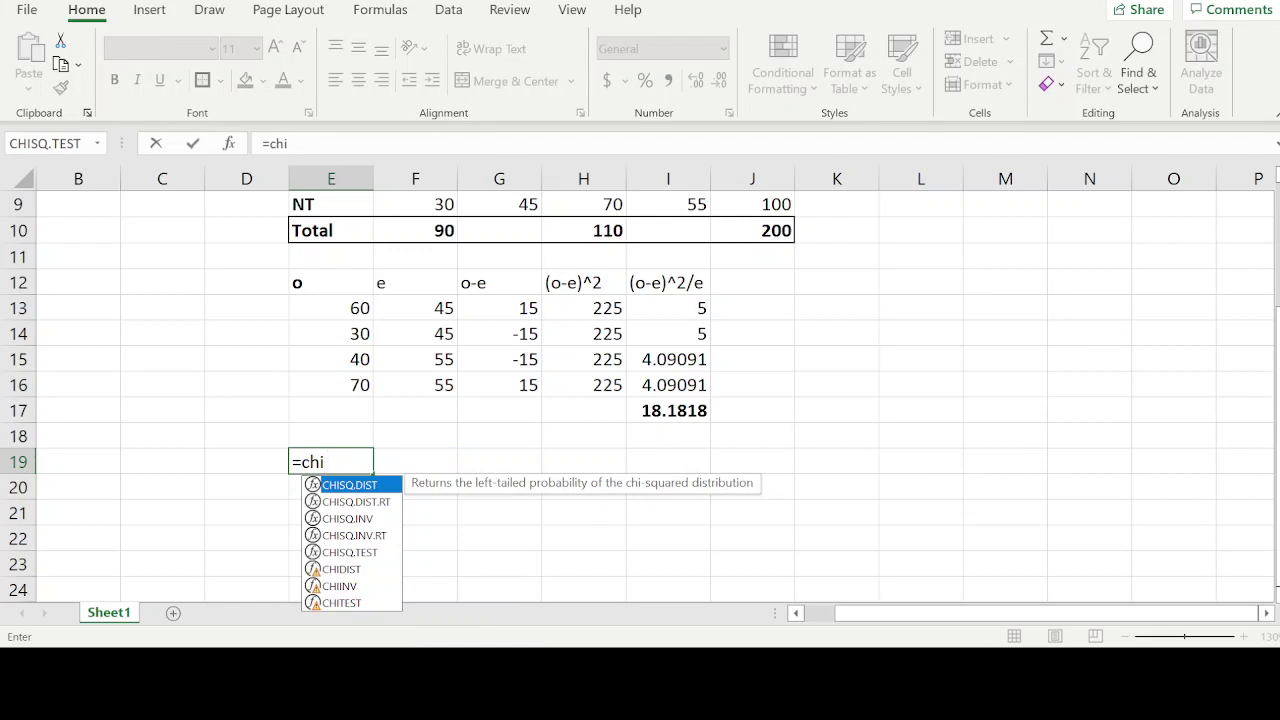
pyautogui.press('Down')
pyautogui.press('Down')
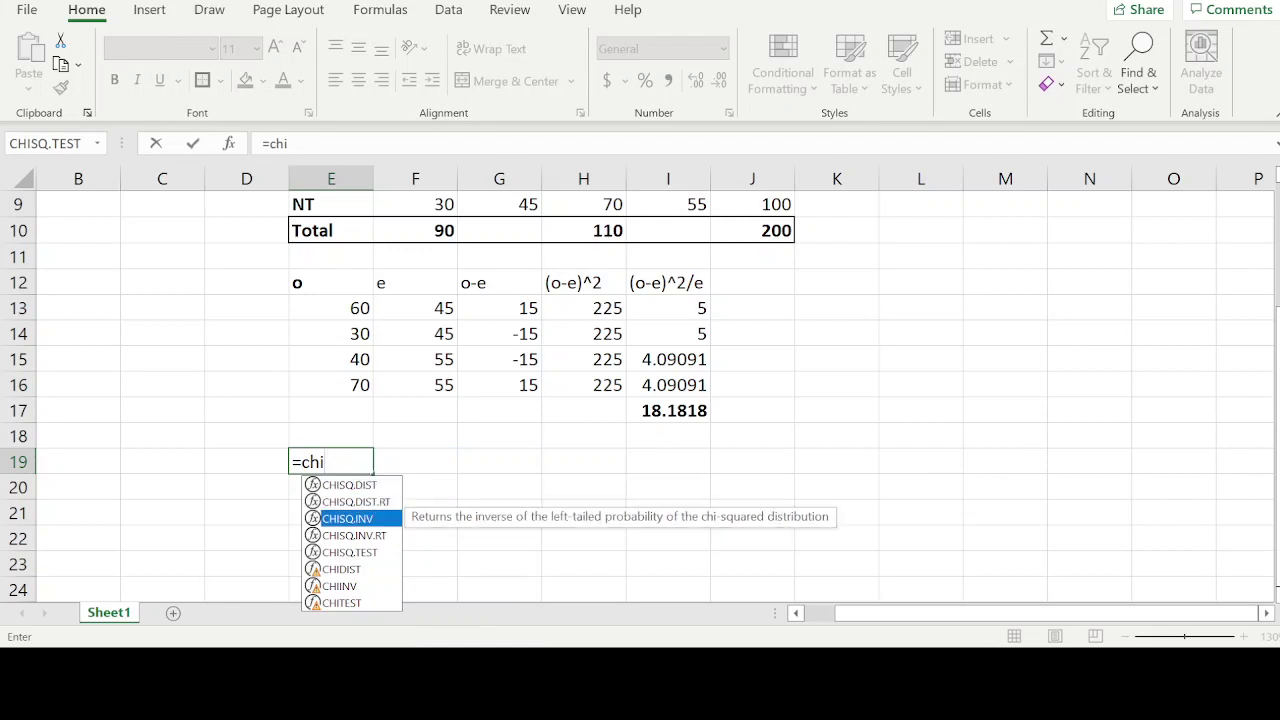
pyautogui.press('Down')
pyautogui.press('Down')
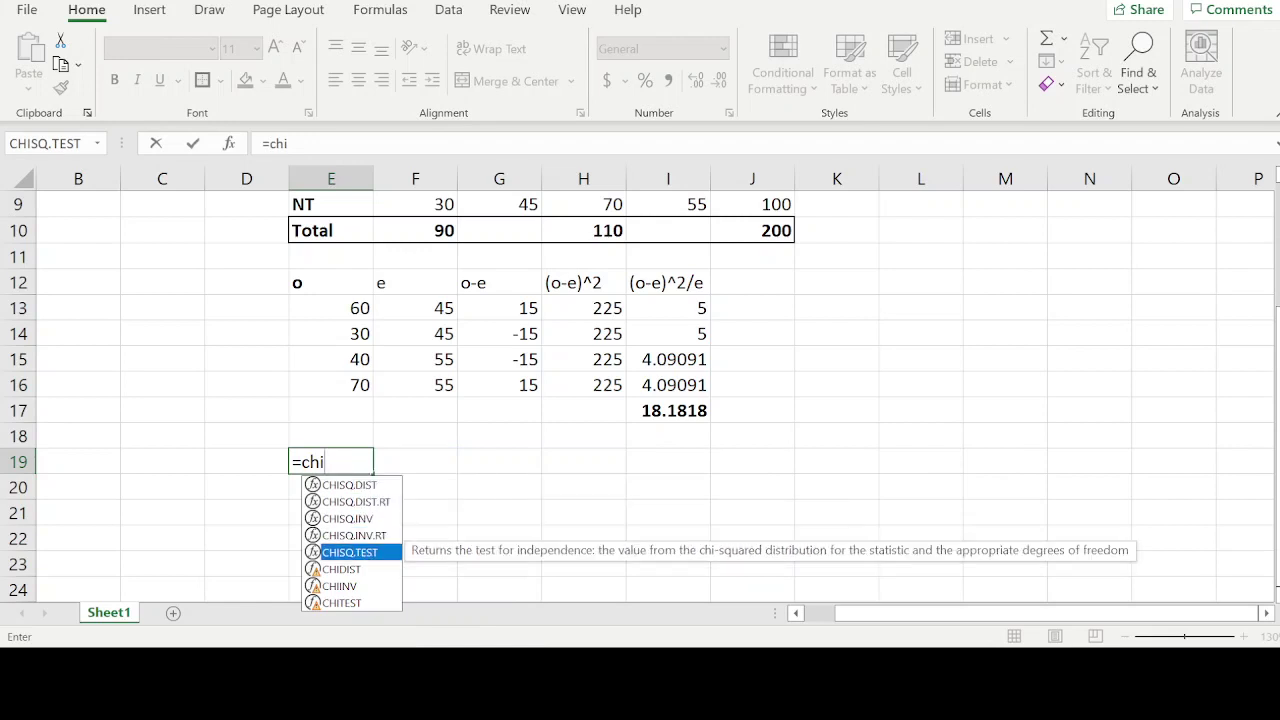
pyautogui.press('Tab')
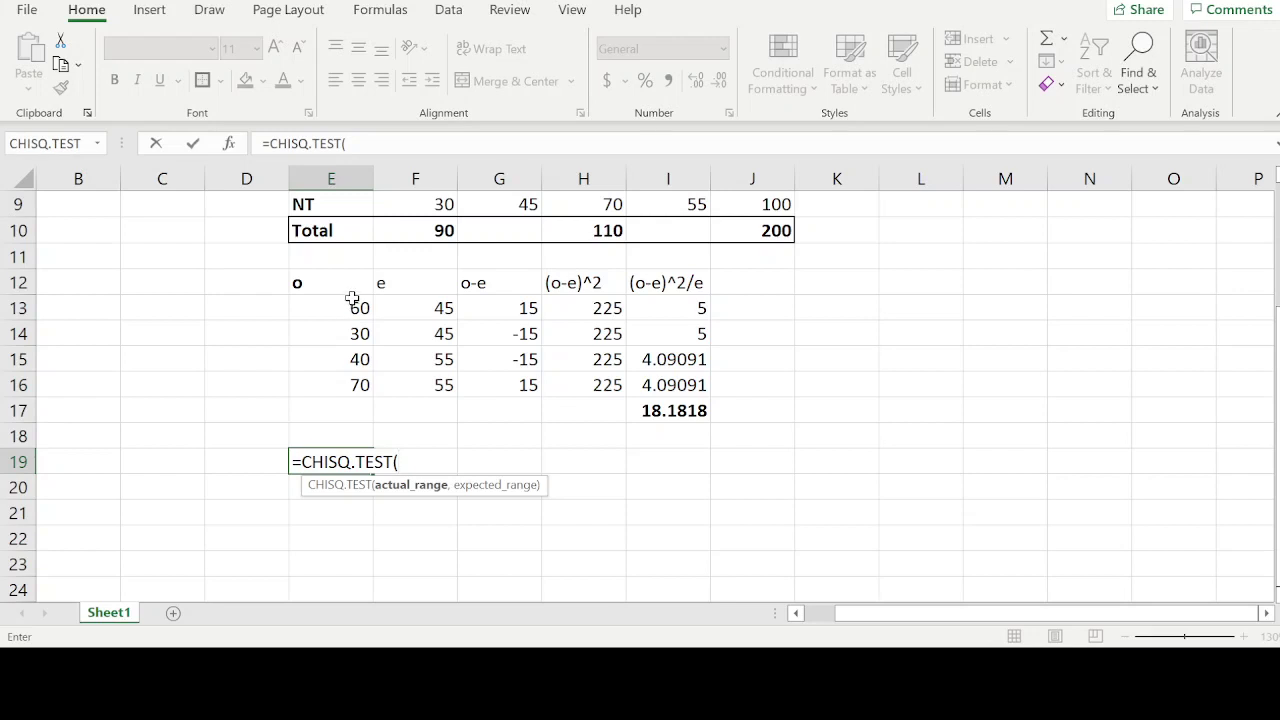
pyautogui.moveTo(350, 302); pyautogui.dragTo(352, 387)
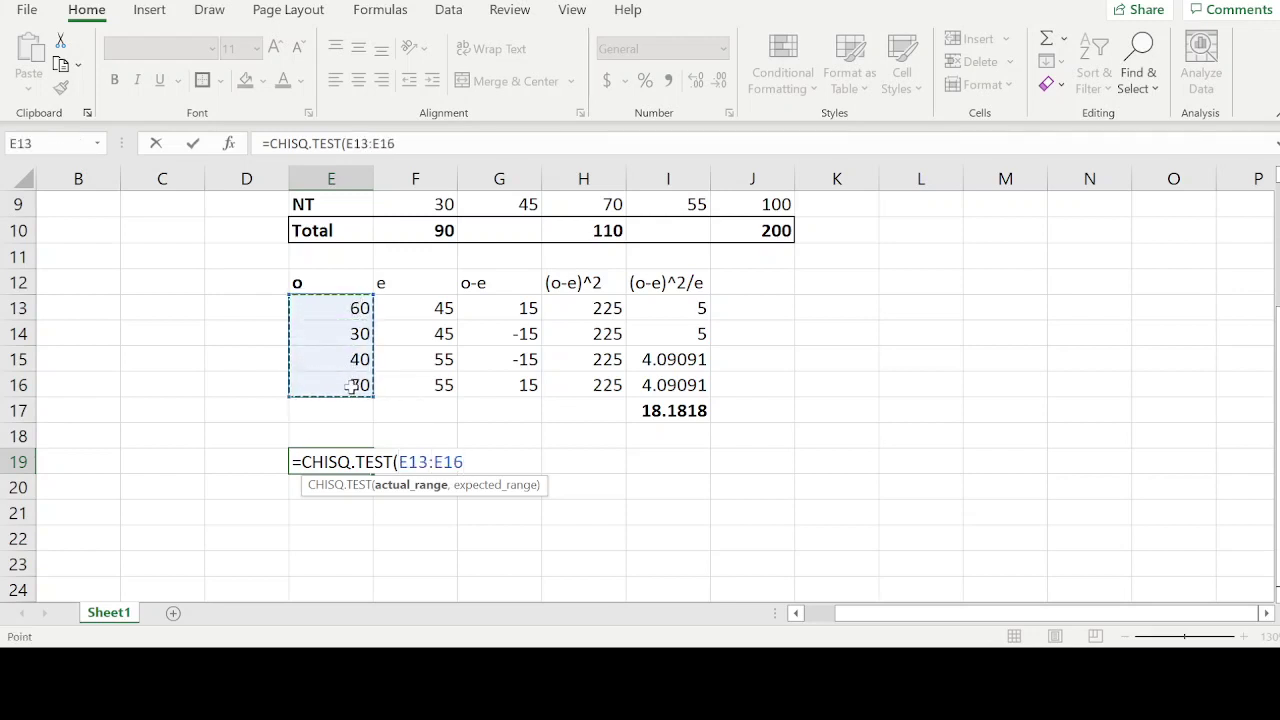
pyautogui.write(',')
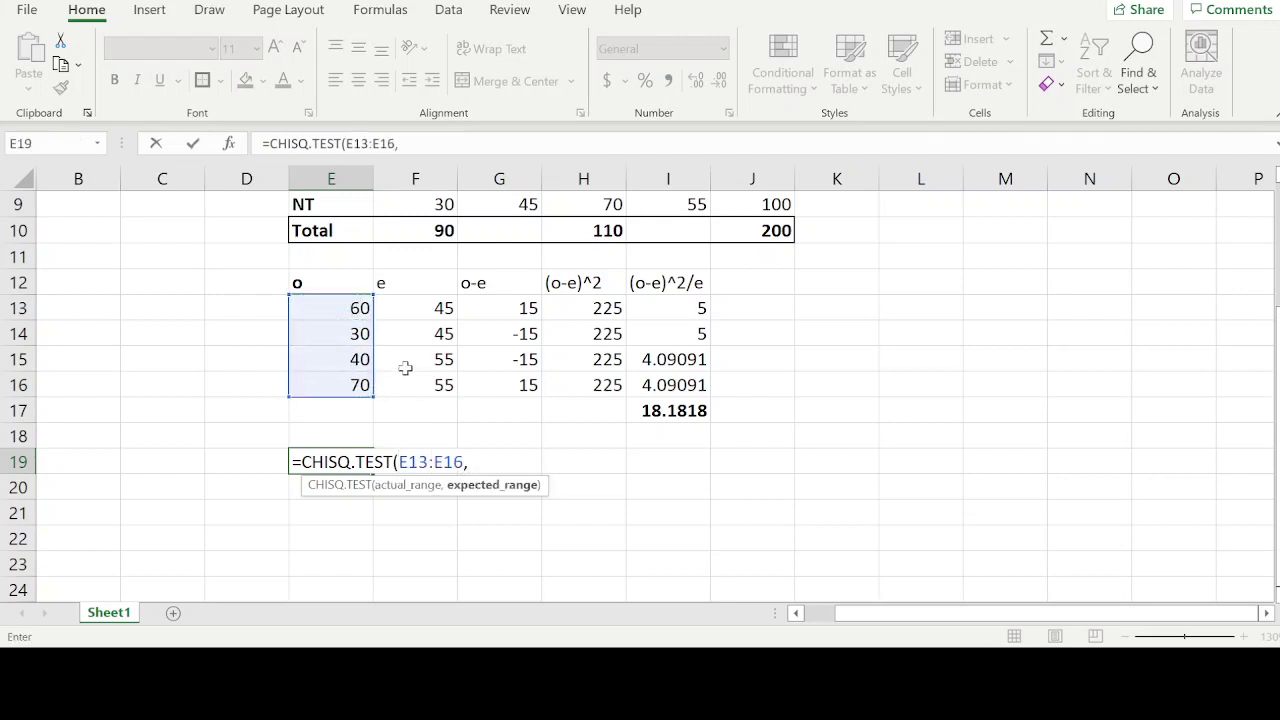
pyautogui.moveTo(438, 302); pyautogui.dragTo(438, 385)
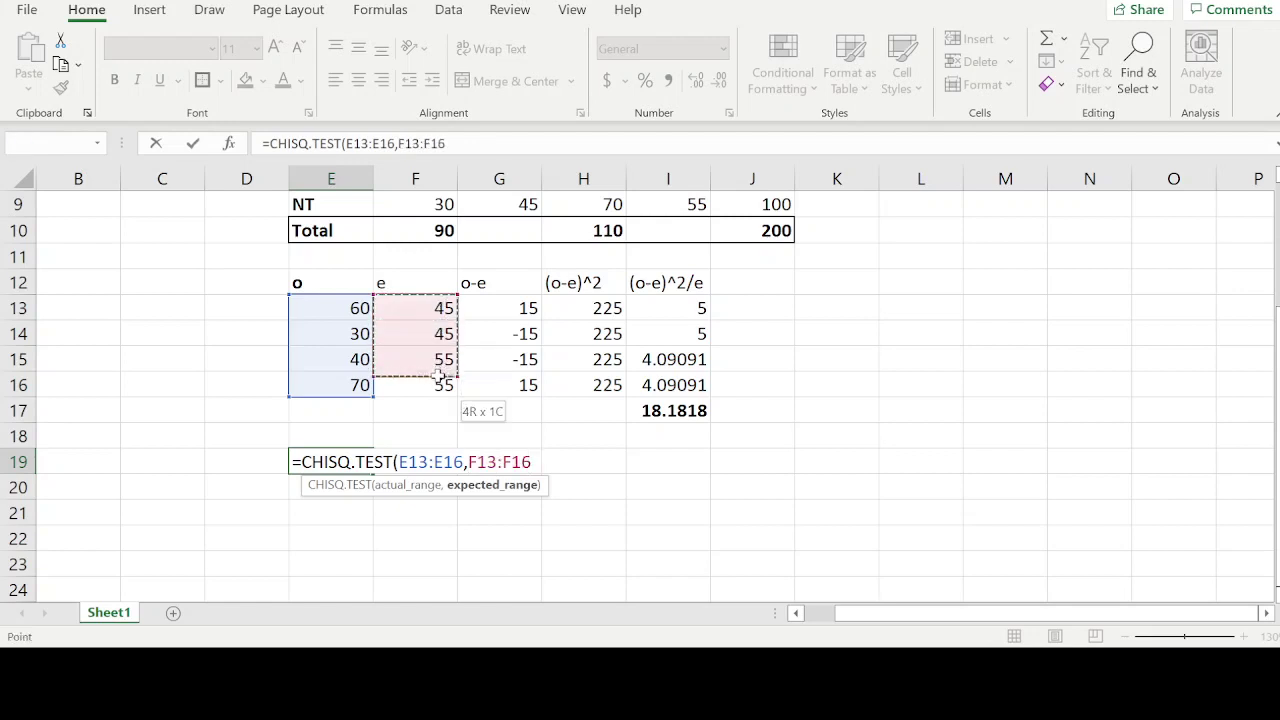
pyautogui.write(')')
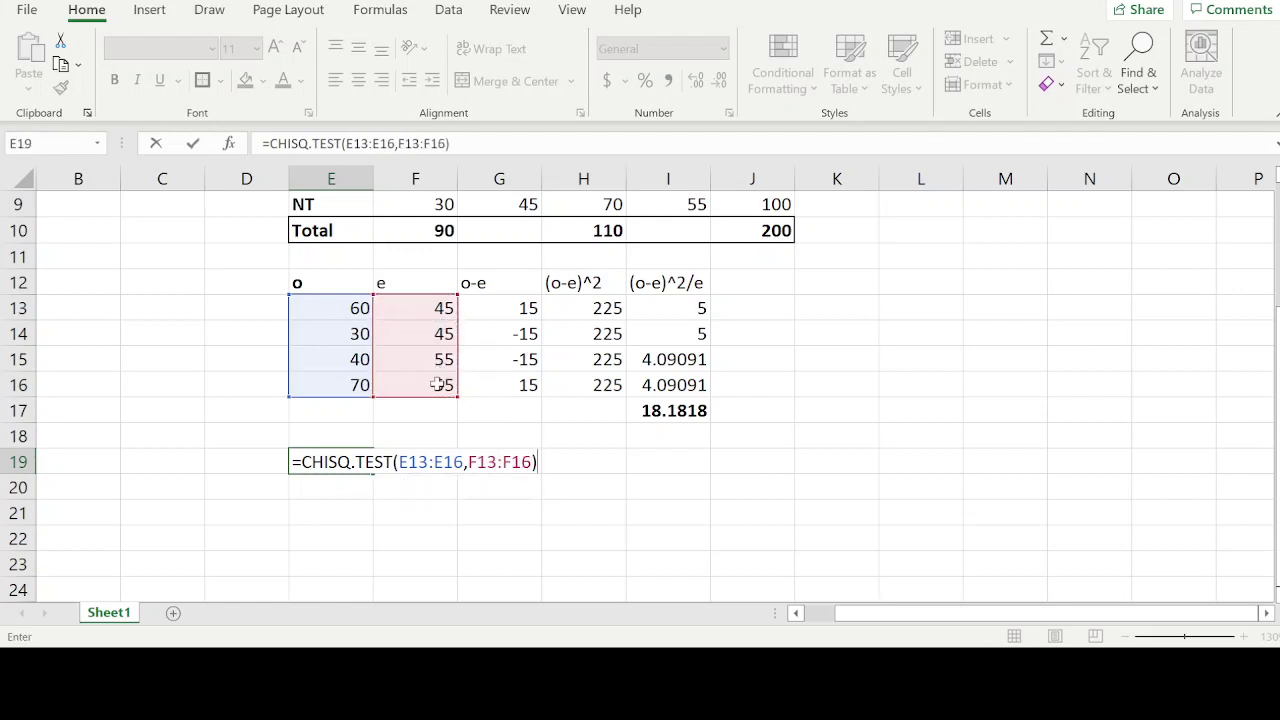
pyautogui.press('Return')
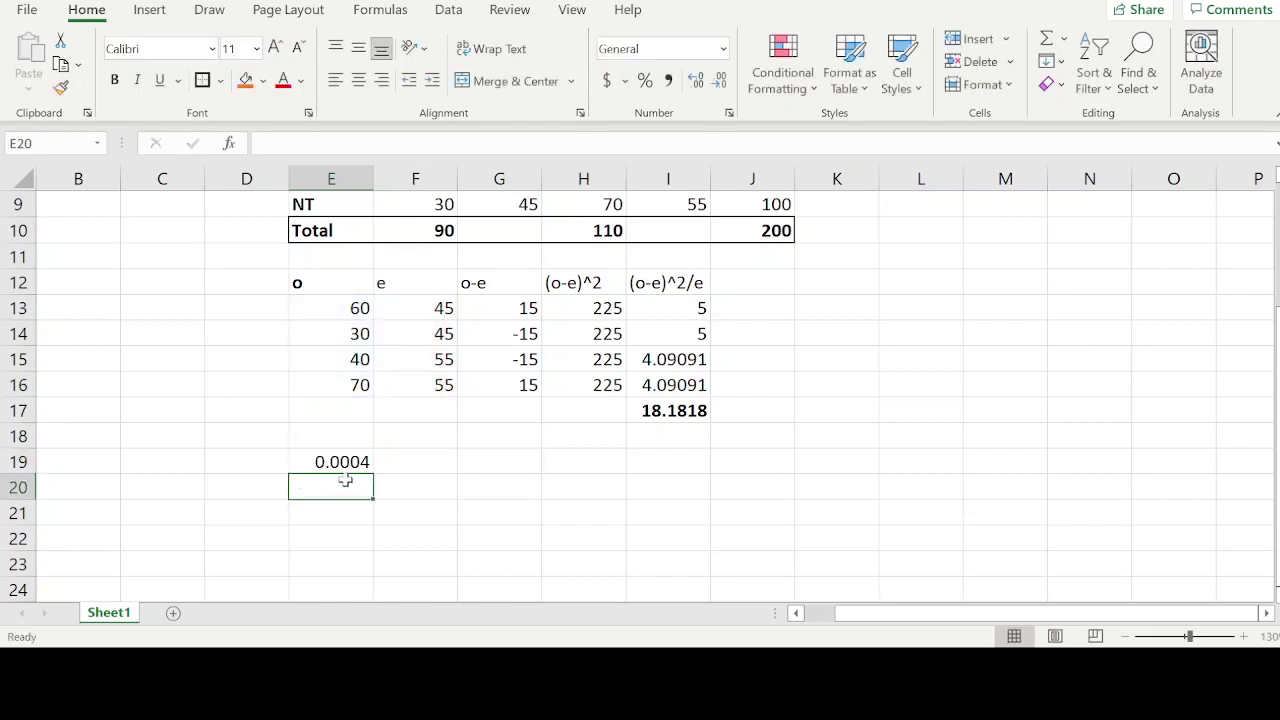
pyautogui.click(347, 455)
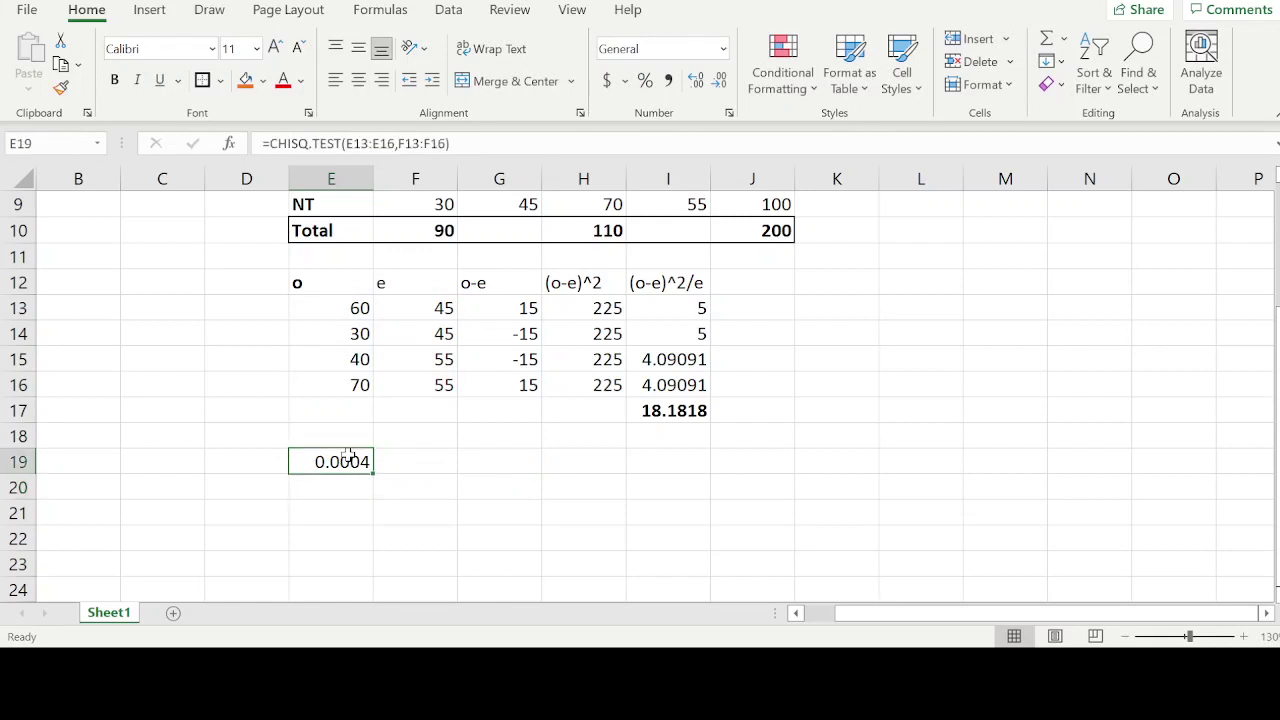
pyautogui.hotkey('ctrl', 'c')
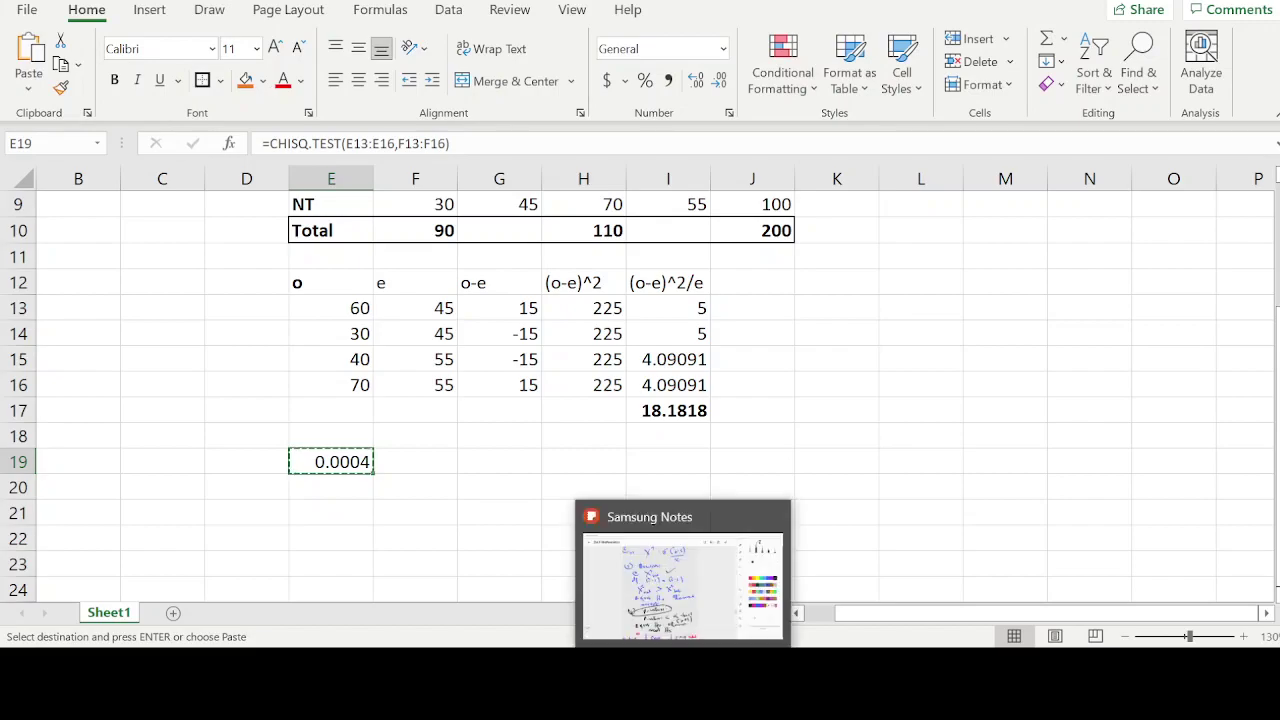
pyautogui.click(680, 600)
# - Handwrite 'P values = 0.0004' at the top of a blank area
pyautogui.scroll(-10, 495, 395)
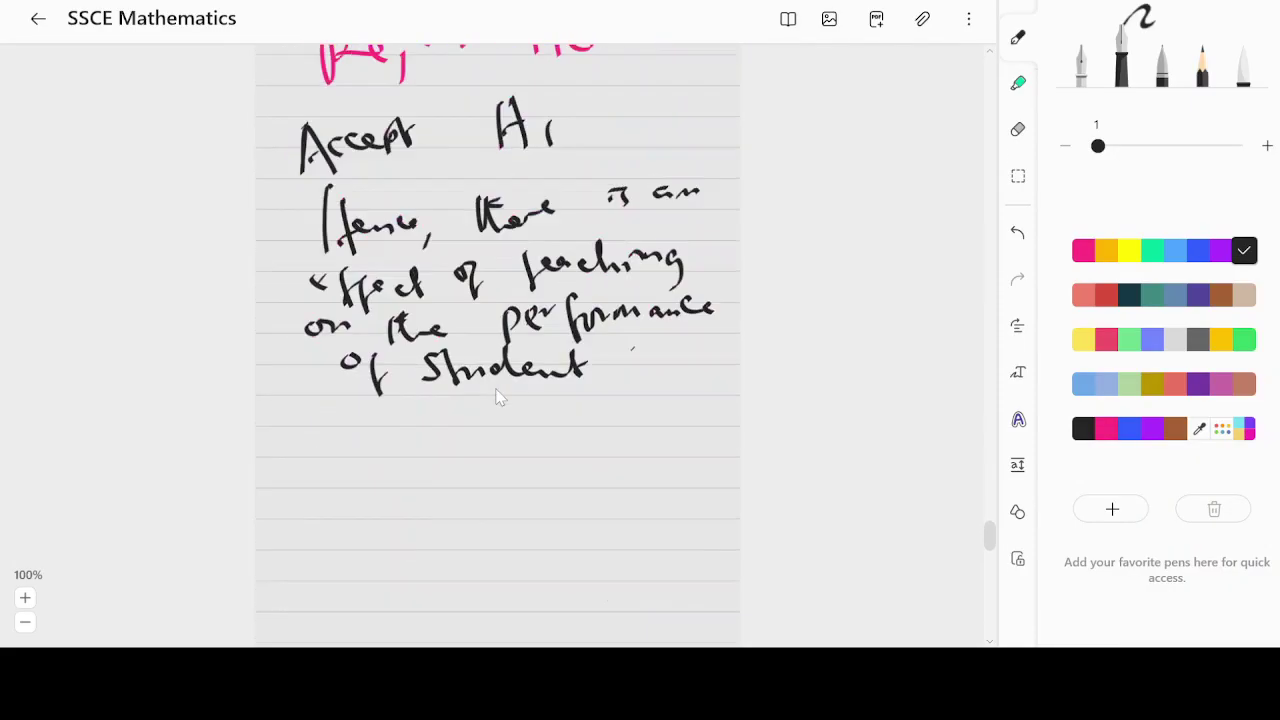
pyautogui.scroll(-5, 495, 395)
pyautogui.moveTo(336, 80)
pyautogui.mouseDown()
pyautogui.moveTo(347, 145)
pyautogui.moveTo(356, 112)
pyautogui.moveTo(478, 96)
pyautogui.mouseUp()
pyautogui.moveTo(493, 93); pyautogui.dragTo(561, 88)
pyautogui.moveTo(590, 78); pyautogui.dragTo(622, 76)
pyautogui.moveTo(630, 82); pyautogui.dragTo(647, 74)
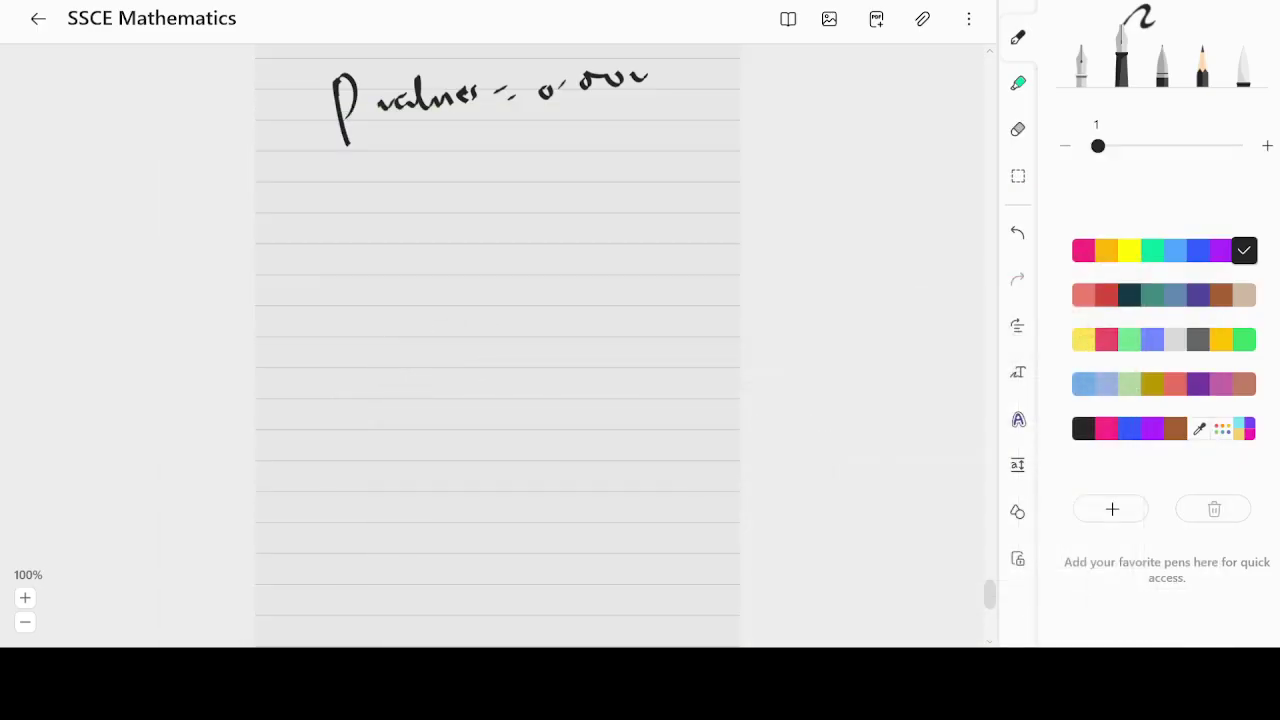
pyautogui.moveTo(670, 64)
pyautogui.mouseDown()
pyautogui.moveTo(686, 80)
pyautogui.moveTo(678, 95)
pyautogui.mouseUp()
pyautogui.click(709, 72)
# - Write 'p values < α (0.05)' on the second line
pyautogui.moveTo(352, 180)
pyautogui.mouseDown()
pyautogui.moveTo(364, 192)
pyautogui.moveTo(478, 170)
pyautogui.mouseUp()
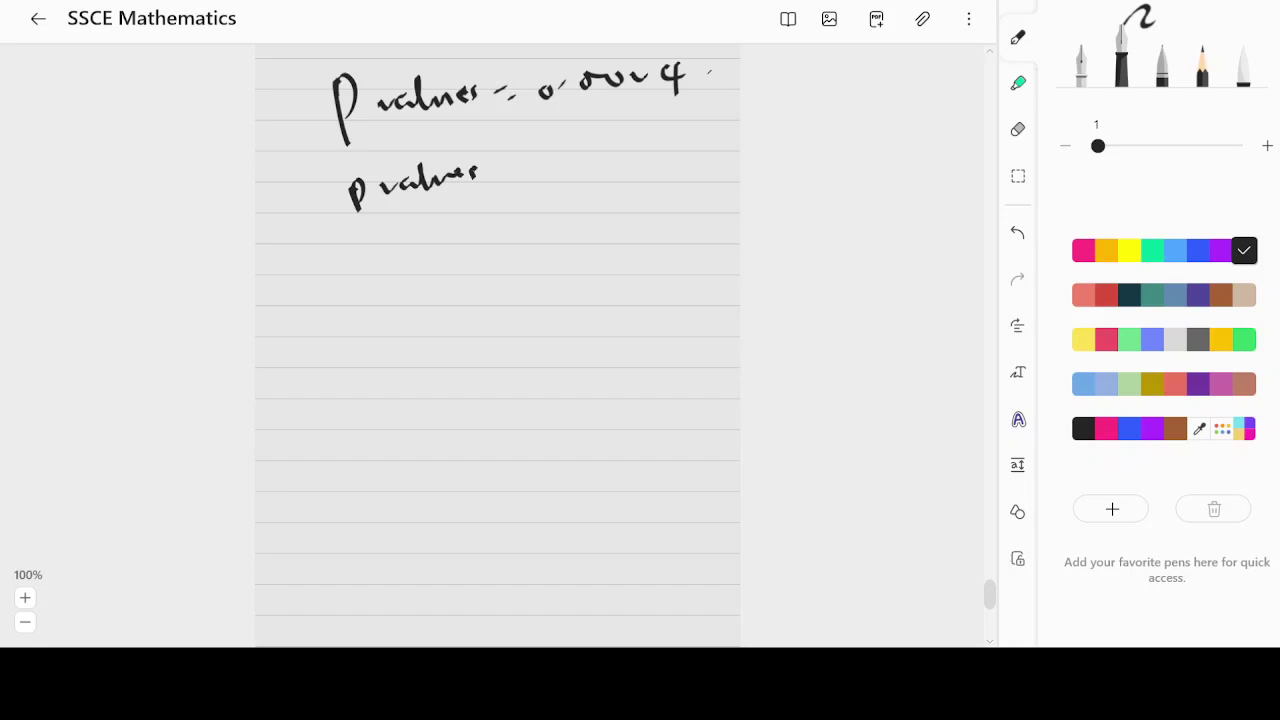
pyautogui.moveTo(550, 153)
pyautogui.mouseDown()
pyautogui.moveTo(526, 174)
pyautogui.moveTo(563, 181)
pyautogui.moveTo(626, 172)
pyautogui.moveTo(626, 160)
pyautogui.moveTo(646, 182)
pyautogui.mouseUp()
pyautogui.moveTo(672, 122)
pyautogui.mouseDown()
pyautogui.moveTo(660, 178)
pyautogui.moveTo(678, 162)
pyautogui.mouseUp()
pyautogui.moveTo(692, 148); pyautogui.dragTo(700, 156)
pyautogui.moveTo(720, 130)
pyautogui.mouseDown()
pyautogui.moveTo(712, 156)
pyautogui.moveTo(728, 164)
pyautogui.moveTo(672, 156)
pyautogui.moveTo(682, 152)
pyautogui.mouseUp()
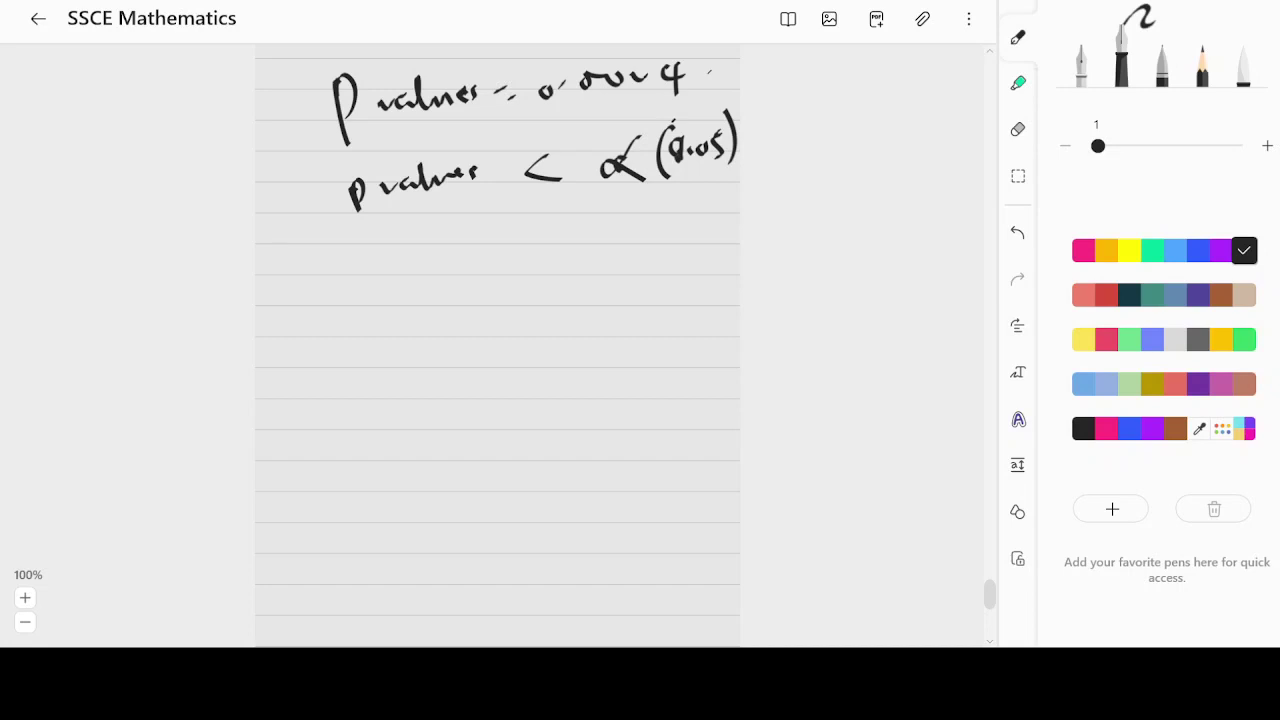
# - Write 'Reject H0' on the third line
pyautogui.moveTo(318, 228); pyautogui.dragTo(360, 258)
pyautogui.moveTo(372, 250)
pyautogui.mouseDown()
pyautogui.moveTo(366, 278)
pyautogui.moveTo(406, 252)
pyautogui.mouseUp()
pyautogui.moveTo(424, 230)
pyautogui.mouseDown()
pyautogui.moveTo(428, 262)
pyautogui.moveTo(444, 244)
pyautogui.mouseUp()
pyautogui.moveTo(504, 208); pyautogui.dragTo(510, 272)
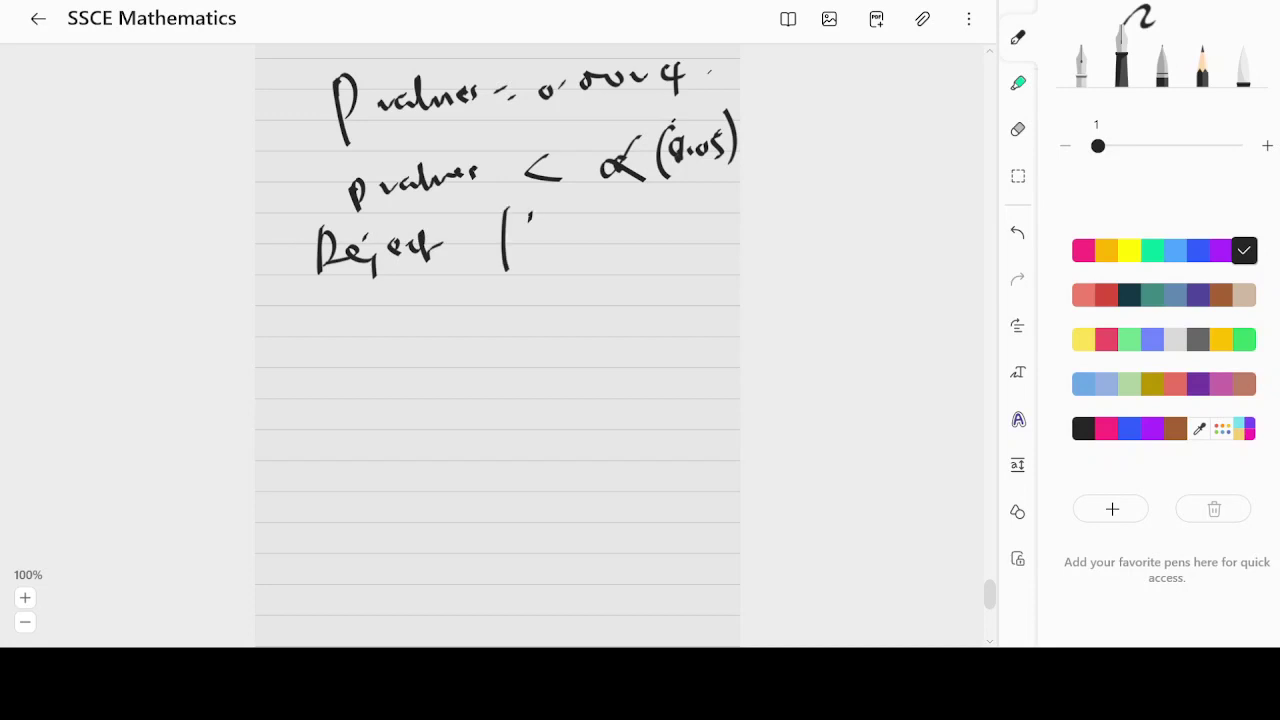
pyautogui.moveTo(540, 216); pyautogui.dragTo(528, 286)
pyautogui.moveTo(576, 250)
pyautogui.mouseDown()
pyautogui.moveTo(556, 270)
pyautogui.moveTo(578, 258)
pyautogui.mouseUp()
pyautogui.moveTo(595, 237); pyautogui.dragTo(597, 239)
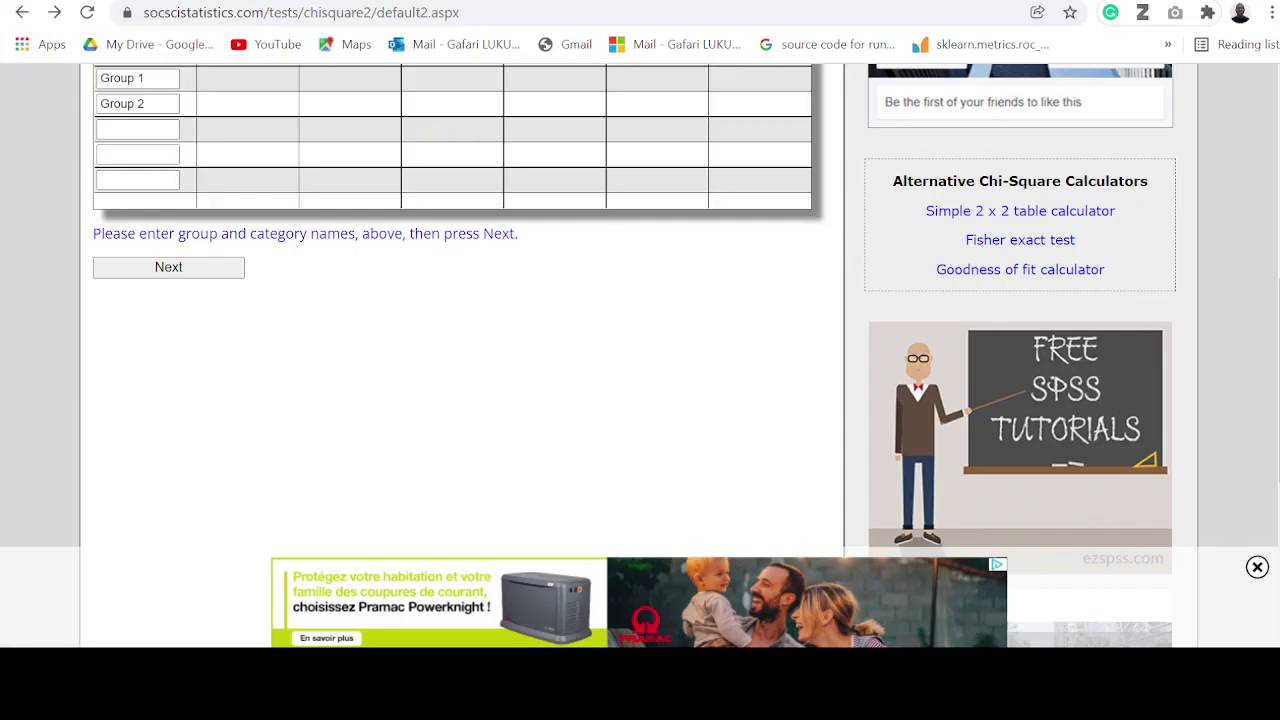
# - Replace Group 1/2 with Taught/Not taught and Category 1/2 with Pass/Fail
pyautogui.scroll(6, 455, 265)
pyautogui.scroll(2, 455, 265)
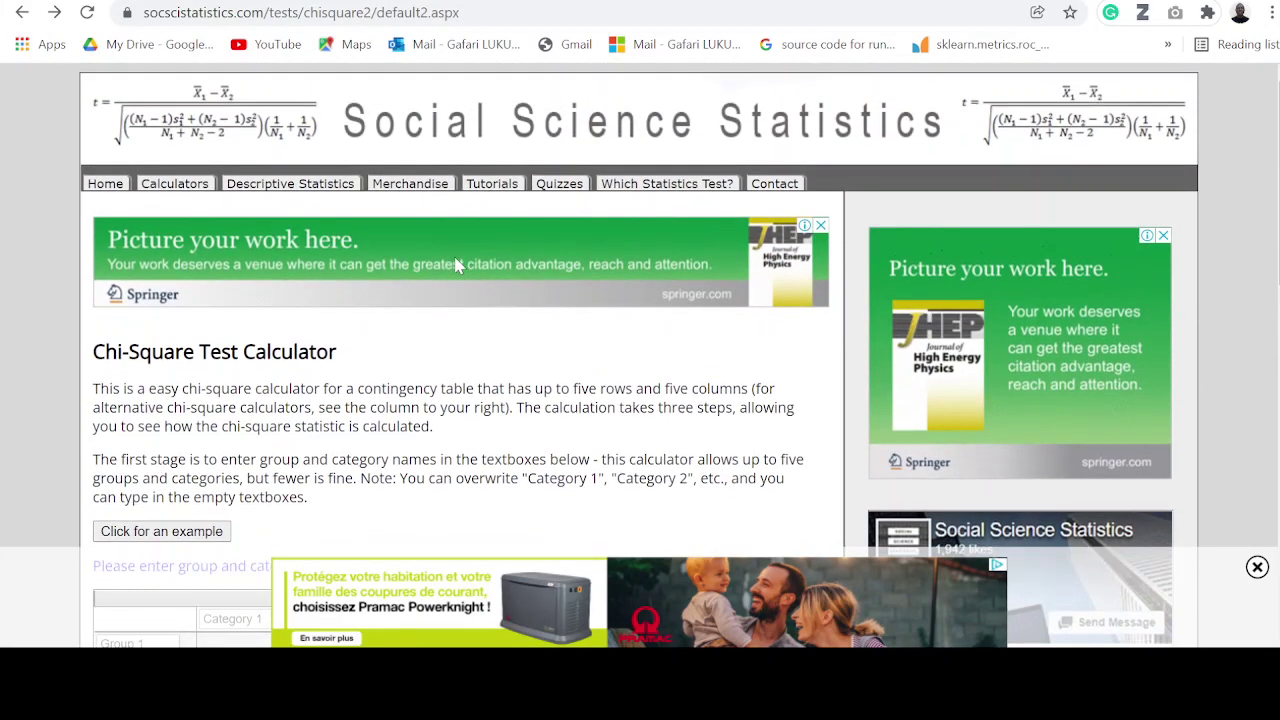
pyautogui.click(436, 14)
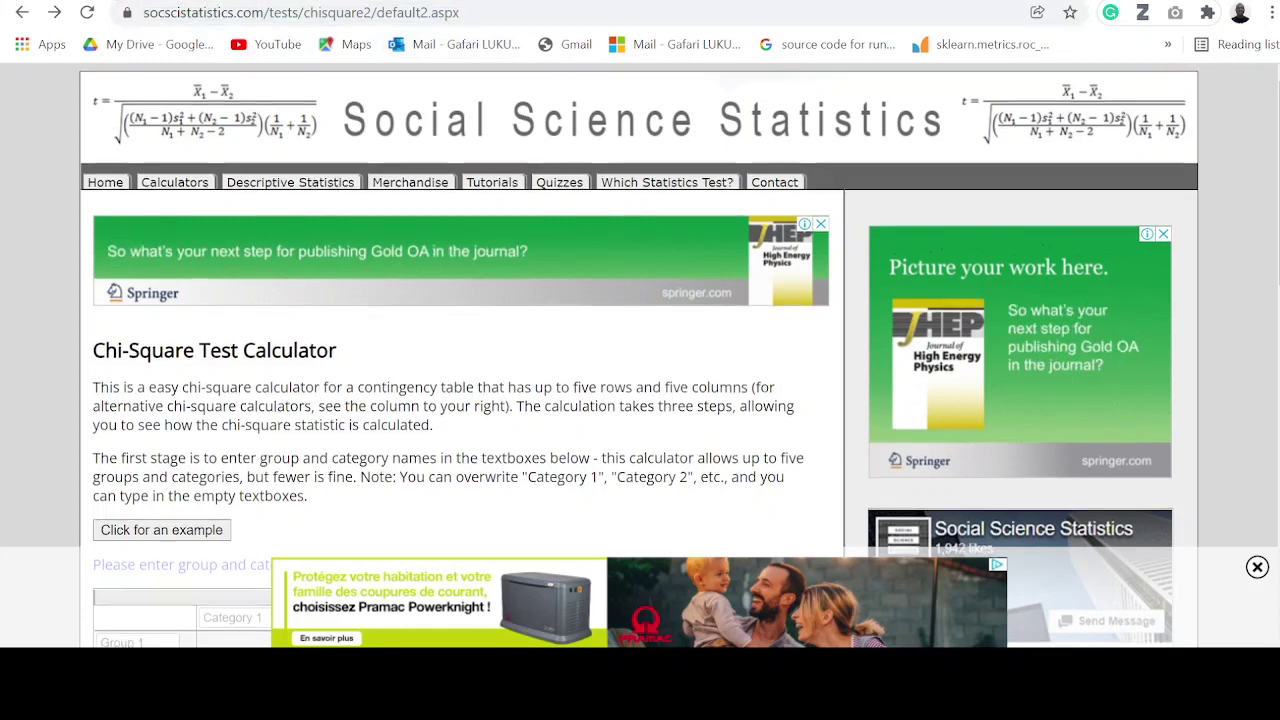
pyautogui.scroll(-3, 366, 400)
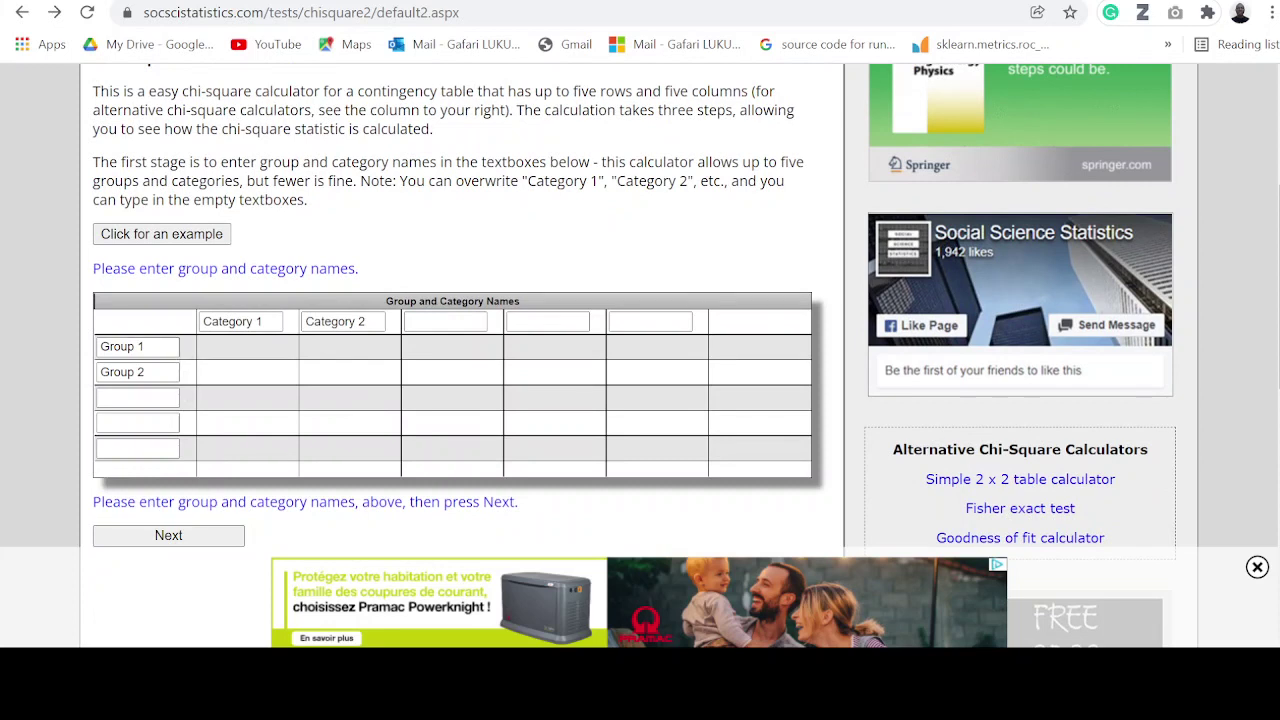
pyautogui.click(143, 346)
pyautogui.hotkey('ctrl', 'a')
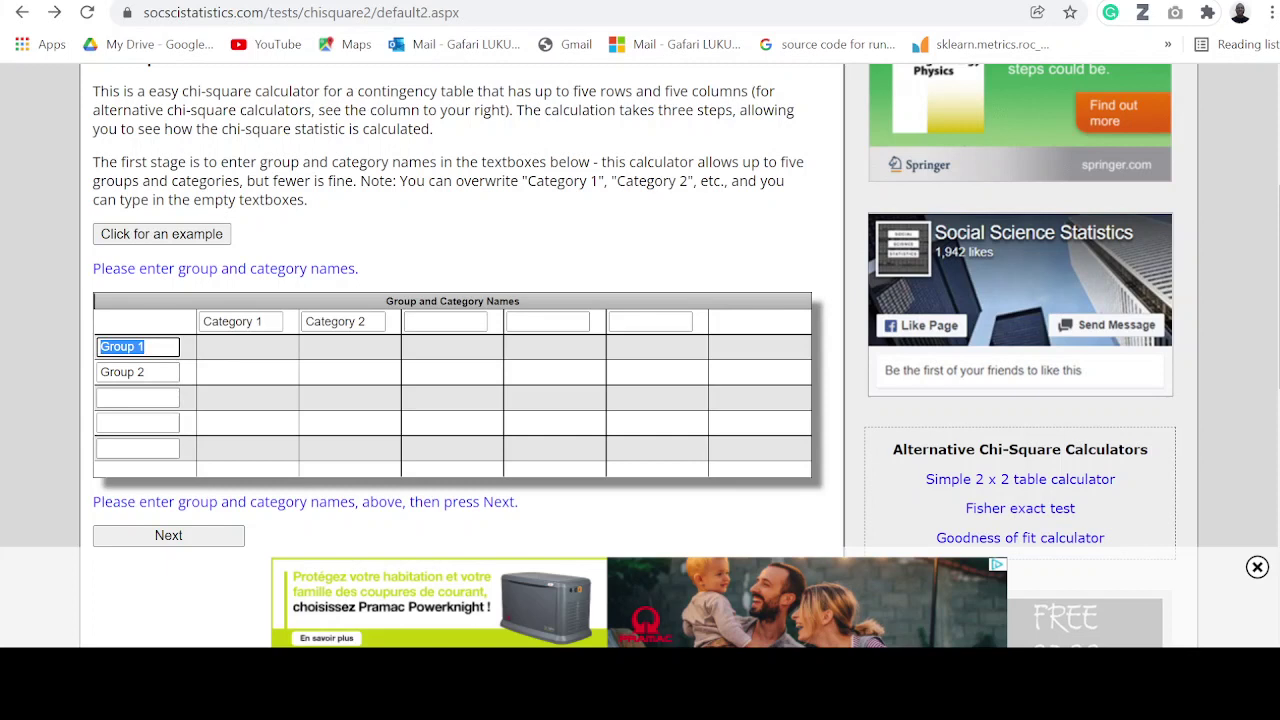
pyautogui.write('Taught')
pyautogui.press('Tab')
pyautogui.write('No')
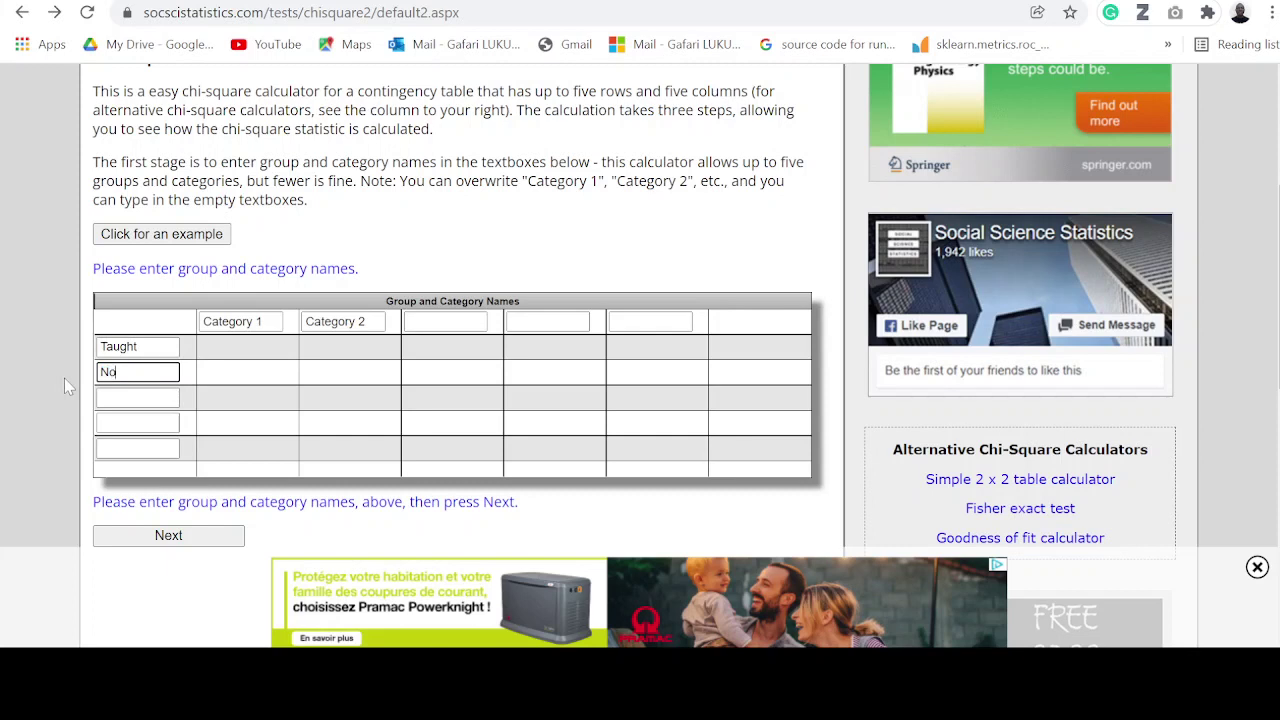
pyautogui.write('t taught')
pyautogui.press('Tab')
pyautogui.write('Pas')
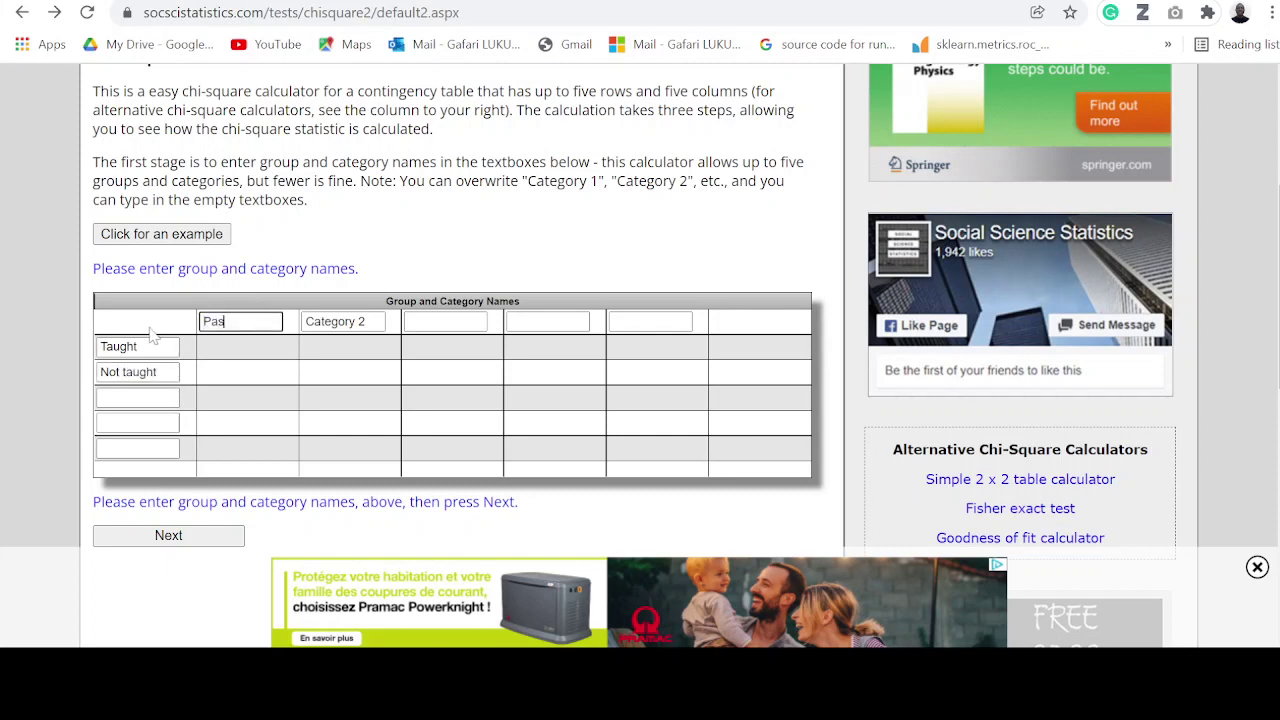
pyautogui.write('s')
pyautogui.press('Tab')
pyautogui.write('Fail')
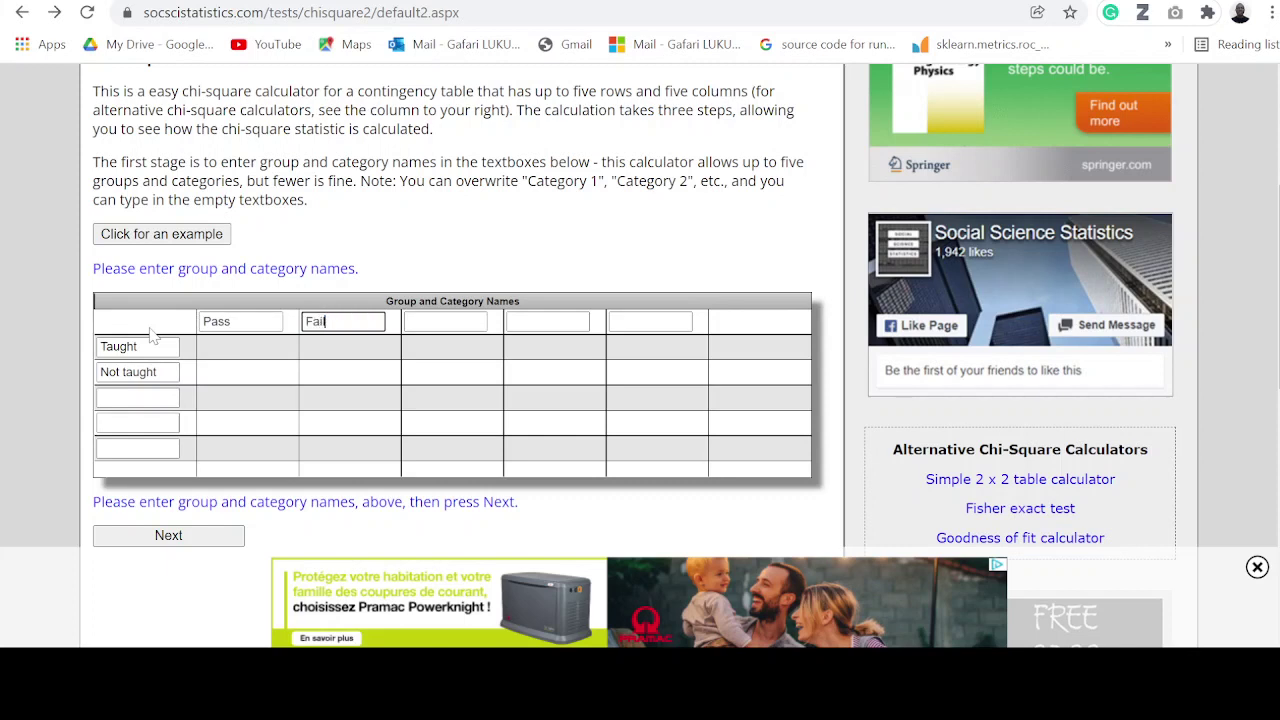
# - Enter the observed counts 60, 40, 30 and 70 into the Taught/Not taught by Pass/Fail grid
pyautogui.click(208, 548)
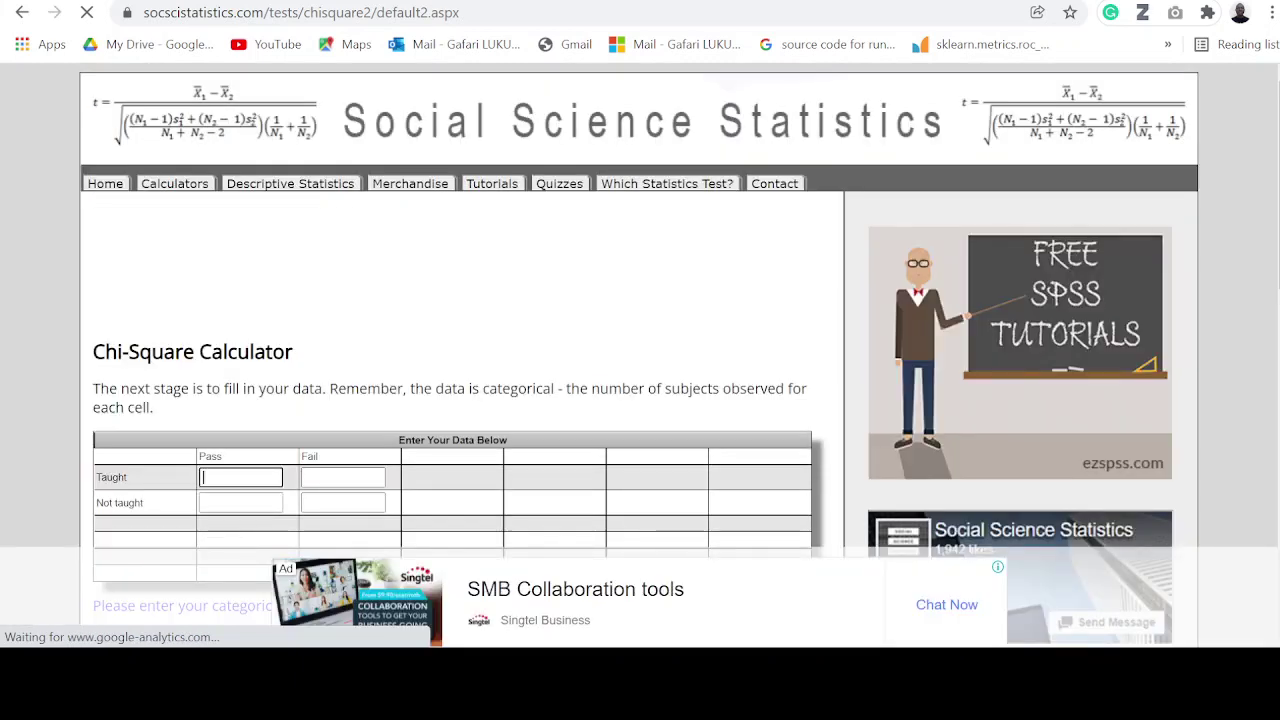
pyautogui.write('60')
pyautogui.press('Tab')
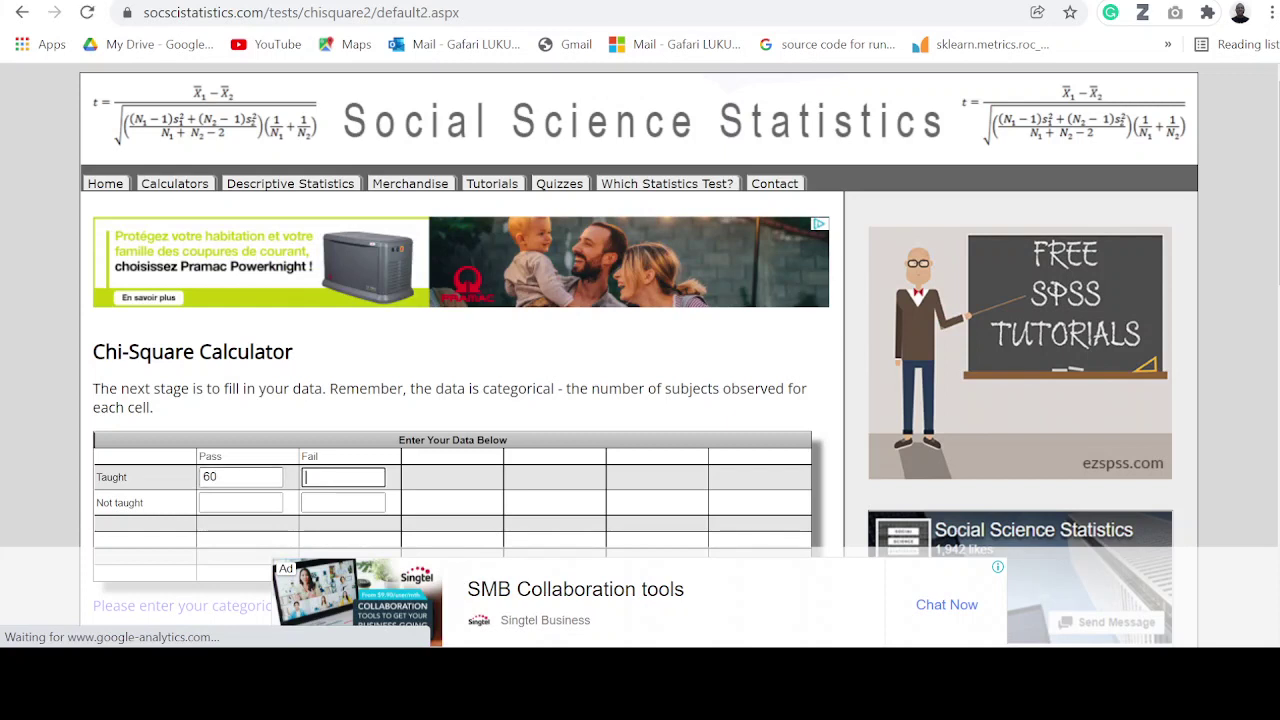
pyautogui.write('40')
pyautogui.press('Tab')
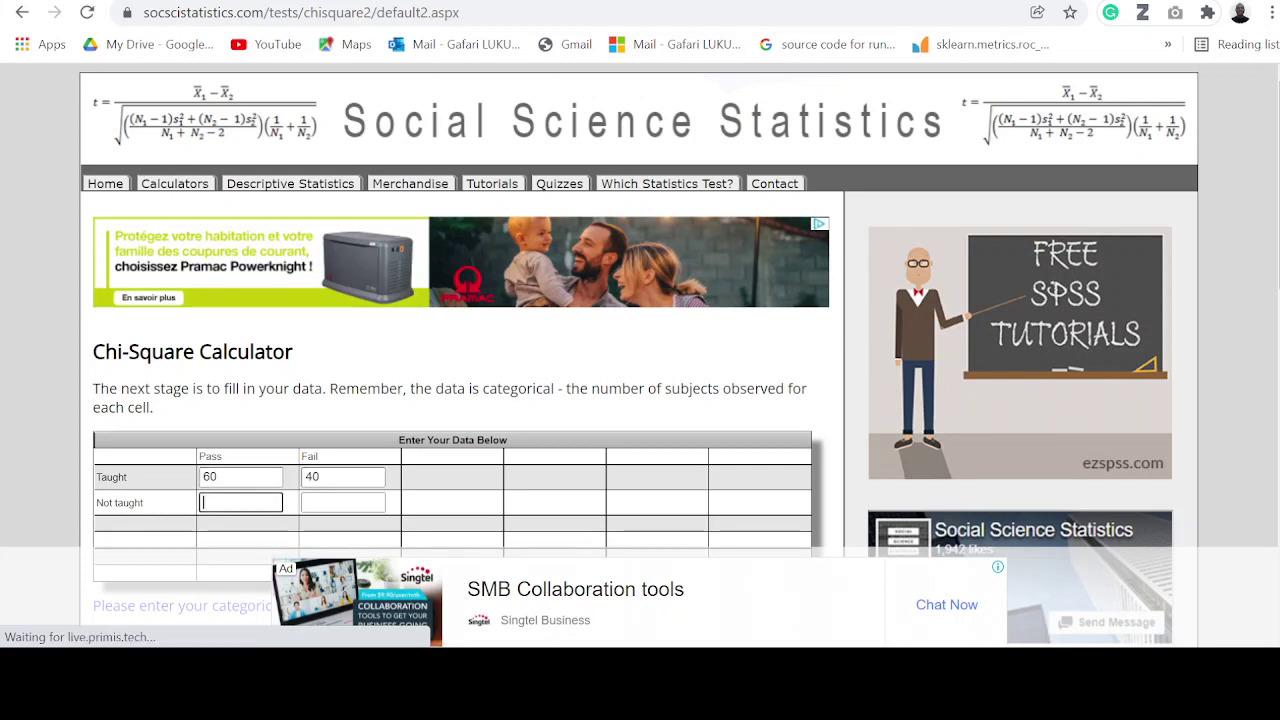
pyautogui.write('30')
pyautogui.press('Tab')
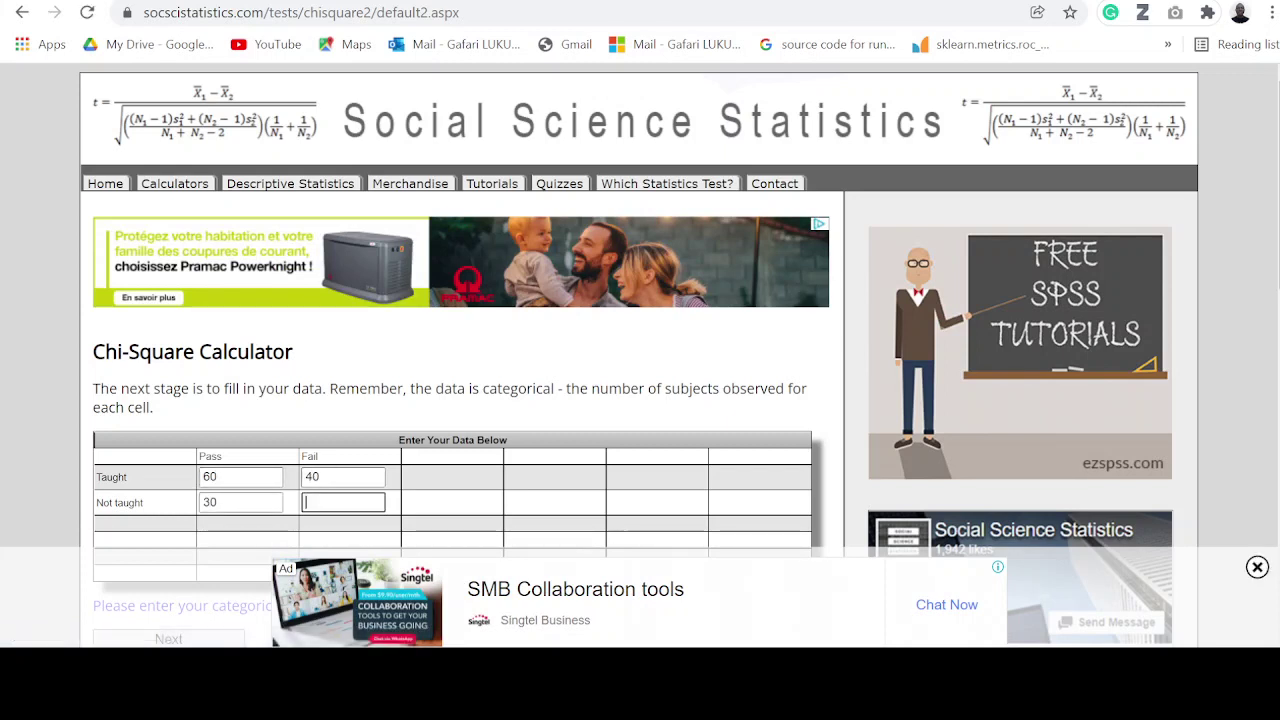
pyautogui.write('70')
# - Submit the counts and review the totals table: 90, 110, grand total 200
pyautogui.scroll(-2, 200, 470)
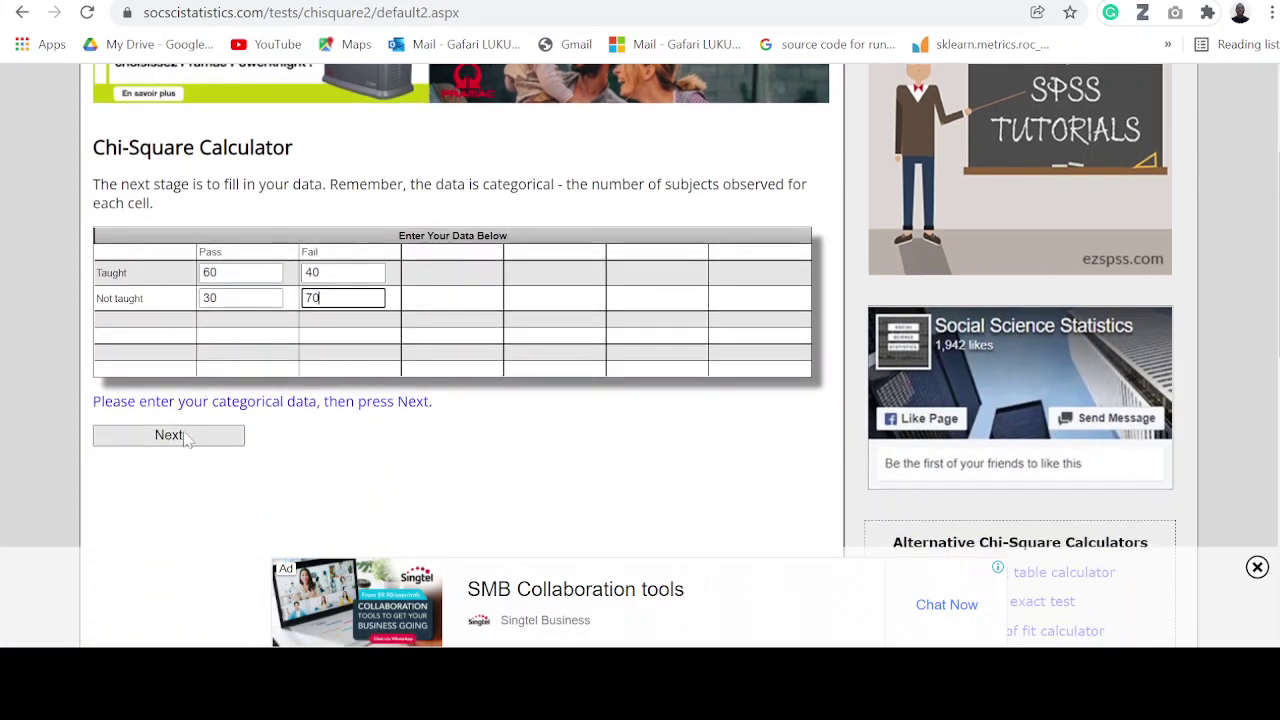
pyautogui.click(185, 440)
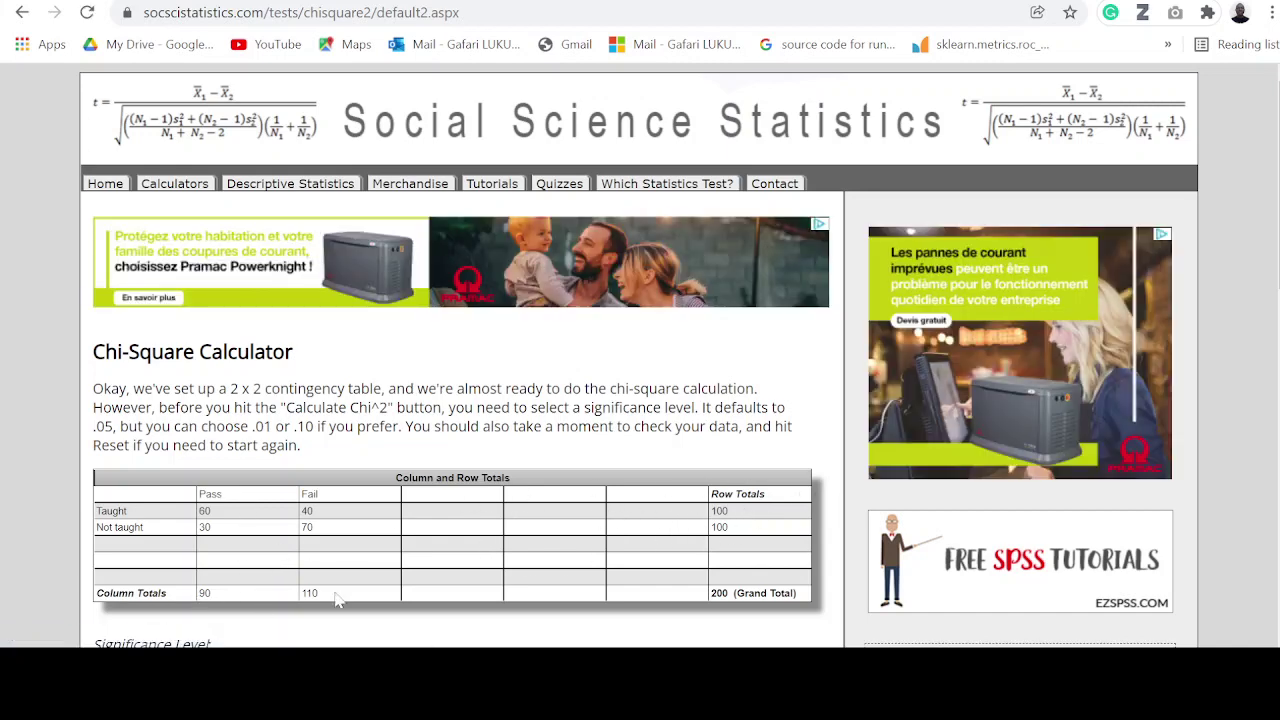
pyautogui.scroll(-1, 866, 559)
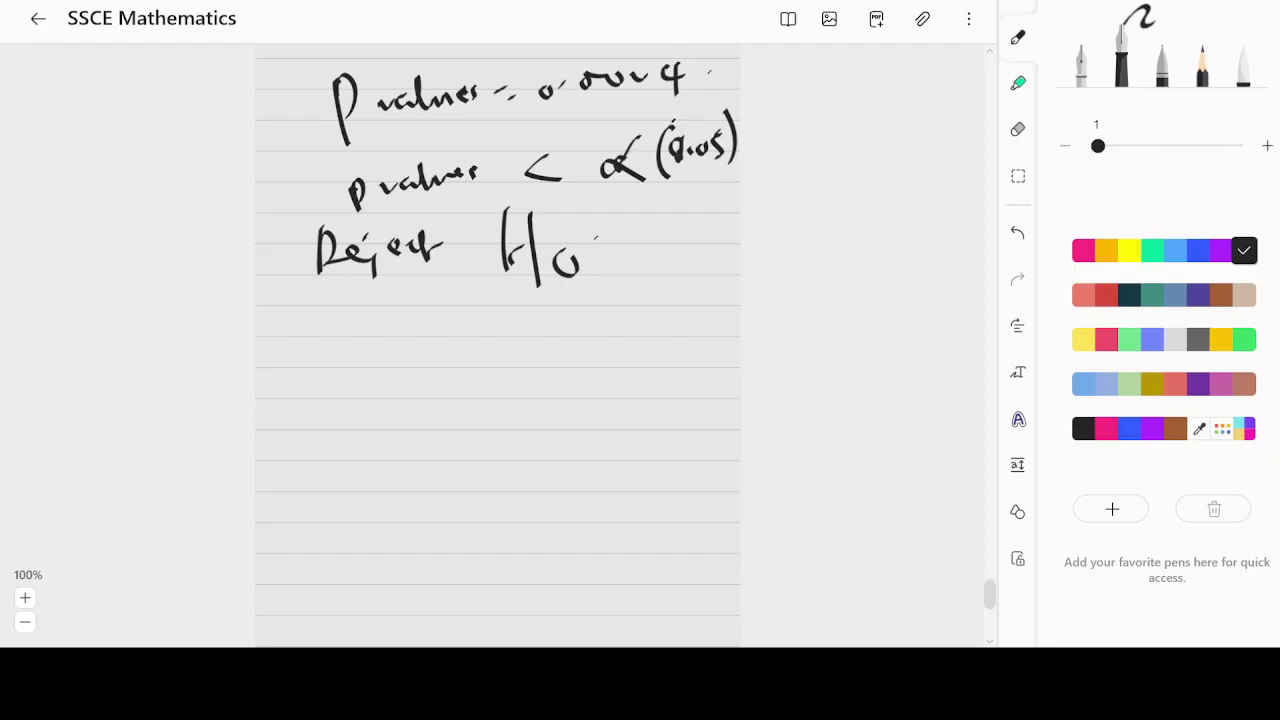
pyautogui.scroll(3, 594, 430)
pyautogui.scroll(10, 594, 430)
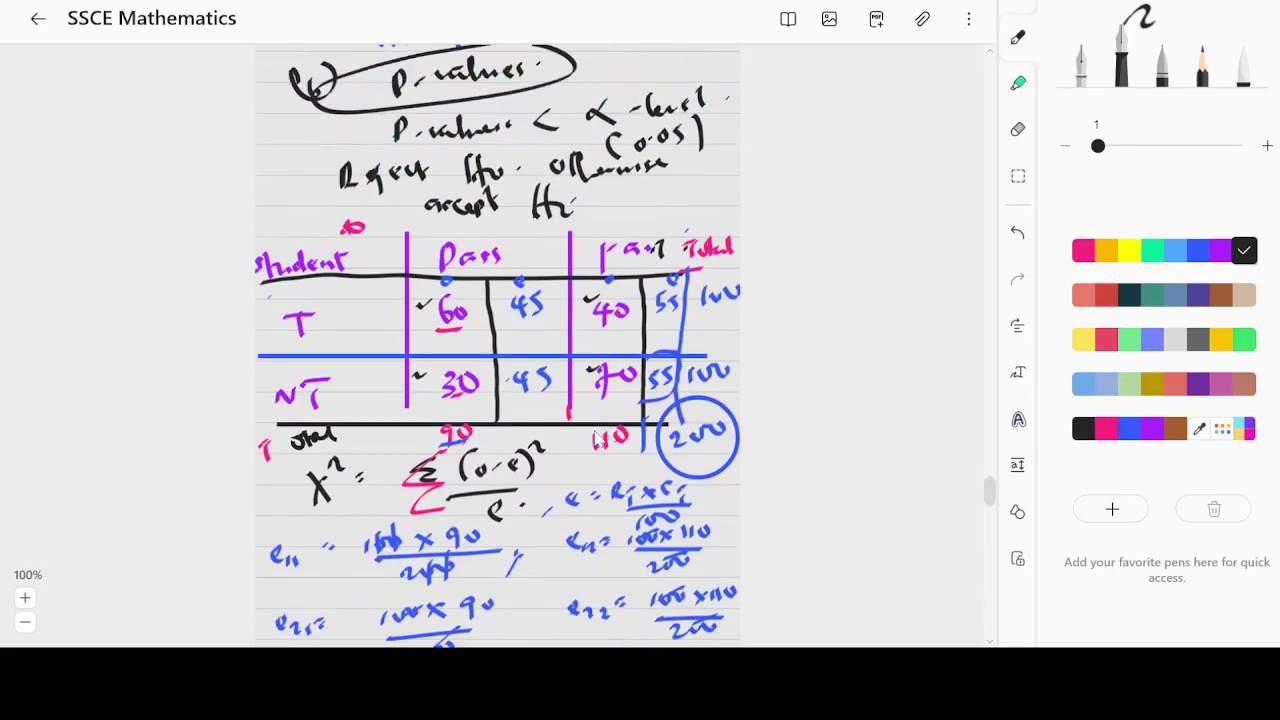
pyautogui.scroll(1, 596, 438)
pyautogui.scroll(-2, 596, 438)
pyautogui.scroll(-5, 596, 438)
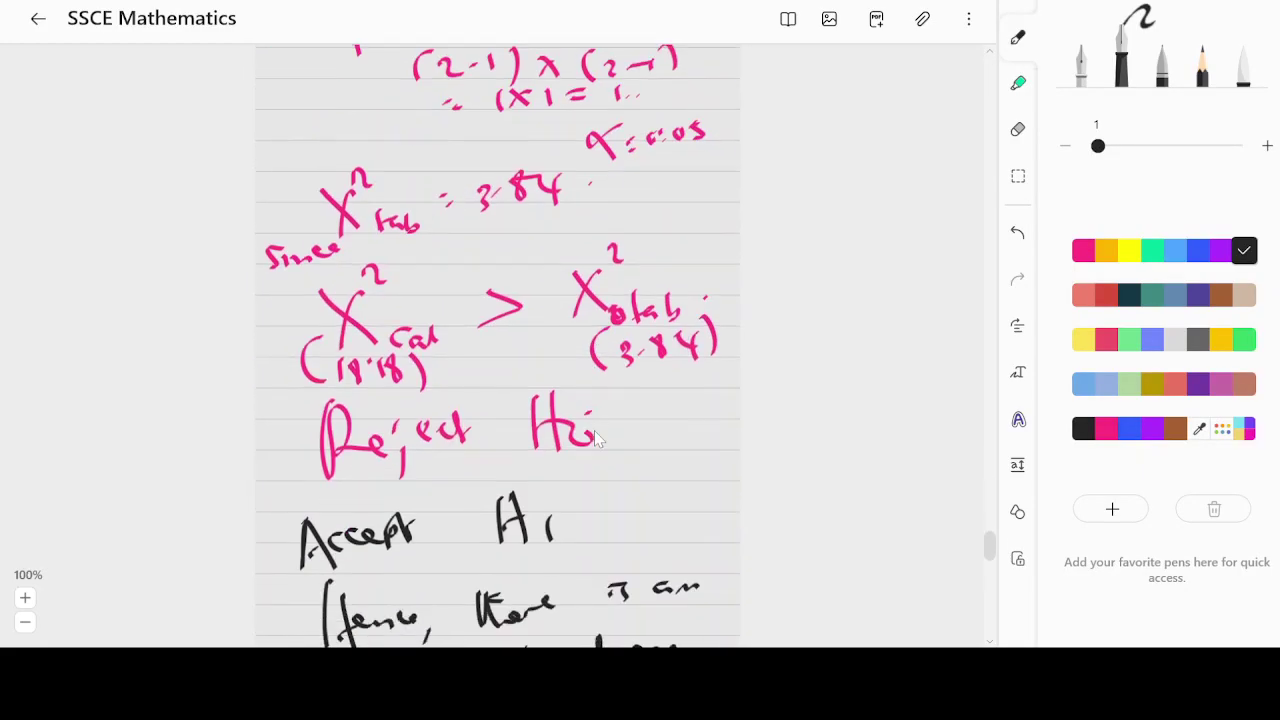
pyautogui.scroll(-5, 594, 437)
pyautogui.scroll(-5, 594, 437)
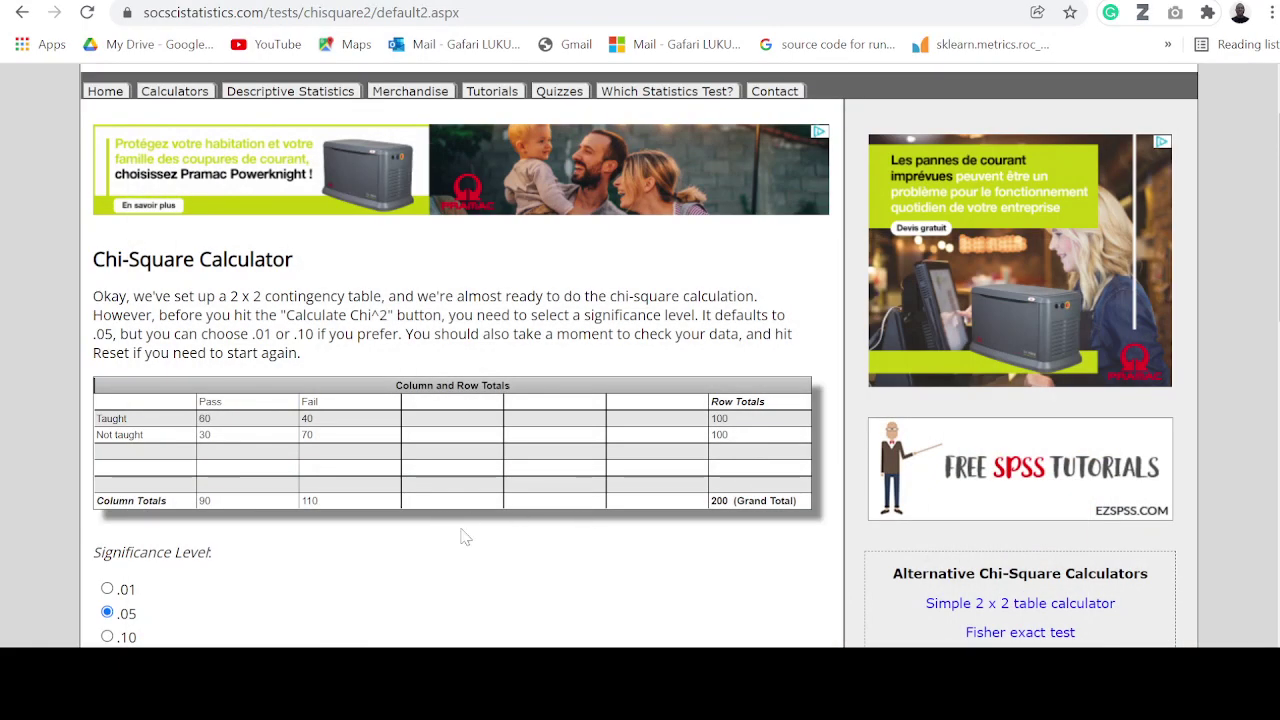
pyautogui.scroll(-1, 364, 557)
pyautogui.scroll(-1, 364, 557)
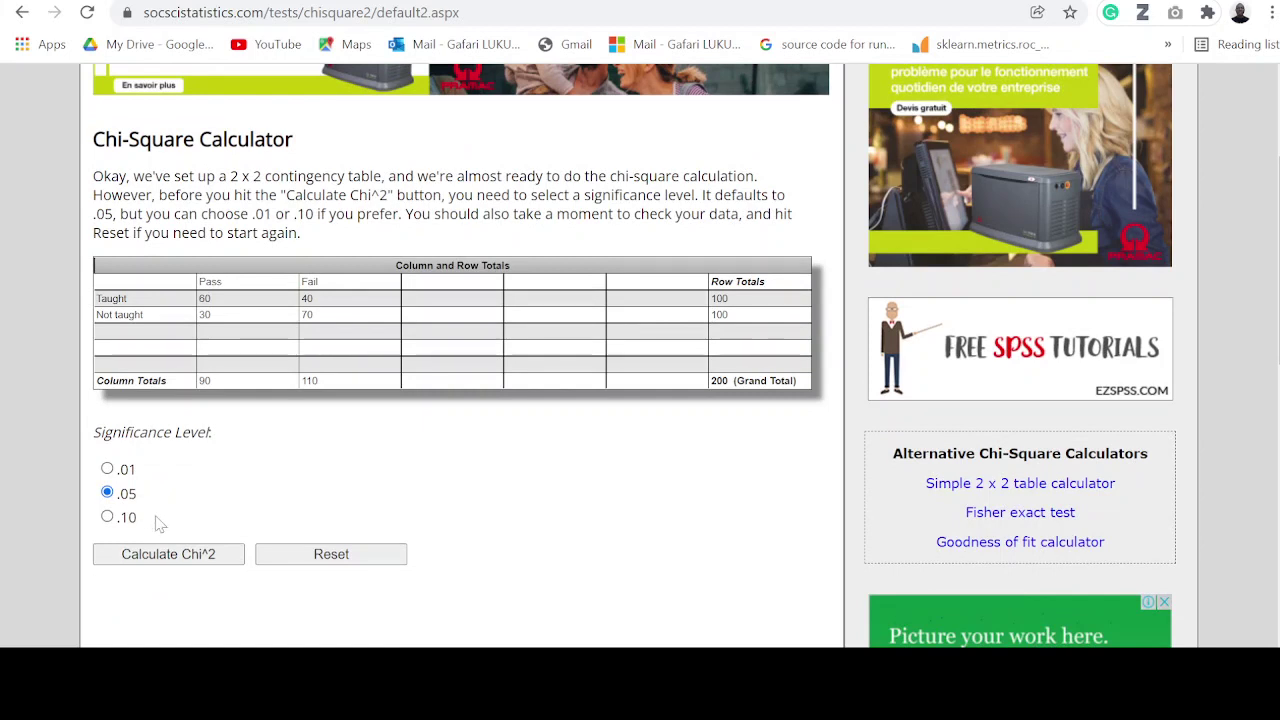
# - Calculate Chi^2 at .05 significance and highlight the 18.1818 statistic
pyautogui.click(170, 560)
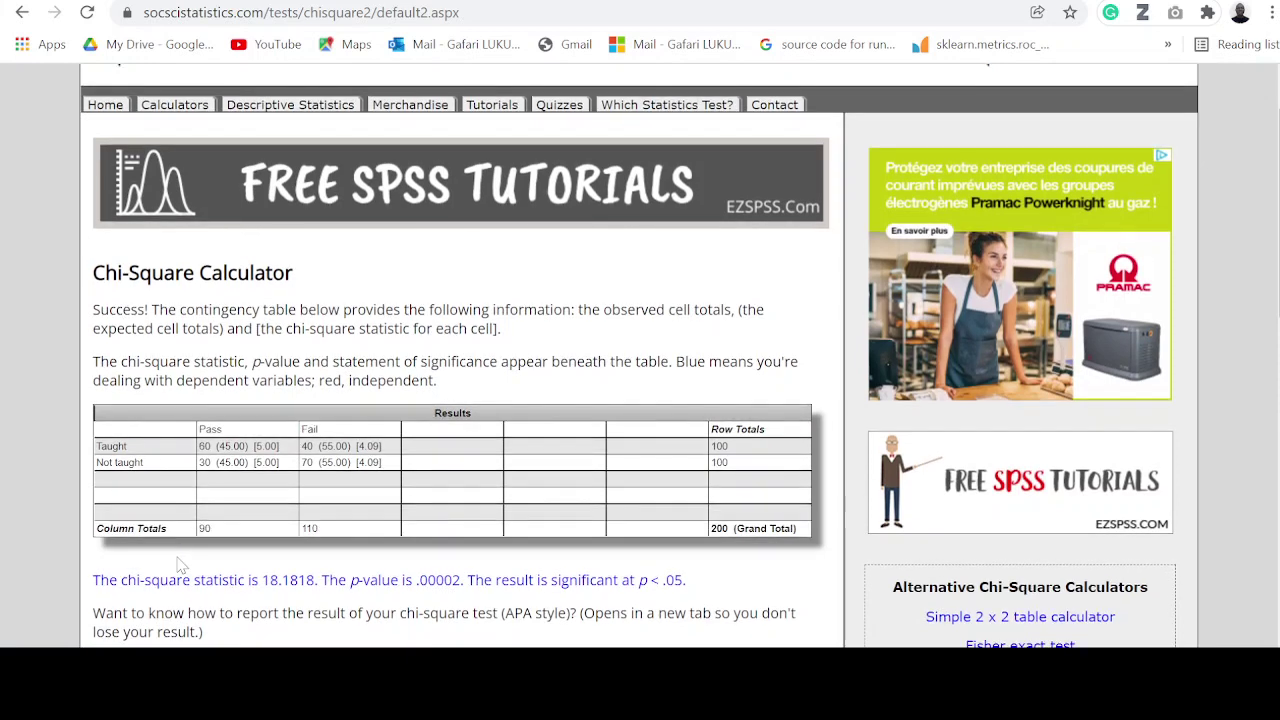
pyautogui.scroll(-1, 181, 566)
pyautogui.scroll(-1, 181, 566)
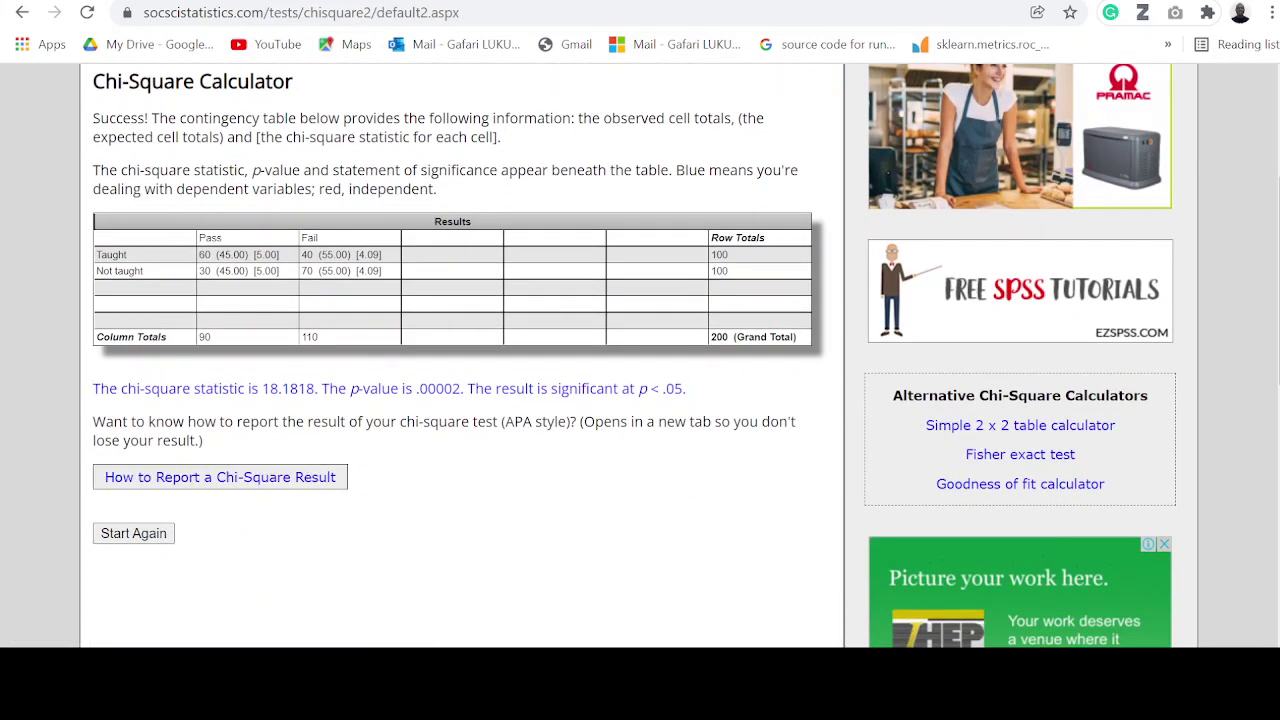
pyautogui.moveTo(118, 388); pyautogui.dragTo(318, 388)
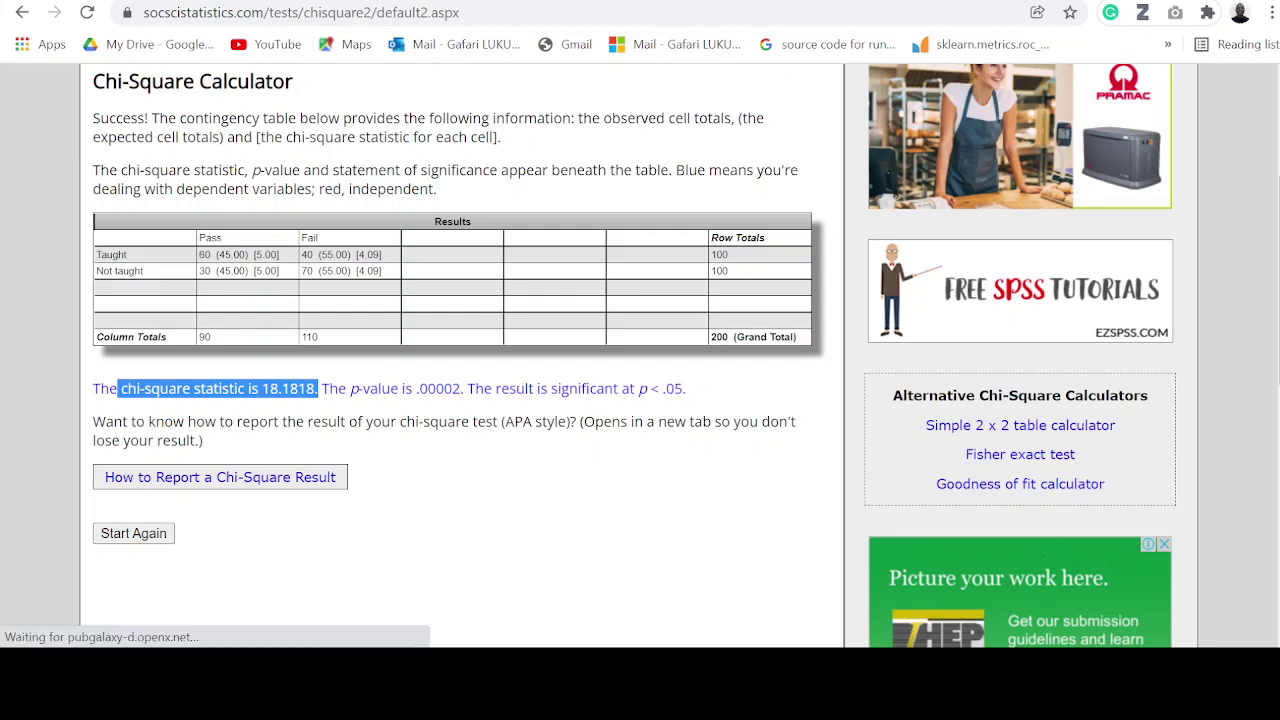
# - Cross-check against the Excel CHISQ.TEST result and highlight the 'p < .05' significance statement
pyautogui.moveTo(558, 680)
pyautogui.hotkey('alt', 'Tab')
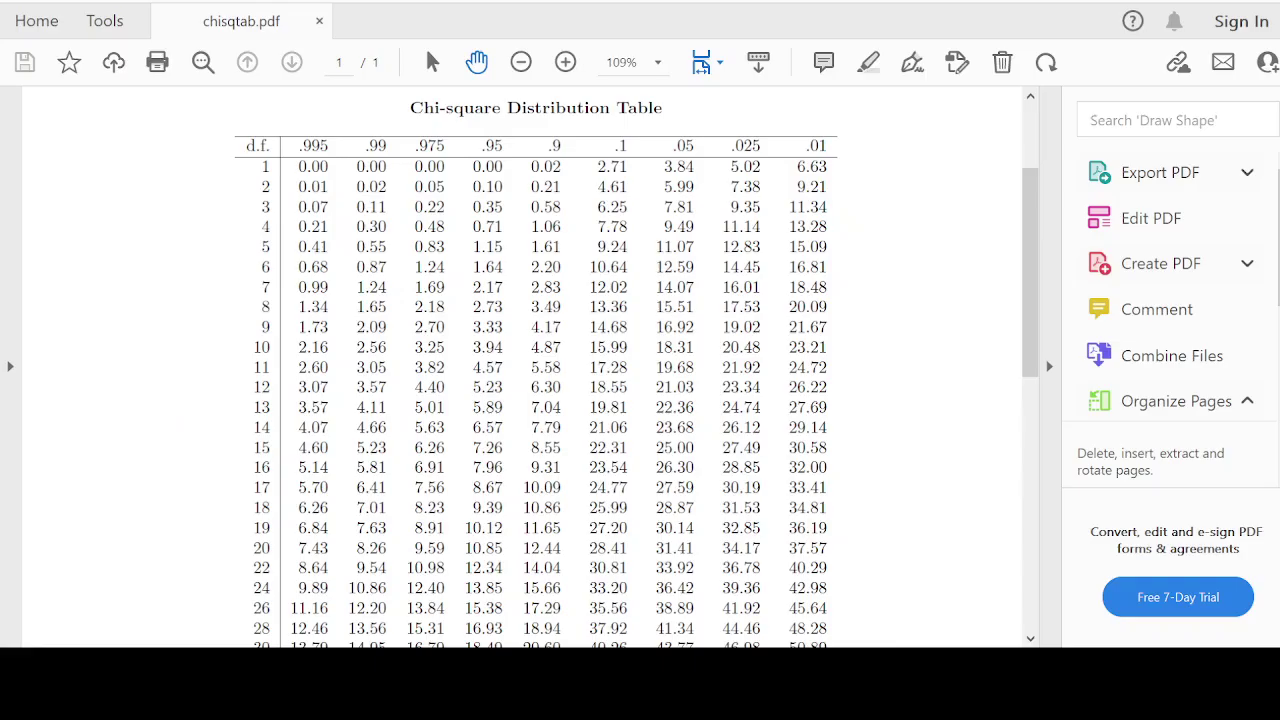
pyautogui.hotkey('alt', 'Tab')
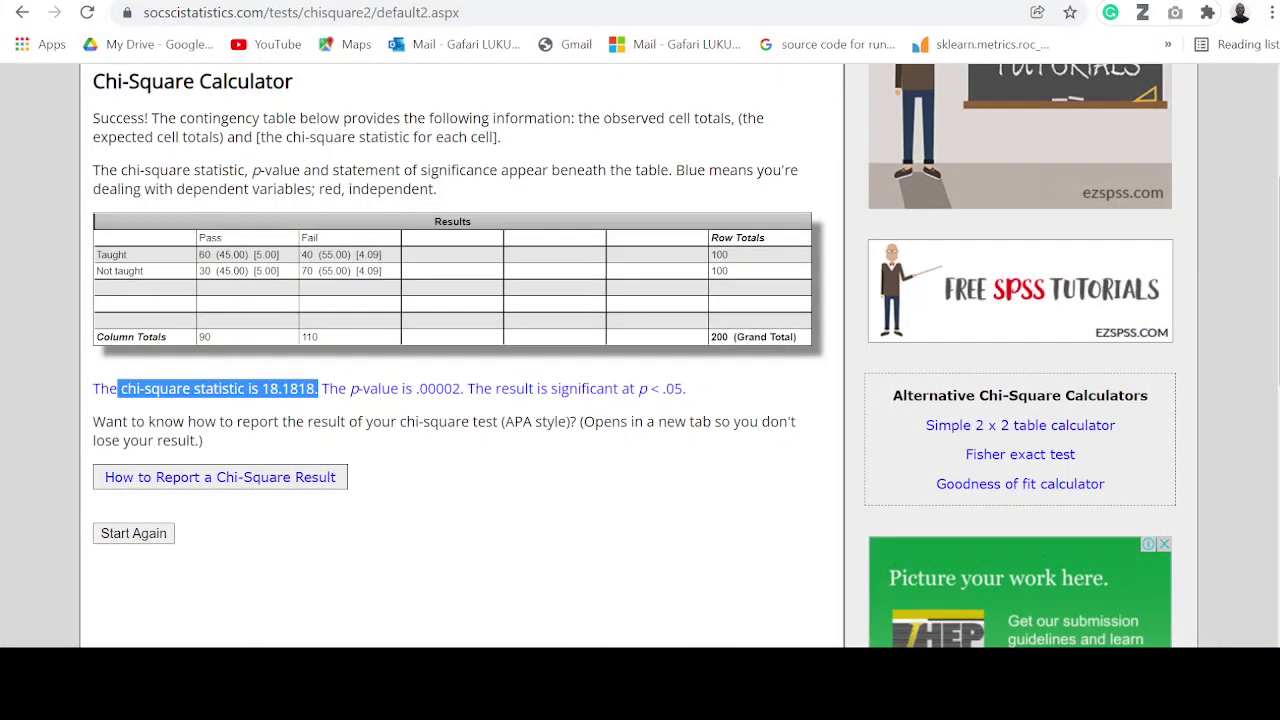
pyautogui.moveTo(694, 680)
pyautogui.click(694, 575)
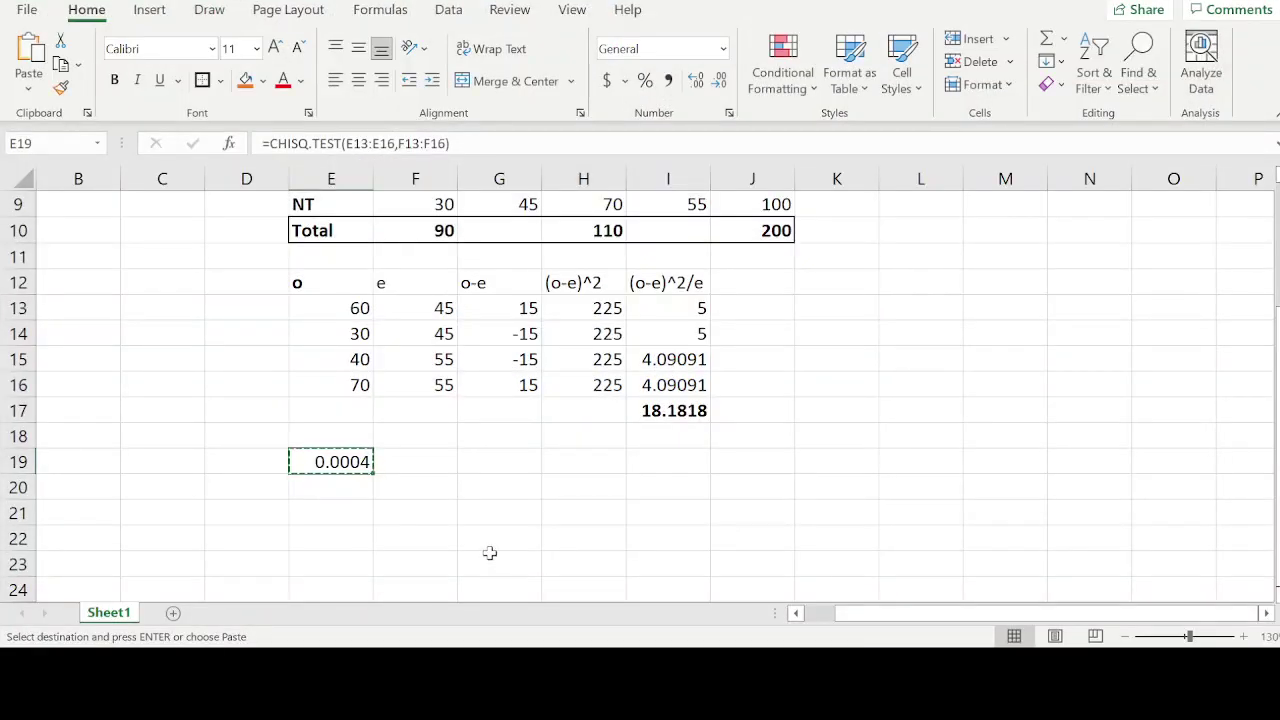
pyautogui.hotkey('alt', 'Tab')
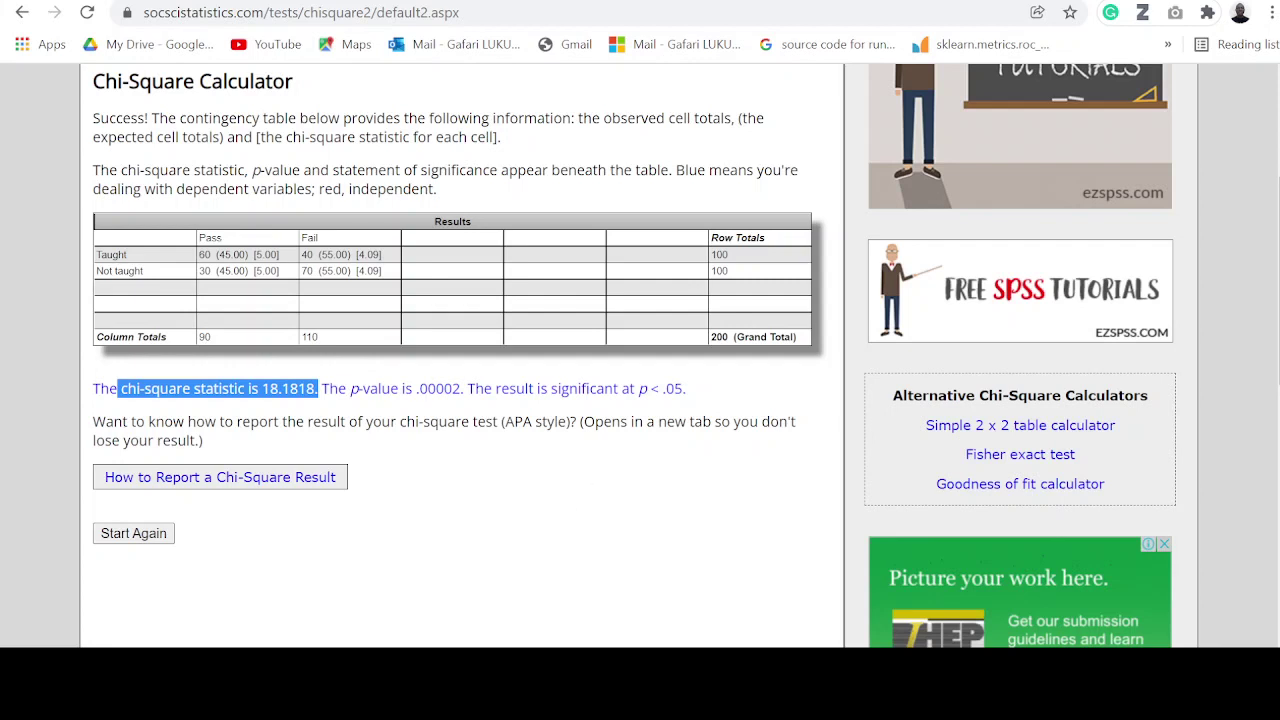
pyautogui.moveTo(628, 389); pyautogui.dragTo(693, 392)
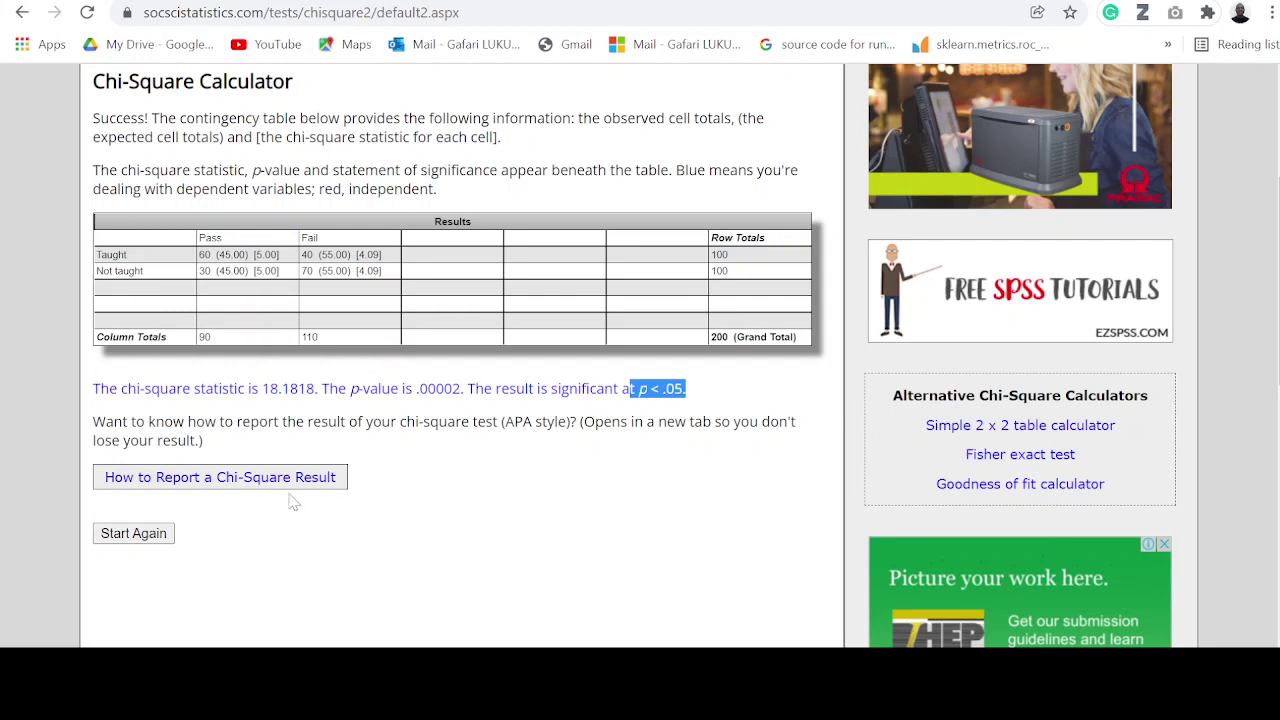
# - Open the 'How to Report a Chi-Square Result' APA tutorial and scroll through it
pyautogui.click(240, 489)
pyautogui.scroll(-2, 238, 490)
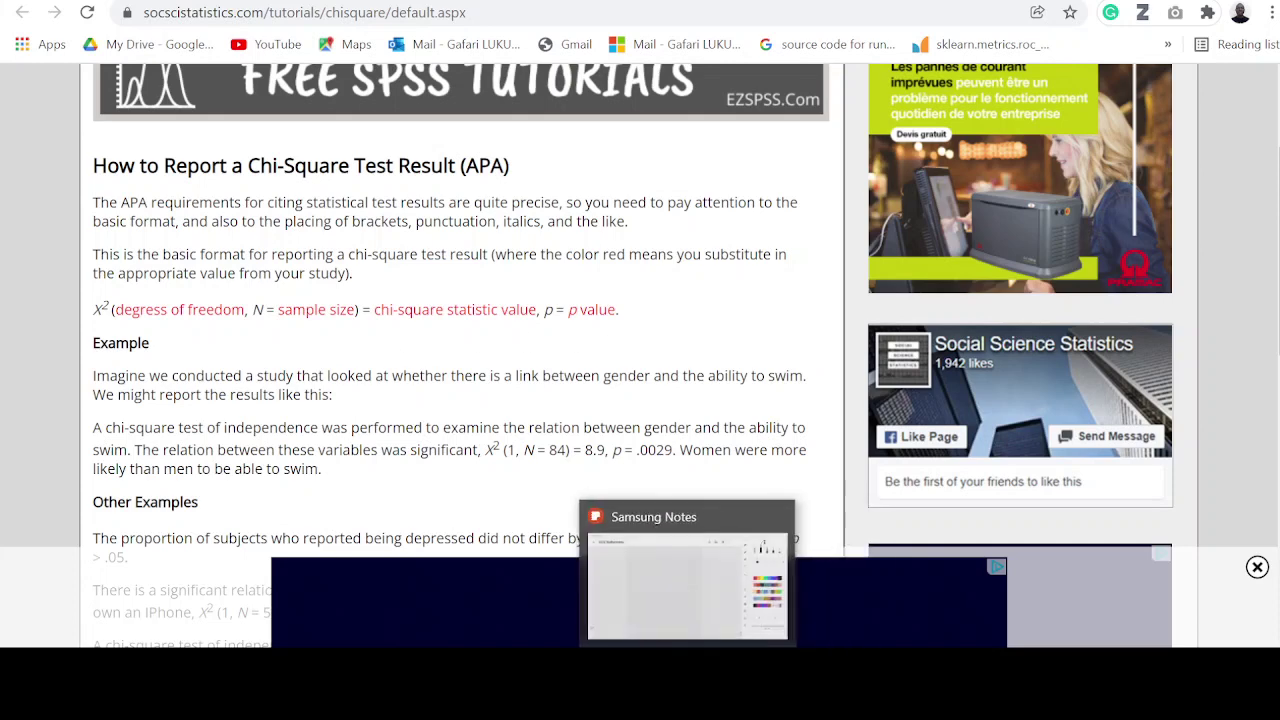
# - Handwrite X²(1, 100) = 18.18 on a blank Samsung Notes page
pyautogui.click(690, 580)
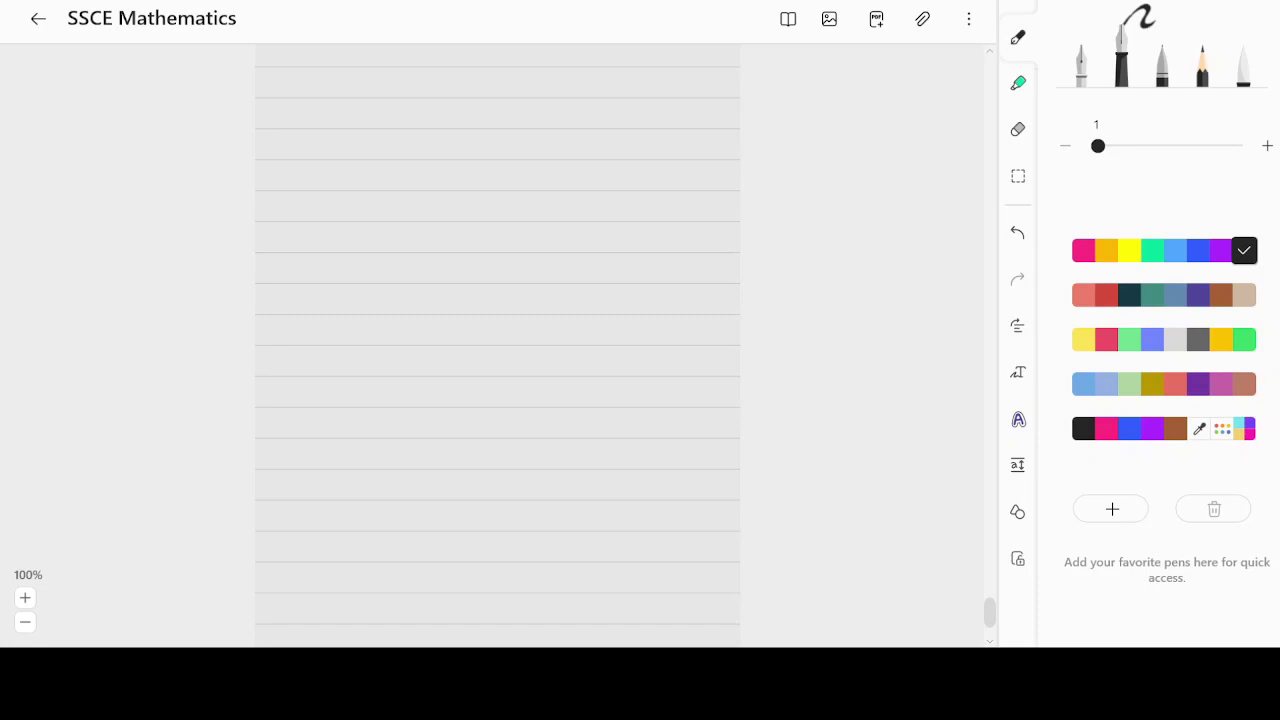
pyautogui.moveTo(297, 75); pyautogui.dragTo(351, 127)
pyautogui.moveTo(340, 80)
pyautogui.mouseDown()
pyautogui.moveTo(321, 136)
pyautogui.moveTo(367, 71)
pyautogui.moveTo(390, 120)
pyautogui.moveTo(413, 104)
pyautogui.moveTo(418, 115)
pyautogui.mouseUp()
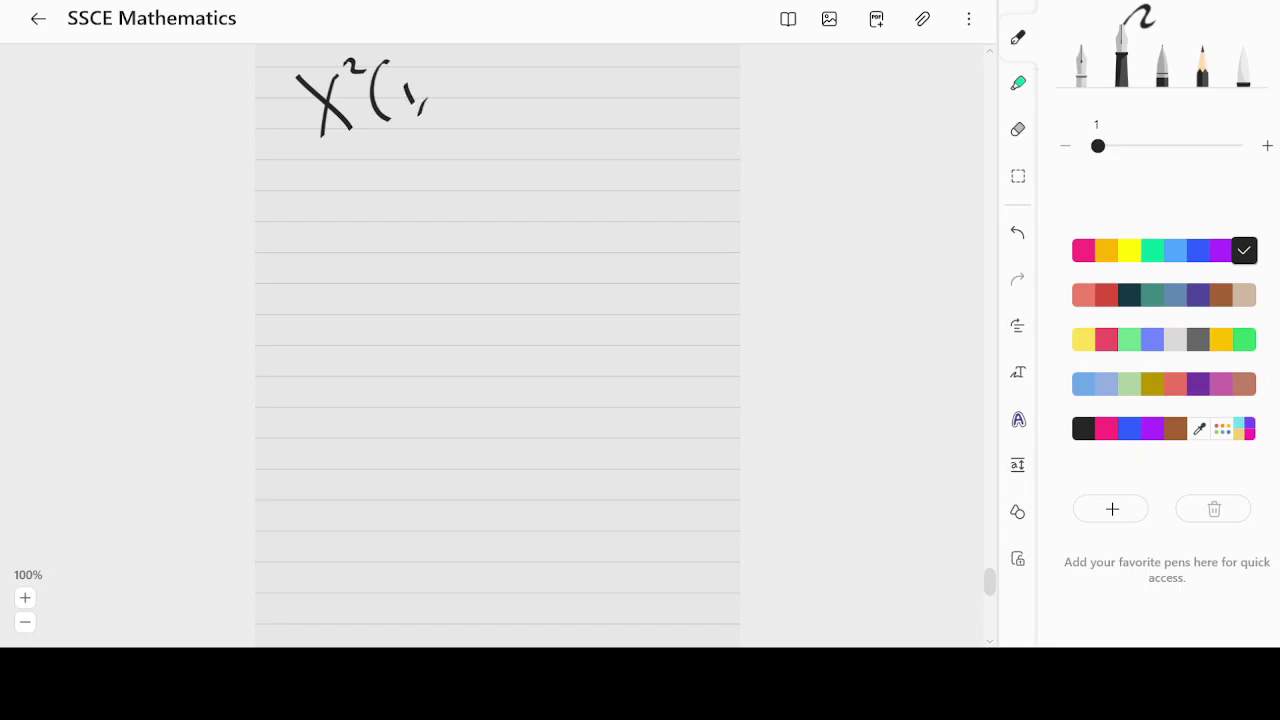
pyautogui.moveTo(462, 84); pyautogui.dragTo(460, 105)
pyautogui.moveTo(482, 82)
pyautogui.mouseDown()
pyautogui.moveTo(500, 80)
pyautogui.moveTo(526, 126)
pyautogui.moveTo(548, 91)
pyautogui.moveTo(577, 93)
pyautogui.mouseUp()
pyautogui.moveTo(592, 70)
pyautogui.mouseDown()
pyautogui.moveTo(586, 92)
pyautogui.moveTo(615, 88)
pyautogui.mouseUp()
pyautogui.moveTo(640, 62)
pyautogui.mouseDown()
pyautogui.moveTo(630, 86)
pyautogui.moveTo(645, 84)
pyautogui.mouseUp()
pyautogui.moveTo(655, 92); pyautogui.dragTo(656, 94)
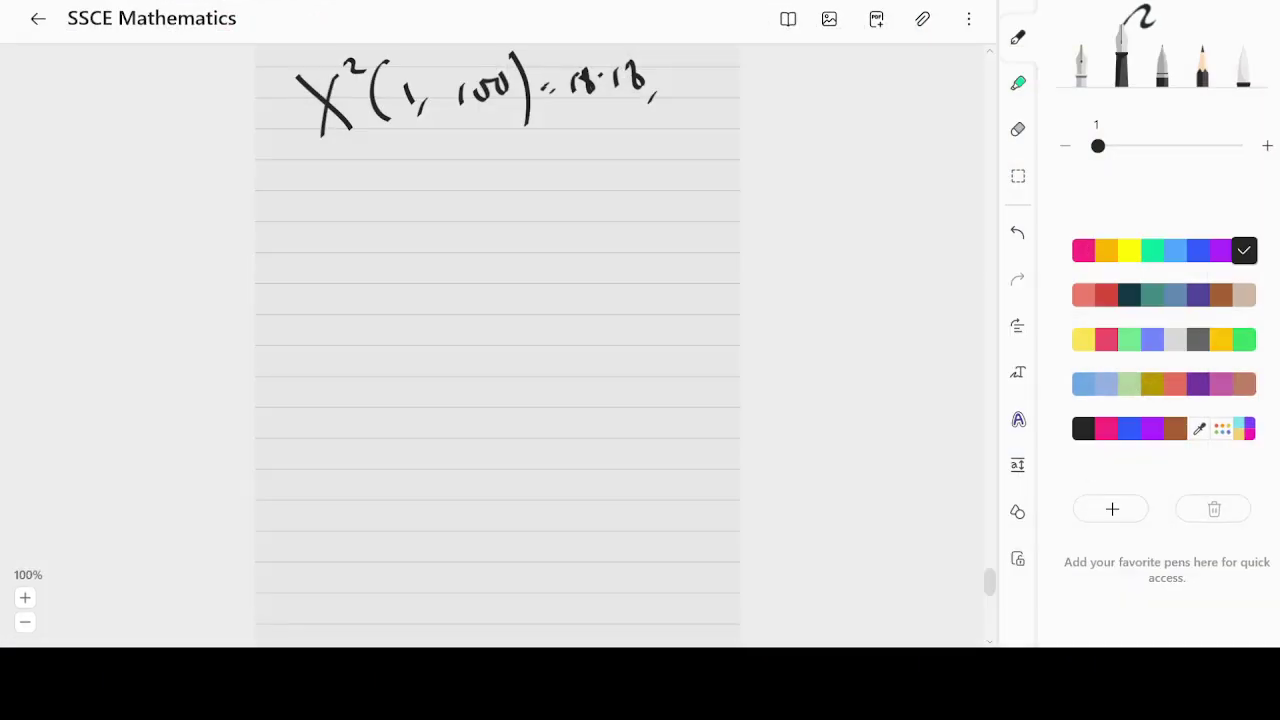
# - Write the p-value 0.000… beneath the chi-square statistic
pyautogui.moveTo(475, 142); pyautogui.dragTo(519, 143)
pyautogui.moveTo(542, 132); pyautogui.dragTo(557, 133)
pyautogui.moveTo(576, 122); pyautogui.dragTo(588, 123)
pyautogui.moveTo(604, 118); pyautogui.dragTo(602, 121)
pyautogui.moveTo(613, 116); pyautogui.dragTo(656, 127)
pyautogui.moveTo(652, 112); pyautogui.dragTo(656, 106)
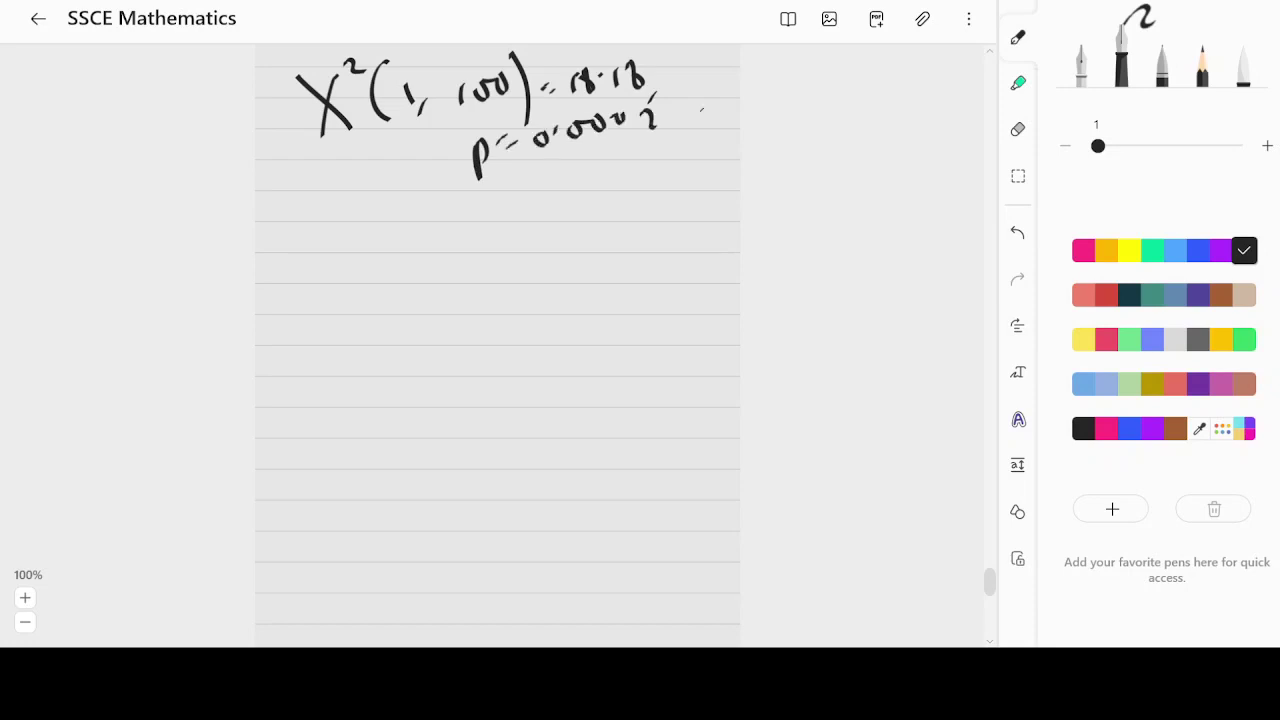